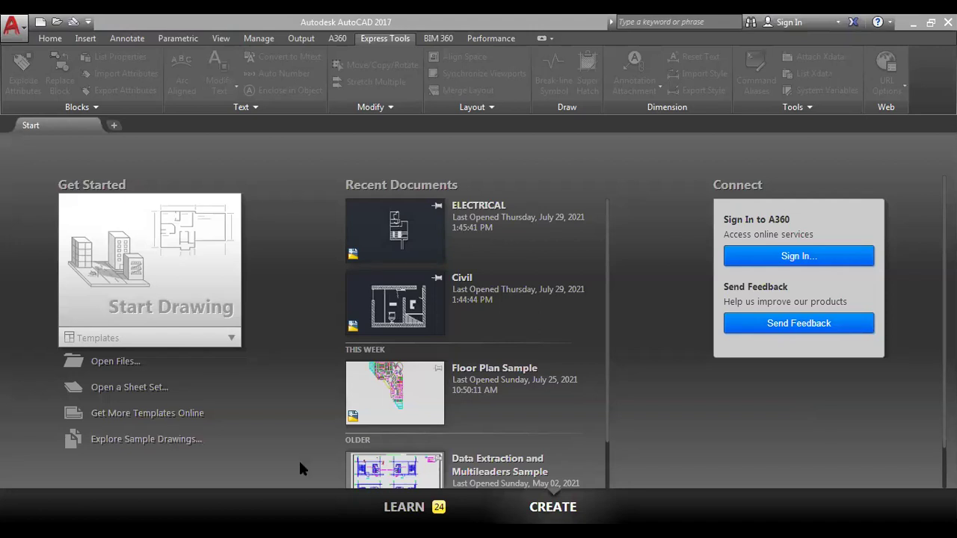
Create a new blank drawing.
left_click(116, 127)
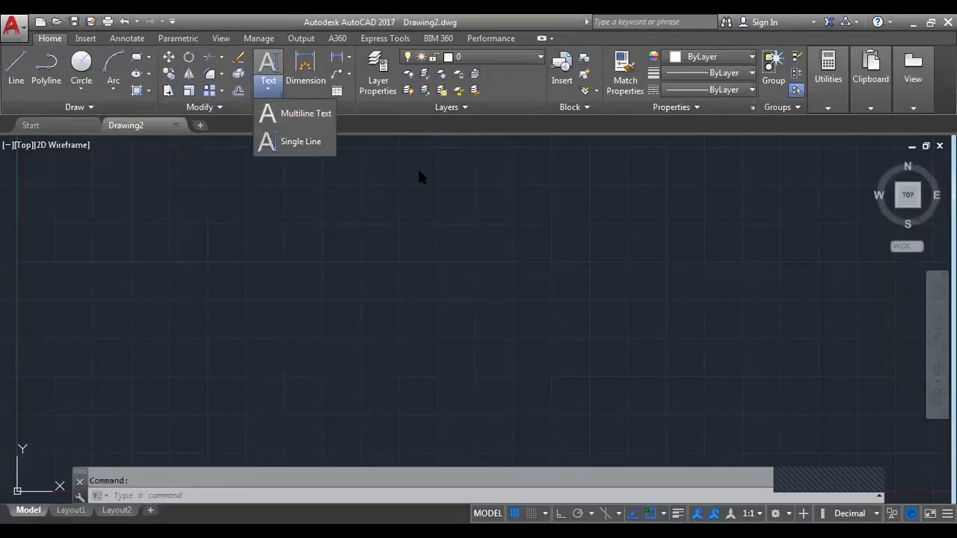
left_click(308, 108)
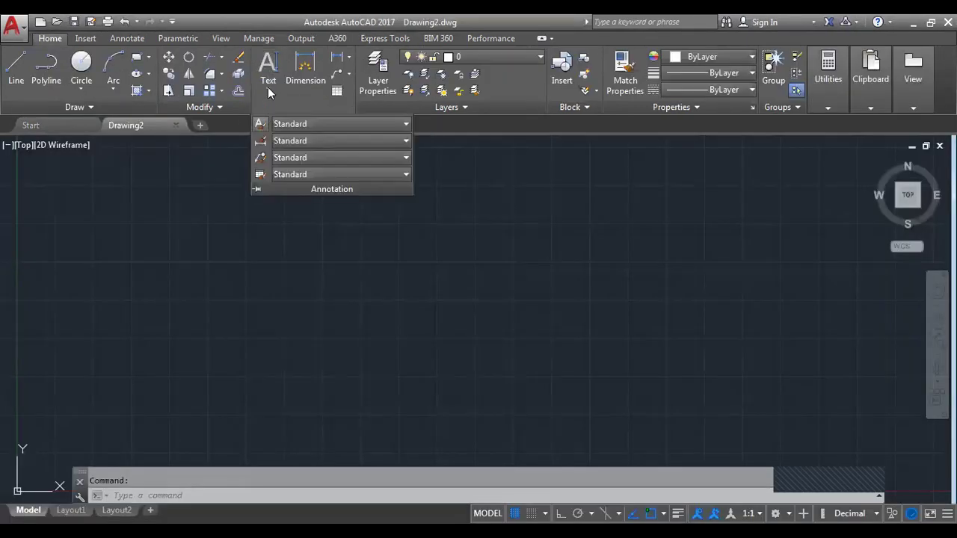
left_click(492, 183)
key("Escape")
left_click(267, 91)
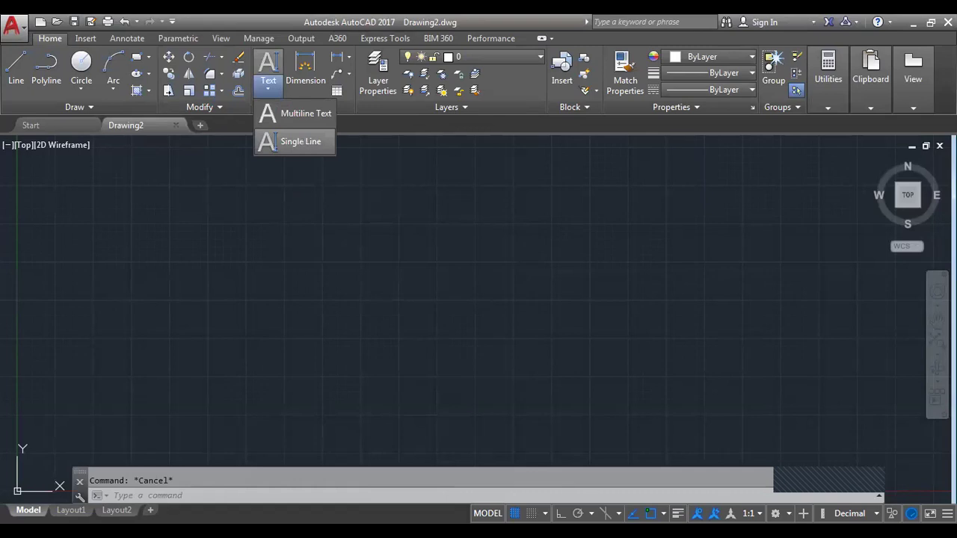
left_click(295, 142)
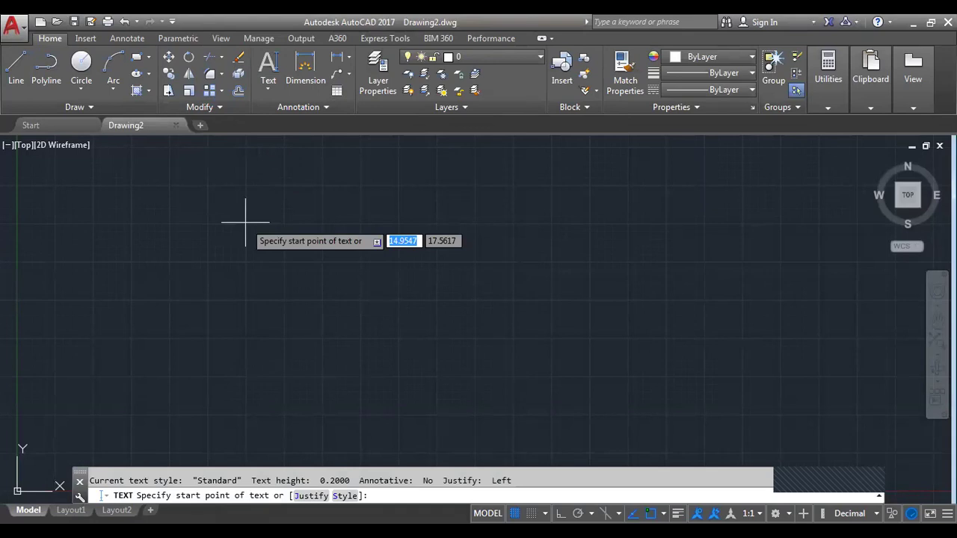
left_click(246, 222)
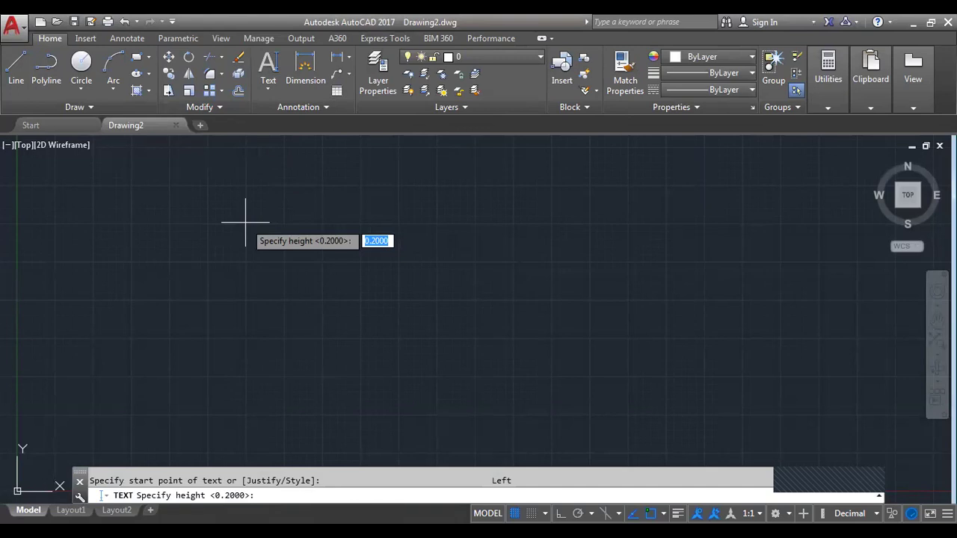
key("Escape")
Place single-line text reading "Text" in the empty drawing, with height 1 and rotation angle 0.
left_click(267, 89)
left_click(279, 141)
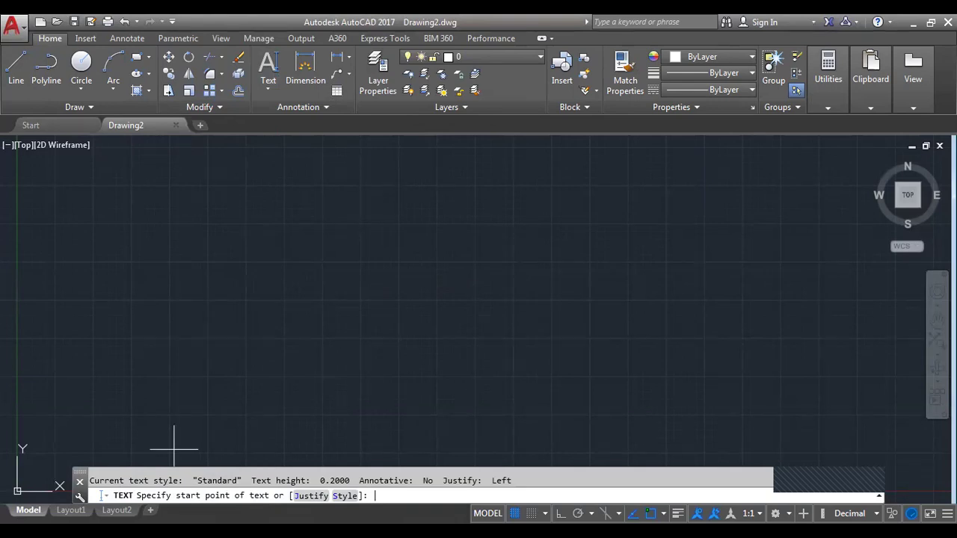
left_click(282, 261)
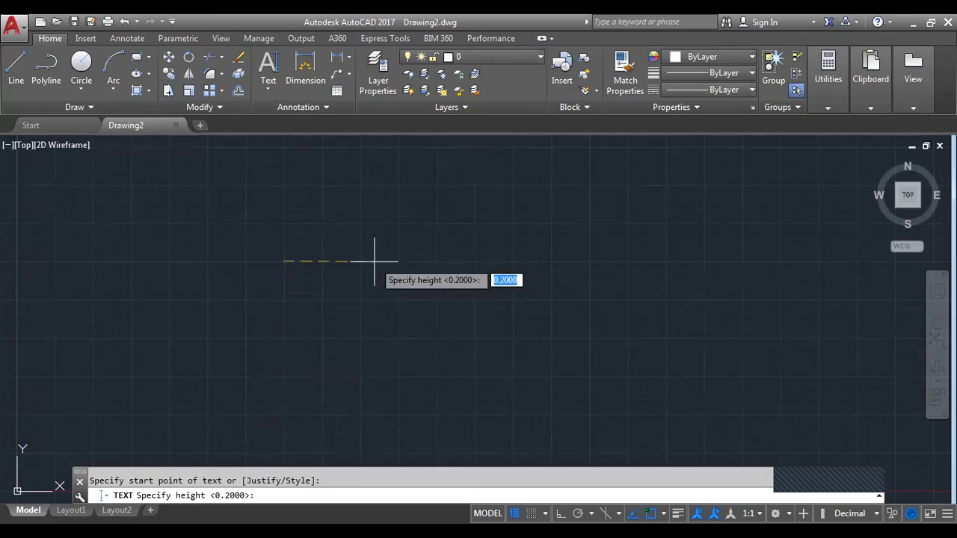
type("1")
key("Return")
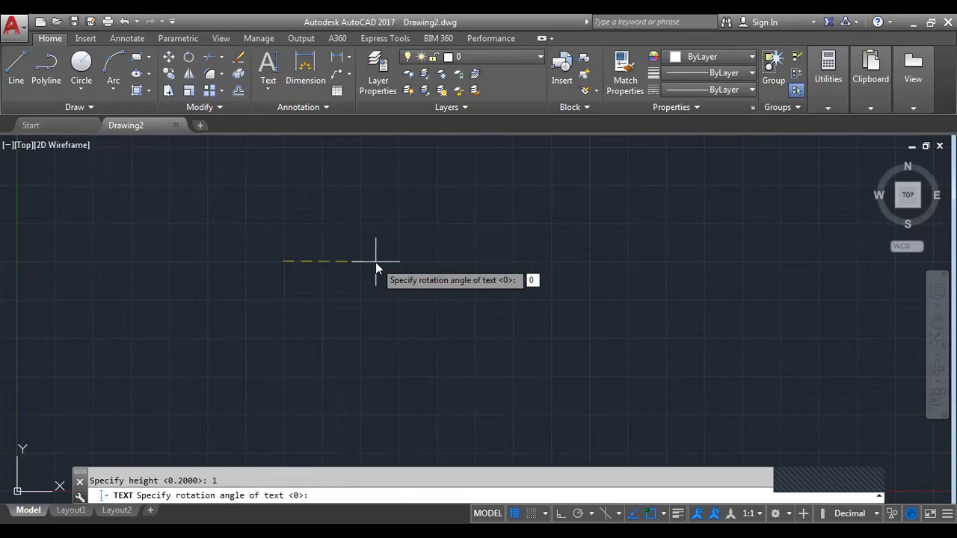
key("Return")
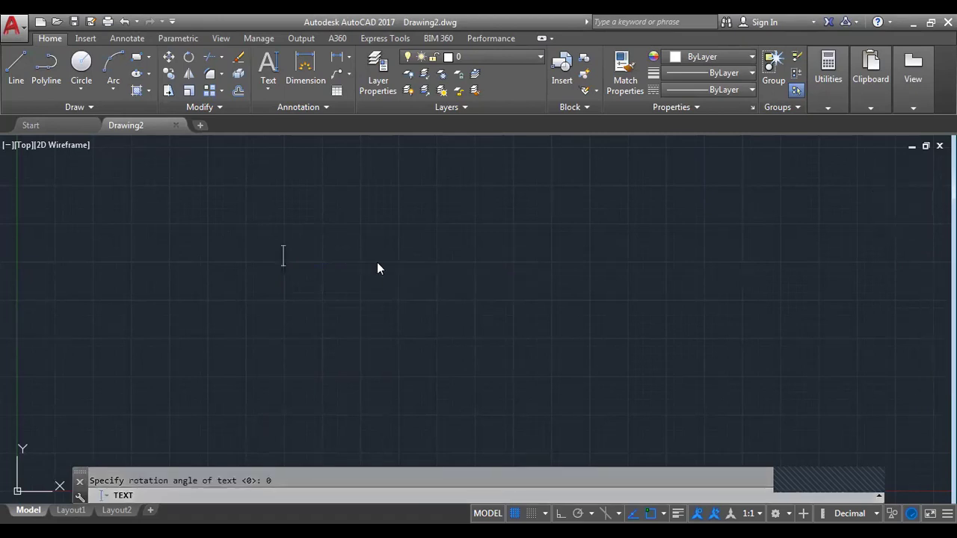
type("Text")
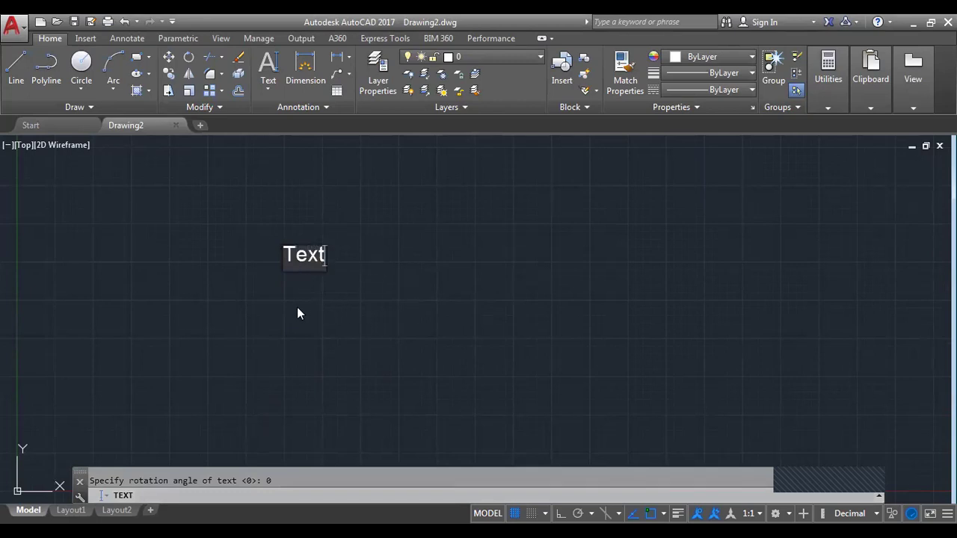
Add a second single-line text reading "CAD CAM" below and to the right of "Text".
key("Return")
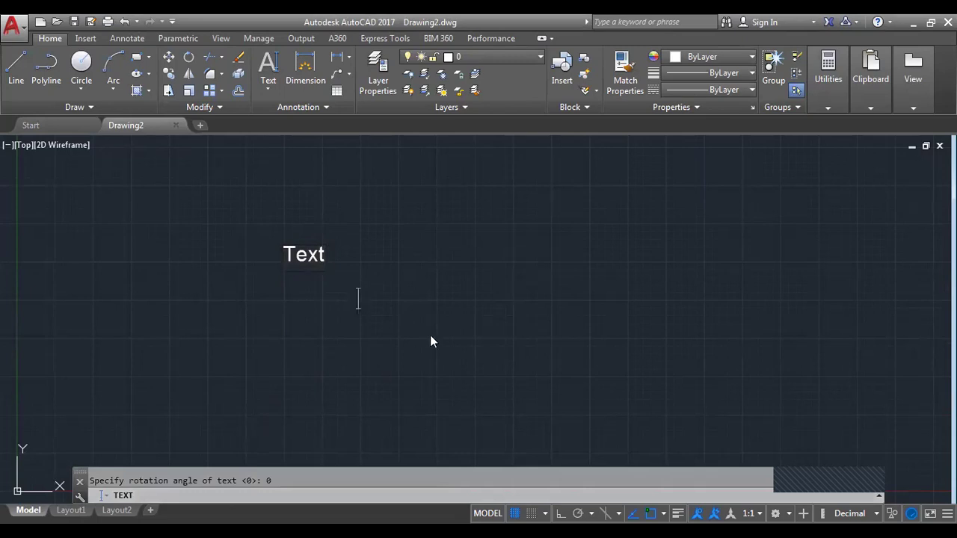
type("cad")
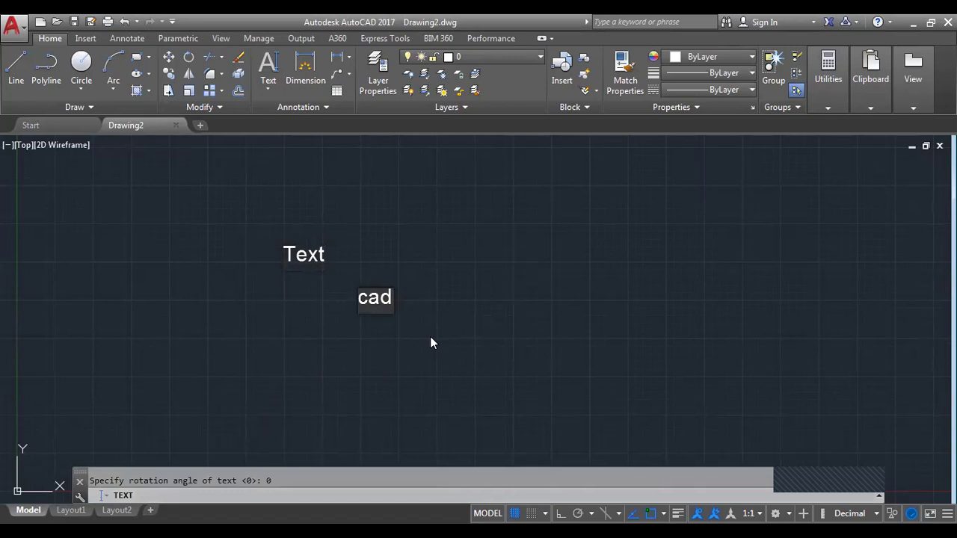
key("BackSpace")
key("BackSpace")
key("BackSpace")
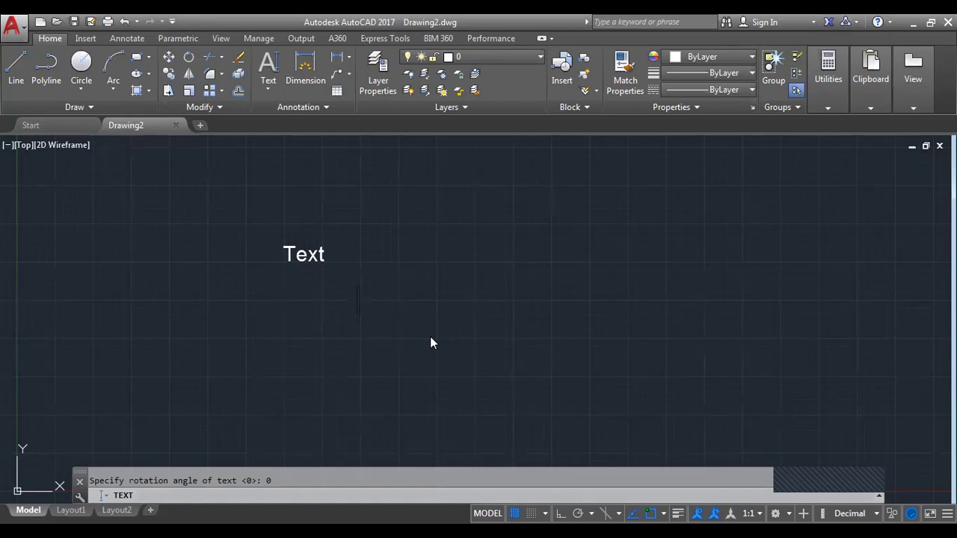
type("CA")
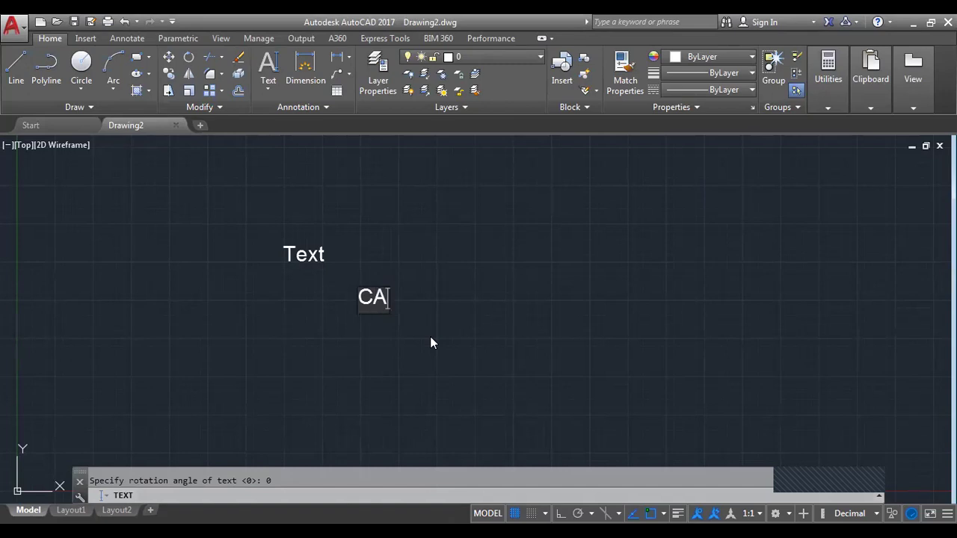
type("D CAD")
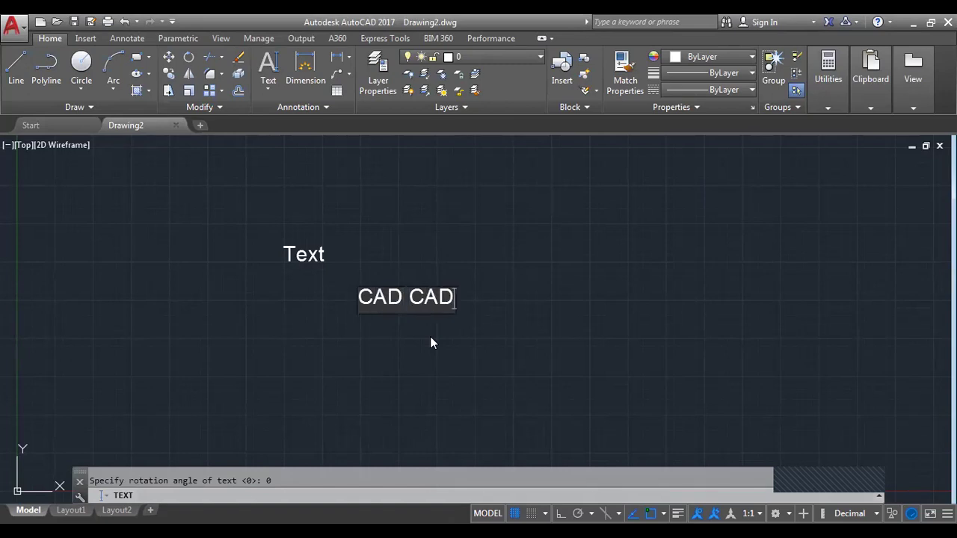
key("BackSpace")
type("M")
Add a third single-line text reading "Coresoftech" just below "CAD CAM" and finish the text command.
left_click(316, 346)
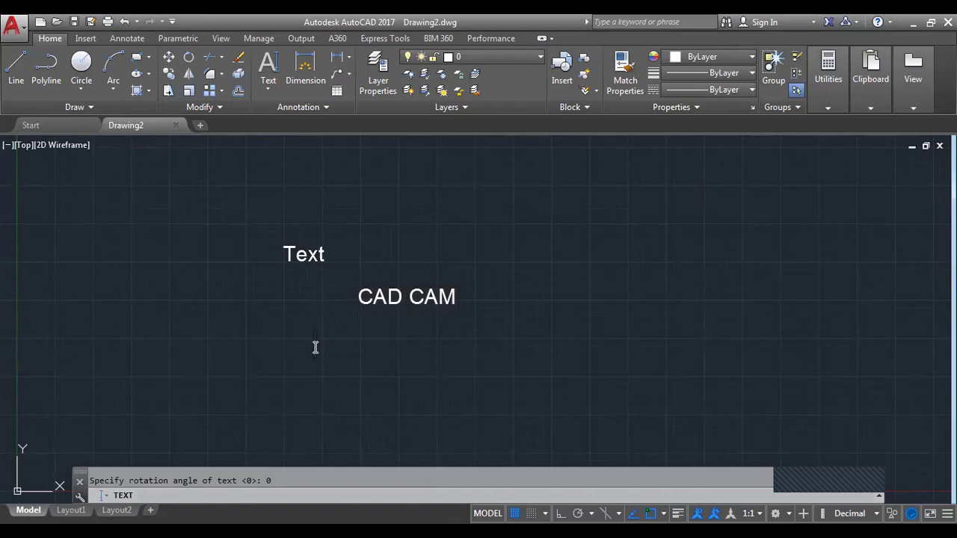
left_click(559, 234)
type("CORES")
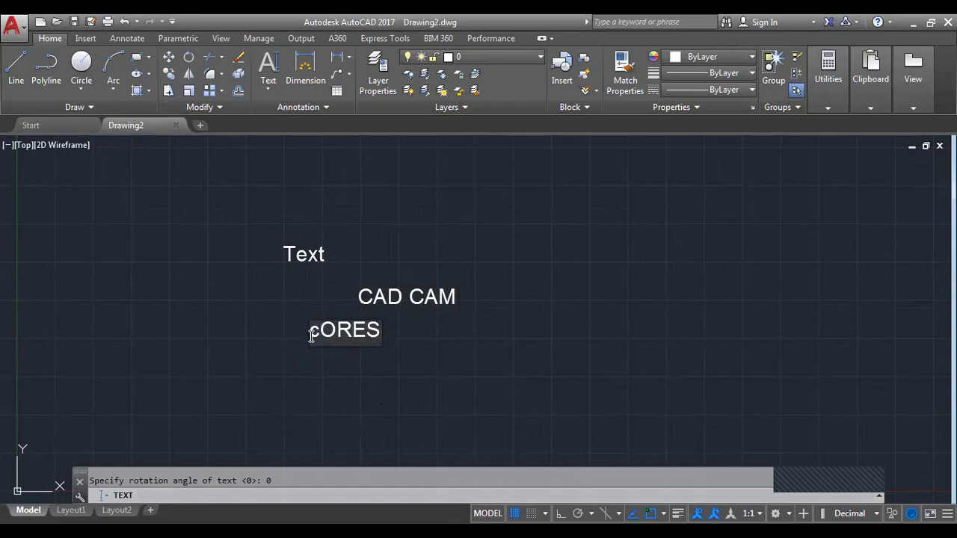
type("OFTECH")
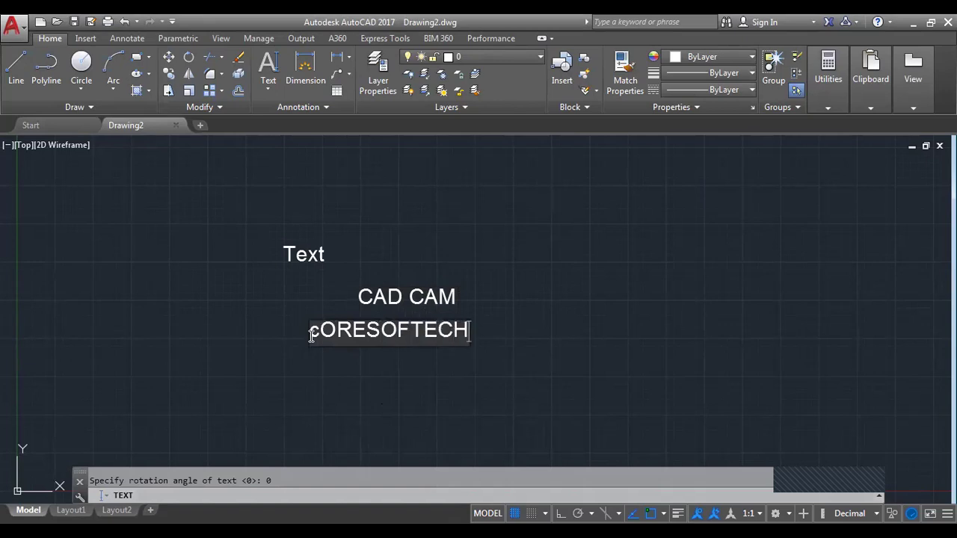
key("ctrl+a")
key("BackSpace")
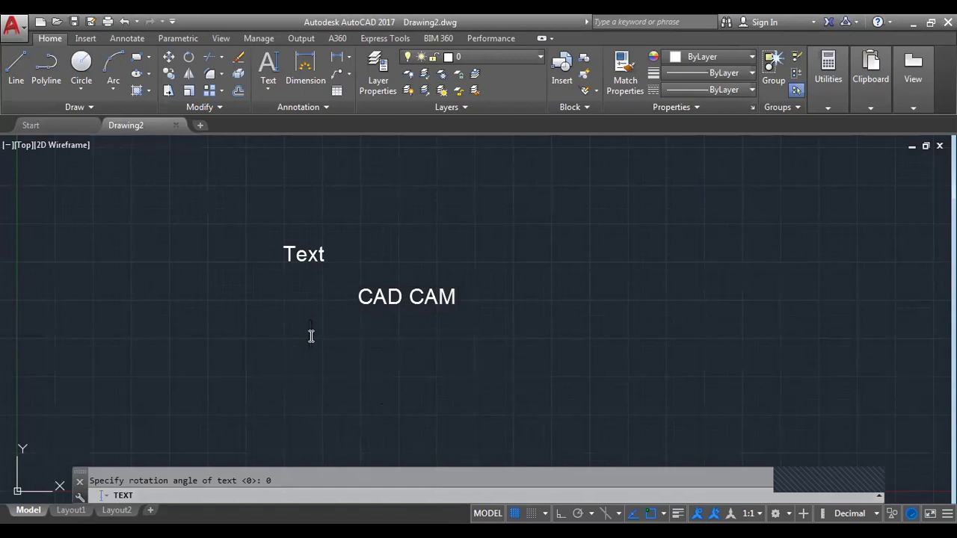
type("Core")
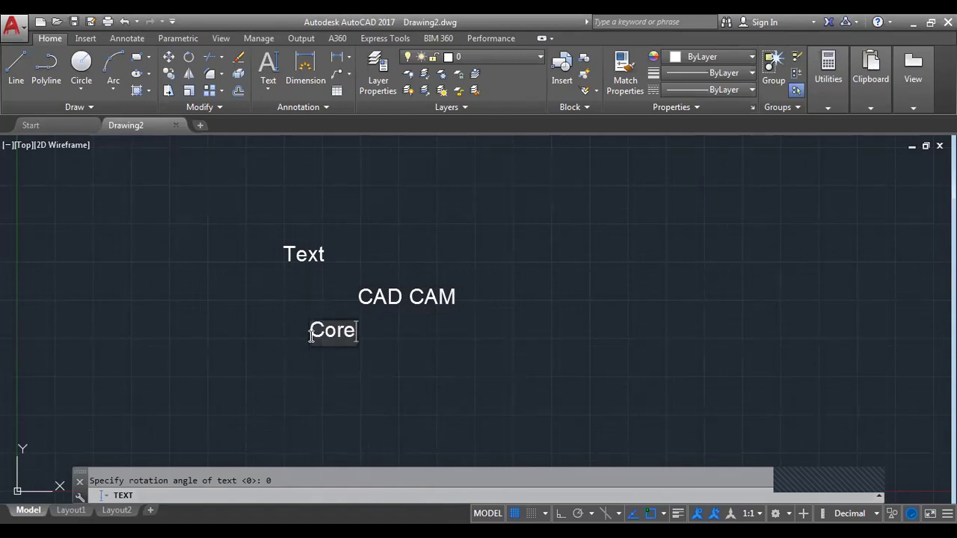
type("sotech")
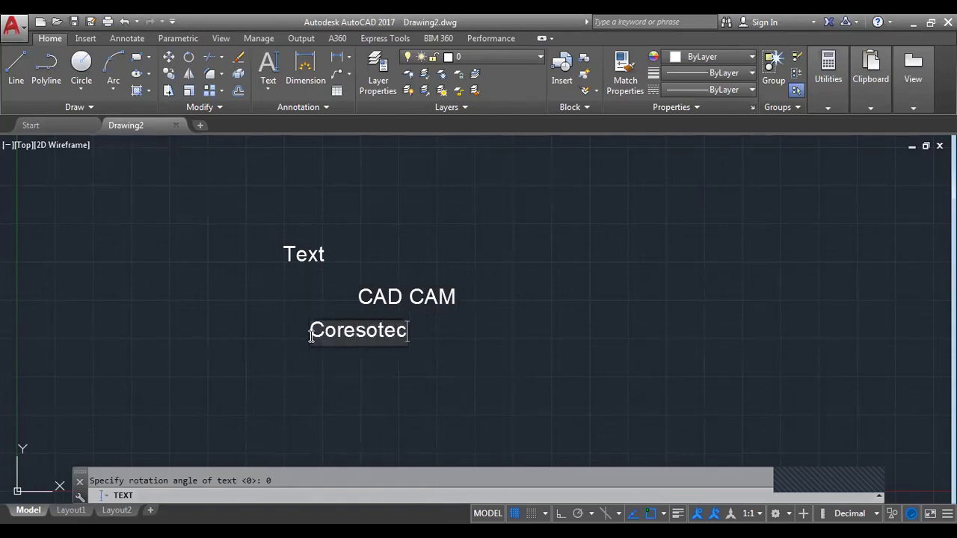
left_click(378, 332)
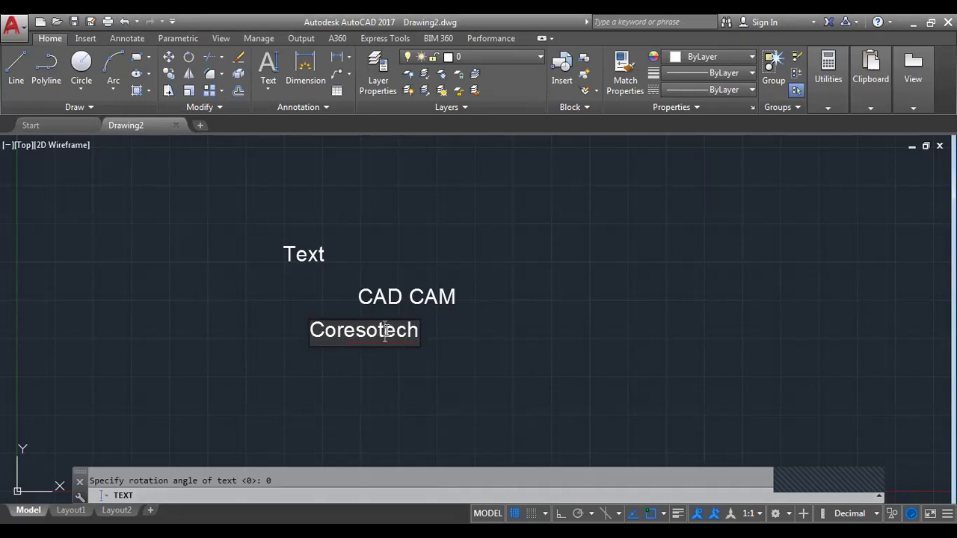
type("f")
left_click(425, 332)
left_click(412, 386)
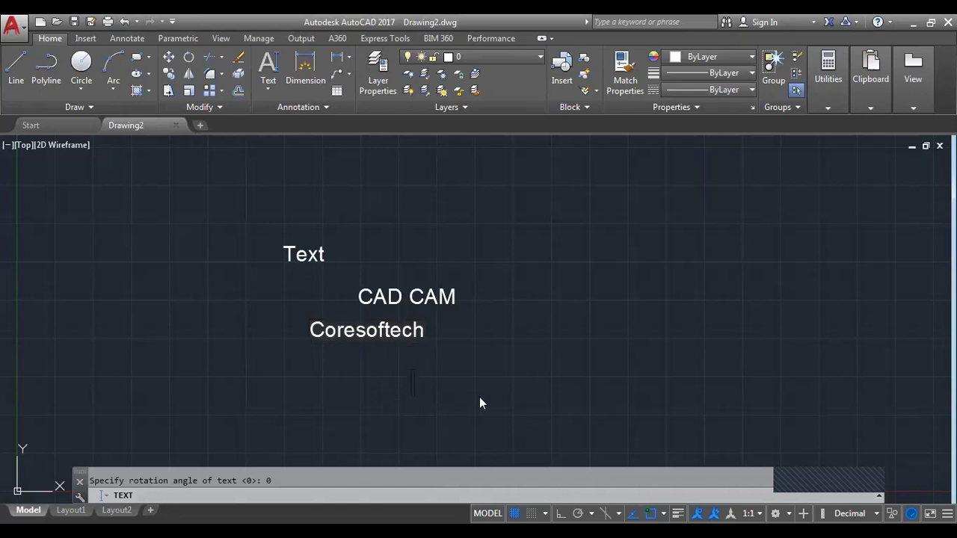
key("Escape")
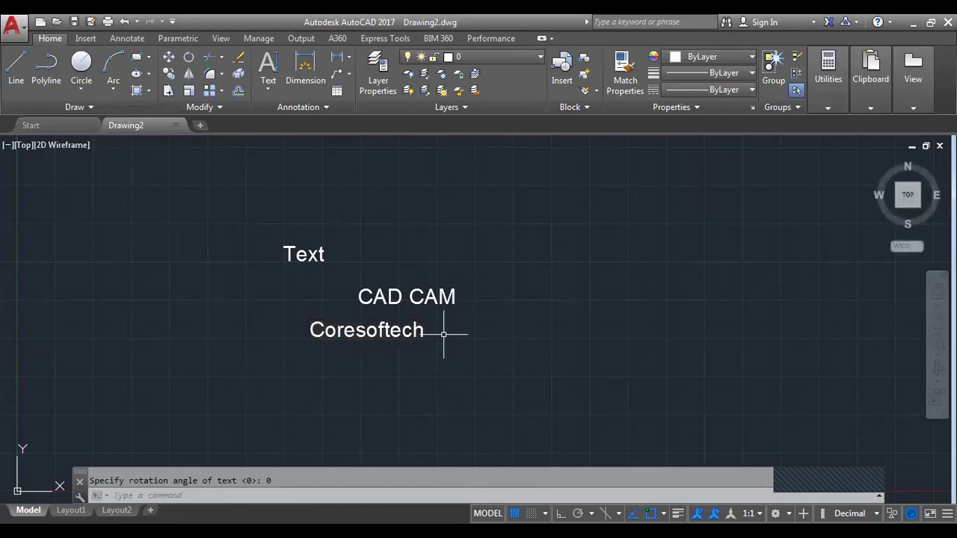
Select the "Coresoftech" text and open the text style manager, moving its dialog clear of the drawn texts.
mouse_move(269, 215)
left_mouse_down()
mouse_move(466, 367)
mouse_move(448, 321)
left_mouse_up()
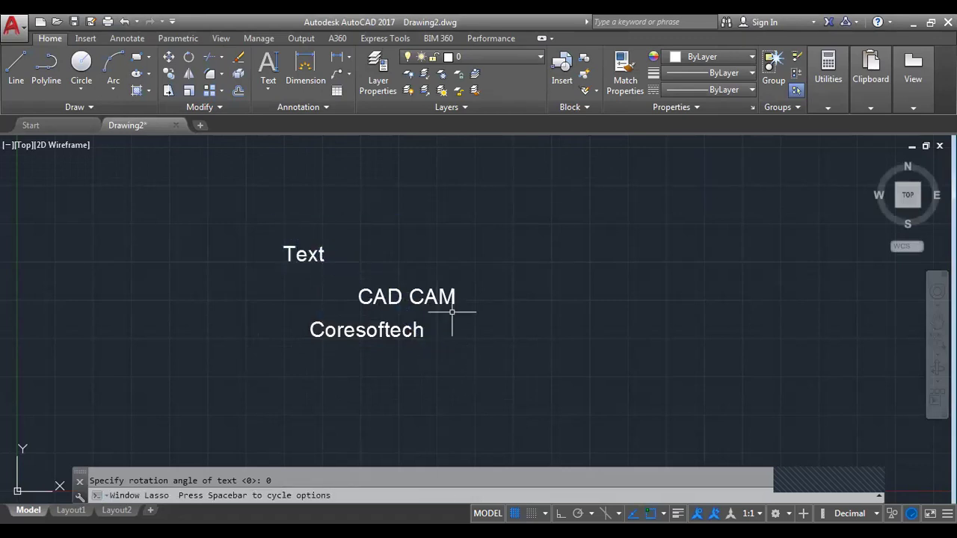
left_click(530, 414)
left_click(376, 338)
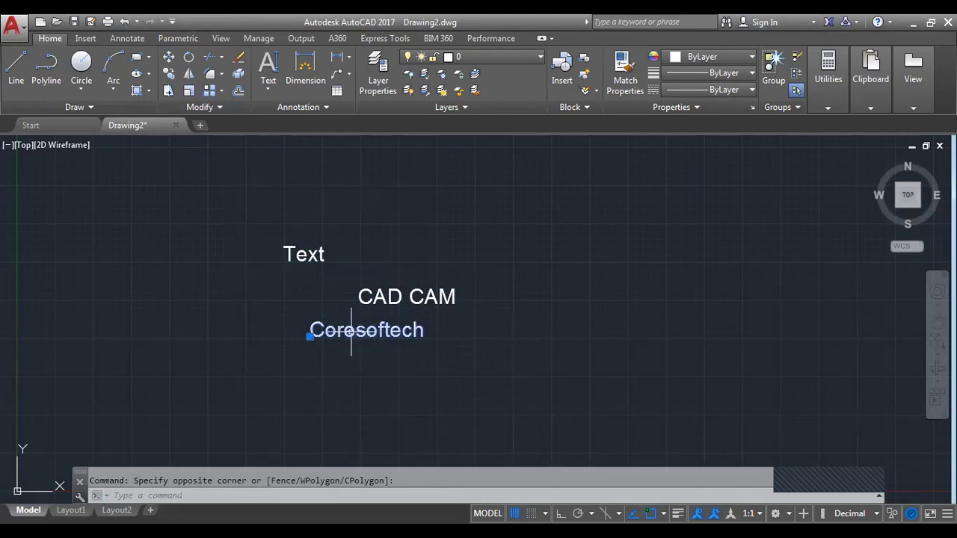
scroll(350, 343, "up", 2)
scroll(382, 364, "down", 2)
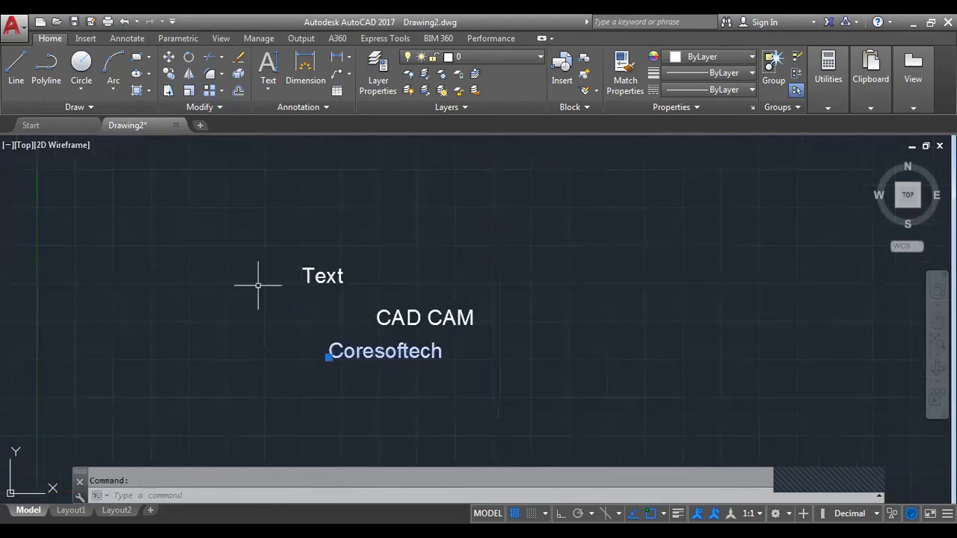
left_click(300, 108)
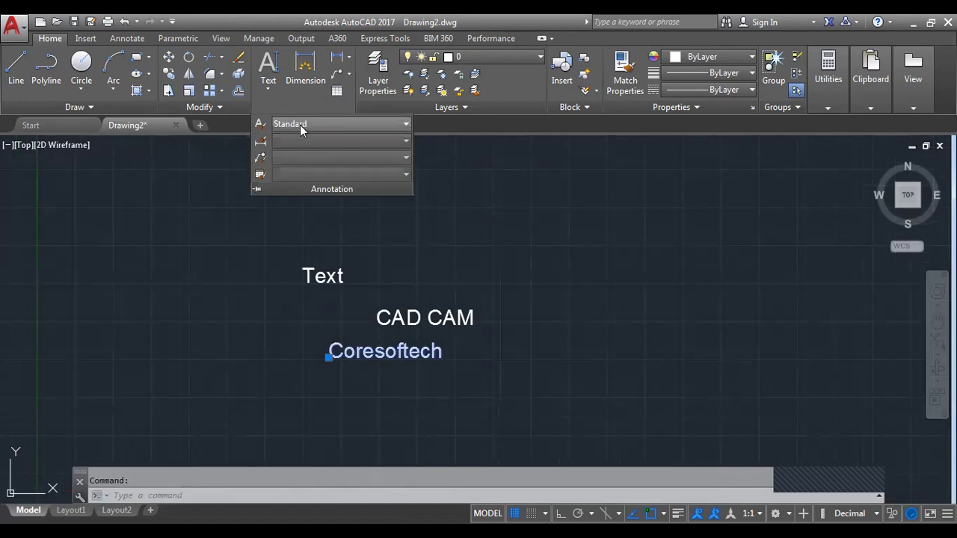
left_click(300, 125)
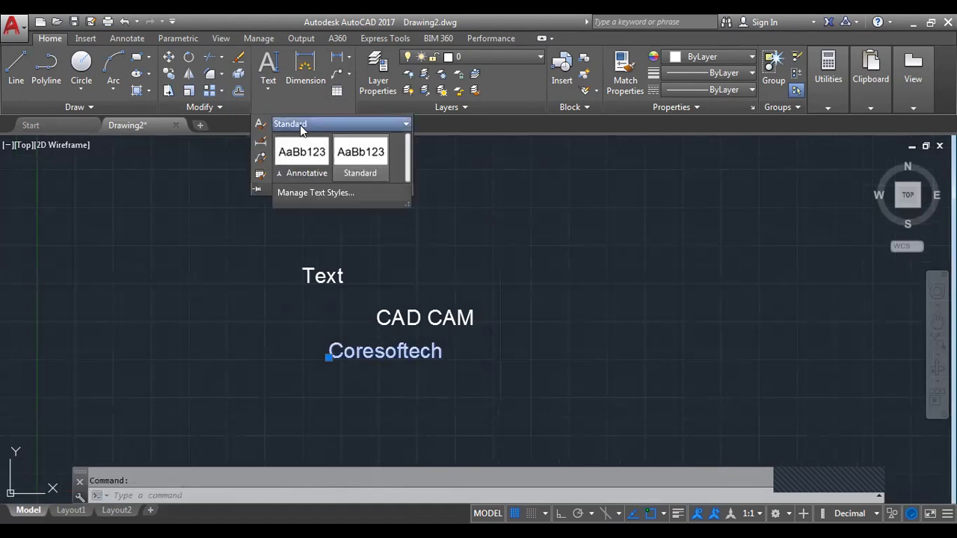
left_click(348, 195)
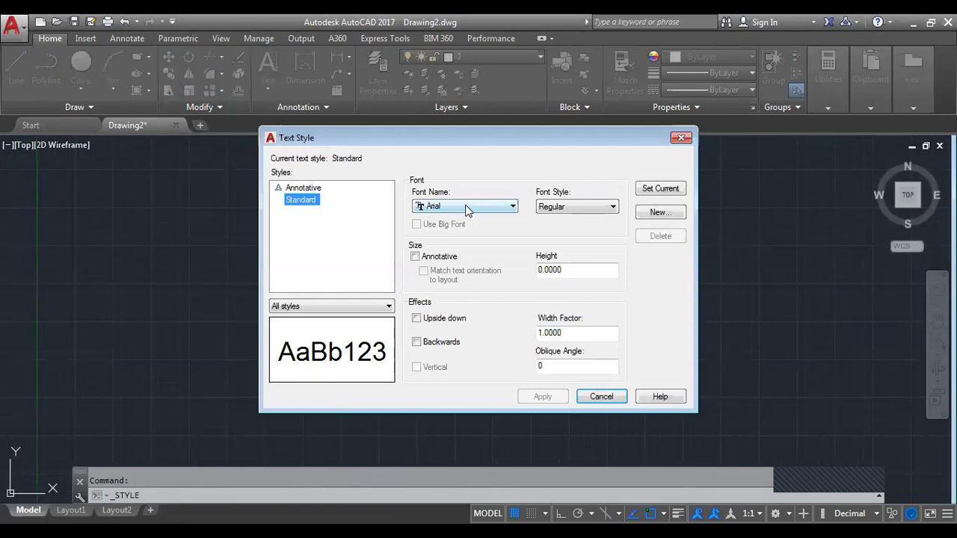
left_click_drag(482, 144, 681, 77)
Try Showcard Gothic as the font of the Standard text style.
left_click(662, 141)
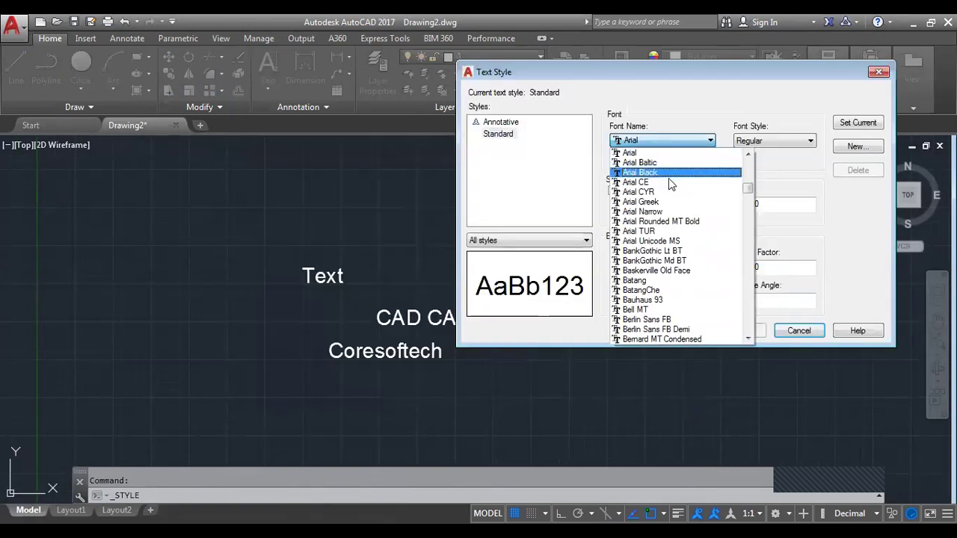
left_click_drag(747, 189, 756, 305)
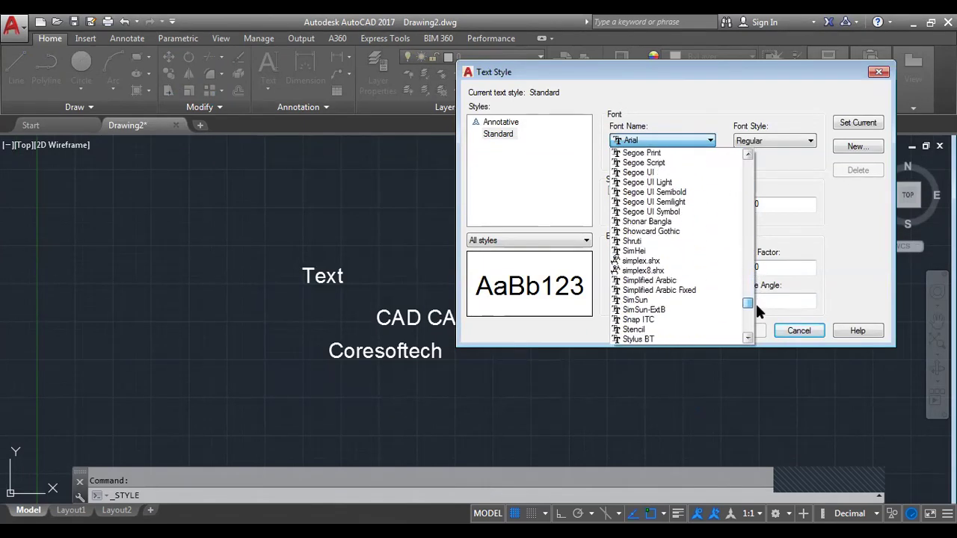
left_click(650, 229)
Set the font of the Standard text style to Verdana and apply the change.
left_click(624, 142)
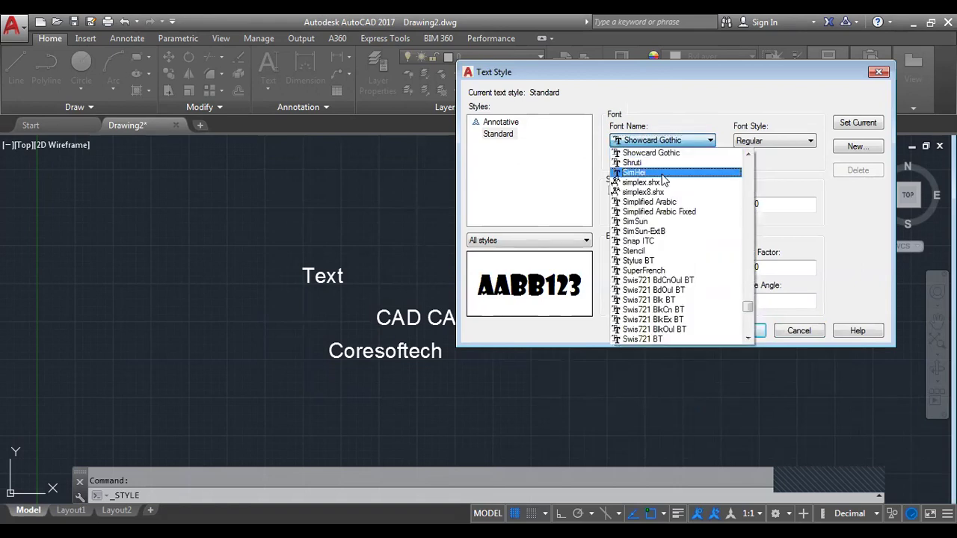
key("v")
left_click(672, 231)
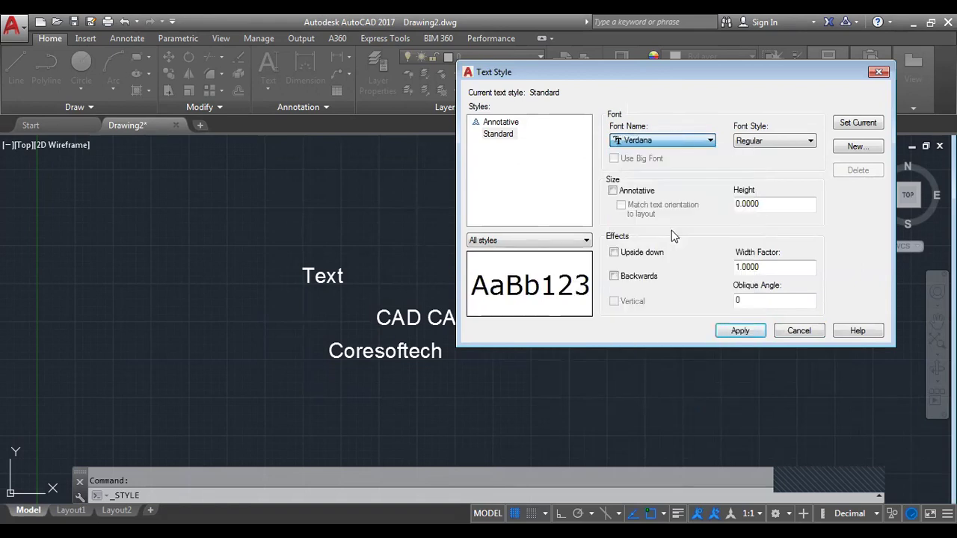
left_click(761, 335)
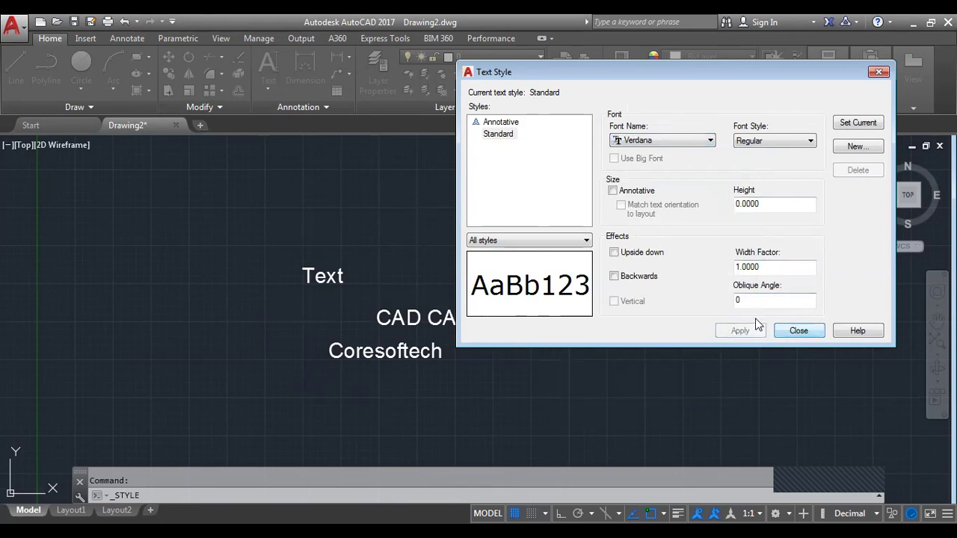
Close the text style manager to update the drawn texts, and reopen it with its dialog clear of them.
left_click(798, 331)
left_click(257, 240)
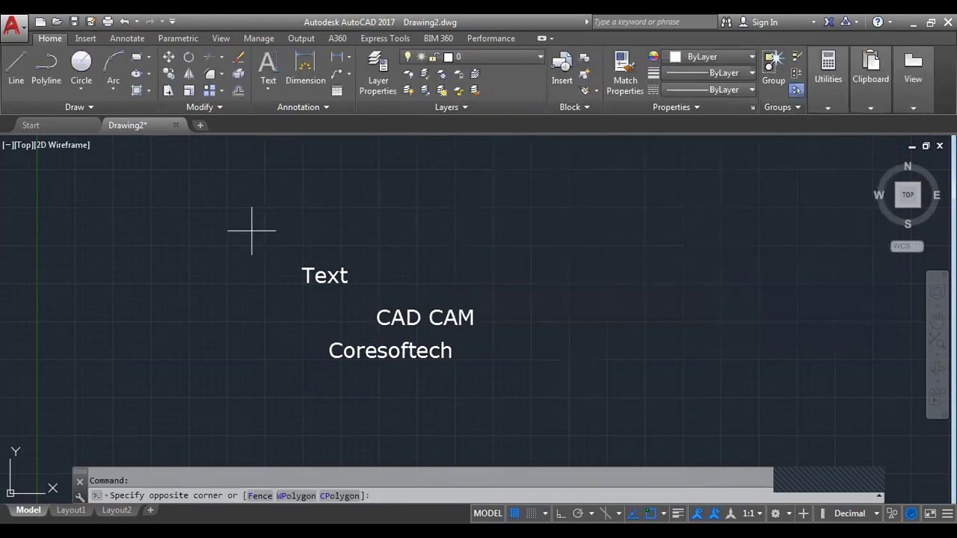
key("Escape")
left_click(306, 109)
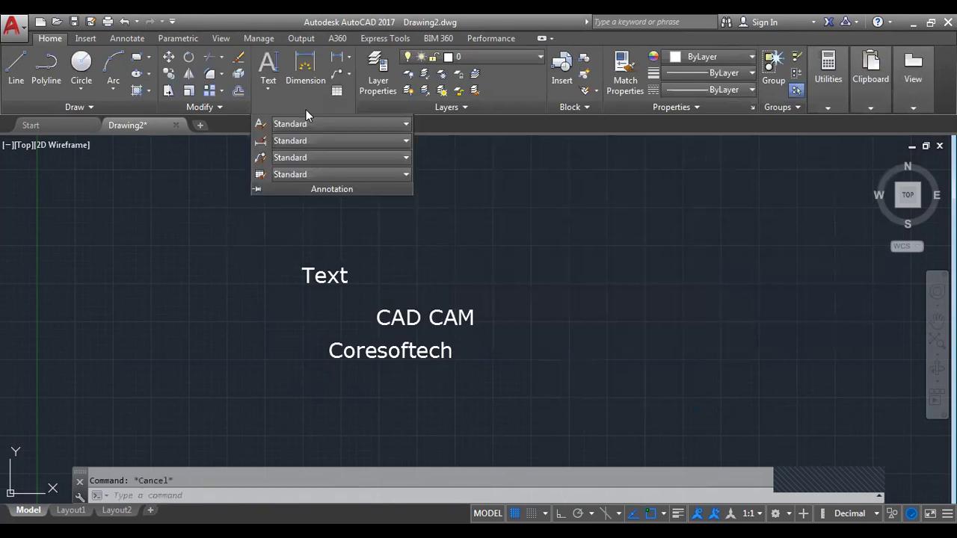
left_click(304, 127)
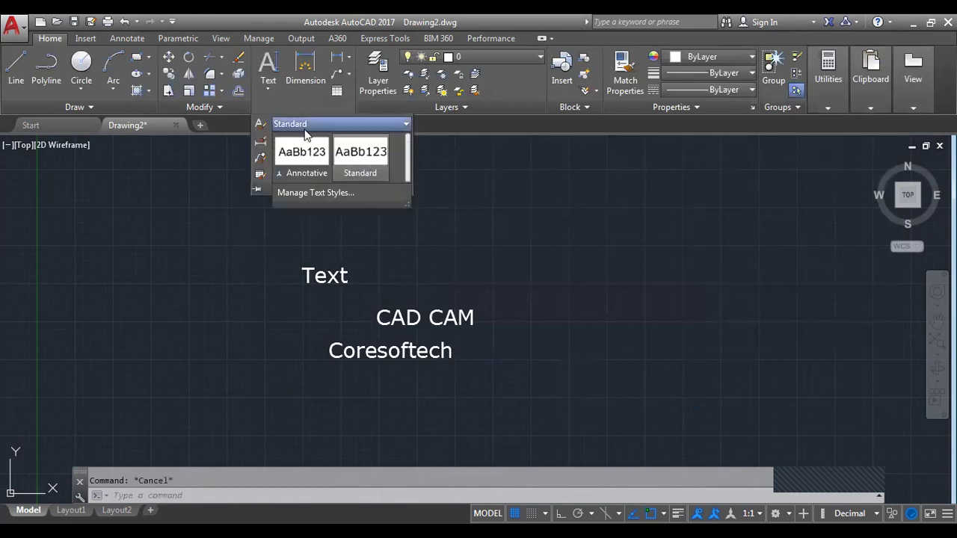
left_click(340, 193)
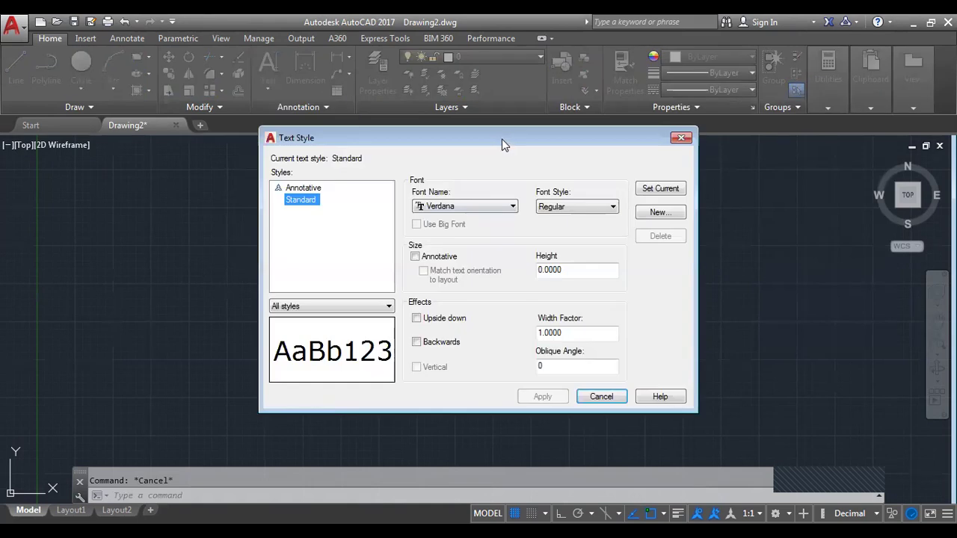
left_click_drag(503, 138, 747, 83)
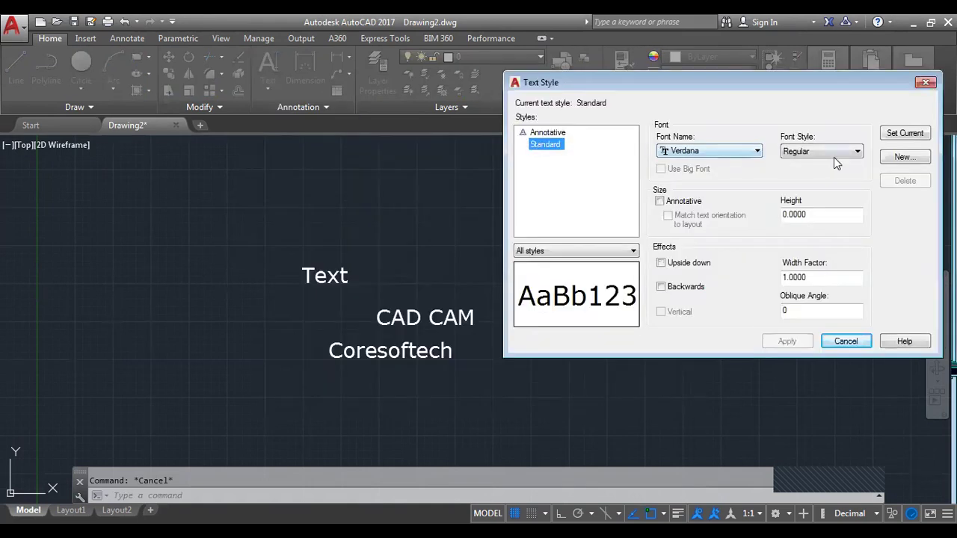
Set the font of the Standard text style to Times New Roman CE, apply the change and close the text style manager.
left_click(724, 151)
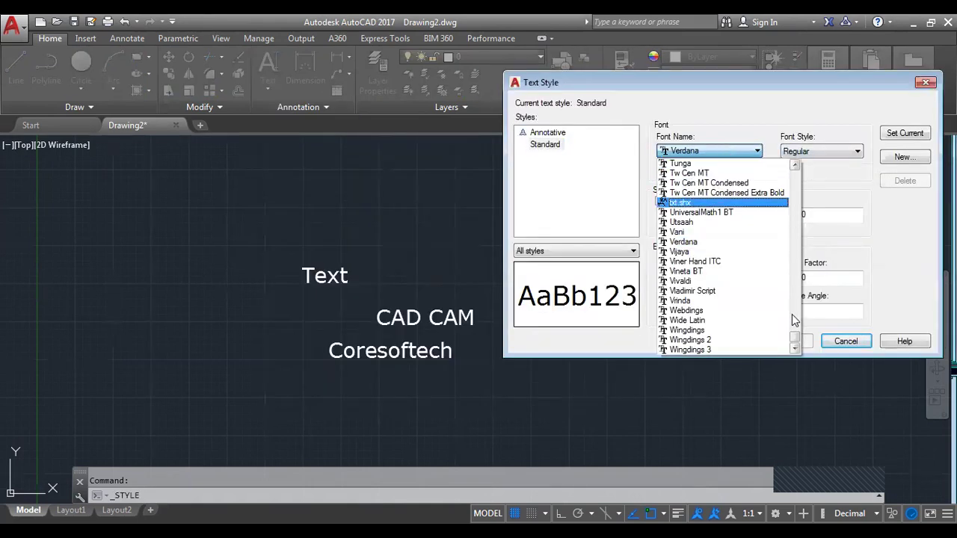
left_click_drag(794, 336, 777, 203)
key("i")
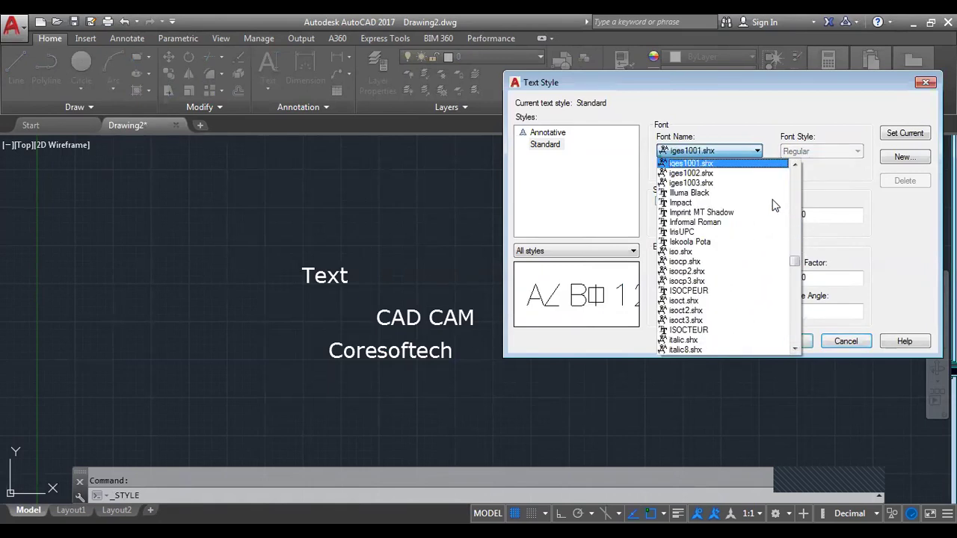
scroll(751, 247, "down", 1)
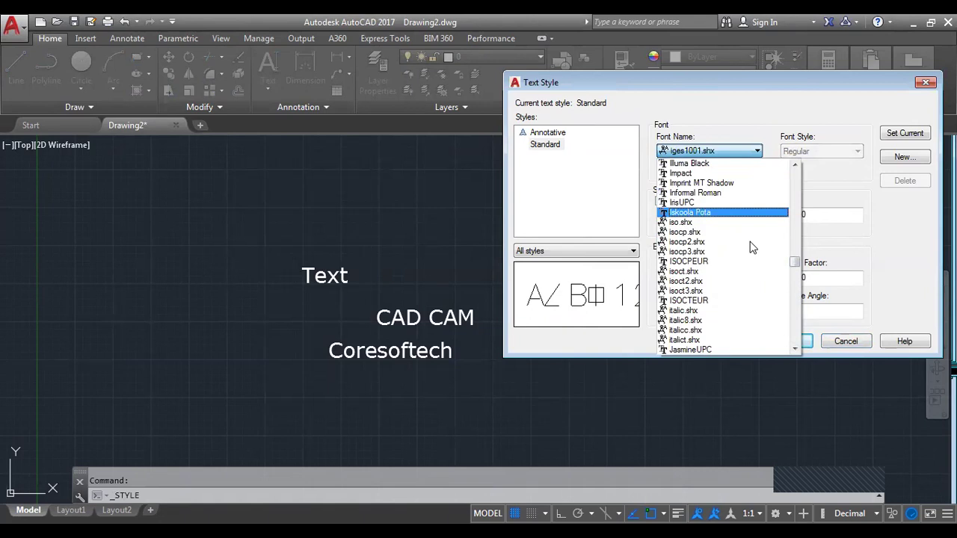
key("t")
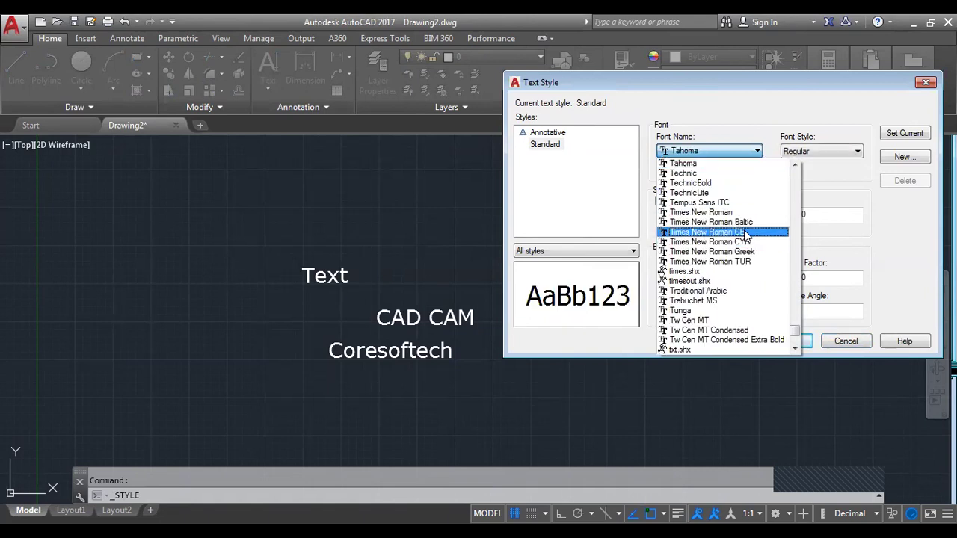
left_click(745, 233)
left_click(777, 342)
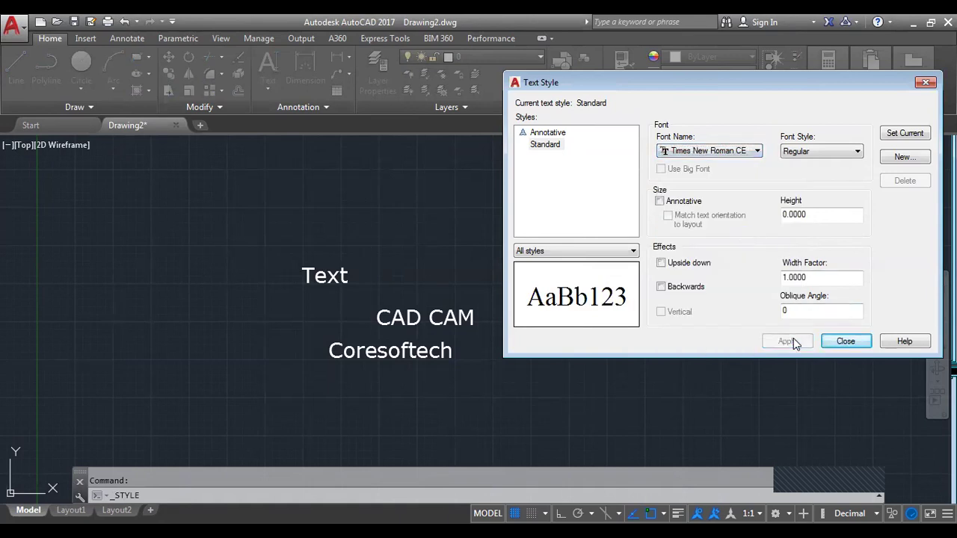
left_click(845, 341)
key("Escape")
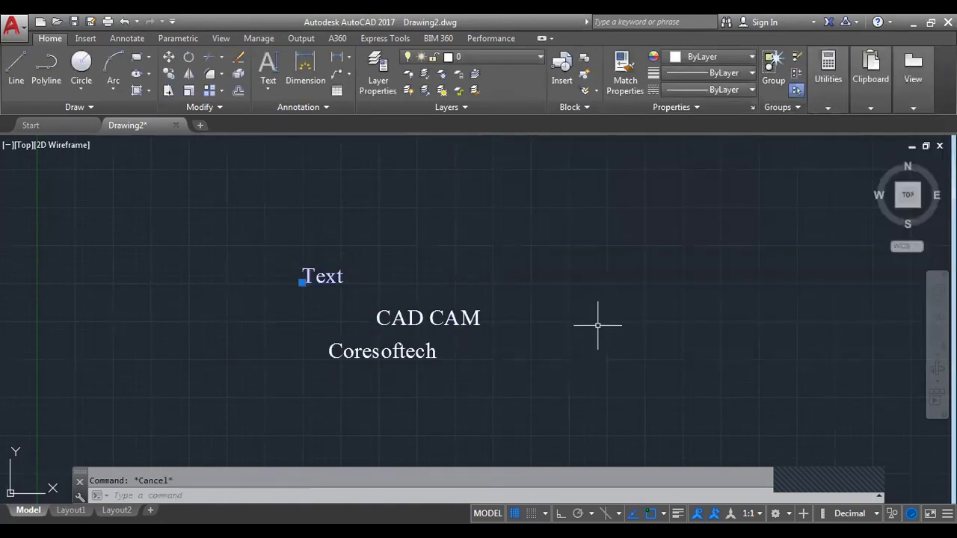
Examine the available text types and the dimension, multileader and table styles without changing any of them.
left_click(267, 88)
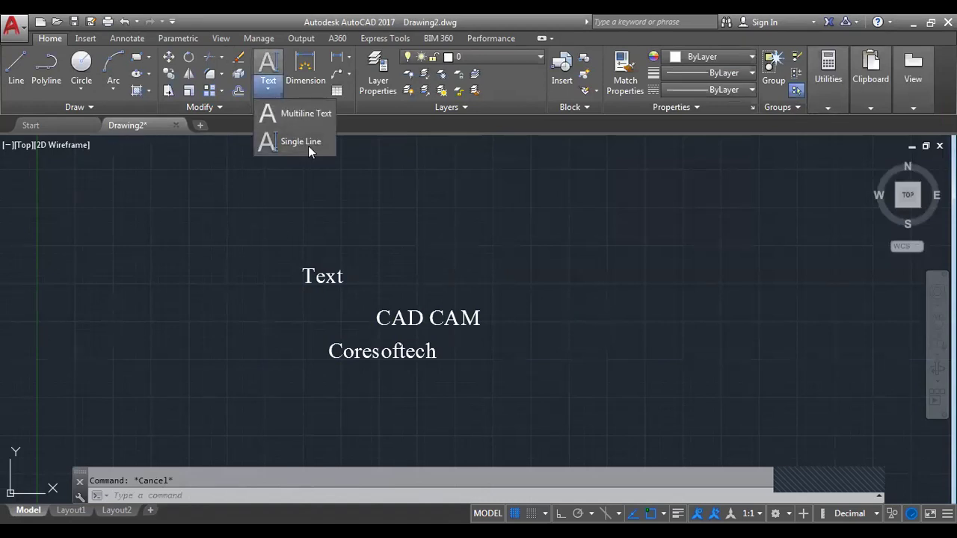
left_click(303, 142)
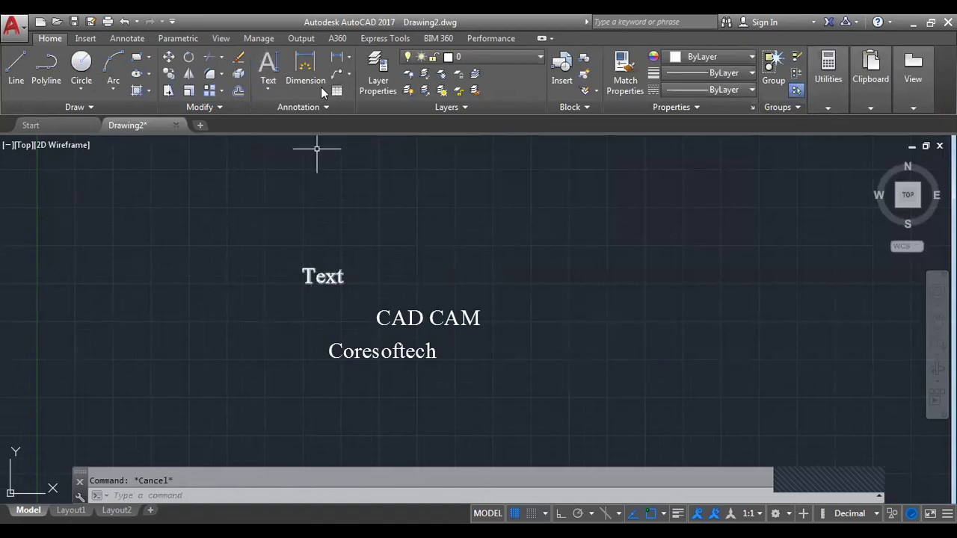
left_click(319, 106)
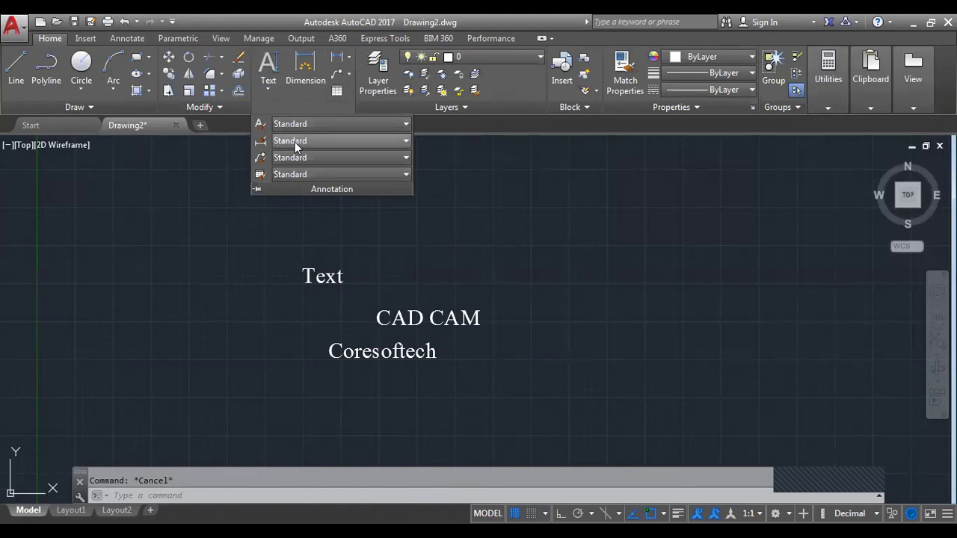
left_click(294, 142)
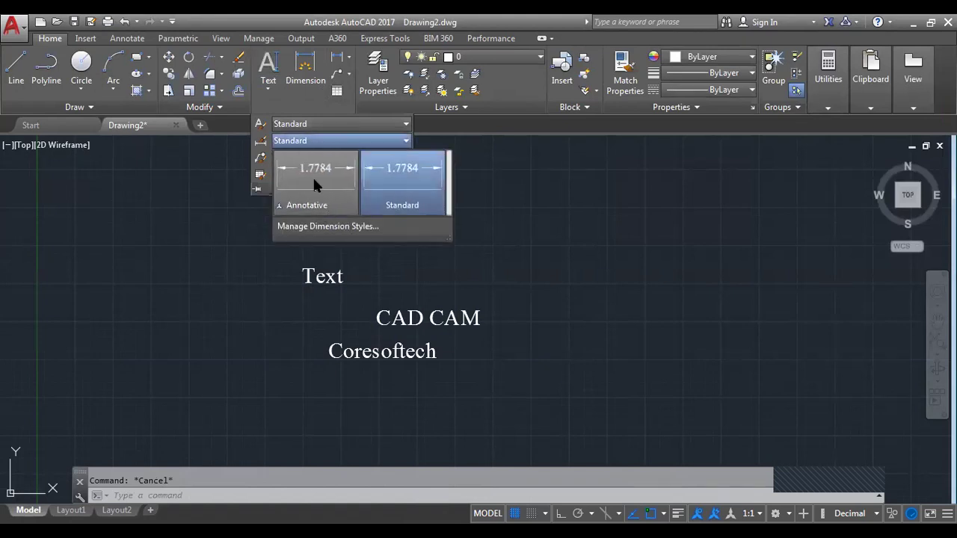
left_click(423, 213)
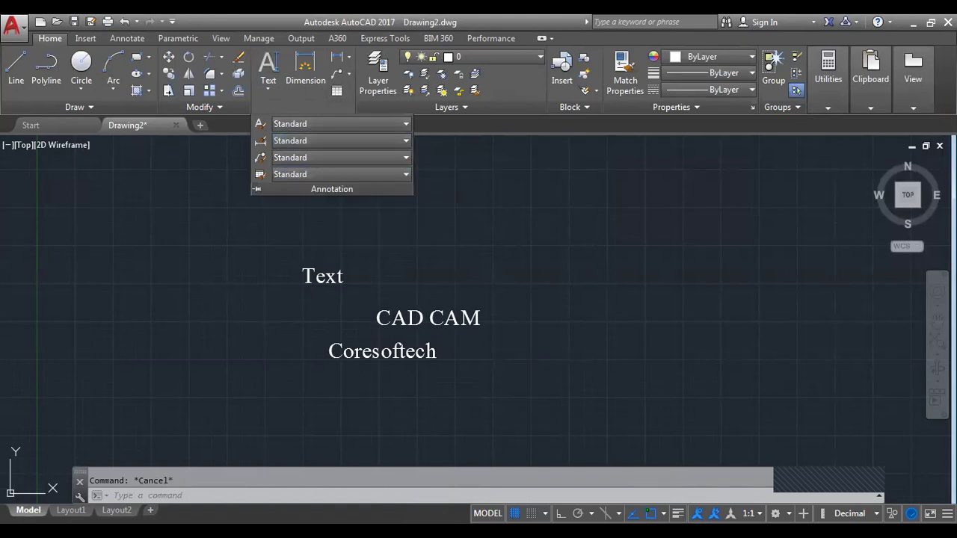
left_click(356, 157)
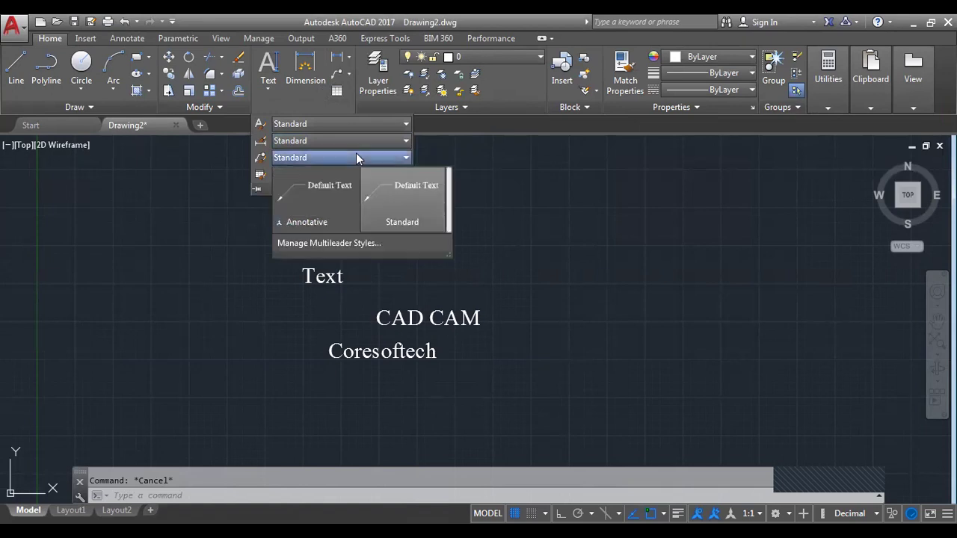
left_click(408, 264)
left_click(304, 175)
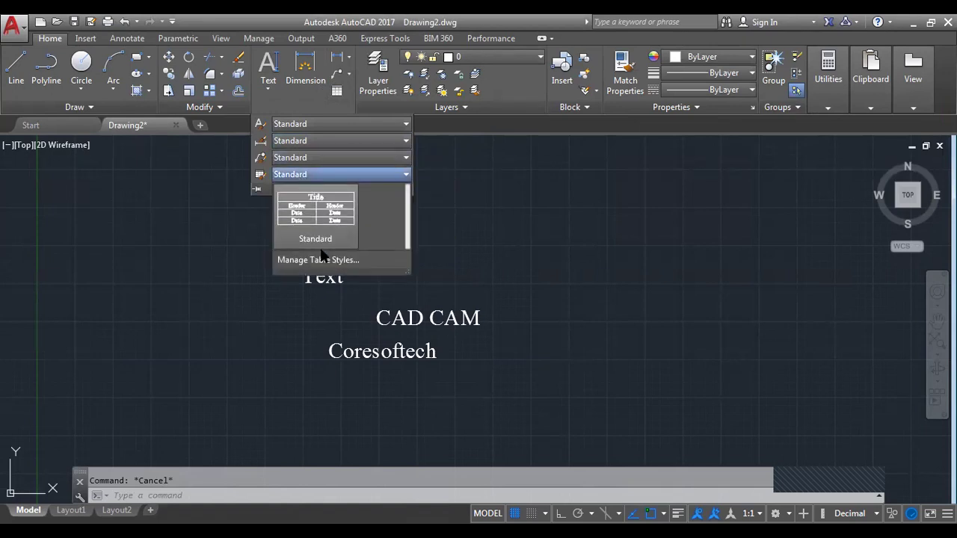
left_click(441, 220)
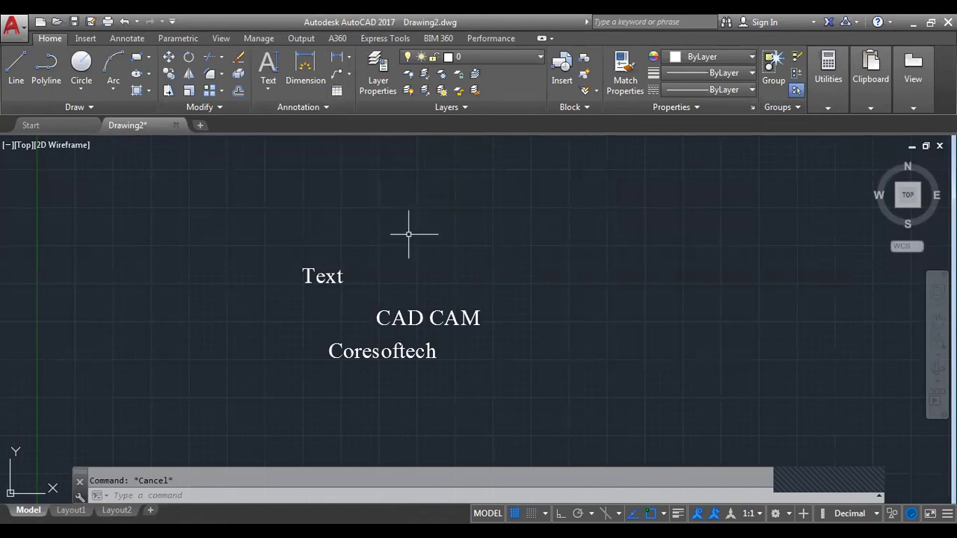
Select the "CAD CAM" text and open its object properties.
scroll(396, 314, "down", 4)
scroll(427, 272, "up", 7)
left_click(458, 243)
left_click_drag(454, 245, 539, 207)
left_click(514, 208)
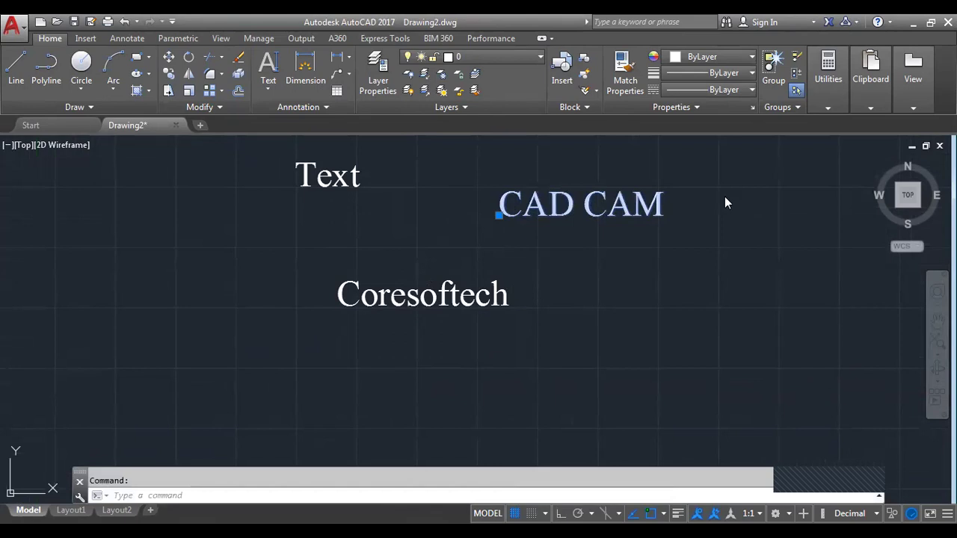
key("ctrl+1")
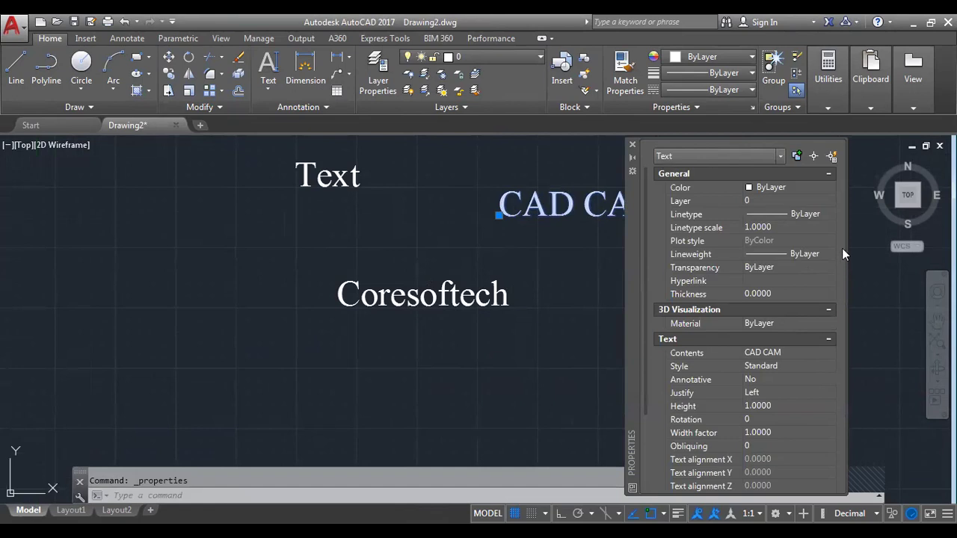
Change the color of the "CAD CAM" text to Red.
left_click(753, 186)
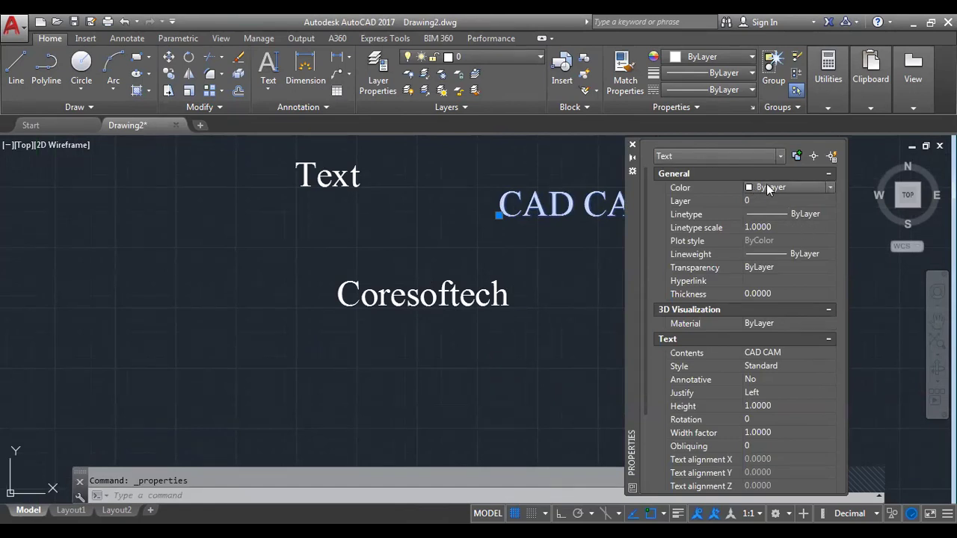
left_click(828, 189)
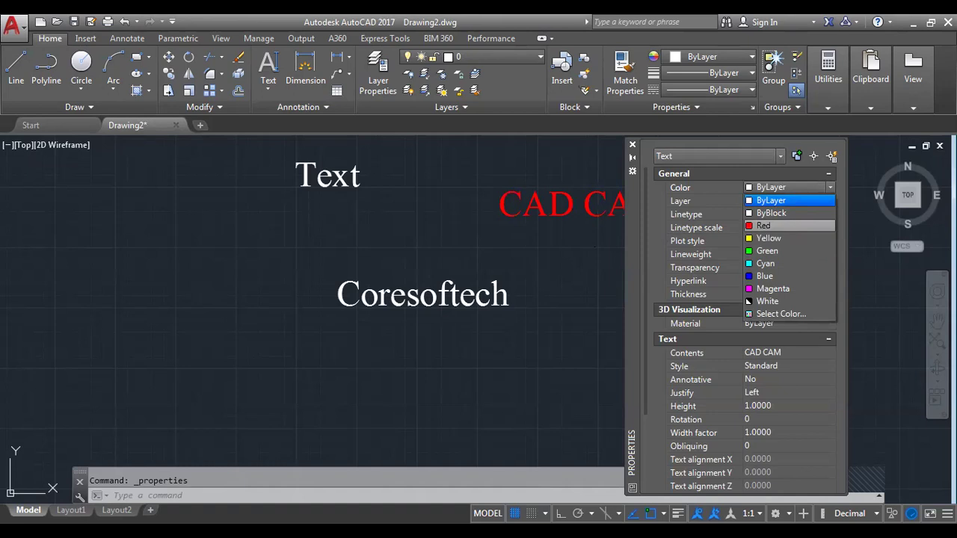
left_click(762, 225)
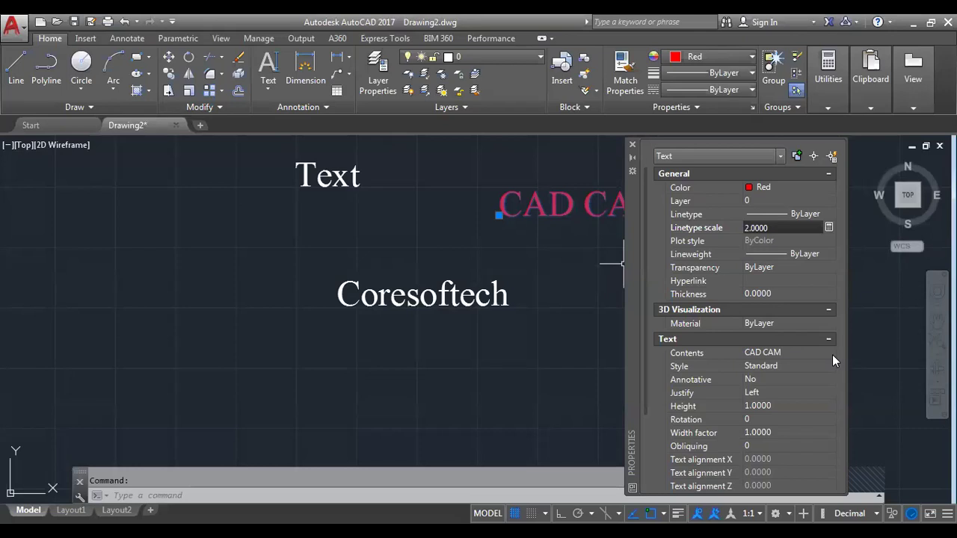
Set the linetype scale of the "CAD CAM" text back to 1.
left_click(704, 341)
type("1")
left_click(705, 365)
middle_click_drag(643, 315, 564, 346)
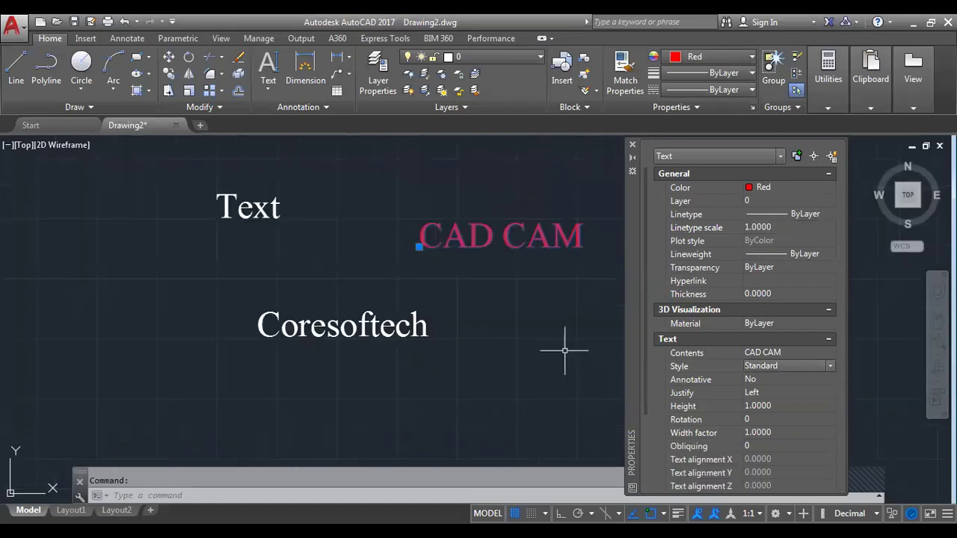
left_click(791, 419)
type("3")
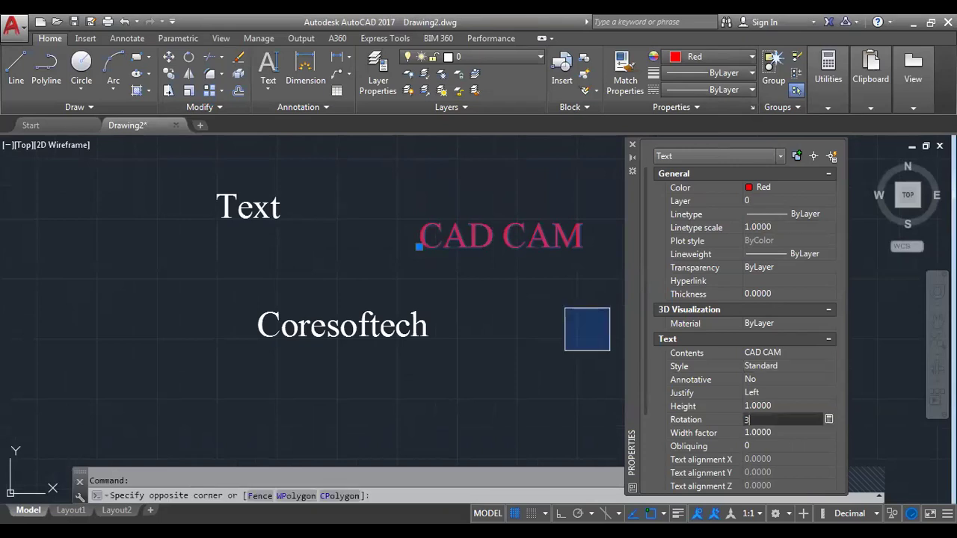
type("0")
Set the height of the "CAD CAM" text to 0.5 and open its obliquing angle for editing.
left_click(790, 406)
type("0.5")
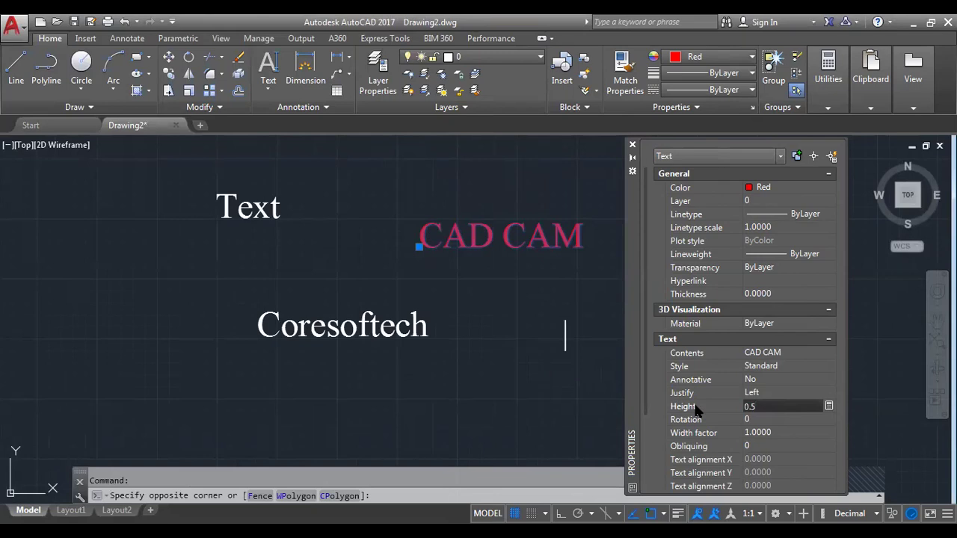
key("Return")
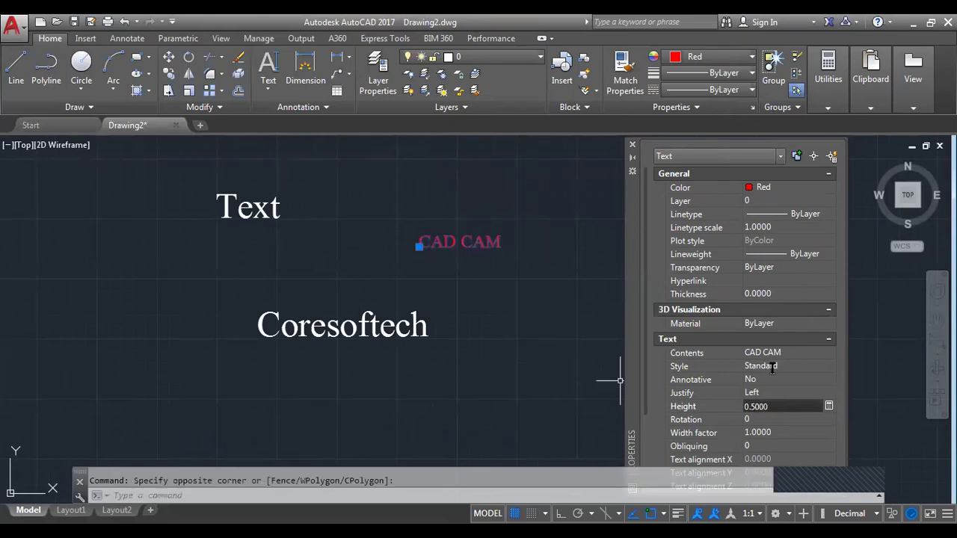
left_click(730, 371)
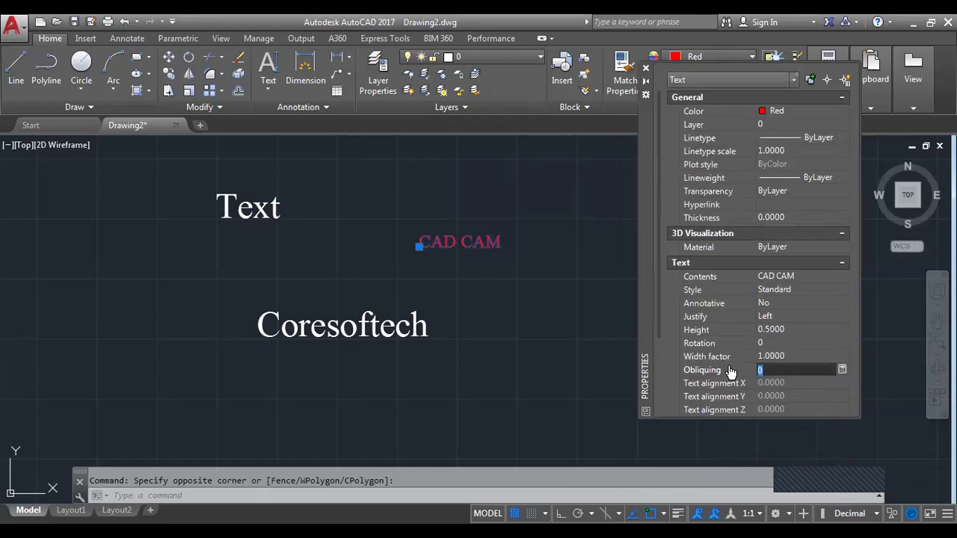
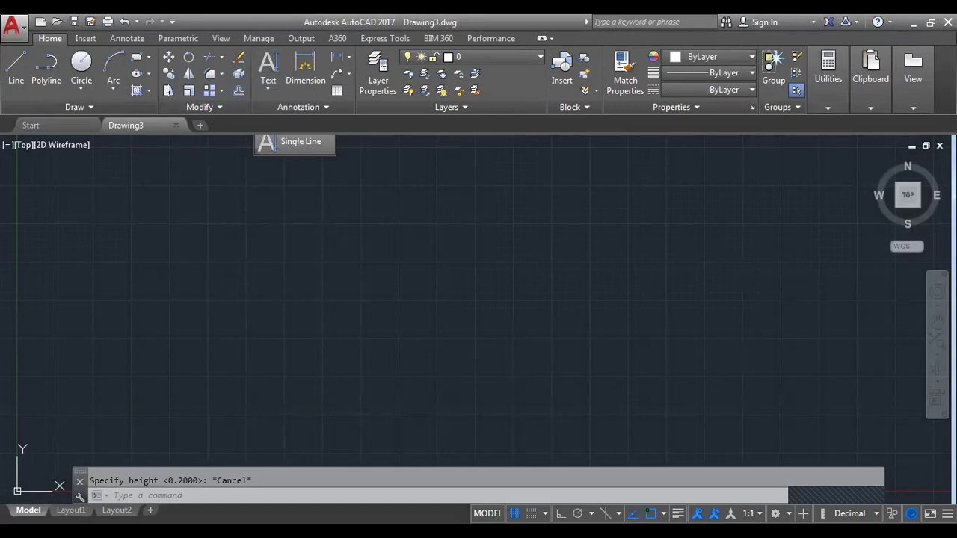
Create a single-line text reading "CAD" in the empty drawing with a height of 0.5 and a rotation angle of 0.
left_click(295, 142)
left_click(246, 263)
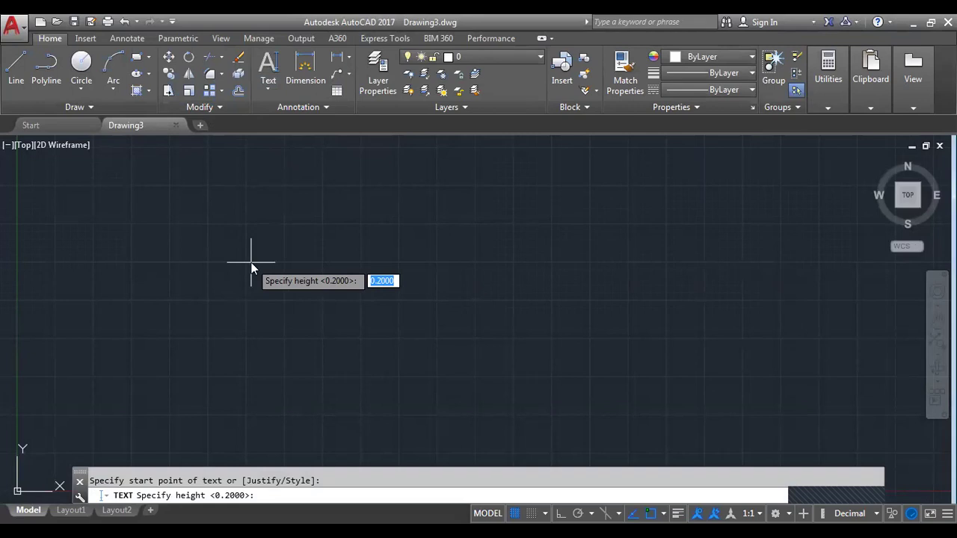
type("0.5")
key("Return")
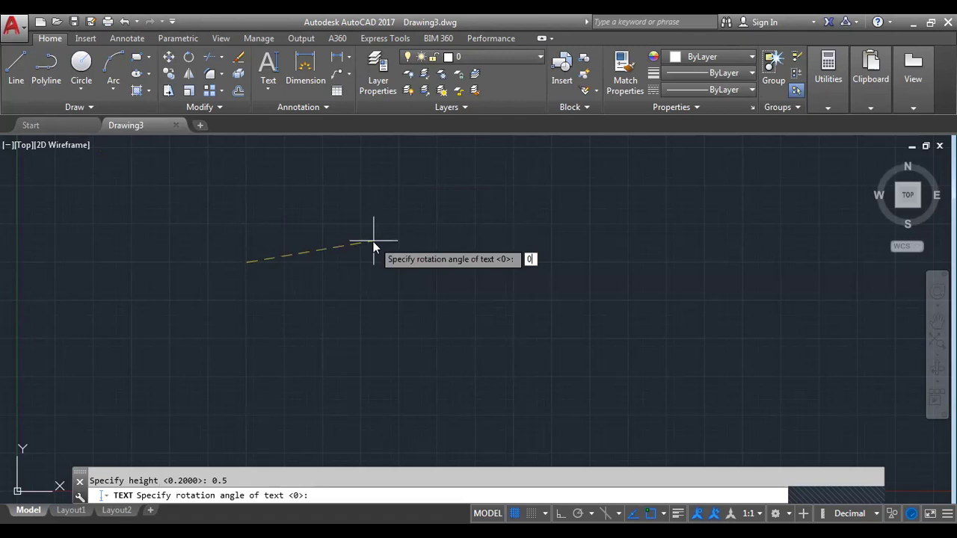
key("Return")
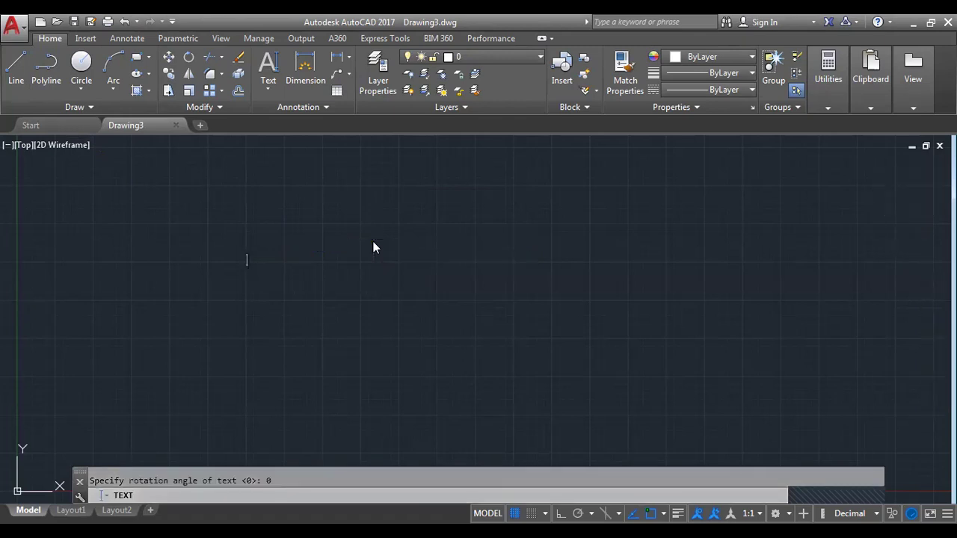
type("CAD")
Remove the second line started under "CAD" and place a separate text reading "CAM" below and to the right of it.
key("Return")
type("C")
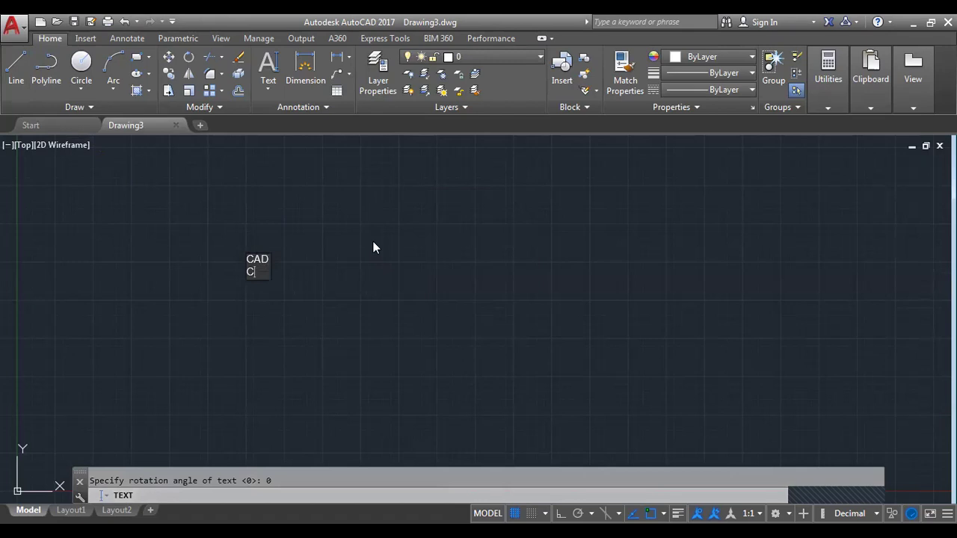
key("BackSpace")
key("BackSpace")
left_click(375, 294)
type("CAM")
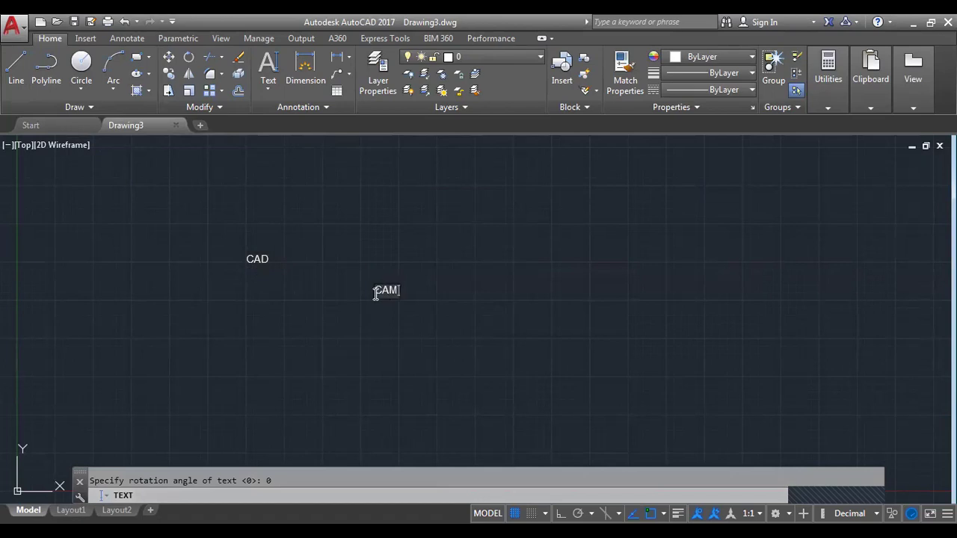
Place another single-line text reading "Core" below and to the left of "CAD".
left_click(261, 327)
left_click(367, 225)
left_click(302, 308)
type("ore")
key("Home")
type("C")
key("Return")
Place a text reading "Mech..." below and to the right of "Core" and finish the text command.
left_click(269, 345)
type("Mecg")
key("BackSpace")
type("h...")
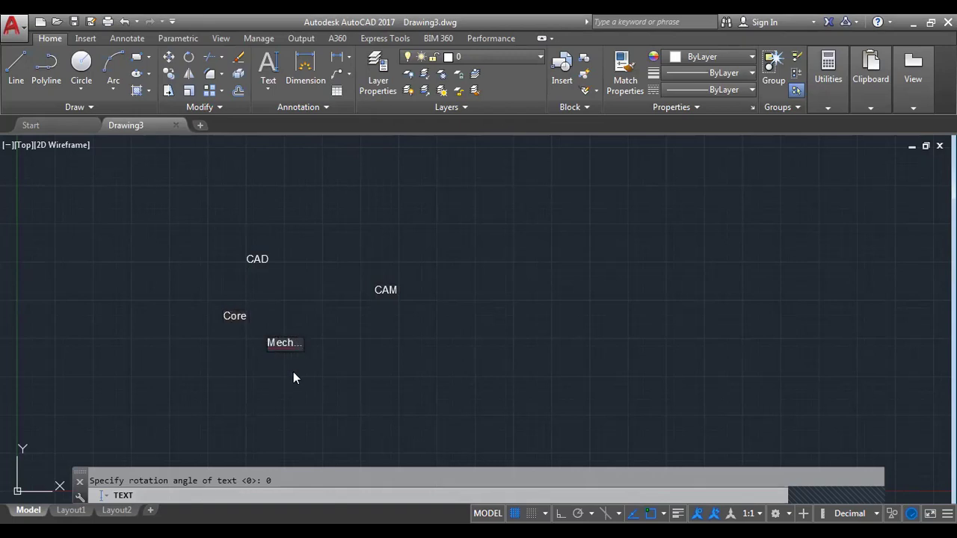
left_click(293, 373)
key("Escape")
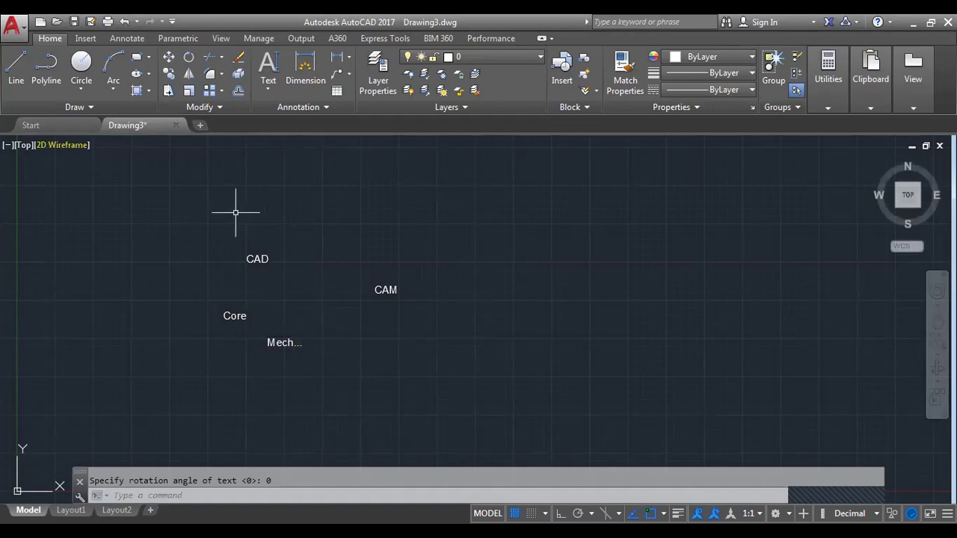
left_click(183, 177)
mouse_move(264, 256)
left_mouse_down()
mouse_move(491, 393)
mouse_move(457, 310)
left_mouse_up()
key("Escape")
left_click(261, 259)
scroll(261, 258, "up", 2)
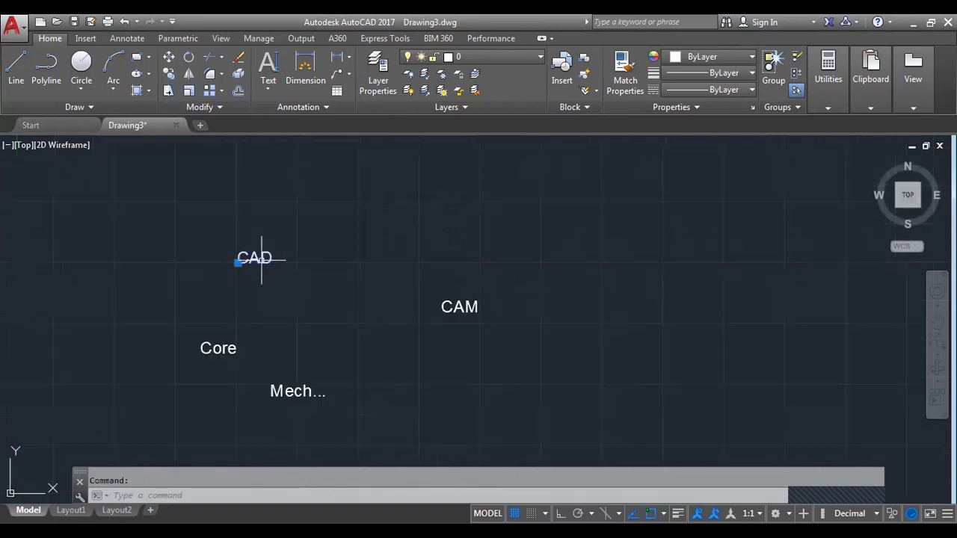
left_click(375, 267)
key("Escape")
Change the font of the Standard text style to Arial Black, apply it and close the text style settings.
left_click(317, 107)
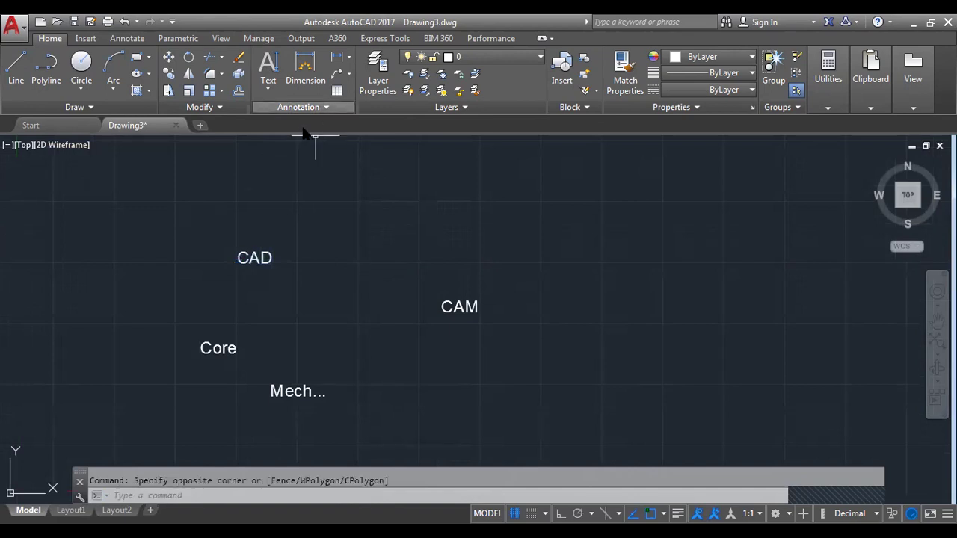
left_click(314, 124)
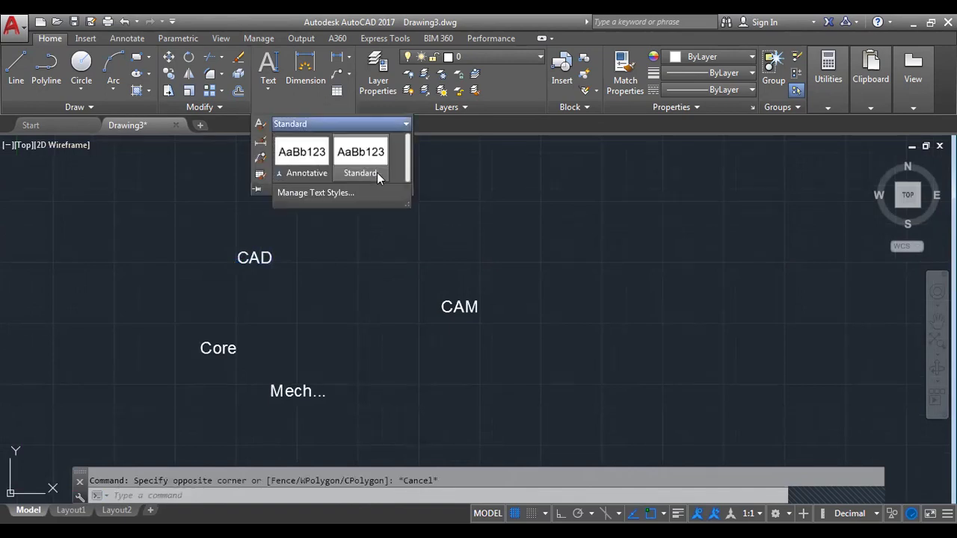
left_click(331, 192)
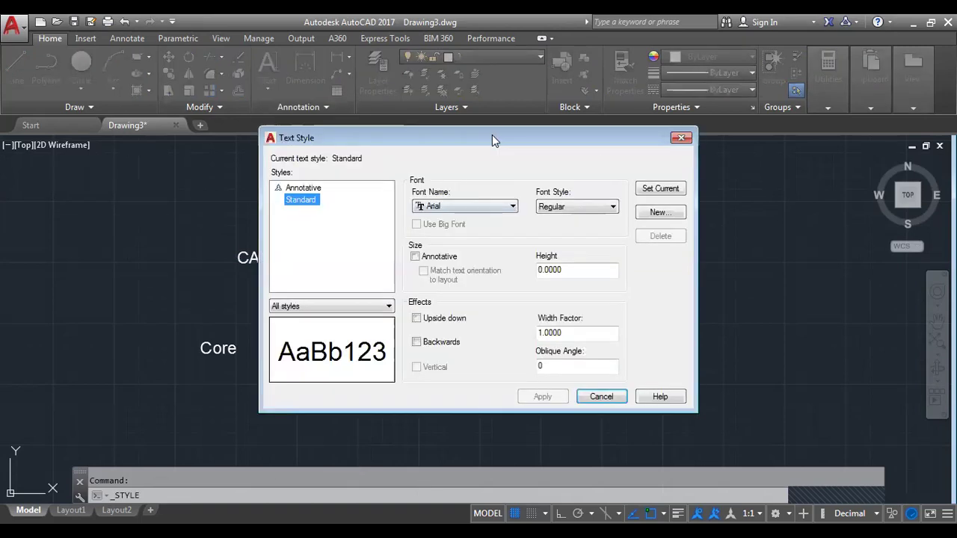
left_click(598, 162)
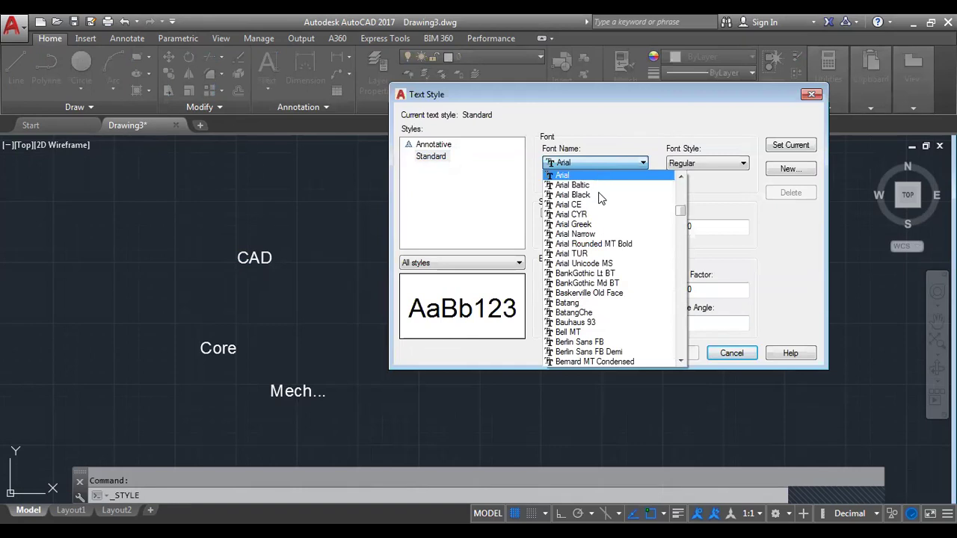
left_click(599, 196)
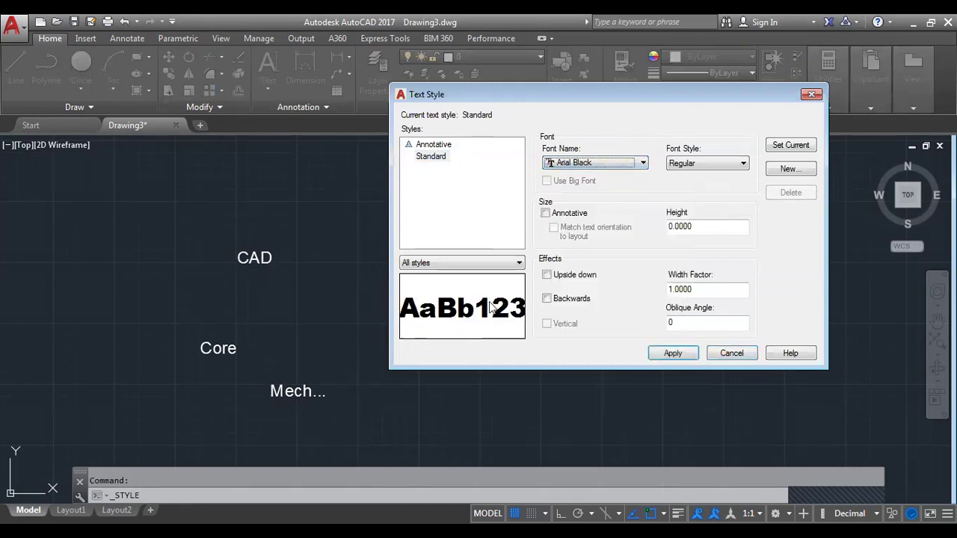
left_click(681, 354)
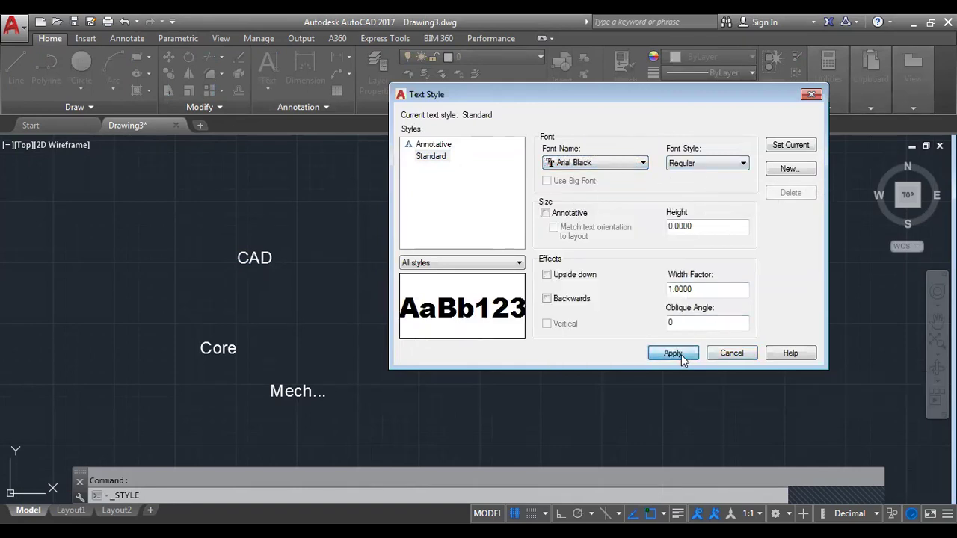
left_click(730, 351)
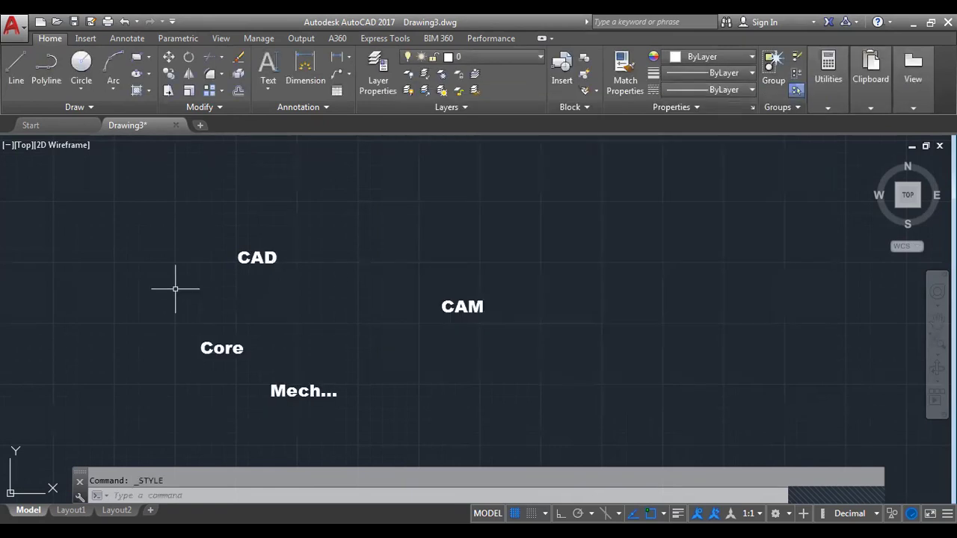
key("Escape")
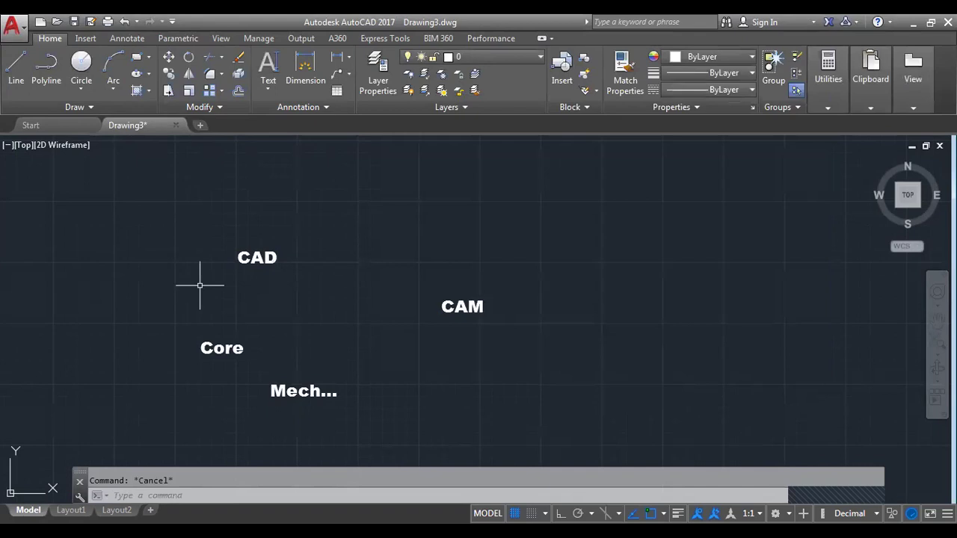
left_click(256, 258)
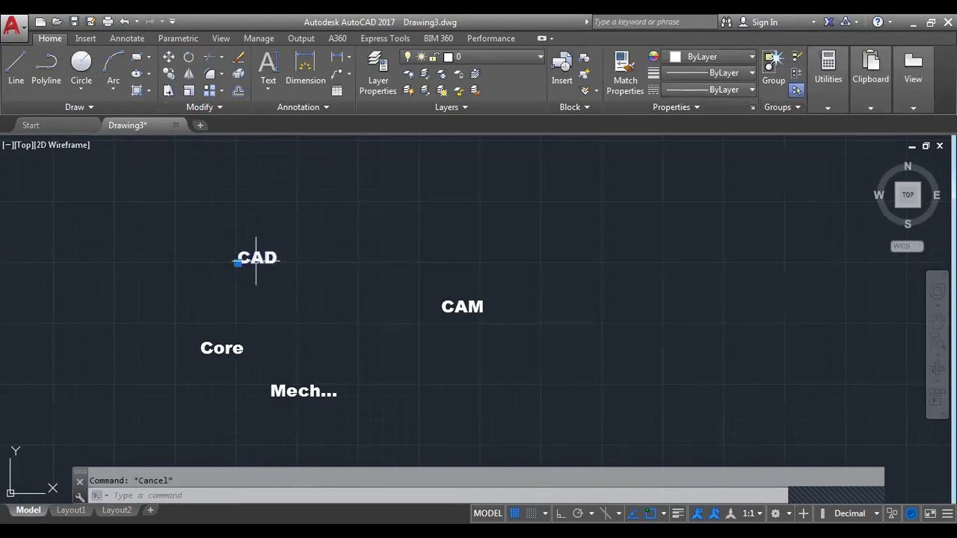
right_click(254, 260)
key("Escape")
key("Escape")
Select the "CAD" and "CAM" texts and set their color to Yellow in the object properties.
left_click(368, 306)
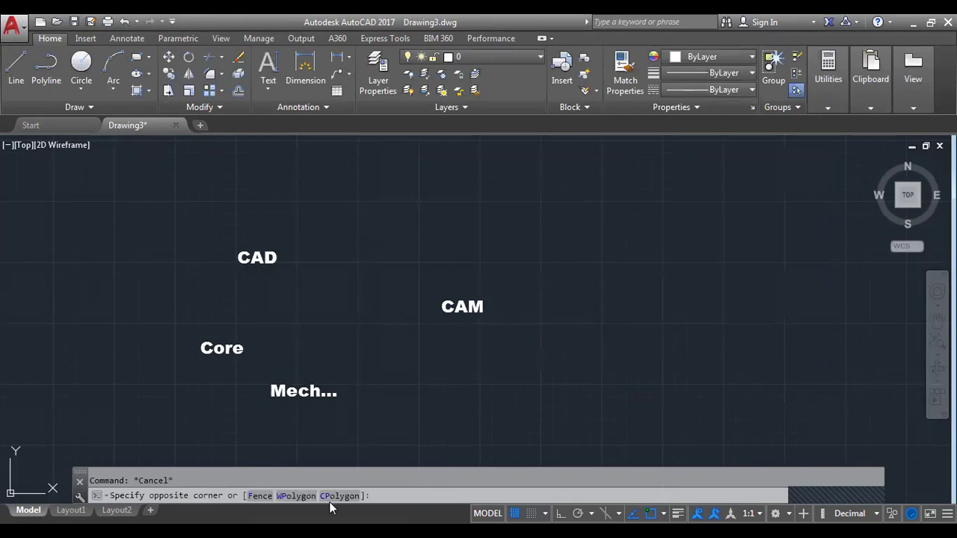
left_click(258, 260)
right_click(258, 260)
left_click(314, 496)
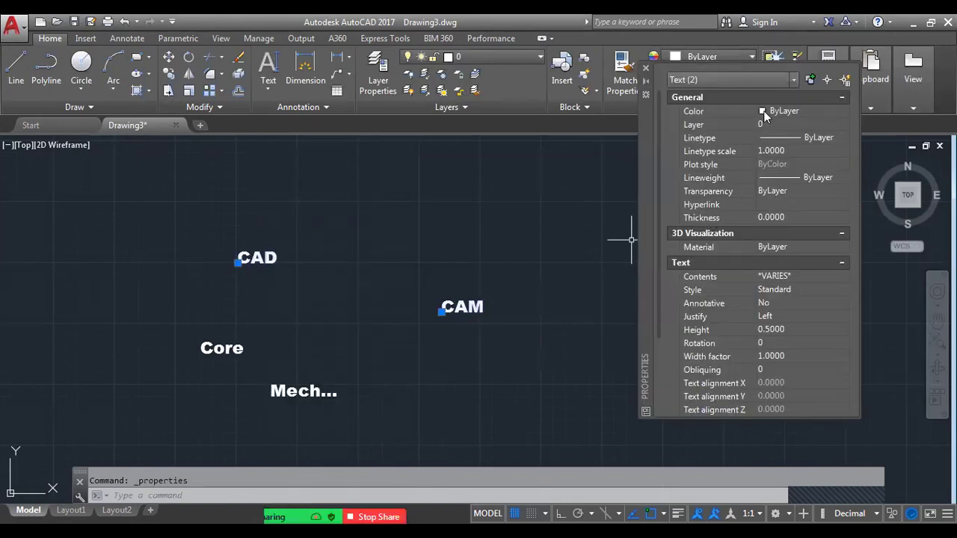
left_click(763, 110)
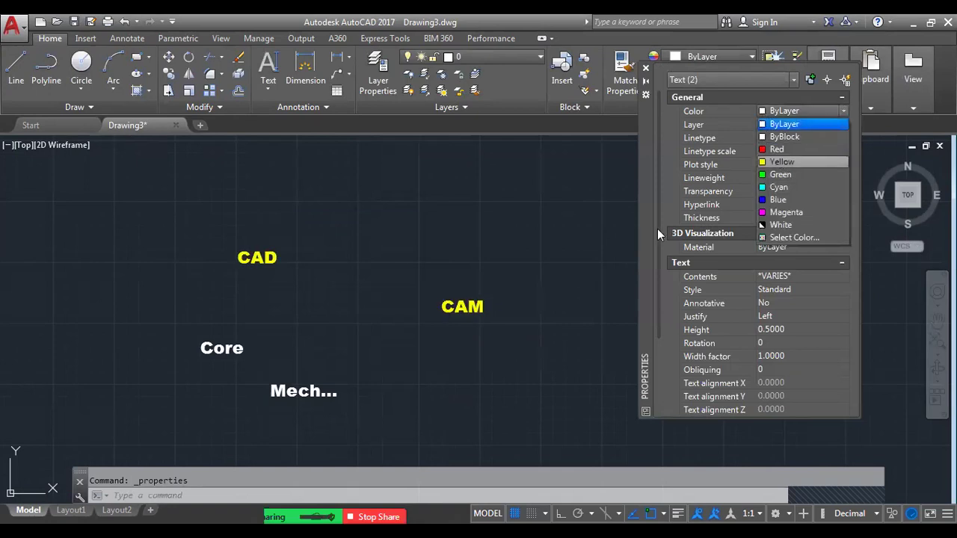
left_click(781, 162)
Set the obliquing angle of the "CAD" and "CAM" texts to 15.
scroll(660, 275, "down", 2)
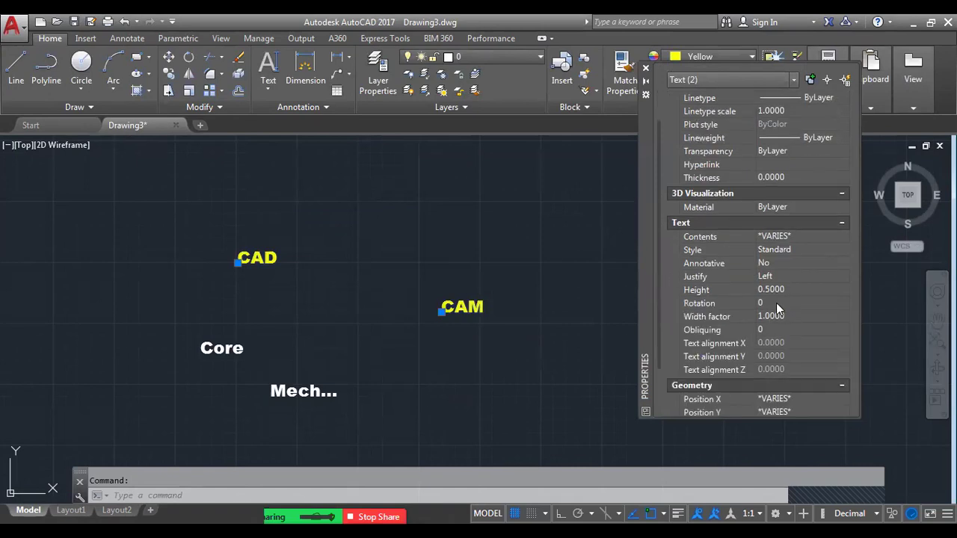
left_click(769, 329)
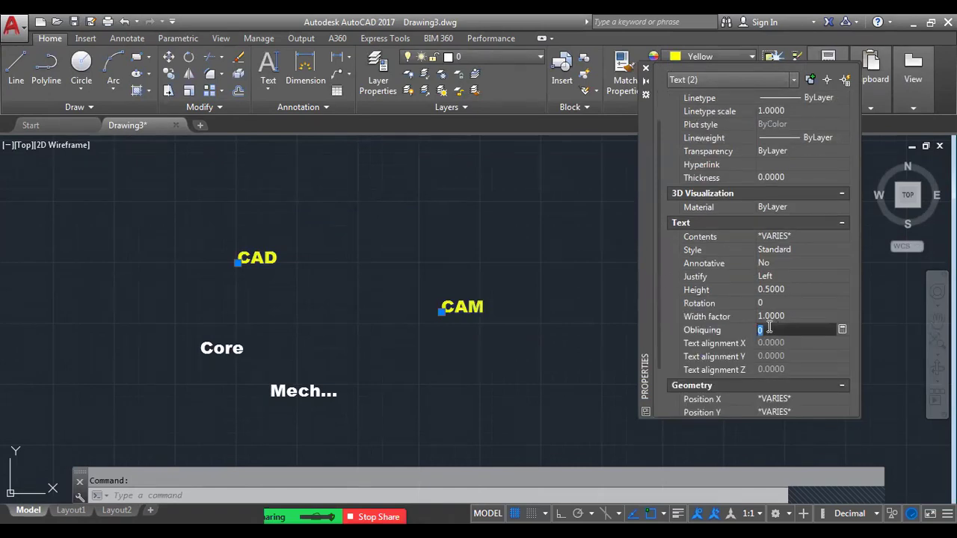
type("15")
key("Return")
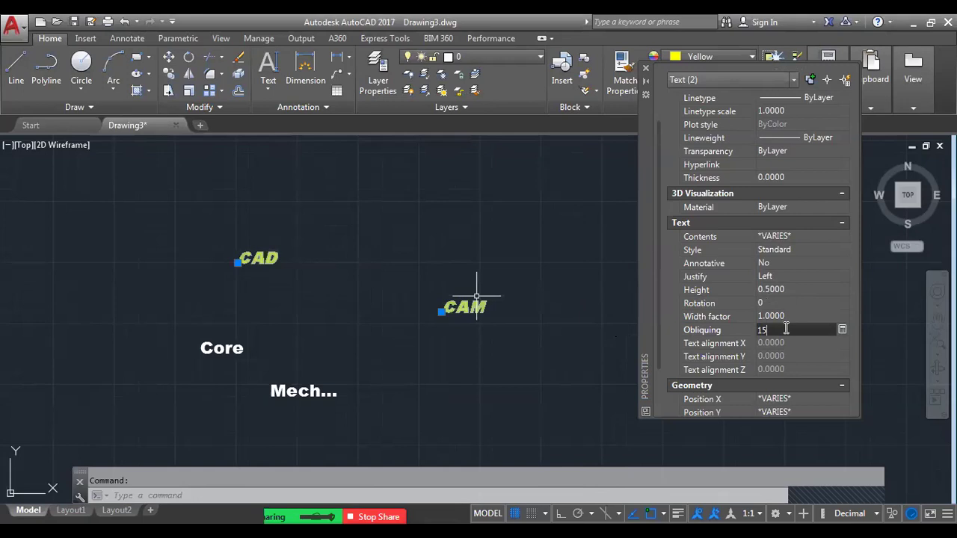
Try obliquing angles of 5 and -5 on the "CAD" and "CAM" texts.
type("5")
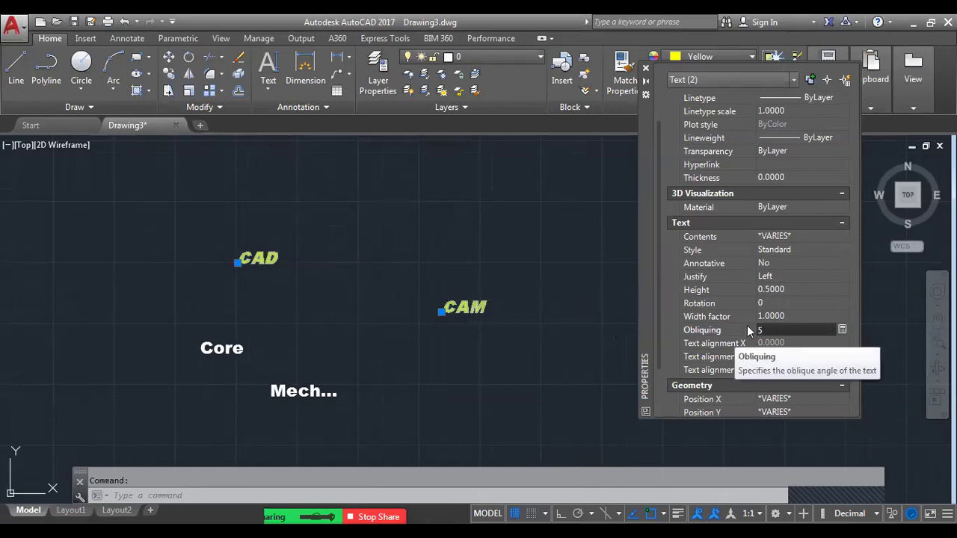
key("Return")
type("-5")
key("Return")
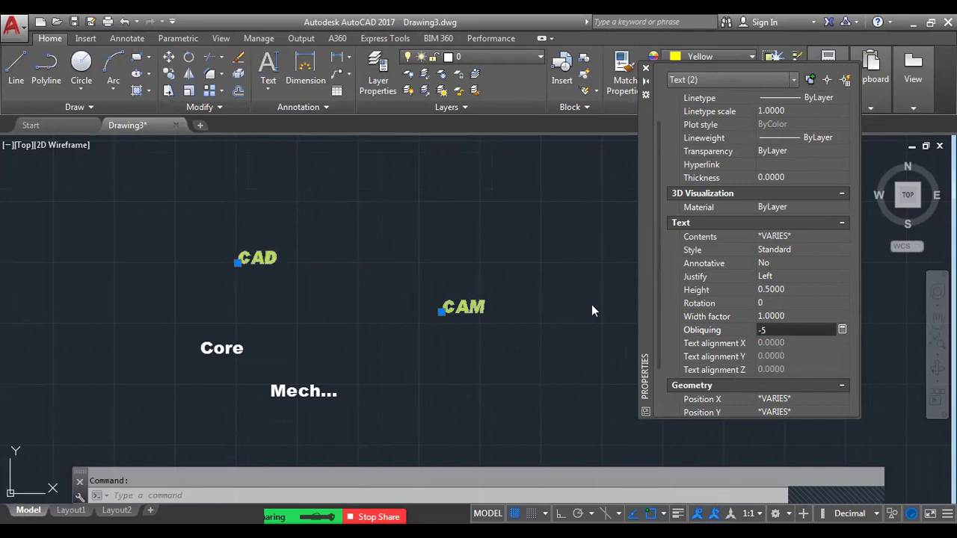
key("Return")
double_click(765, 330)
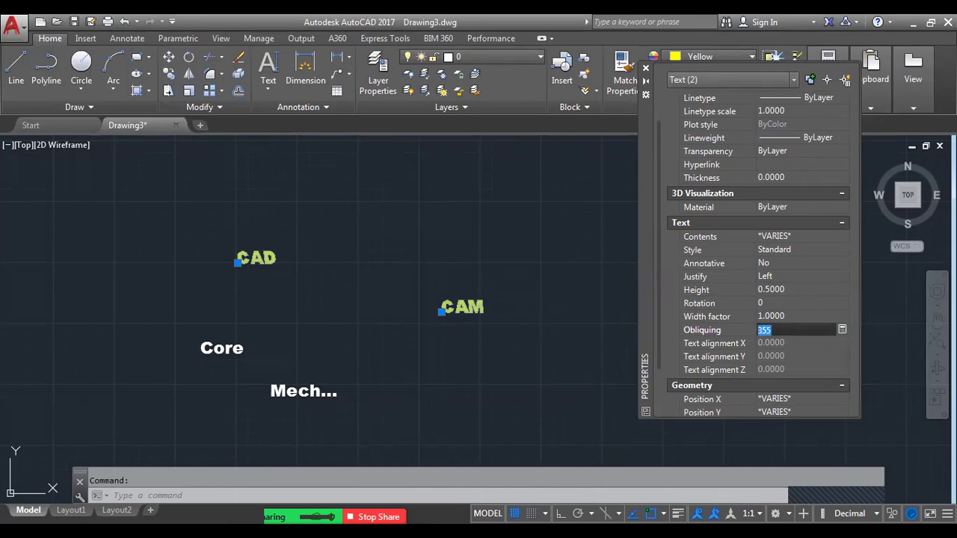
type("-5")
left_click(635, 335)
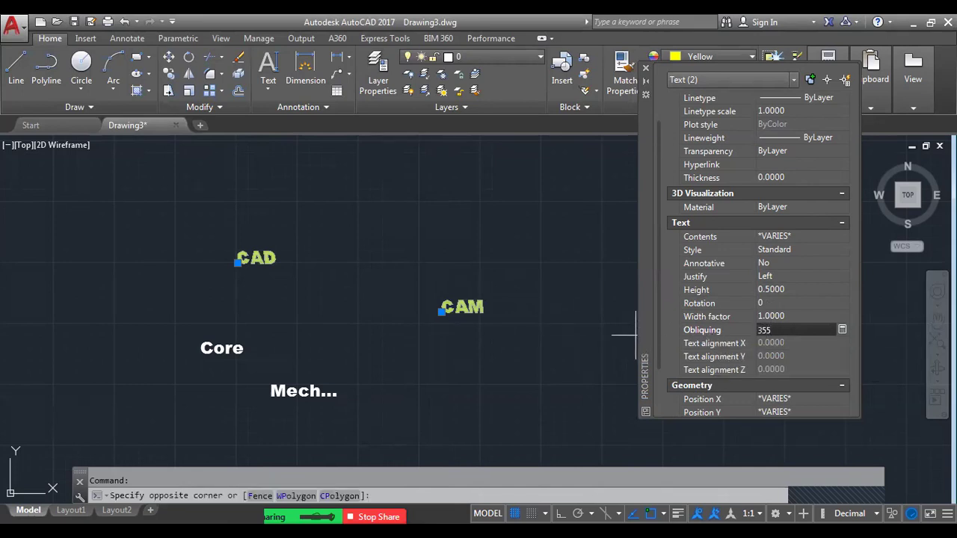
left_click(635, 335)
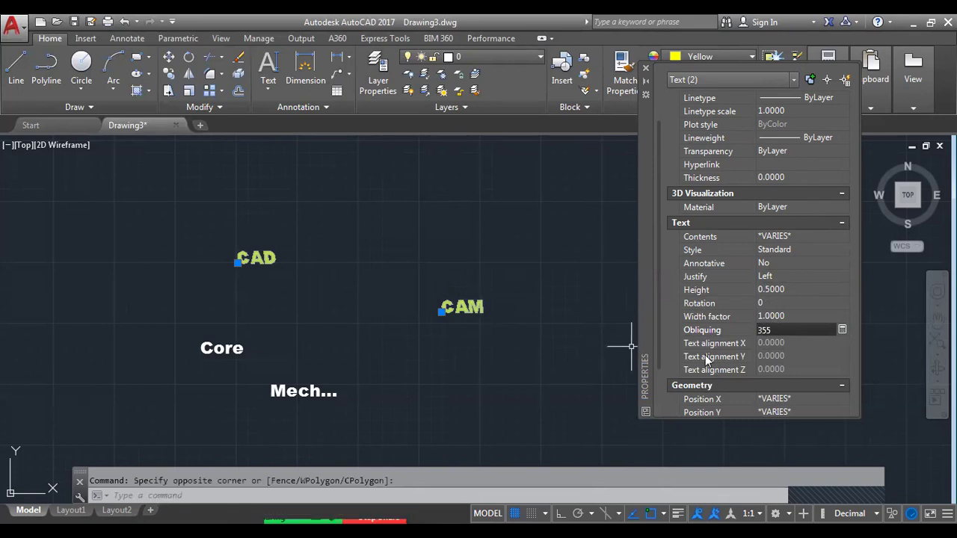
Set the obliquing angle of the "CAD" and "CAM" texts back to 0.
left_click(799, 329)
key("BackSpace")
key("BackSpace")
key("BackSpace")
type("-5")
key("BackSpace")
key("BackSpace")
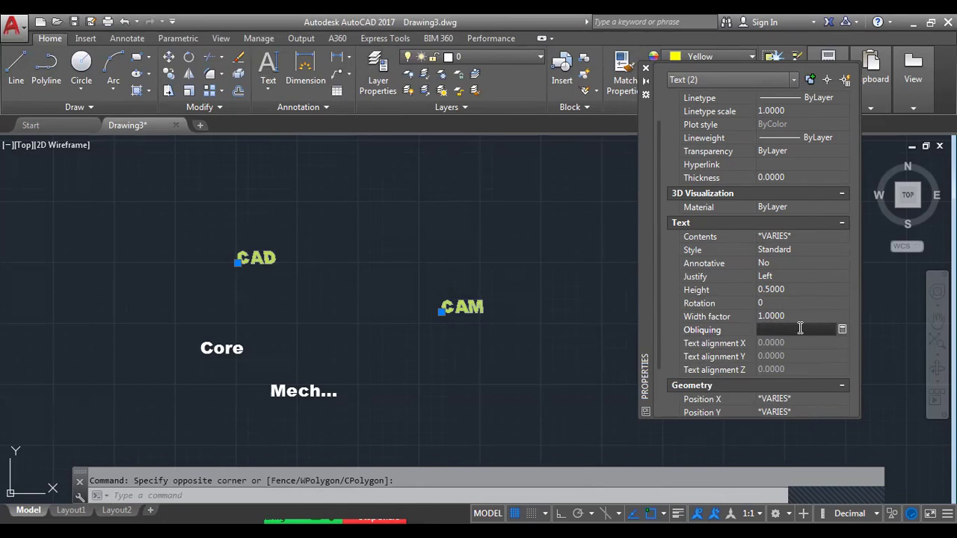
type("0")
key("Return")
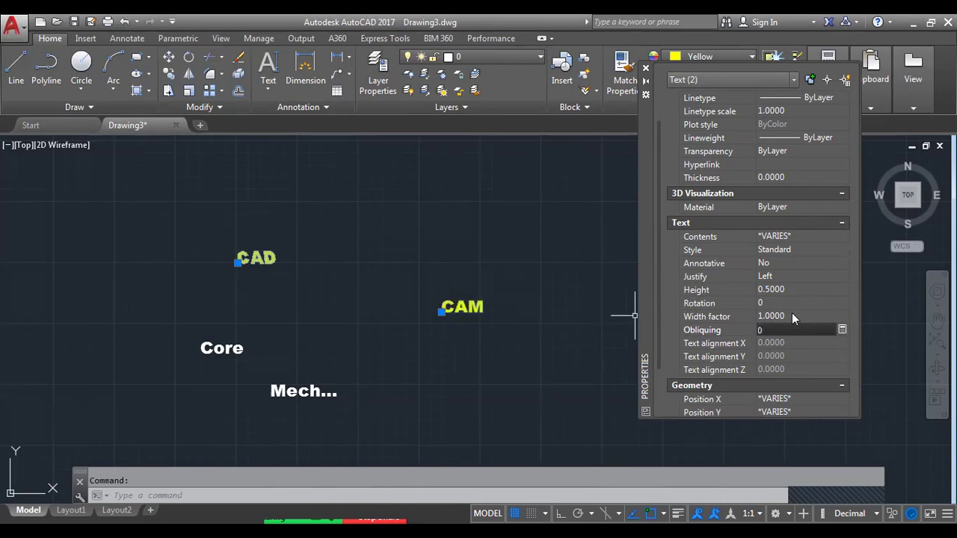
Set the height of the "CAD" and "CAM" texts to 1.
left_click(787, 291)
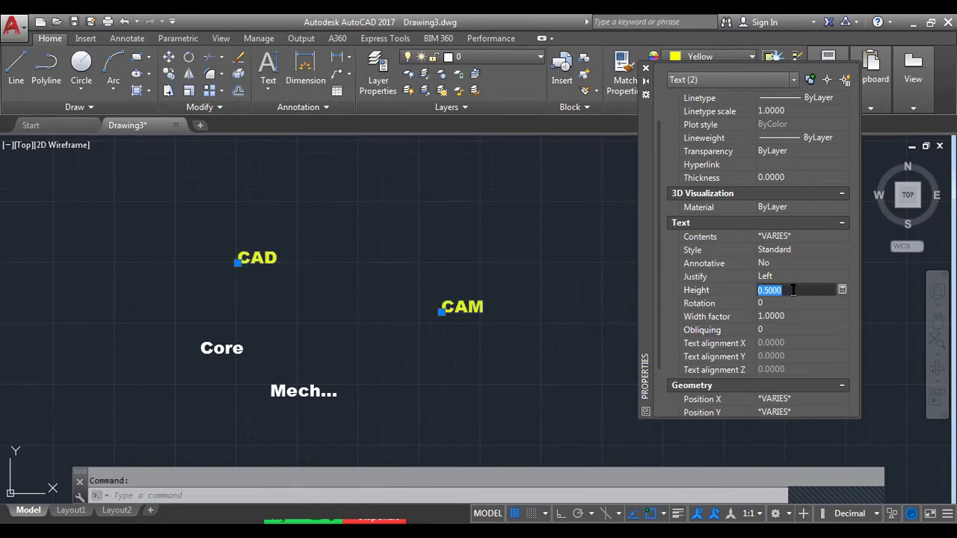
type("1")
key("Return")
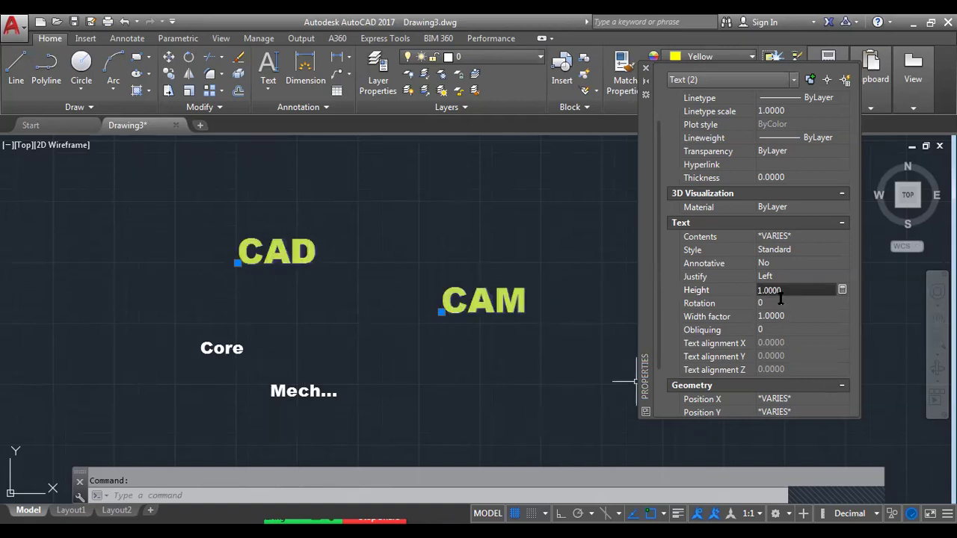
Try the Annotative text style on the "CAD" and "CAM" texts and return them to Standard.
left_click(845, 250)
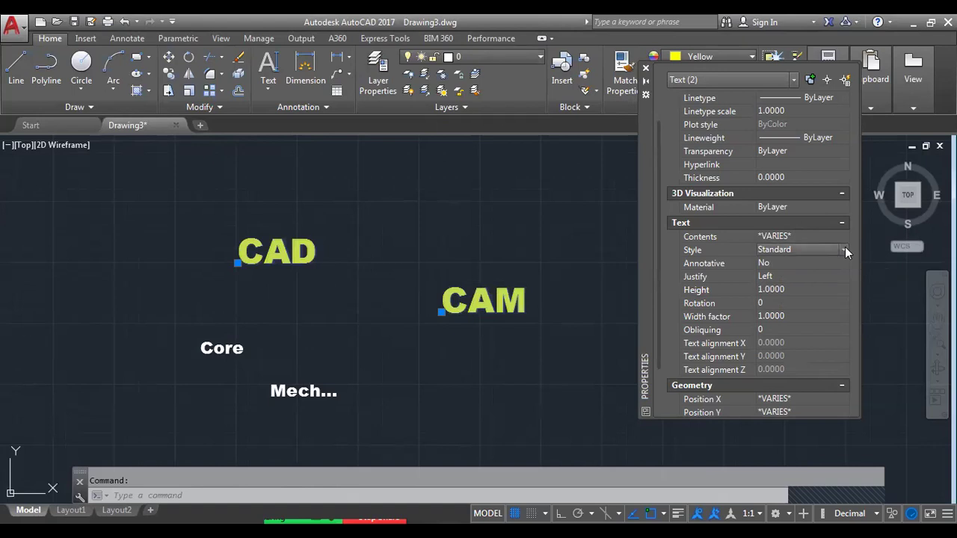
left_click(834, 256)
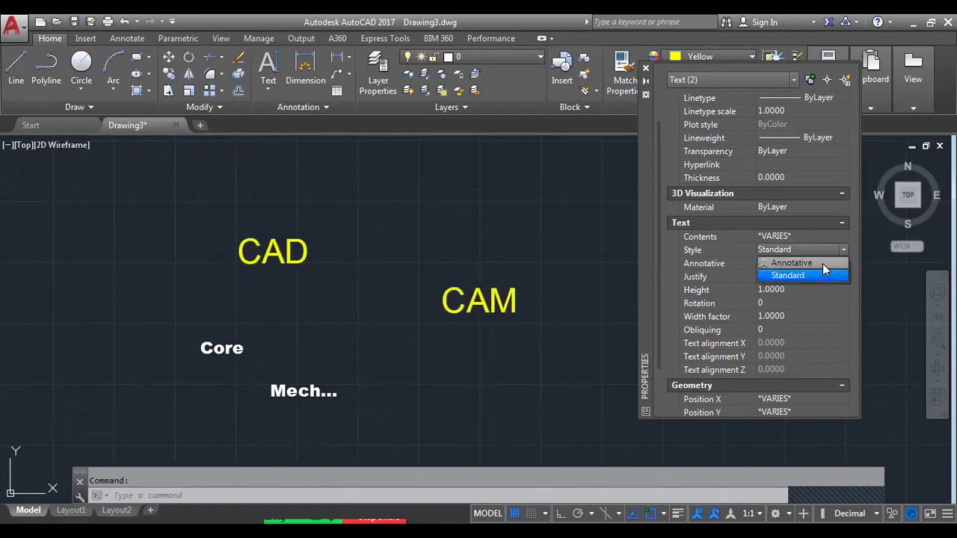
left_click(822, 264)
left_click(843, 250)
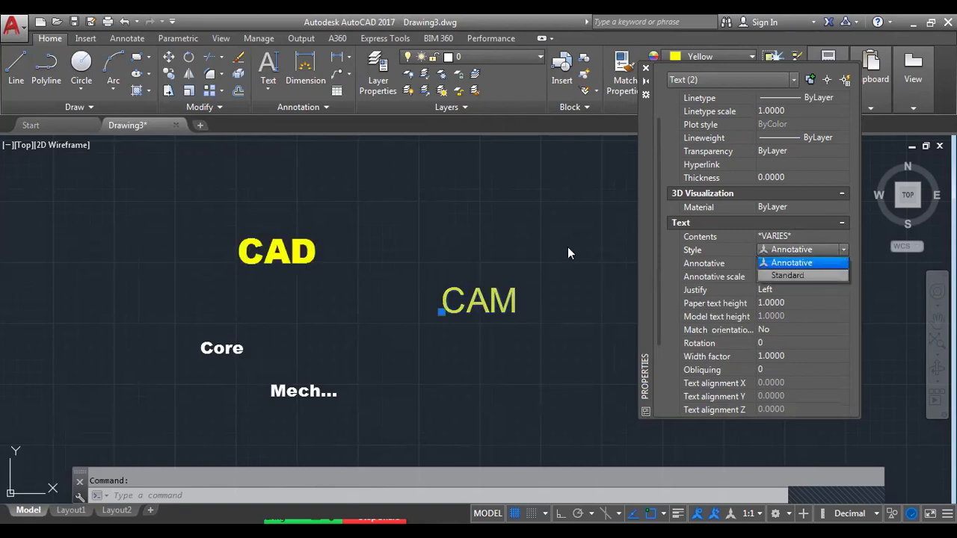
left_click(787, 275)
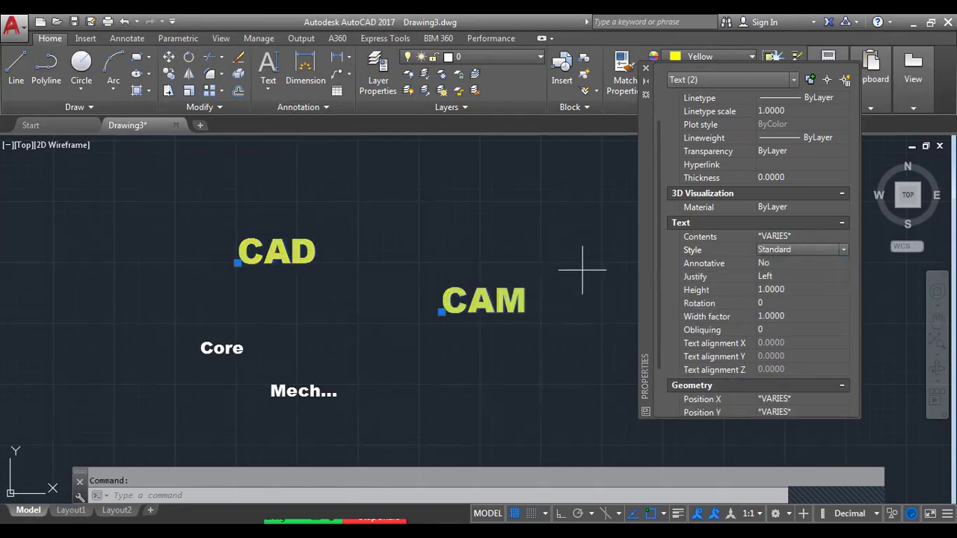
left_click(472, 272)
key("Escape")
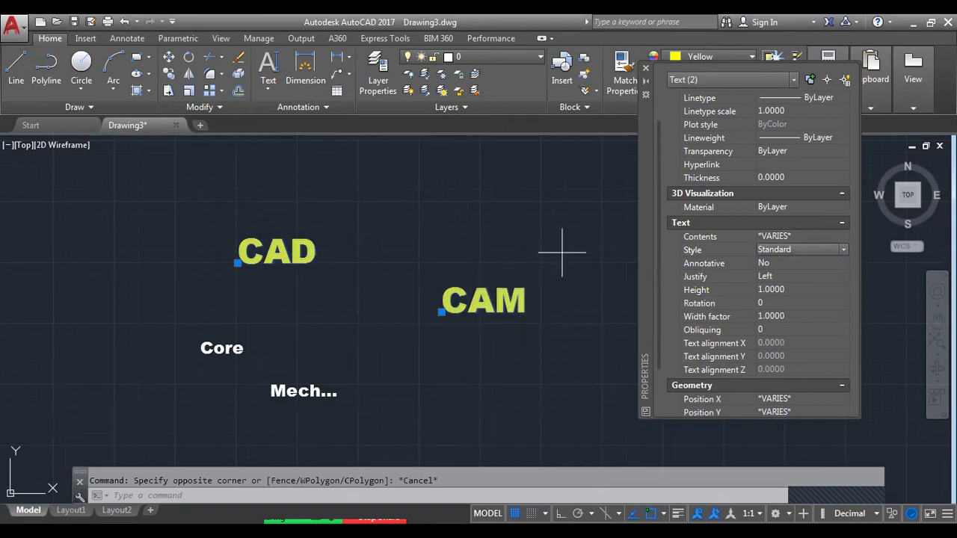
left_click(313, 107)
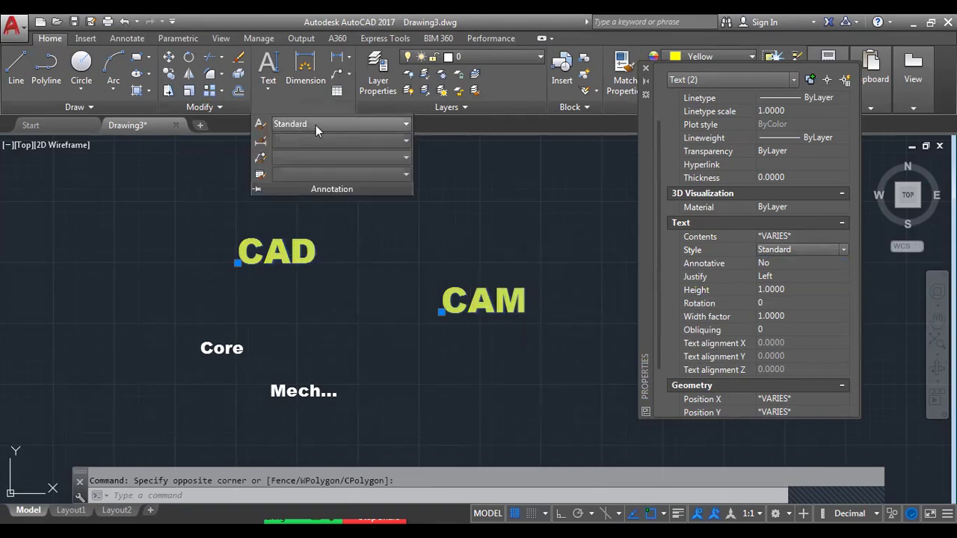
key("Escape")
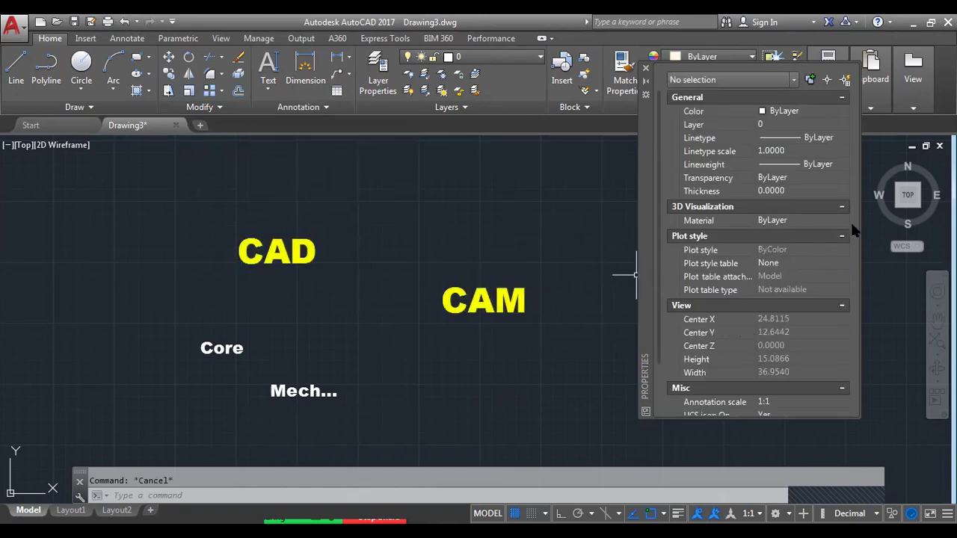
scroll(839, 353, "up", 3)
scroll(835, 358, "down", 6)
scroll(836, 366, "up", 2)
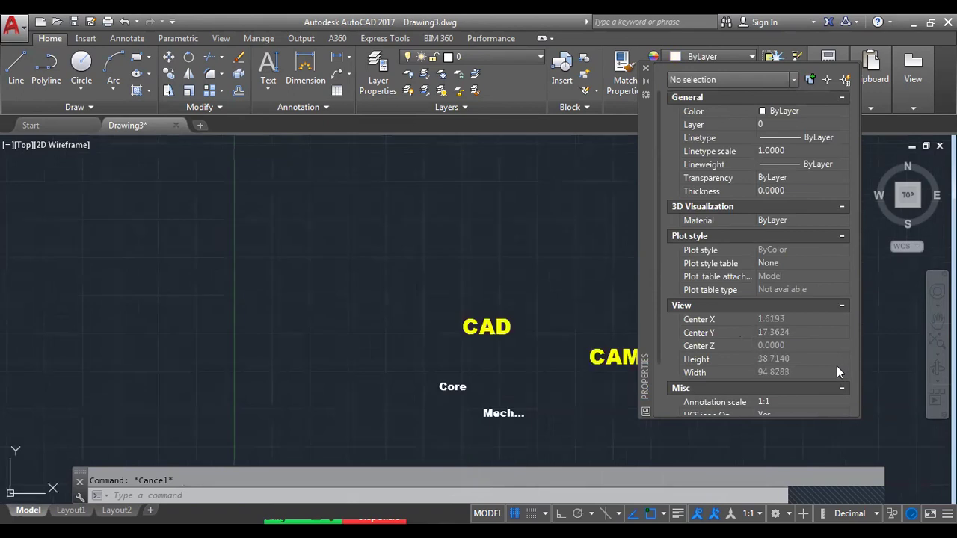
Close the Properties palette to clear the view of the four single-line texts.
scroll(836, 365, "up", 4)
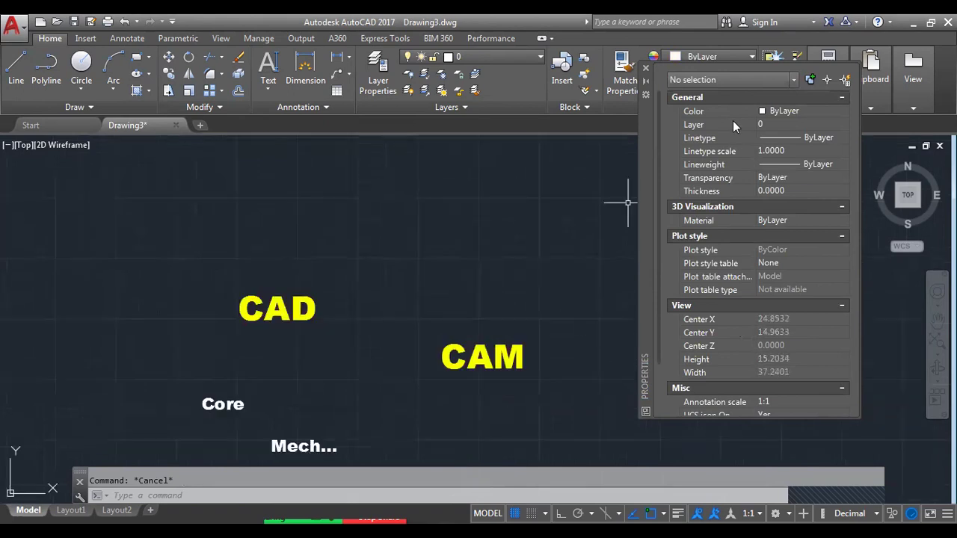
left_click(646, 68)
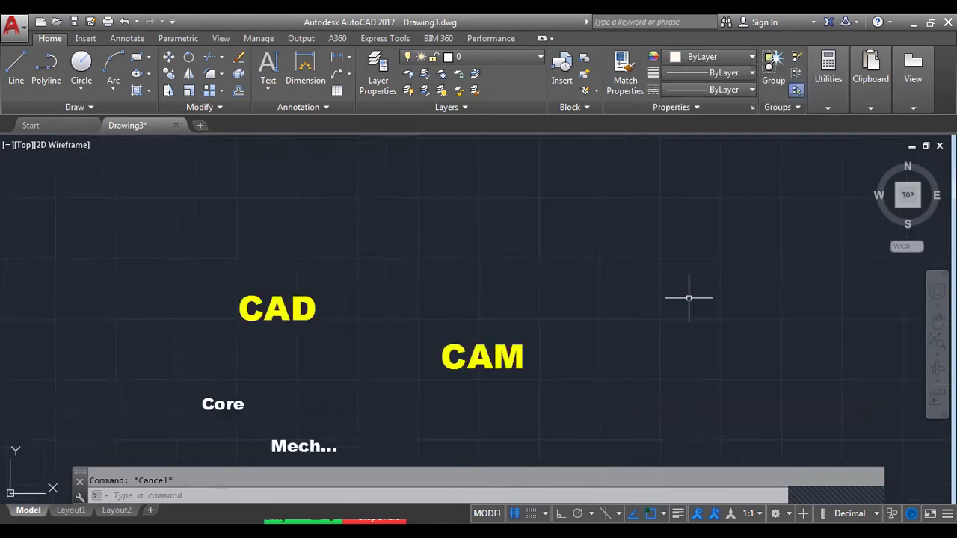
middle_click_drag(688, 298, 717, 244)
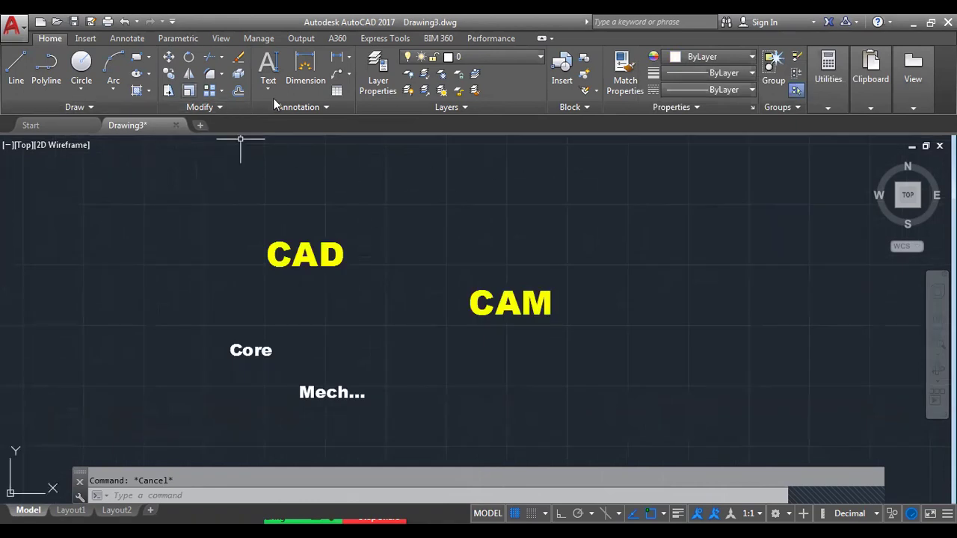
Convert the "CAD", "CAM", "Core" and "Mech..." texts into one multiline text object with Convert to Mtext.
left_click(384, 38)
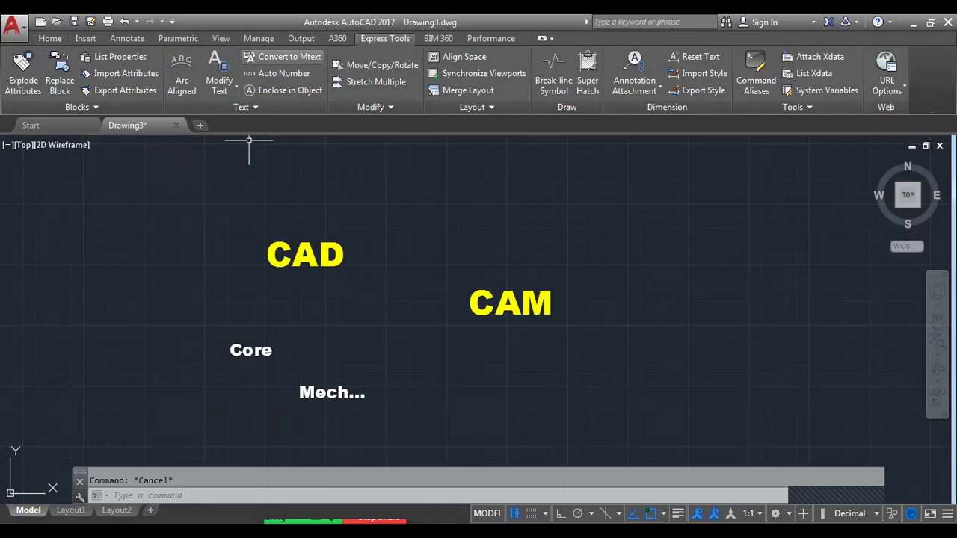
left_click(281, 56)
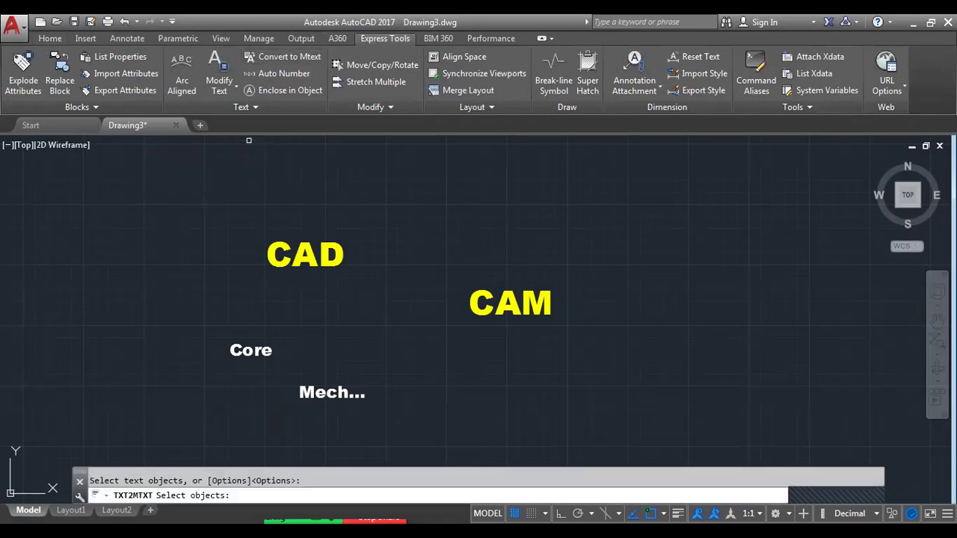
left_click(196, 196)
left_click(606, 436)
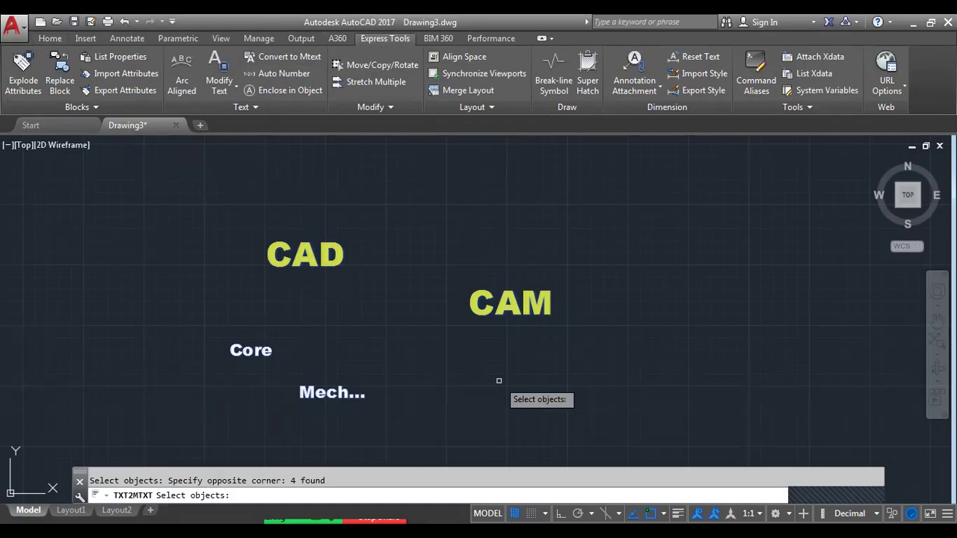
left_click(298, 258)
key("Return")
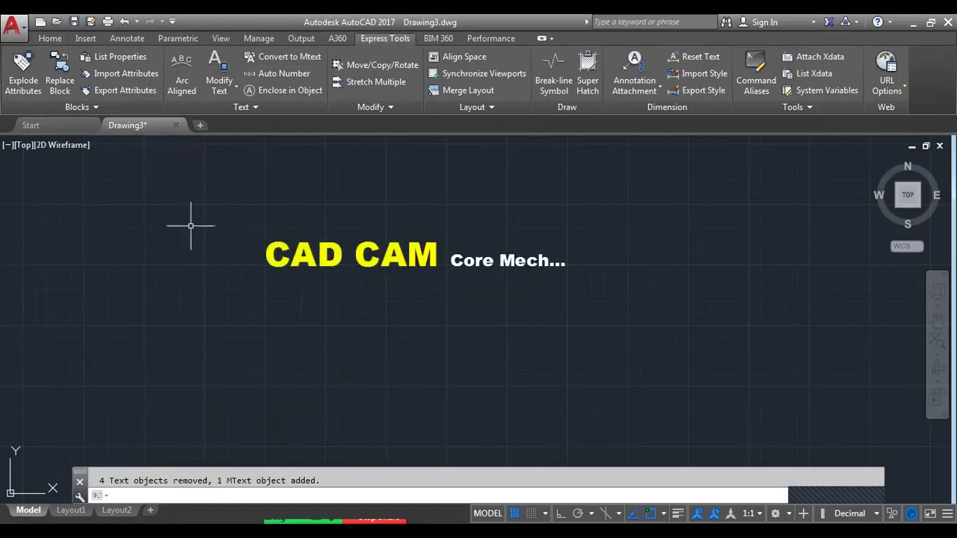
key("Escape")
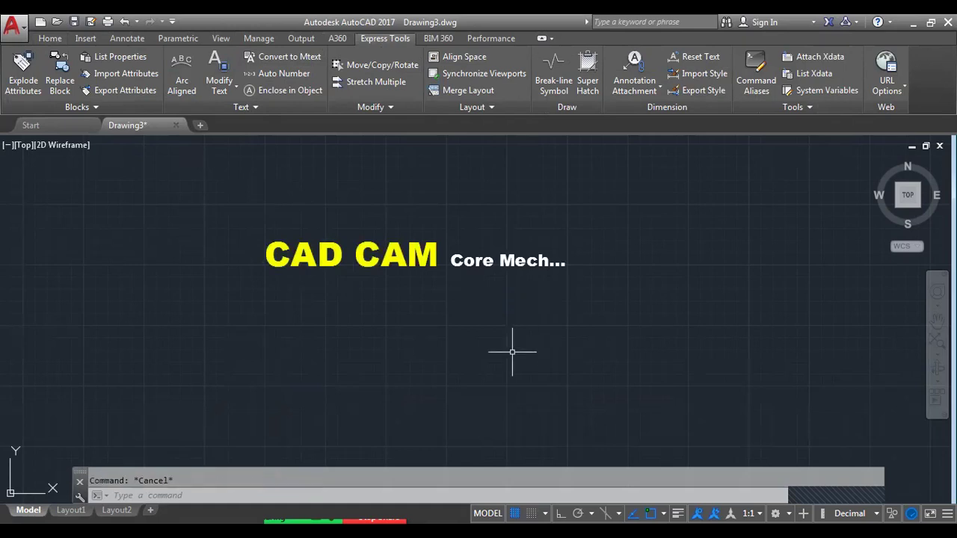
Select the combined "CAD CAM Core Mech..." multiline text and delete it from the drawing.
left_click(346, 251)
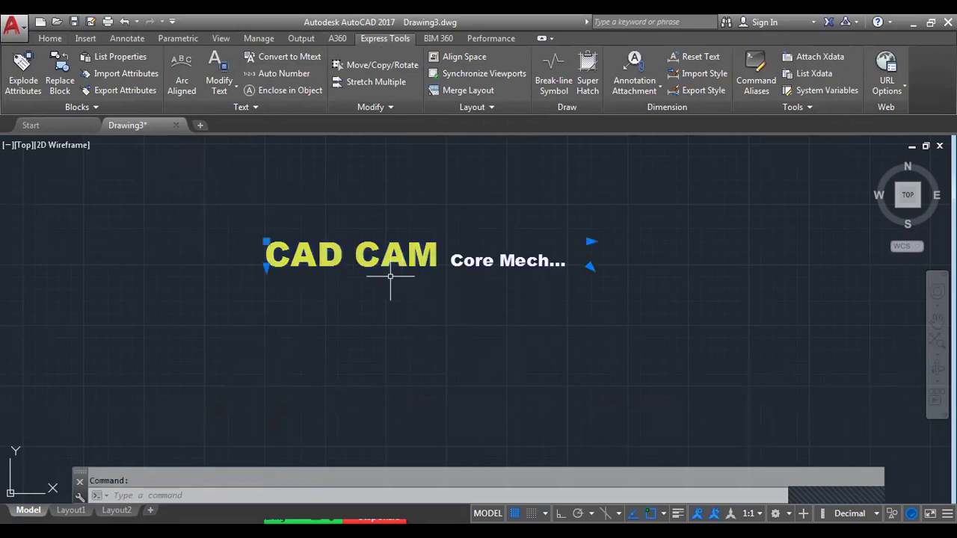
left_click(263, 238)
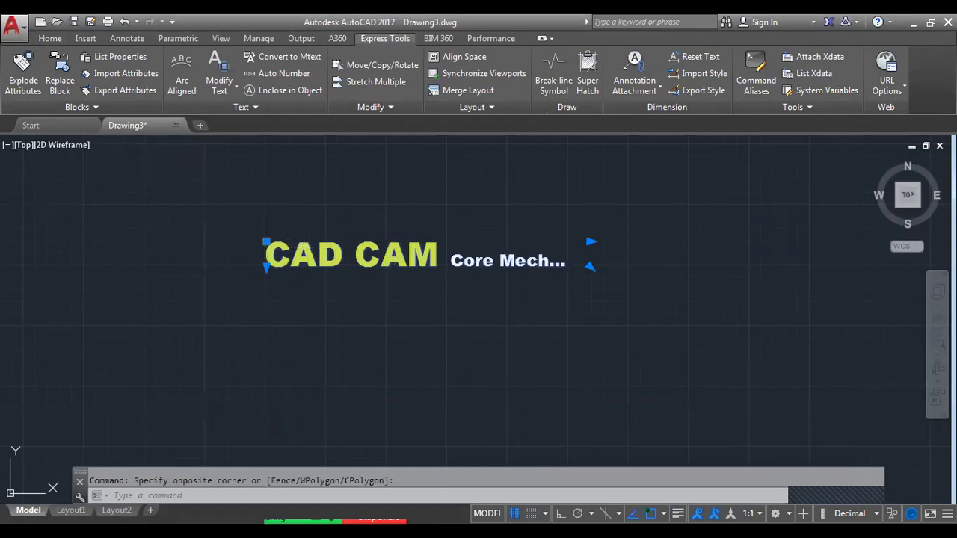
left_click_drag(266, 241, 359, 192)
key("Escape")
left_click(741, 304)
left_click(341, 199)
key("Delete")
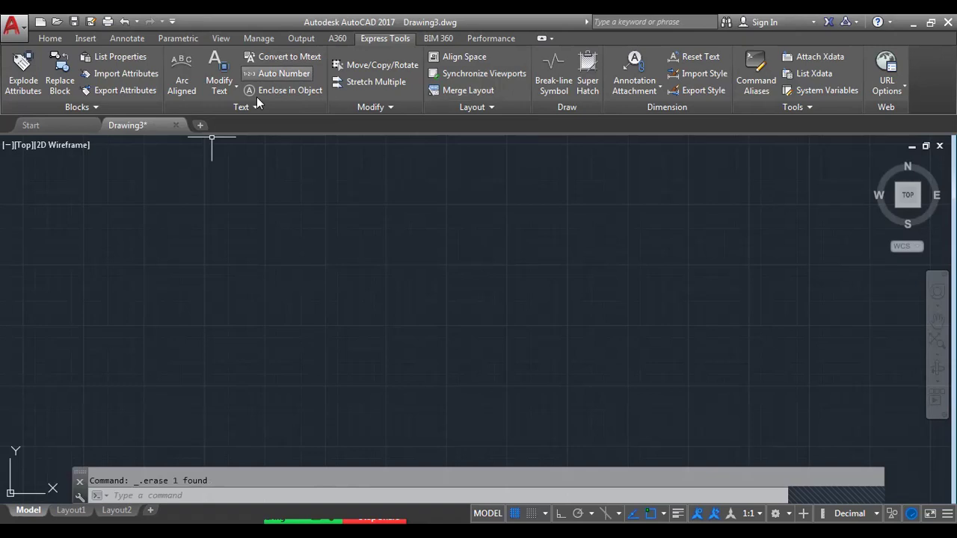
key("Escape")
Start a Multiline Text object and define its text frame by two opposite corners in the empty drawing area.
left_click(50, 38)
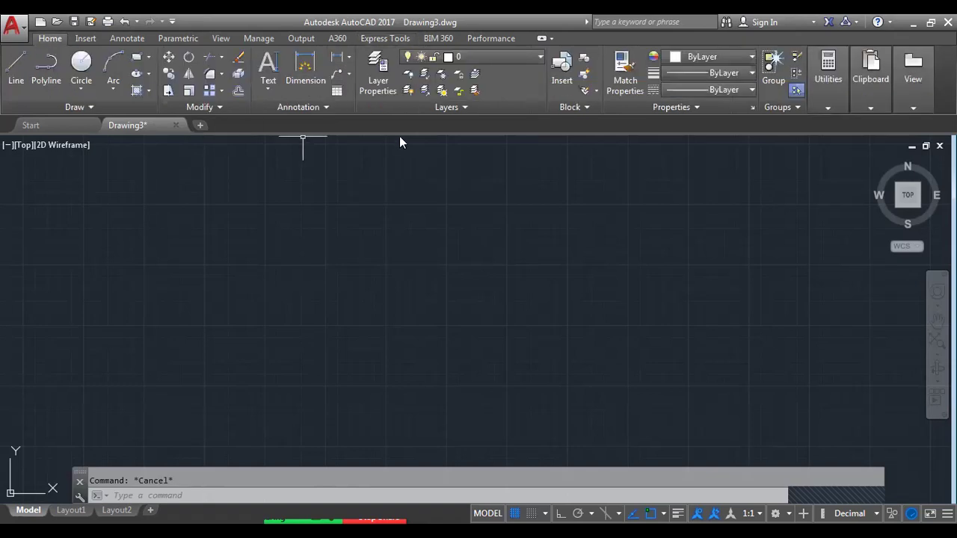
left_click(263, 90)
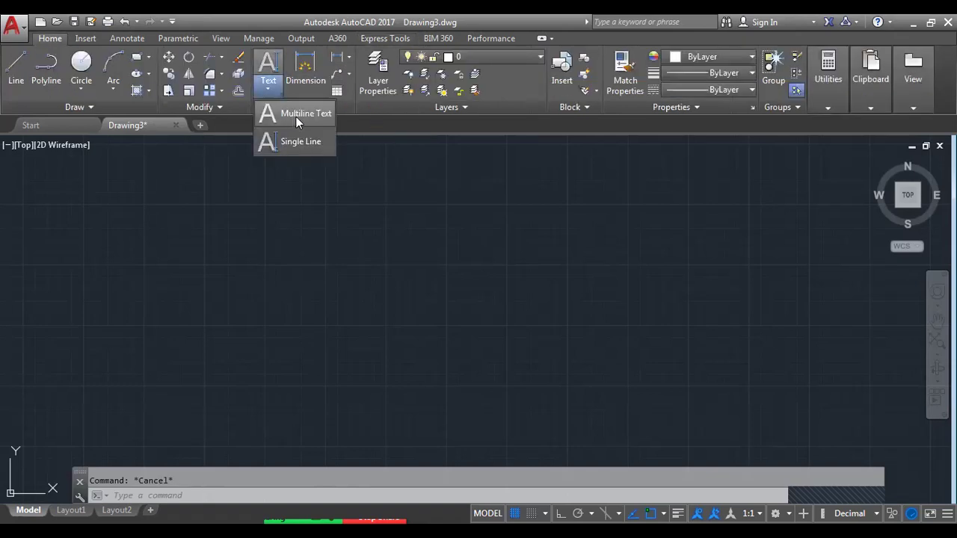
left_click(300, 113)
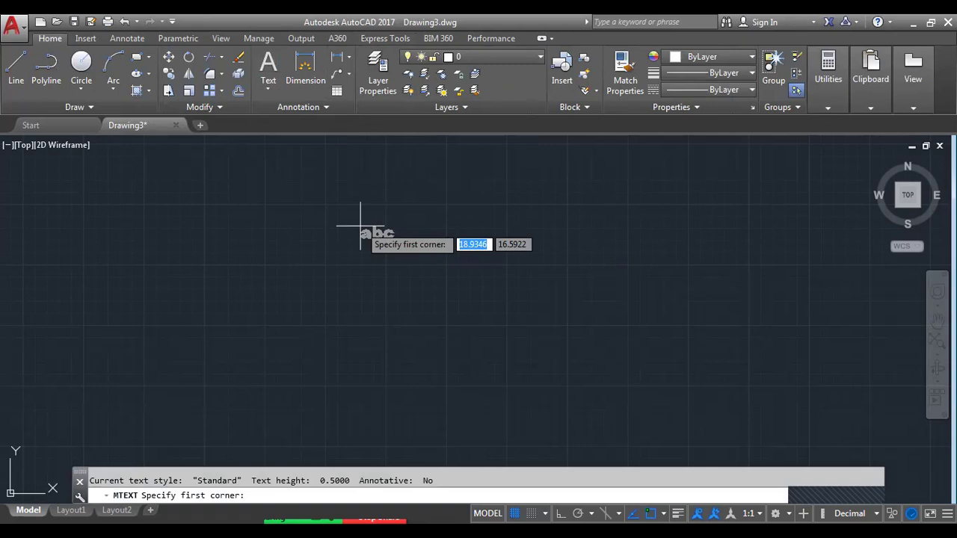
left_click(359, 224)
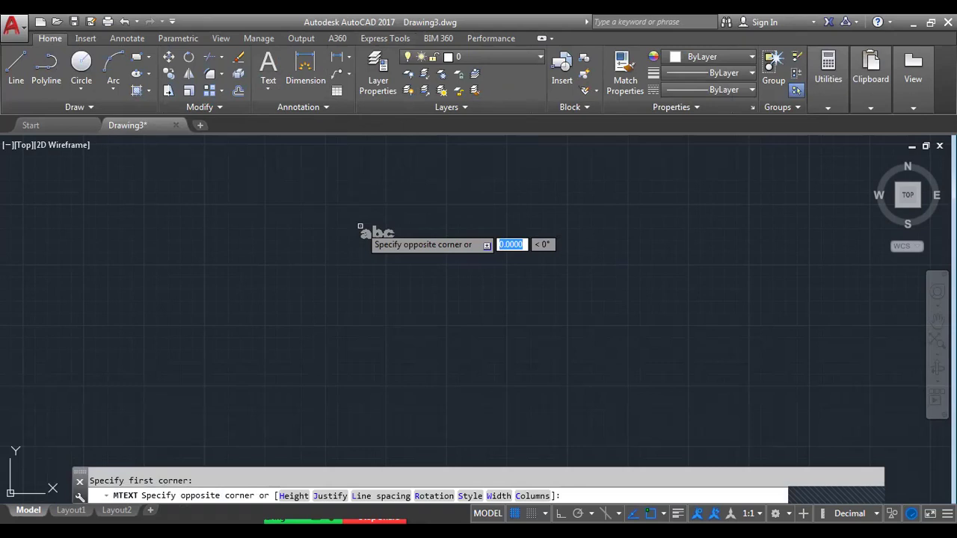
key("Return")
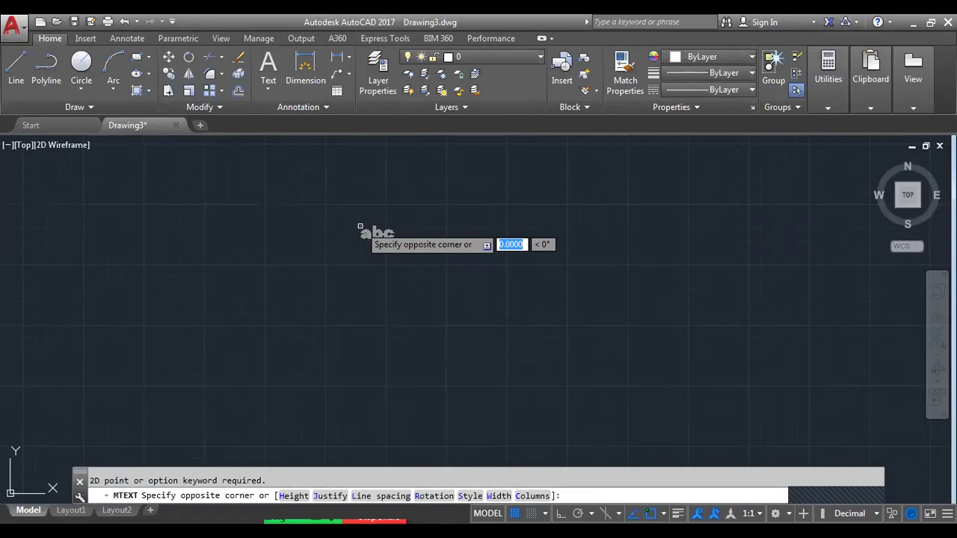
left_click(712, 381)
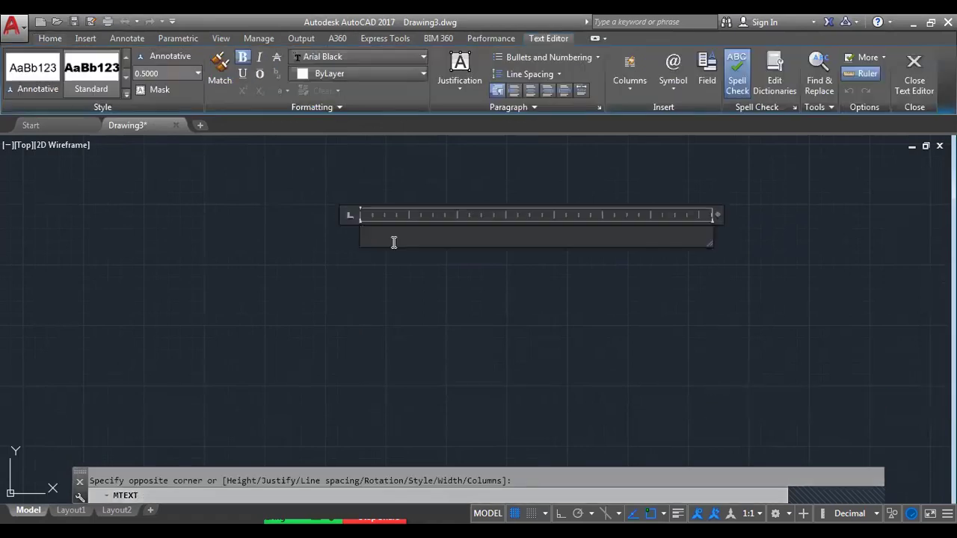
Enter the sample lines "gdnh", "nbnc4kkn." and "bb" on separate lines of the multiline text.
type("gdnh")
key("Return")
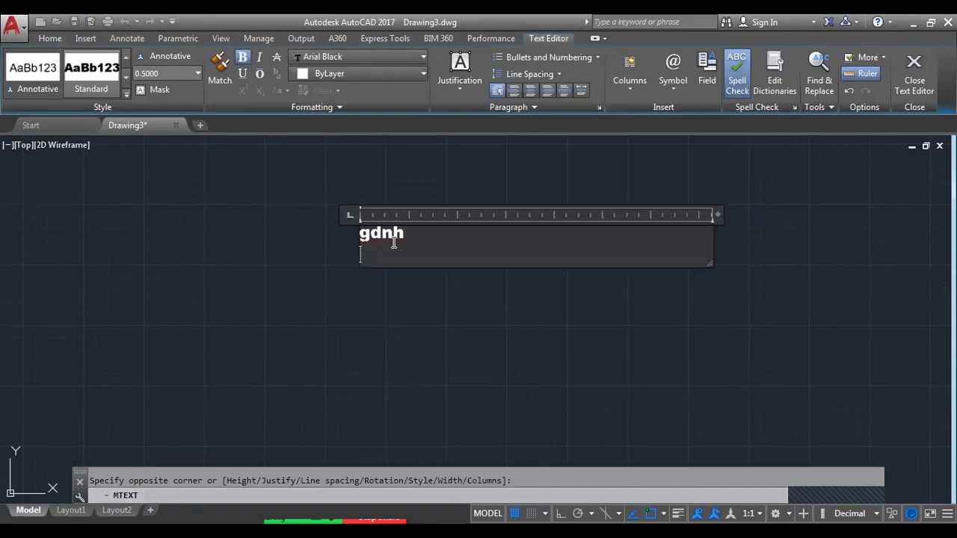
type("nbnc4kkn")
key("Return")
type(".")
key("BackSpace")
key("BackSpace")
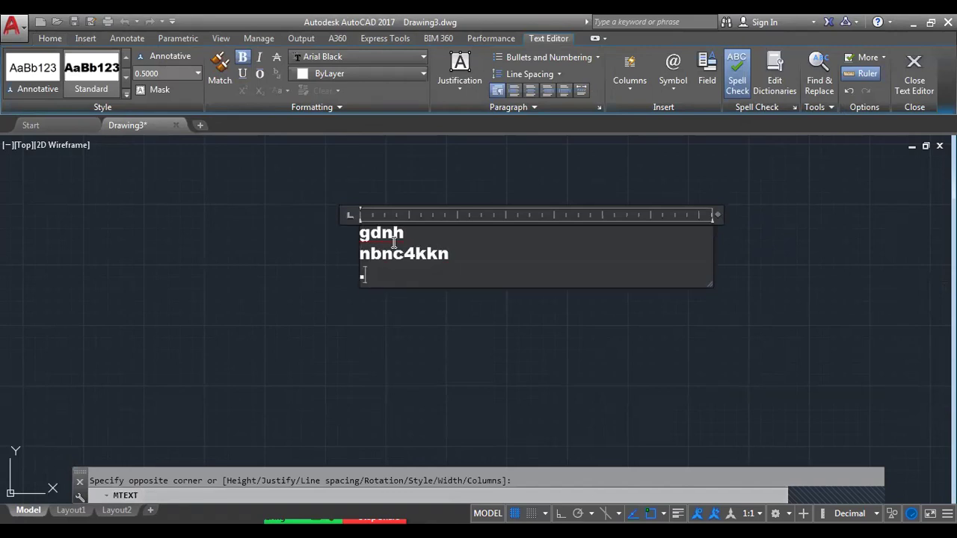
type(".")
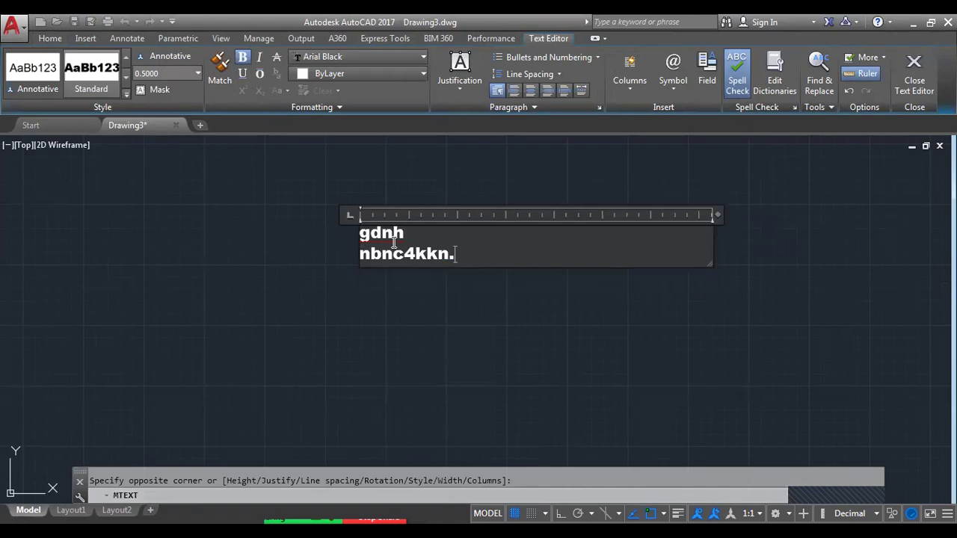
key("Return")
type("bb")
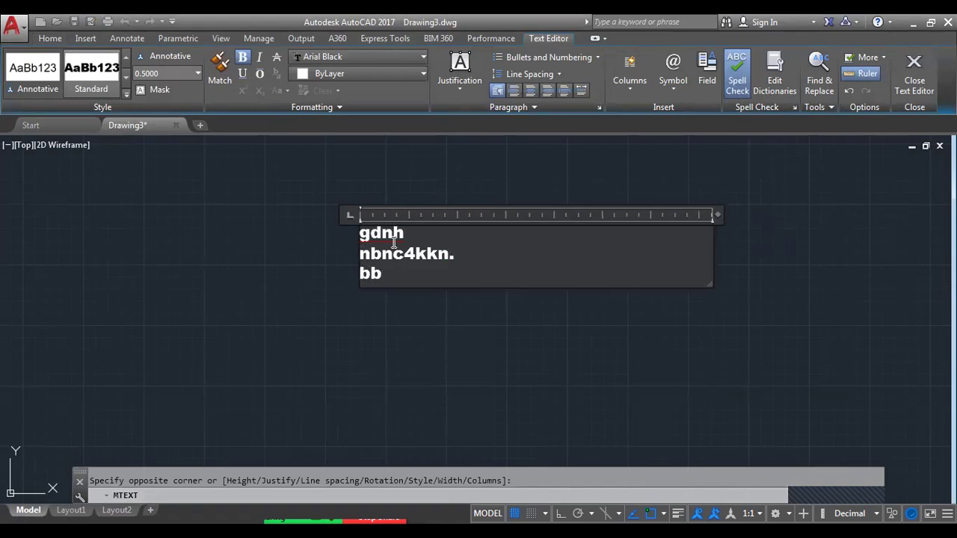
key("Return")
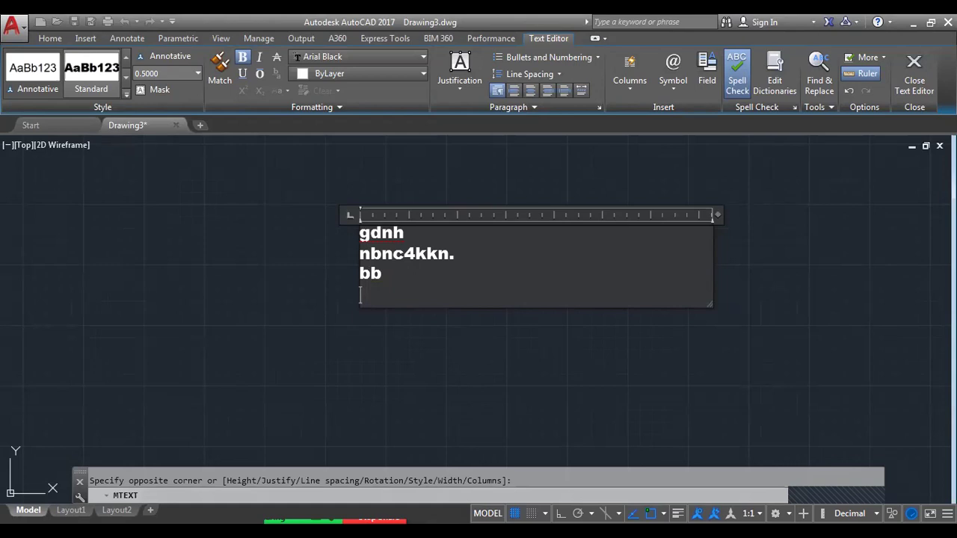
Replace the sample lines with the copied paragraphs beginning "The set of conditions imposed by a given stock exchange" and finish the multiline text.
key("ctrl+a")
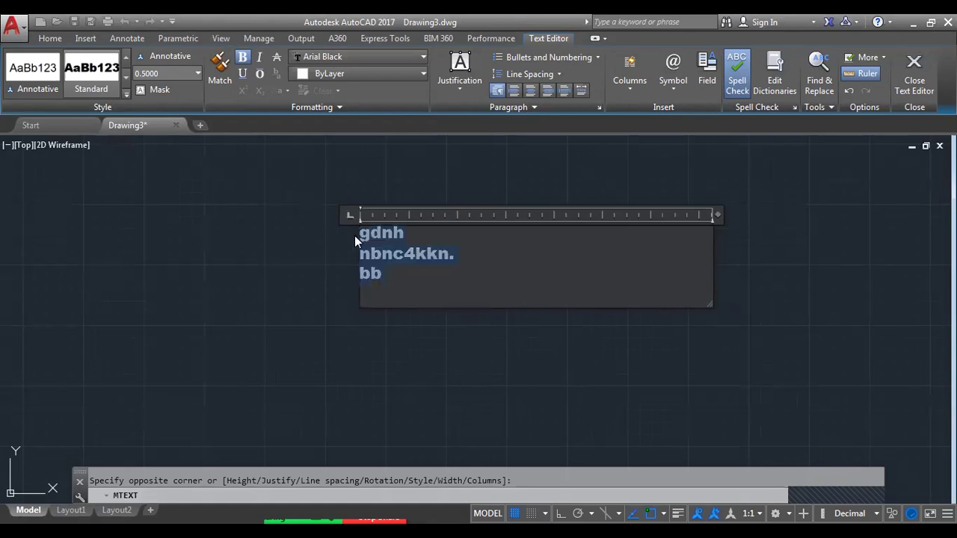
key("Delete")
key("ctrl+v")
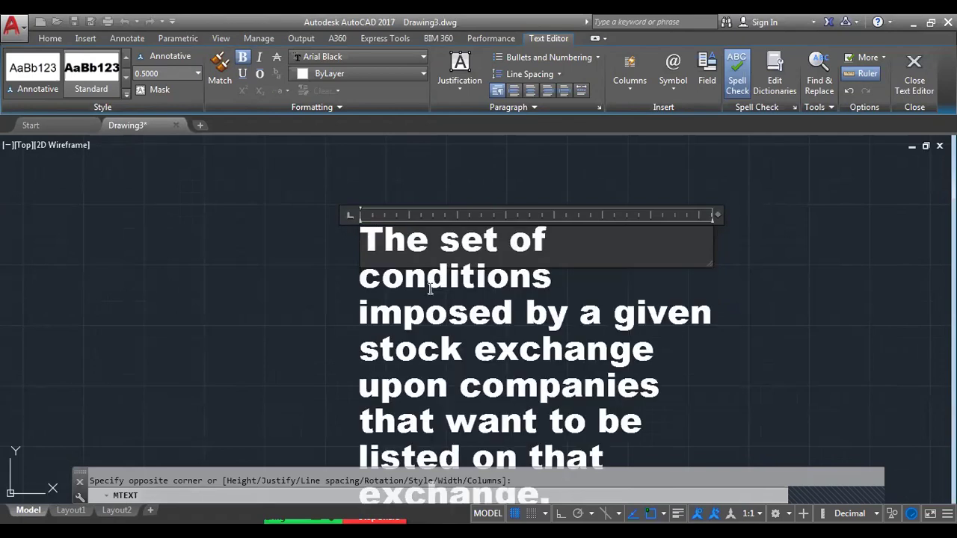
scroll(437, 304, "down", 4)
scroll(437, 304, "up", 6)
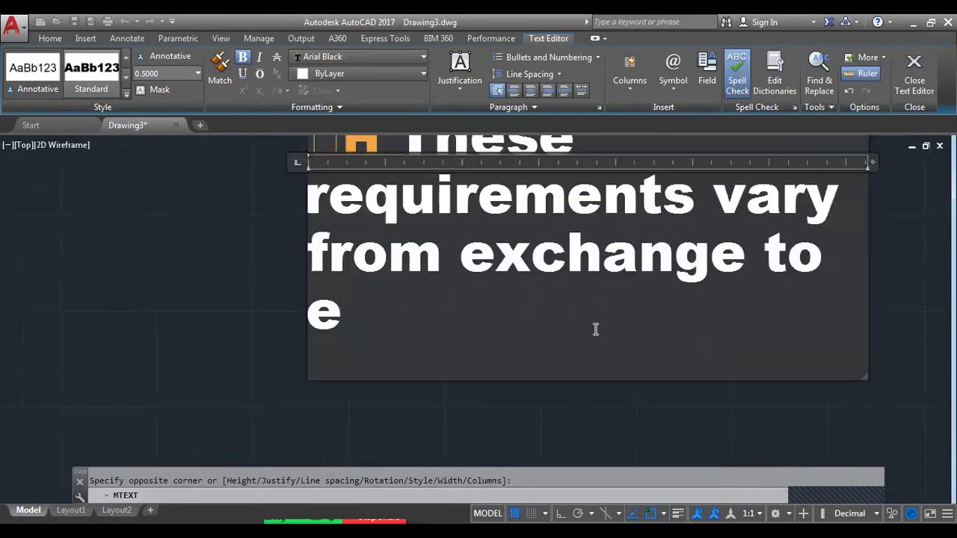
scroll(593, 327, "down", 4)
left_click_drag(627, 335, 908, 343)
scroll(579, 348, "up", 2)
scroll(579, 348, "down", 3)
scroll(487, 155, "down", 2)
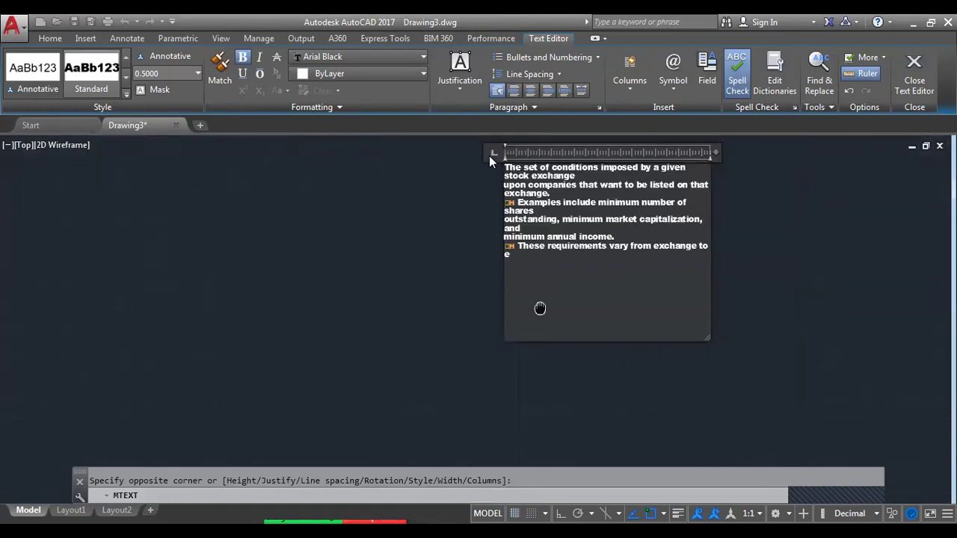
left_click(735, 239)
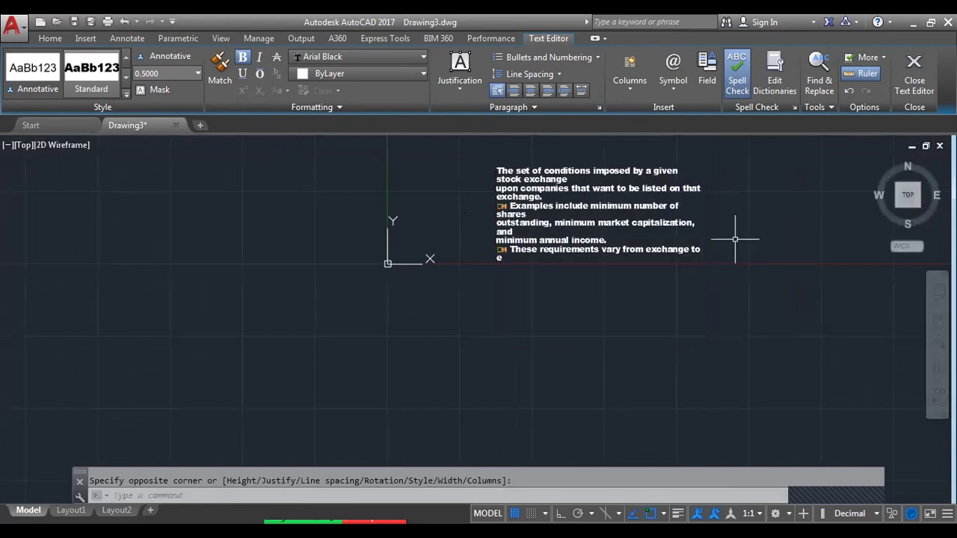
Set the font of the Standard text style to Arial, apply it and close the Text Style dialog.
left_click(515, 176)
left_click(293, 108)
left_click(293, 127)
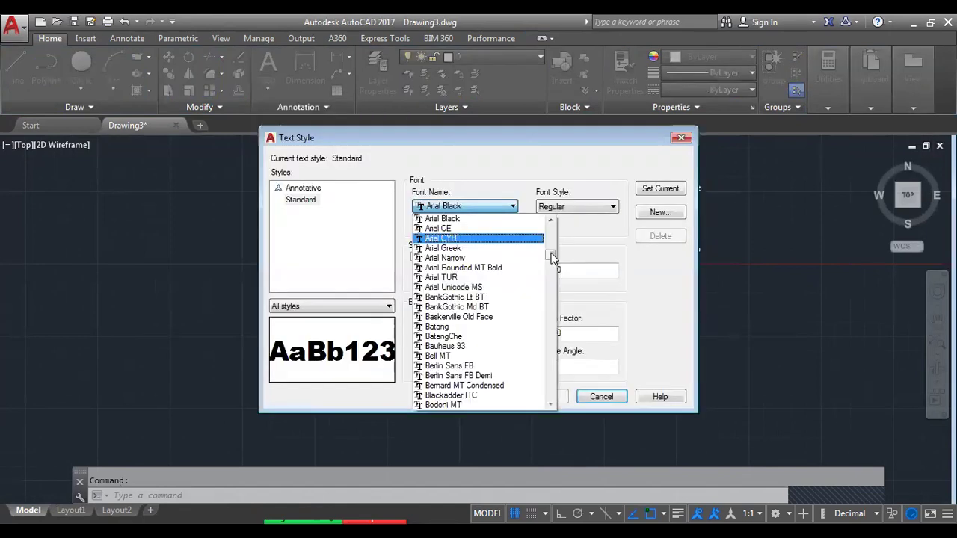
scroll(469, 267, "up", 5)
scroll(478, 258, "down", 3)
left_click(463, 267)
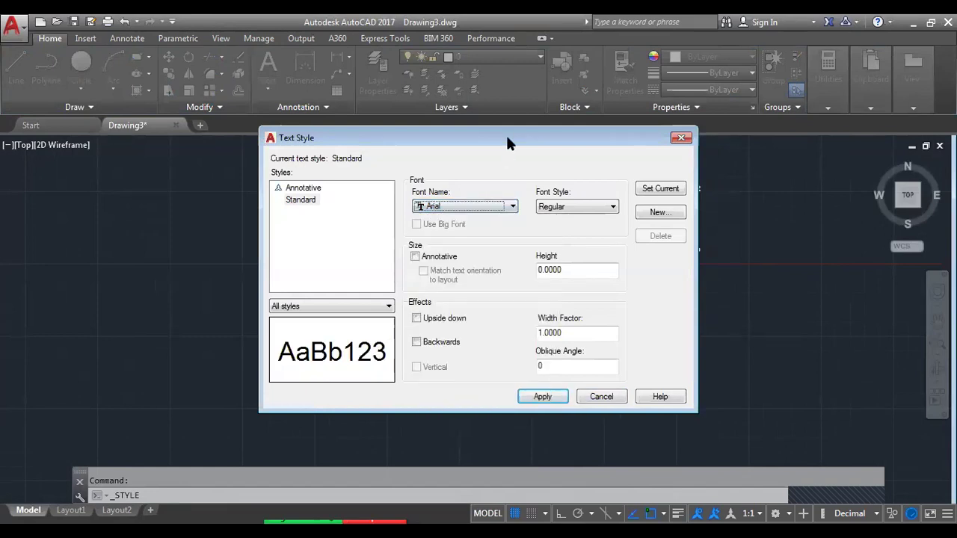
left_click_drag(419, 138, 122, 125)
left_click(246, 384)
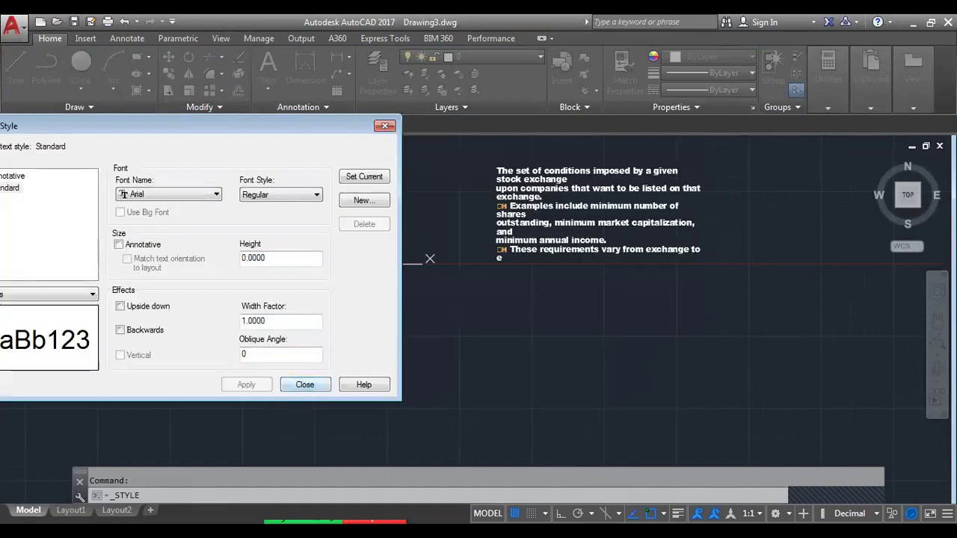
left_click(304, 384)
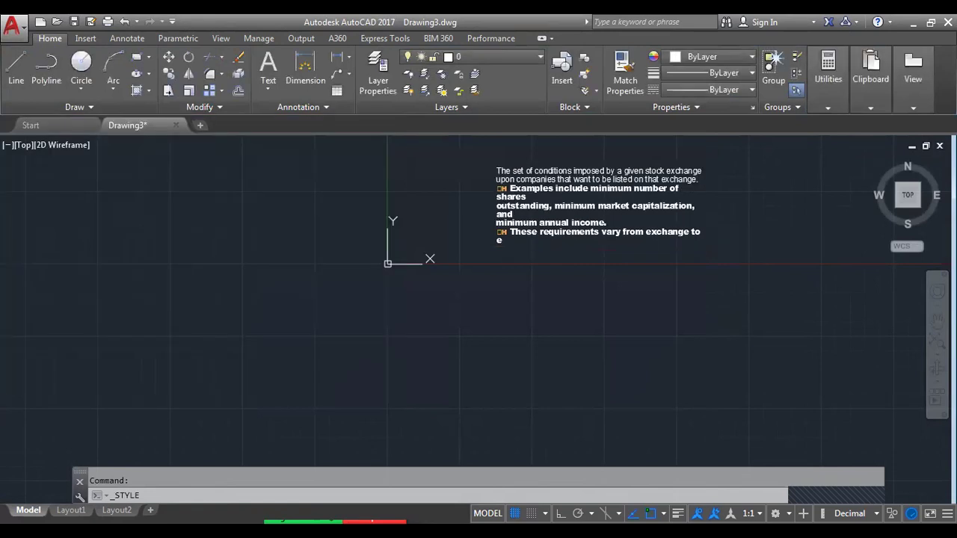
Delete the multiline text object with the stock exchange paragraphs.
middle_click_drag(726, 295, 714, 321)
left_click(533, 195)
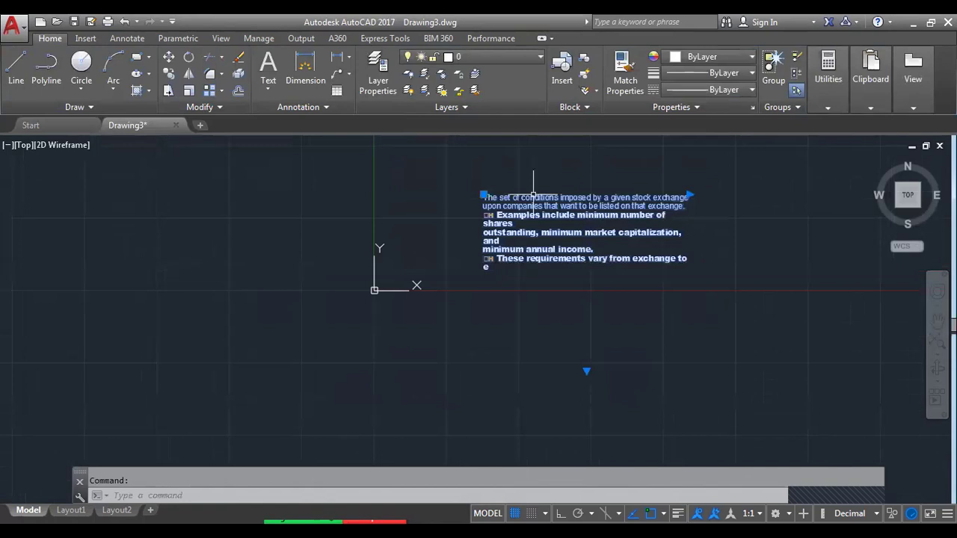
left_click(482, 195)
left_click(127, 224)
key("Delete")
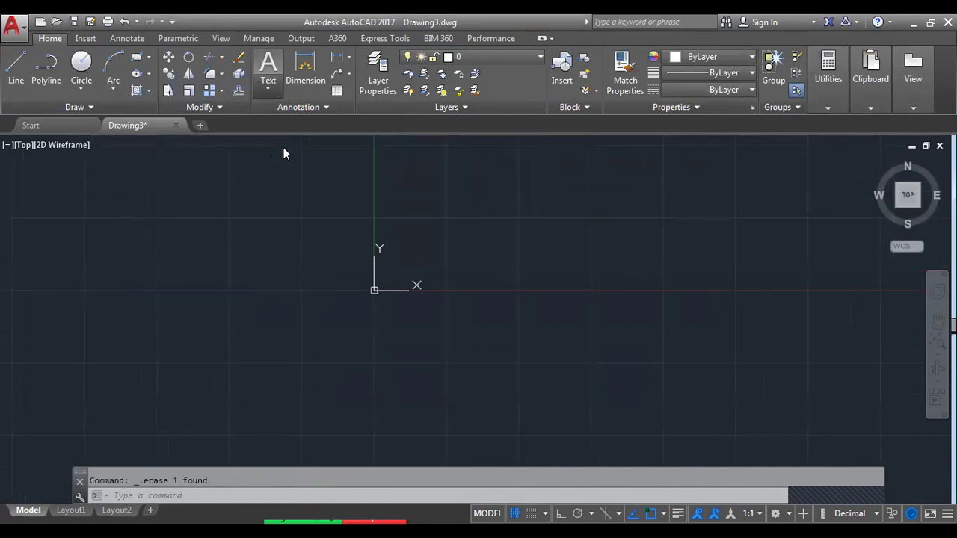
Hide the command line window.
left_click(268, 87)
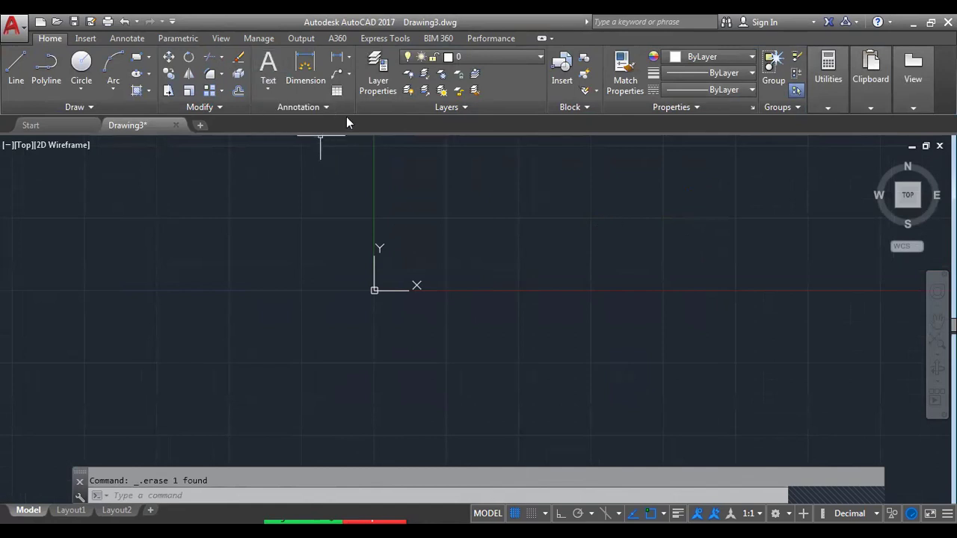
left_click(485, 106)
key("ctrl+9")
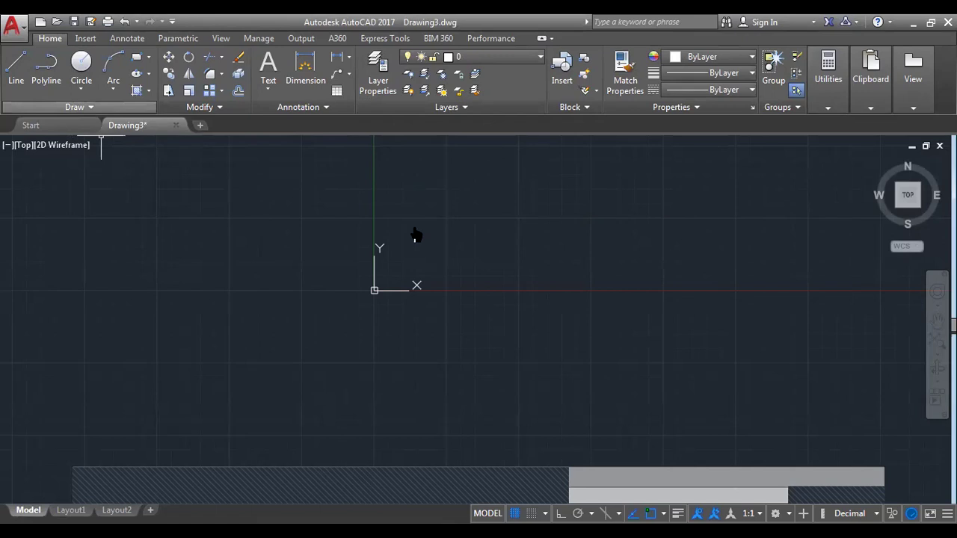
Check the layer list of the ELECTRICAL drawing and close that drawing without saving its changes.
key("ctrl+Tab")
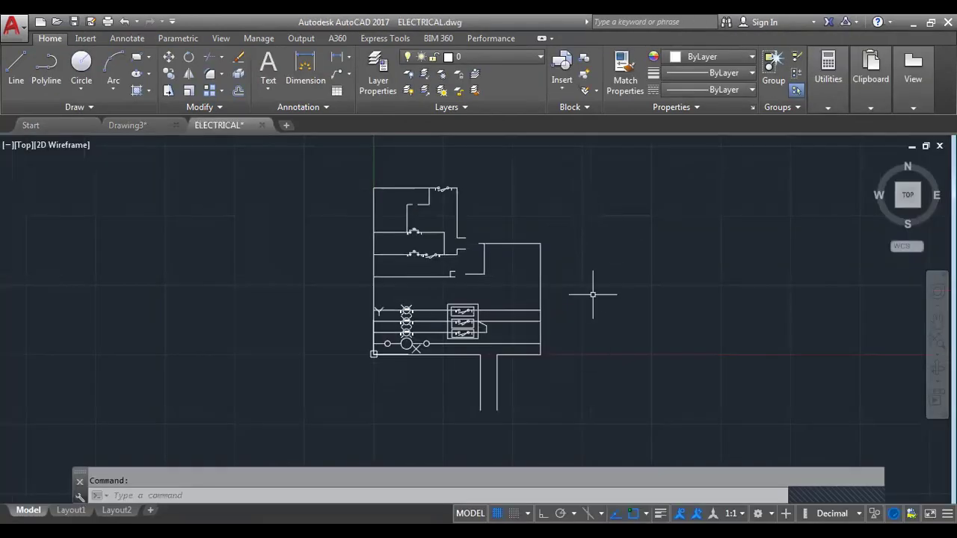
left_click(489, 58)
left_click(489, 58)
mouse_move(923, 168)
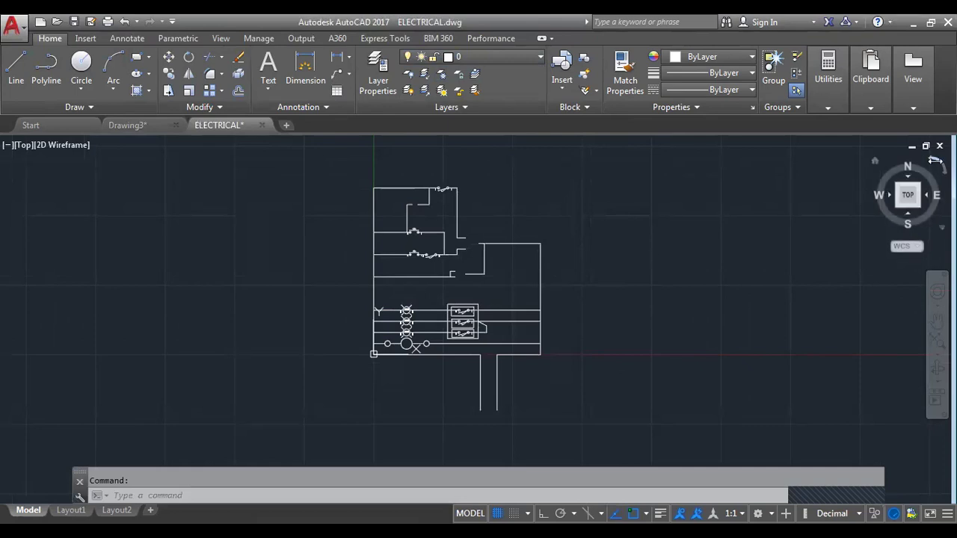
left_click(265, 125)
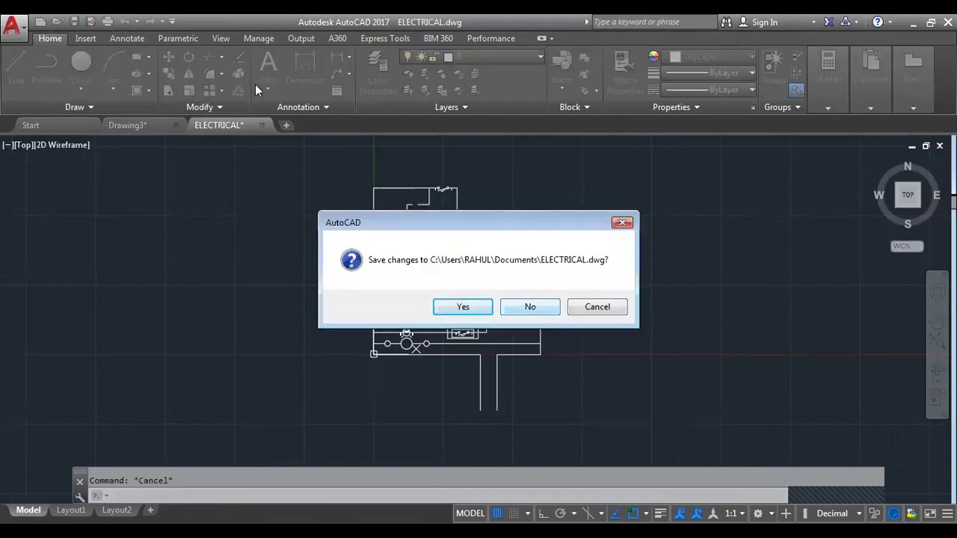
key("n")
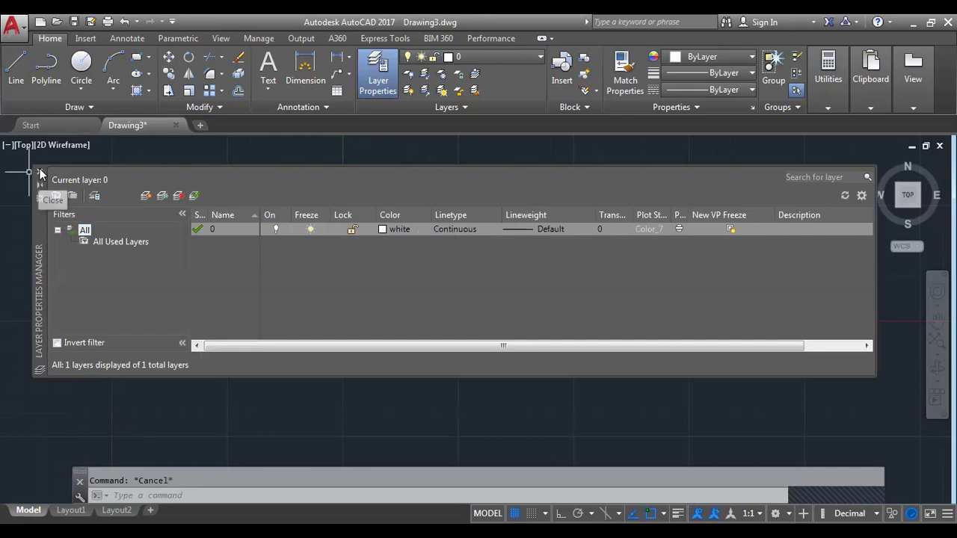
left_click(157, 497)
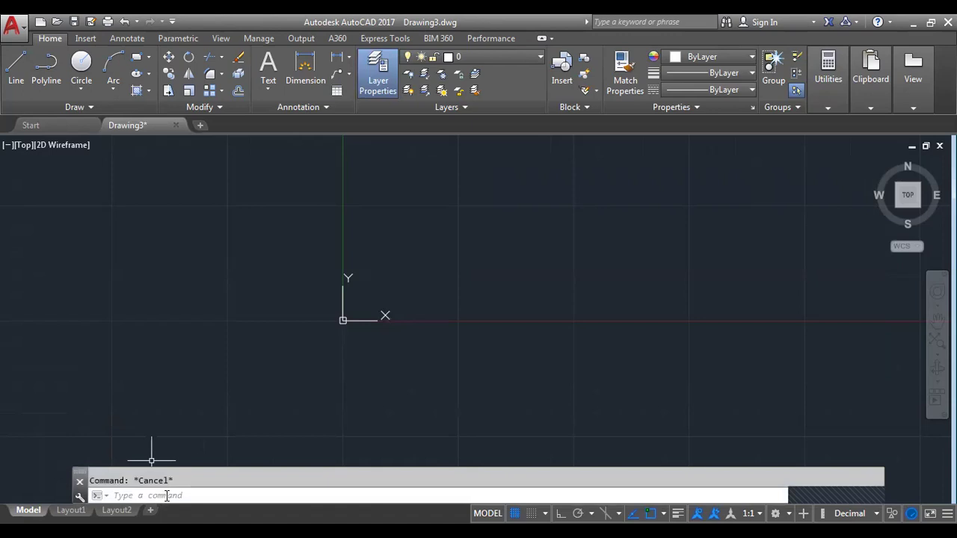
left_click(167, 495)
type("lay")
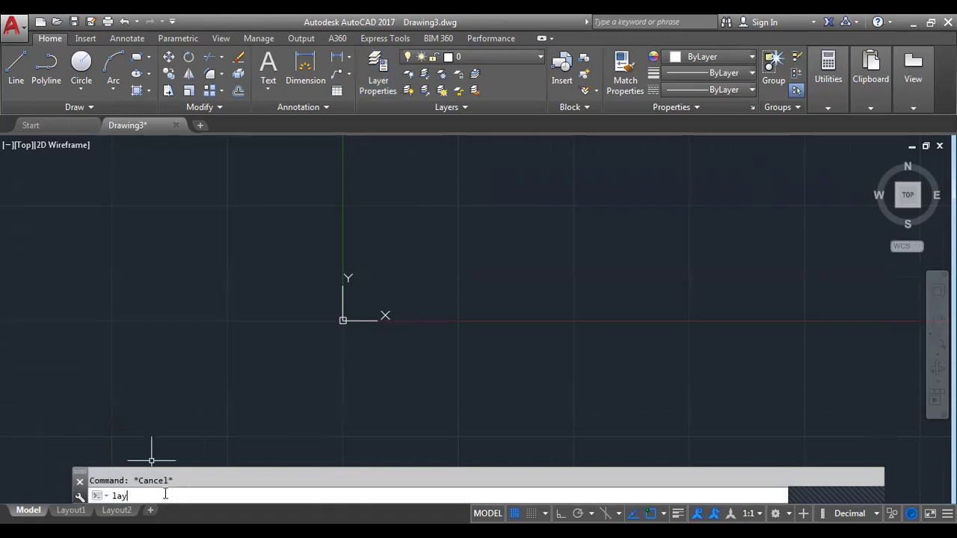
key("Return")
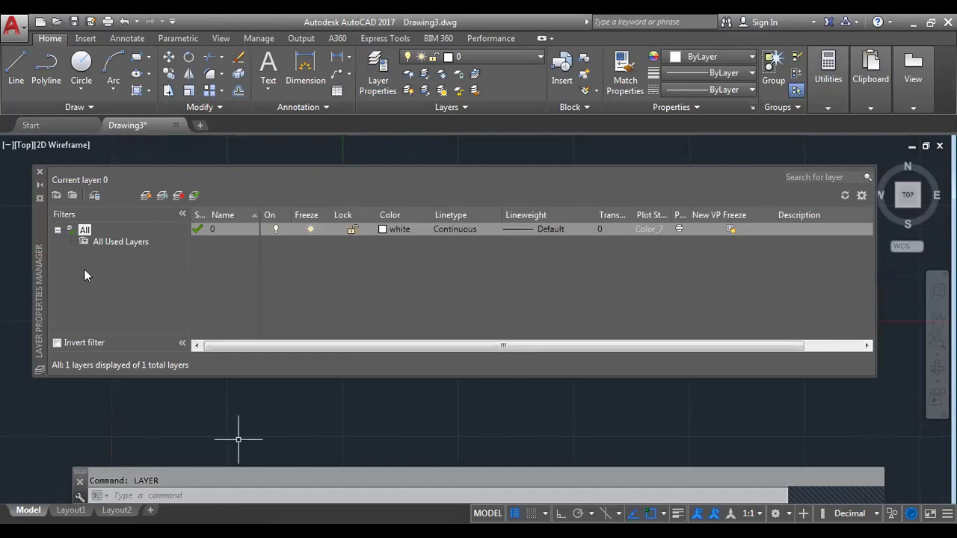
left_click(40, 172)
Open the Layer Properties Manager with the LAYER command and create a new layer named Green.
type("lay")
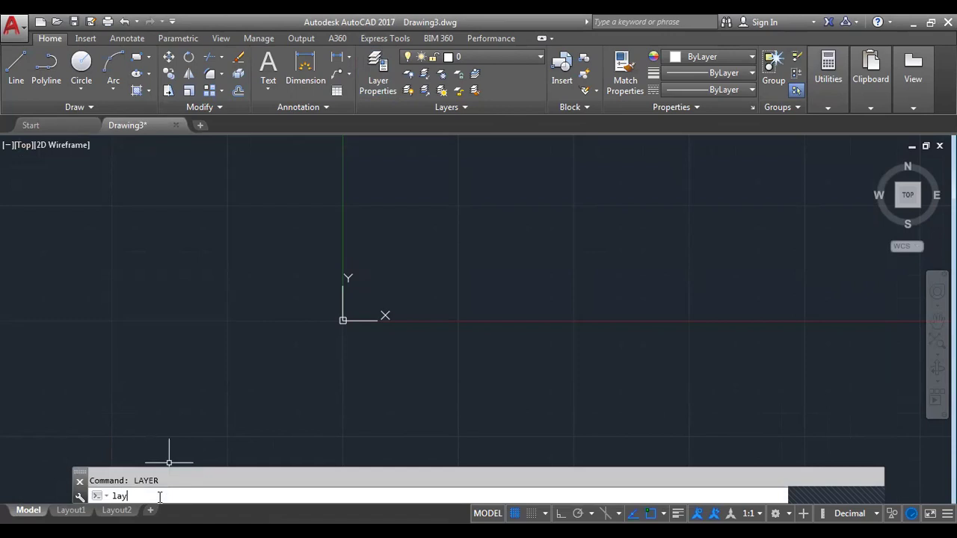
key("Return")
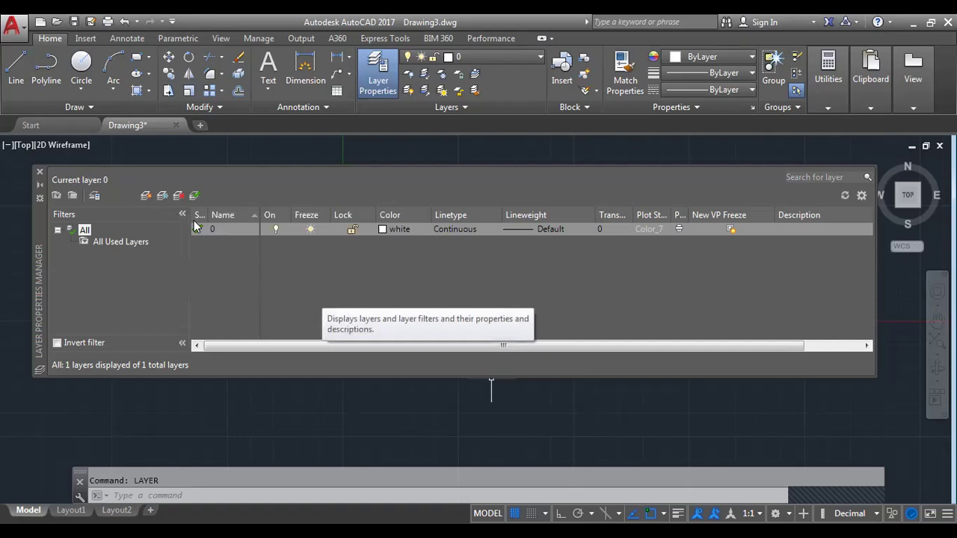
left_click(145, 195)
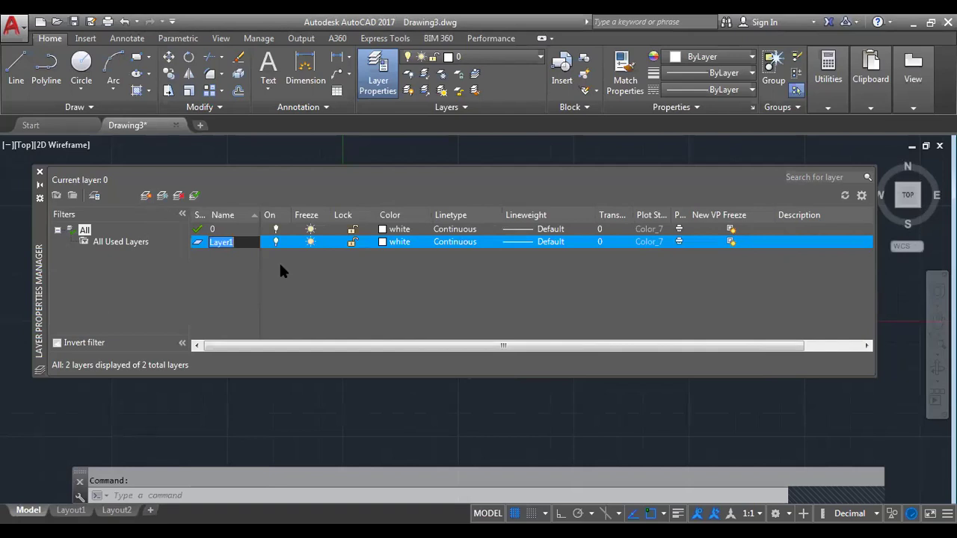
type("Green")
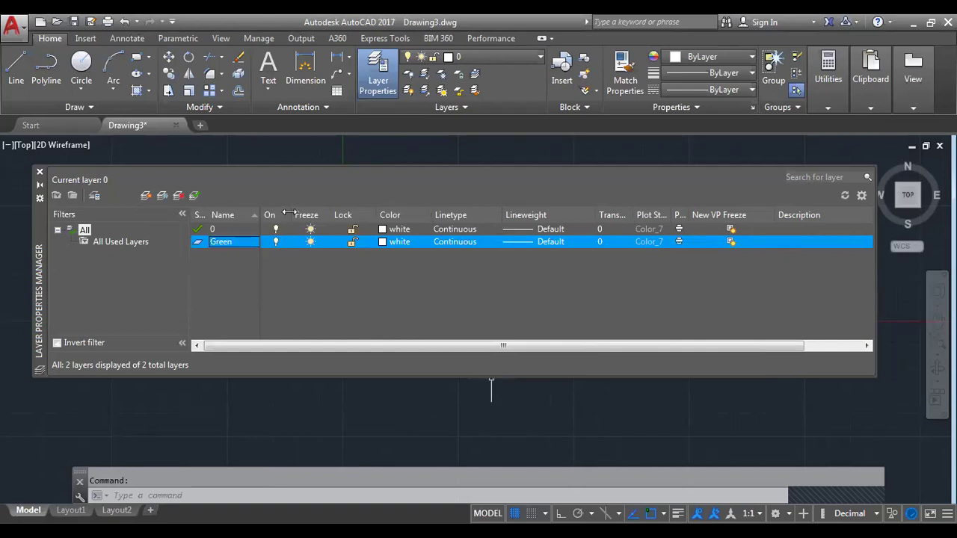
Adjust the column widths of the layer list so the Freeze, Lock, Plot Style and Plot headings are fully readable.
left_click_drag(336, 215, 356, 214)
left_click_drag(464, 212, 460, 211)
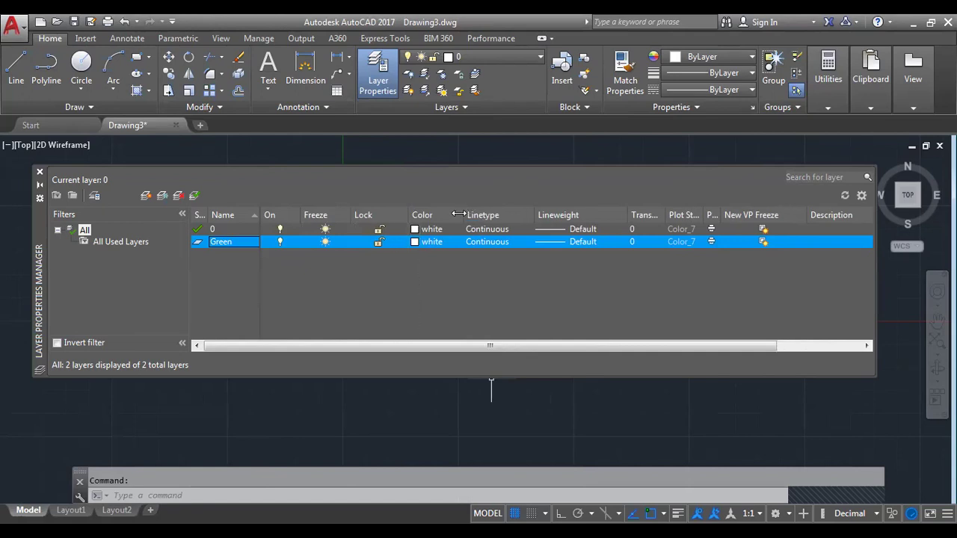
left_click_drag(532, 211, 522, 211)
left_click_drag(690, 213, 735, 214)
left_click_drag(825, 214, 688, 274)
left_click_drag(234, 258, 418, 336)
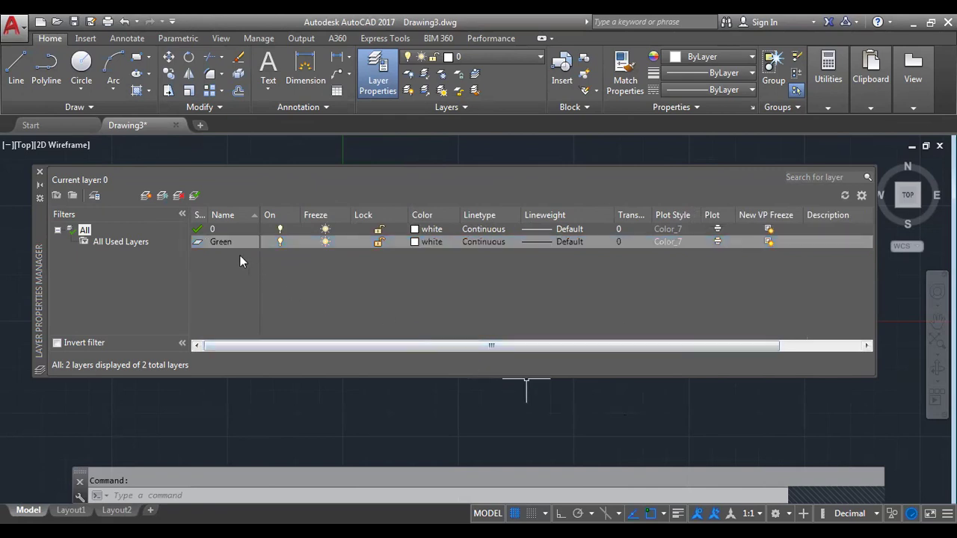
Create two more layers named Red and Yellow.
left_click(280, 241)
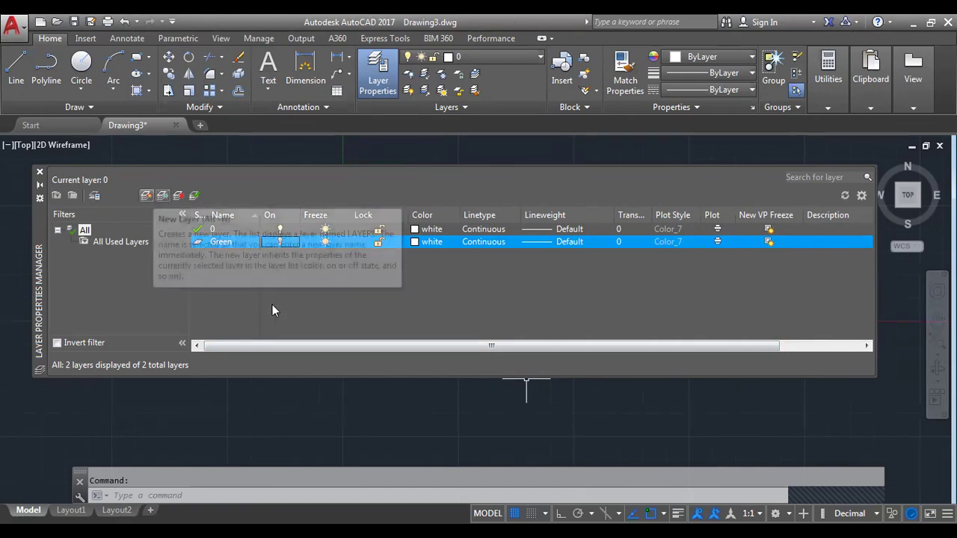
left_click(146, 193)
type("Red")
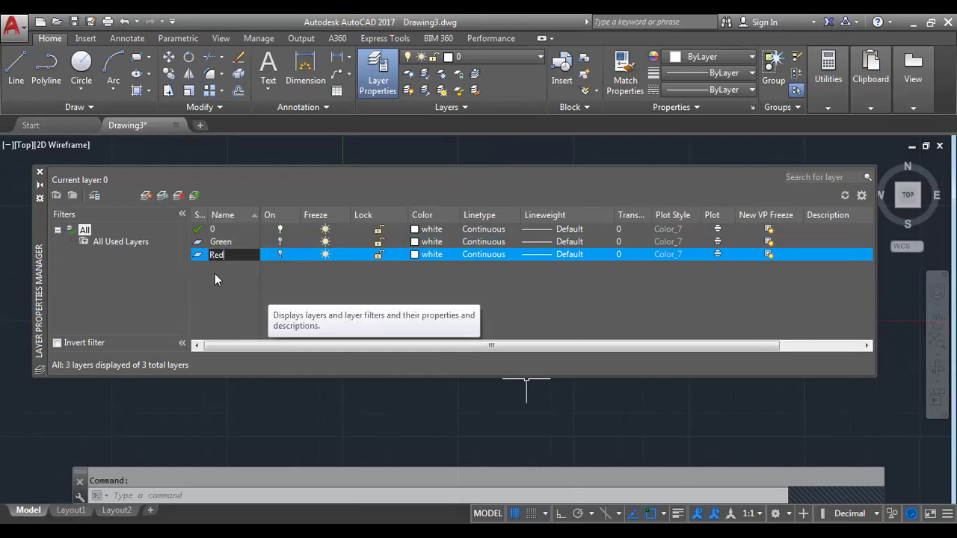
left_click(146, 195)
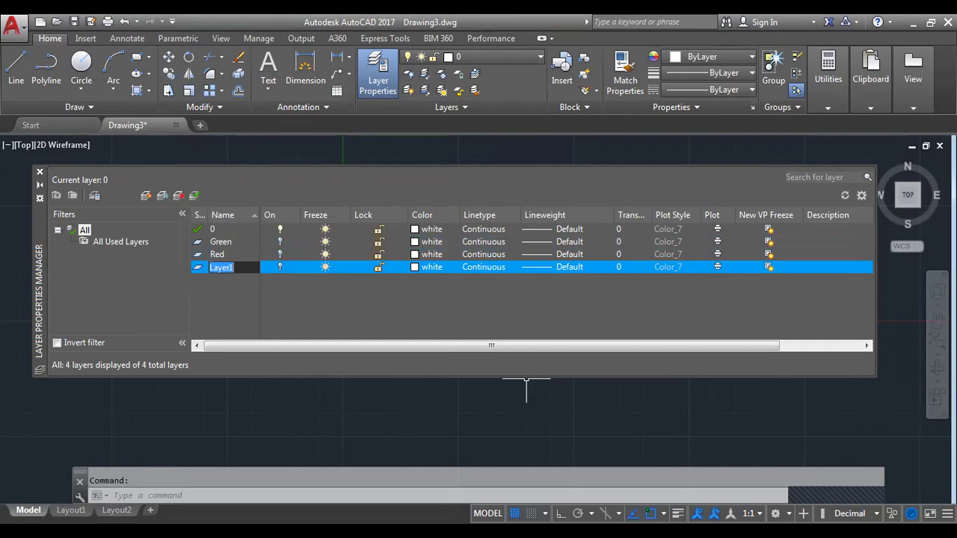
type("Yell")
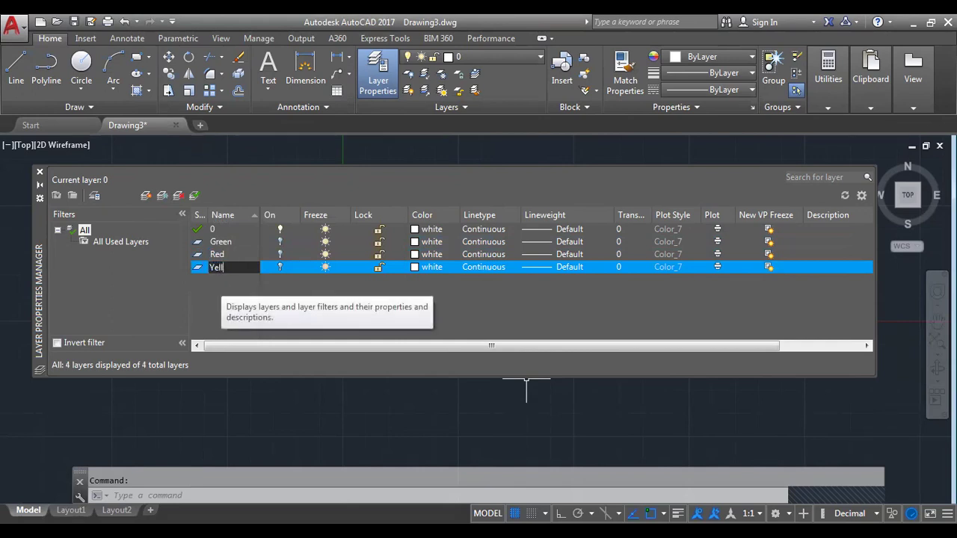
key("Return")
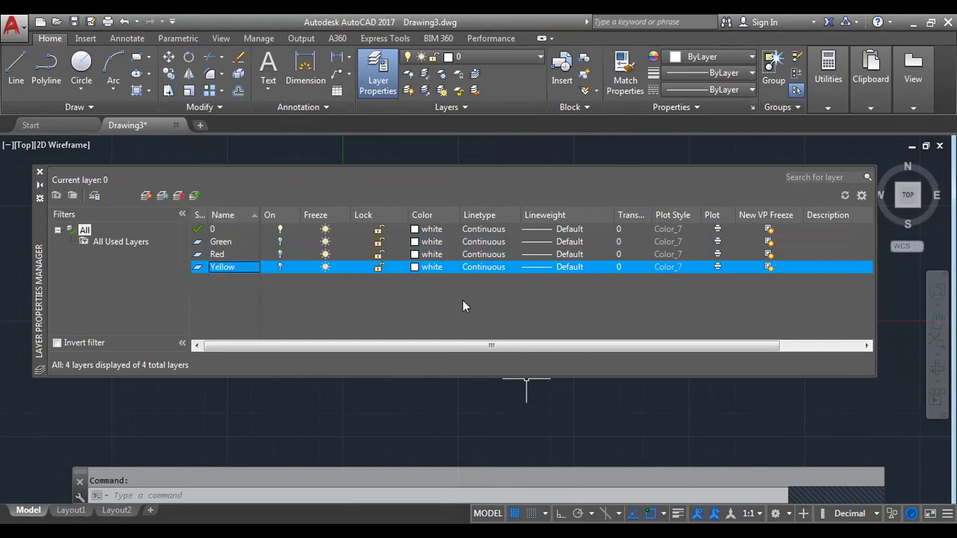
Set the colours of the Green, Red and Yellow layers to green, red and yellow respectively.
left_click(438, 244)
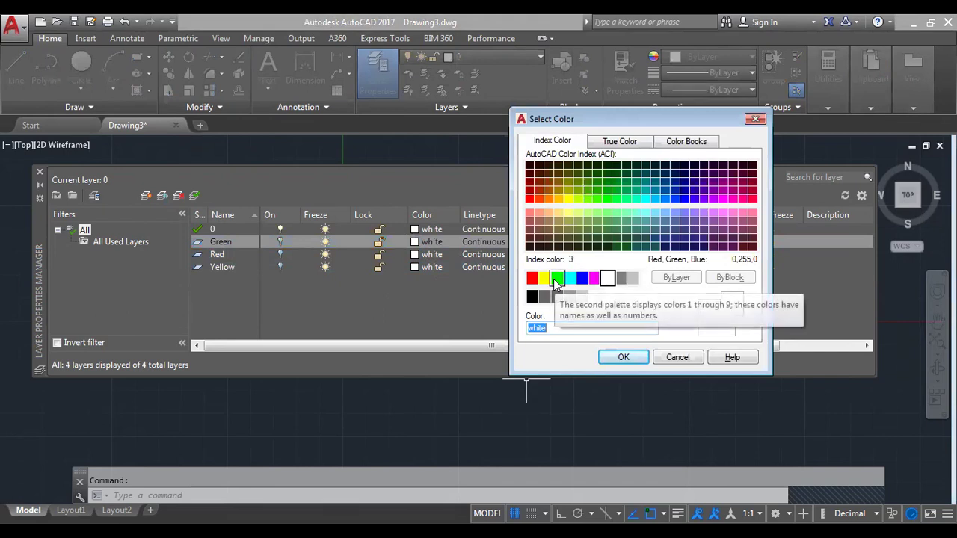
left_click(556, 280)
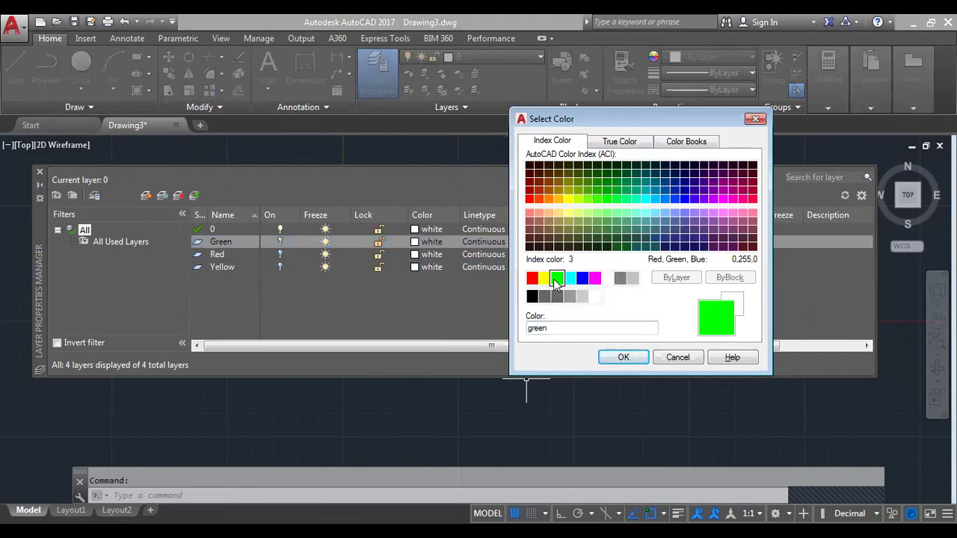
left_click(612, 360)
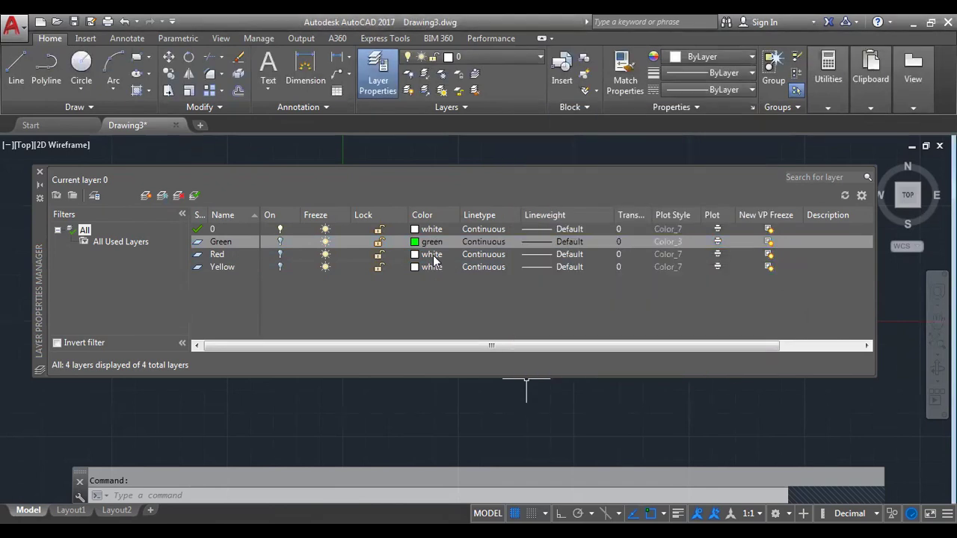
left_click(431, 255)
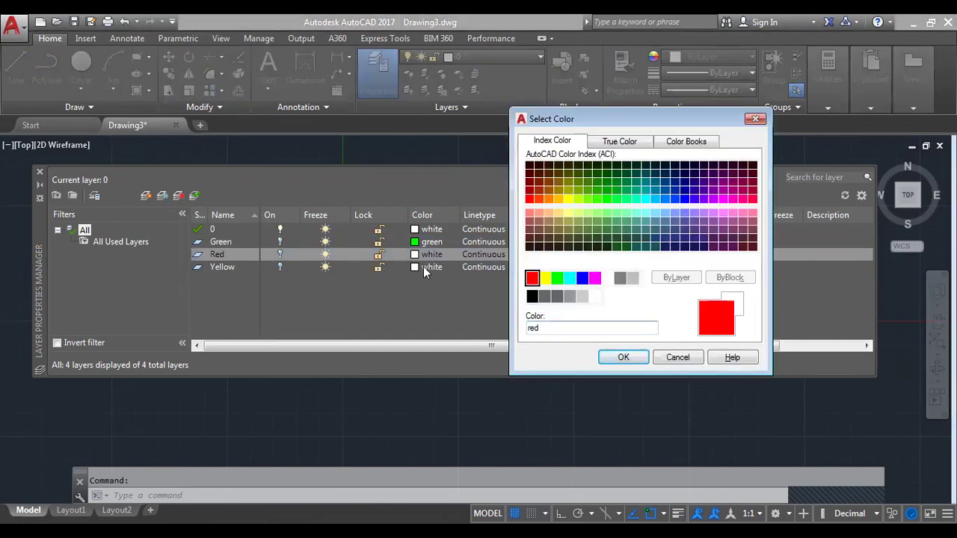
left_click(423, 267)
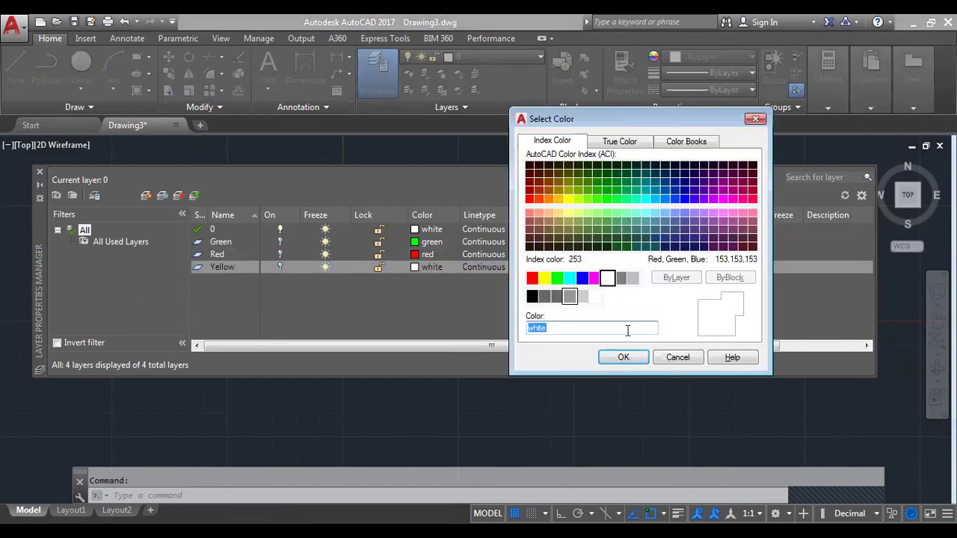
left_click(632, 365)
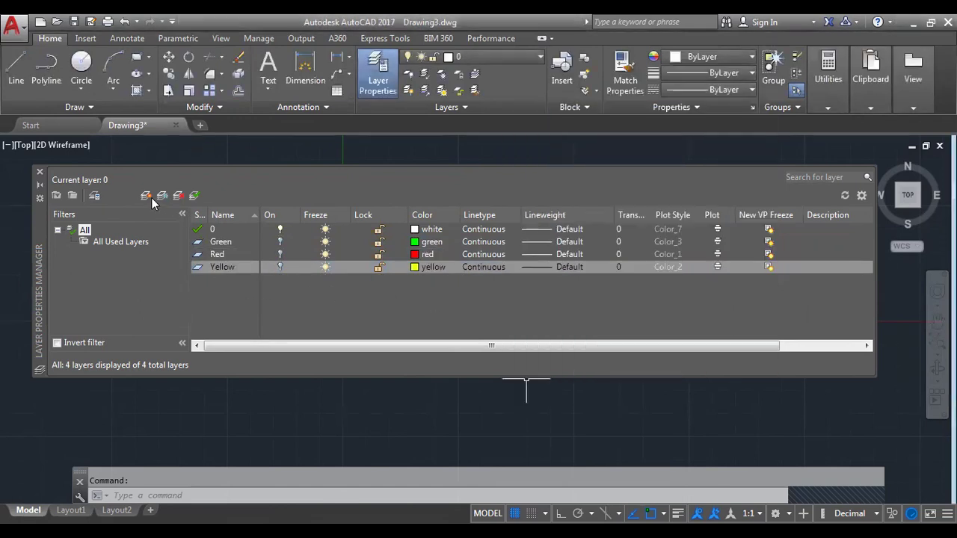
Create a new layer named Blue and set its colour to blue.
left_click(146, 195)
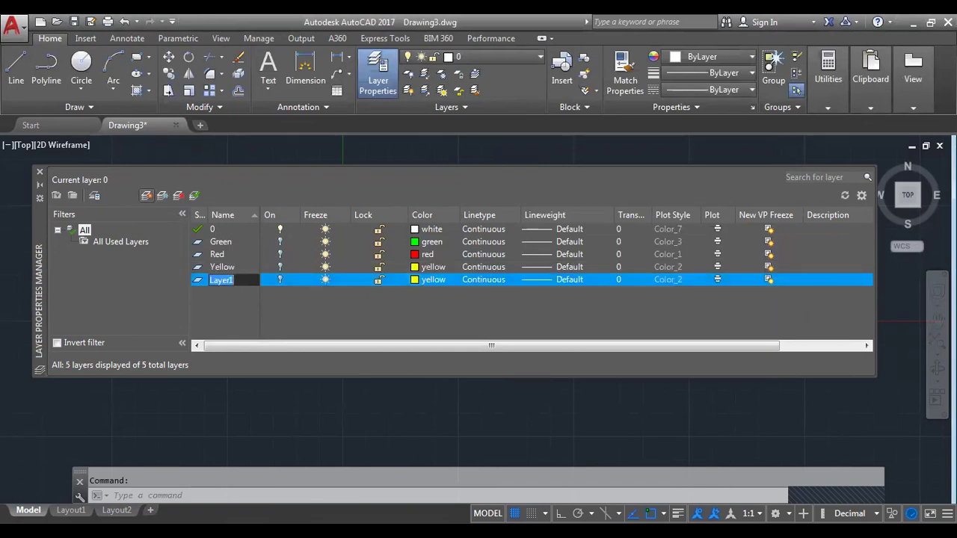
type("Blue")
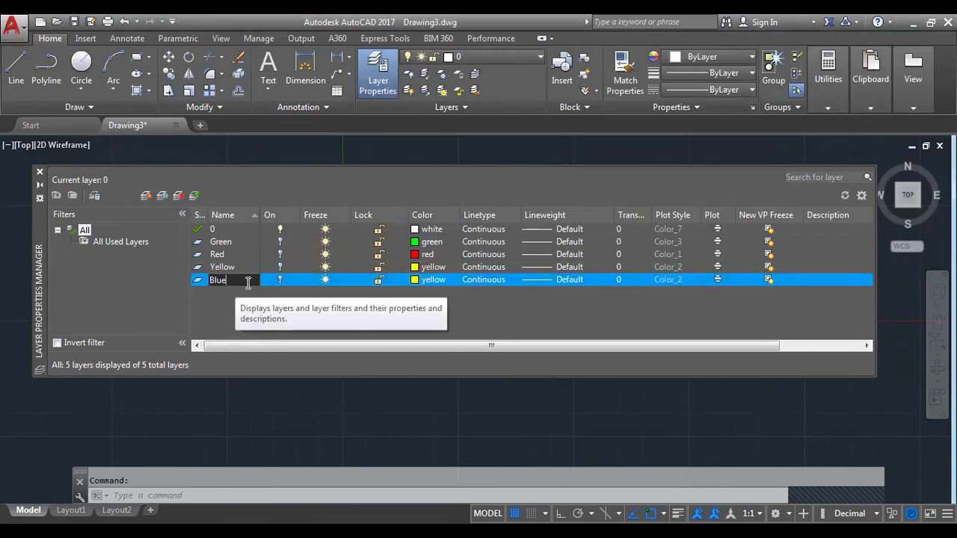
left_click(420, 284)
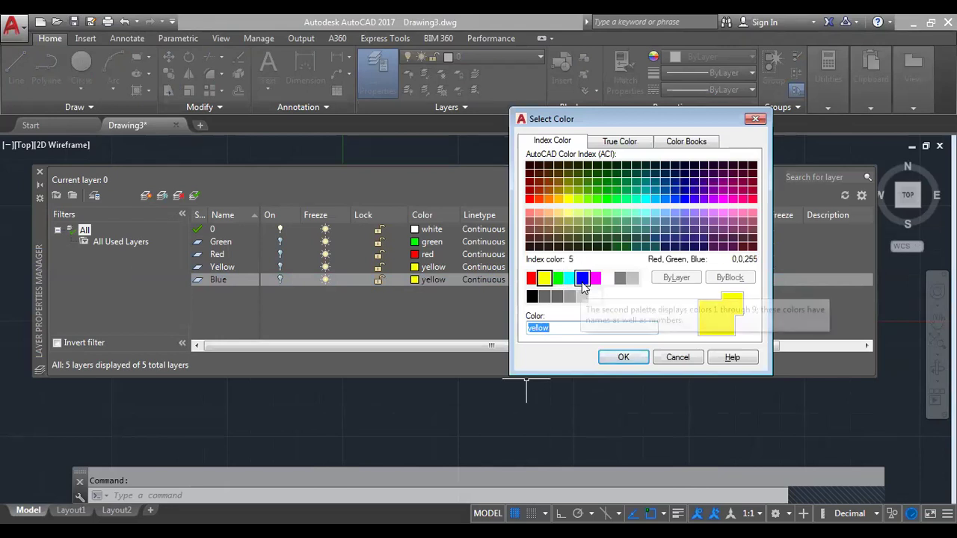
left_click(582, 283)
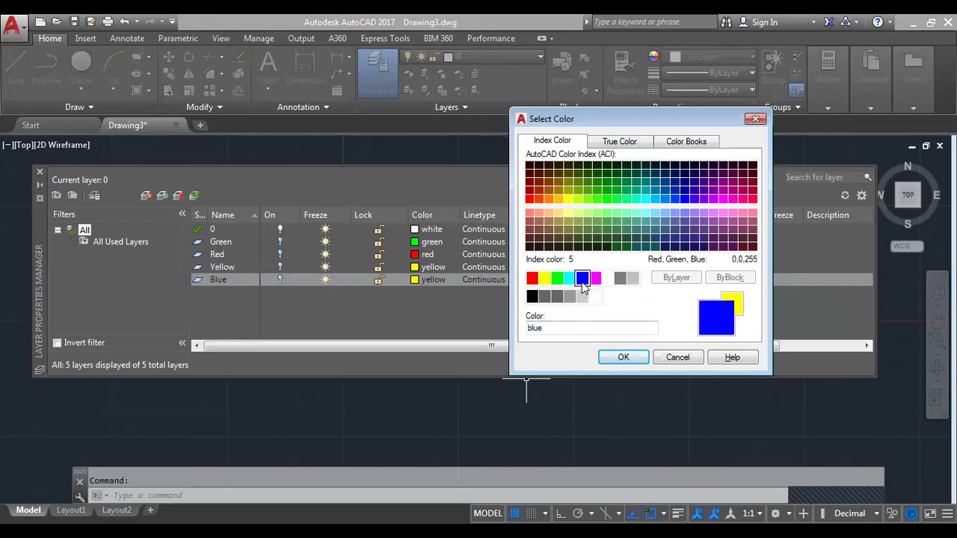
left_click(624, 357)
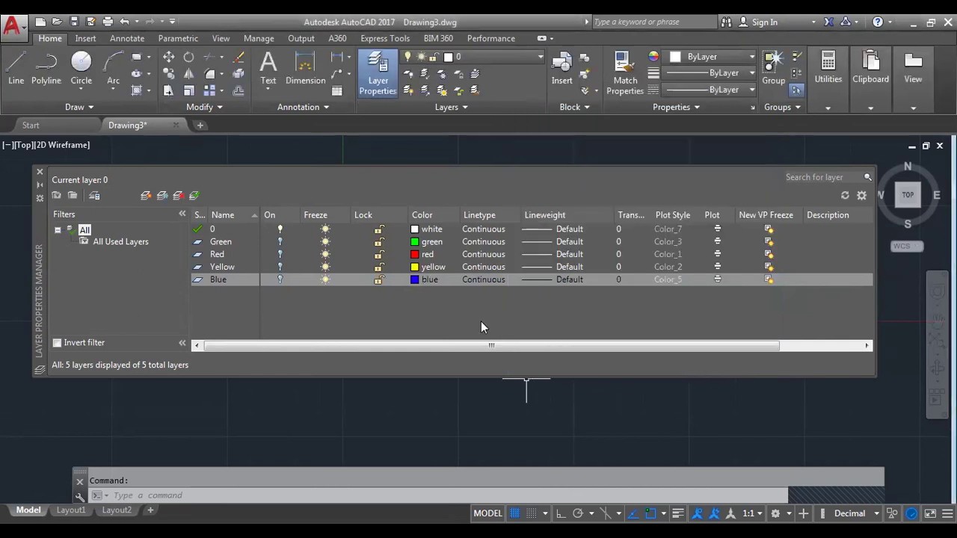
Select the Green layer's row and close the Layer Properties Manager.
left_click(499, 246)
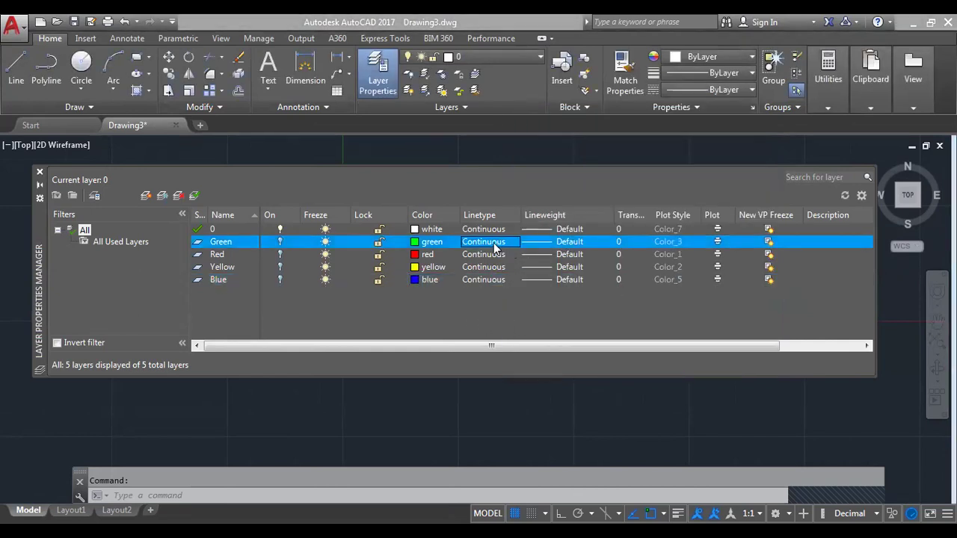
left_click(613, 182)
left_click(40, 172)
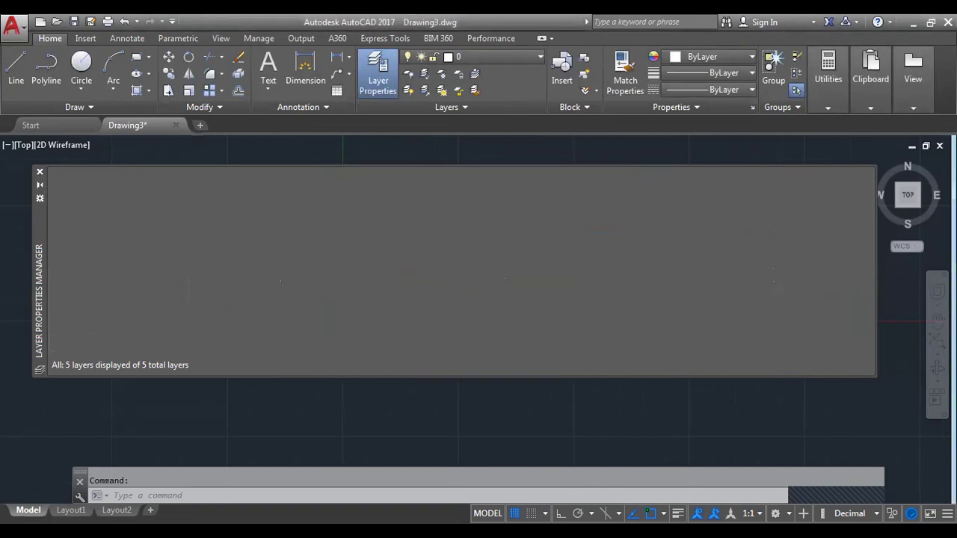
Open the Linetype Manager to view the loaded linetypes and close it without changes.
left_click(735, 76)
left_click(735, 76)
left_click(732, 90)
left_click(715, 155)
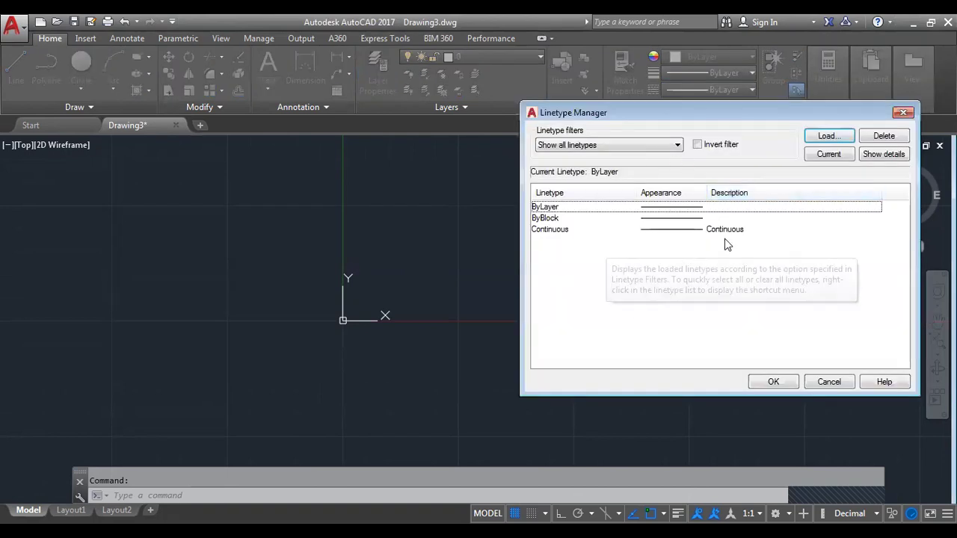
left_click(903, 114)
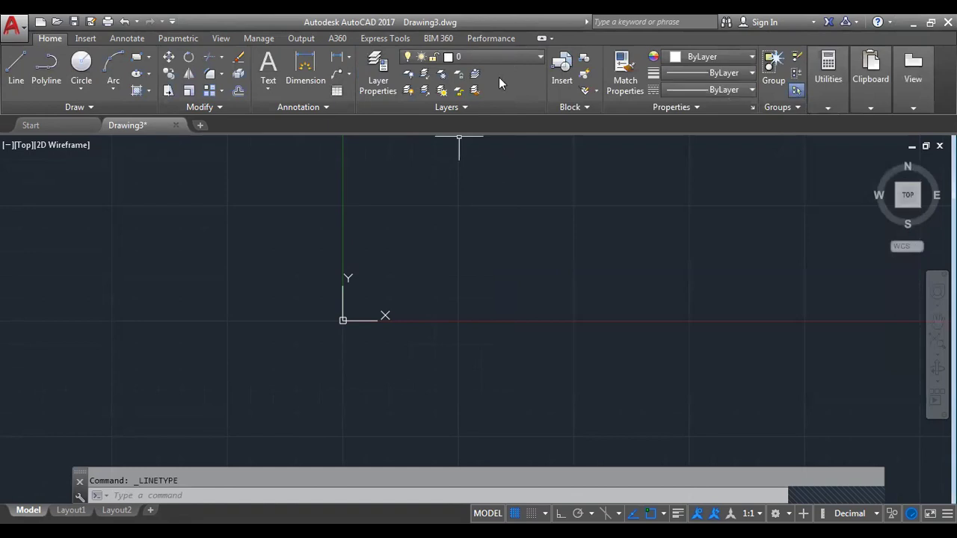
Open the Layer Properties Manager, load the ACAD_ISO03W100 (ISO dash space) linetype and assign it to the Blue layer.
left_click(494, 56)
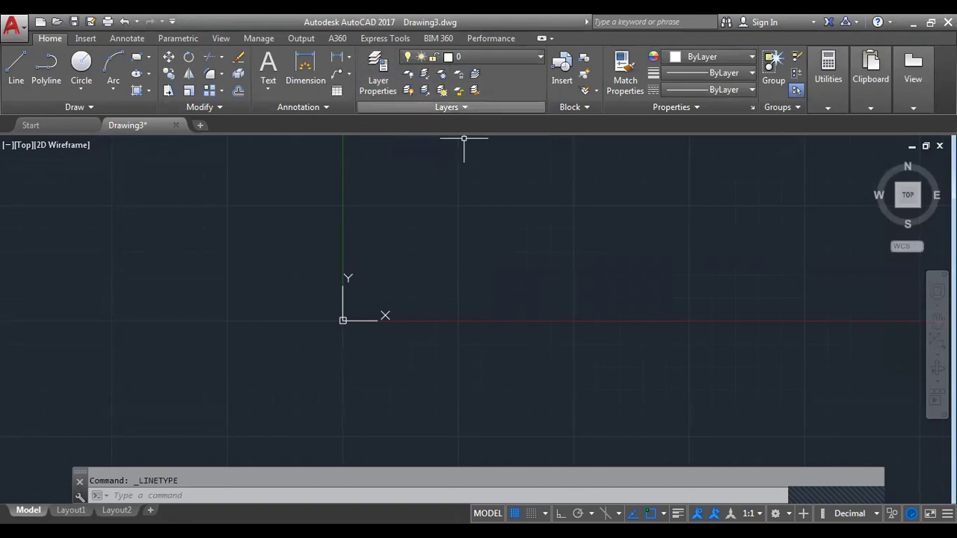
type("LAYER")
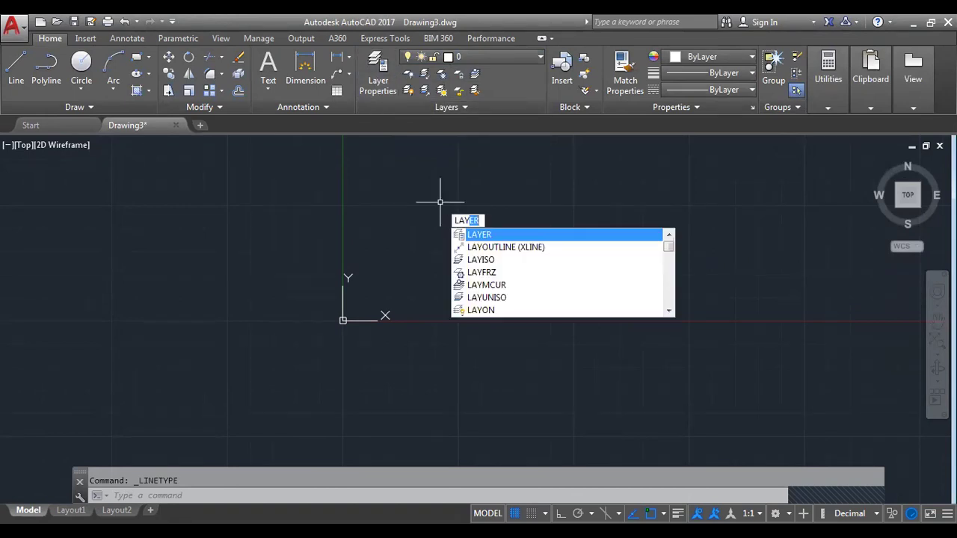
key("Return")
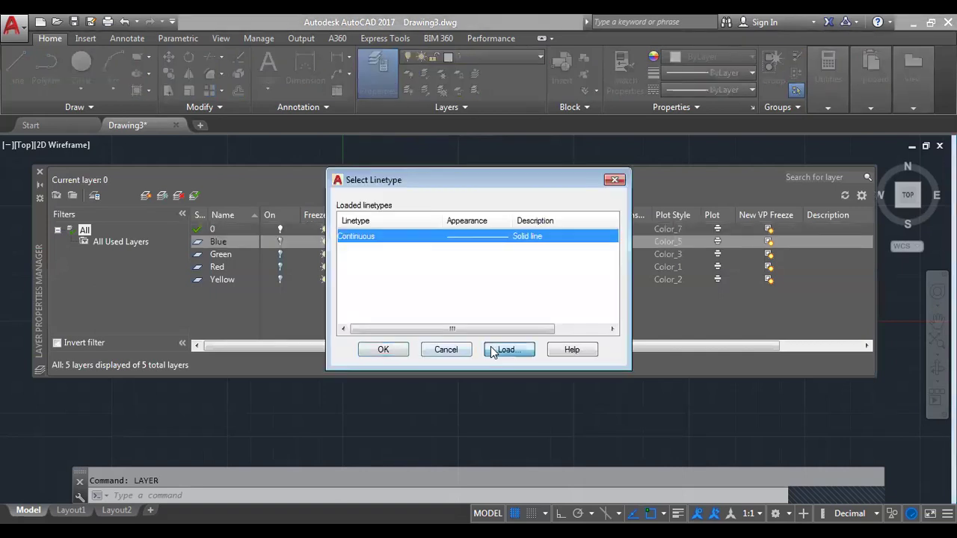
left_click(501, 348)
scroll(613, 258, "down", 7)
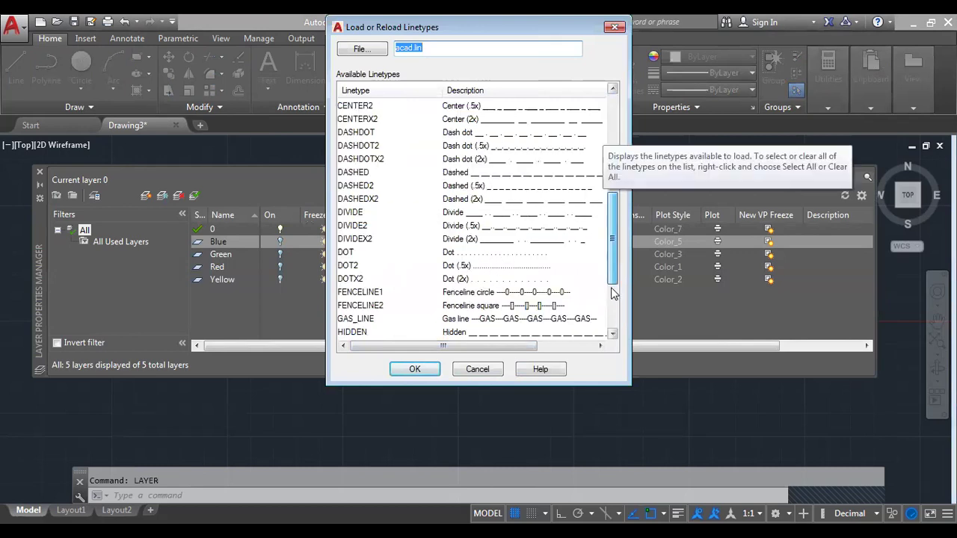
scroll(611, 268, "down", 2)
scroll(609, 122, "up", 15)
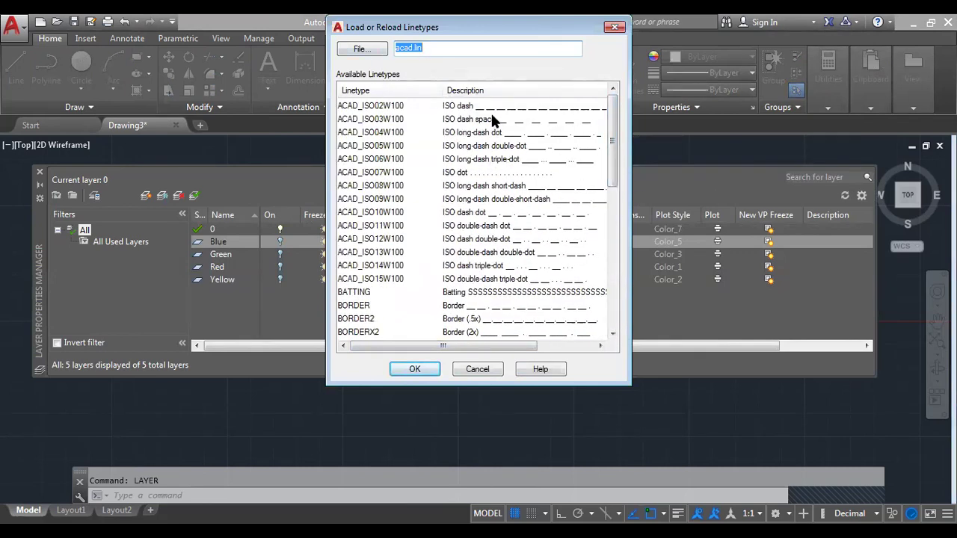
left_click(506, 177)
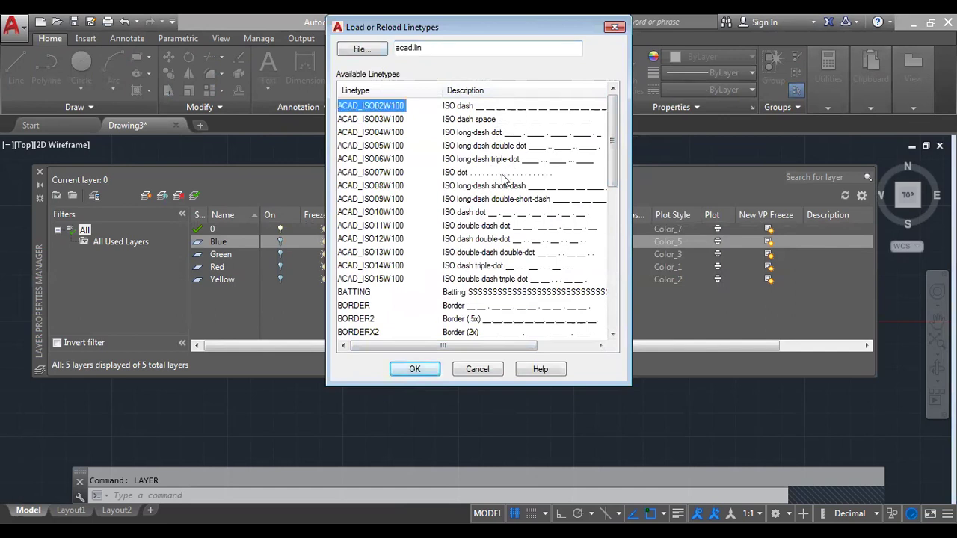
left_click(502, 122)
left_click(415, 370)
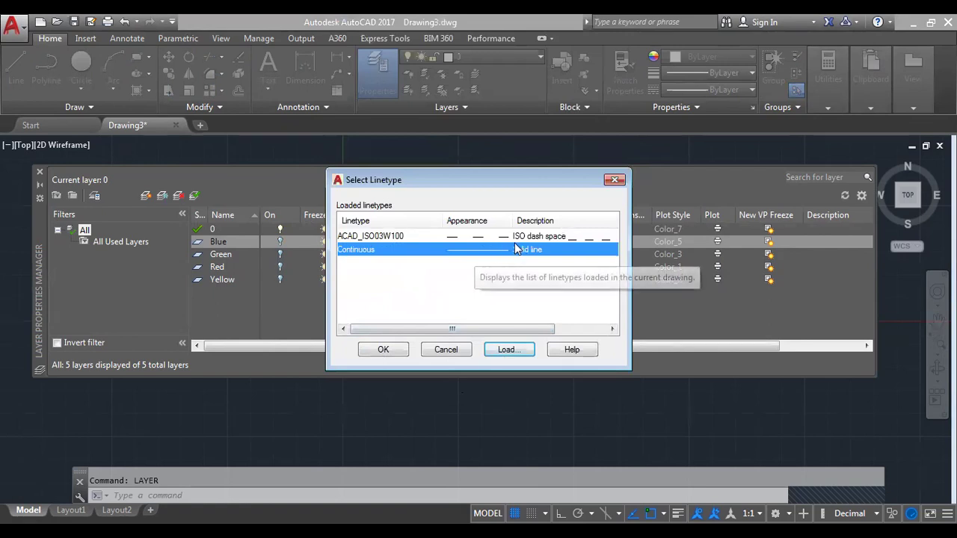
double_click(512, 236)
Try the ACAD_ISO03W100 linetype on the Green layer and return that layer to Continuous.
left_click(484, 250)
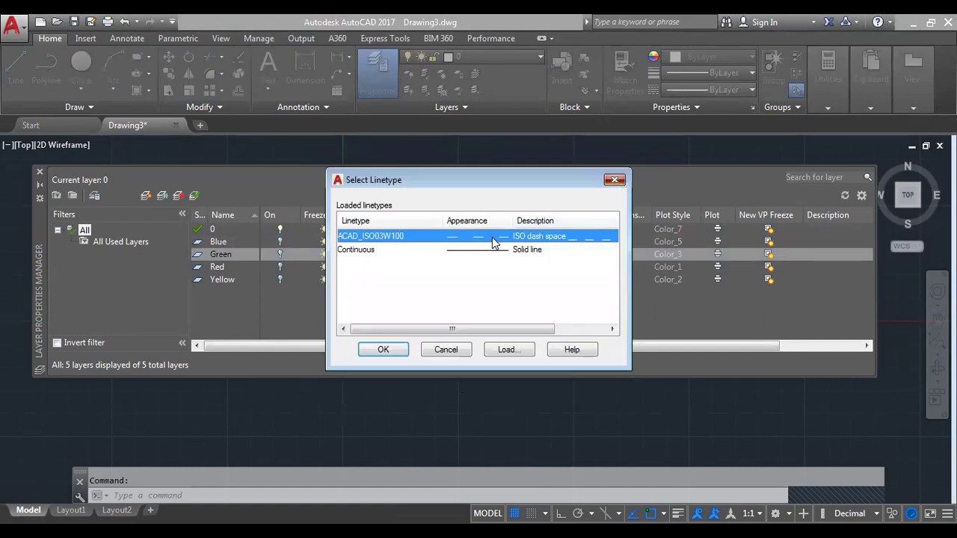
double_click(493, 236)
left_click(483, 242)
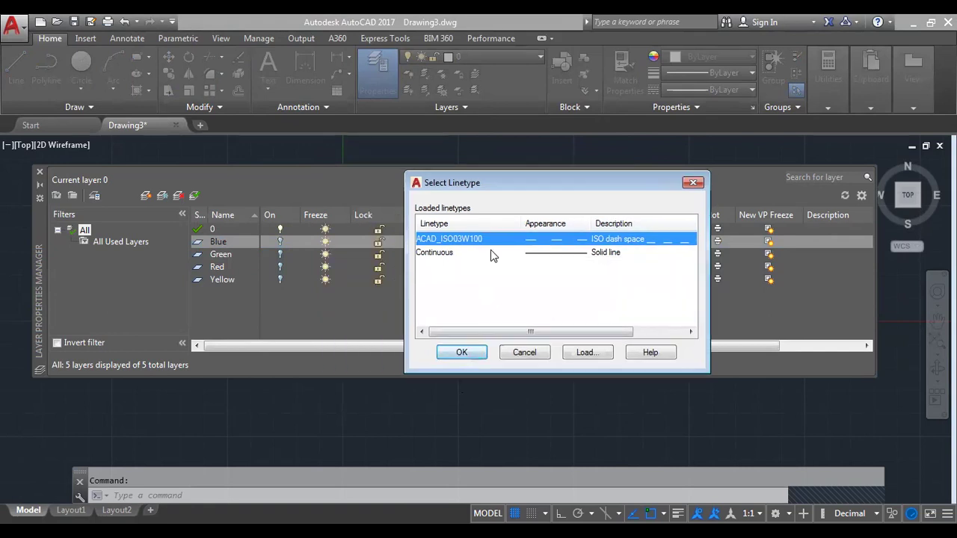
left_click(490, 251)
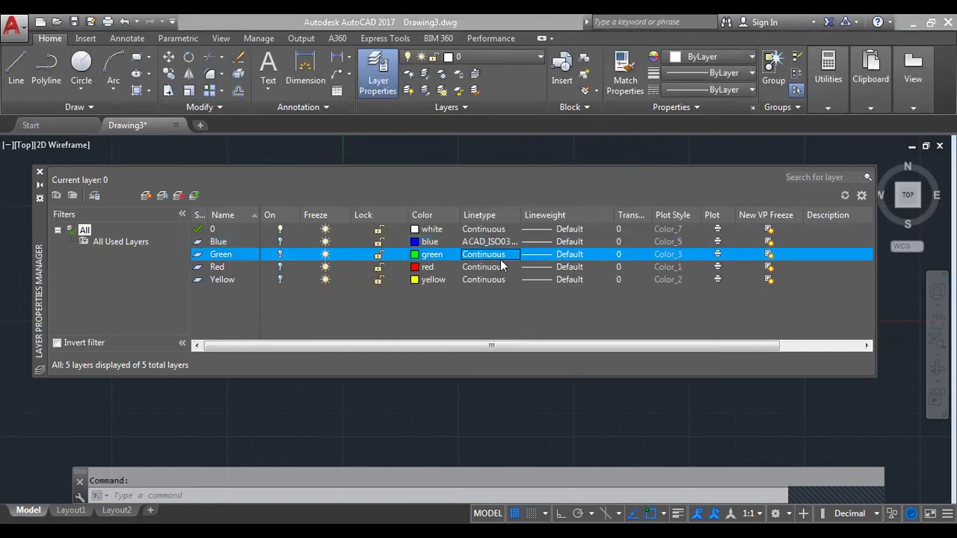
left_click(461, 352)
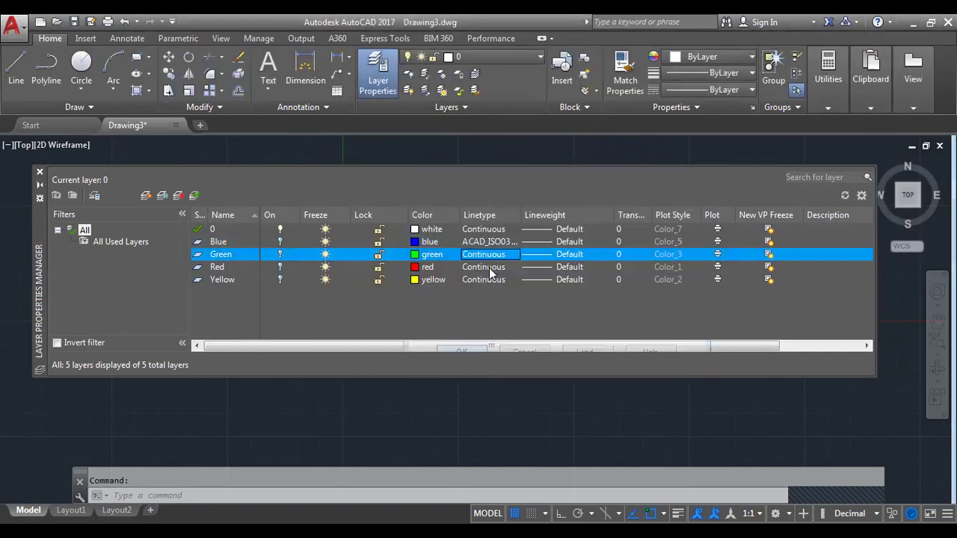
Load the ACAD_ISO07W100 (ISO dot) linetype, assign it to the Red layer and confirm Continuous for the Yellow layer.
left_click(465, 267)
left_click(465, 267)
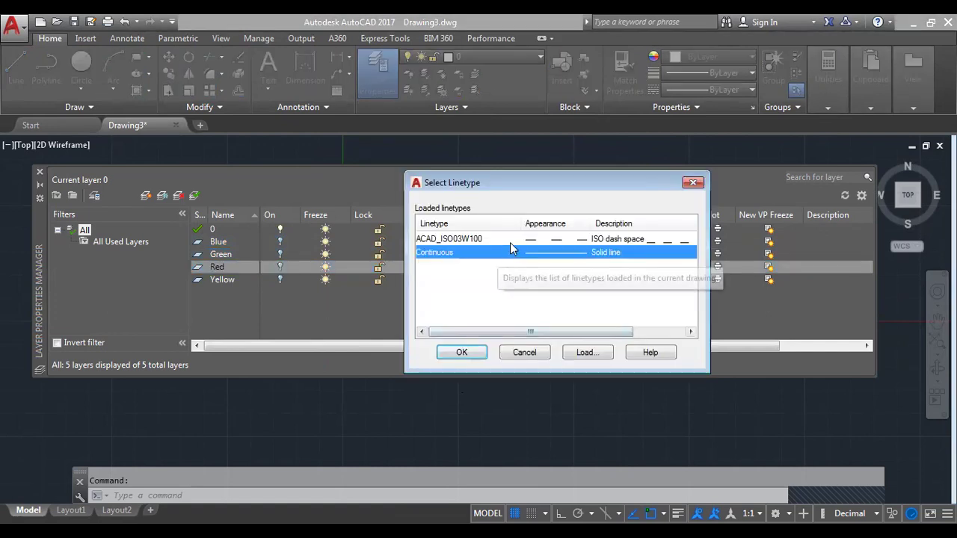
left_click(570, 355)
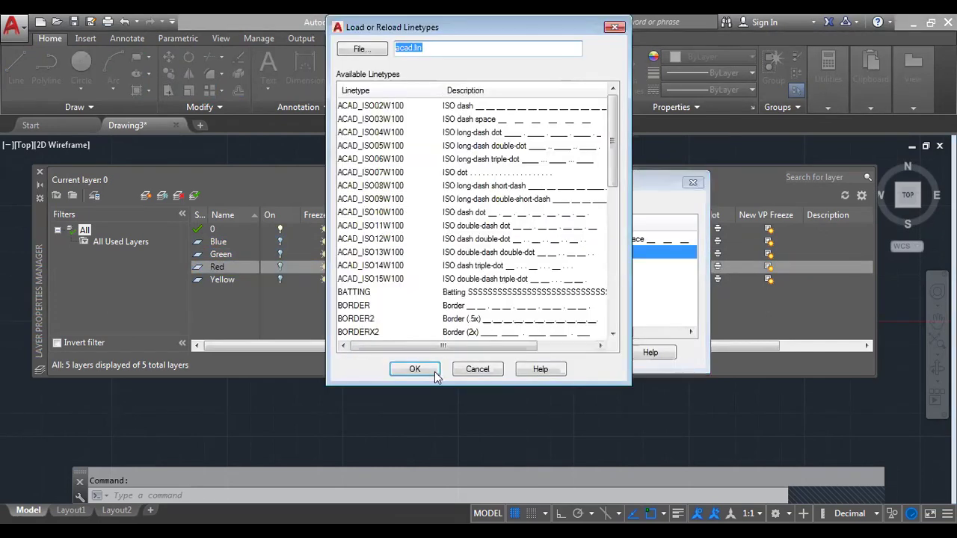
left_click(418, 368)
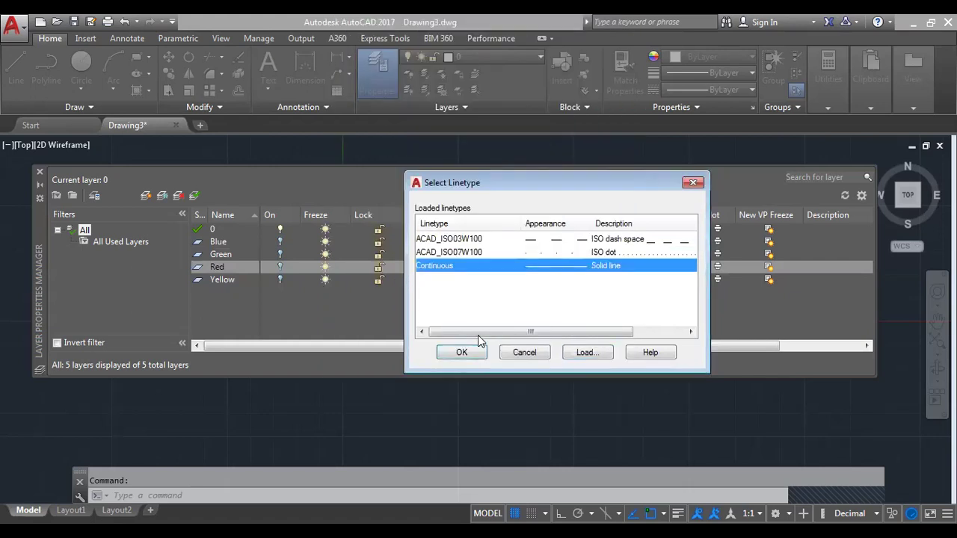
left_click(471, 252)
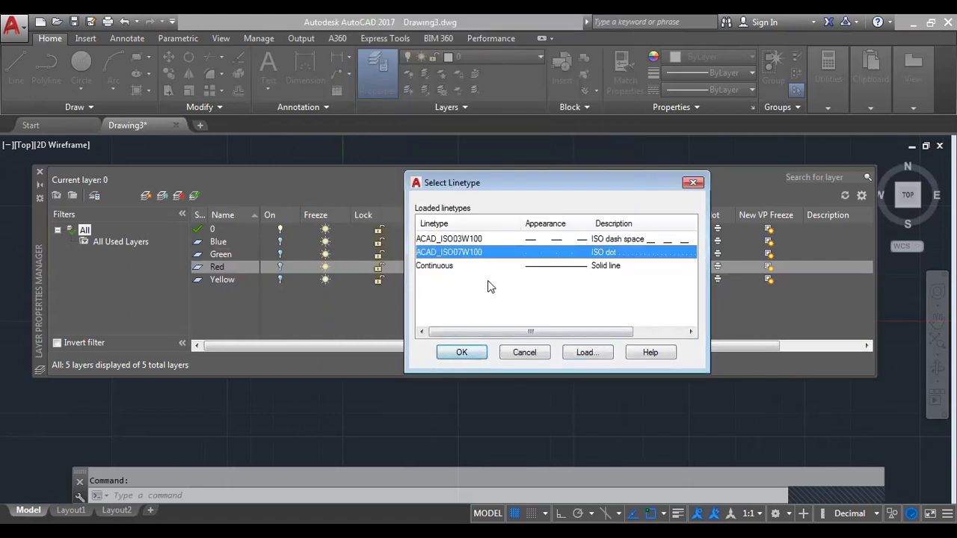
key("Return")
key("Down")
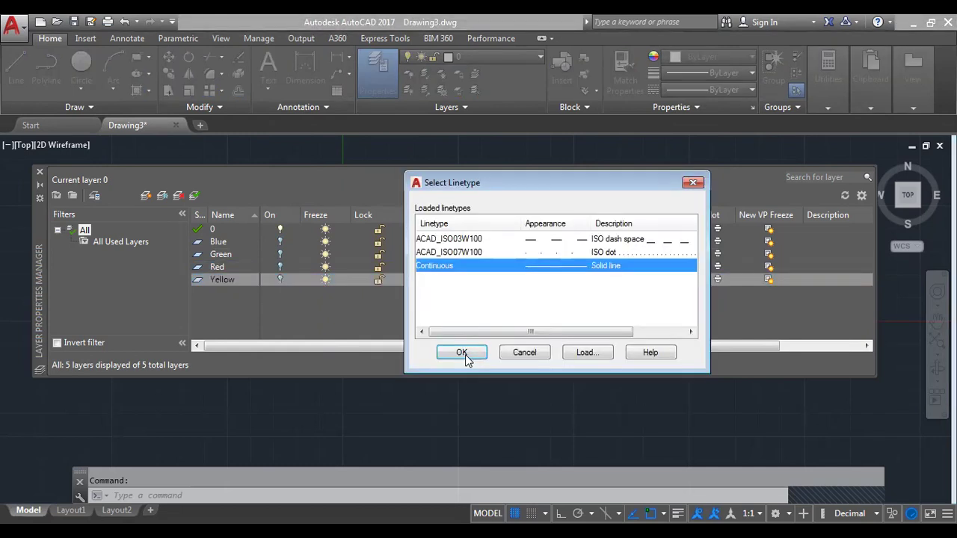
key("Return")
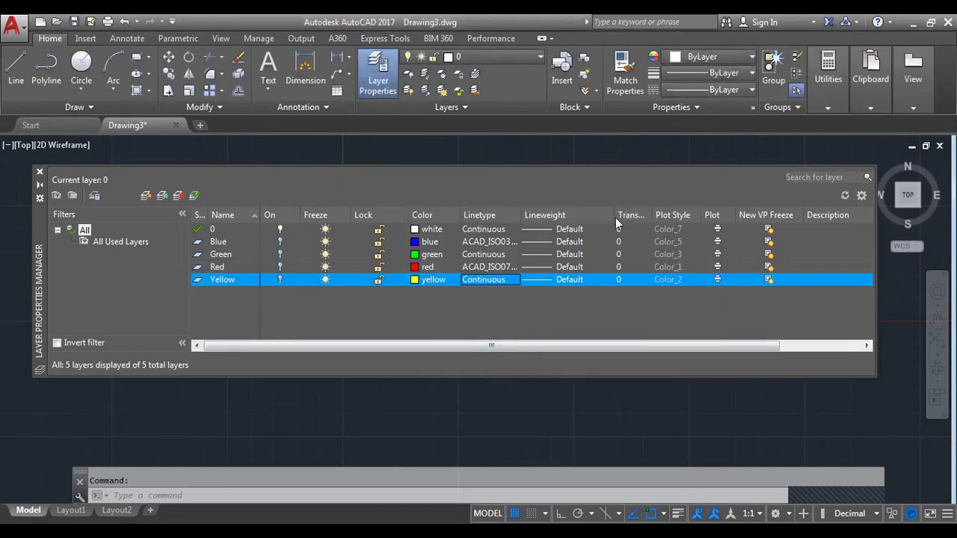
Widen the Transparency column, sort the layers by it and set the Yellow layer's transparency to 50.
double_click(638, 214)
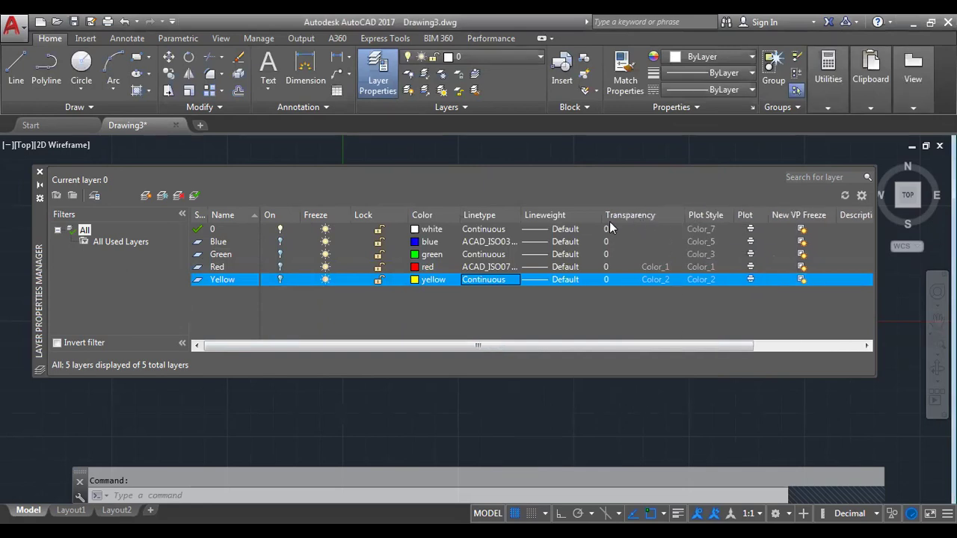
left_click(611, 219)
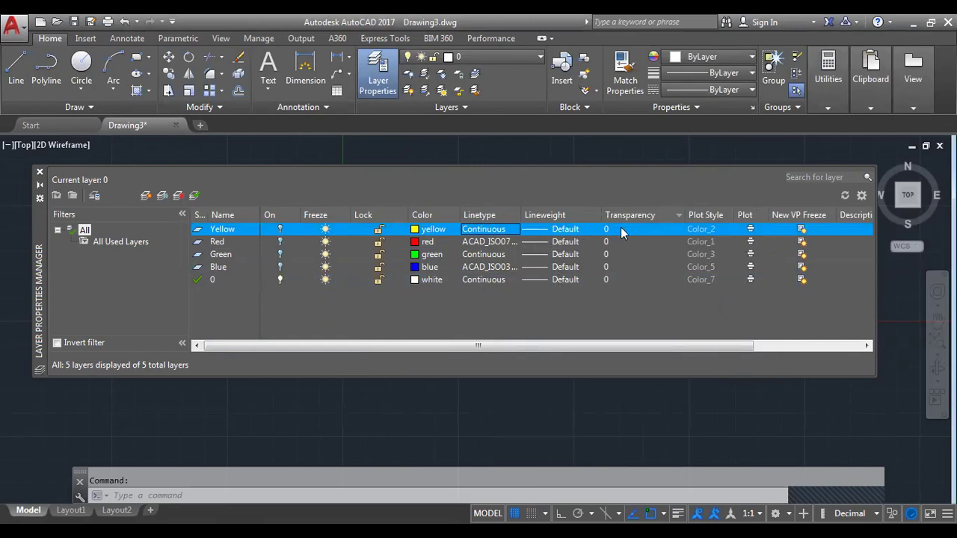
left_click(503, 231)
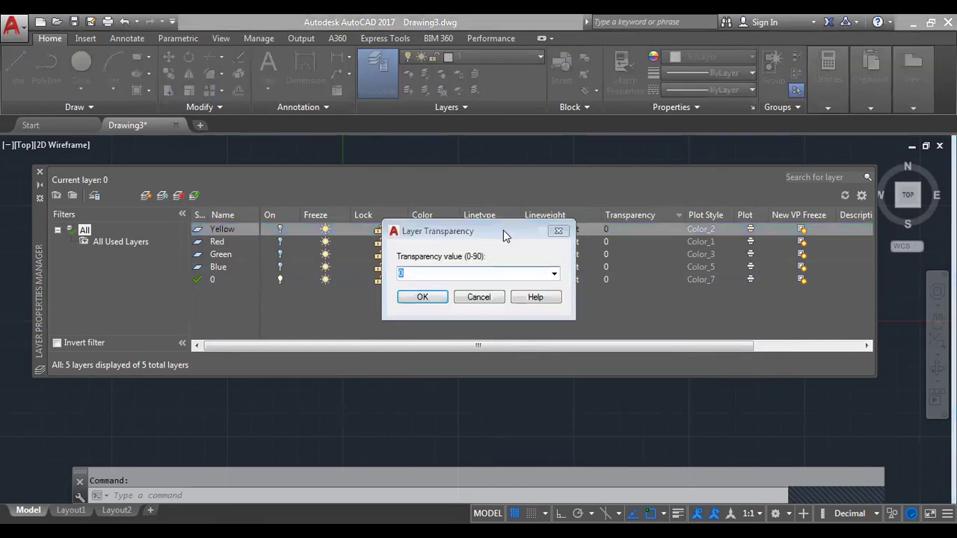
left_click_drag(503, 230, 559, 223)
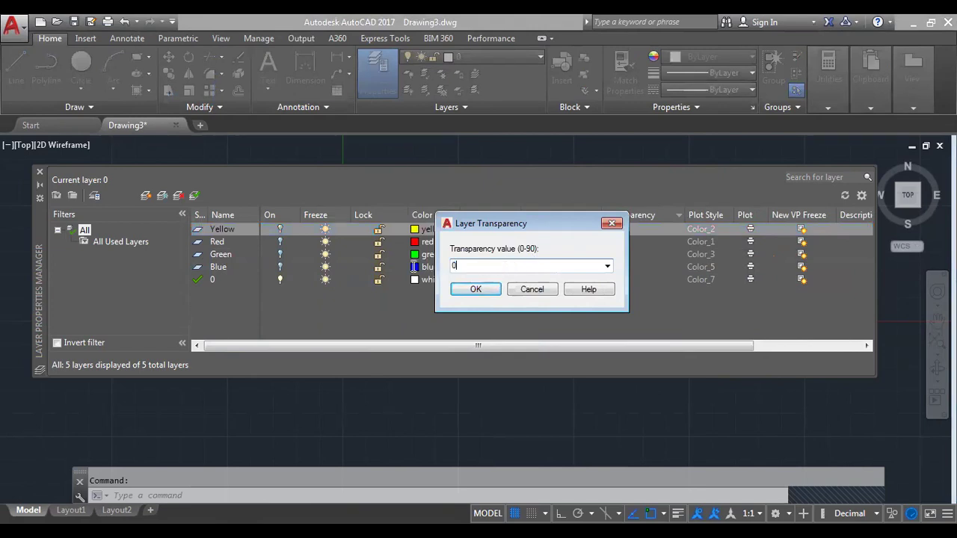
type("50")
left_click(475, 289)
Set the Red layer's transparency to 70 and close the Layer Properties Manager.
left_click(607, 242)
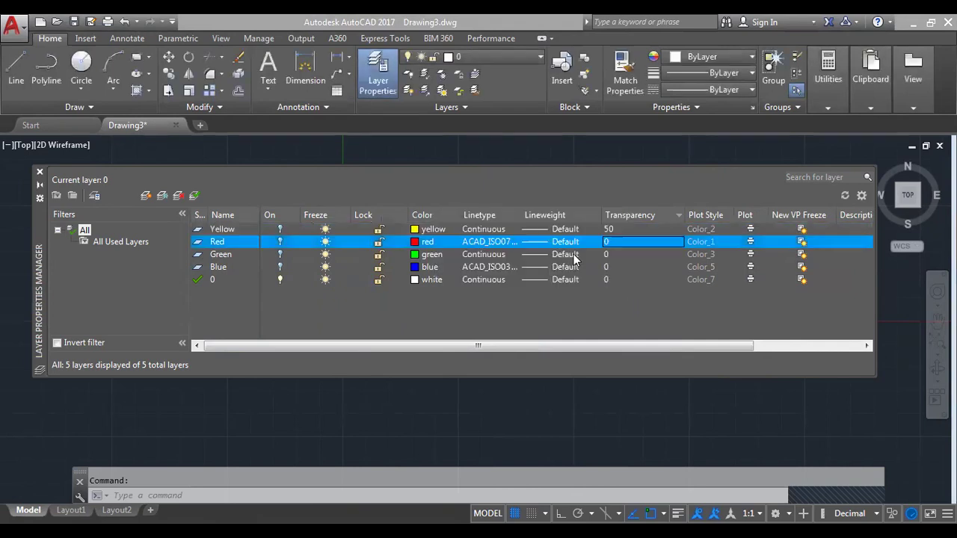
type("70")
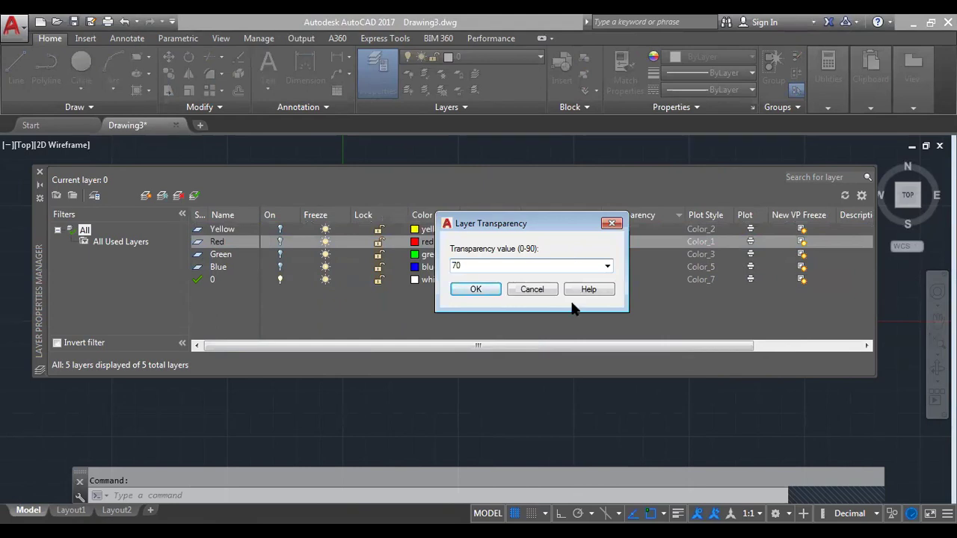
key("Return")
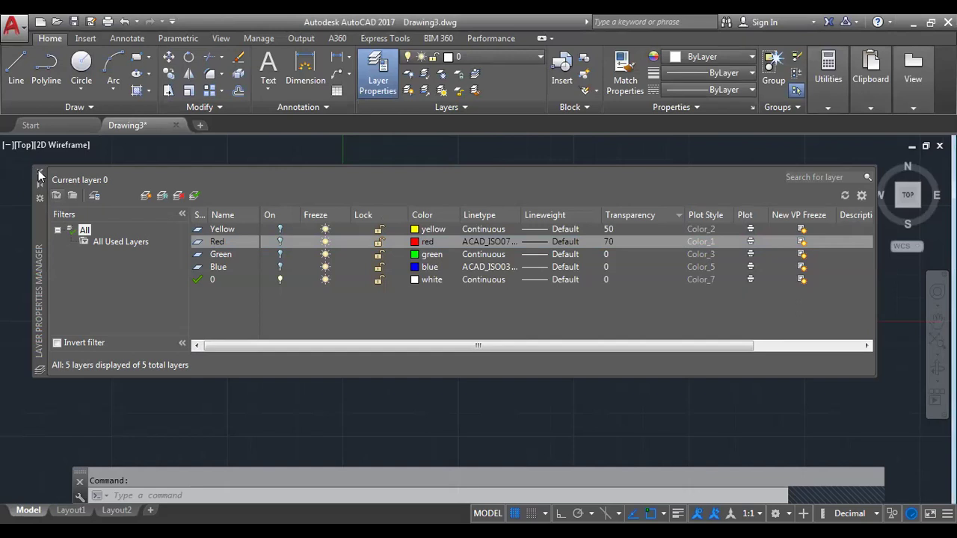
key("Escape")
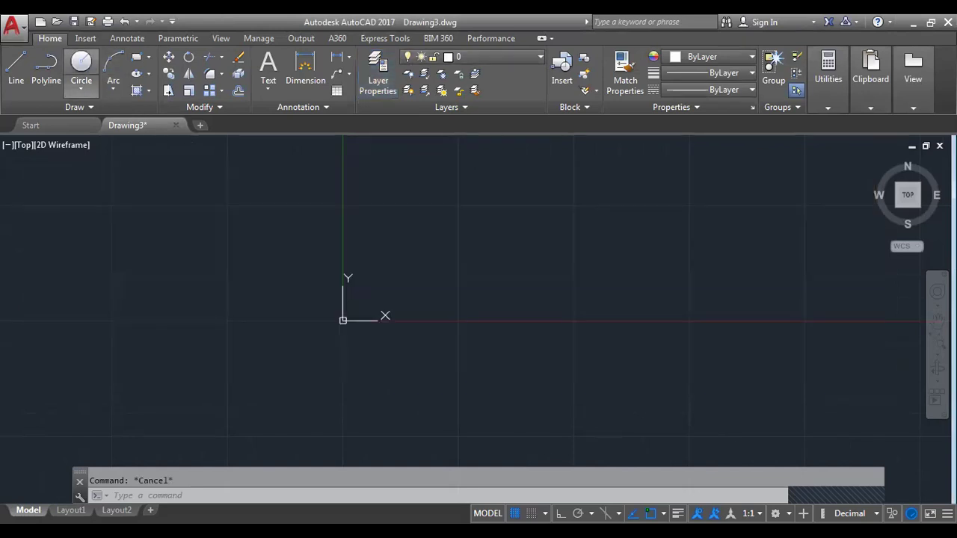
Draw a circle of about 8.06 radius centred on the origin on layer 0, and make Red the current layer.
left_click(484, 57)
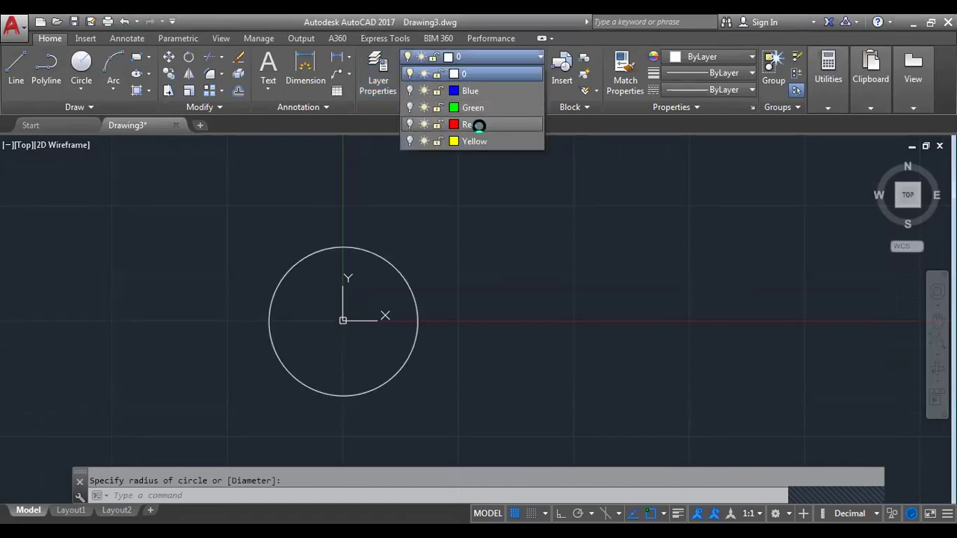
left_click(378, 263)
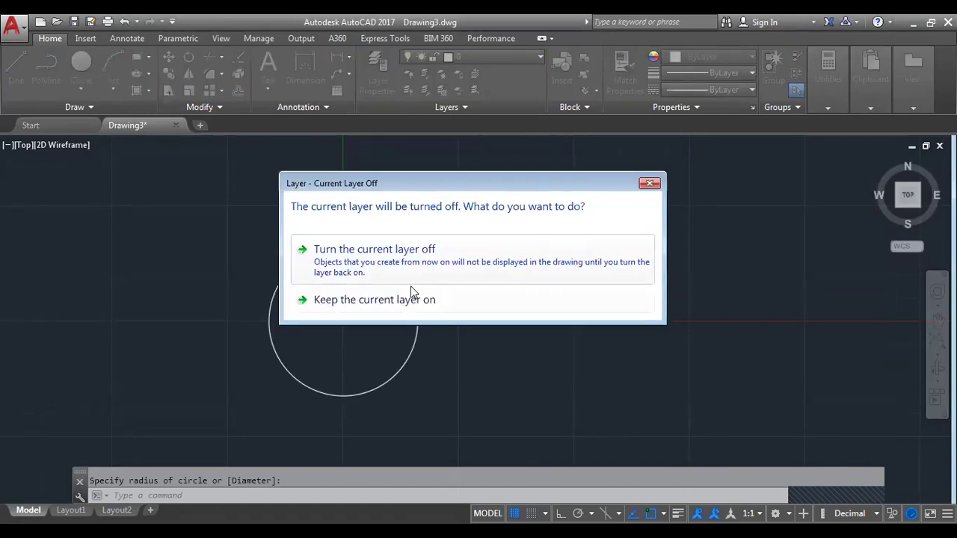
left_click(373, 306)
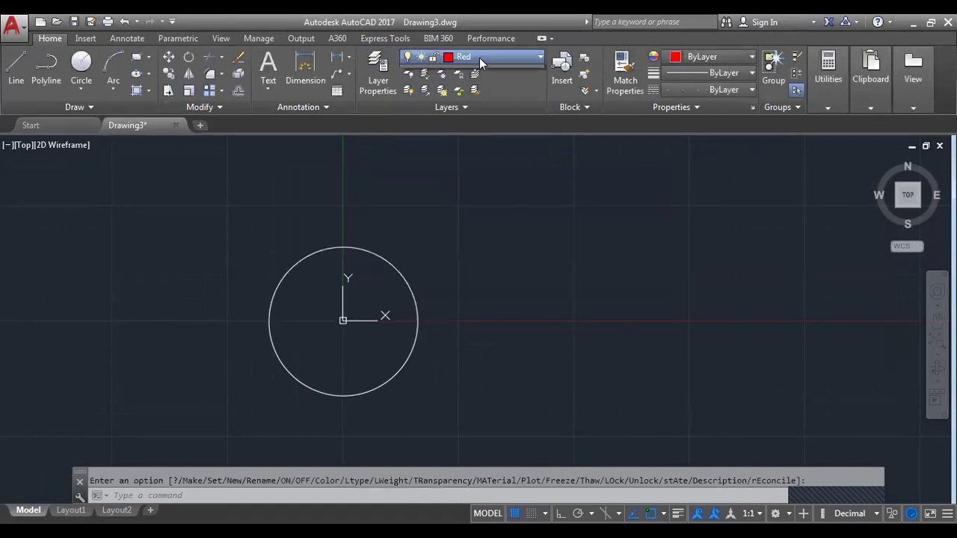
left_click(479, 57)
left_click(479, 58)
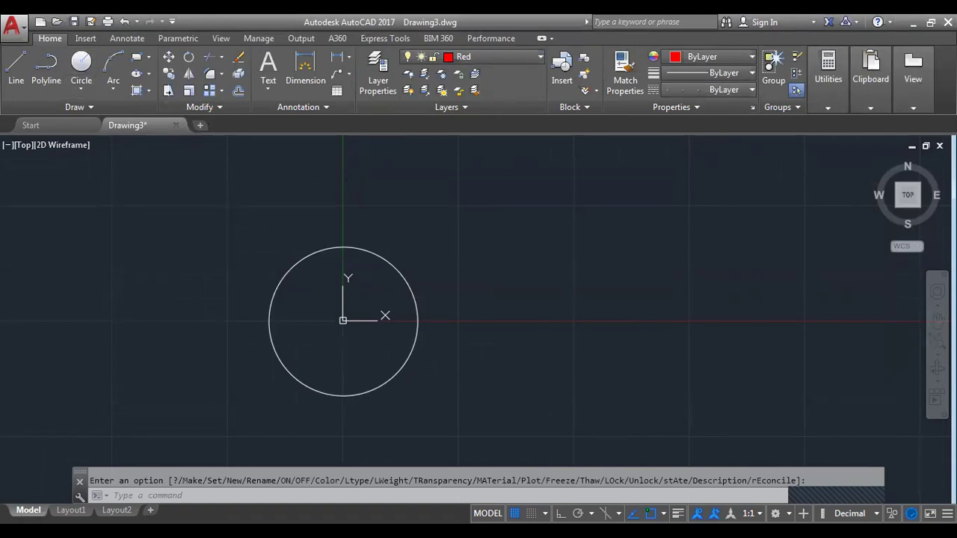
Draw a second circle on the Red layer, to the right of the white circle at the origin.
left_click(565, 214)
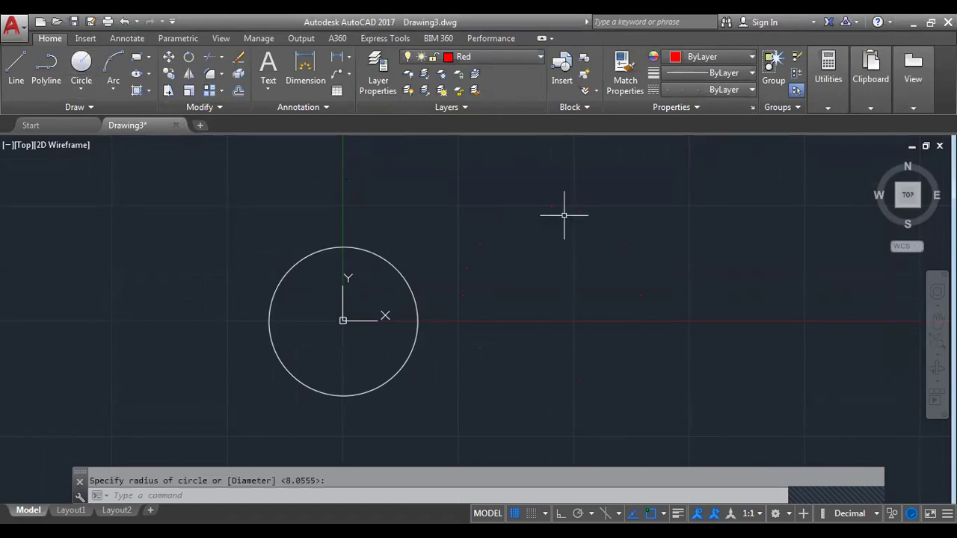
scroll(562, 214, "up", 2)
scroll(557, 217, "down", 2)
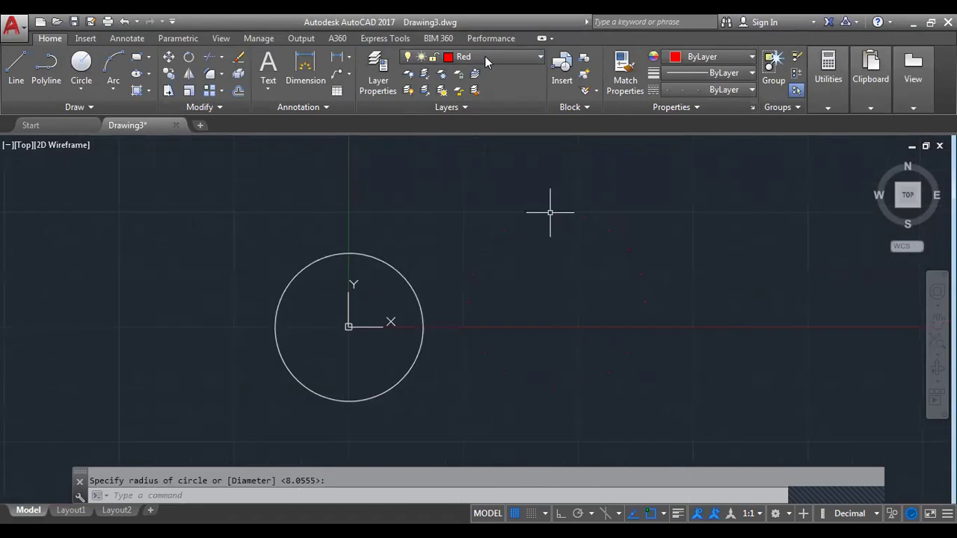
left_click(484, 57)
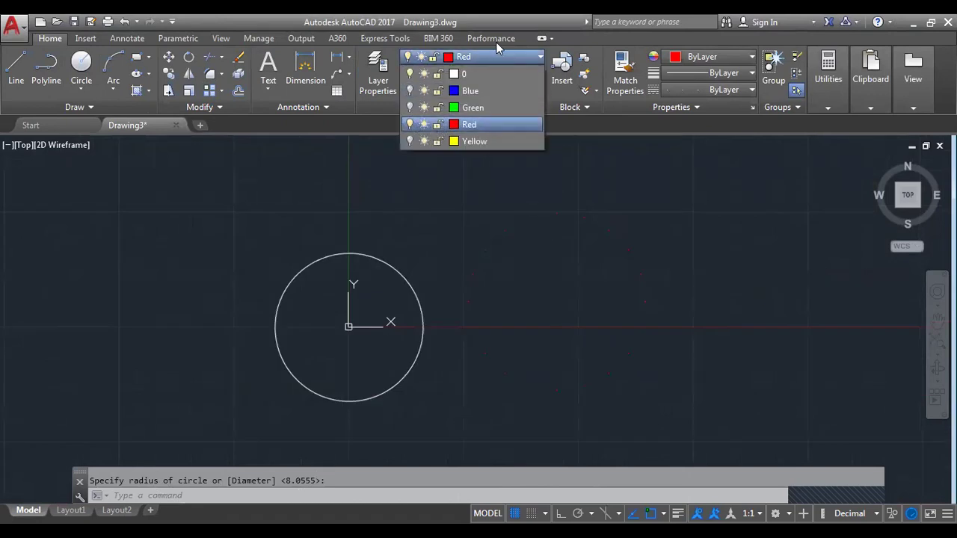
left_click(382, 71)
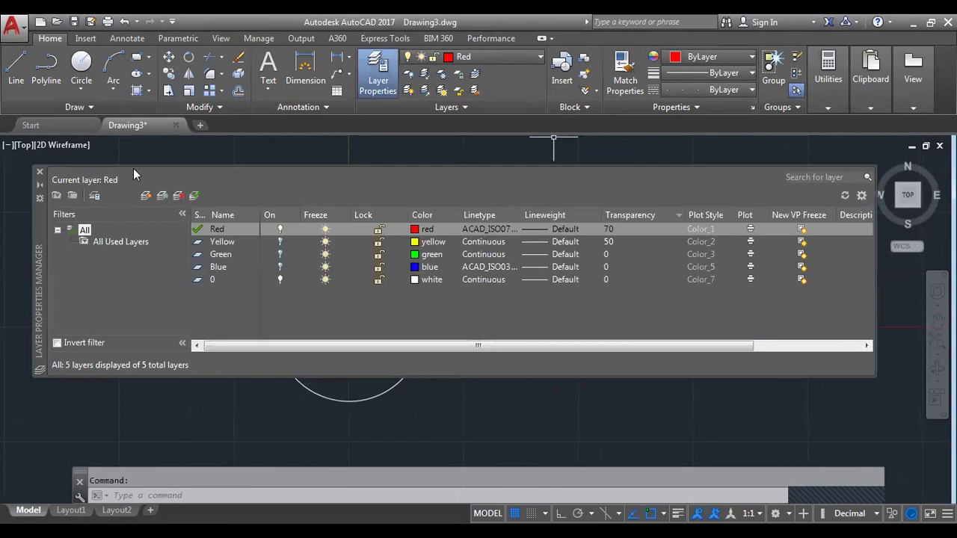
left_click(40, 171)
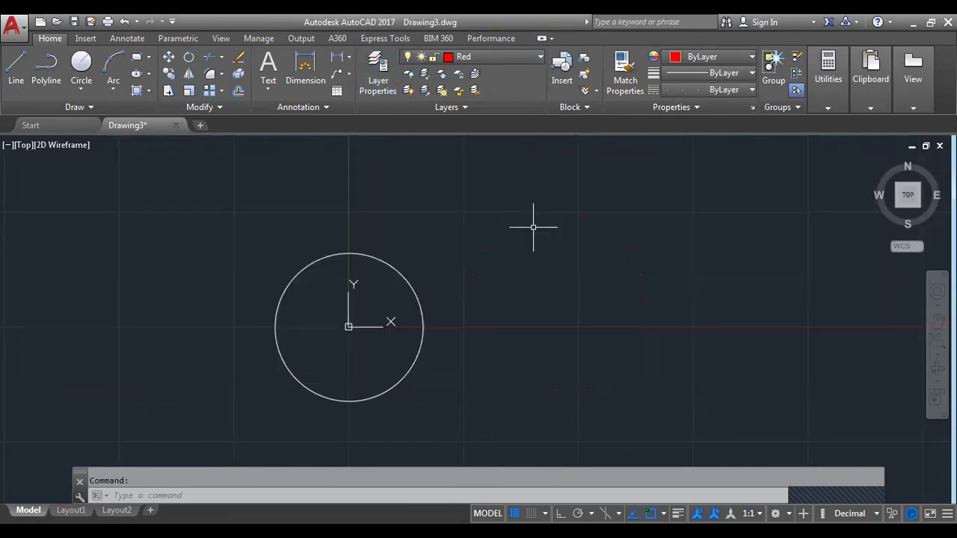
Set the Red layer's linetype to Continuous in the Layer Properties Manager and check the red circle.
type("la")
key("Return")
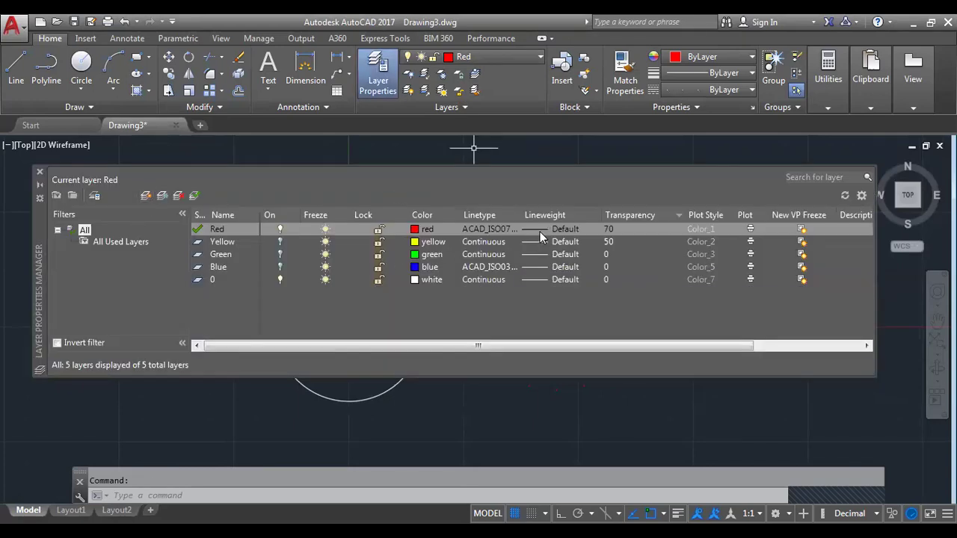
left_click(481, 229)
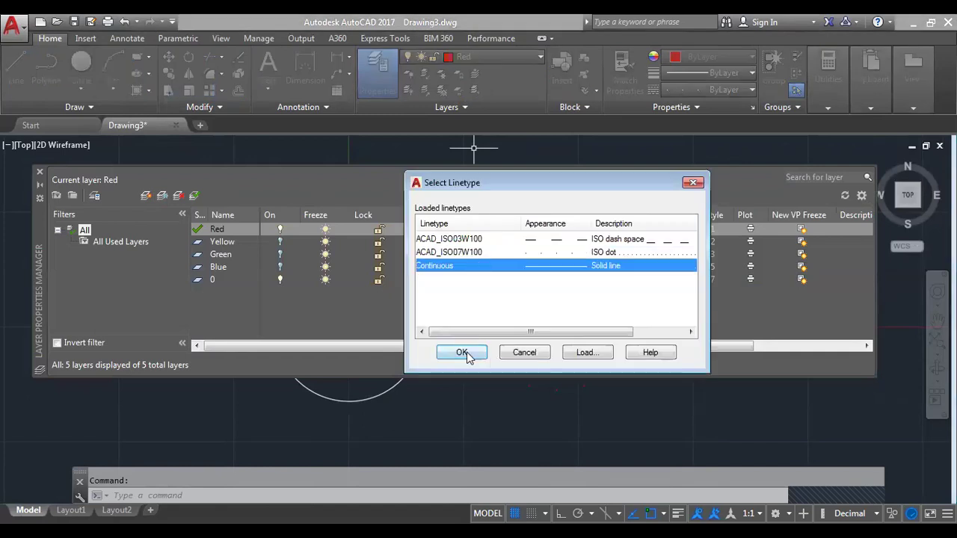
key("Return")
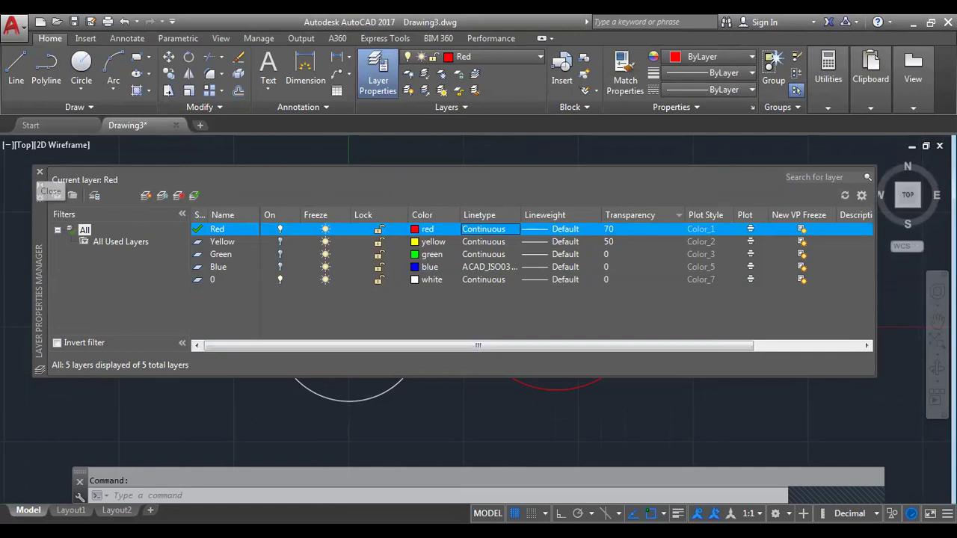
left_click(40, 172)
scroll(563, 277, "down", 2)
middle_click_drag(563, 277, 497, 281)
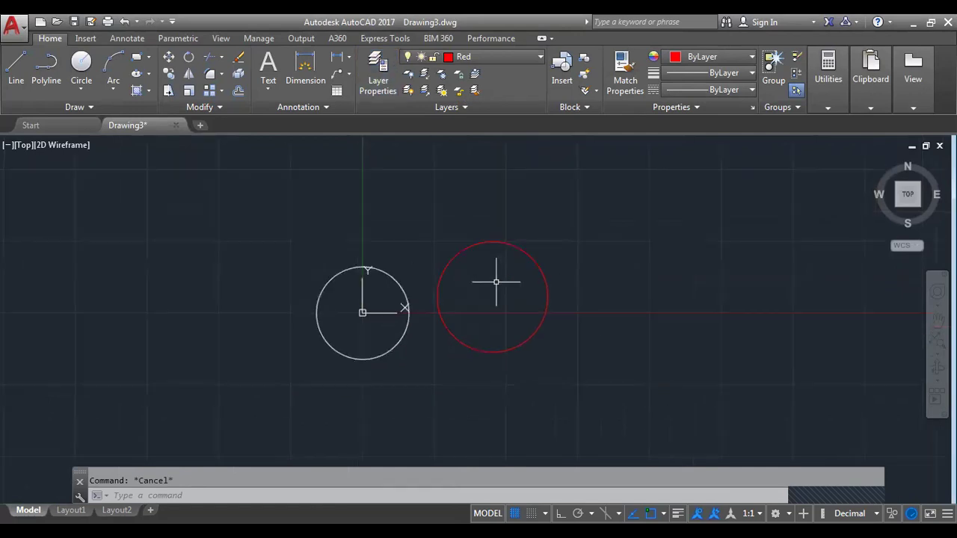
left_click(505, 244)
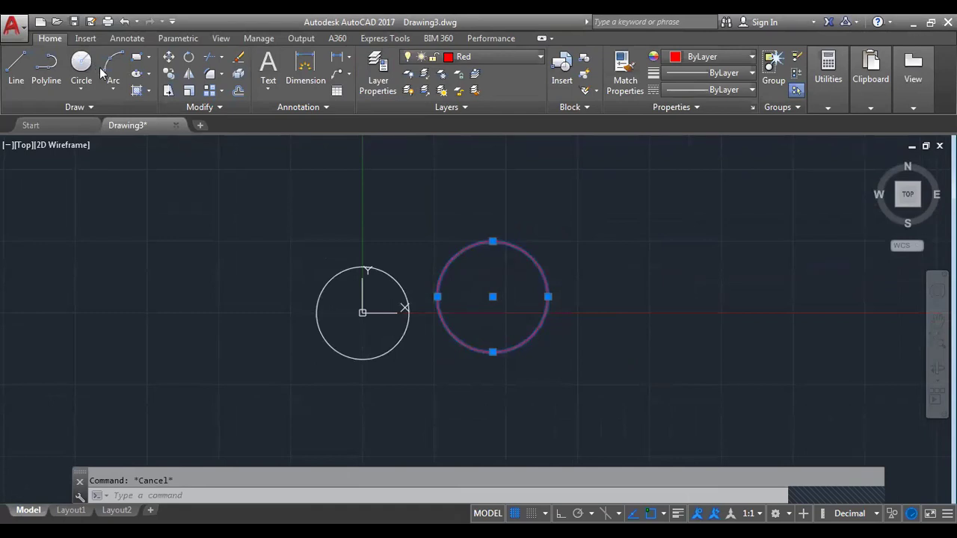
key("Escape")
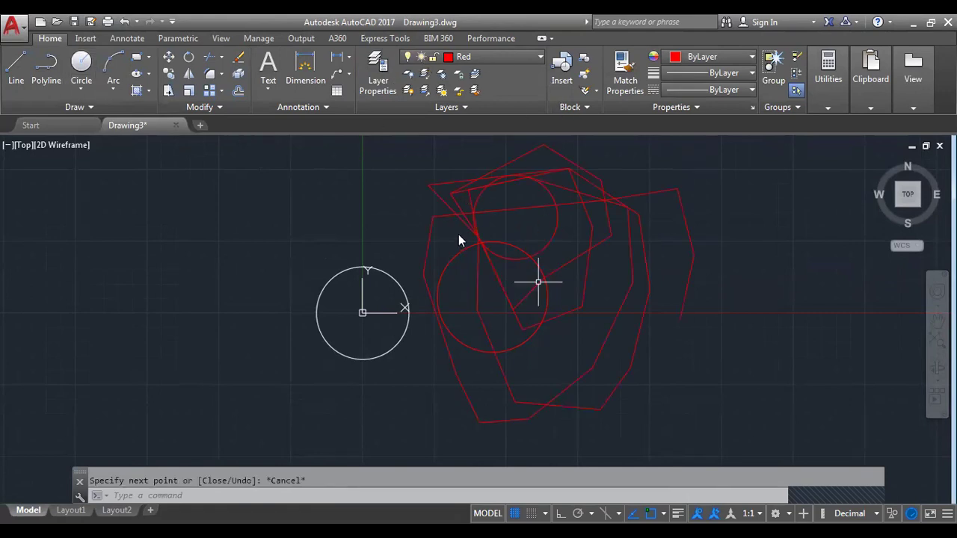
Set the Red layer's linetype to ACAD_ISO03W100 and inspect the red objects up close.
left_click(377, 72)
left_click(491, 230)
left_click(571, 240)
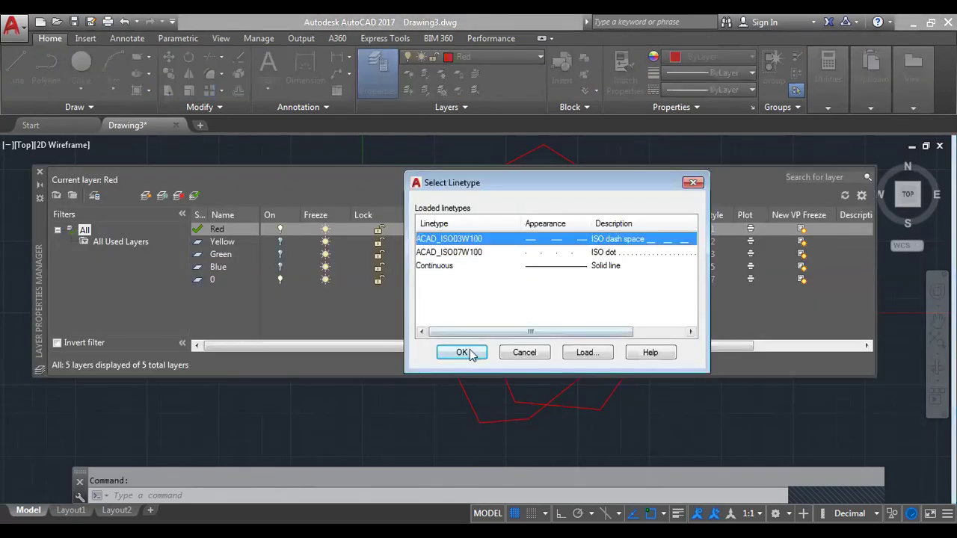
left_click(462, 352)
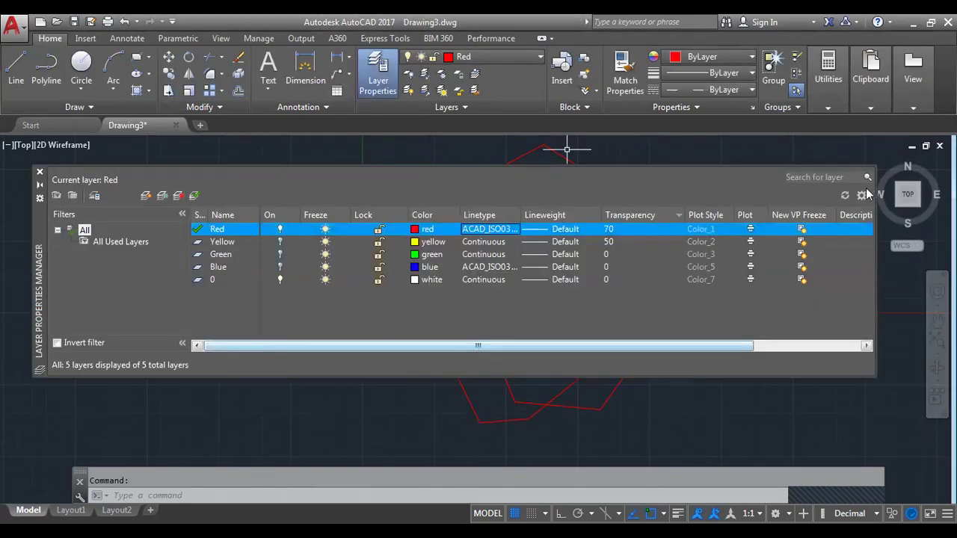
left_click(40, 173)
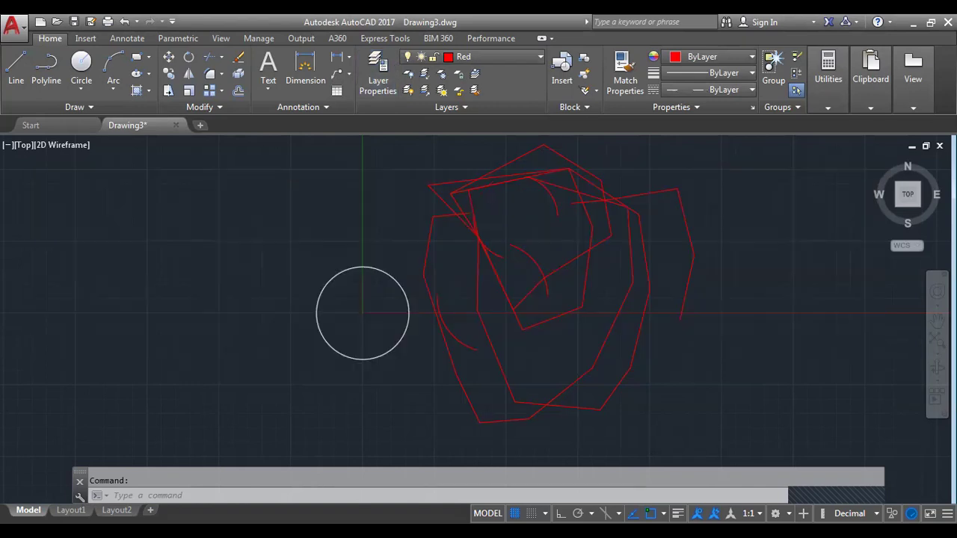
scroll(704, 285, "up", 4)
left_click(704, 285)
left_click(691, 295)
scroll(737, 265, "down", 2)
scroll(737, 265, "down", 2)
key("Escape")
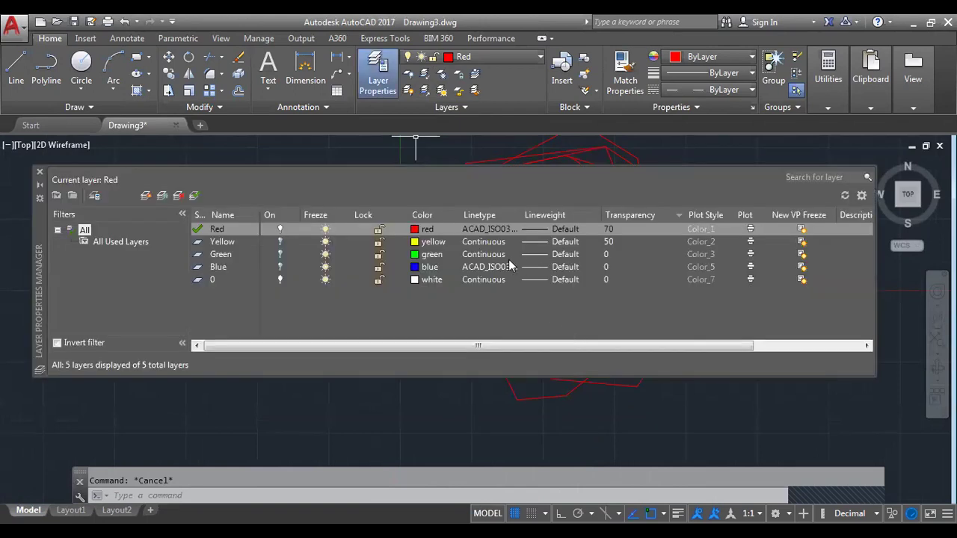
Load the ACAD_ISO02W100 linetype, but assign ACAD_ISO03W100 to the Red layer again and close the Layer Properties Manager.
left_click(486, 267)
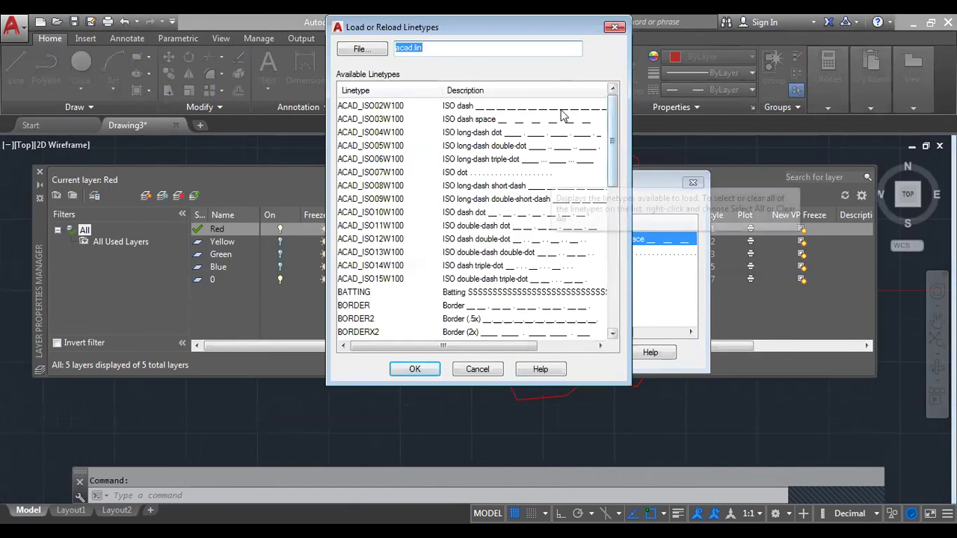
left_click(415, 366)
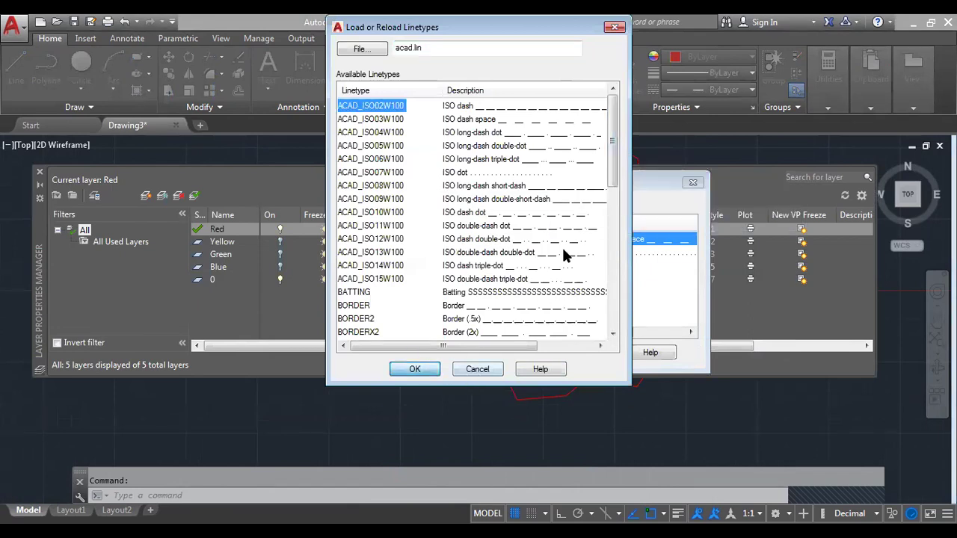
key("Return")
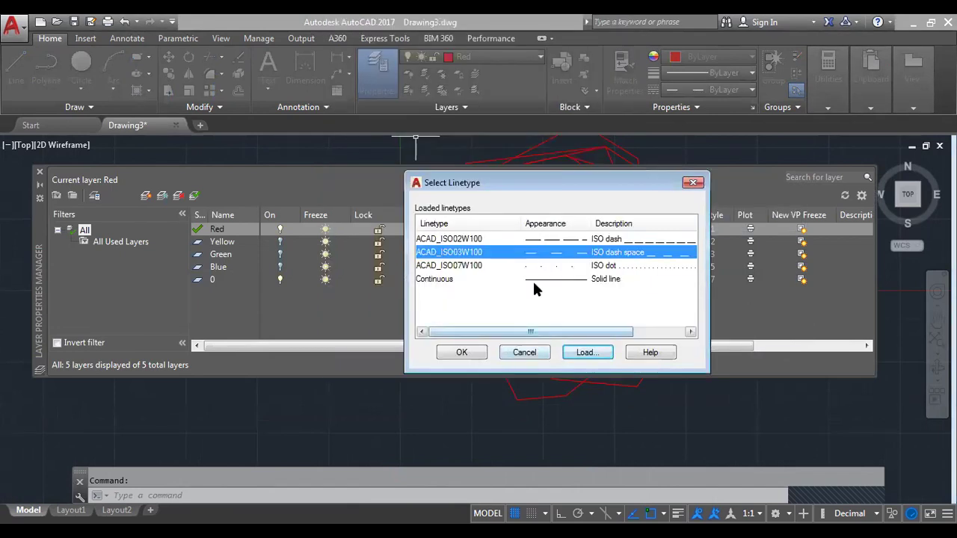
left_click(560, 239)
left_click(562, 253)
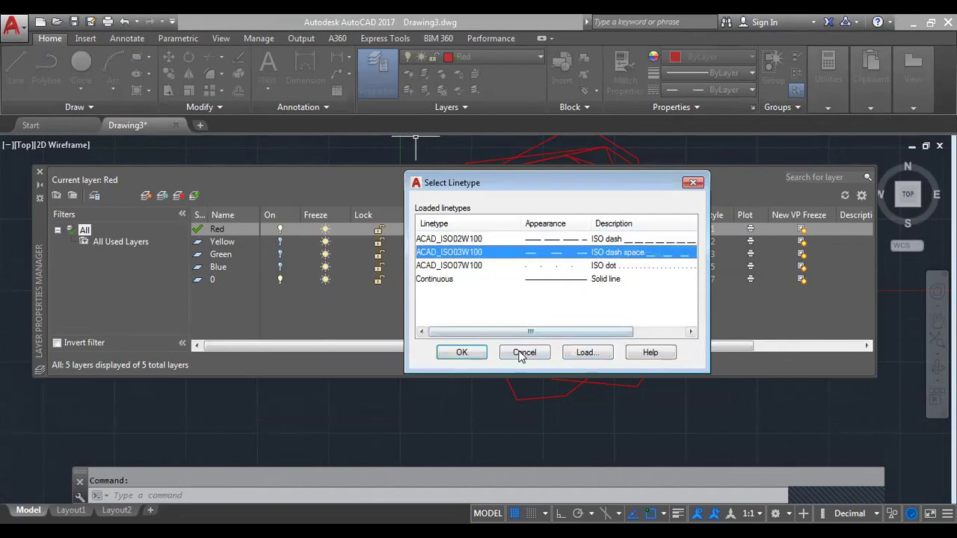
left_click(465, 361)
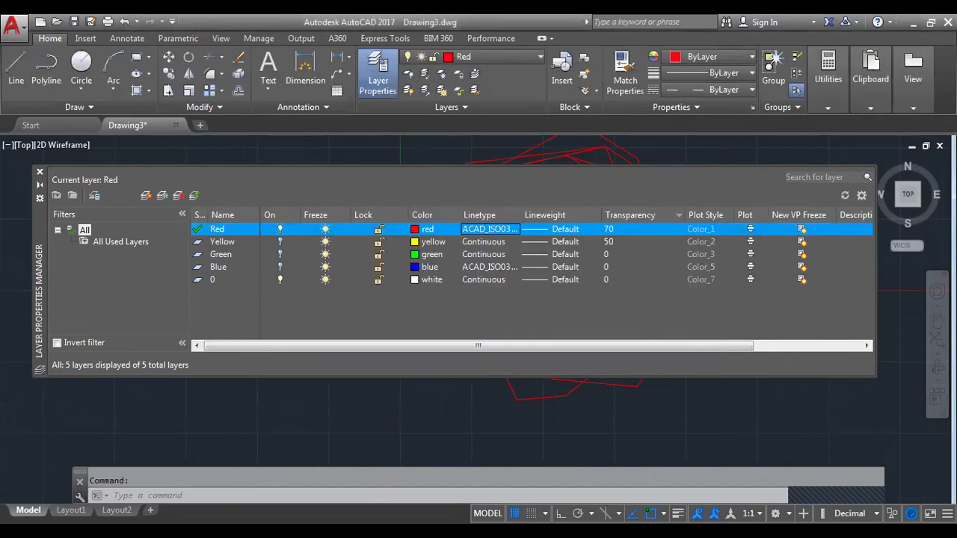
left_click(39, 173)
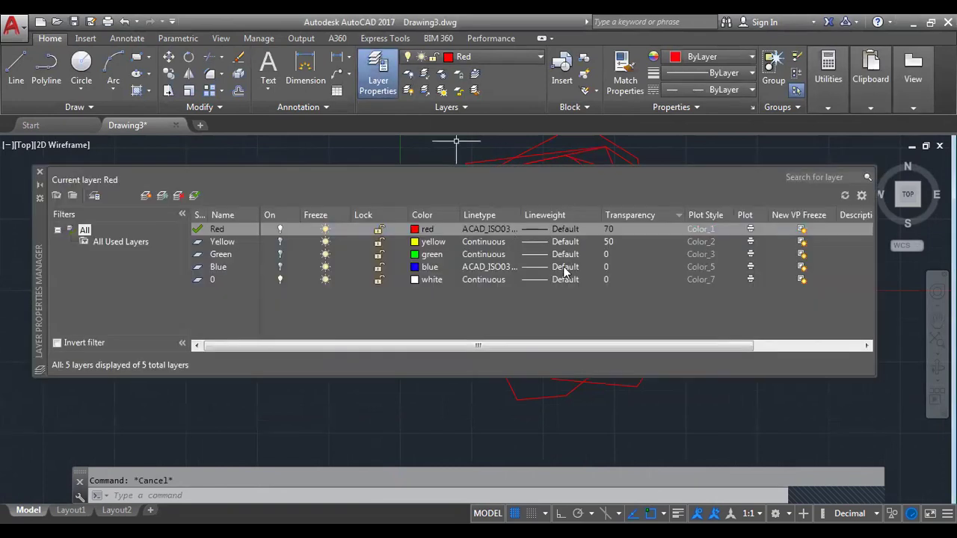
Load the BORDER2 linetype, assign it to the Red layer and inspect the red objects up close.
left_click(489, 228)
left_click(582, 353)
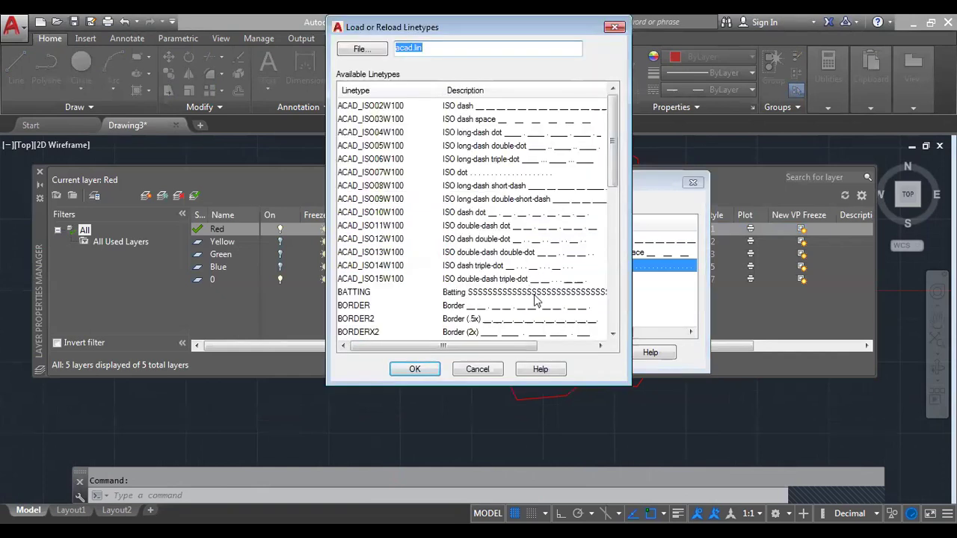
left_click(535, 293)
scroll(535, 296, "down", 1)
left_click(515, 280)
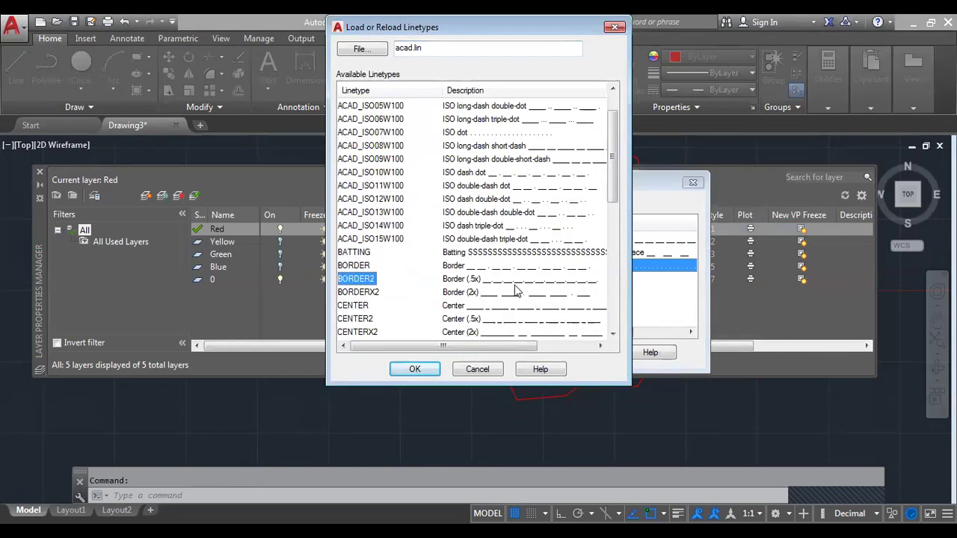
left_click(414, 369)
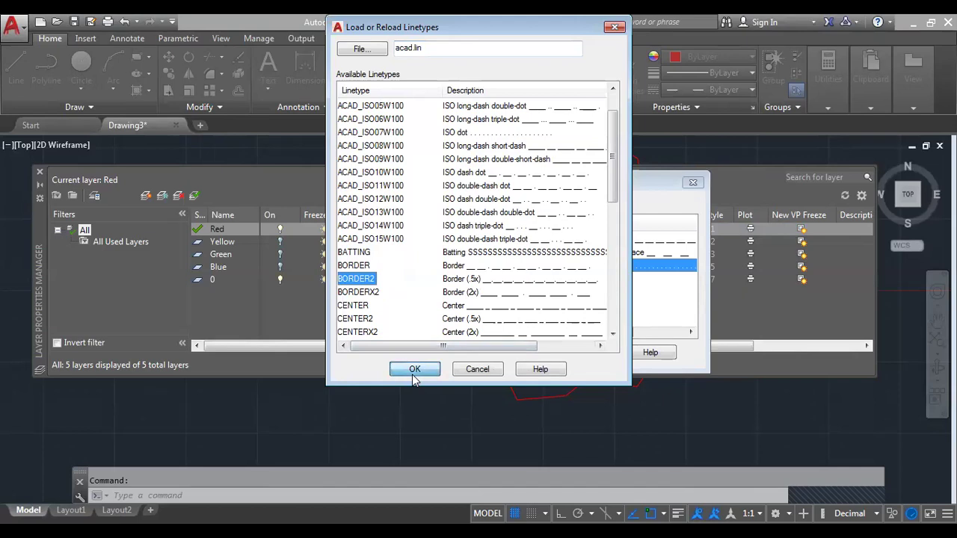
left_click(582, 281)
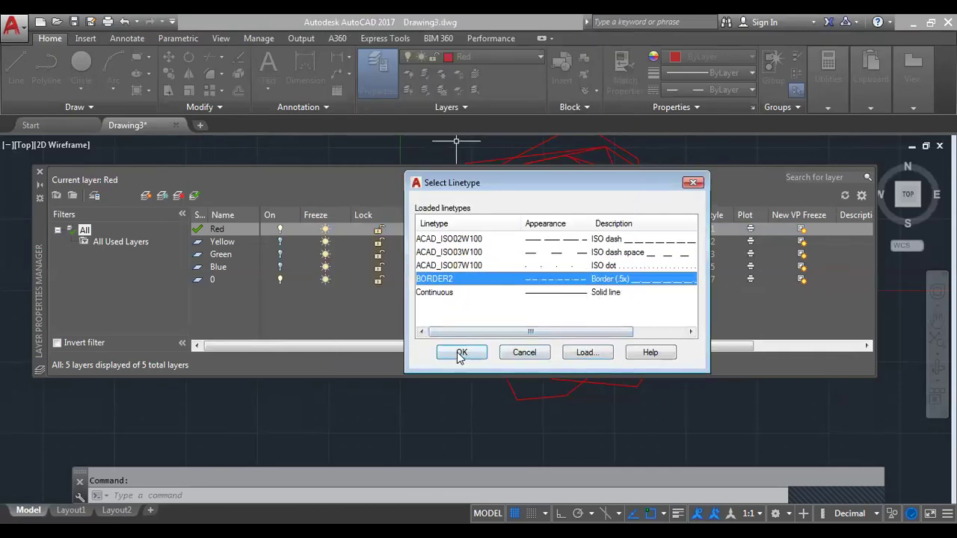
key("Return")
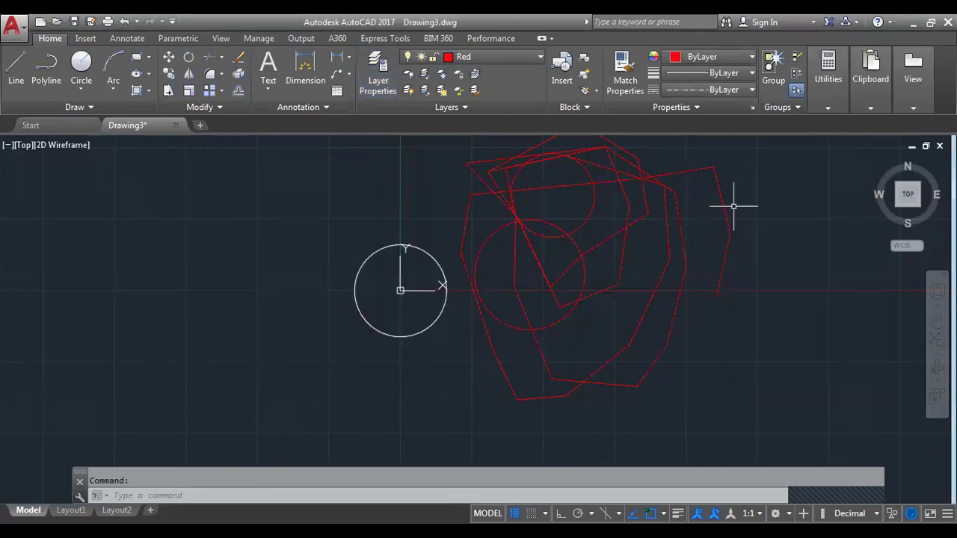
scroll(744, 202, "up", 2)
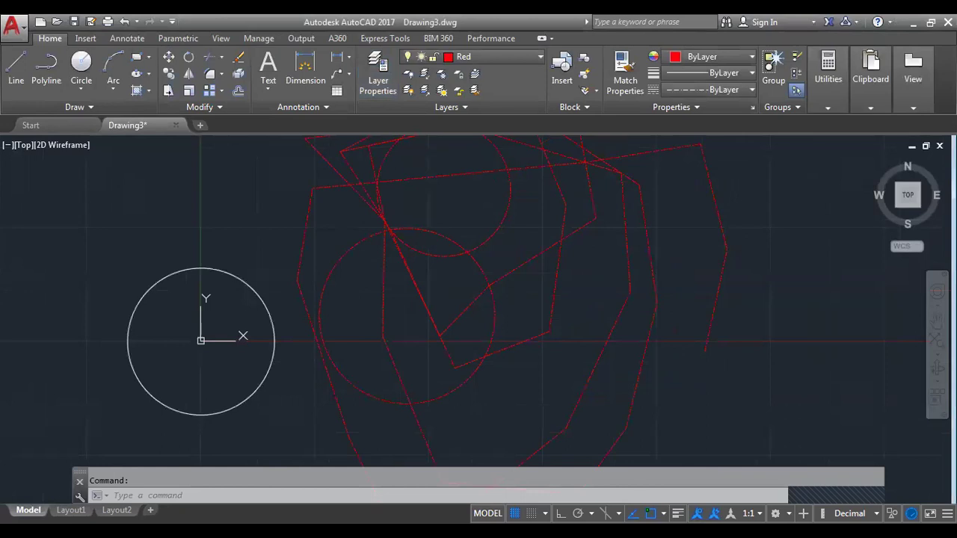
scroll(488, 231, "up", 3)
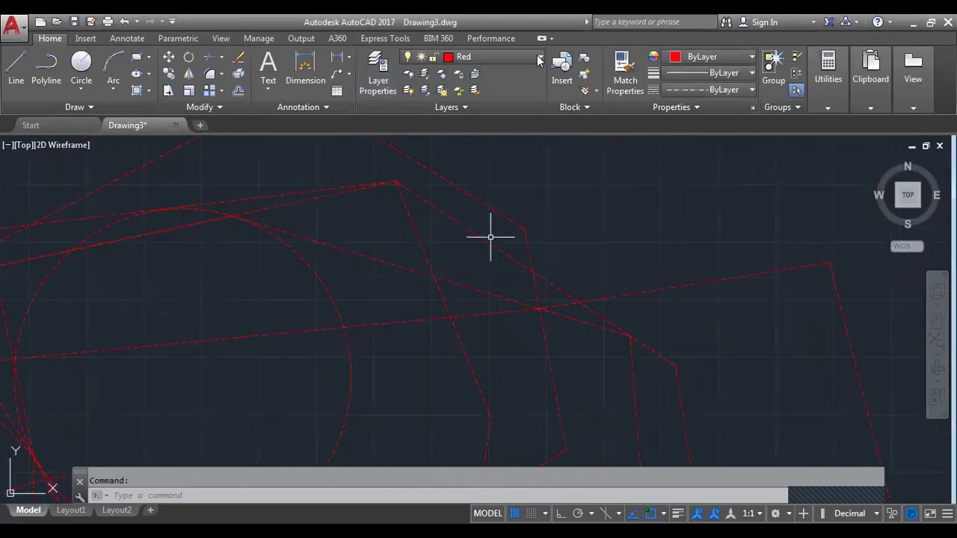
scroll(546, 252, "down", 5)
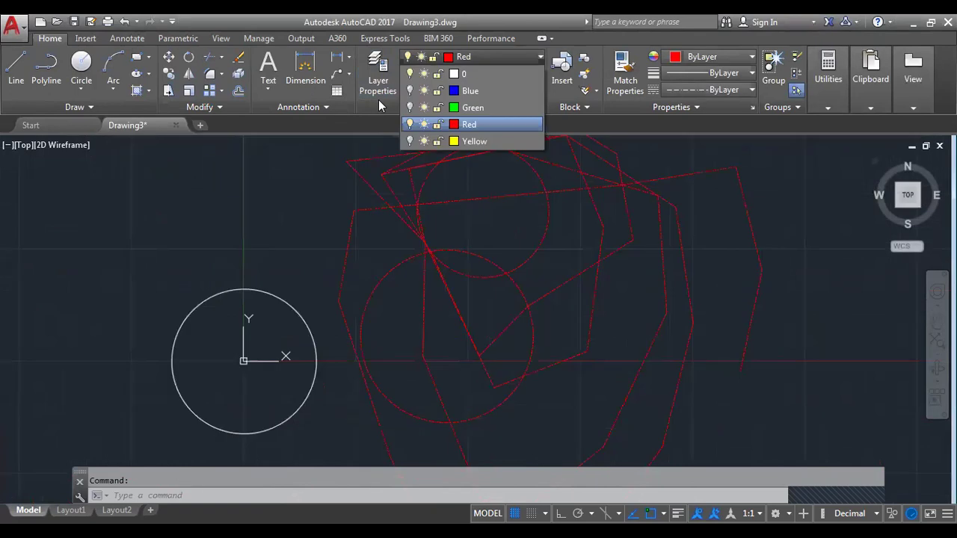
Lock the Red layer in the Layer Properties Manager and try to delete the red objects.
left_click(384, 90)
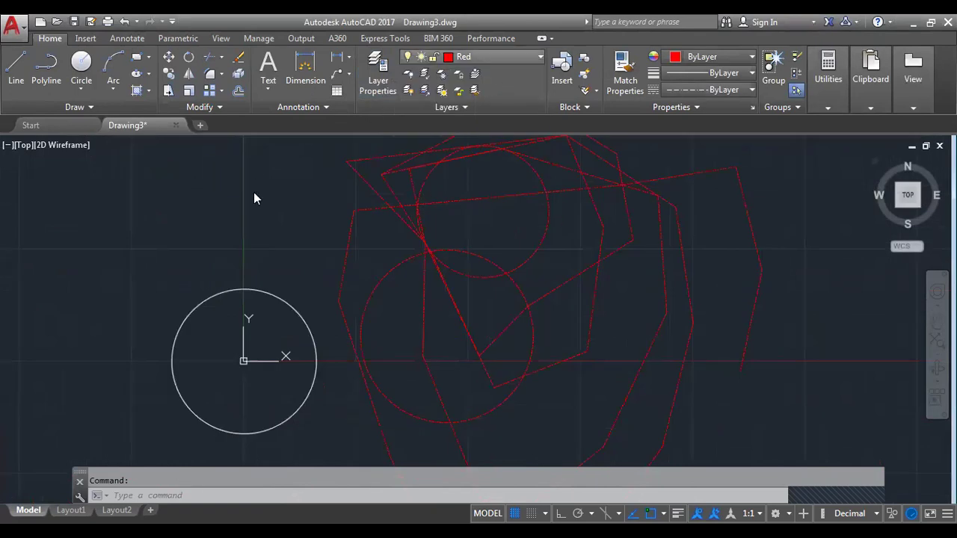
left_click(377, 75)
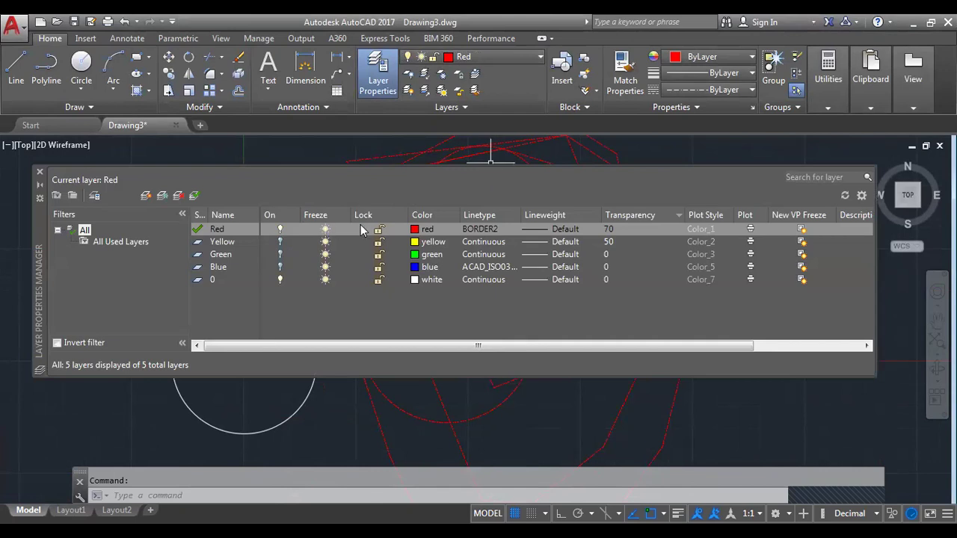
left_click(380, 229)
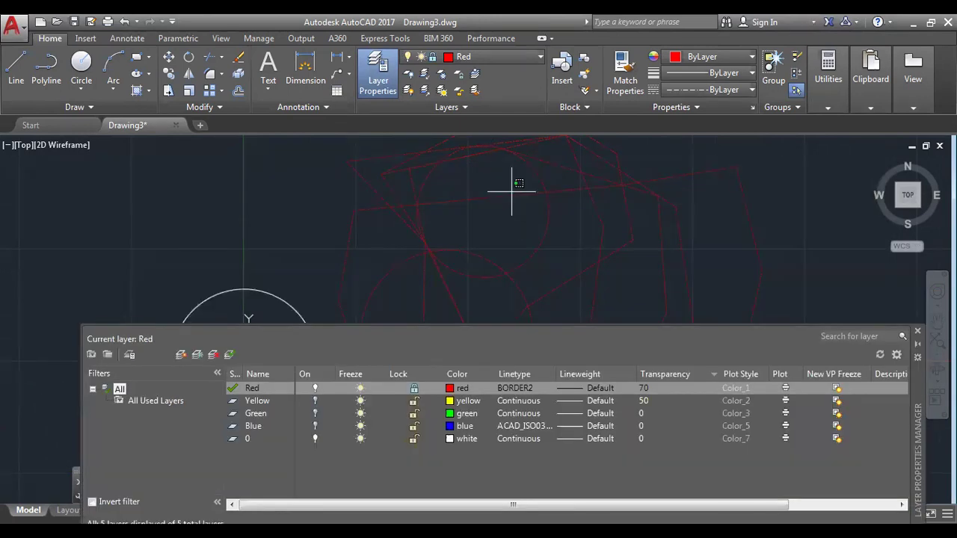
key("Delete")
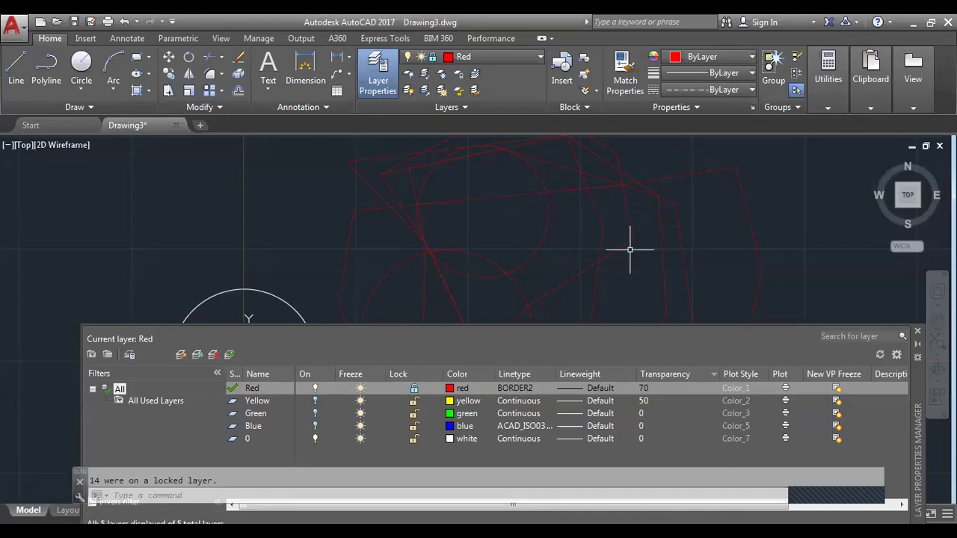
Try to select the objects on the locked Red layer with a crossing window.
scroll(613, 241, "down", 4)
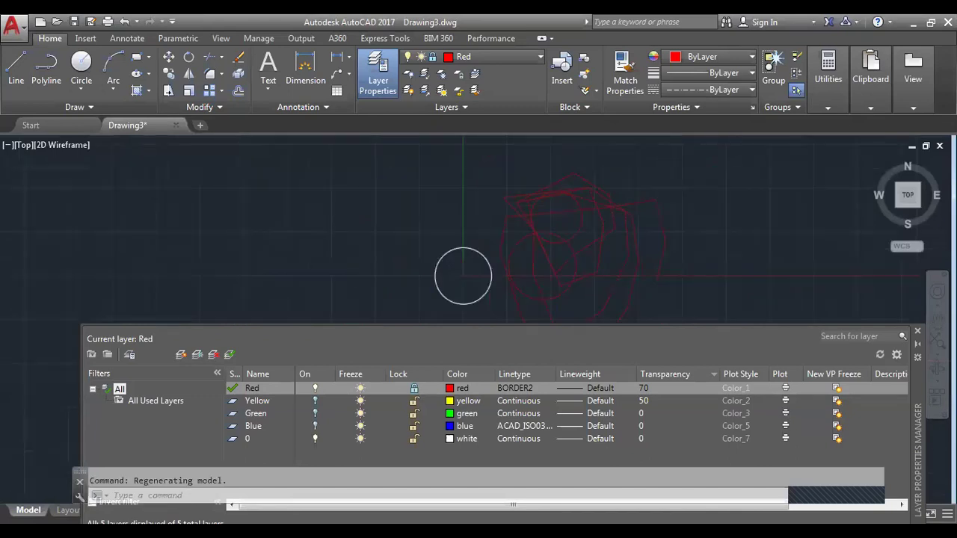
left_click(703, 267)
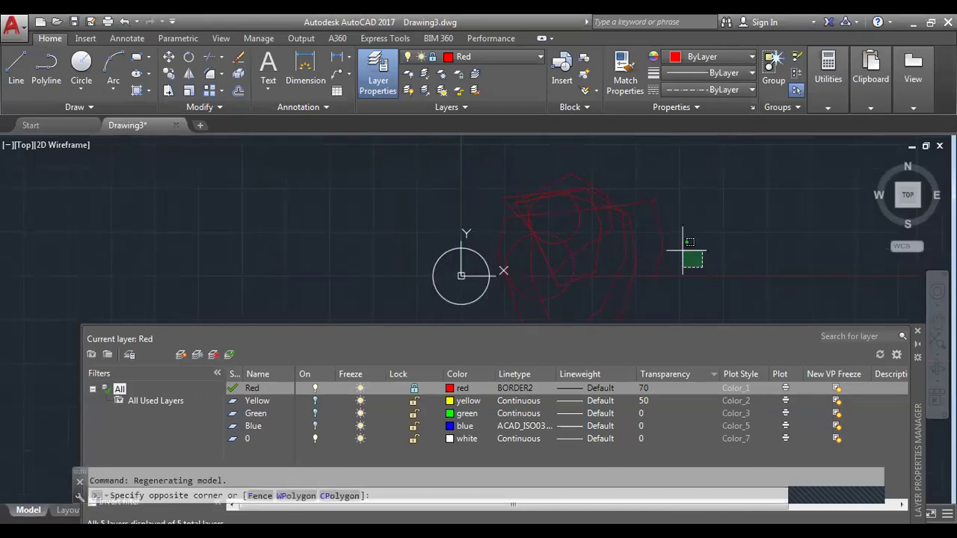
left_click(617, 204)
left_click(683, 267)
Select the white circle at the origin and move it by its center grip to a spot above and left of the origin.
left_click(492, 304)
left_click(482, 294)
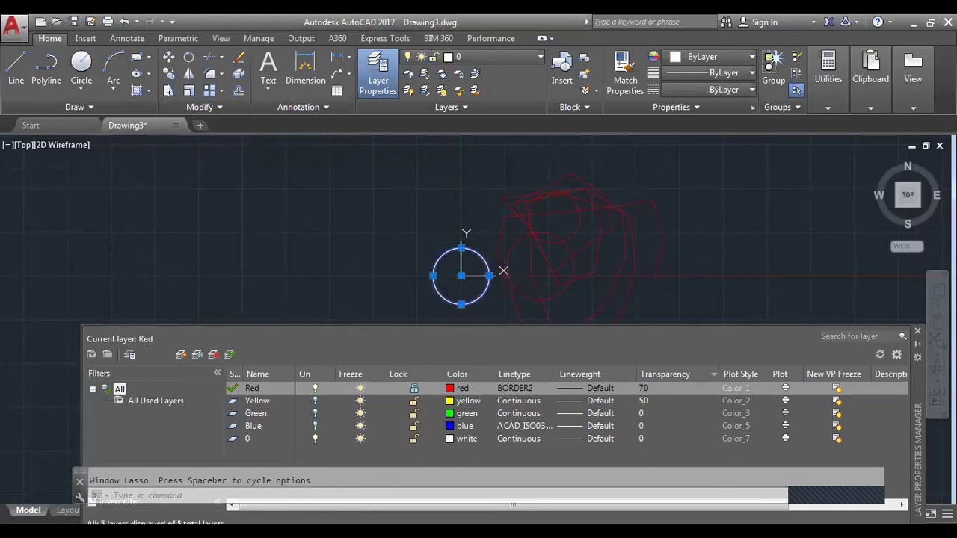
left_click_drag(462, 276, 367, 212)
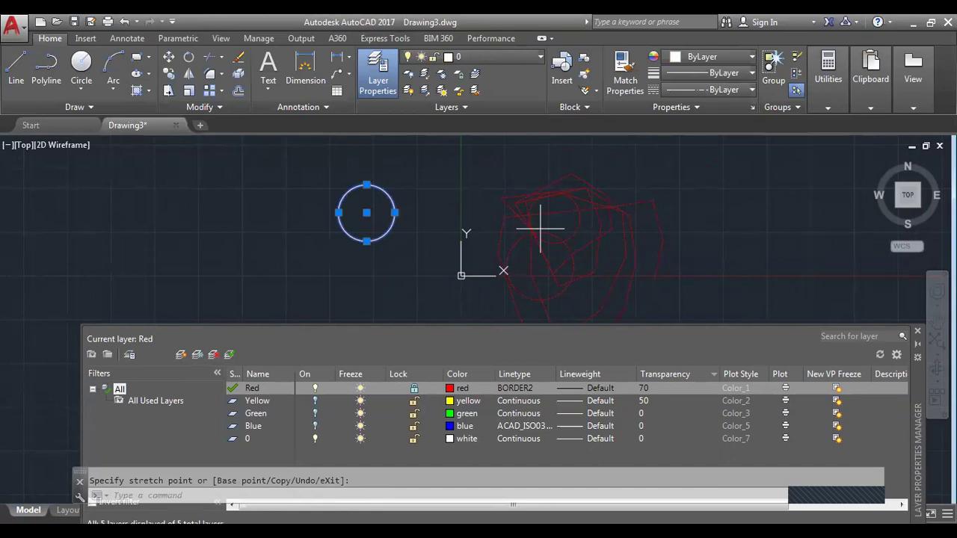
Clear the circle selection and toggle the Red layer's lock in the Layer Properties Manager to leave it unlocked.
key("Escape")
scroll(523, 220, "down", 5)
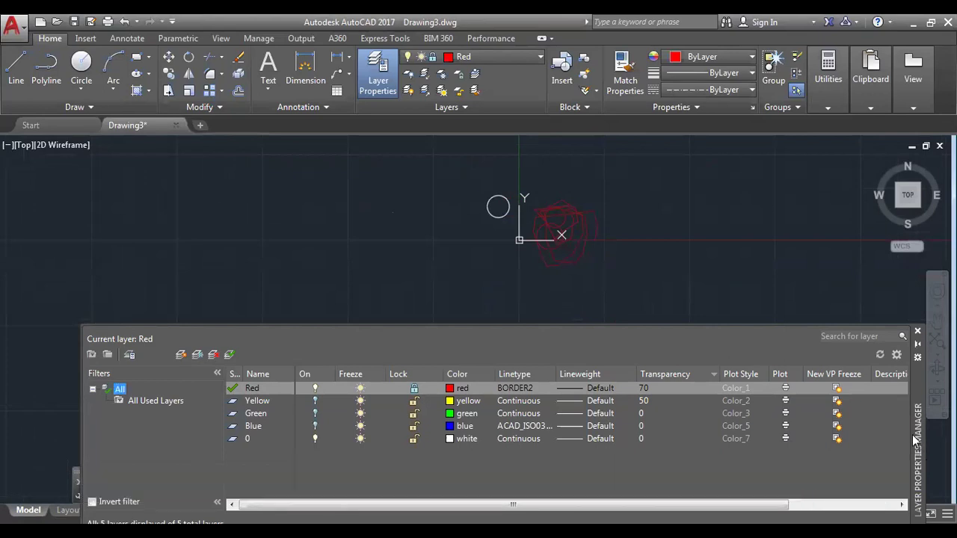
left_click(374, 340)
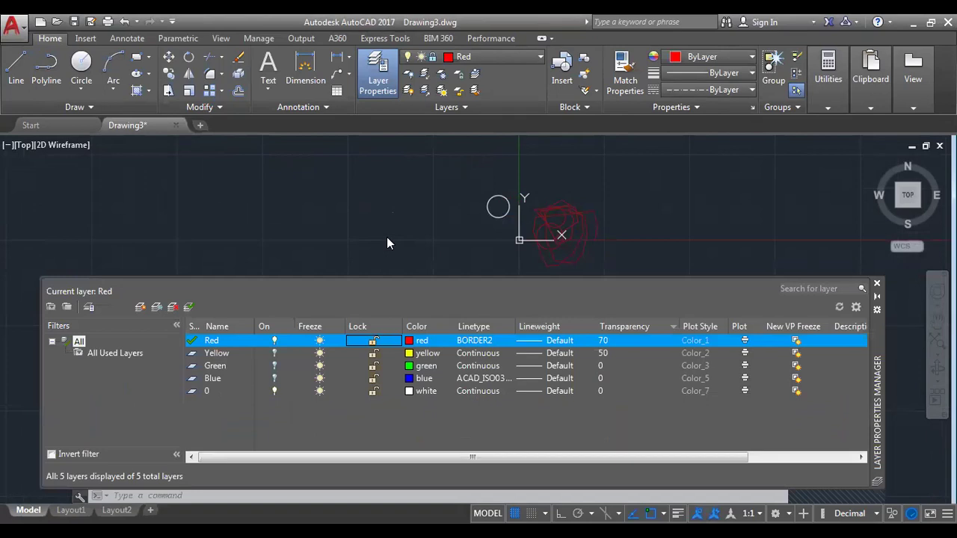
left_click(375, 340)
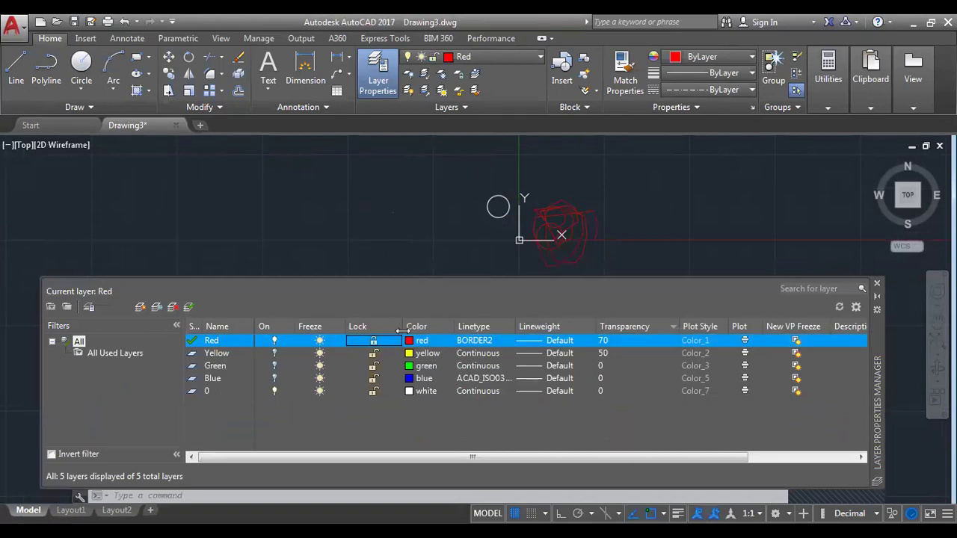
Set the Red layer's transparency to 0 and try to freeze and turn off this current layer.
left_click(603, 391)
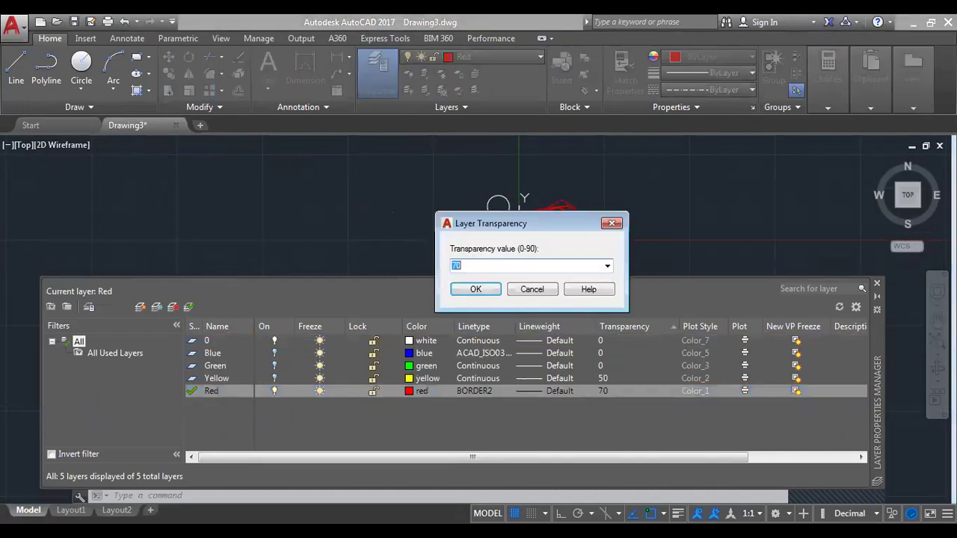
type("0")
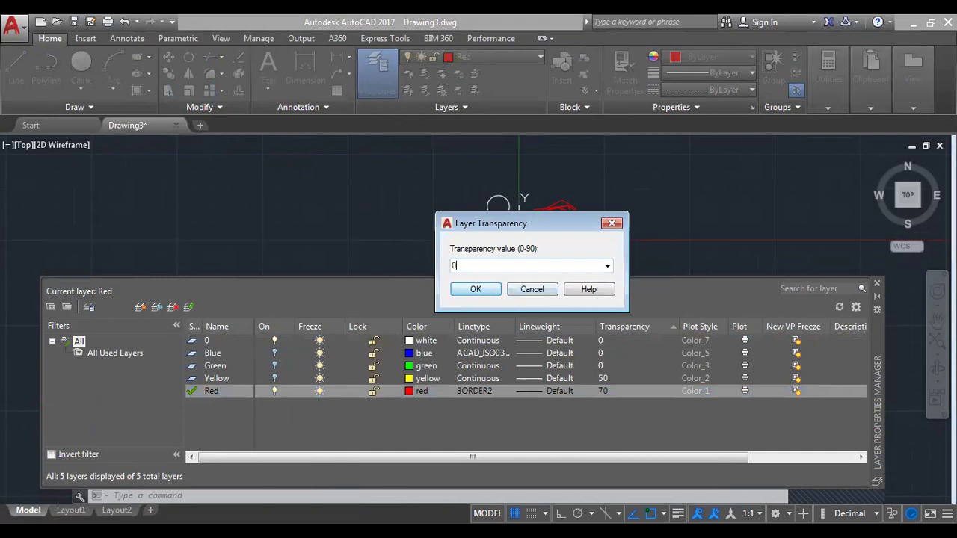
left_click(476, 289)
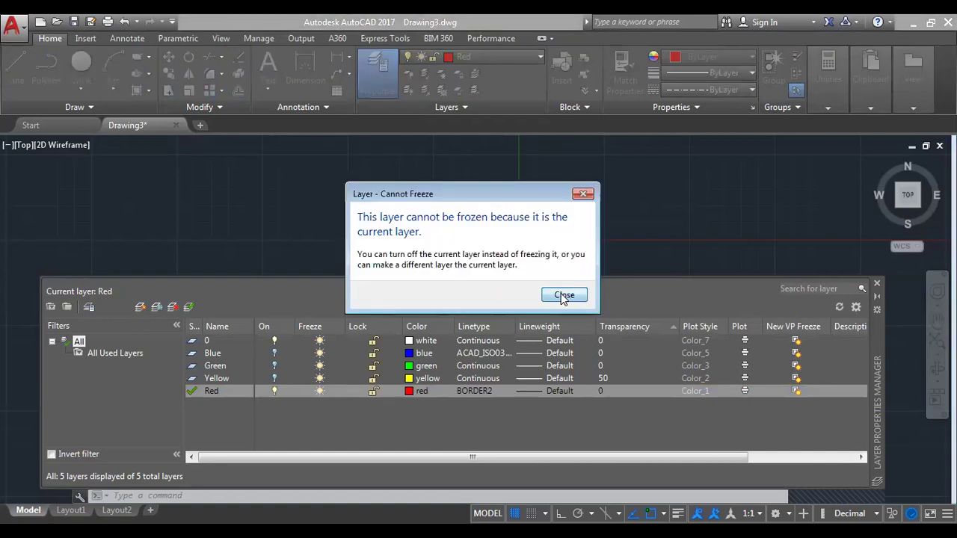
left_click(565, 293)
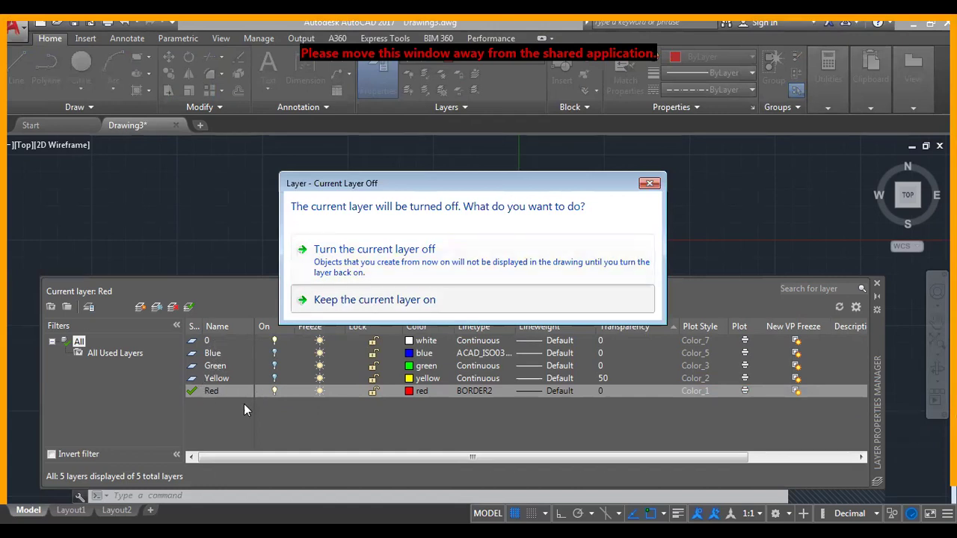
key("Return")
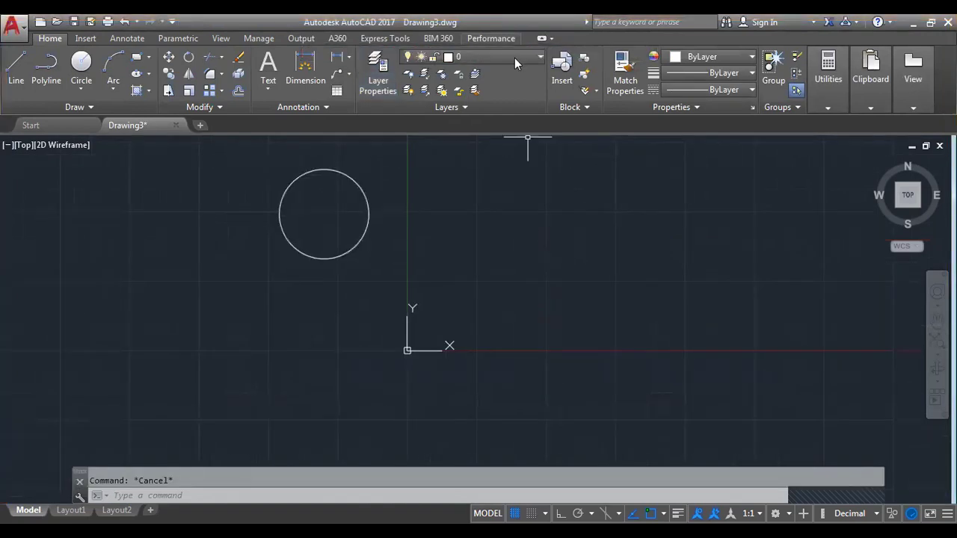
Toggle the Red layer's visibility off and on several times, leaving the layer turned on.
left_click(514, 57)
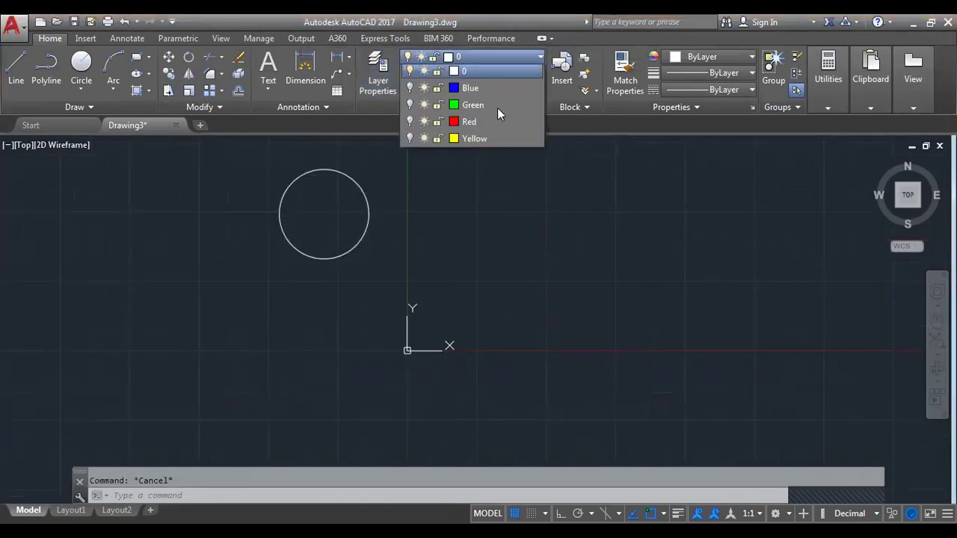
left_click(491, 59)
left_click(490, 59)
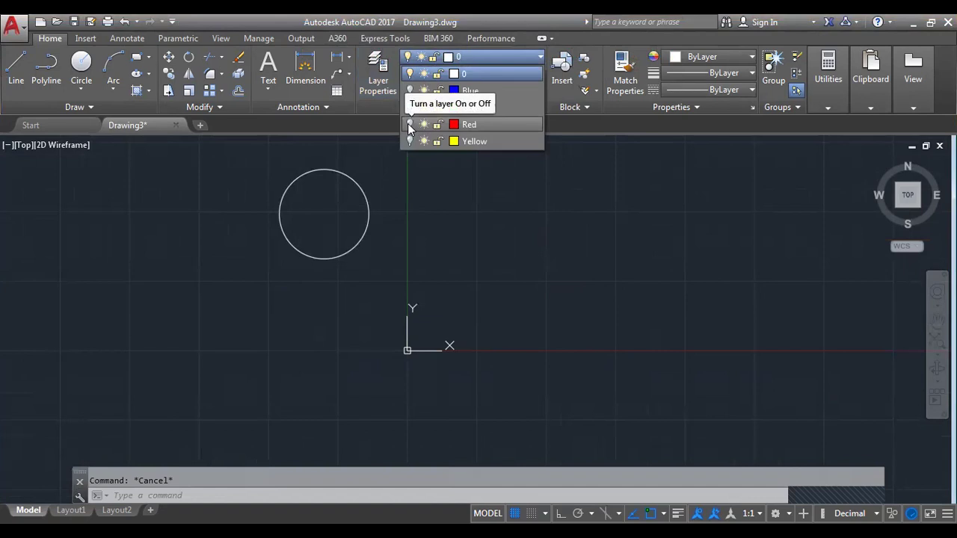
left_click(409, 125)
left_click(410, 125)
left_click(410, 126)
left_click(410, 126)
left_click(410, 125)
left_click(410, 126)
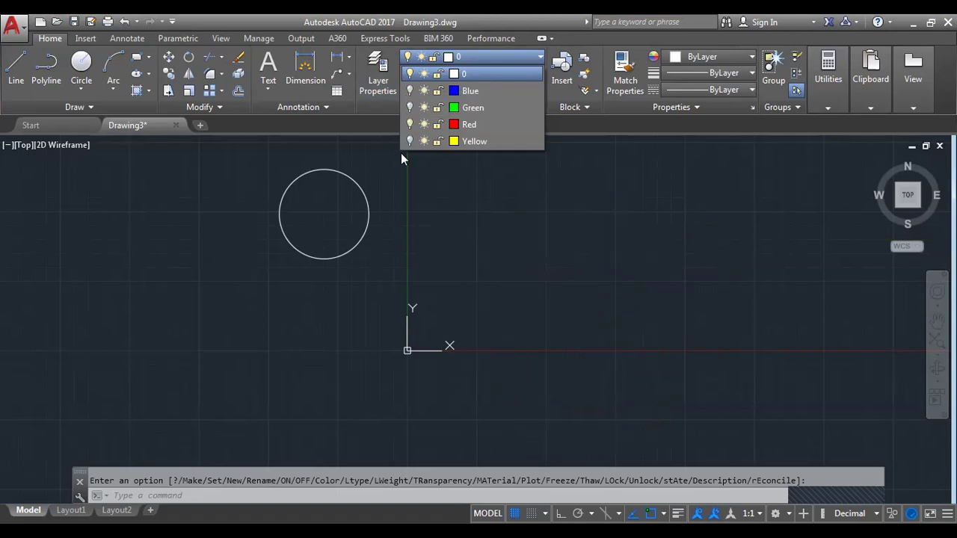
left_click(409, 125)
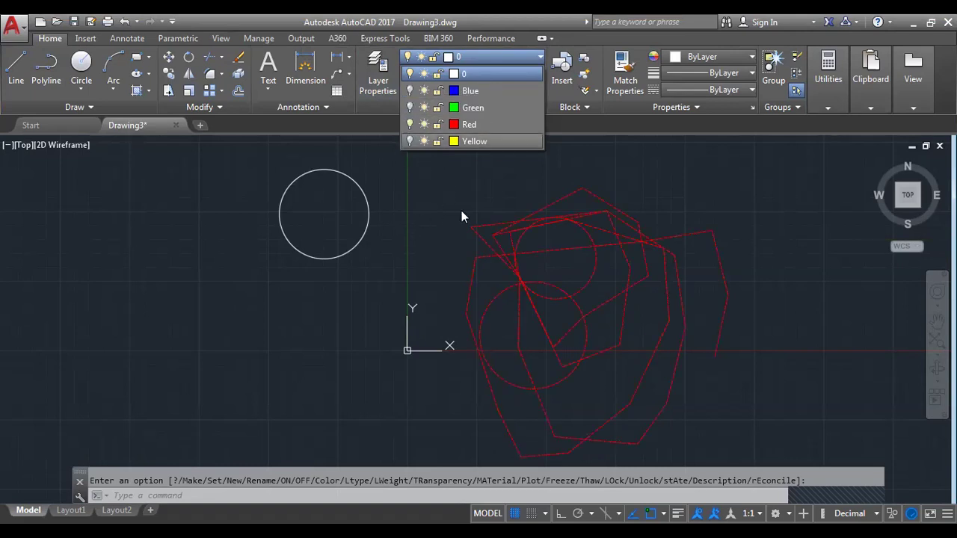
left_click(424, 207)
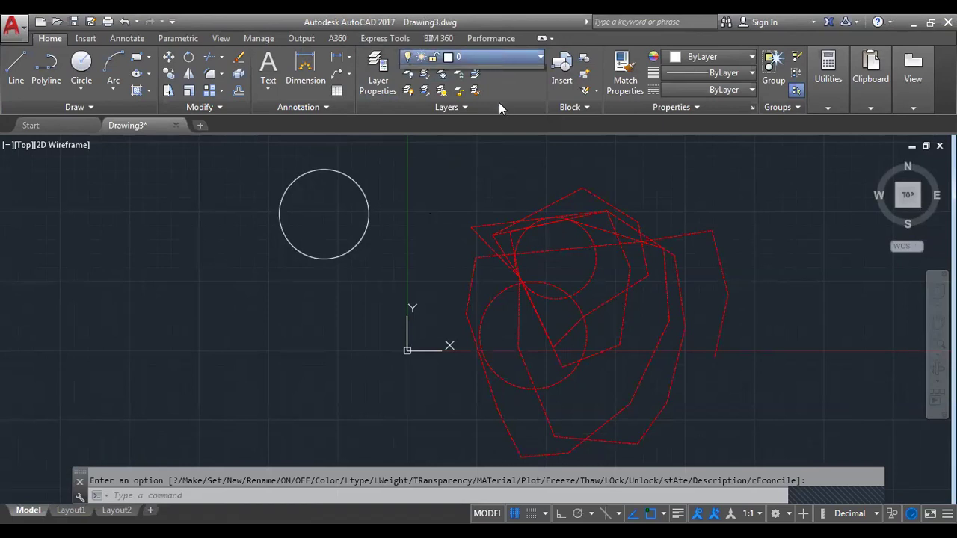
Make the Green layer current and choose to keep the current layer on.
left_click(500, 54)
left_click(498, 106)
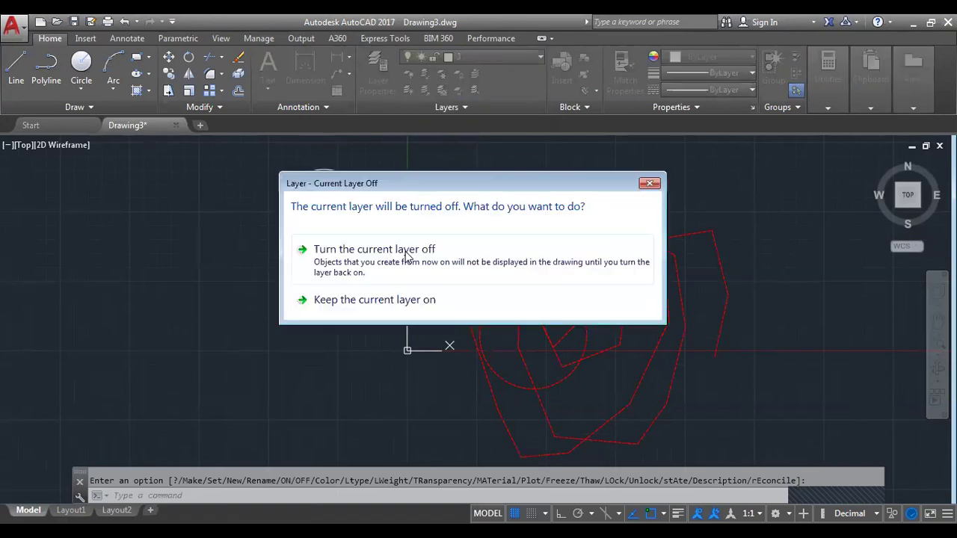
left_click(427, 302)
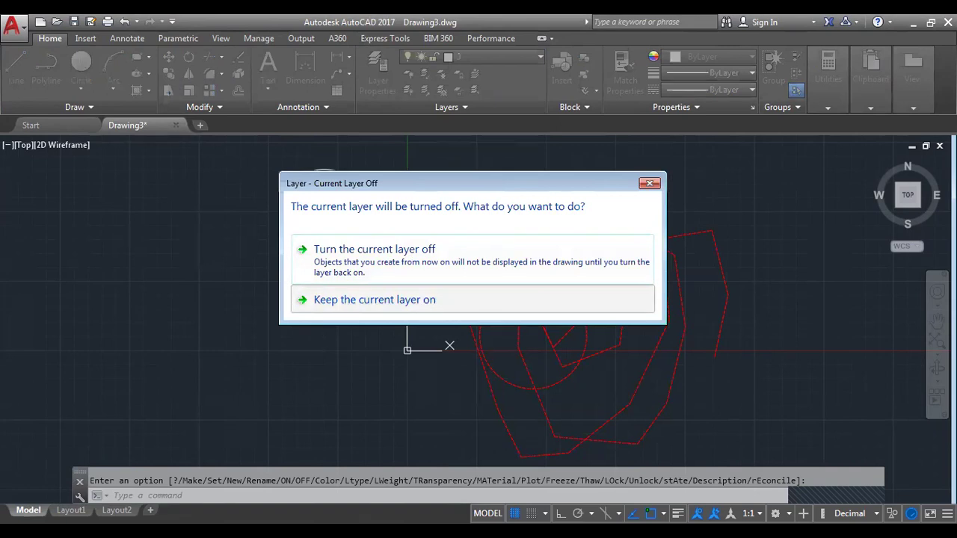
left_click(714, 216)
left_click(557, 305)
key("Escape")
Check the layer states in the Layer Properties Manager and close it.
left_click(471, 56)
left_click(380, 70)
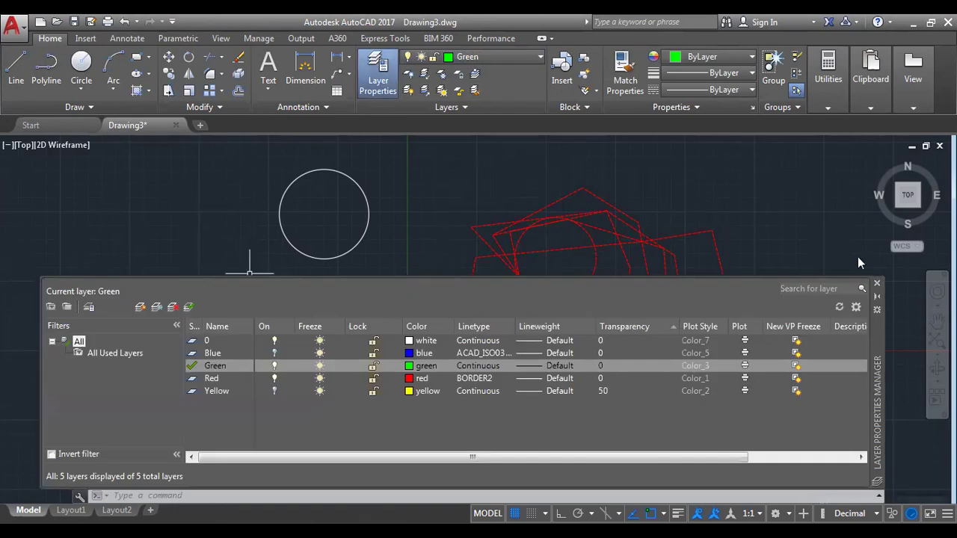
left_click_drag(484, 249, 855, 299)
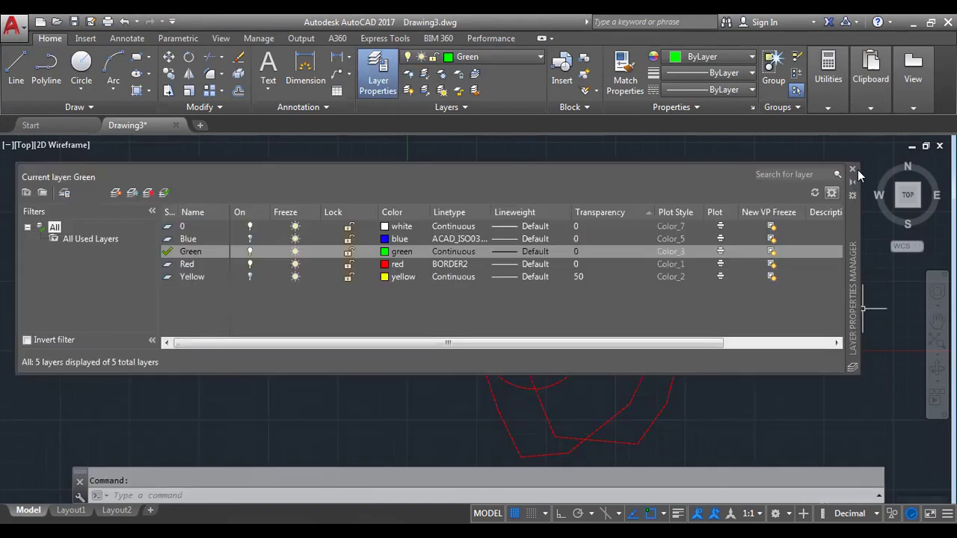
left_click(852, 169)
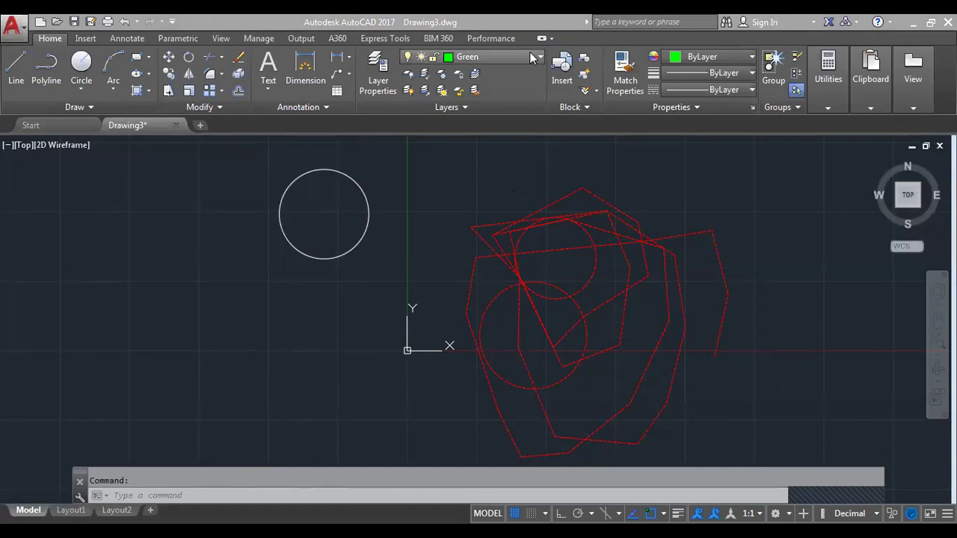
Draw two overlapping rectangles and a circle on the Green layer, below and to the left of the white circle.
left_click(468, 58)
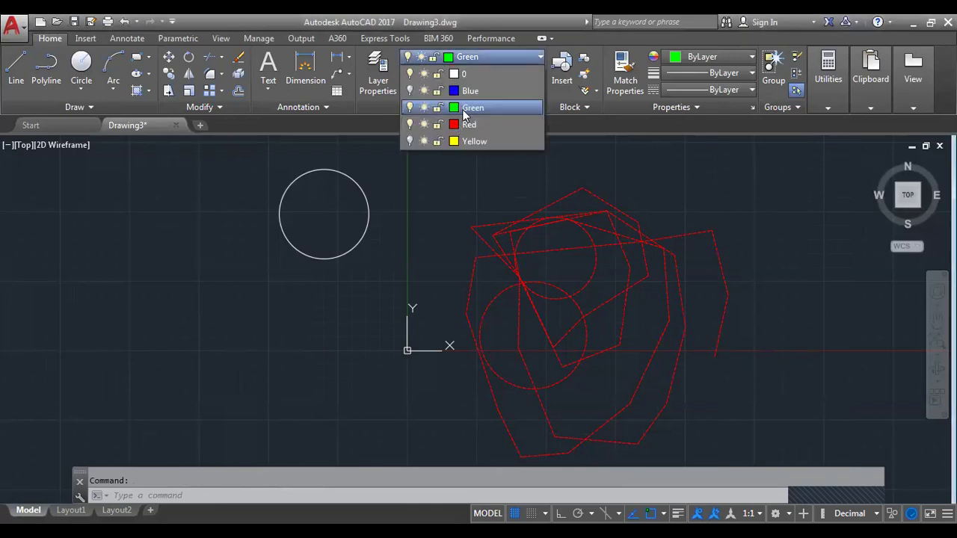
left_click(11, 68)
left_click(136, 58)
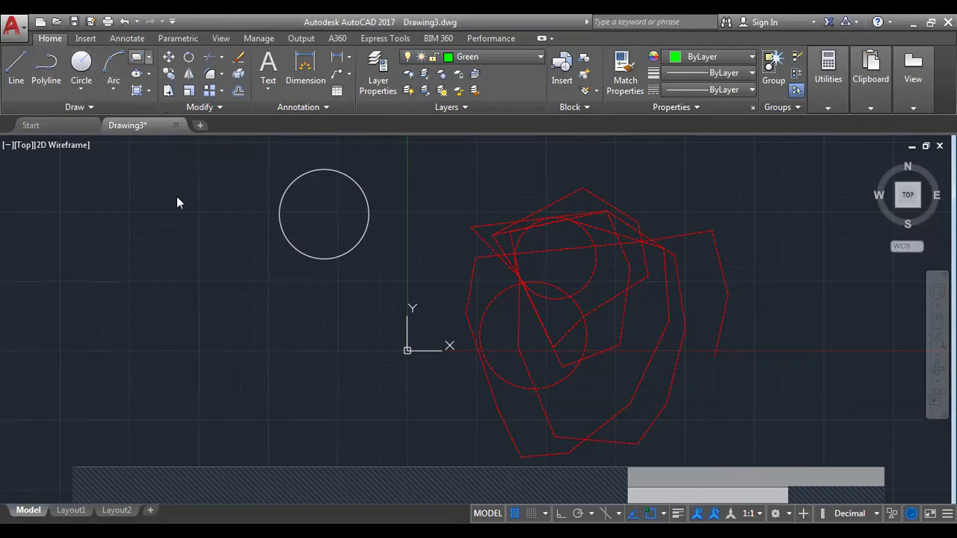
left_click(177, 302)
left_click(303, 390)
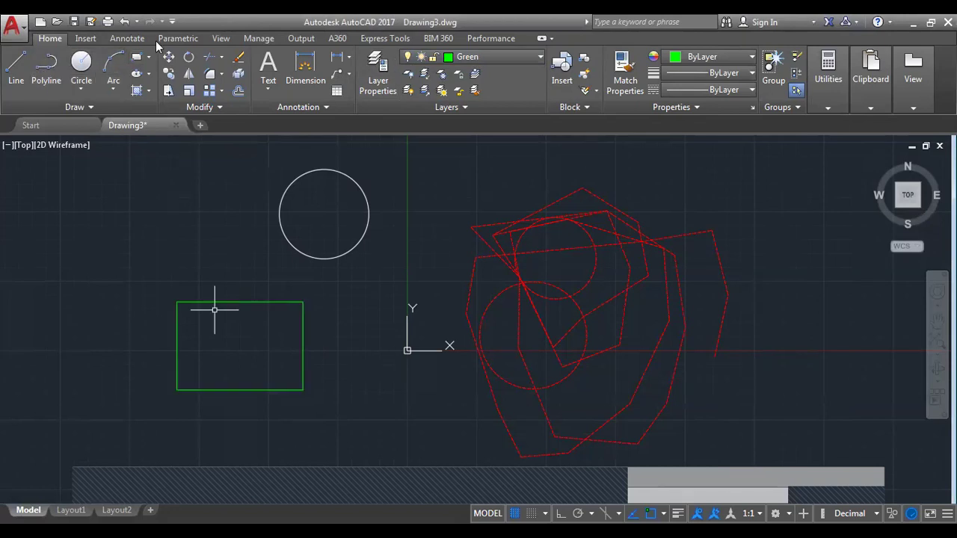
left_click(137, 73)
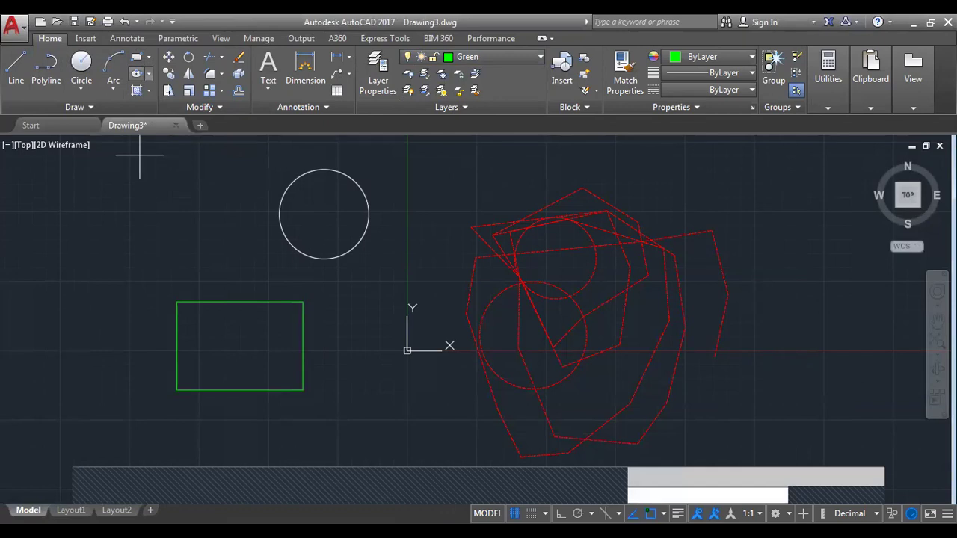
left_click(128, 260)
left_click(226, 357)
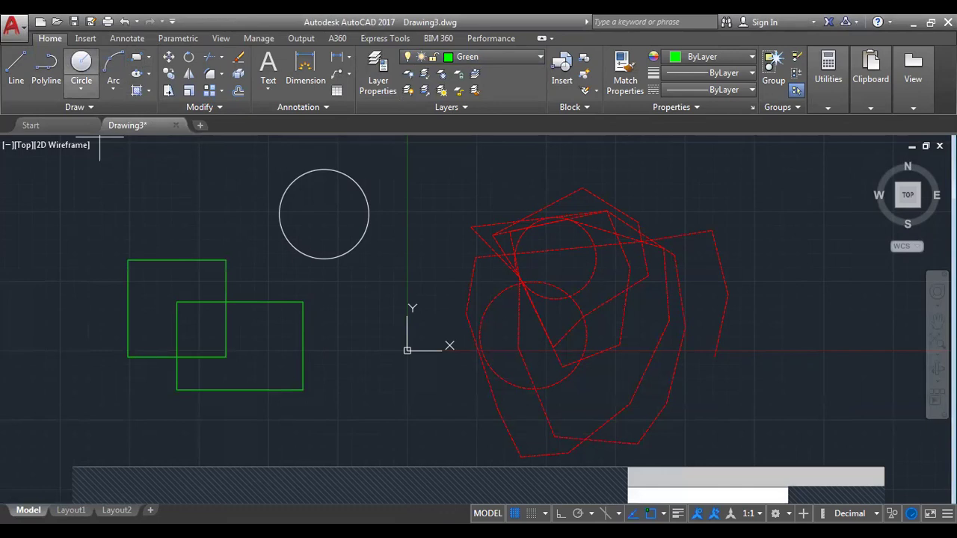
left_click(159, 299)
left_click(186, 269)
Set the Red layer's colour to green and its linetype to Continuous.
middle_click_drag(351, 265, 417, 334)
left_click(377, 72)
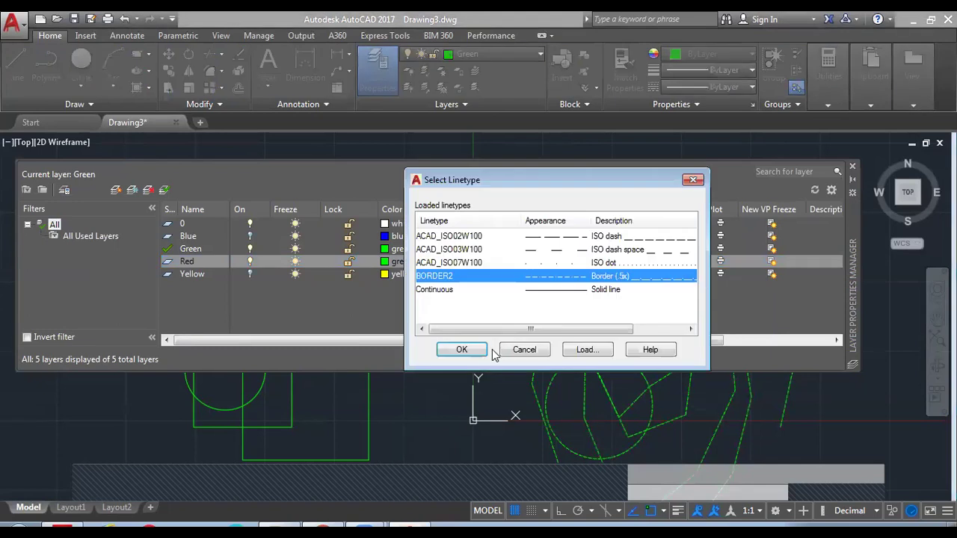
left_click(588, 289)
key("Return")
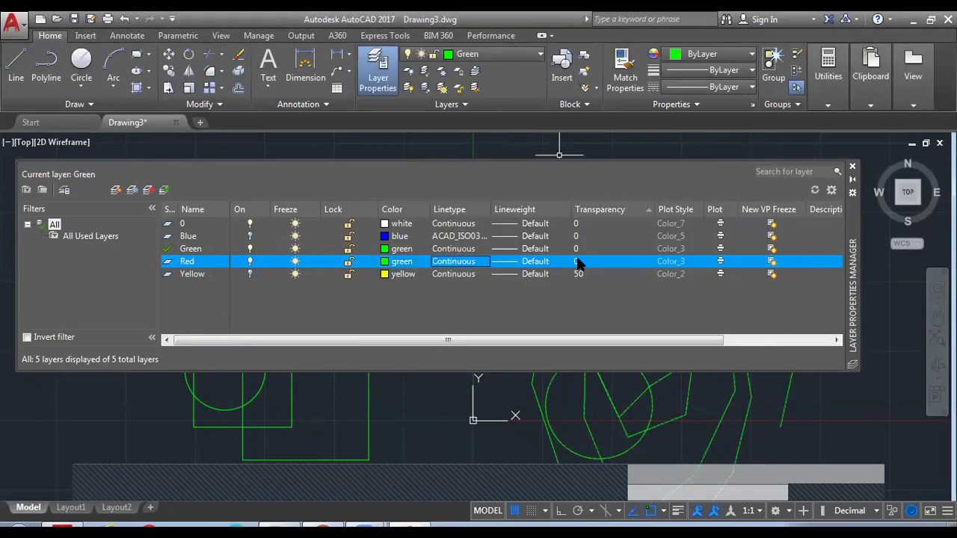
Set the Red layer's transparency to 70 in the Layer Properties Manager.
left_click(576, 261)
type("70")
left_click(476, 288)
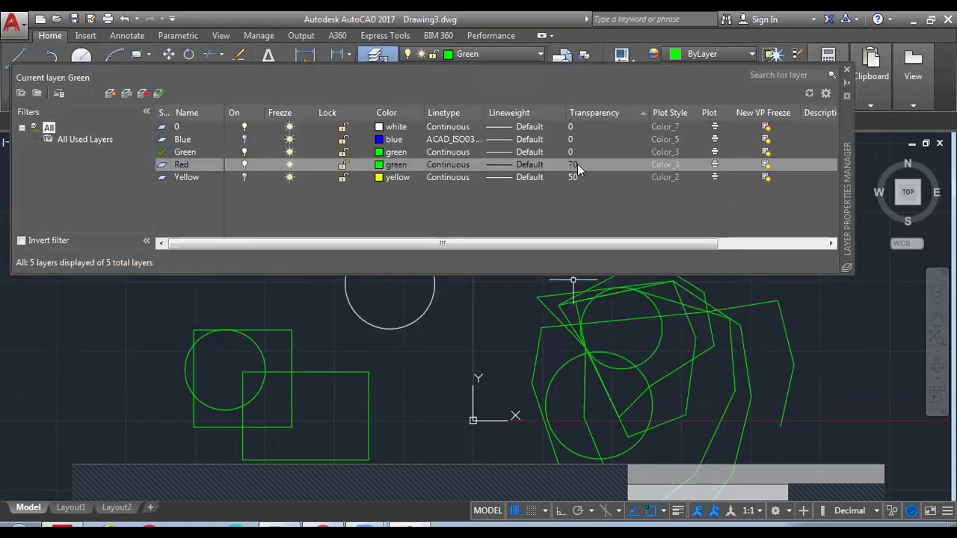
left_click(495, 281)
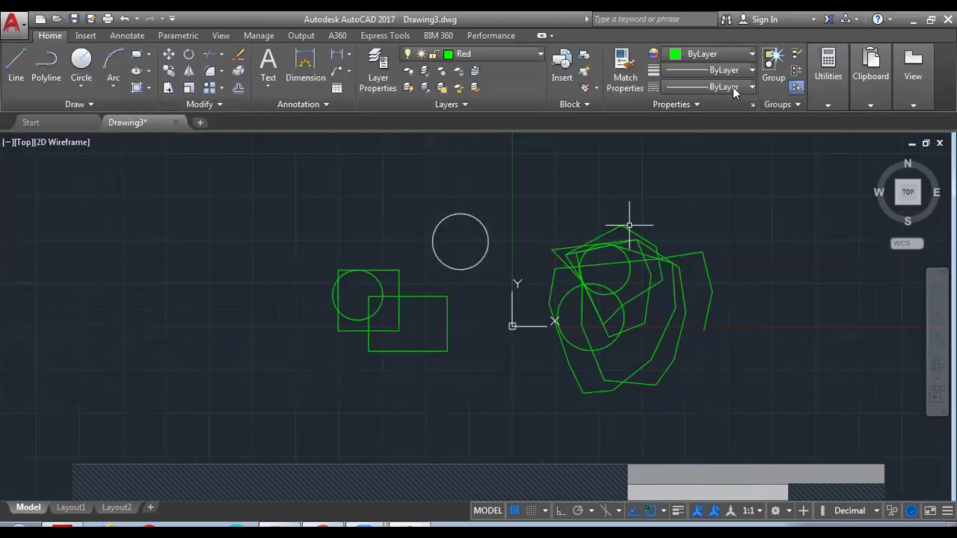
Switch the current layer to Red and back to Green.
left_click(626, 91)
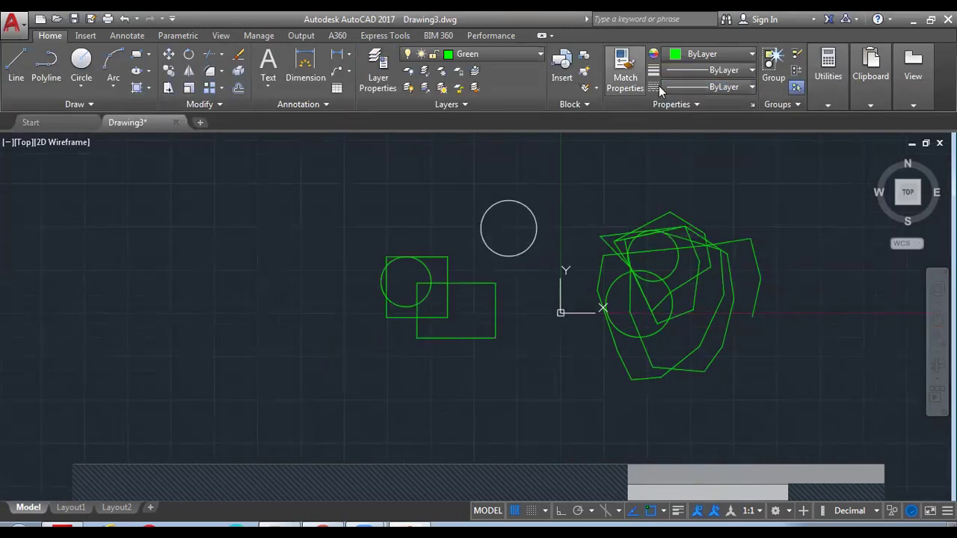
left_click(527, 53)
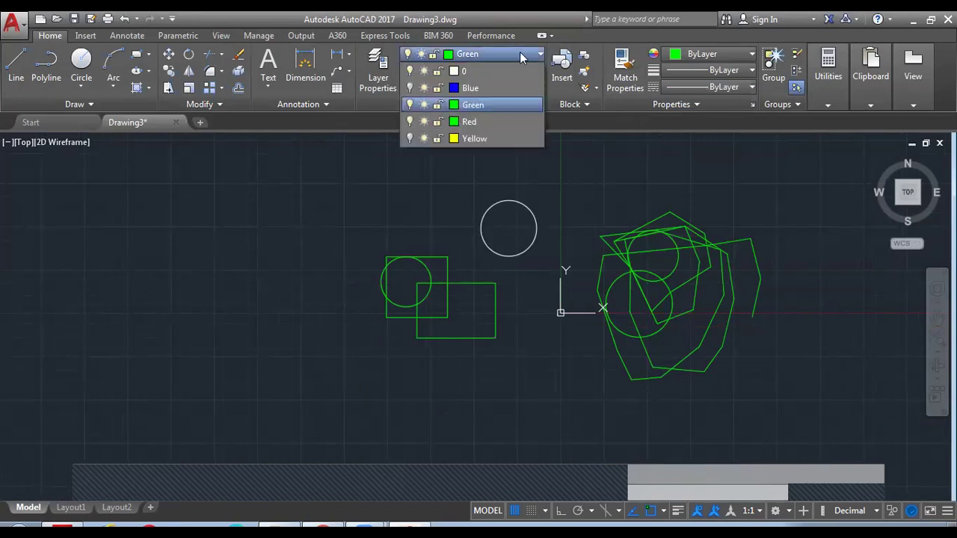
left_click(482, 121)
left_click(496, 57)
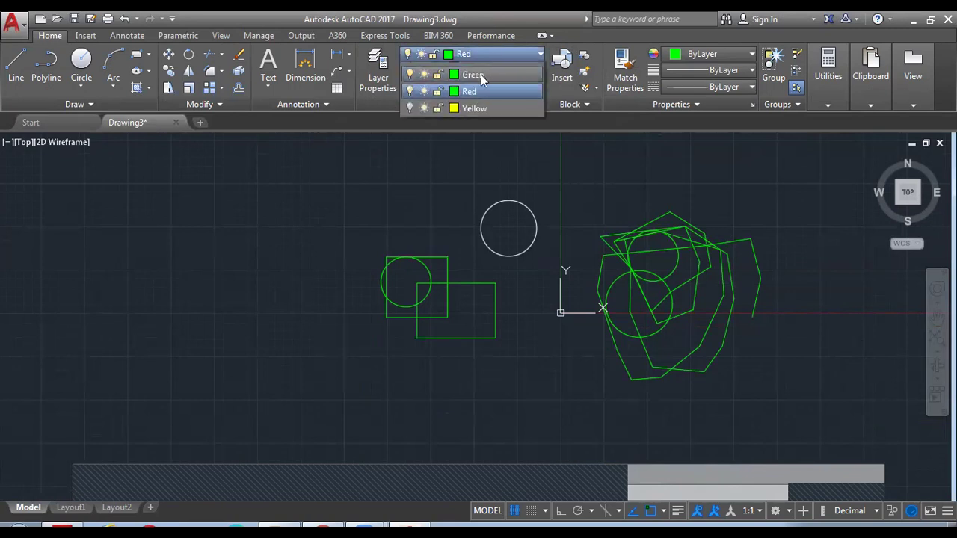
left_click(480, 74)
Change the Red layer's colour to white.
left_click(479, 54)
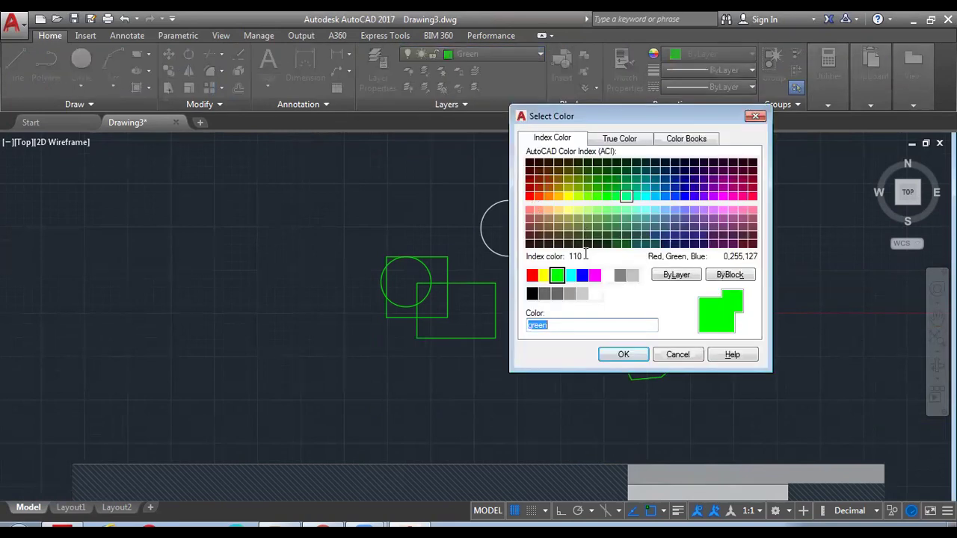
left_click(610, 283)
left_click(622, 354)
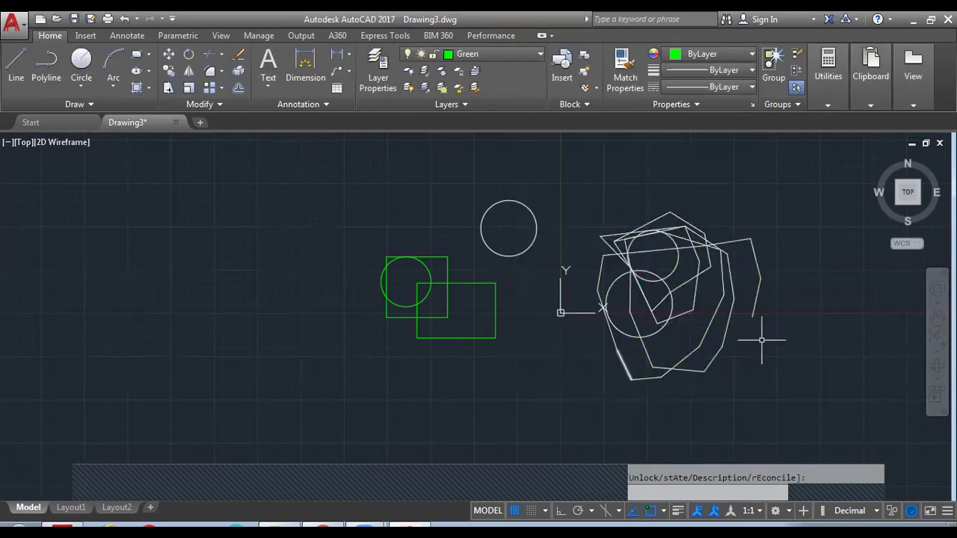
Select all the Red layer objects with a crossing window to check their layer, and clear the selection.
left_click(834, 381)
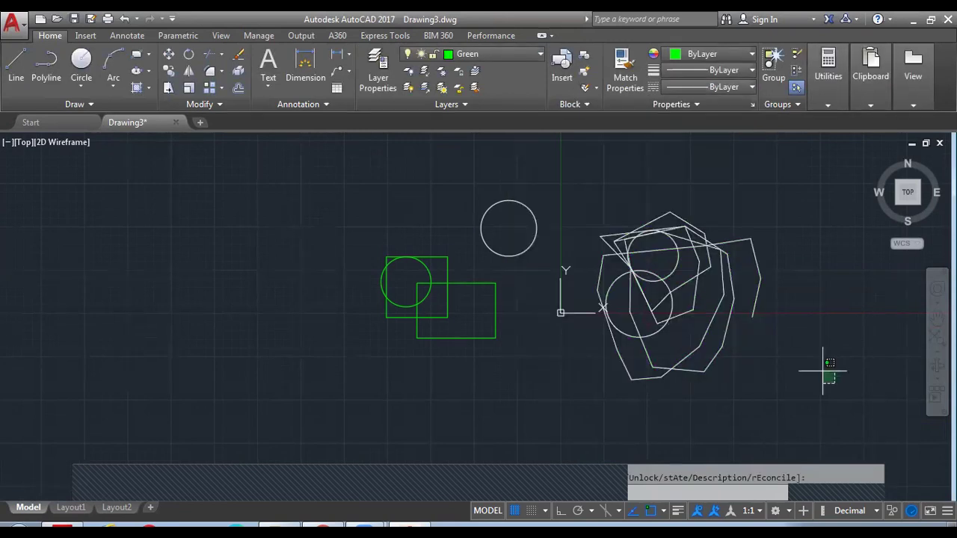
left_click(637, 240)
scroll(738, 184, "down", 4)
scroll(740, 183, "up", 4)
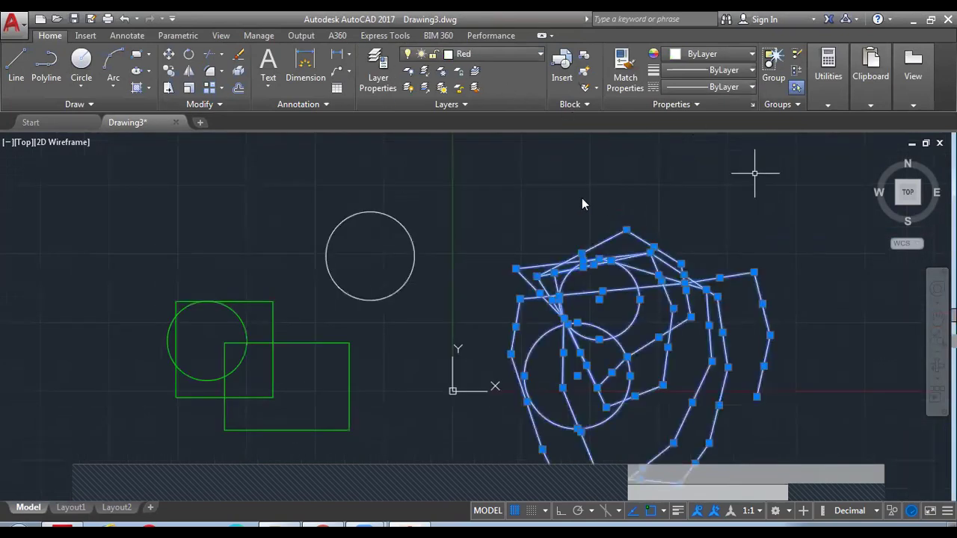
key("Escape")
Set the Red layer's transparency to 90 in the Layer Properties Manager.
left_click(378, 71)
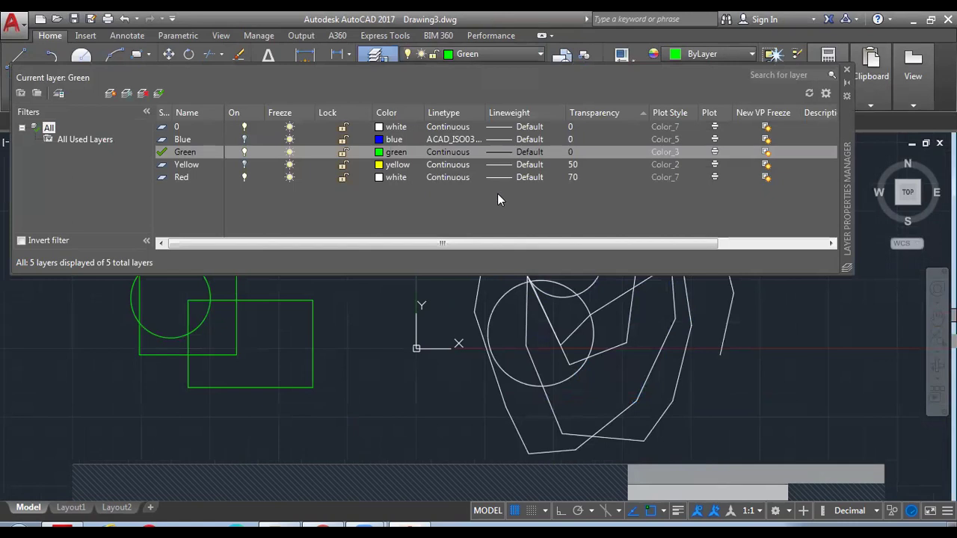
left_click(393, 126)
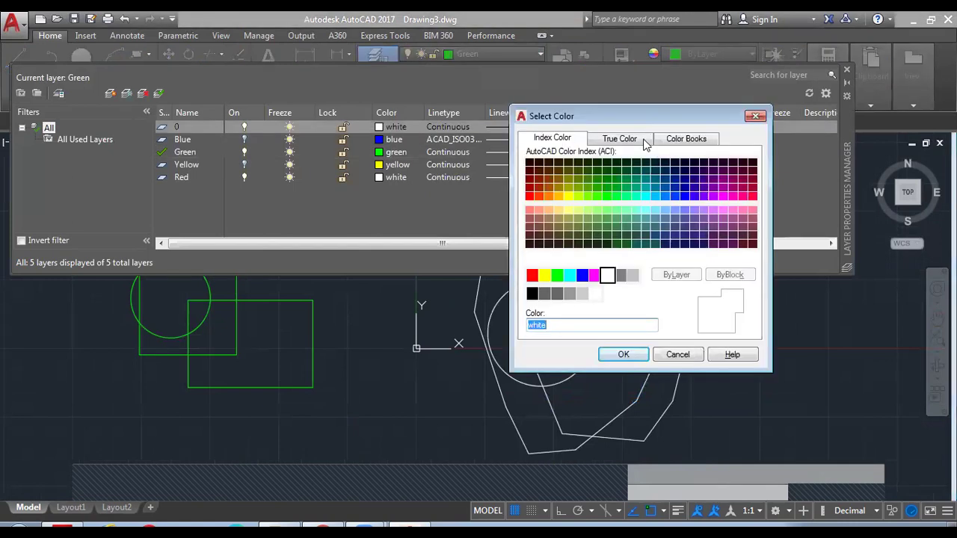
key("Escape")
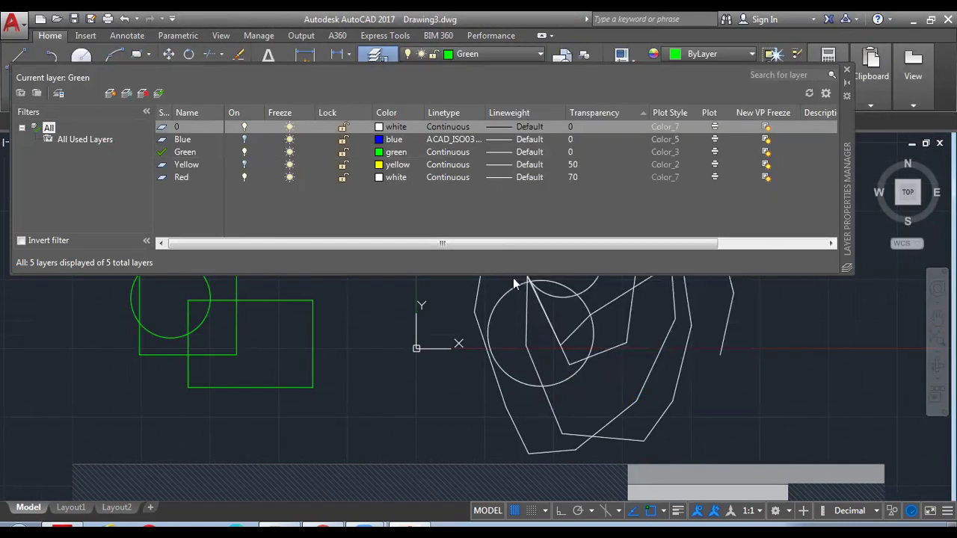
left_click(572, 165)
key("Escape")
left_click(575, 176)
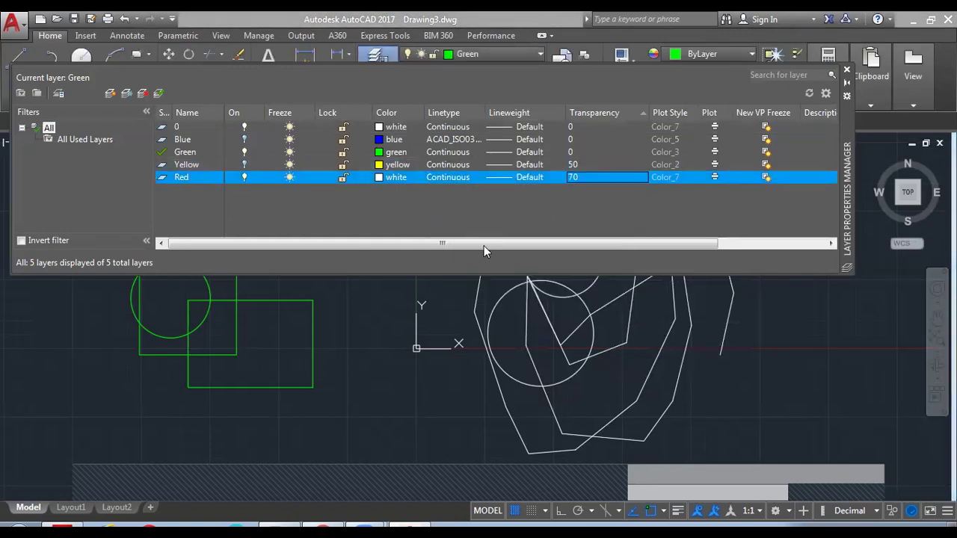
type("90")
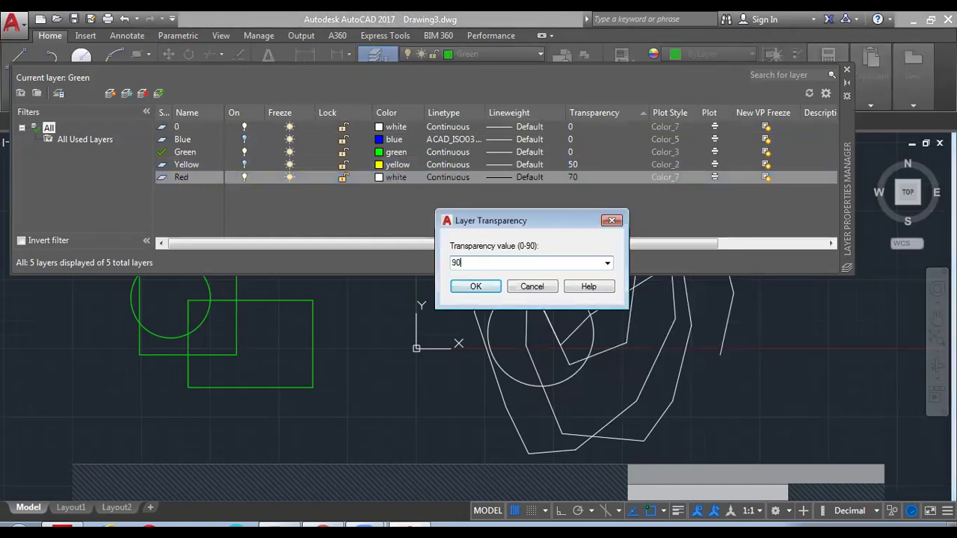
left_click(494, 285)
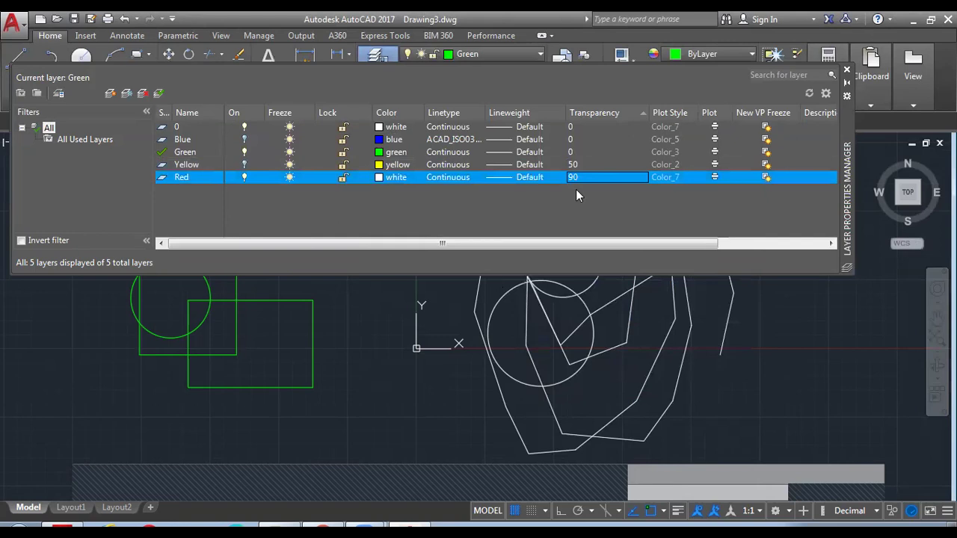
left_click(639, 178)
left_click(766, 178)
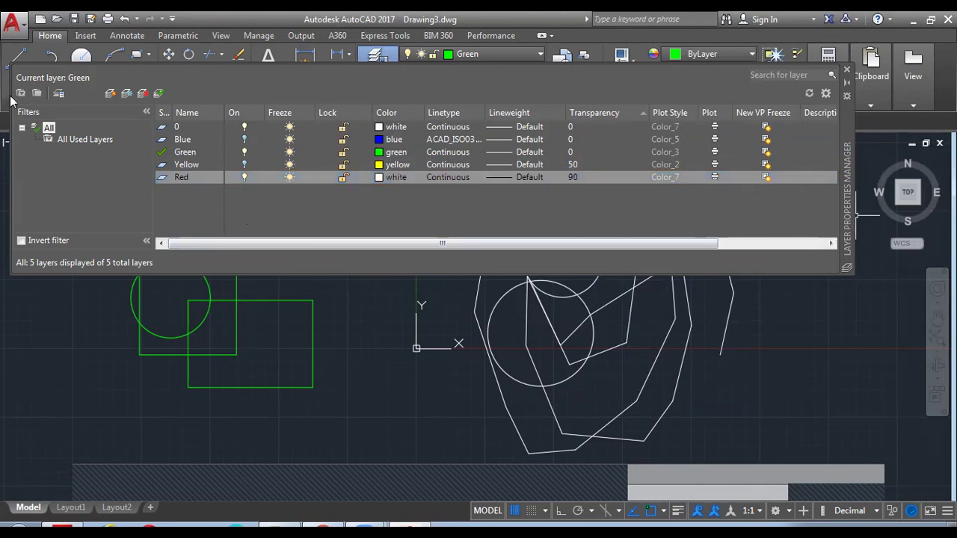
Delete all the Red layer circles and polylines near the origin using a crossing window.
left_click_drag(847, 215, 838, 239)
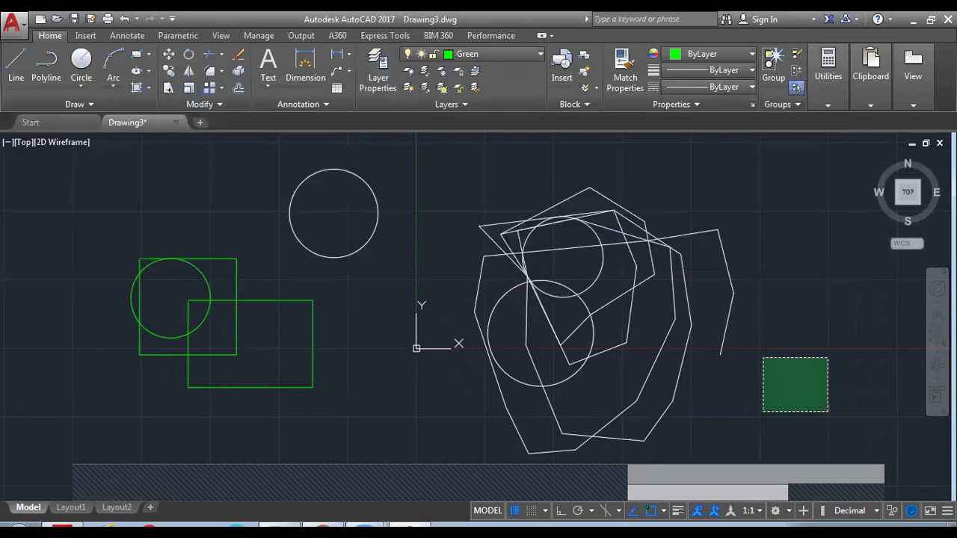
left_click(460, 167)
key("Escape")
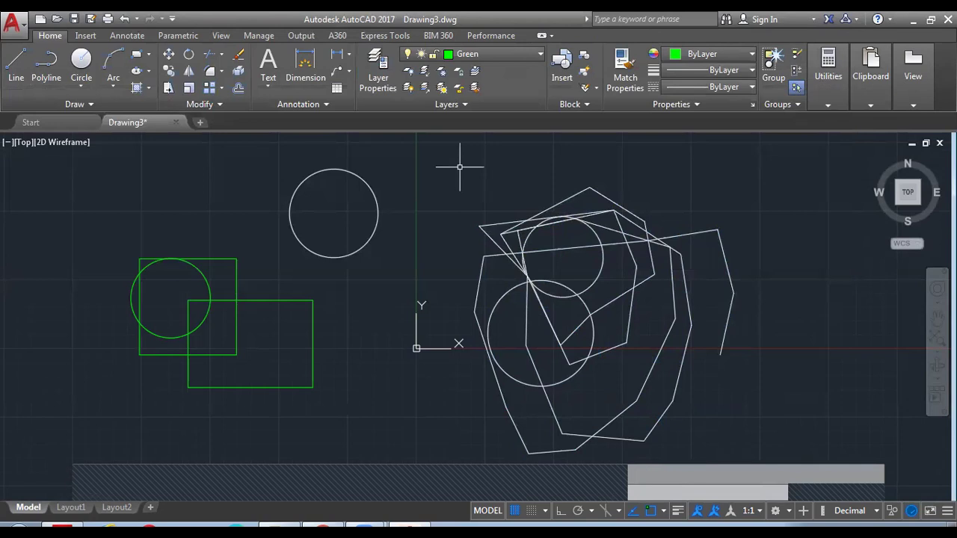
scroll(459, 166, "down", 2)
middle_click_drag(475, 181, 439, 182)
middle_click_drag(434, 183, 427, 184)
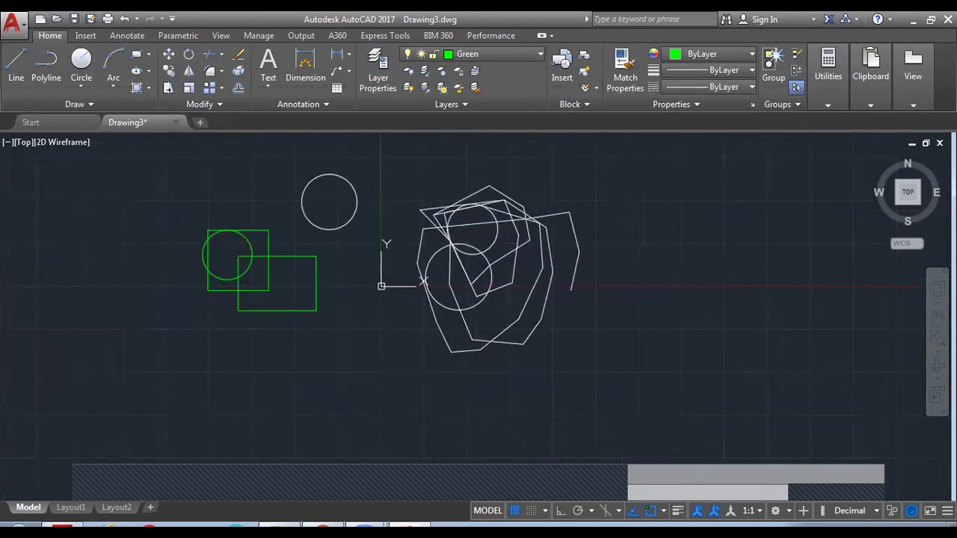
left_click(632, 324)
left_click(399, 152)
key("Delete")
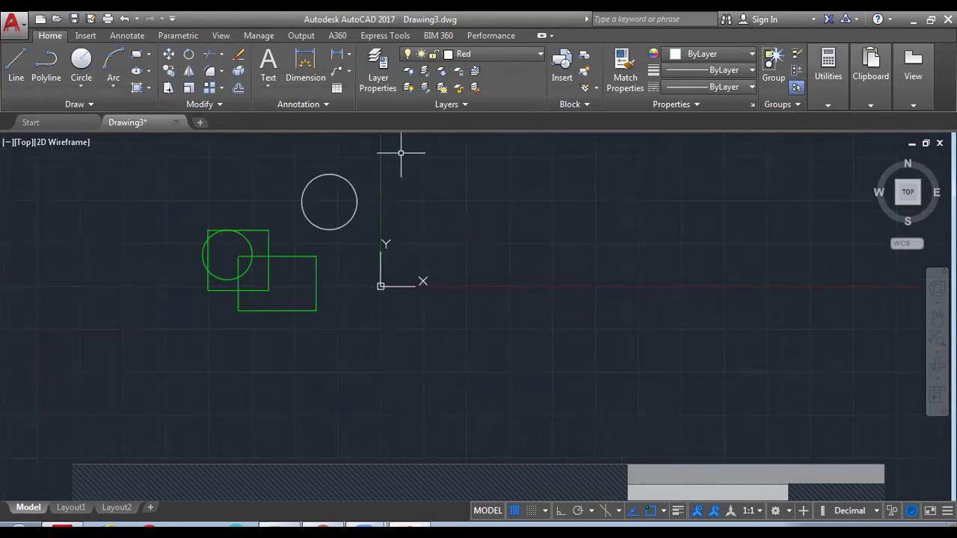
Make the Red layer current and rename it to Trans in the Layer Properties Manager.
left_click(514, 59)
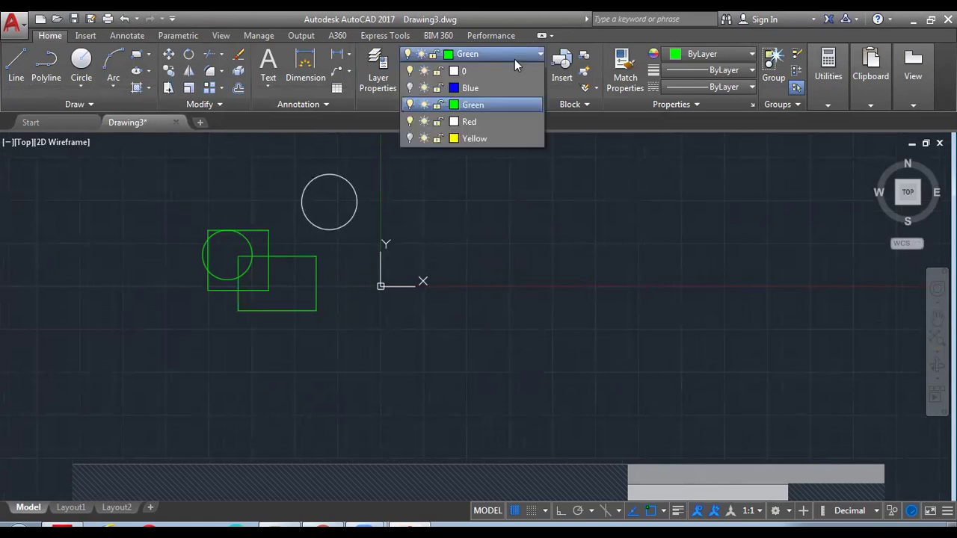
left_click(497, 120)
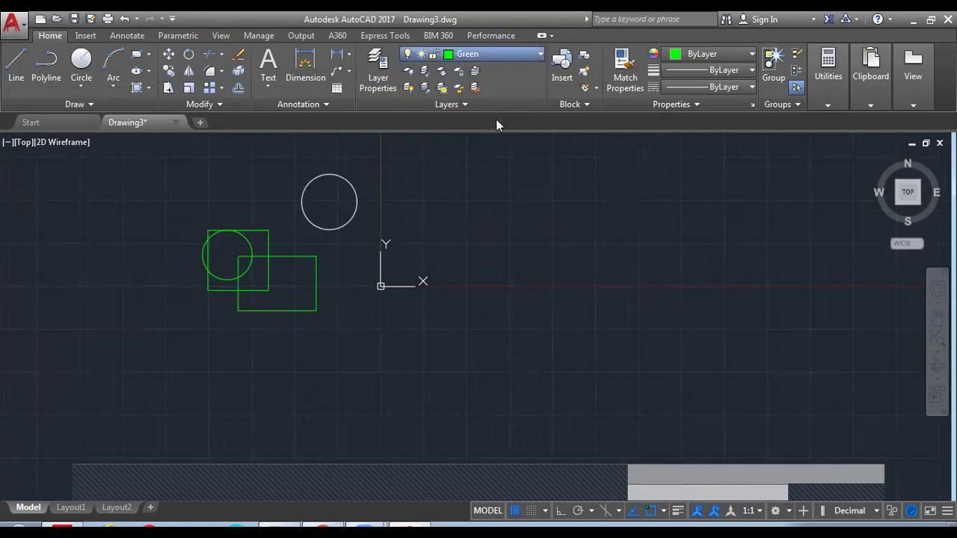
left_click(378, 68)
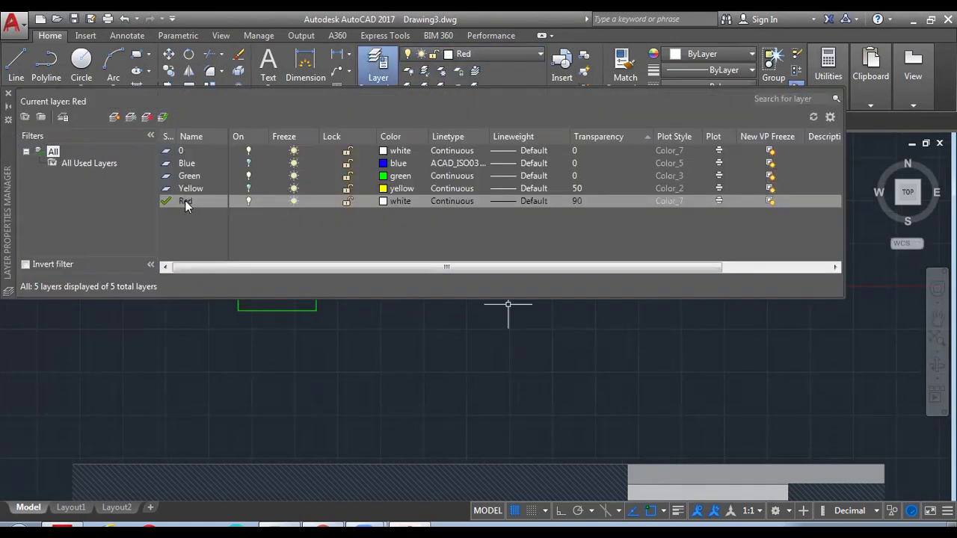
double_click(184, 200)
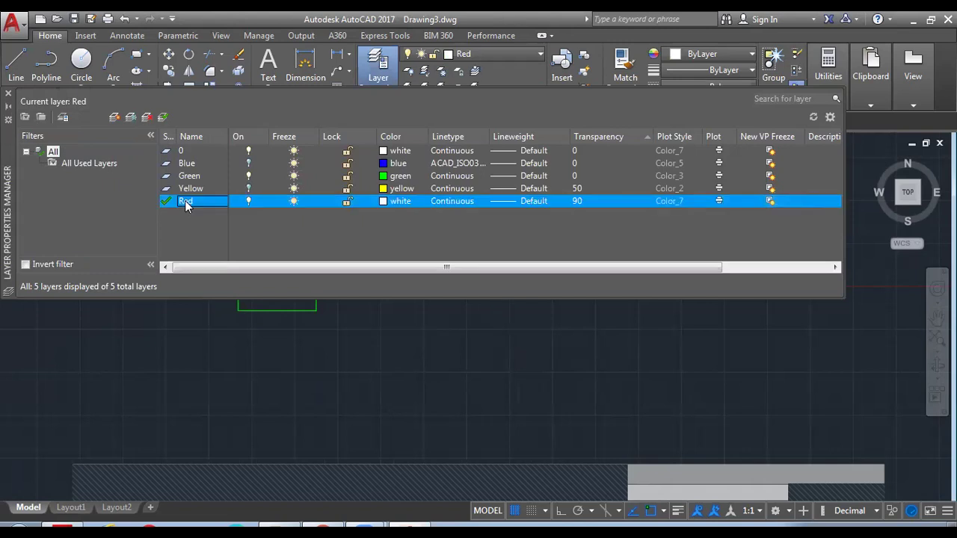
type("Trans")
left_click(280, 221)
left_click(770, 201)
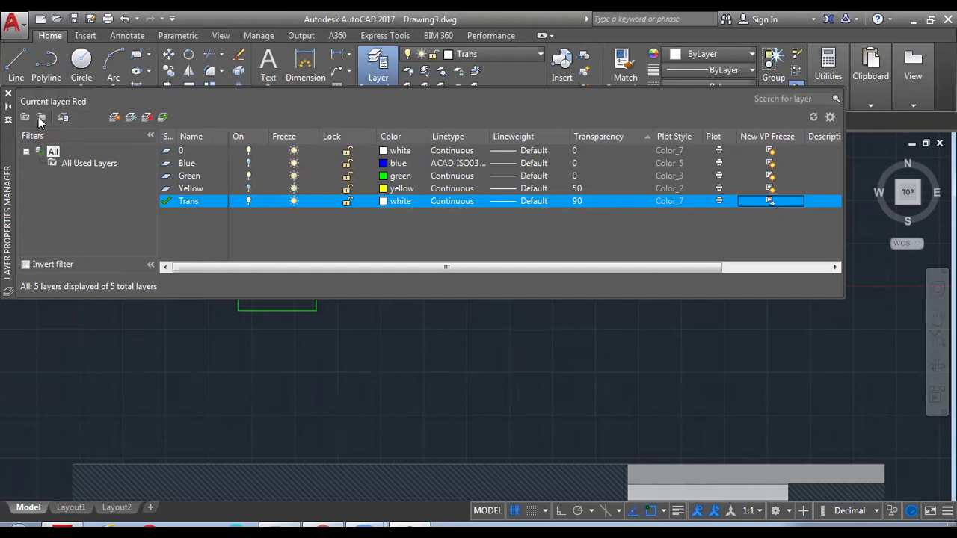
left_click(8, 95)
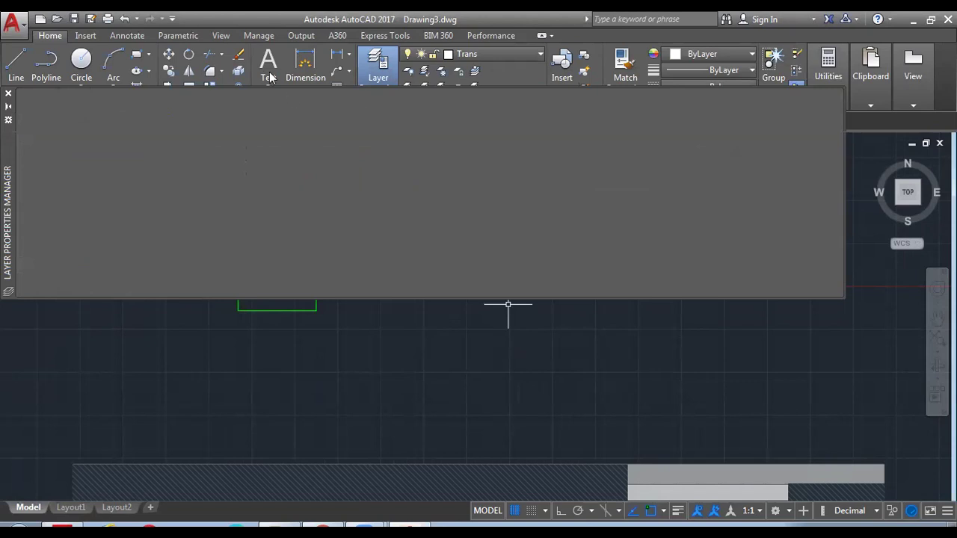
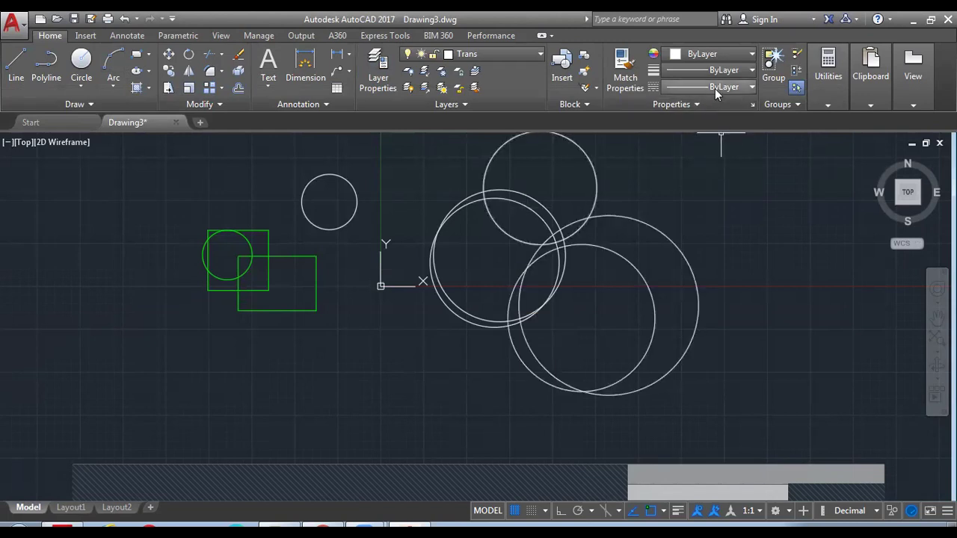
Override the ByLayer transparency of the five overlapping Trans circles with an explicit transparency value of 0.
left_click(714, 88)
left_click(714, 89)
left_click(705, 103)
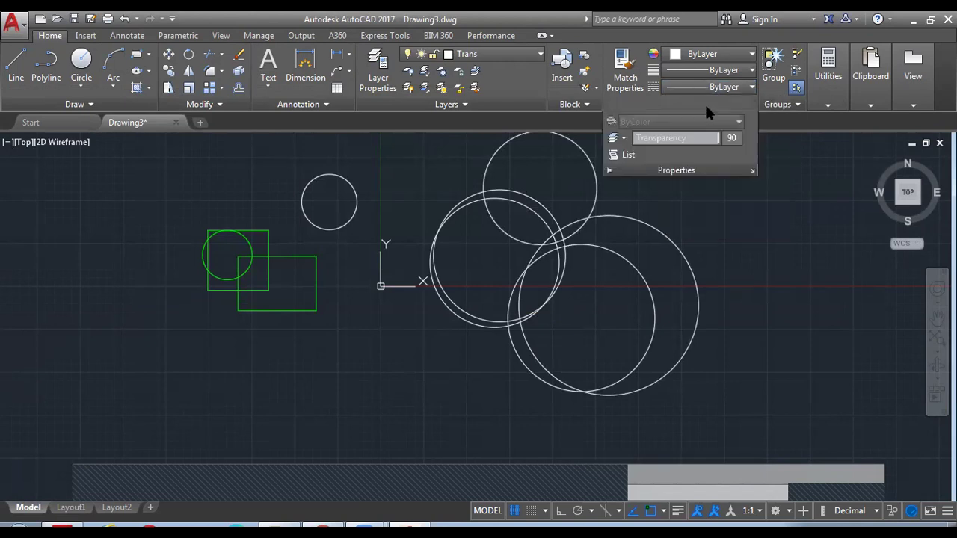
left_click_drag(718, 138, 634, 137)
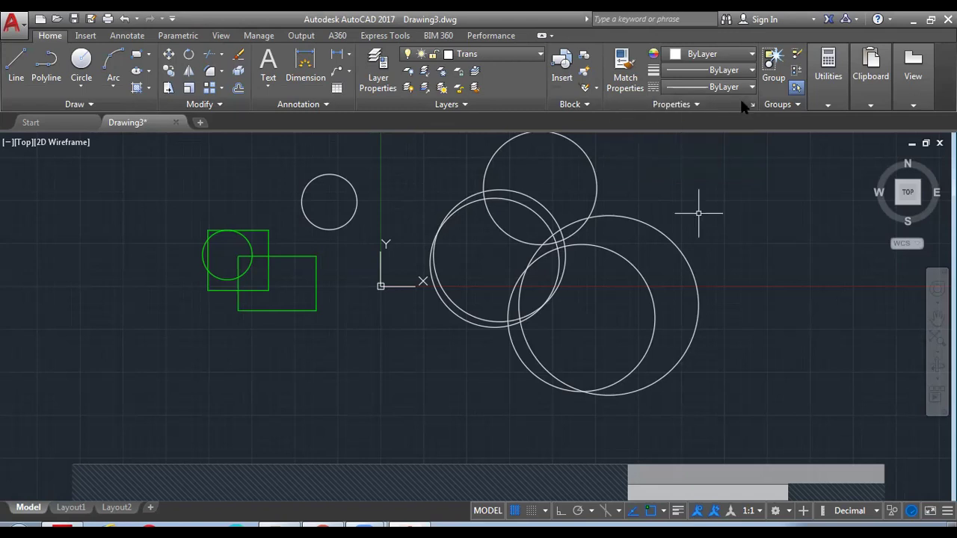
left_click(684, 104)
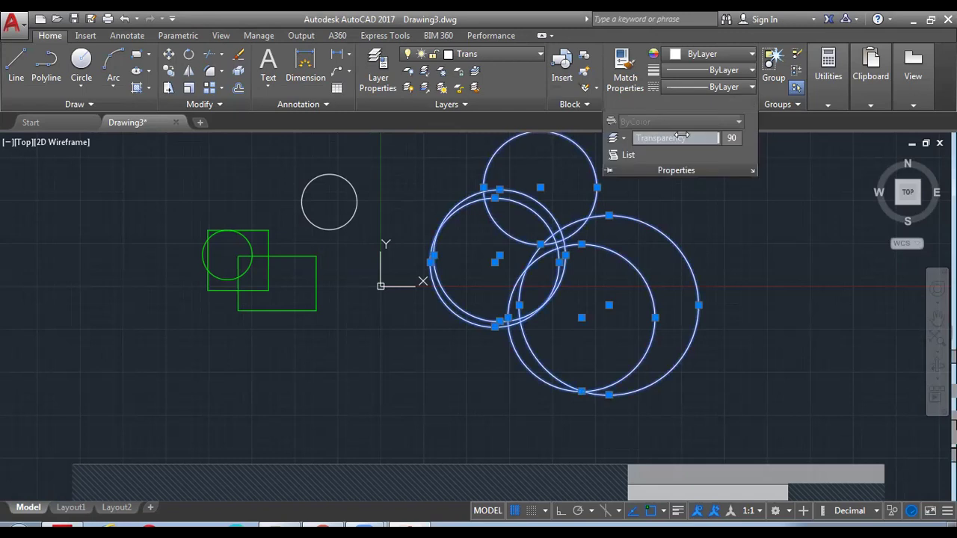
left_click(614, 137)
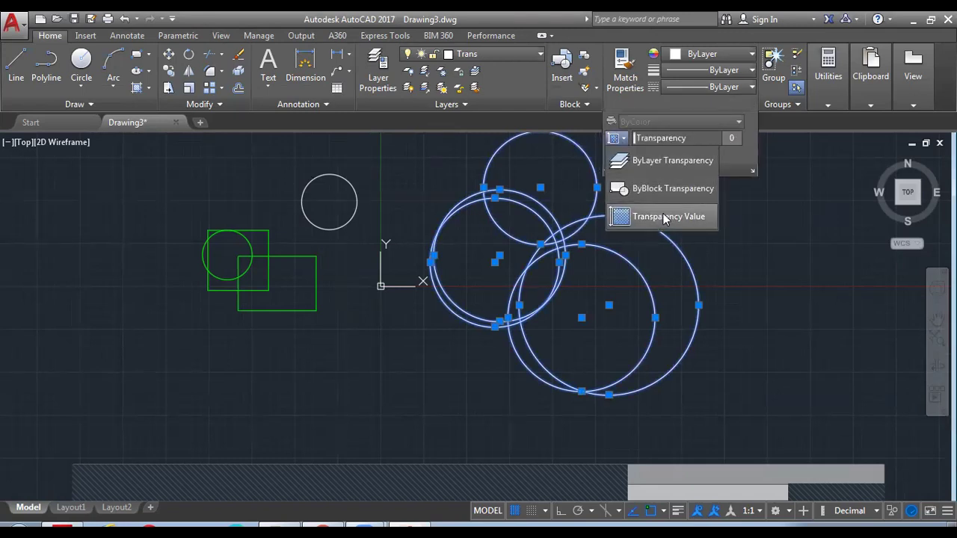
left_click(668, 216)
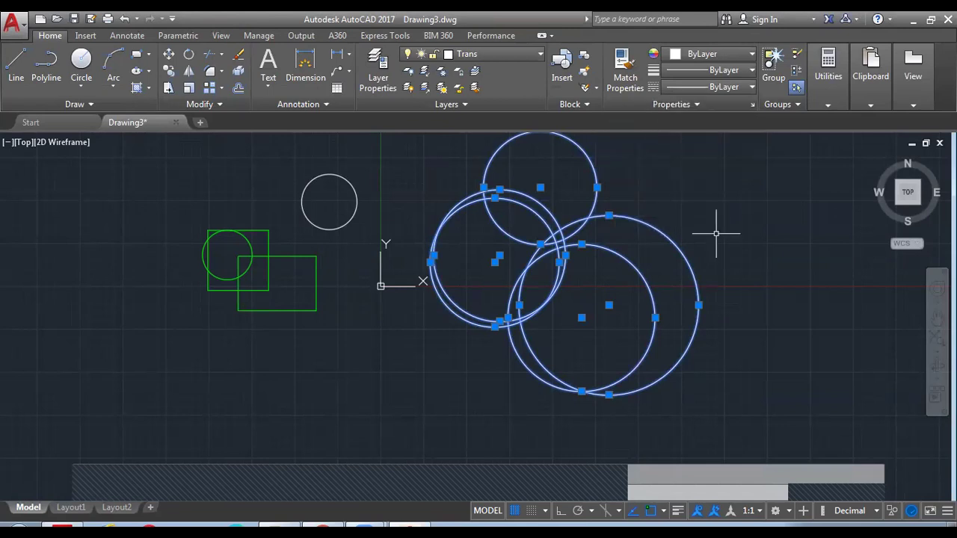
key("Escape")
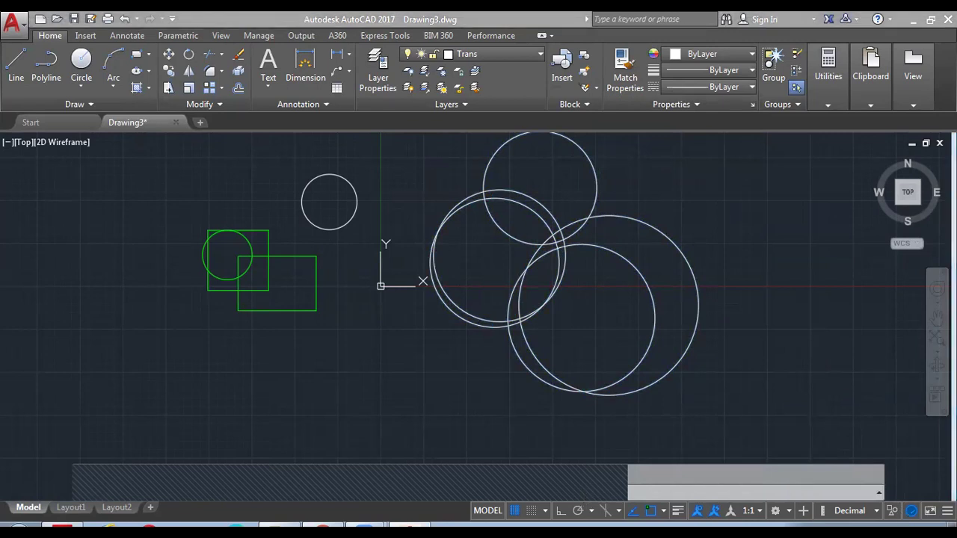
Add the Transparency toggle to the status bar through its customization options.
key("Escape")
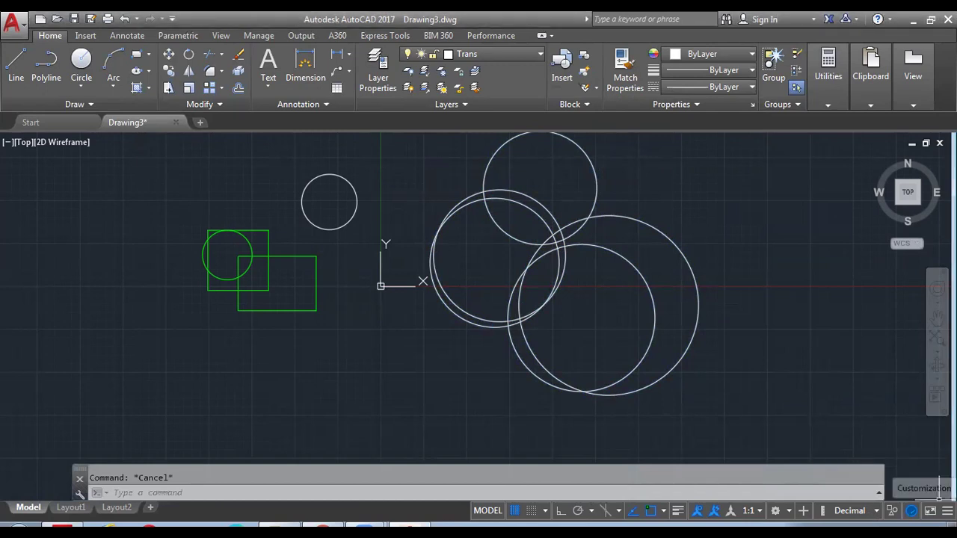
left_click(902, 253)
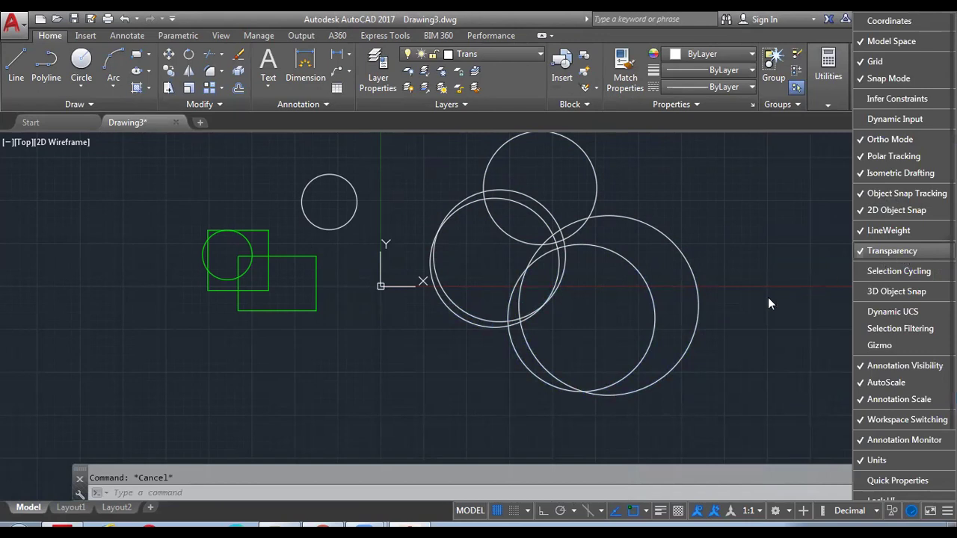
left_click(743, 322)
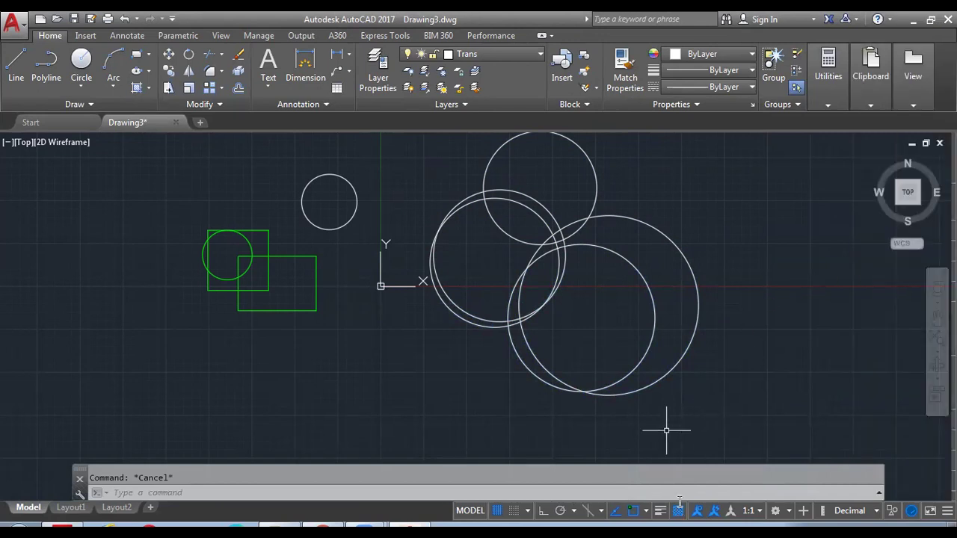
Raise the object transparency of the five Trans circles to the maximum and clear the selection.
left_click(683, 106)
left_click_drag(636, 140, 718, 139)
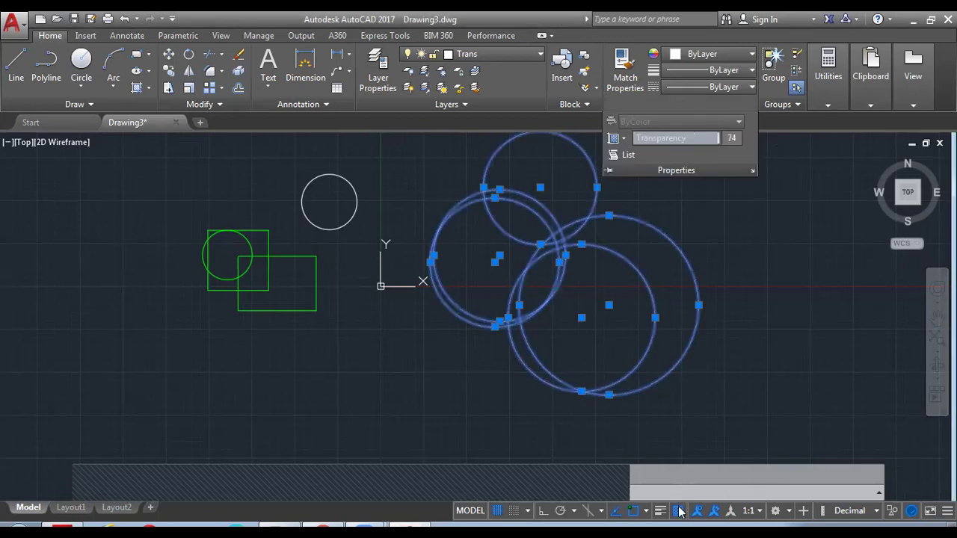
key("Escape")
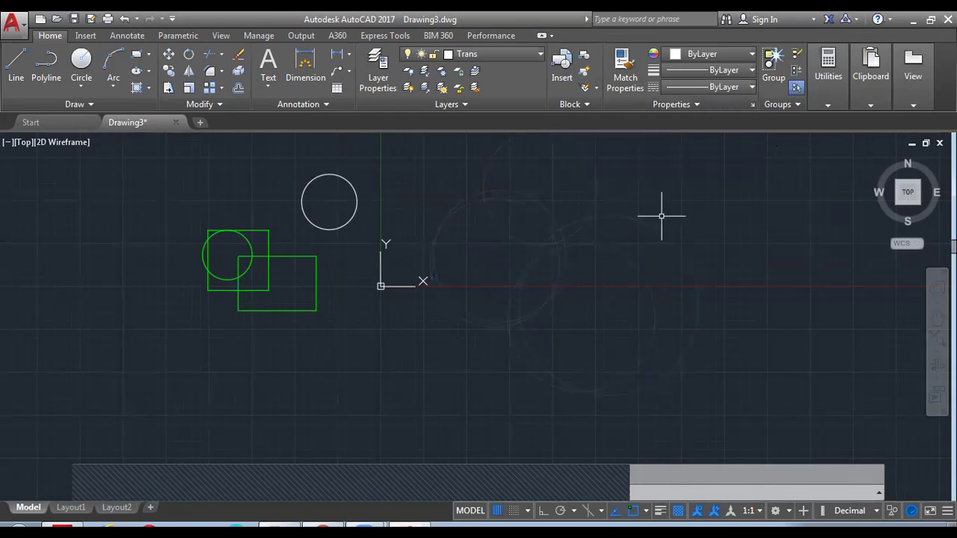
Review the Transparency entry in the status bar customization options and check the selected Trans circles.
middle_click_drag(661, 216, 666, 235)
left_click(946, 511)
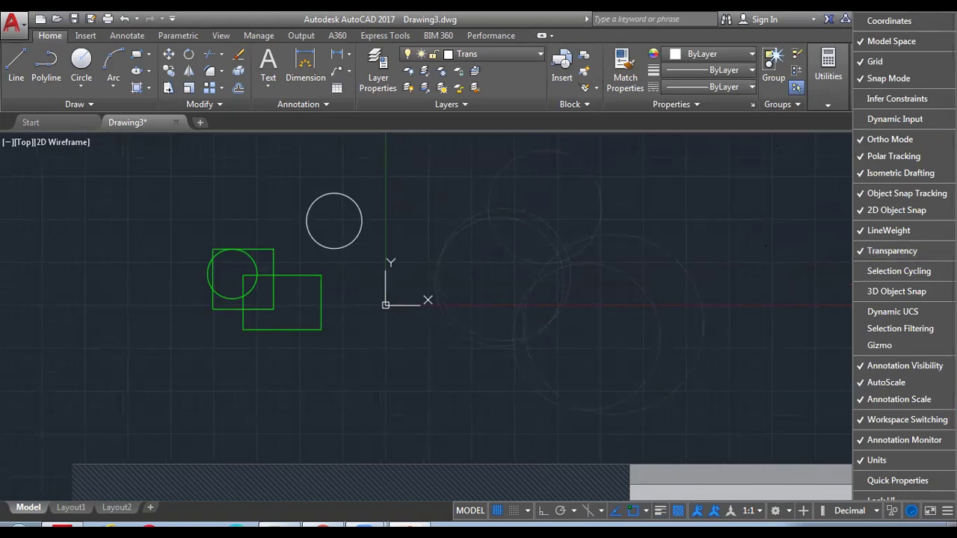
left_click(719, 408)
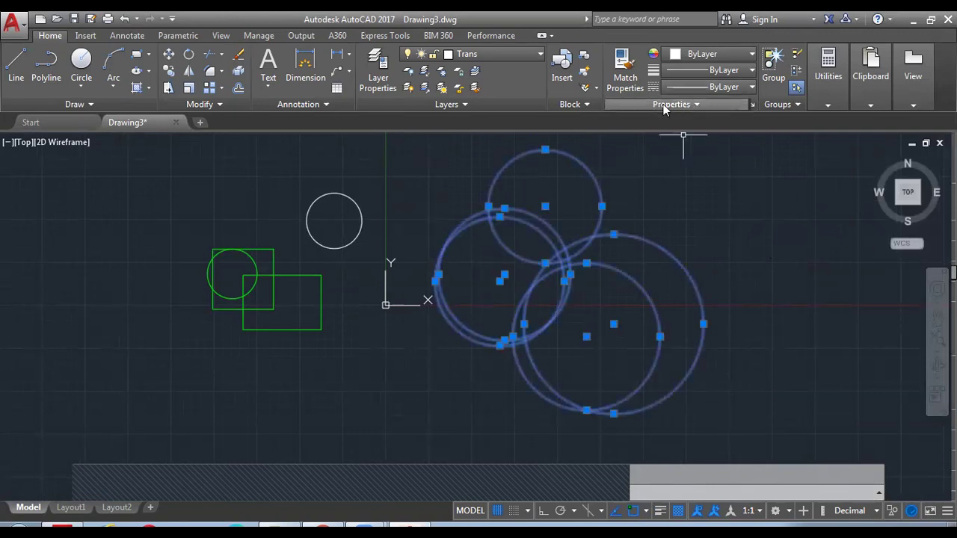
key("Escape")
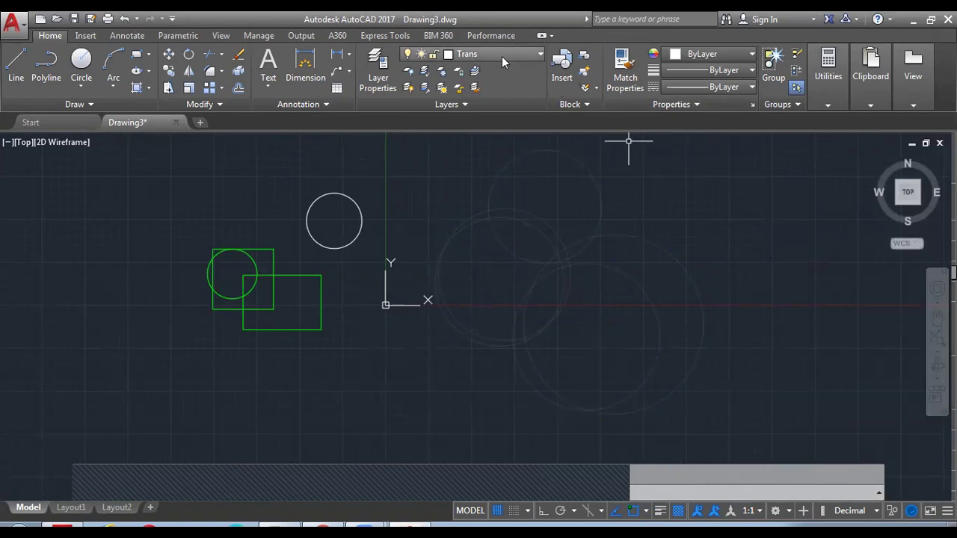
Set the transparency of the Trans layer to 50 in the layer properties.
left_click(501, 56)
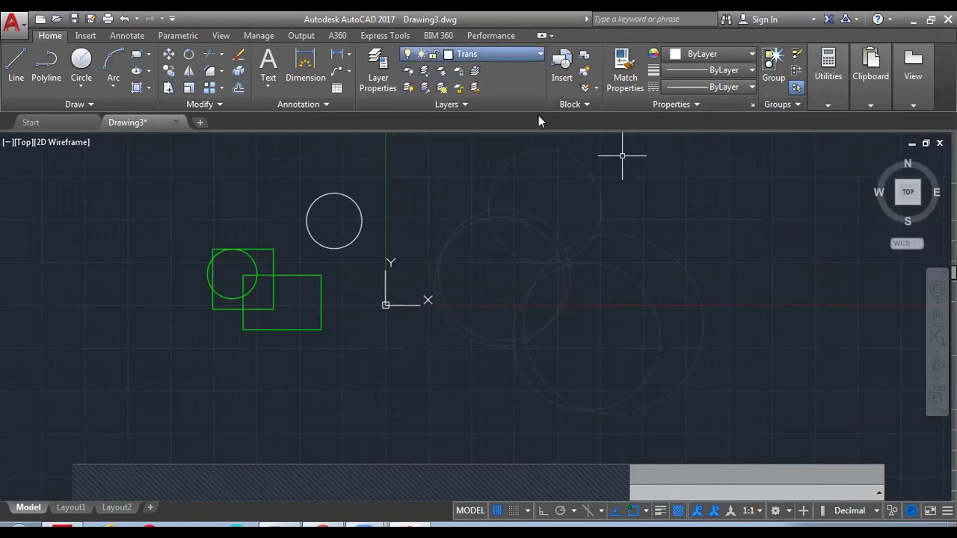
left_click(486, 55)
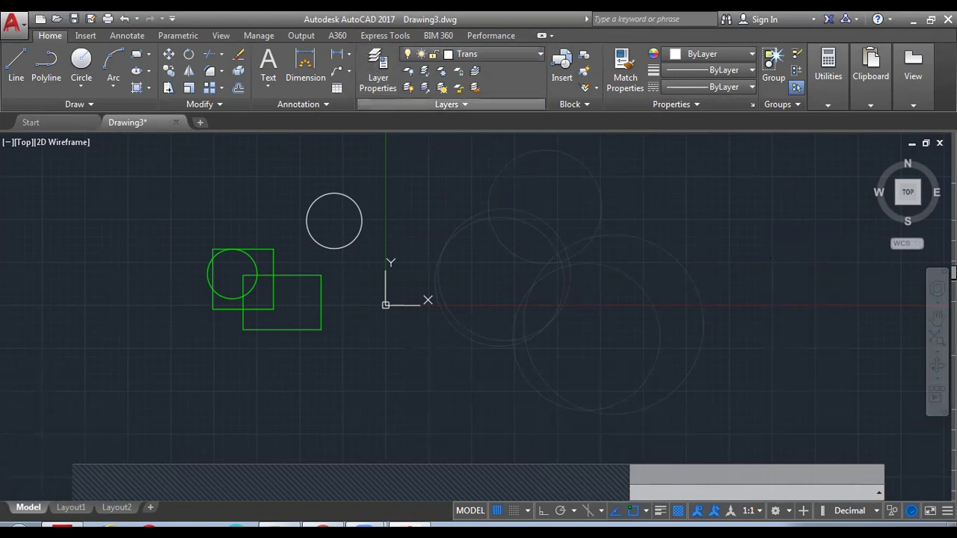
type("lay")
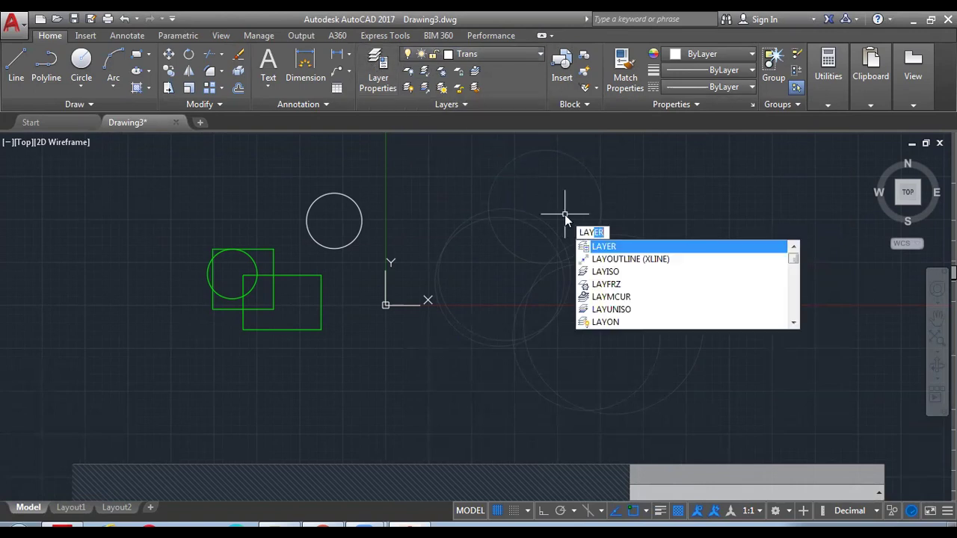
key("Return")
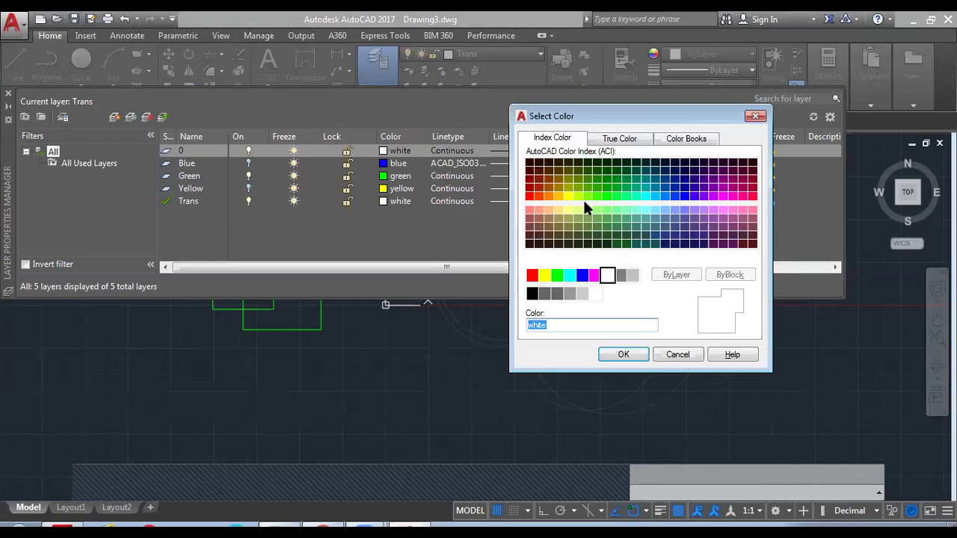
key("Escape")
left_click(577, 201)
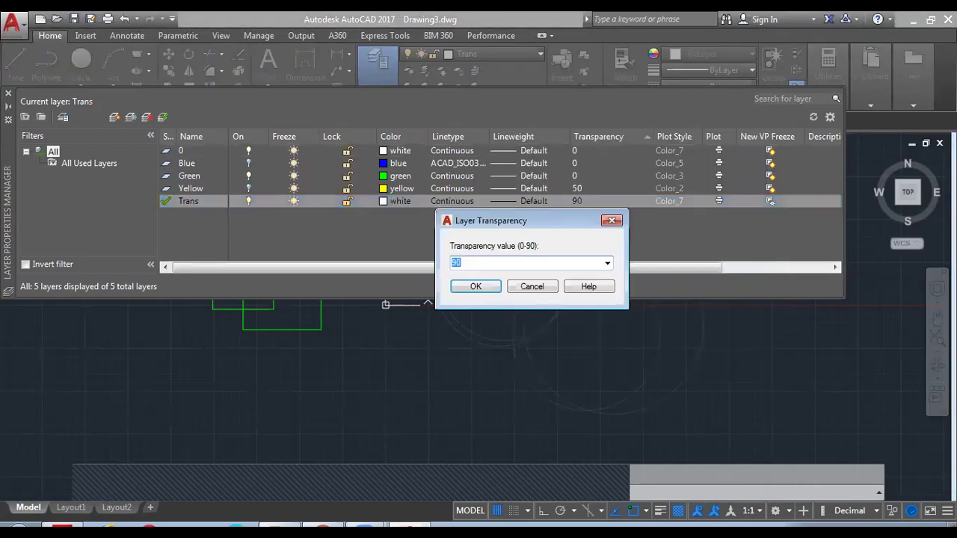
type("50")
left_click(480, 283)
left_click(8, 96)
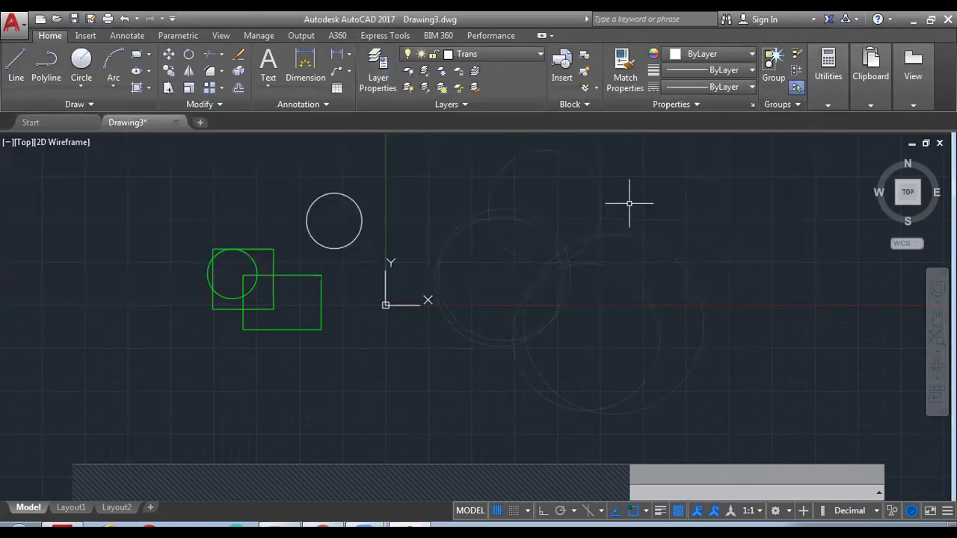
Set the object transparency of the five overlapping circles to 41 and clear the selection.
left_click(708, 104)
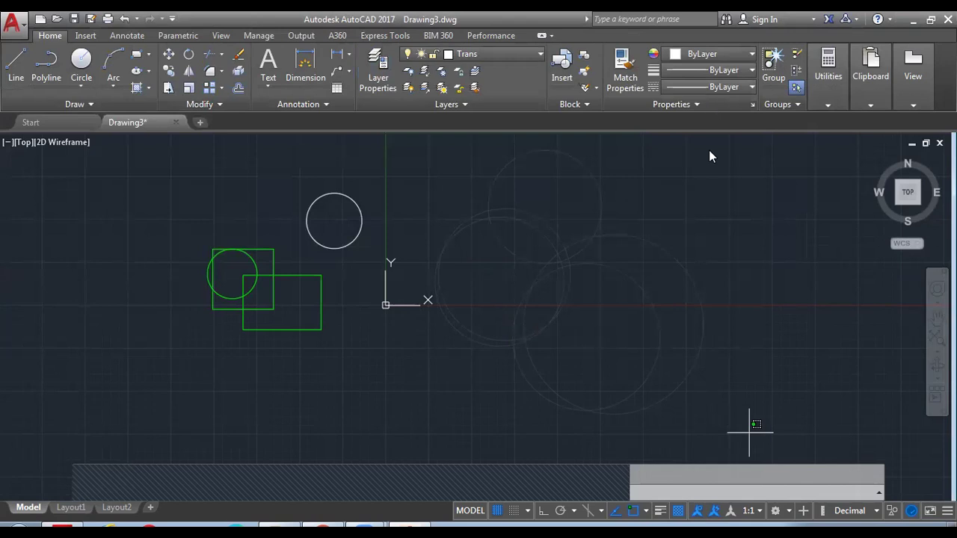
left_click(669, 139)
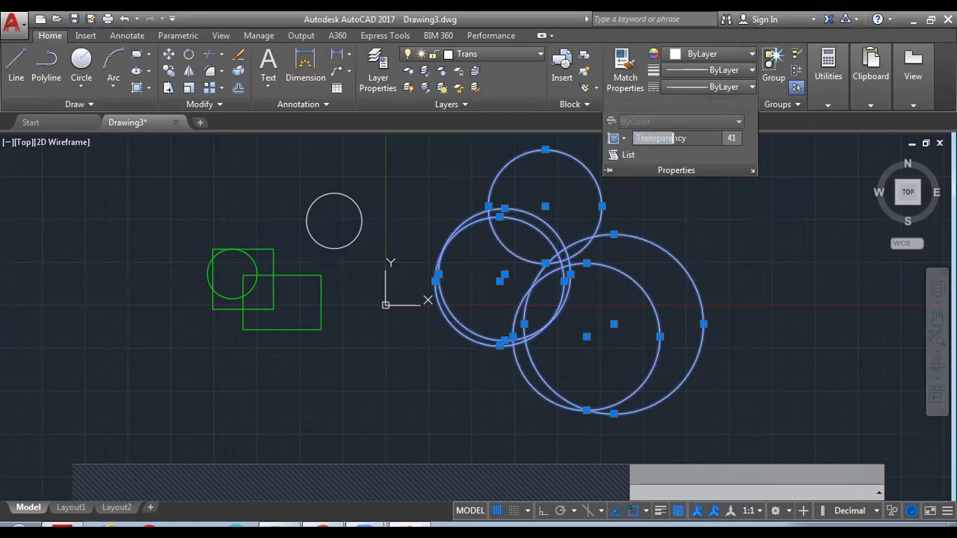
key("Escape")
Assign the small white circle near the green shapes to the Trans layer.
left_click(347, 200)
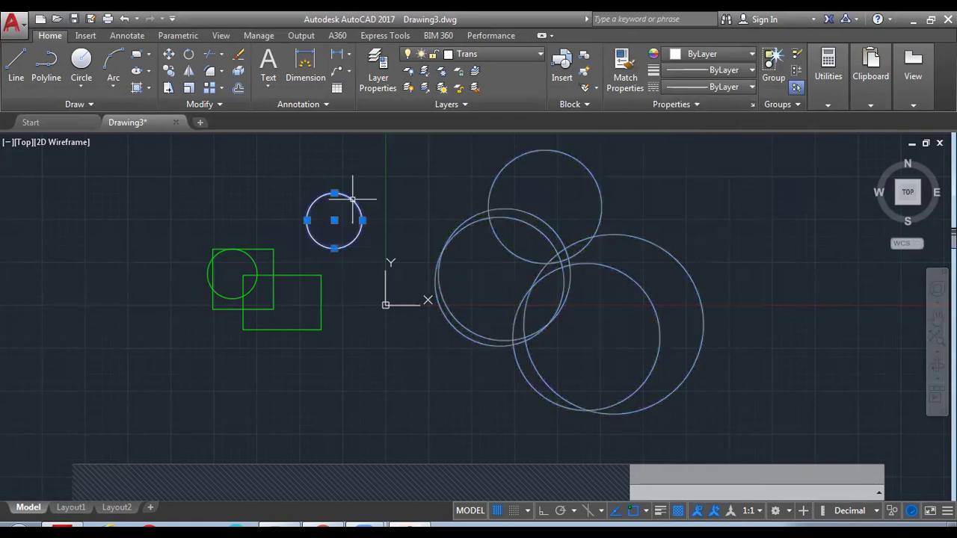
left_click(495, 55)
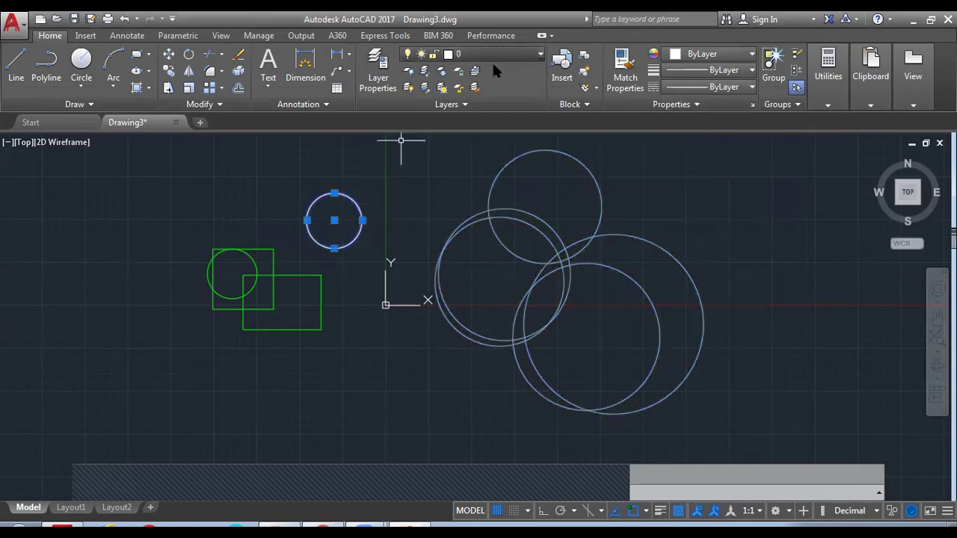
left_click(482, 70)
left_click(476, 53)
left_click(478, 122)
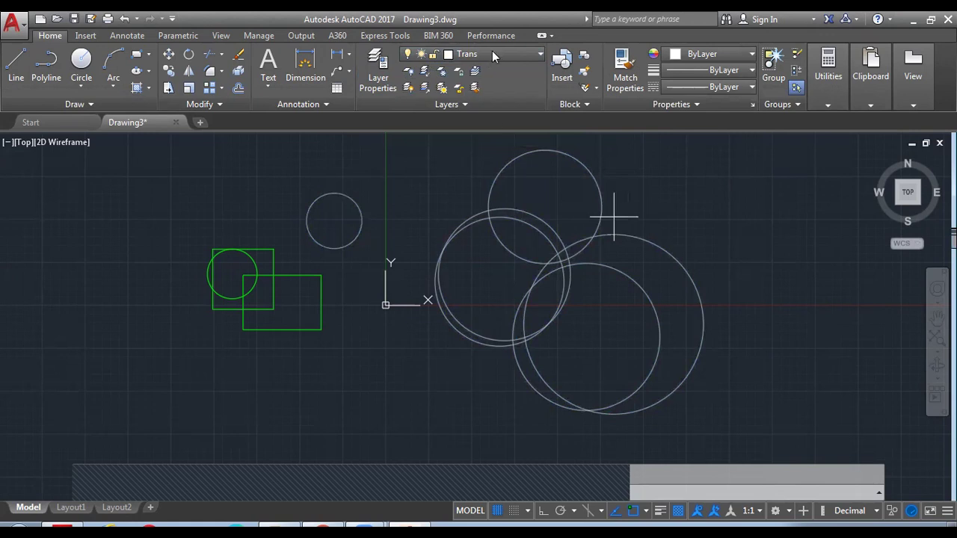
Check the layer of the small circle and review the layer list, keeping Trans as the current layer.
left_click(357, 198)
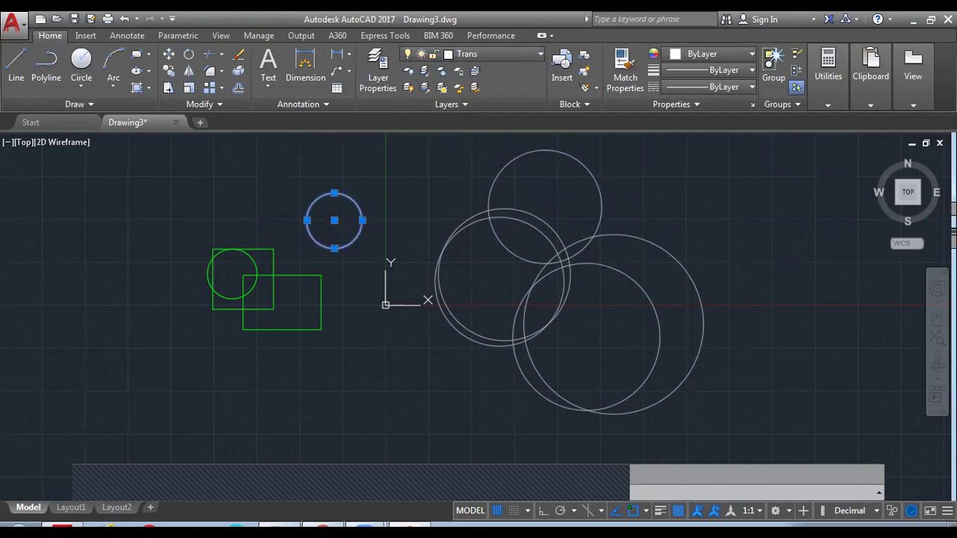
key("Escape")
left_click(483, 55)
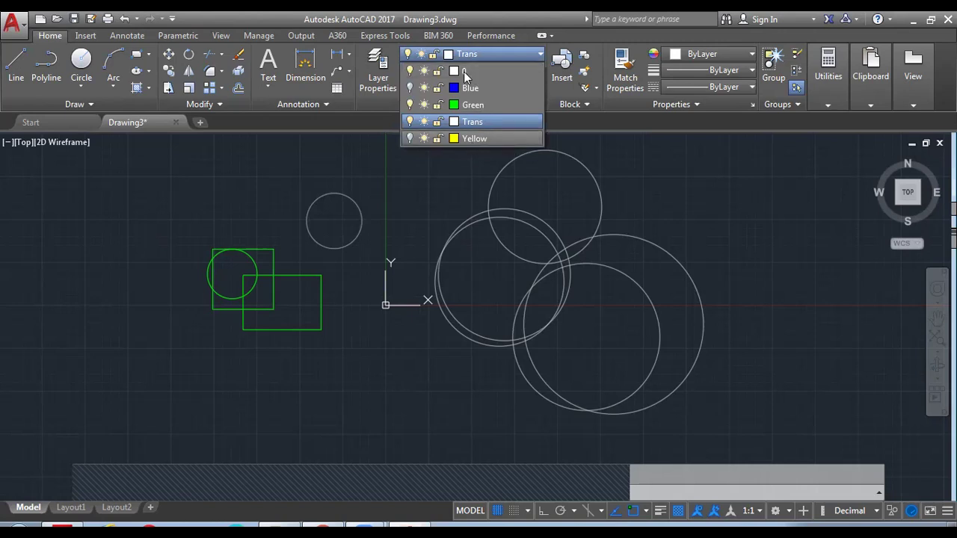
left_click(472, 121)
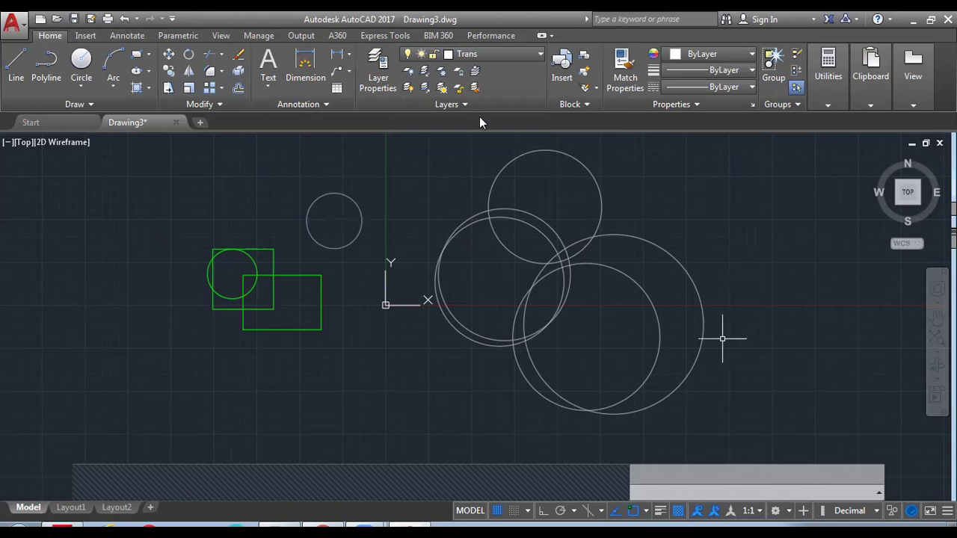
Move the five overlapping circles to layer 0, check their object transparency and clear the selection.
left_click(479, 54)
left_click(480, 70)
key("Escape")
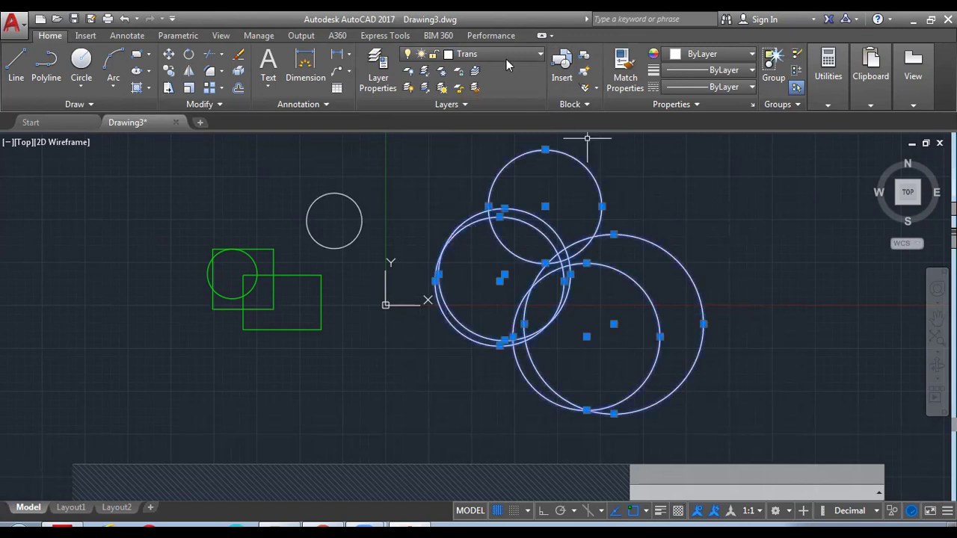
left_click(503, 58)
left_click(503, 57)
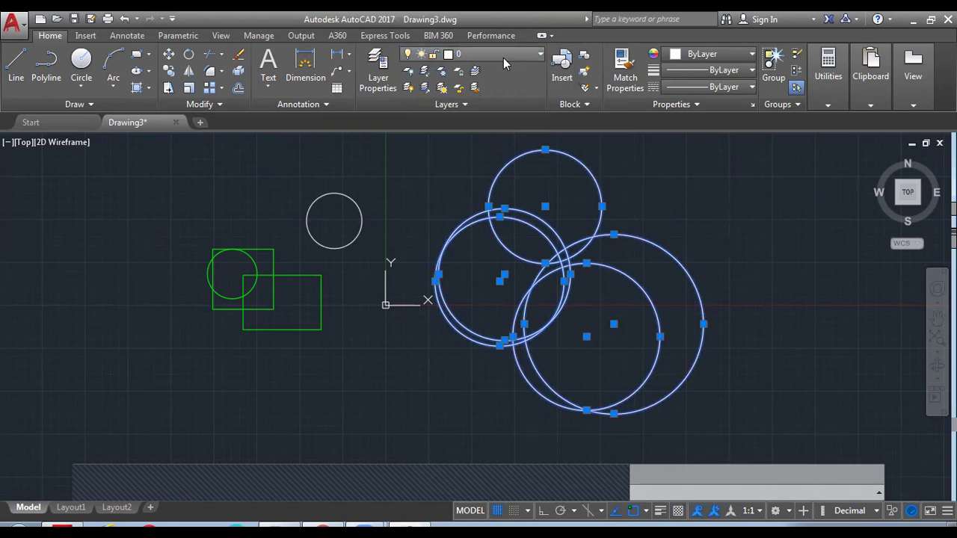
left_click(697, 104)
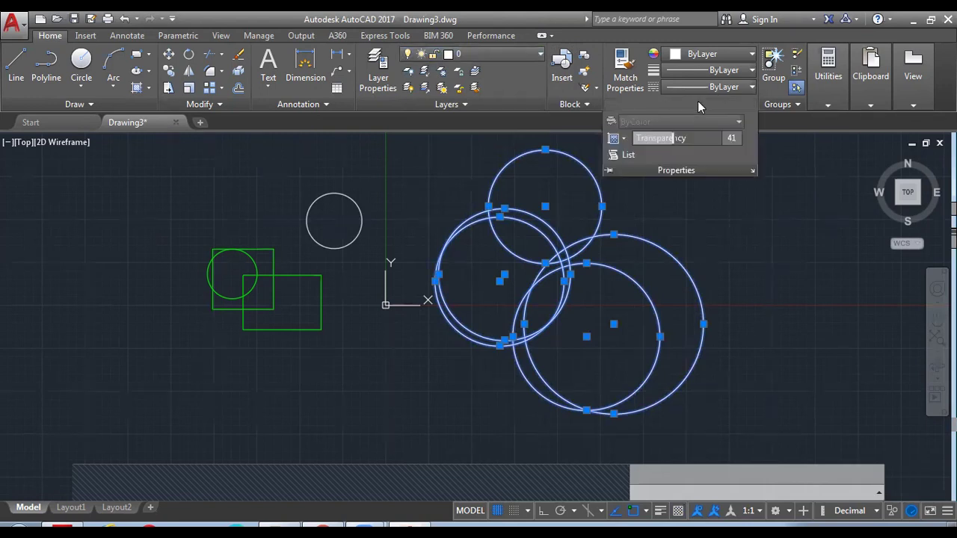
key("Escape")
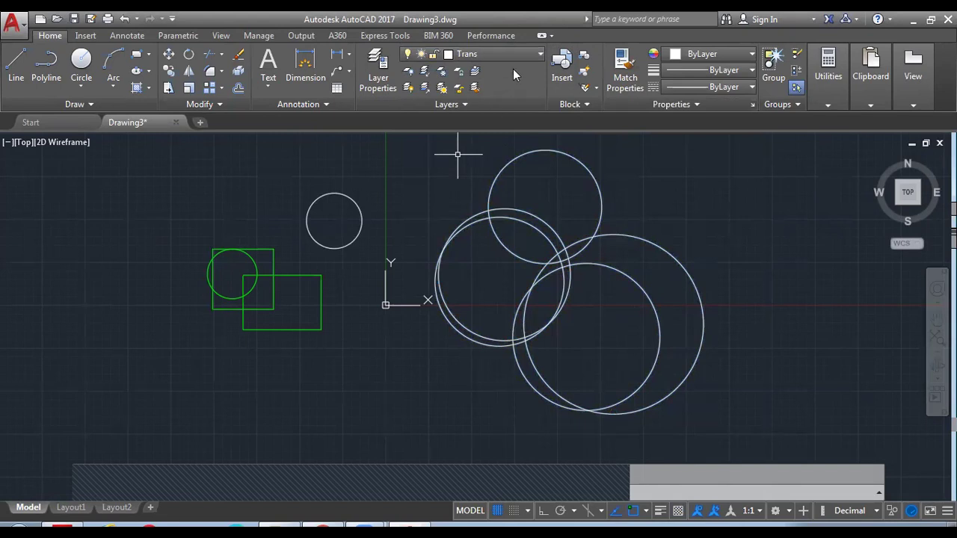
Review the transparency values of the layers and add the Dynamic Input toggle to the status bar.
left_click(381, 74)
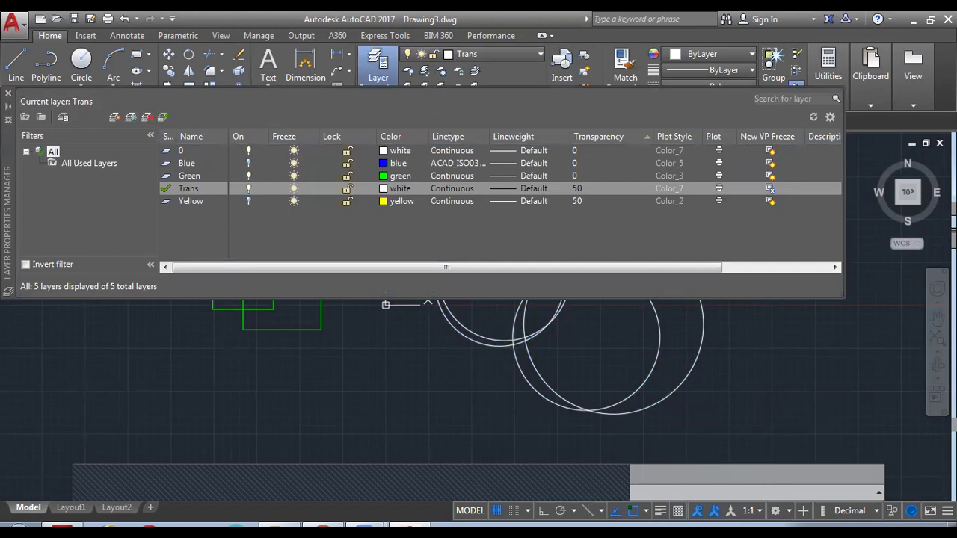
left_click(9, 93)
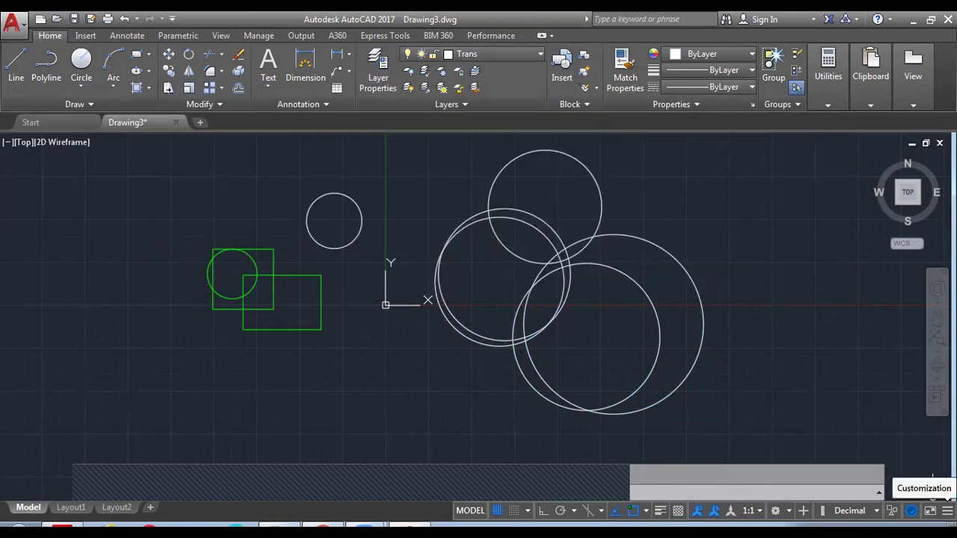
left_click(946, 511)
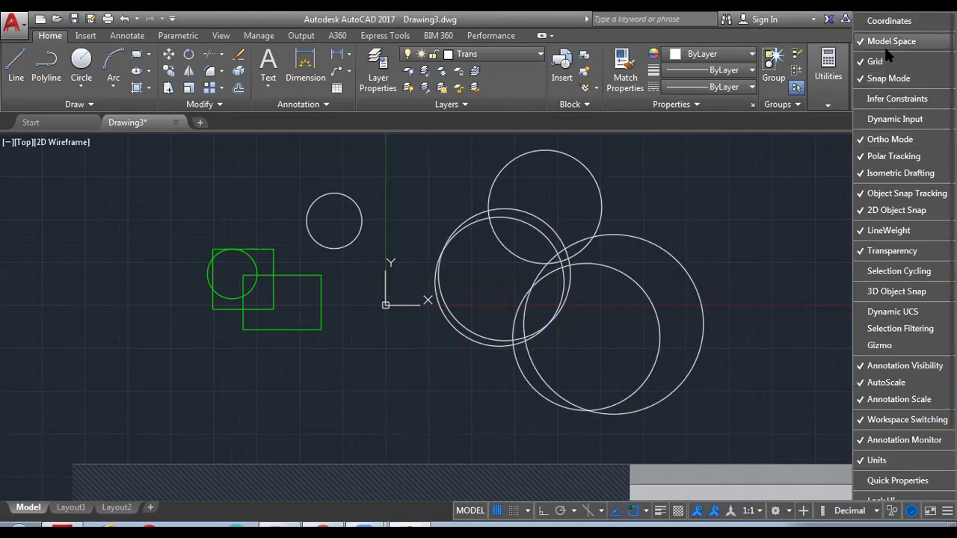
left_click(890, 119)
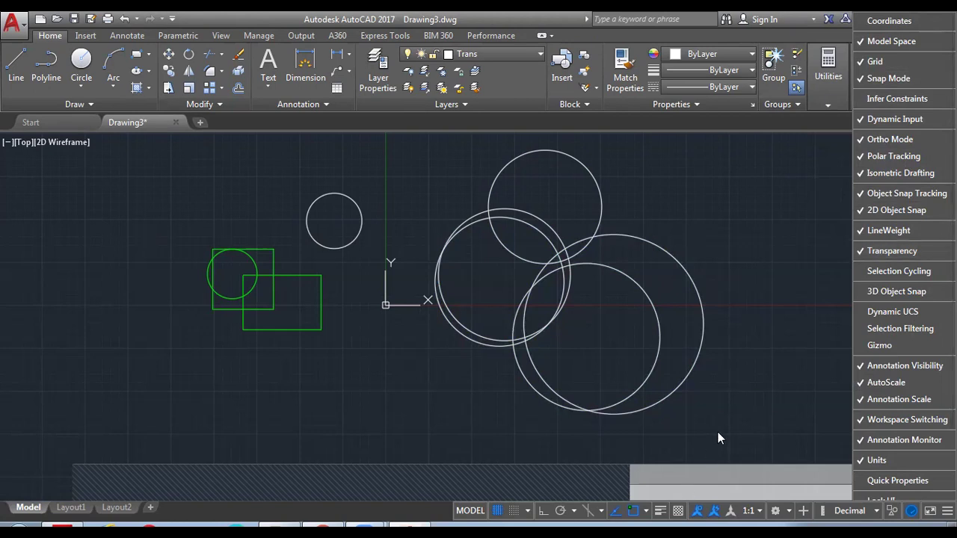
Switch the transparency display on and off again to compare how the circles appear.
left_click(680, 514)
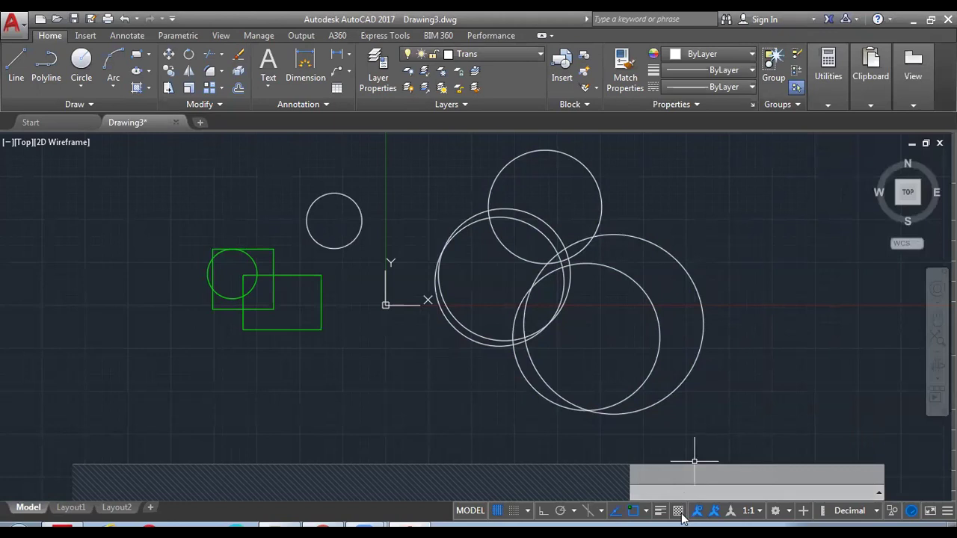
left_click(678, 512)
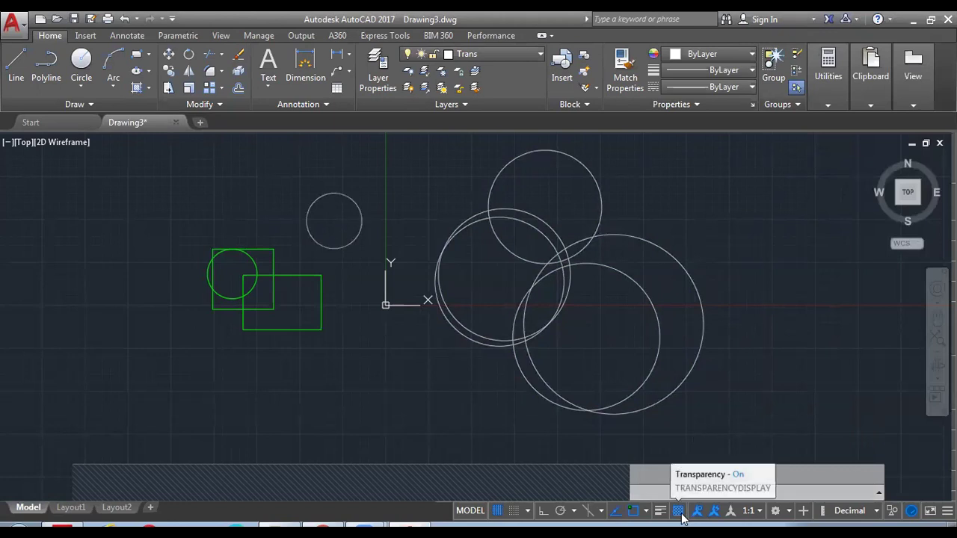
left_click(677, 511)
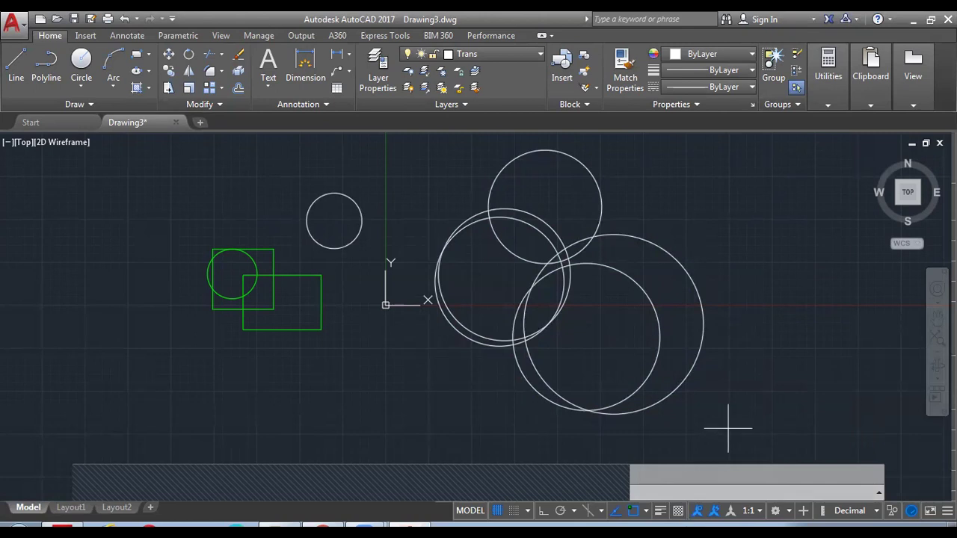
Turn off the grid and turn on the transparency display with all objects selected.
key("ctrl+a")
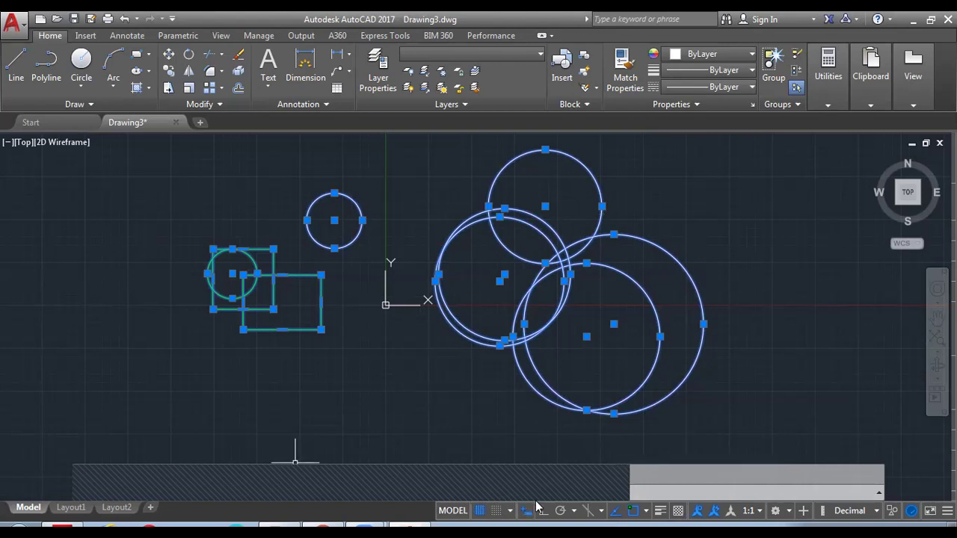
left_click(479, 511)
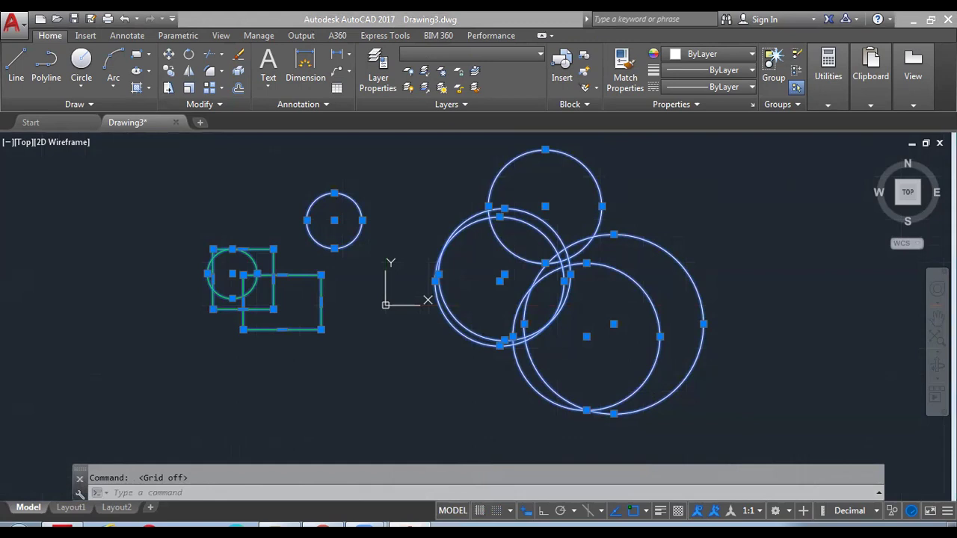
left_click(677, 513)
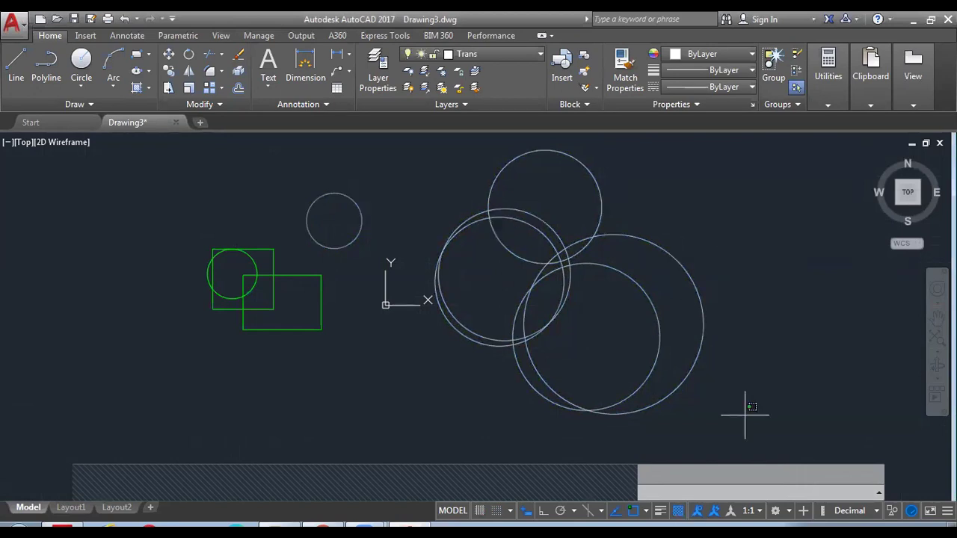
Delete all visible objects in the drawing and make layer 0 current.
key("ctrl+a")
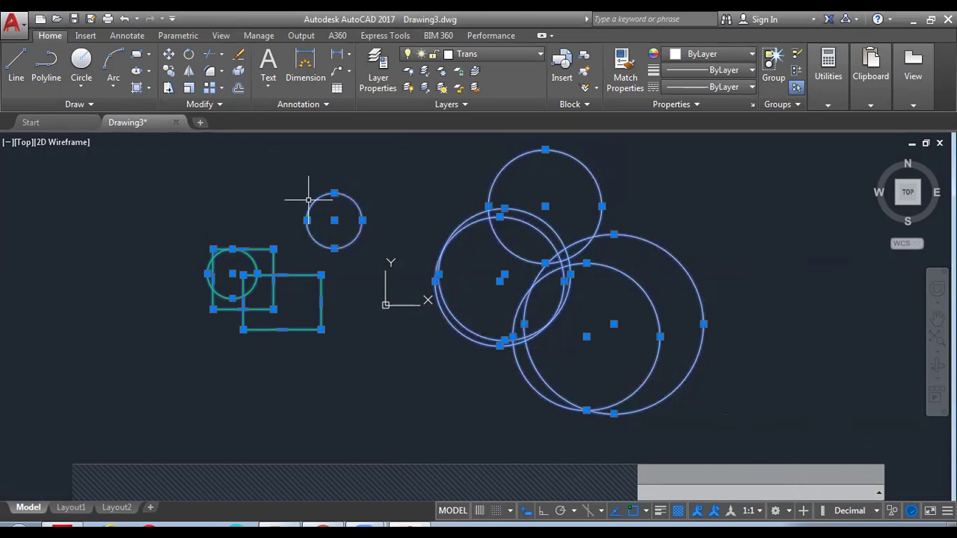
key("Delete")
left_click(497, 53)
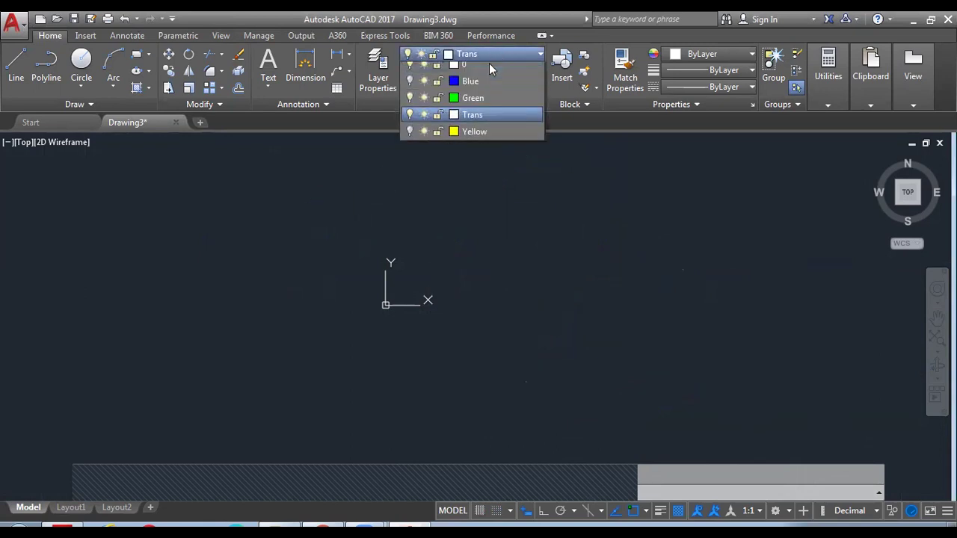
left_click(484, 63)
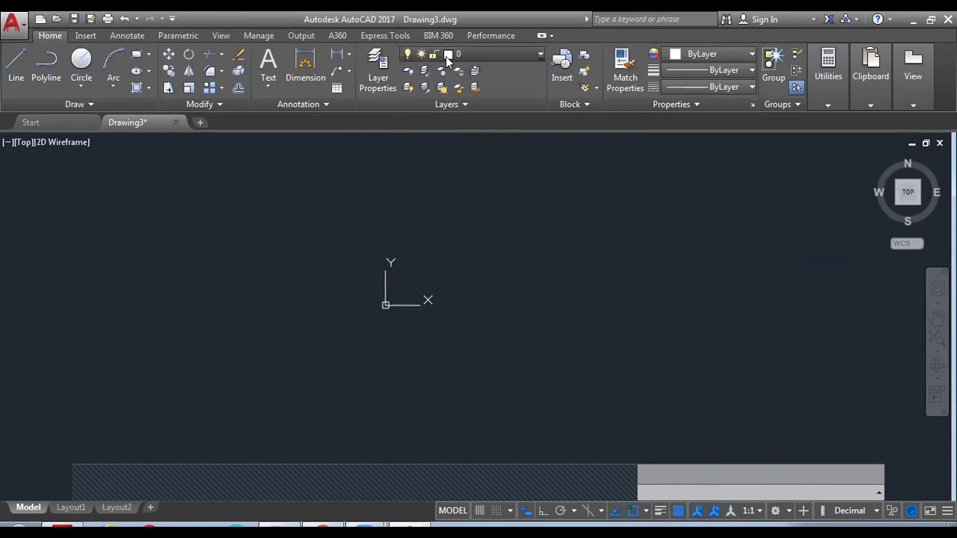
Turn on the Blue layer and make it current.
left_click(477, 56)
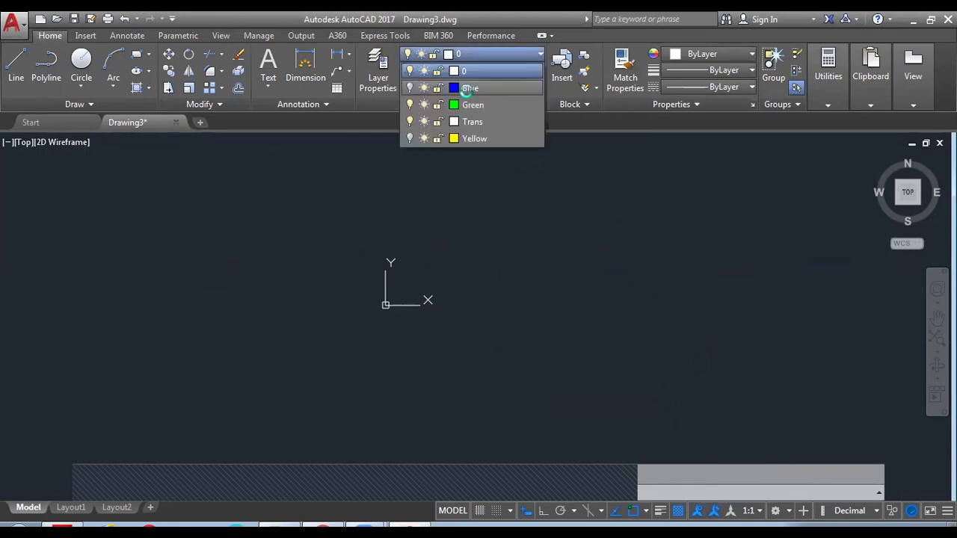
left_click(346, 298)
left_click(363, 300)
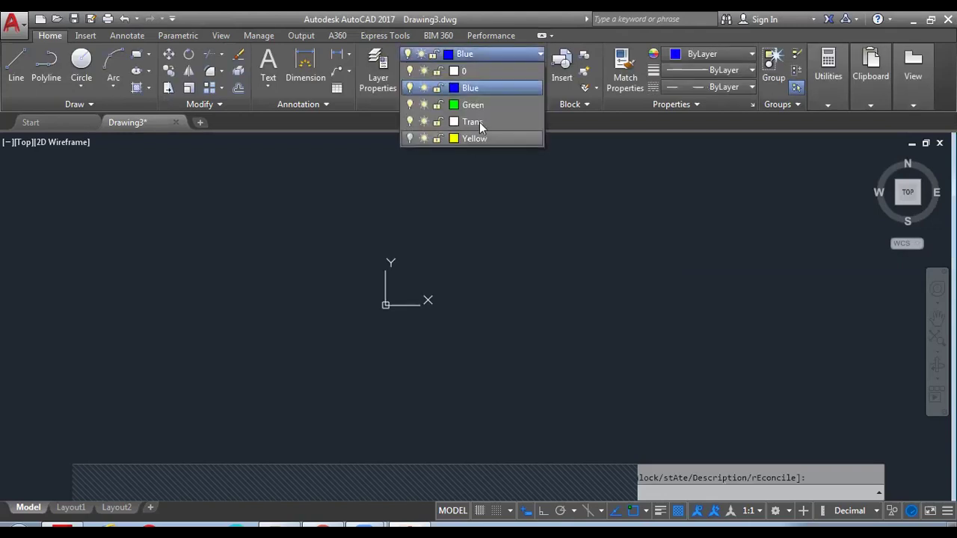
Make the Green layer current and draw a closed four-sided outline around the origin with the Line command.
left_click(478, 105)
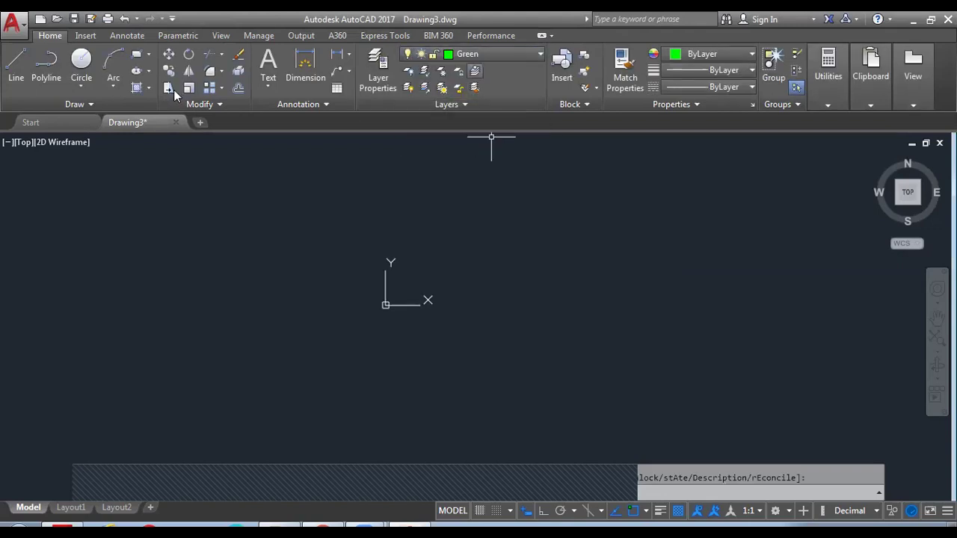
left_click(17, 65)
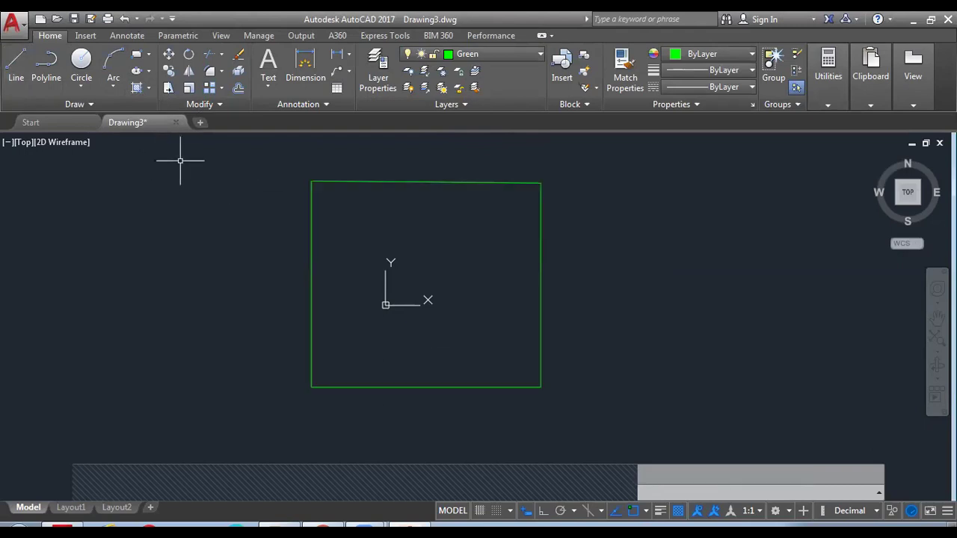
Make the Blue layer current and draw a closed four-sided outline overlapping the green one with the Line command.
left_click(495, 55)
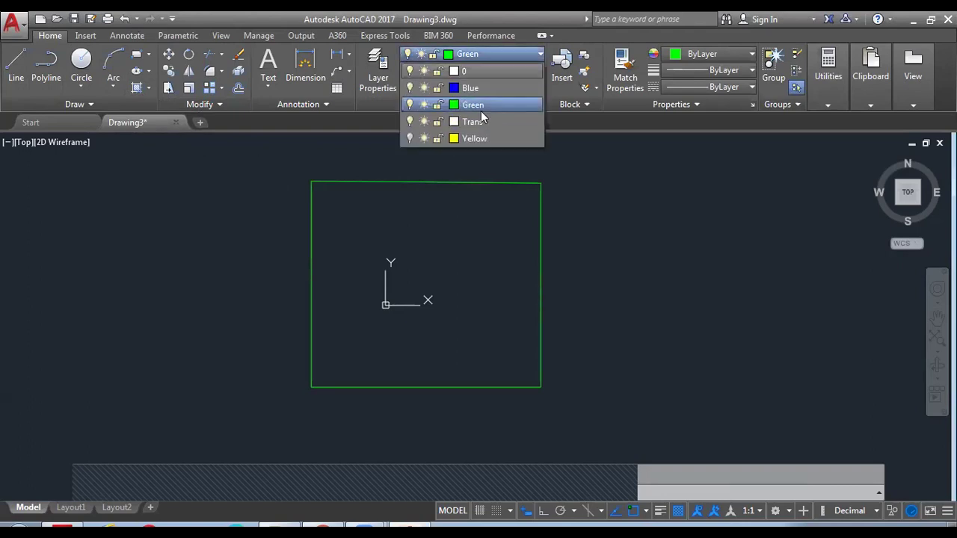
left_click(471, 88)
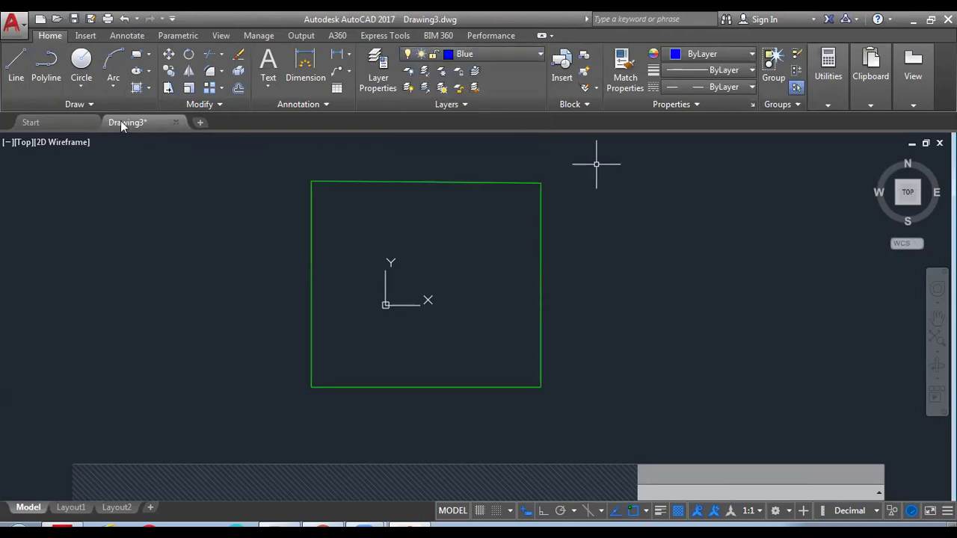
left_click(15, 66)
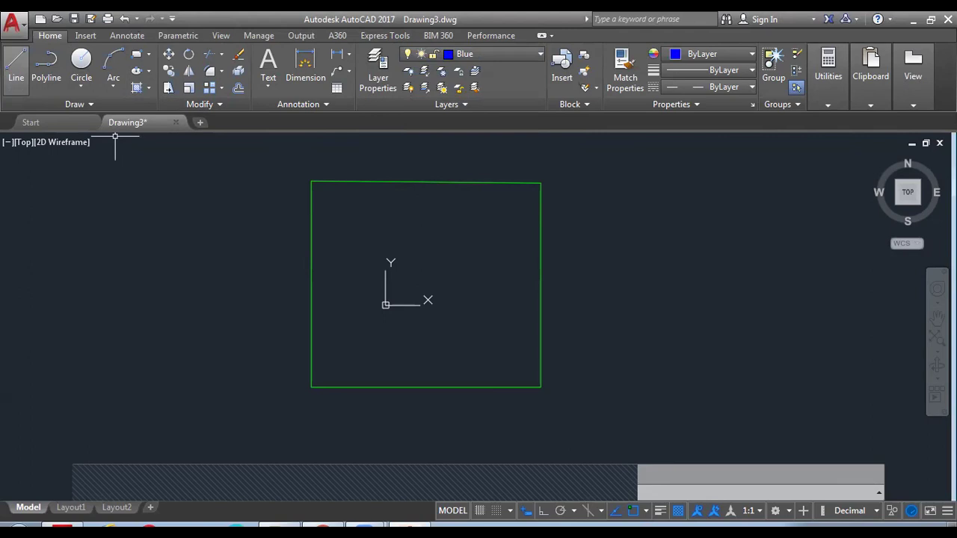
scroll(714, 206, "down", 4)
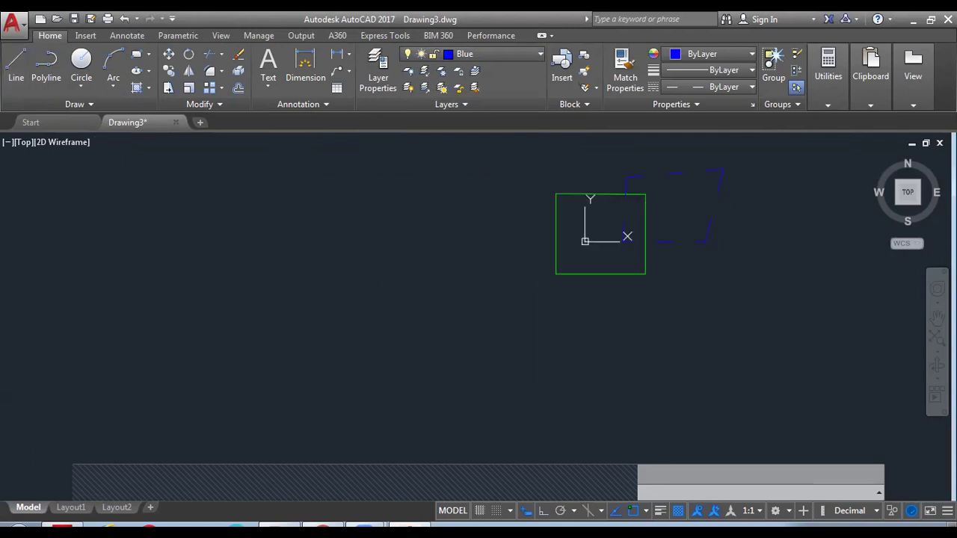
Make layer 0 current and draw a large rectangle whose right edge crosses the green outline.
left_click(726, 87)
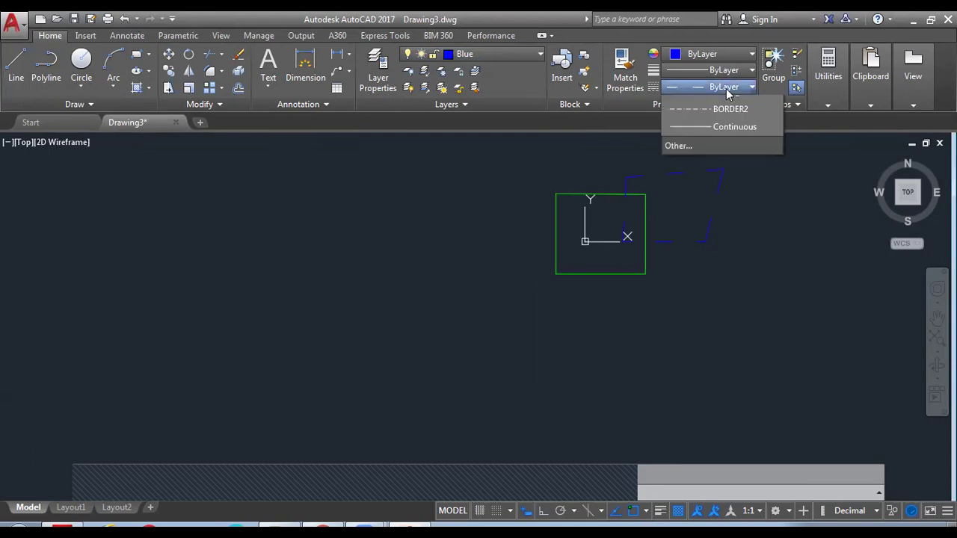
left_click(707, 106)
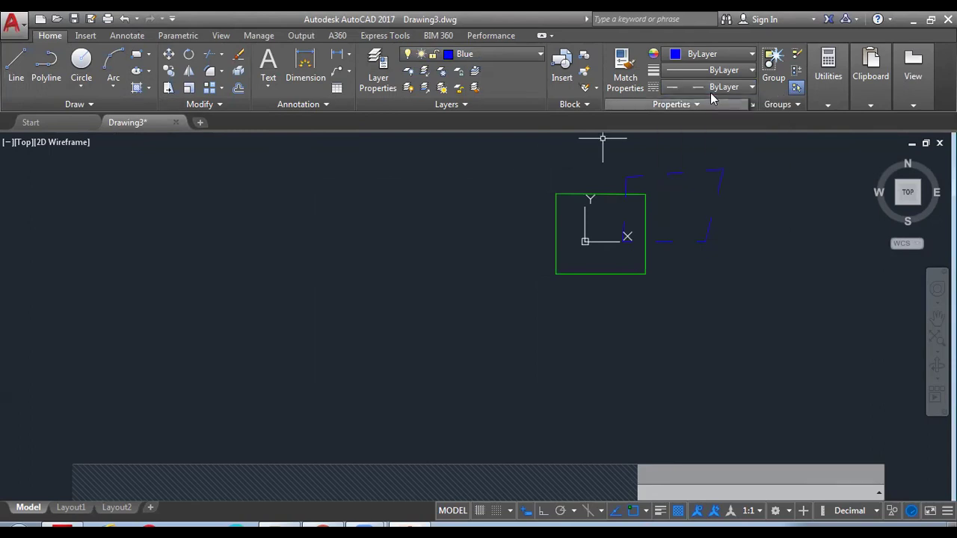
left_click(493, 54)
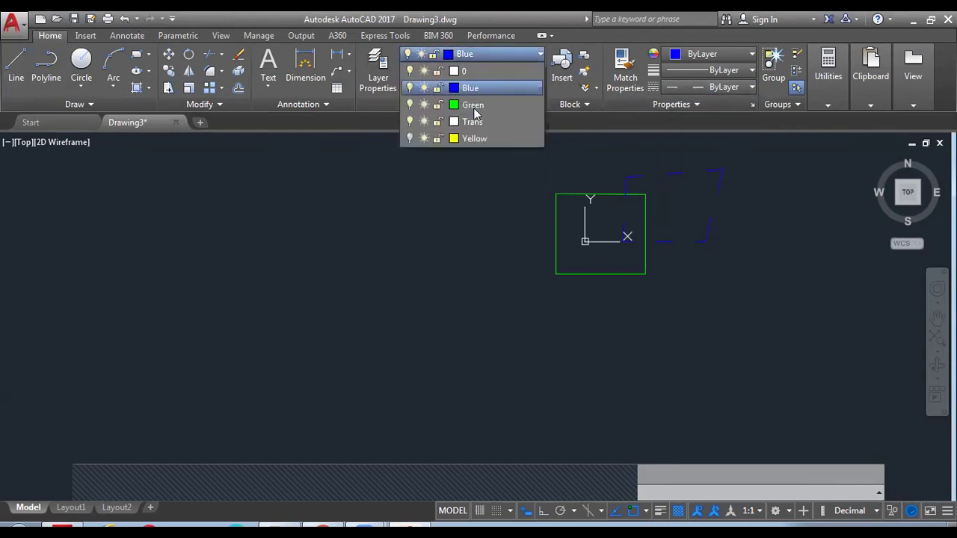
left_click(470, 105)
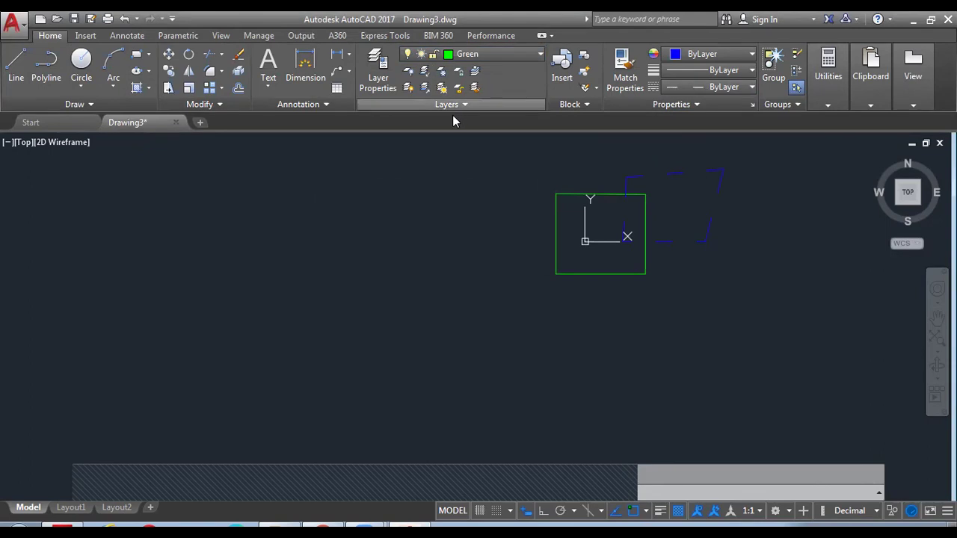
left_click(459, 71)
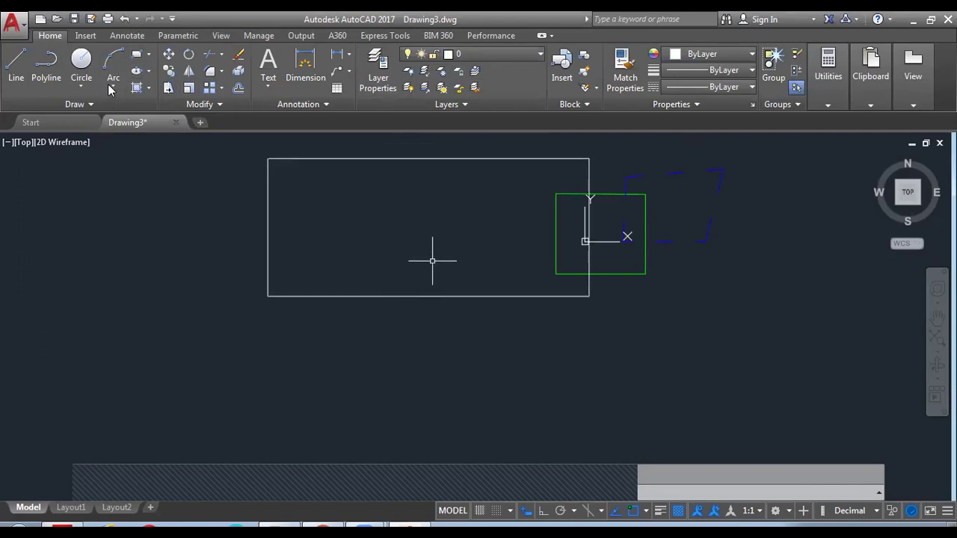
Draw a wide ellipse on layer 0, extending to the right from the large rectangle's right edge.
scroll(432, 260, "down", 2)
middle_click_drag(426, 256, 321, 278)
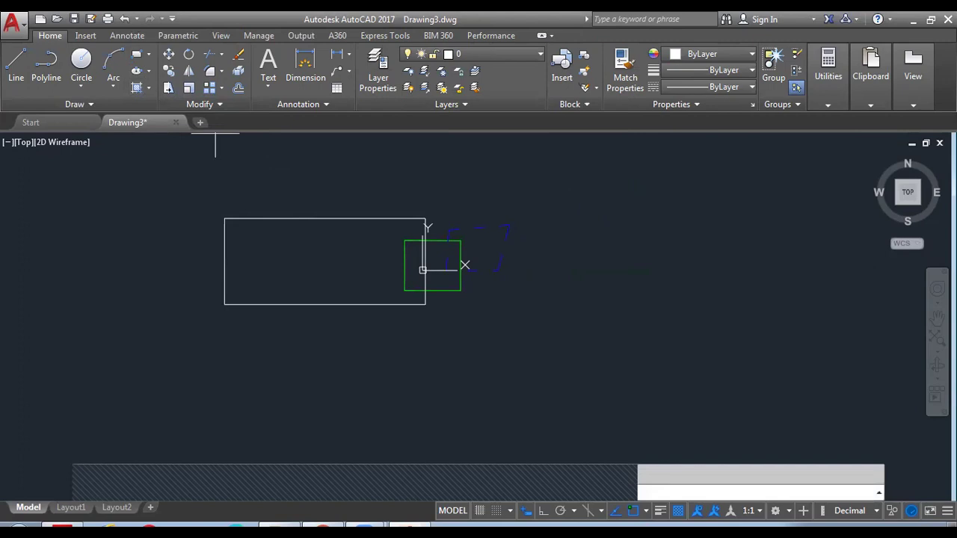
left_click(594, 217)
Turn on the Yellow layer, make it current while keeping layer 0 on, and draw a rectangle below the ellipse.
left_click(495, 54)
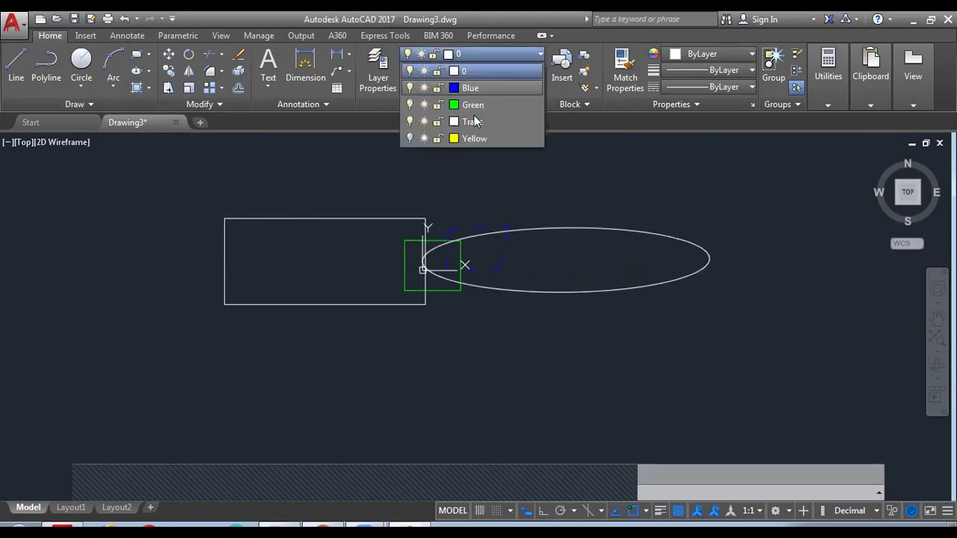
left_click(362, 313)
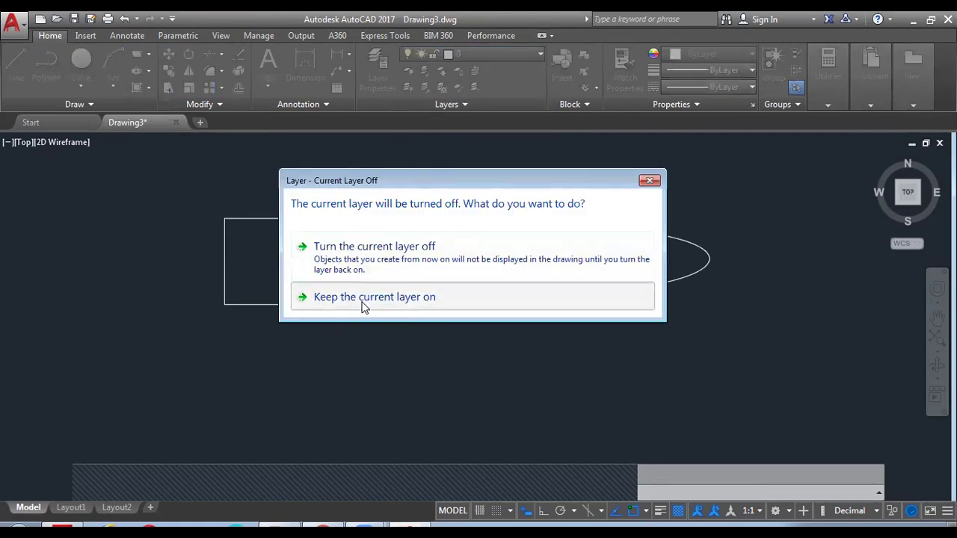
left_click(363, 299)
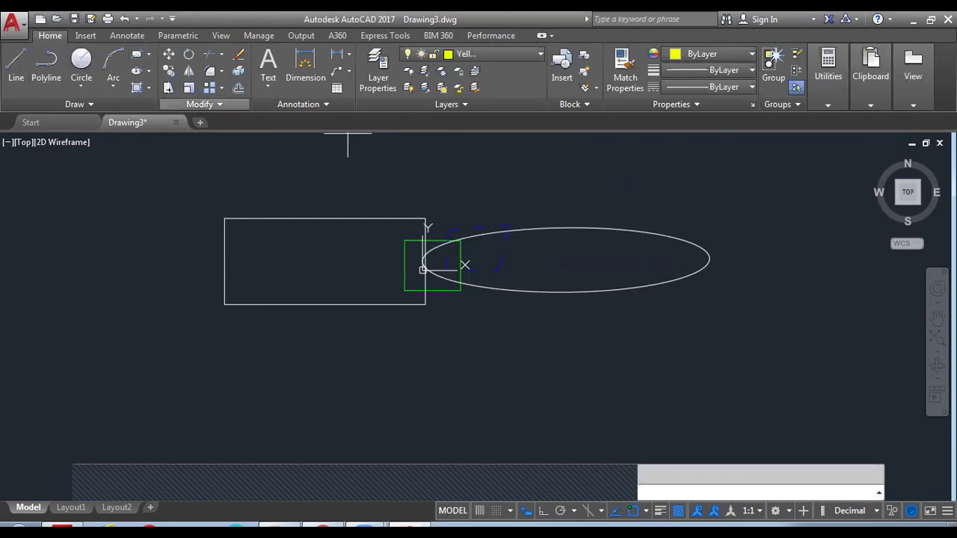
scroll(430, 346, "down", 3)
scroll(445, 335, "up", 5)
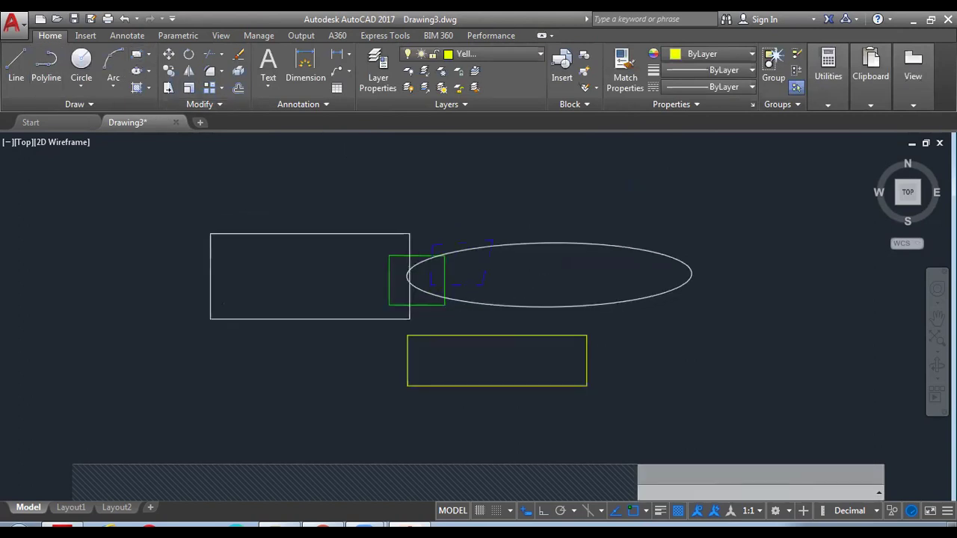
scroll(510, 348, "down", 2)
middle_click_drag(510, 348, 469, 333)
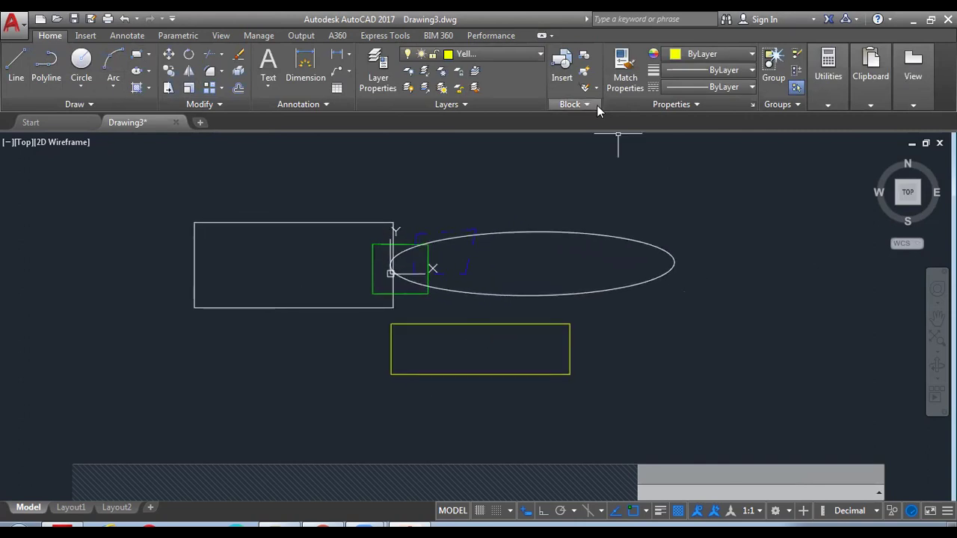
left_click(569, 104)
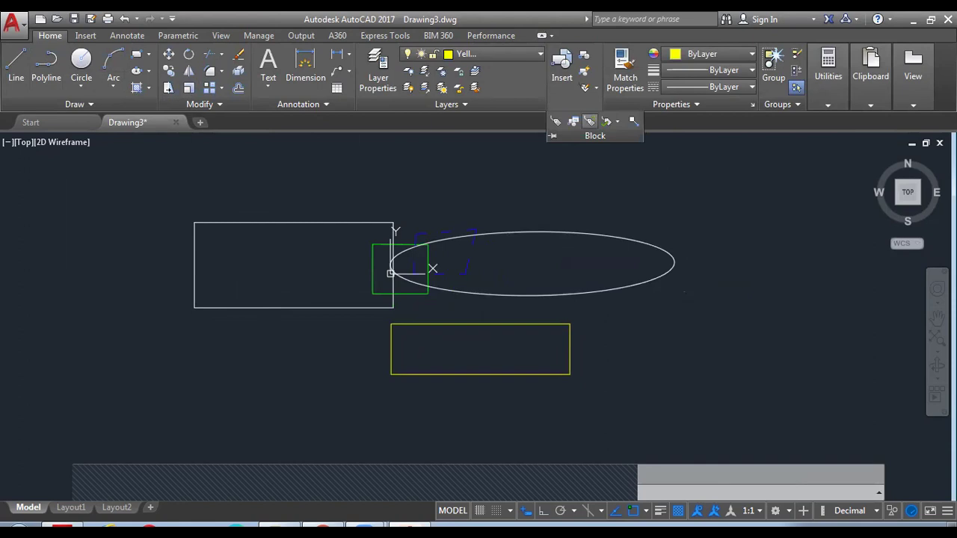
scroll(651, 188, "down", 2)
scroll(547, 138, "up", 2)
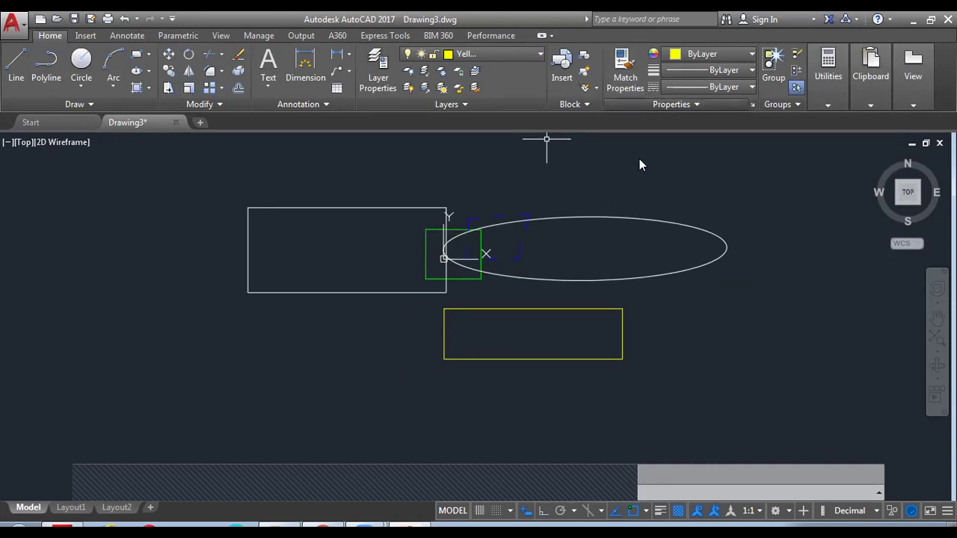
Use Match Properties to copy the white ellipse's properties to the yellow rectangle below it.
left_click(659, 102)
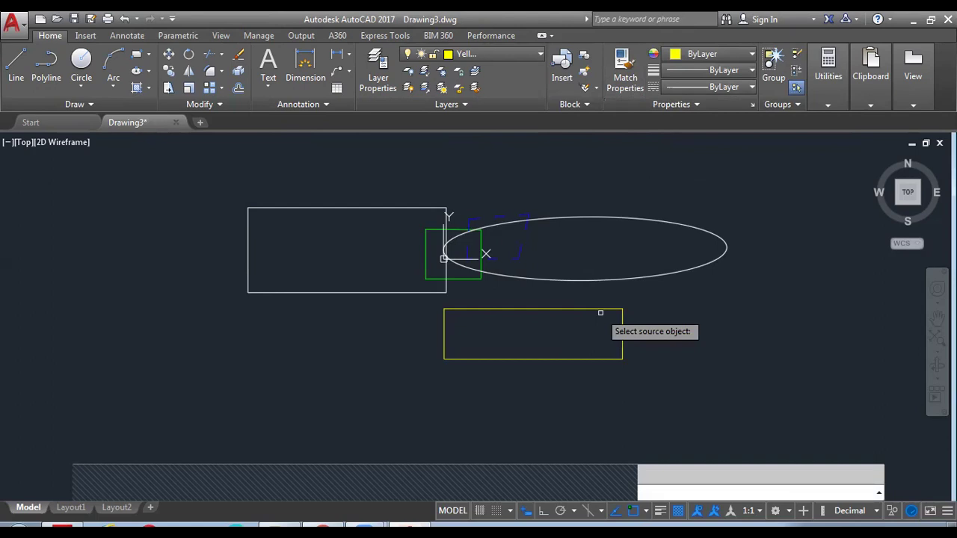
scroll(613, 306, "up", 4)
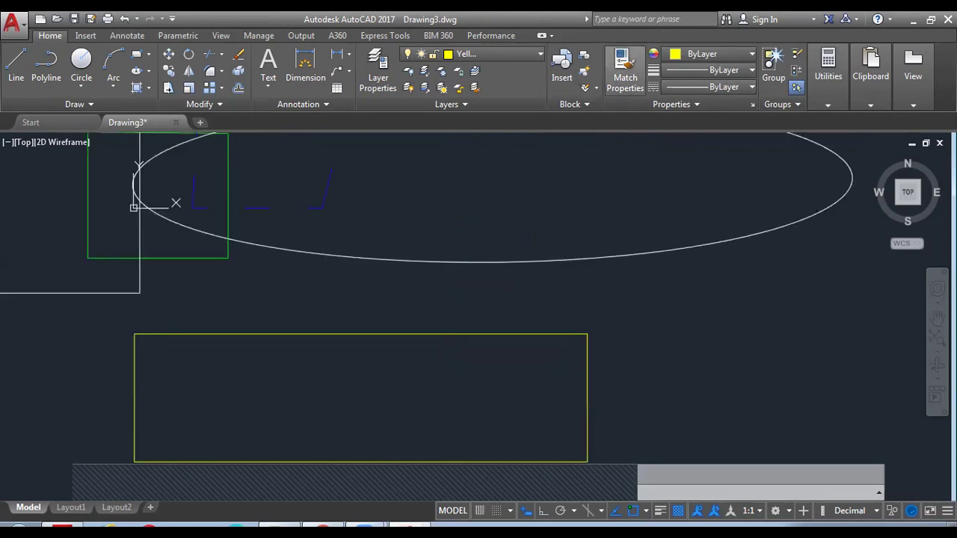
left_click(515, 260)
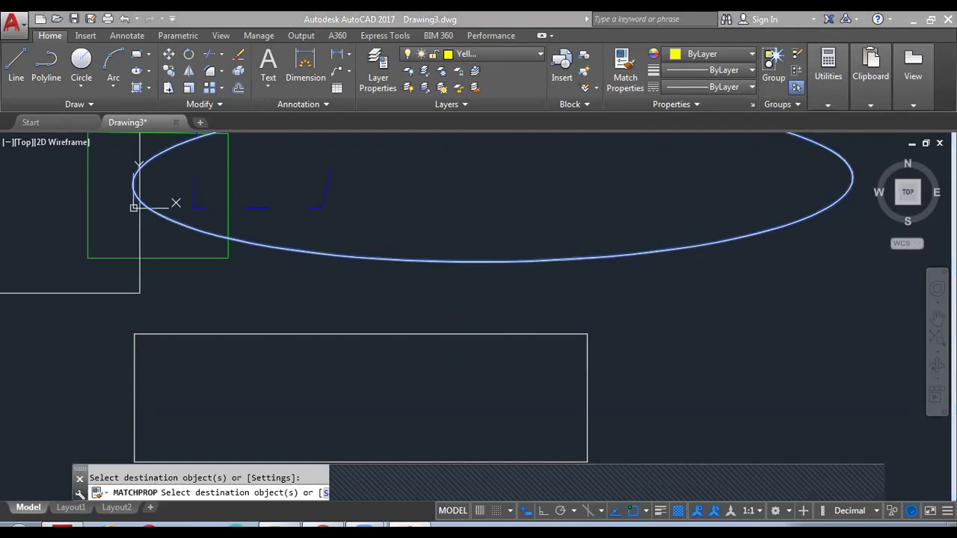
scroll(641, 334, "down", 6)
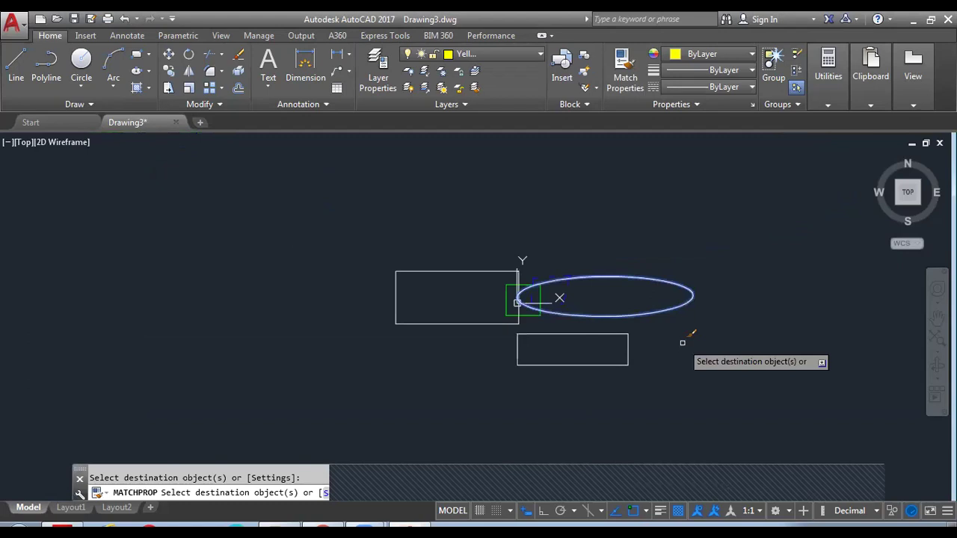
scroll(682, 342, "up", 4)
left_click(576, 325)
key("Return")
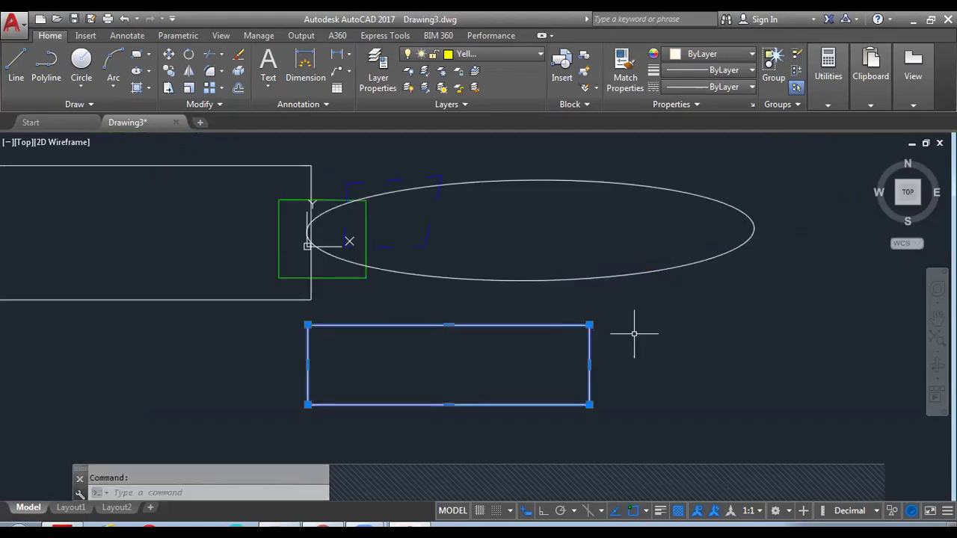
key("Escape")
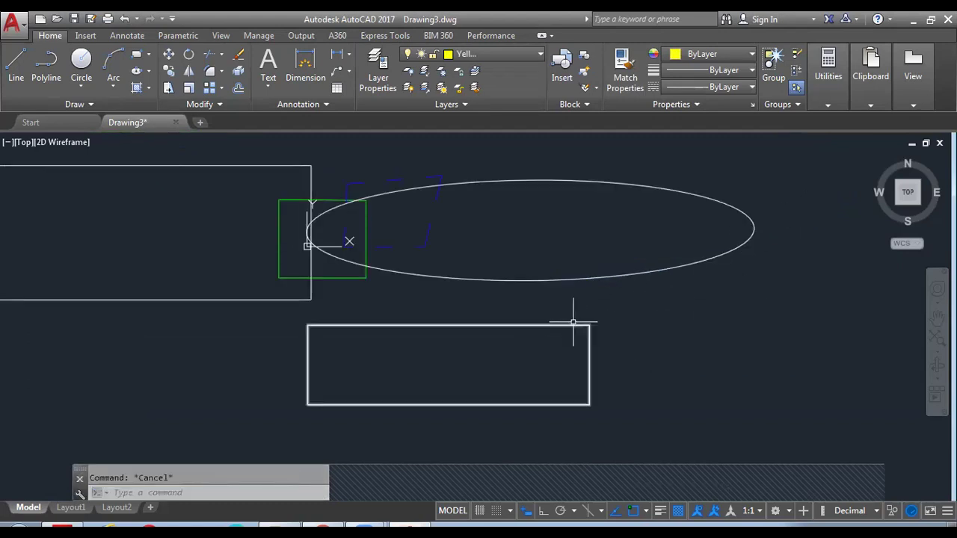
Select the rectangle below the ellipse to check which layer it is assigned to, and clear the selection.
left_click(573, 321)
left_click(572, 324)
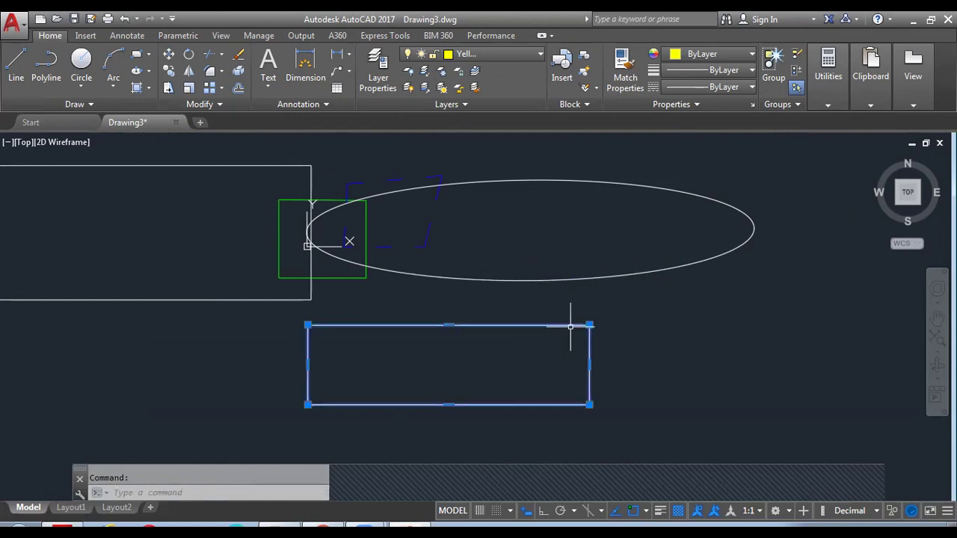
left_click(498, 53)
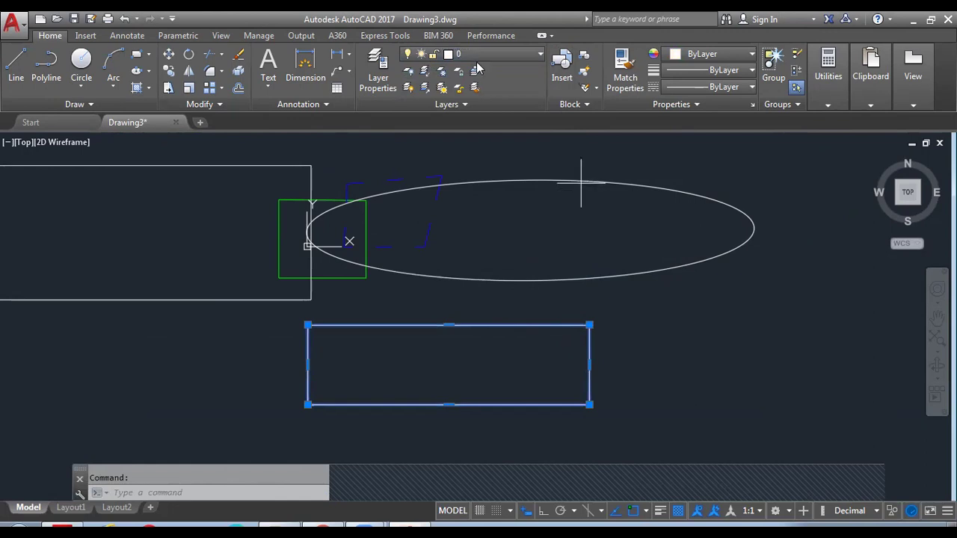
key("Escape")
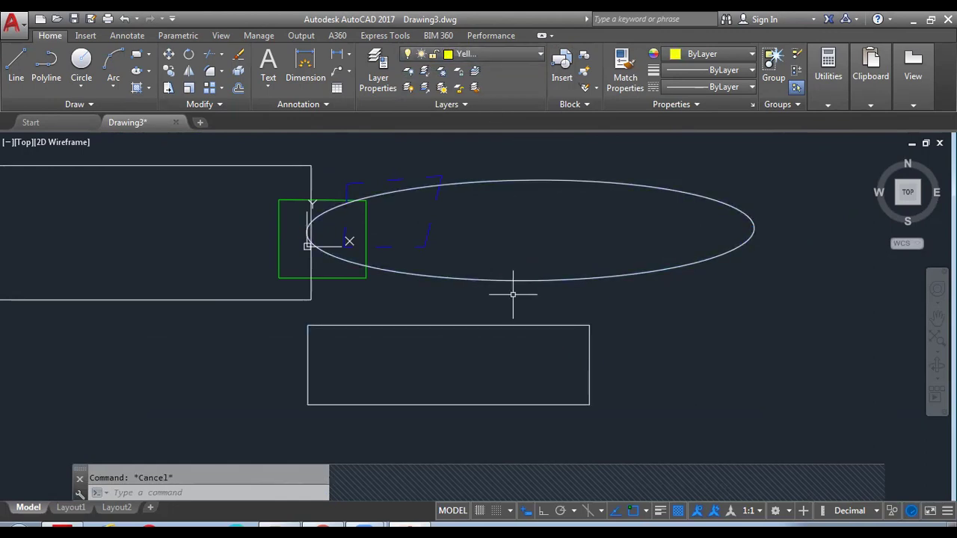
left_click(516, 327)
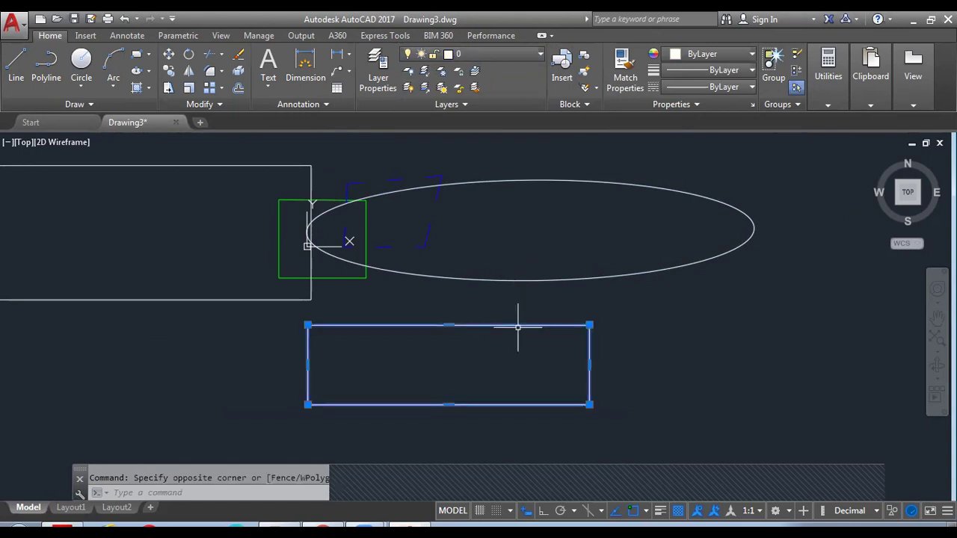
key("Escape")
scroll(668, 321, "down", 5)
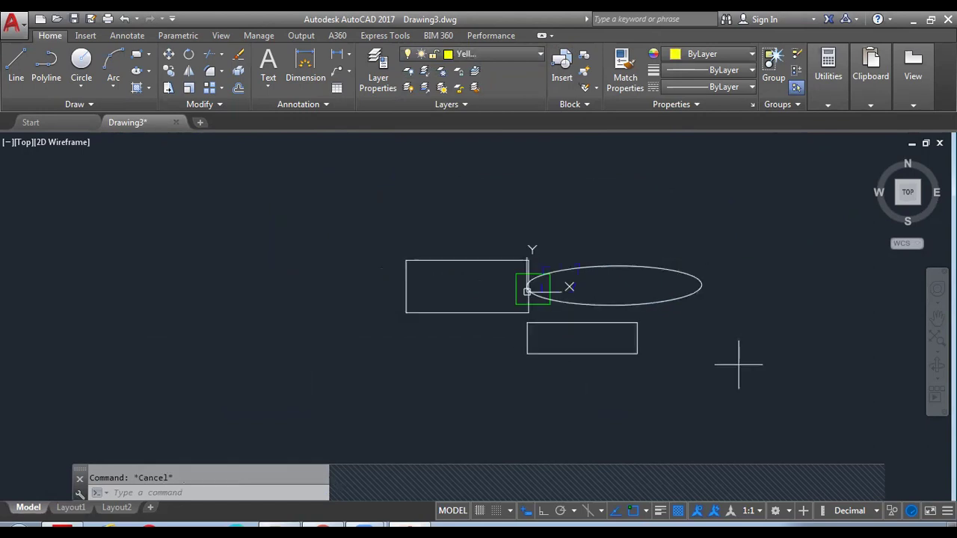
left_click(696, 316)
scroll(605, 284, "up", 4)
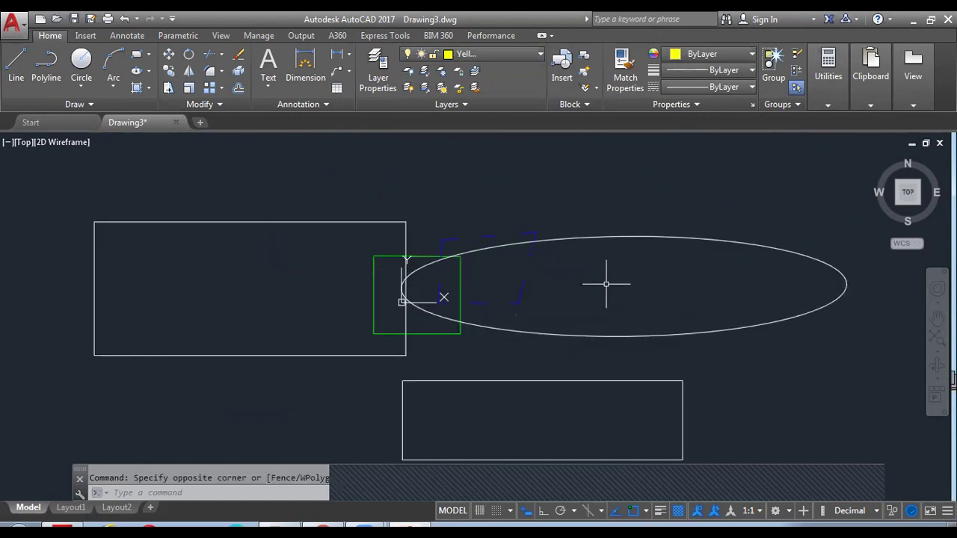
Match the blue dashed quadrilateral to one of the white layer 0 shapes using Match Properties.
left_click(625, 75)
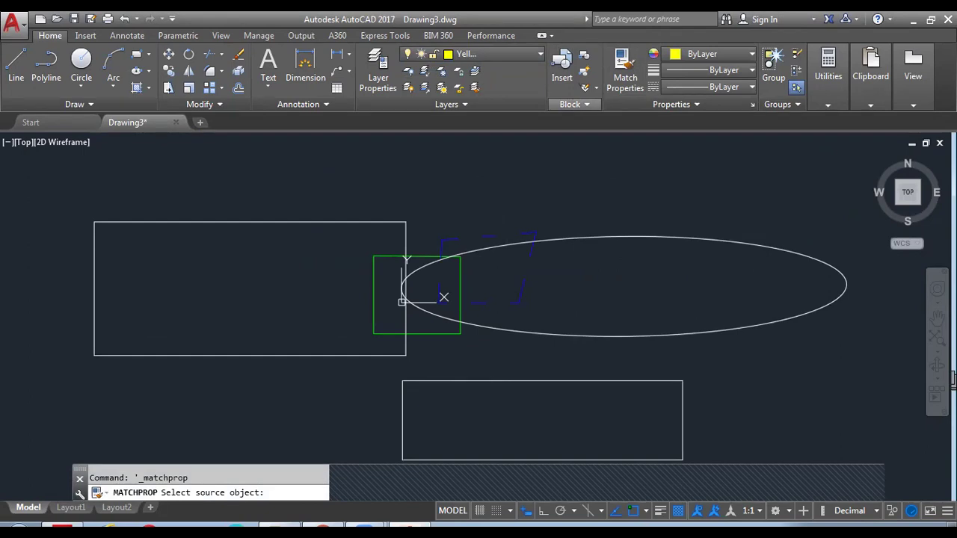
left_click(444, 298)
scroll(707, 333, "up", 3)
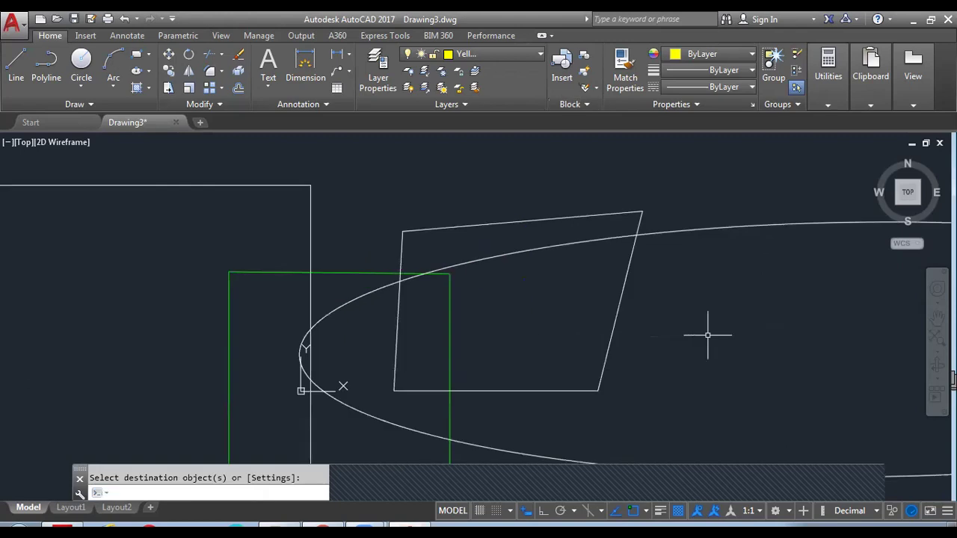
scroll(713, 331, "down", 1)
middle_click_drag(748, 308, 674, 276)
scroll(658, 269, "down", 4)
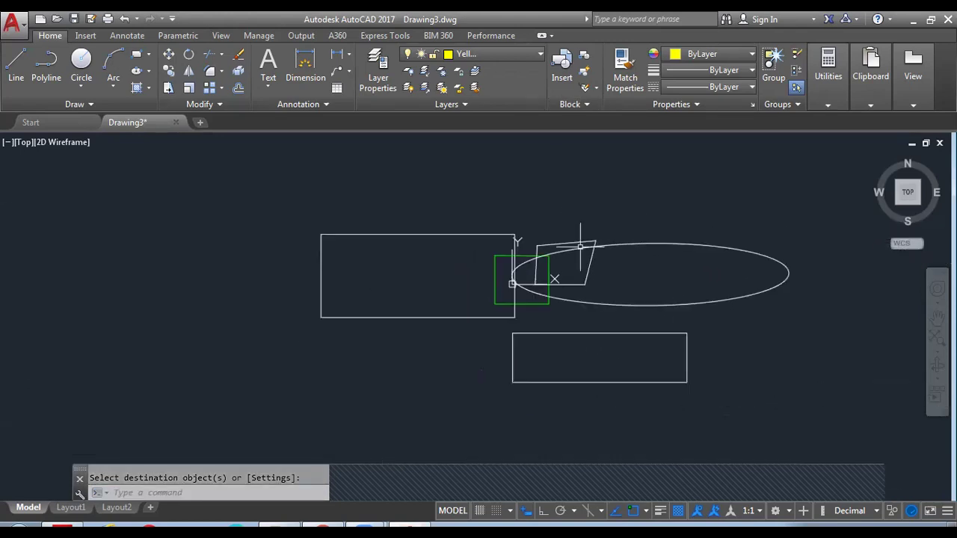
Make layer 0 the current layer and turn it off, accepting that the current layer is hidden.
left_click(508, 53)
left_click(495, 69)
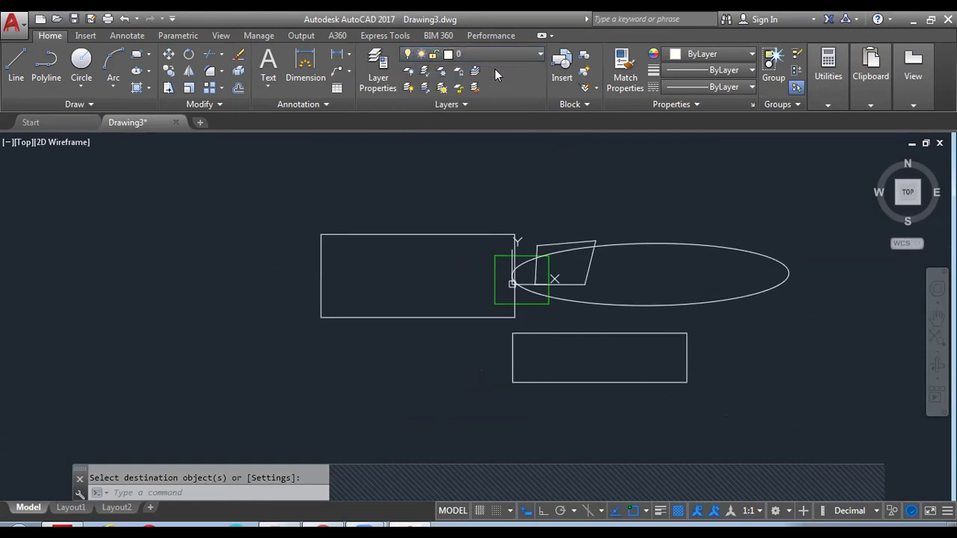
left_click(433, 54)
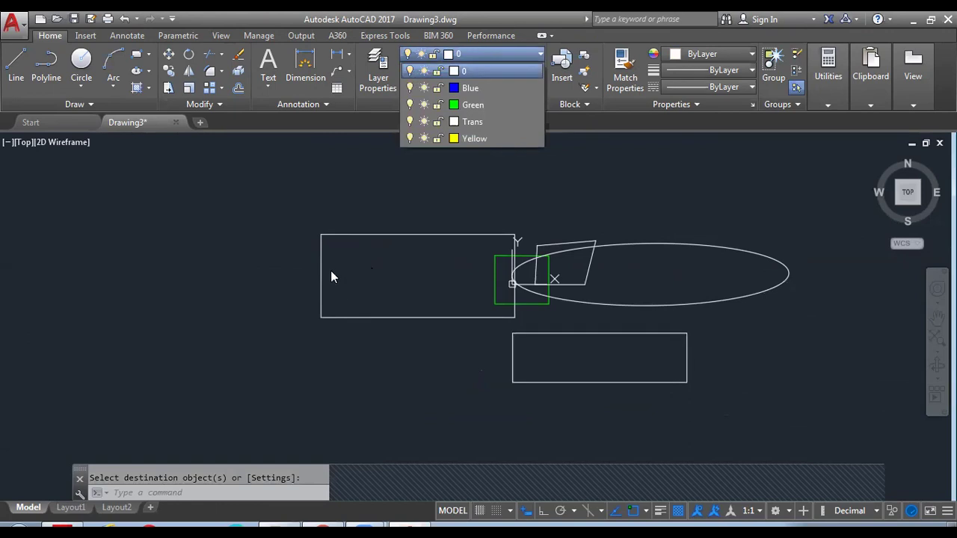
left_click(382, 256)
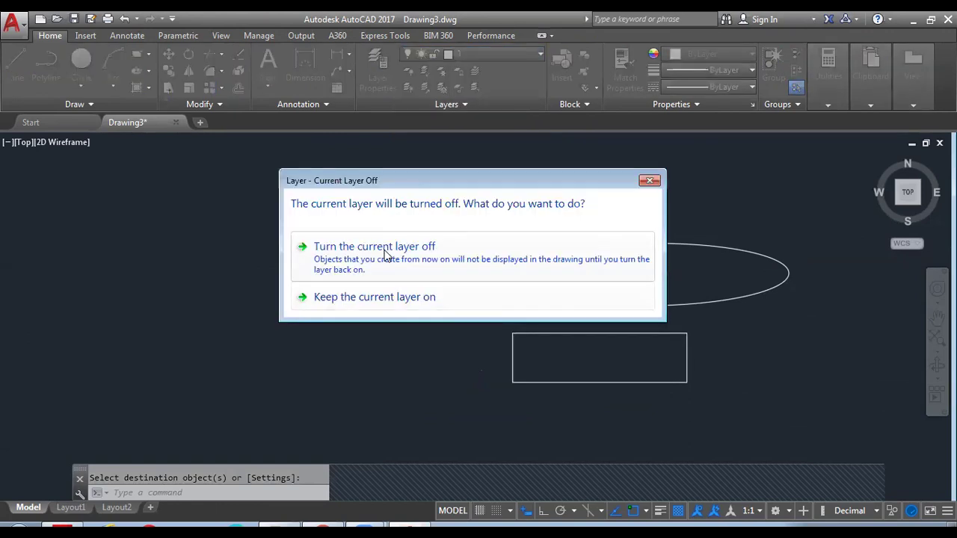
left_click(385, 253)
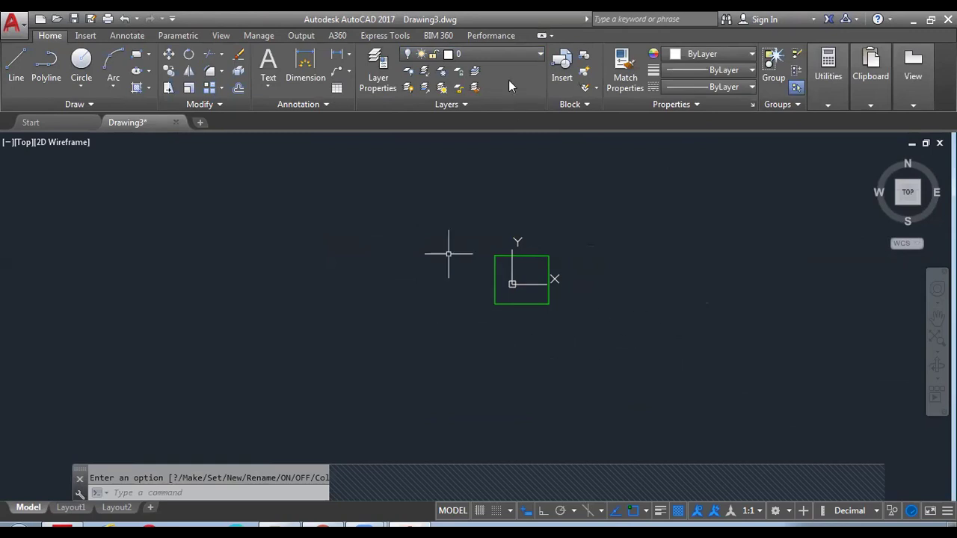
Turn layer 0 back on.
left_click(500, 54)
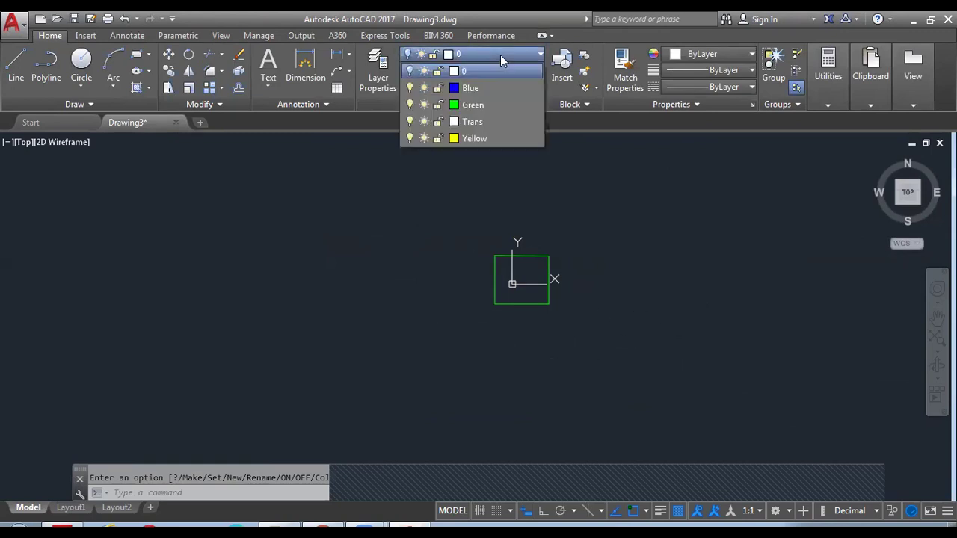
mouse_move(693, 352)
left_mouse_down()
mouse_move(583, 214)
mouse_move(700, 235)
left_mouse_up()
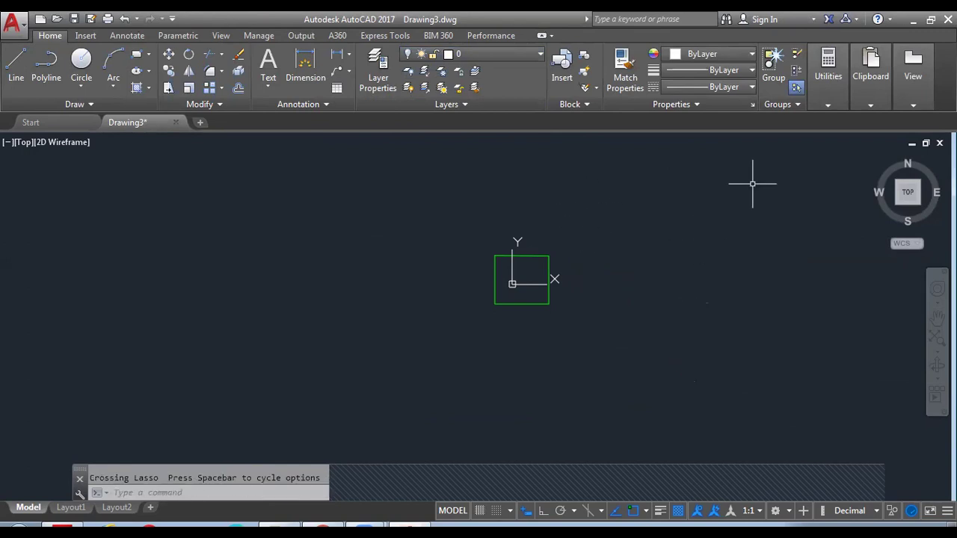
left_click(498, 56)
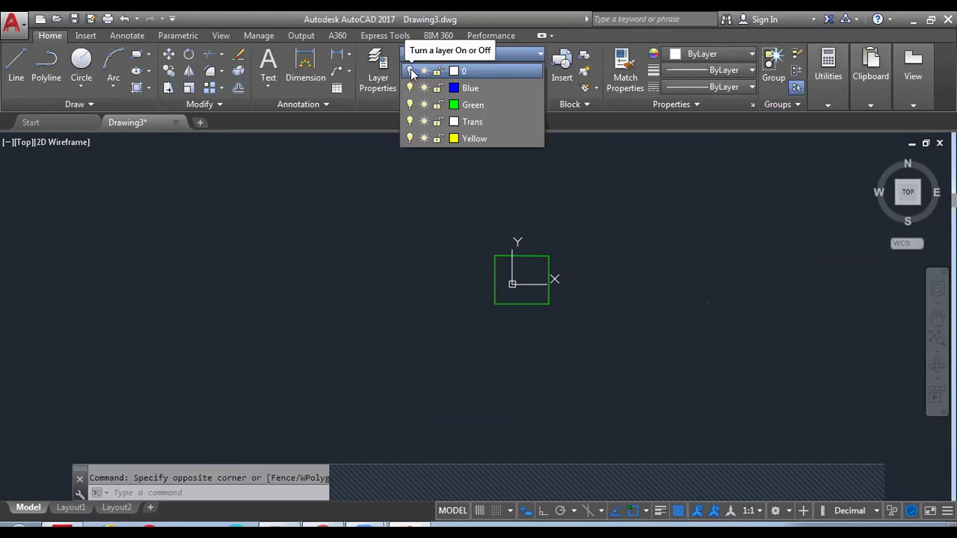
left_click(411, 71)
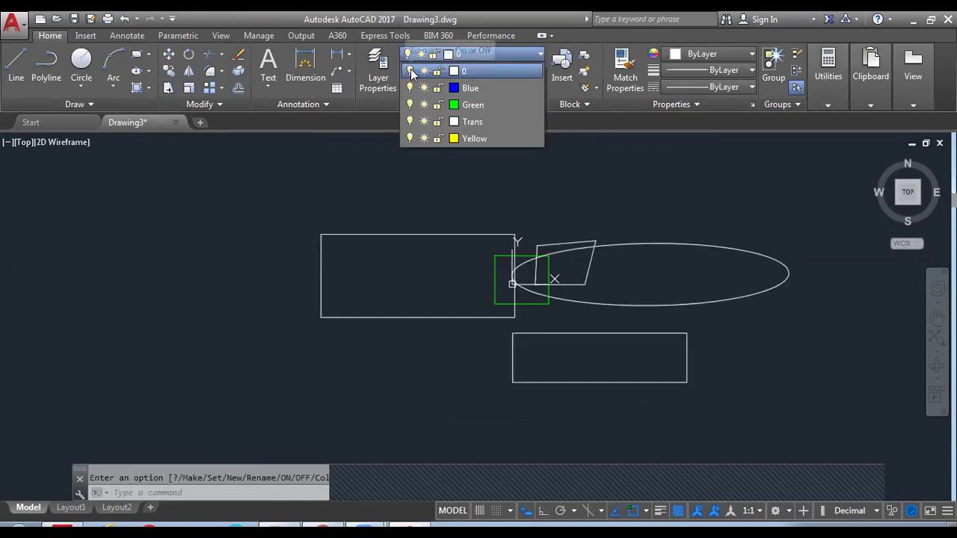
Turn layer 0 off and on once more, and try to freeze it in all viewports.
left_click(410, 71)
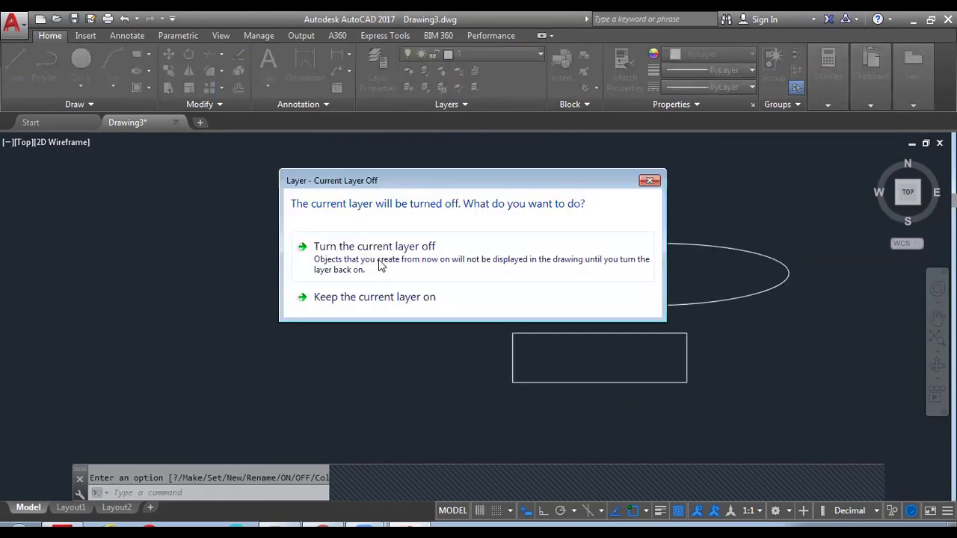
left_click(358, 246)
left_click(419, 56)
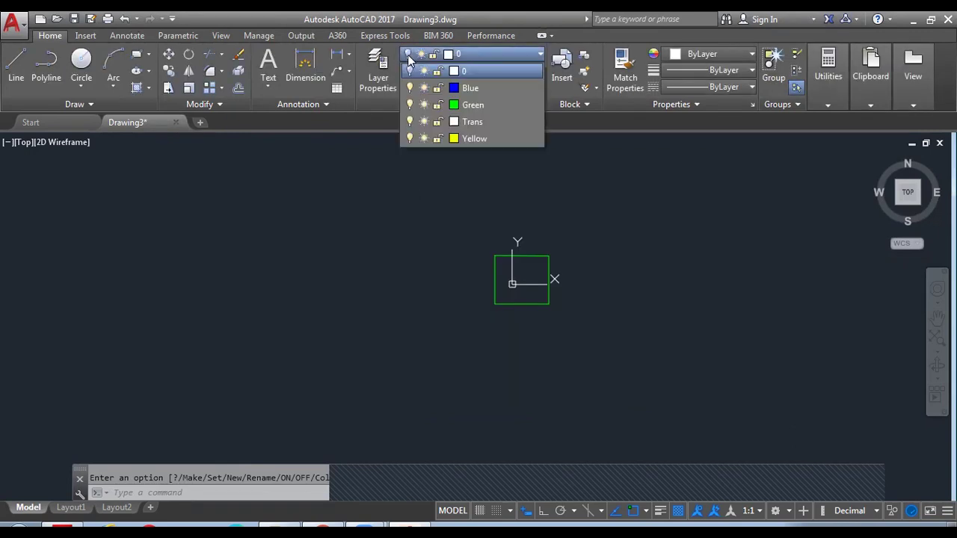
left_click(410, 72)
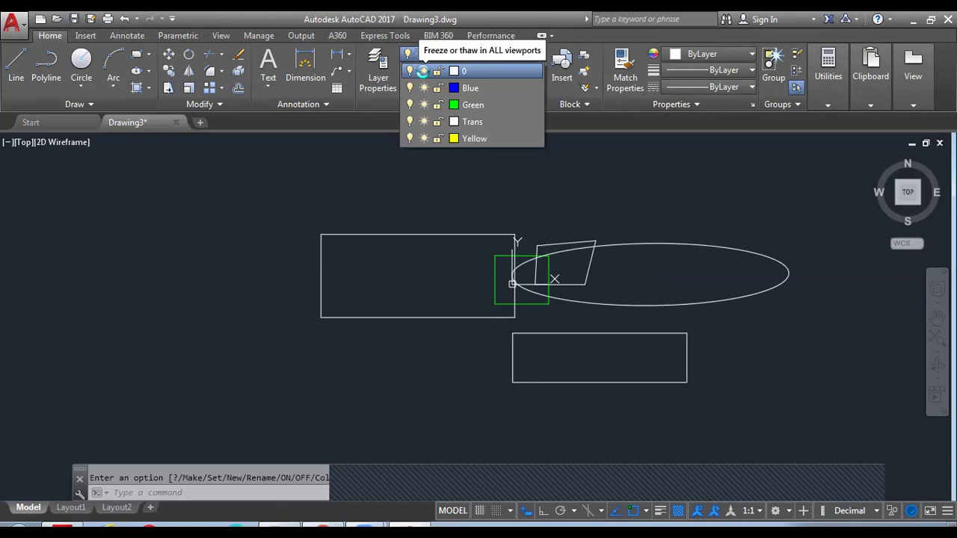
left_click(423, 71)
left_click(564, 292)
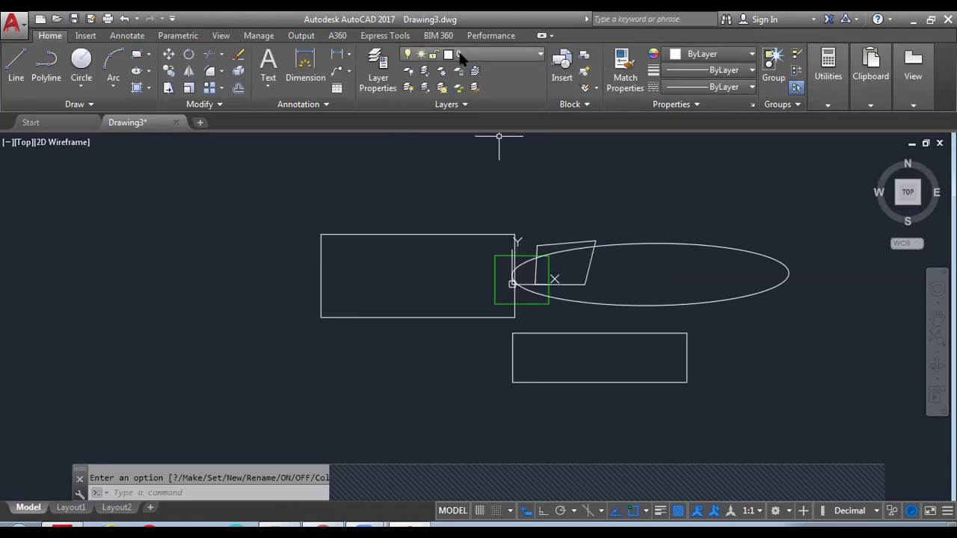
Make Green the current layer.
left_click(459, 54)
left_click(459, 98)
left_click(490, 56)
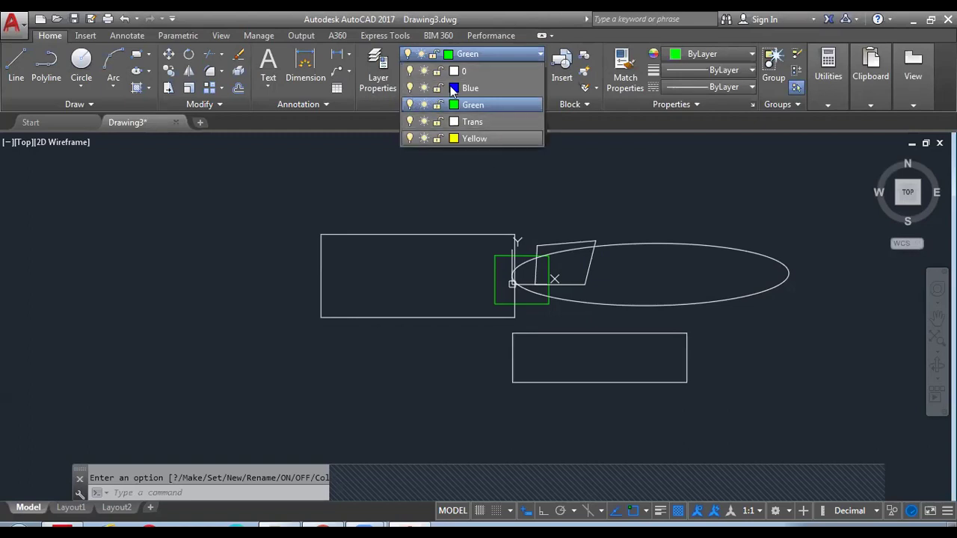
key("Escape")
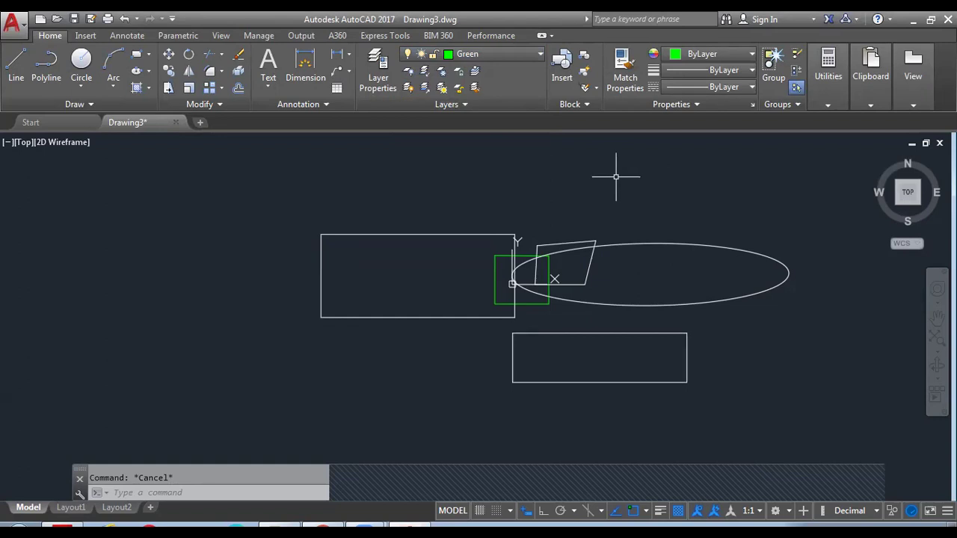
Switch the current layer back to 0.
left_click(509, 57)
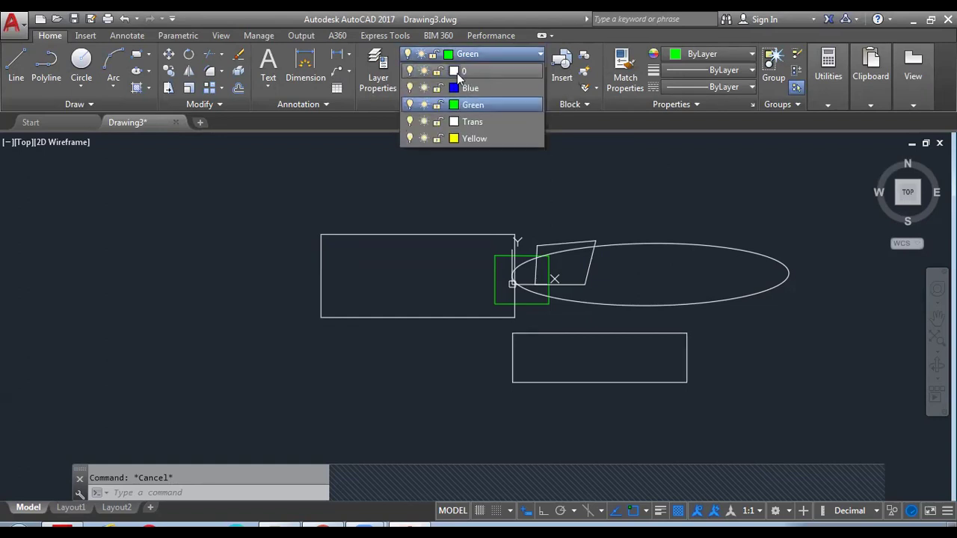
left_click(464, 71)
left_click(505, 52)
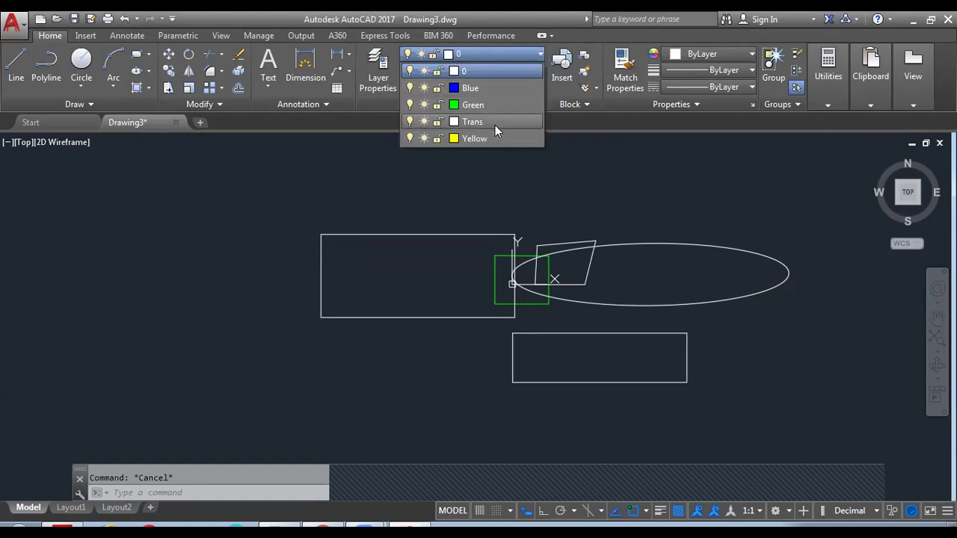
left_click(575, 139)
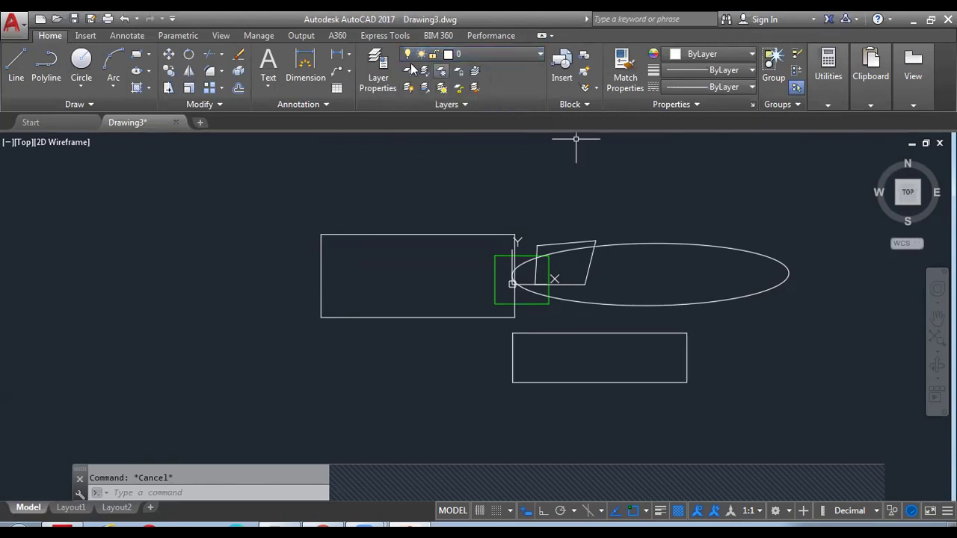
Move the large white ellipse to the Blue layer and clear the selection.
left_click(617, 79)
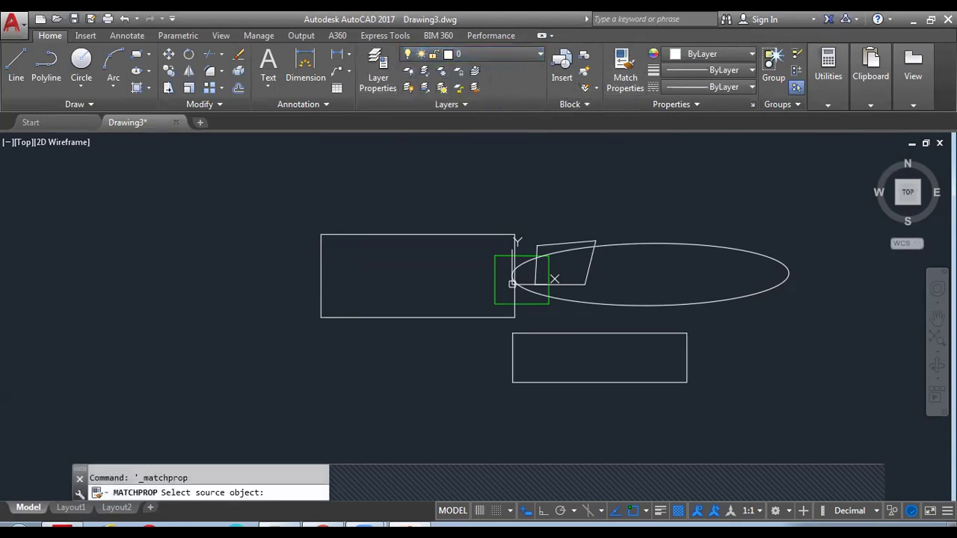
left_click(513, 57)
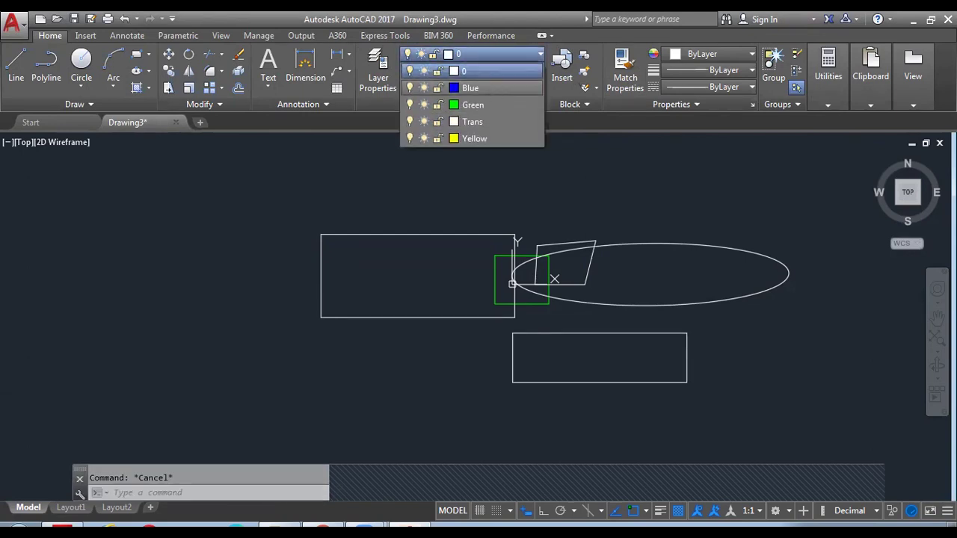
left_click(719, 248)
left_click(511, 50)
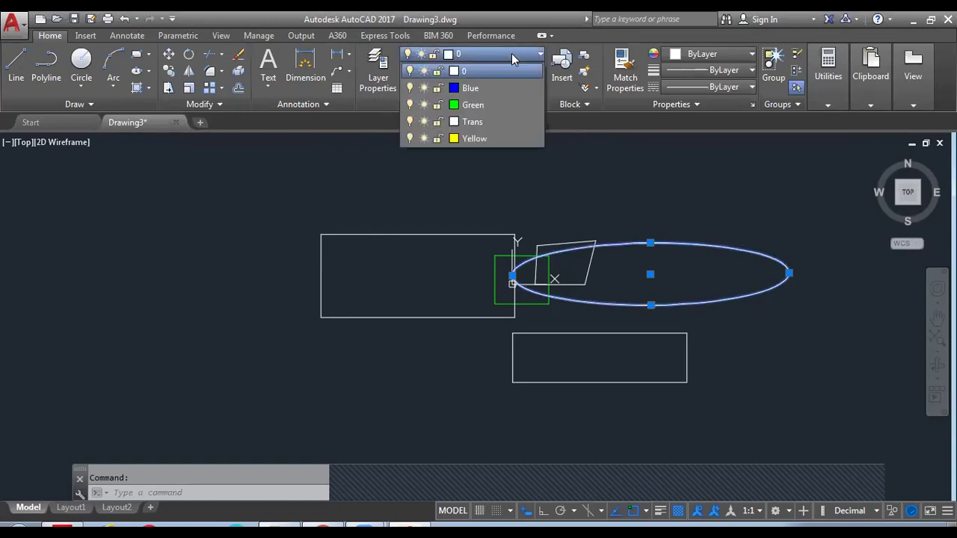
left_click(506, 85)
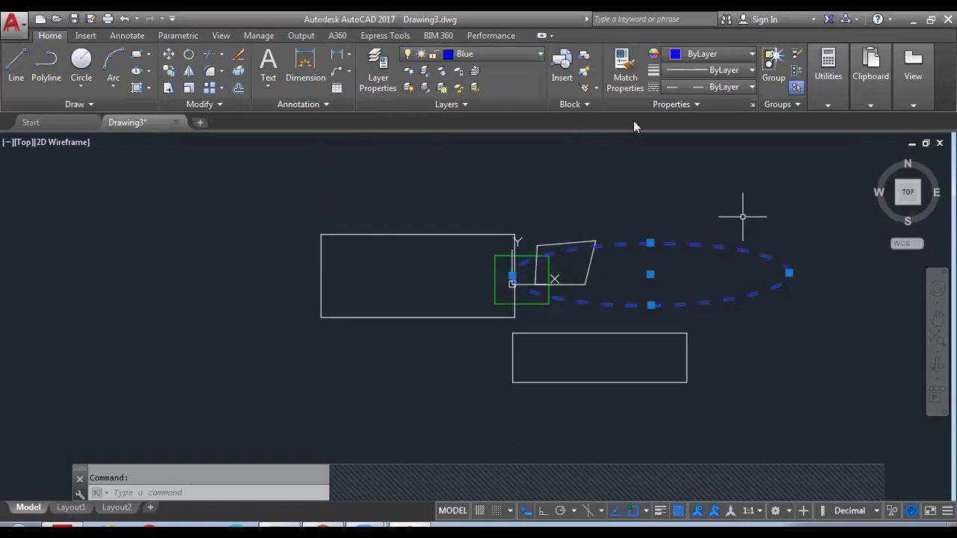
key("Escape")
Copy the blue dashed ellipse's properties to the two white rectangles using Match Properties.
left_click(624, 83)
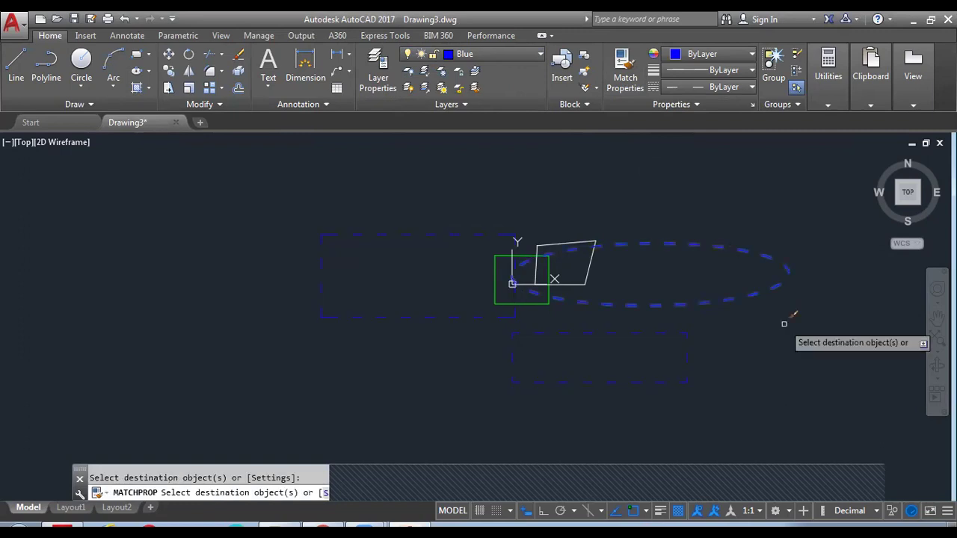
key("Return")
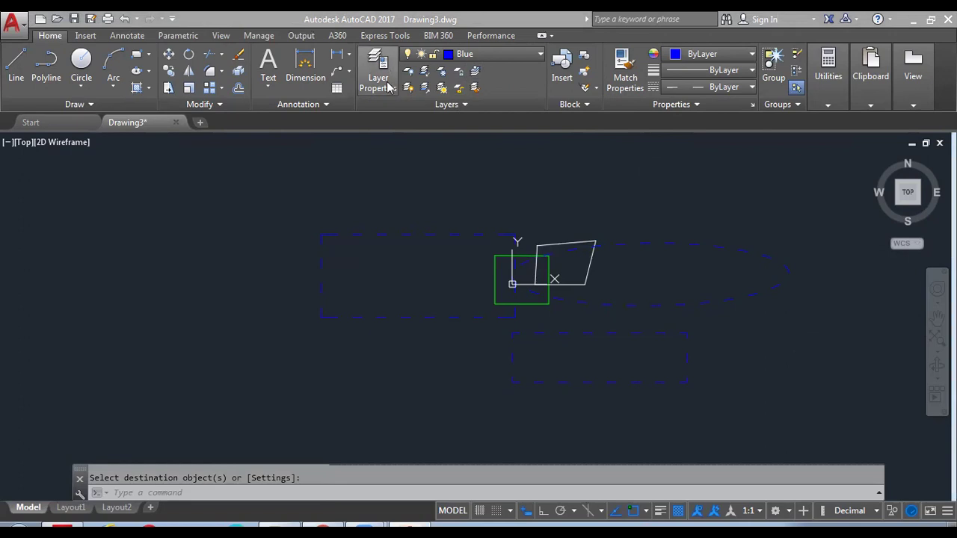
Delete the Yellow layer in the Layer Properties Manager and close the manager.
type("LAY")
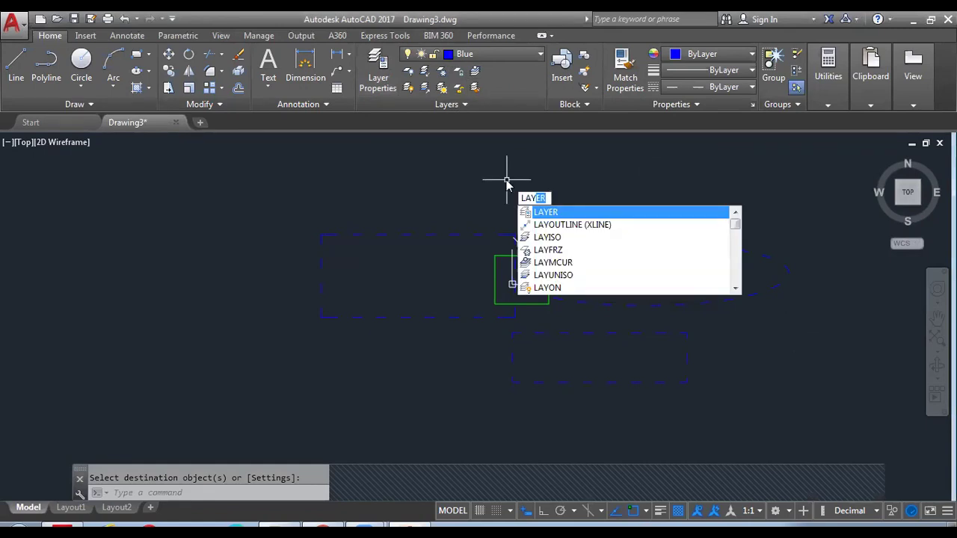
key("Return")
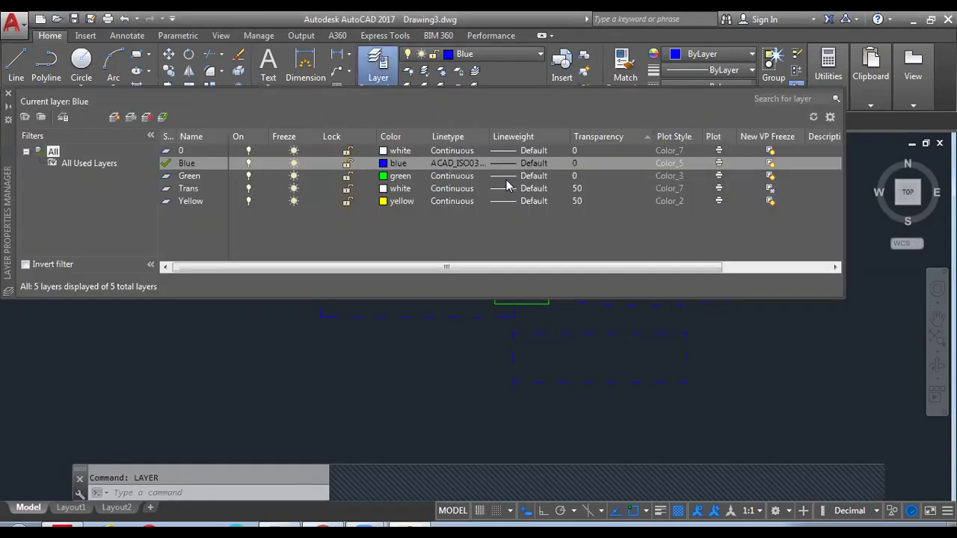
left_click(180, 201)
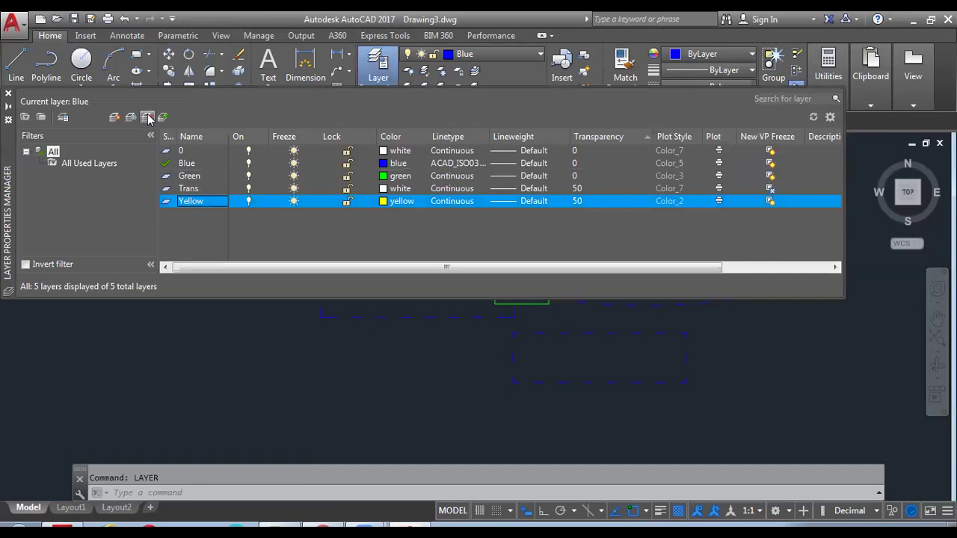
left_click(147, 117)
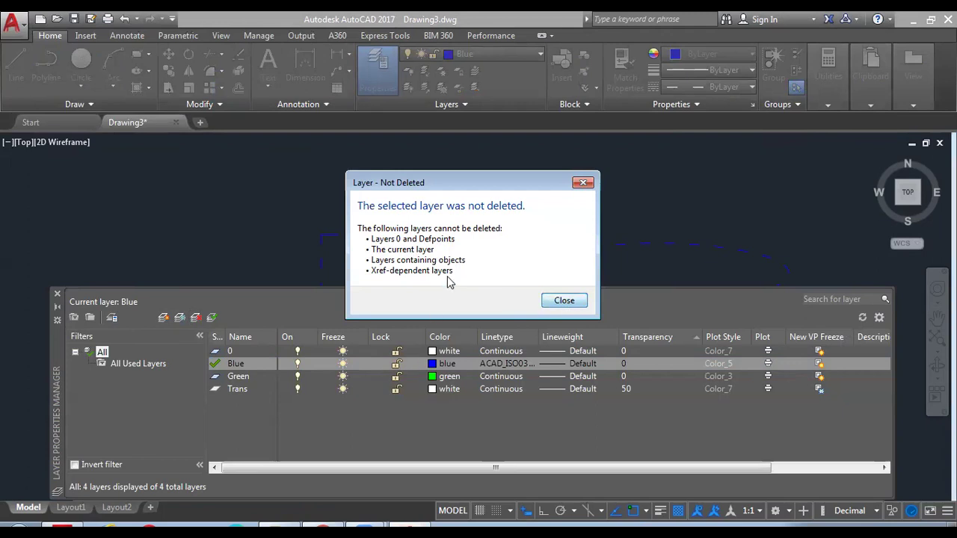
key("Escape")
key("Escape")
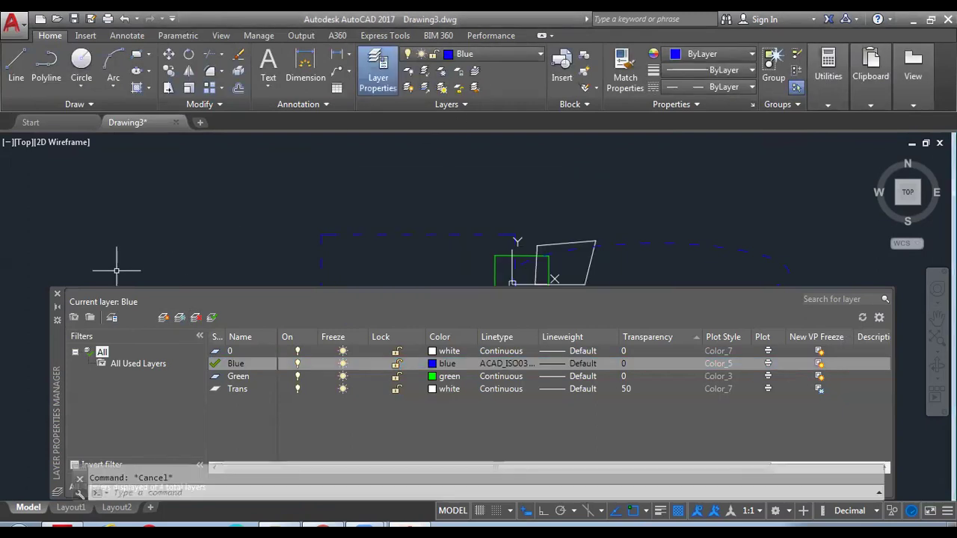
left_click(57, 294)
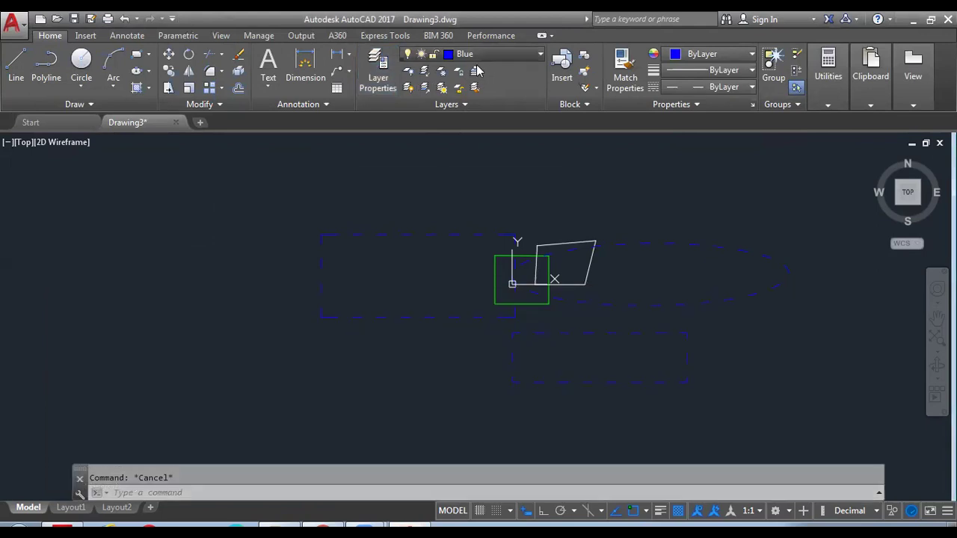
Make layer 0 current and try to delete the Blue layer in the Layer Properties Manager.
left_click(475, 55)
left_click(477, 71)
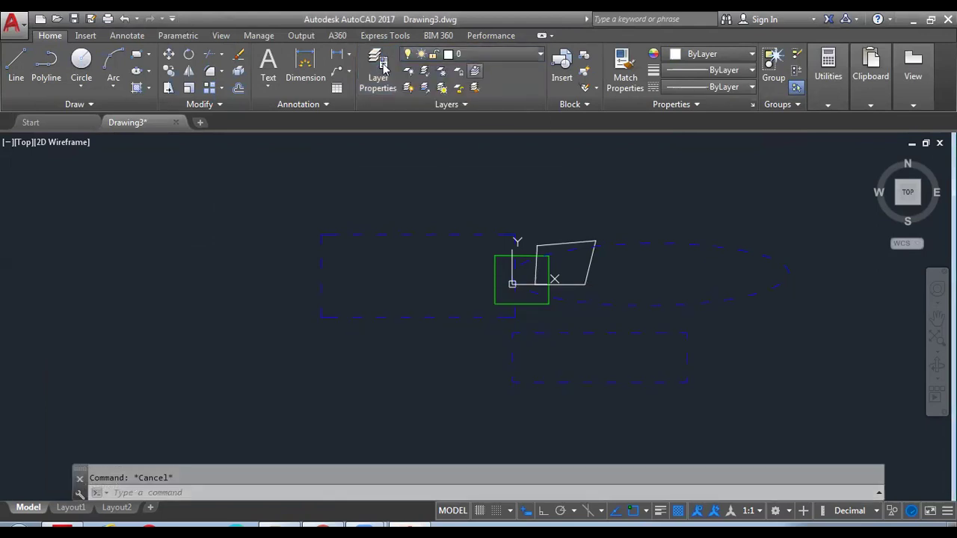
left_click(383, 64)
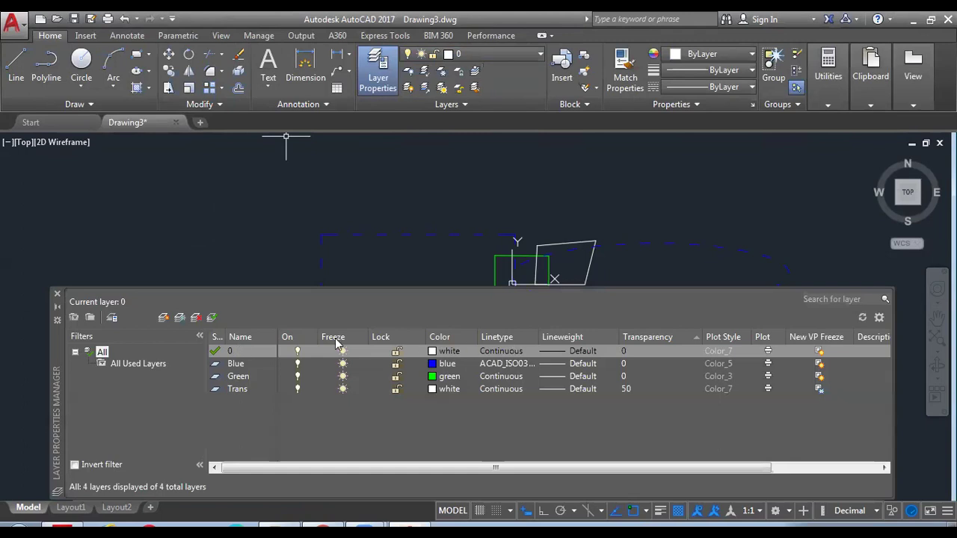
left_click(247, 364)
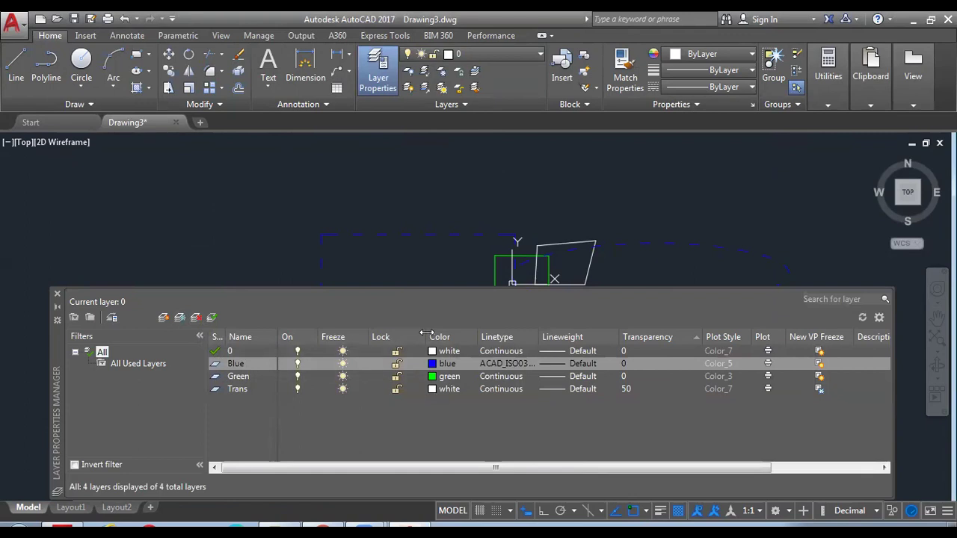
left_click(197, 317)
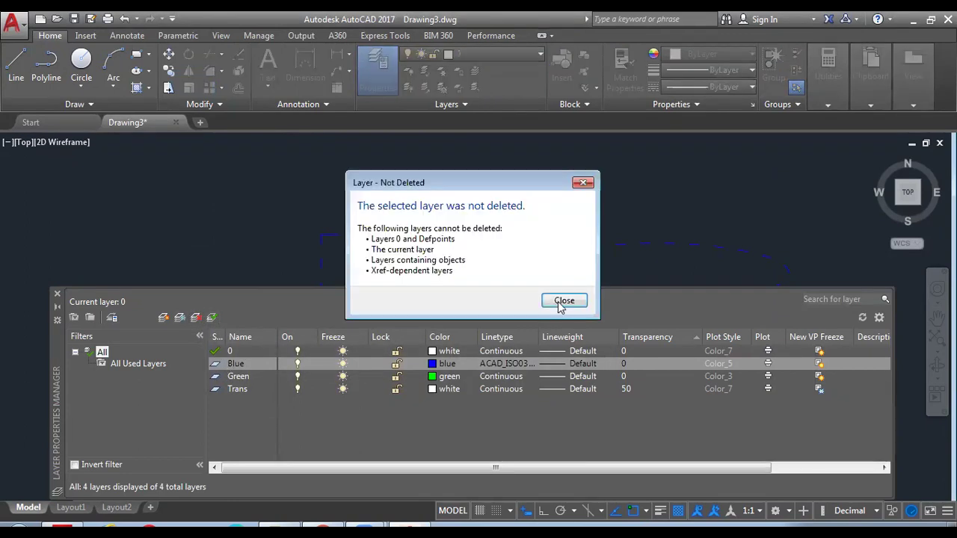
key("Escape")
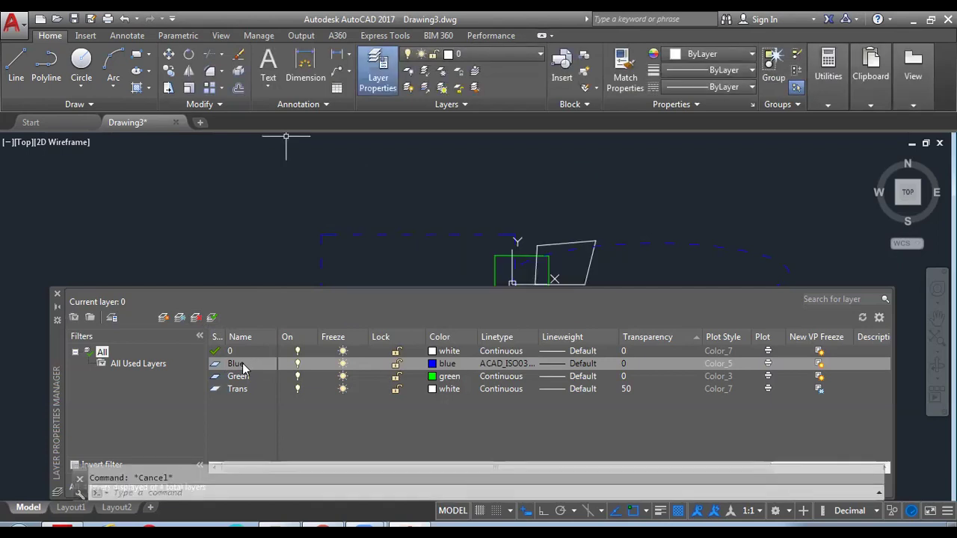
Delete the Trans layer in the Layer Properties Manager.
left_click(238, 378)
left_click(237, 388)
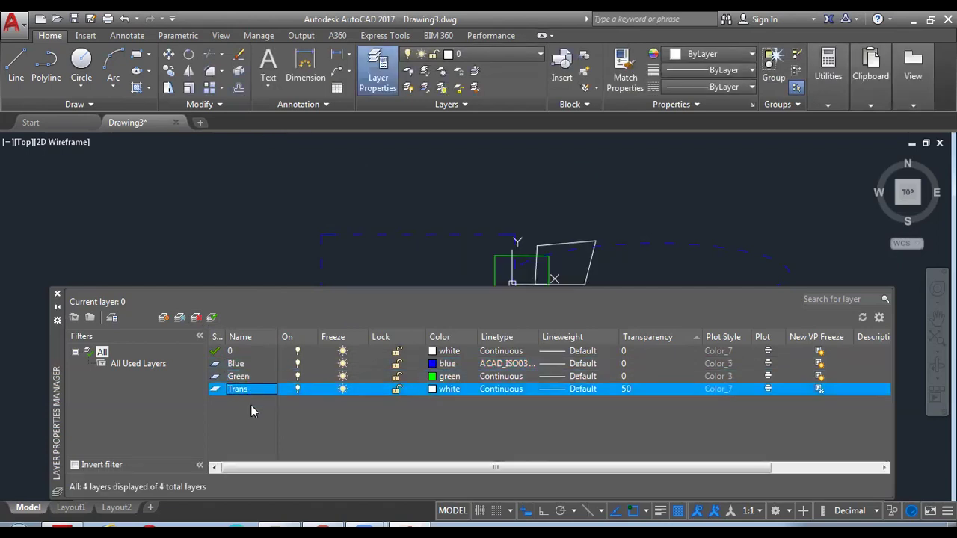
left_click(196, 317)
Try to delete the Green layer, dismiss the notice and close the Layer Properties Manager.
left_click(258, 375)
left_click(257, 364)
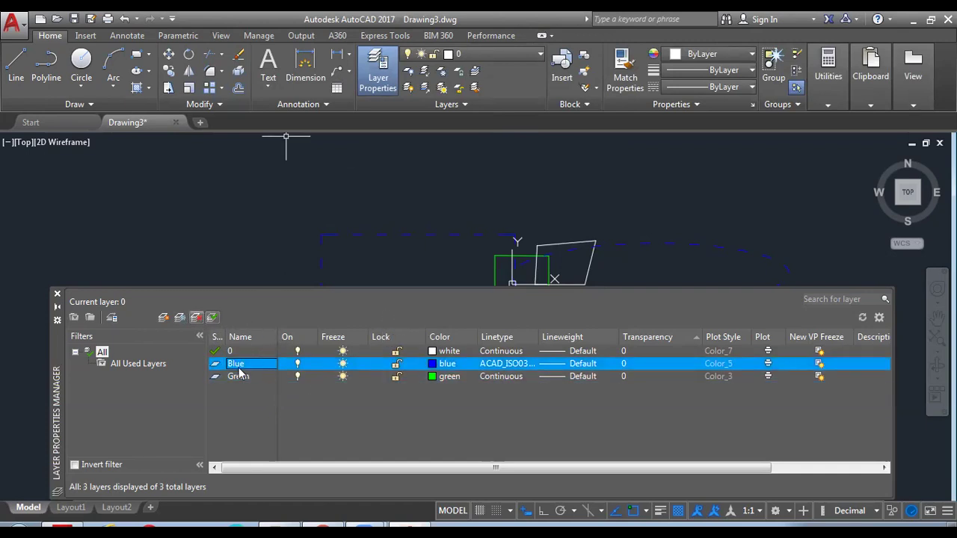
left_click(245, 375)
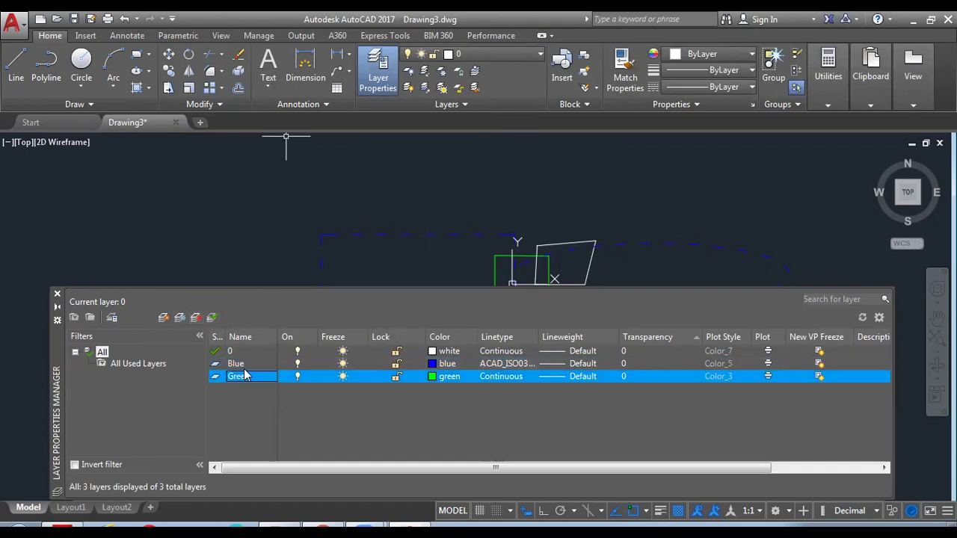
left_click(195, 318)
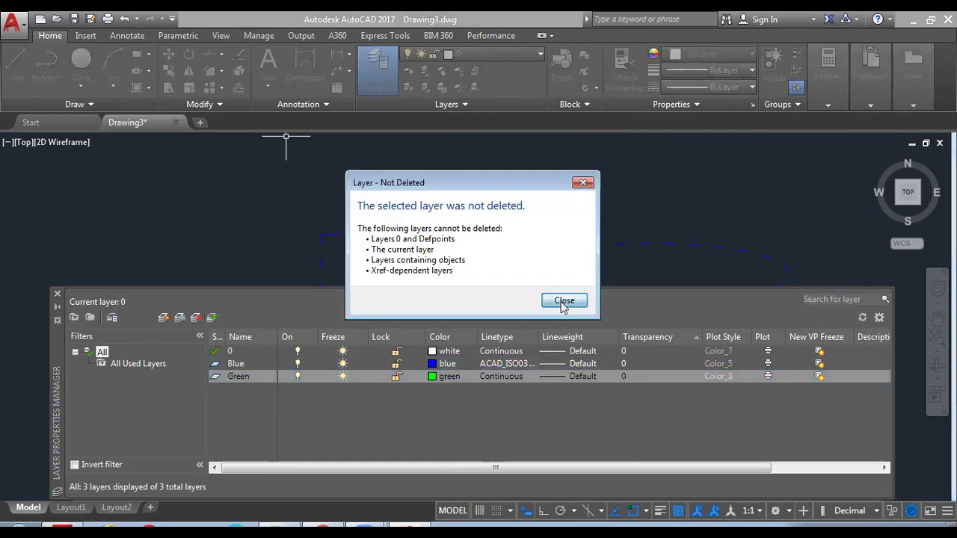
key("Return")
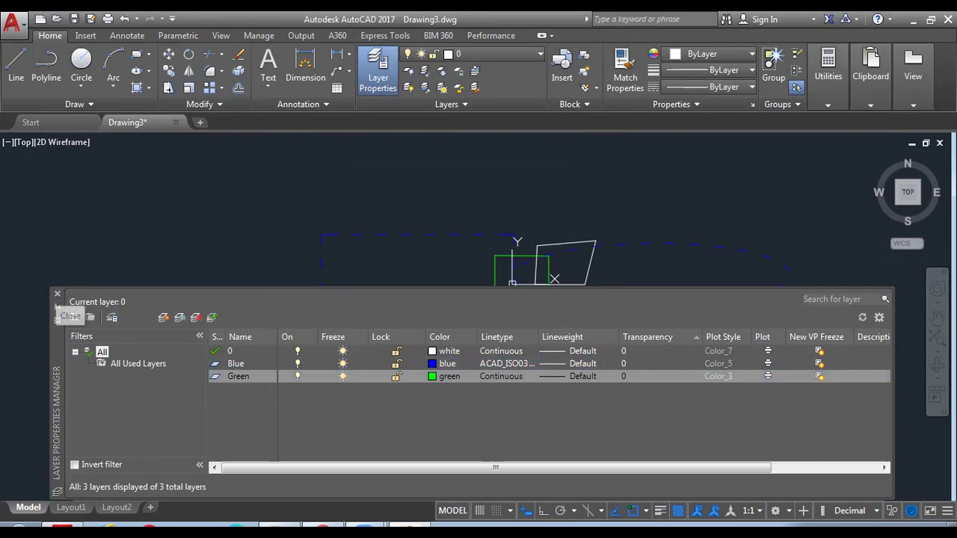
left_click(57, 293)
scroll(628, 340, "down", 2)
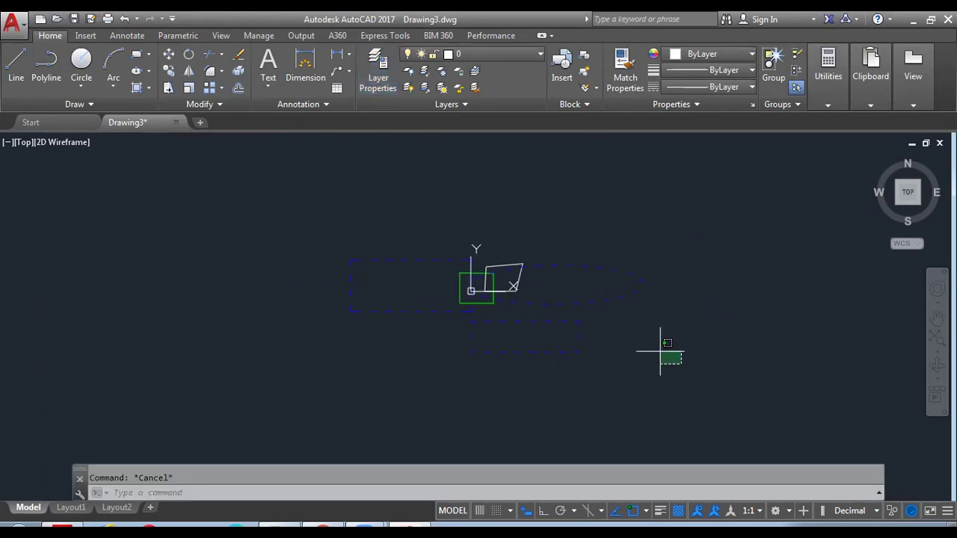
left_click(527, 222)
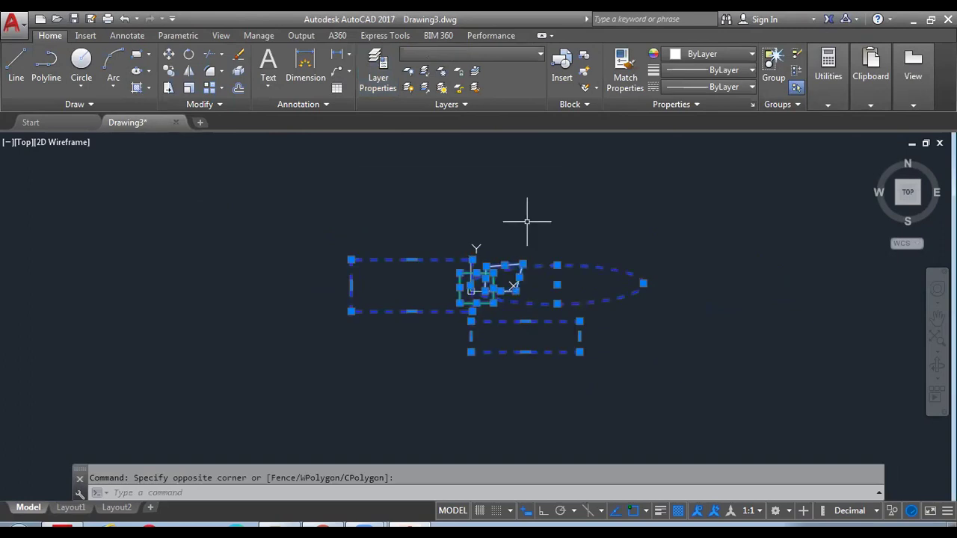
left_click(787, 106)
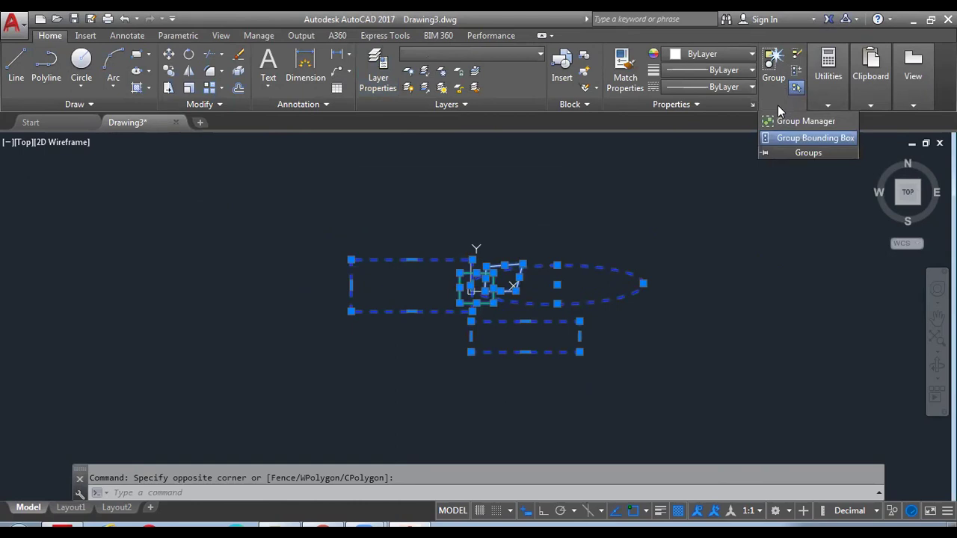
key("Escape")
left_click(266, 88)
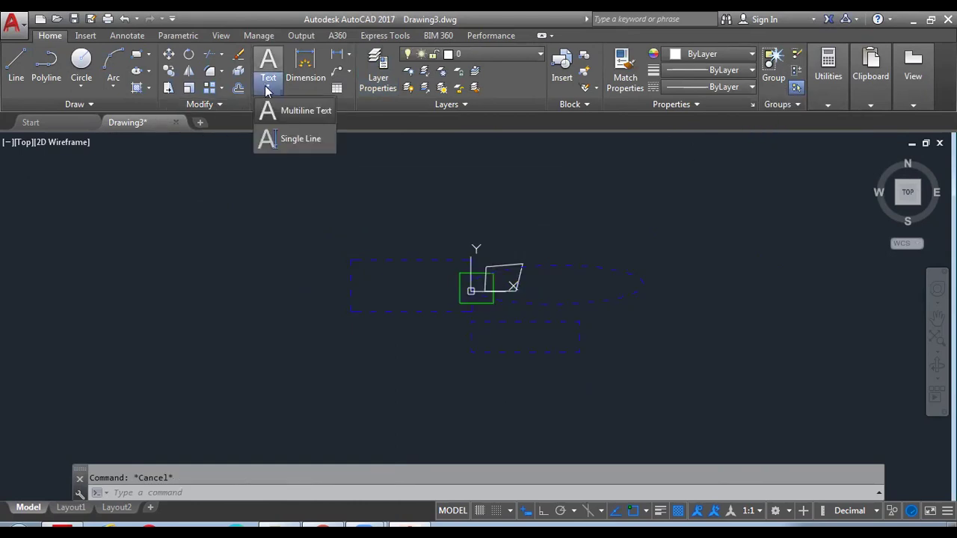
left_click(286, 145)
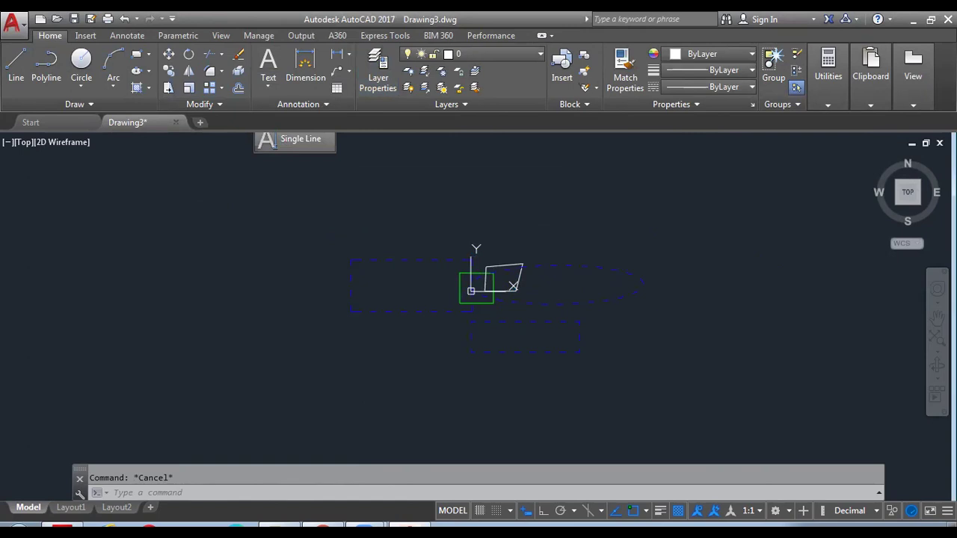
left_click(286, 189)
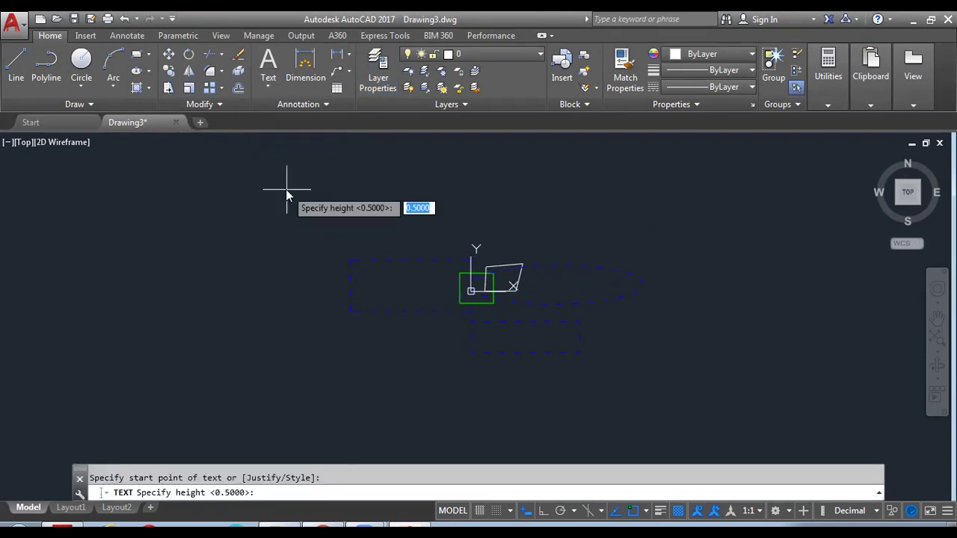
type("1")
key("Return")
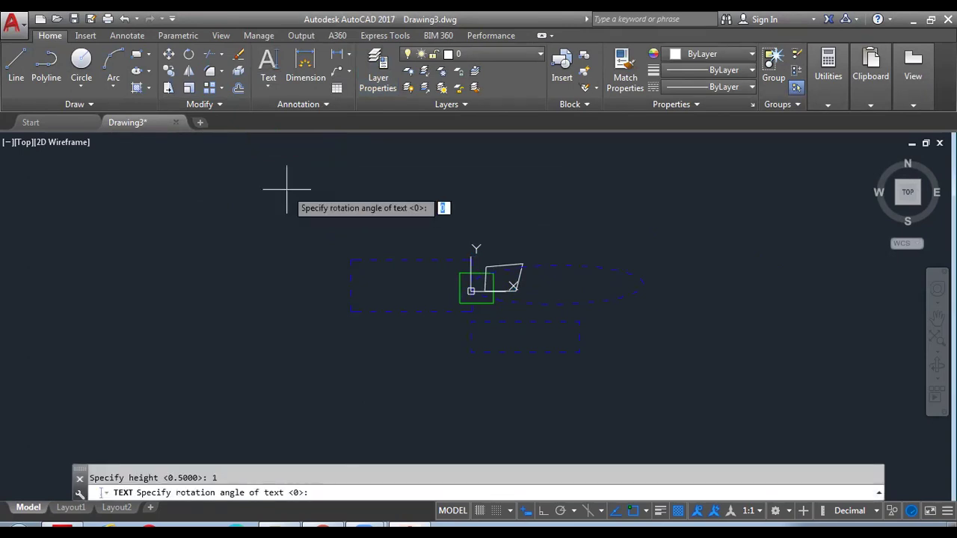
Make Blue the current layer and add the single-line text "Auto cad Software", height 1 and rotation 0, above and left of the large dashed rectangle.
left_click(485, 54)
left_click(479, 87)
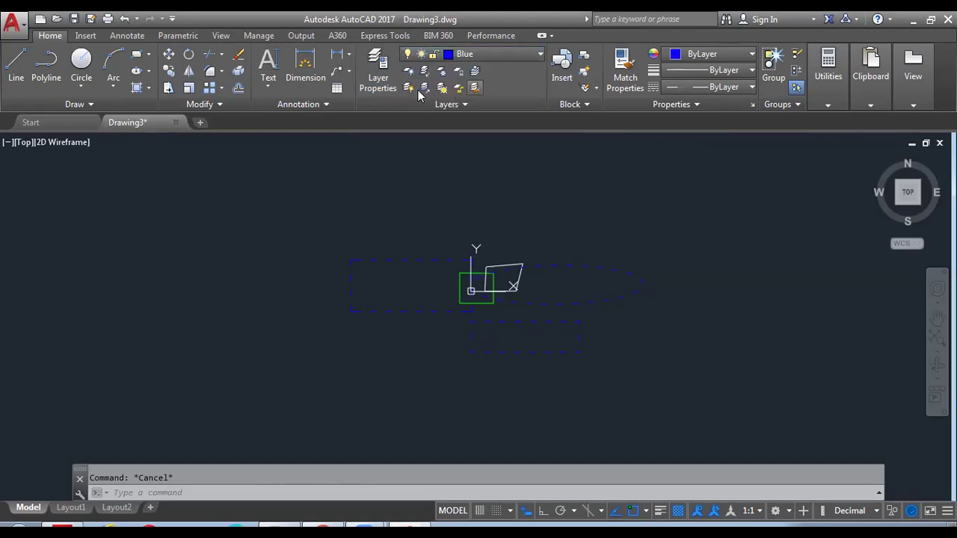
left_click(270, 86)
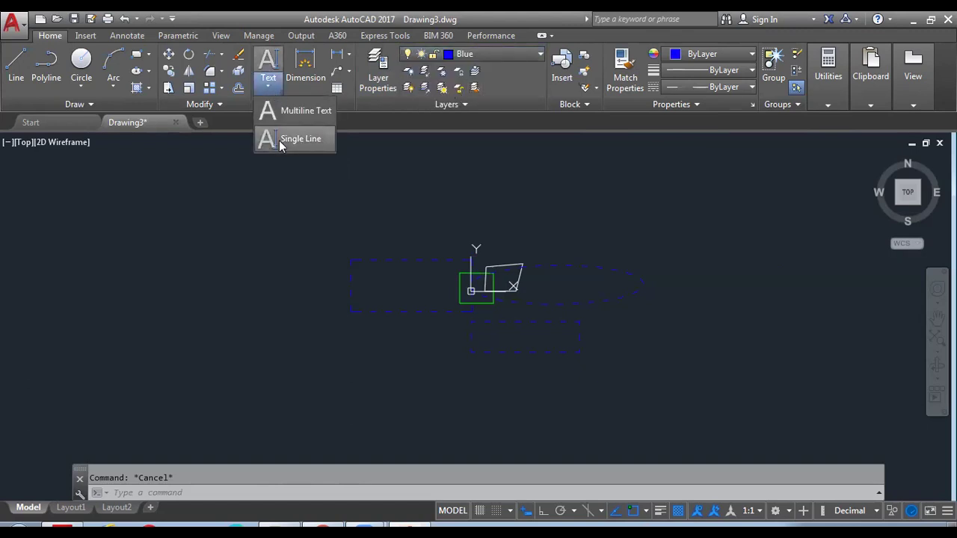
left_click(291, 139)
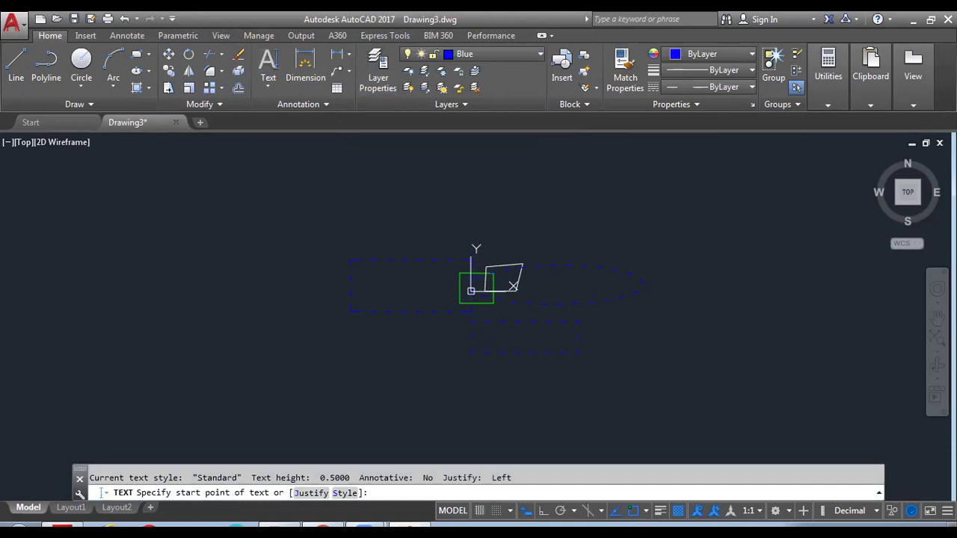
left_click(281, 237)
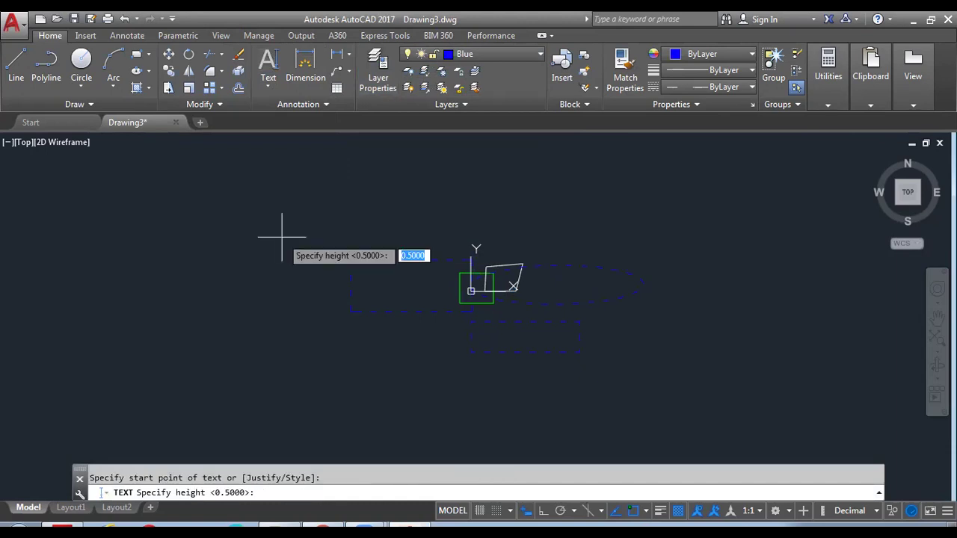
type("1")
key("Return")
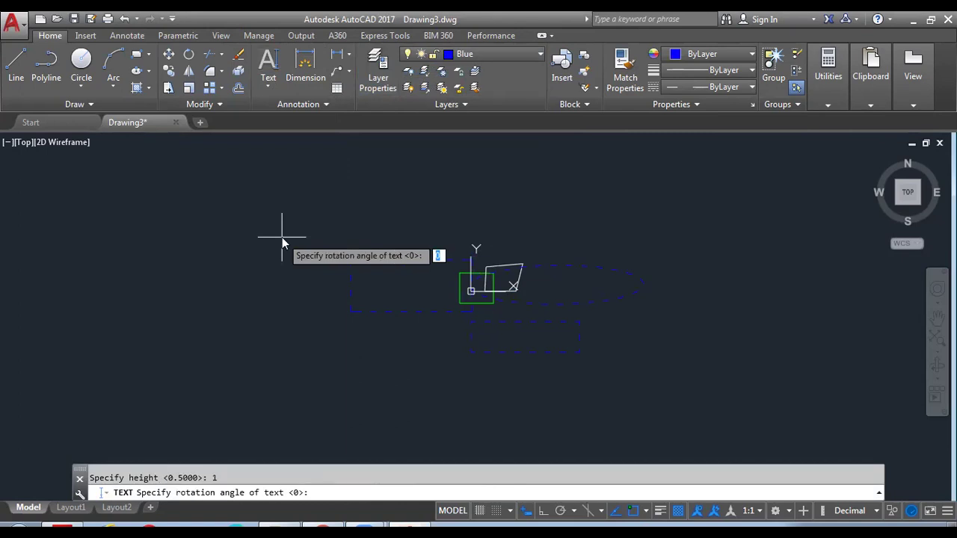
type("0")
key("Return")
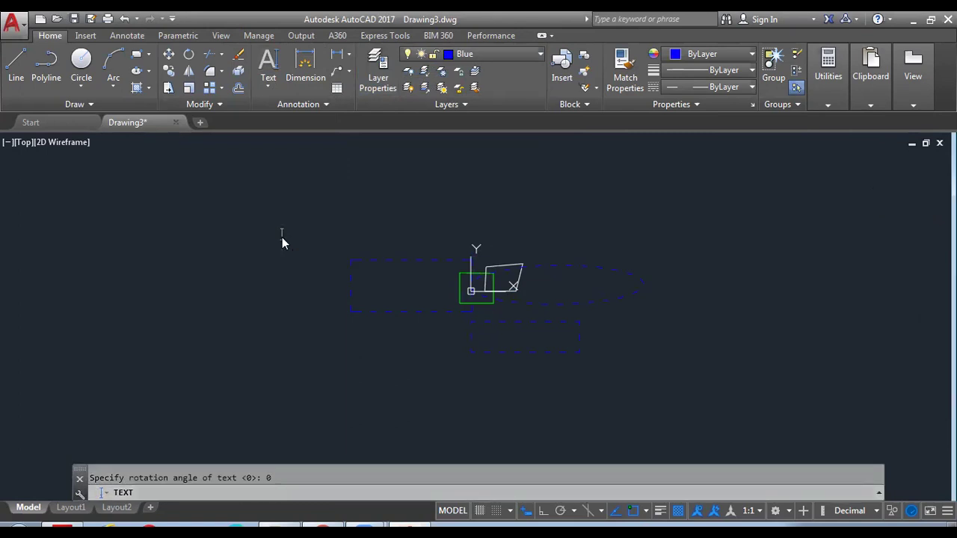
type("auto cad Software")
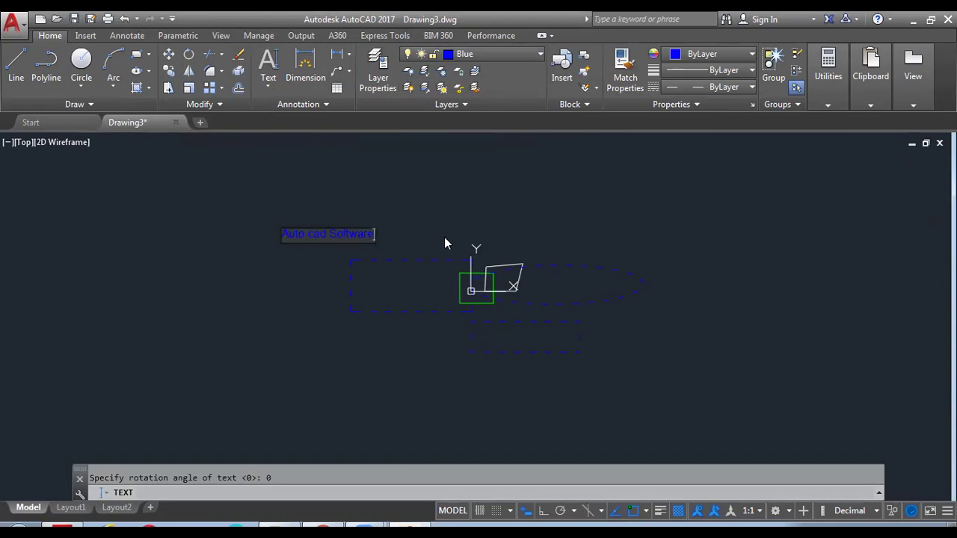
scroll(348, 220, "up", 2)
scroll(346, 219, "up", 5)
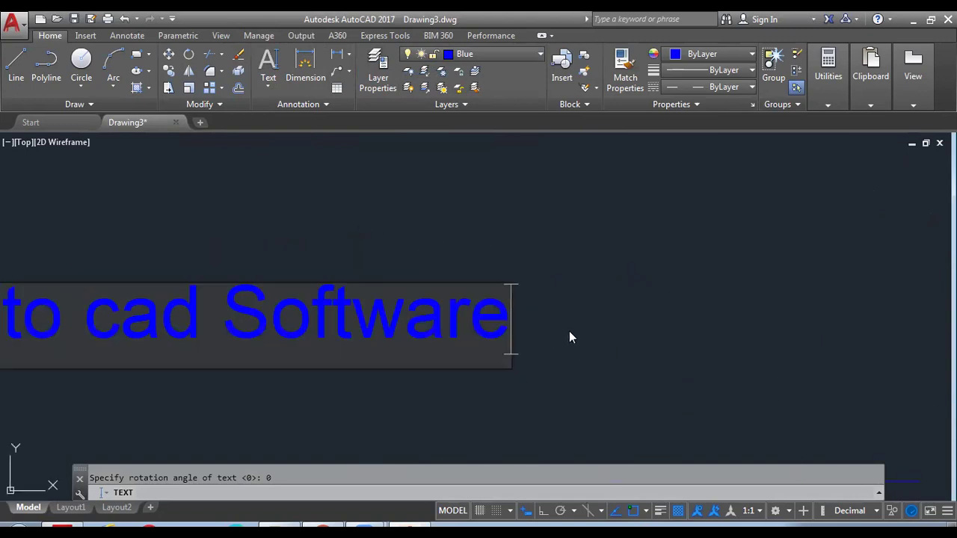
scroll(569, 331, "down", 3)
key("Return")
key("Return")
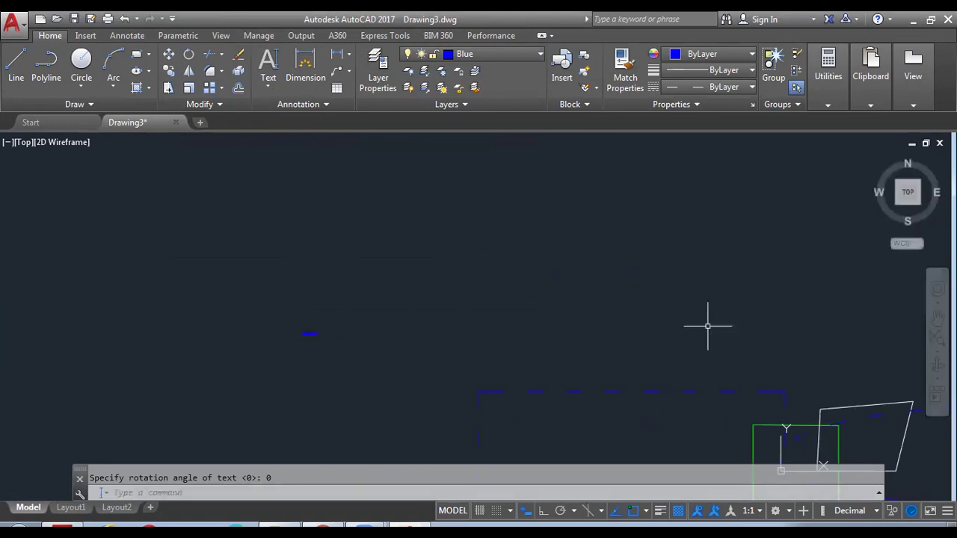
Set the height of the "Auto cad Software" text to 5 in its properties and close the palette.
scroll(631, 331, "down", 4)
middle_click_drag(592, 322, 526, 296)
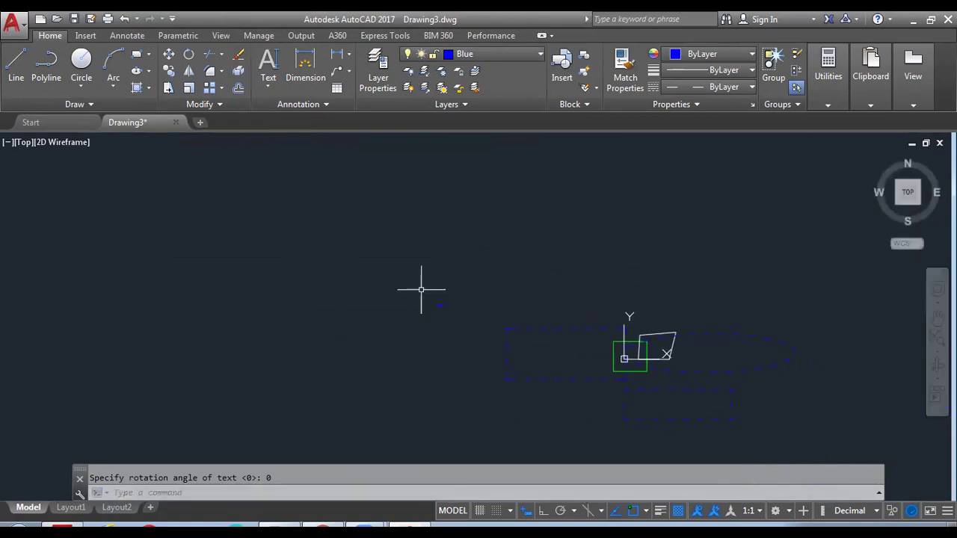
left_click(387, 274)
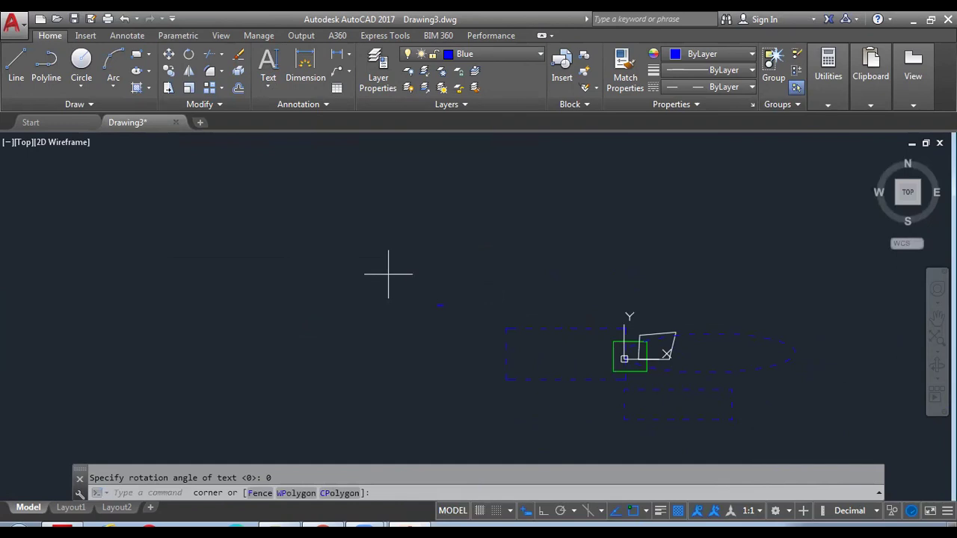
key("Escape")
scroll(405, 284, "up", 2)
scroll(442, 311, "up", 4)
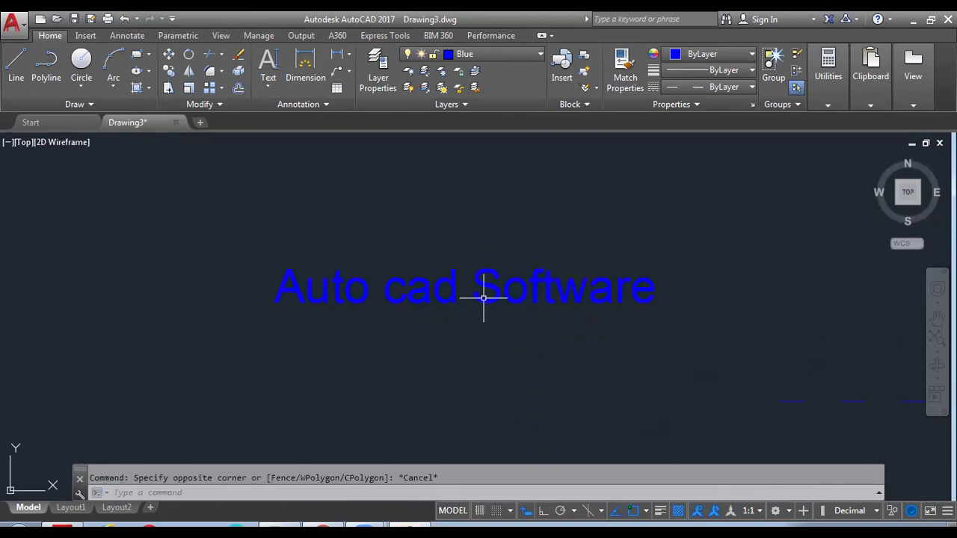
left_click(484, 297)
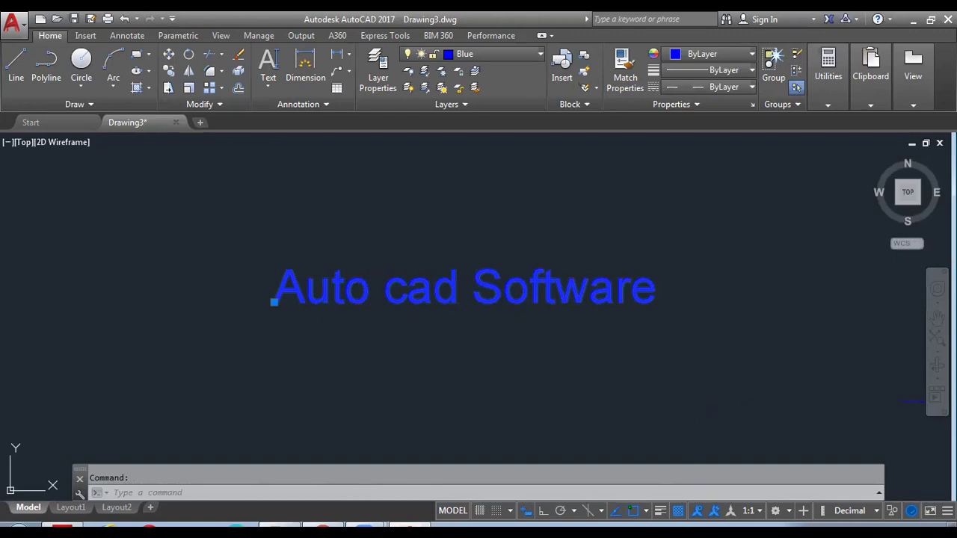
key("ctrl+1")
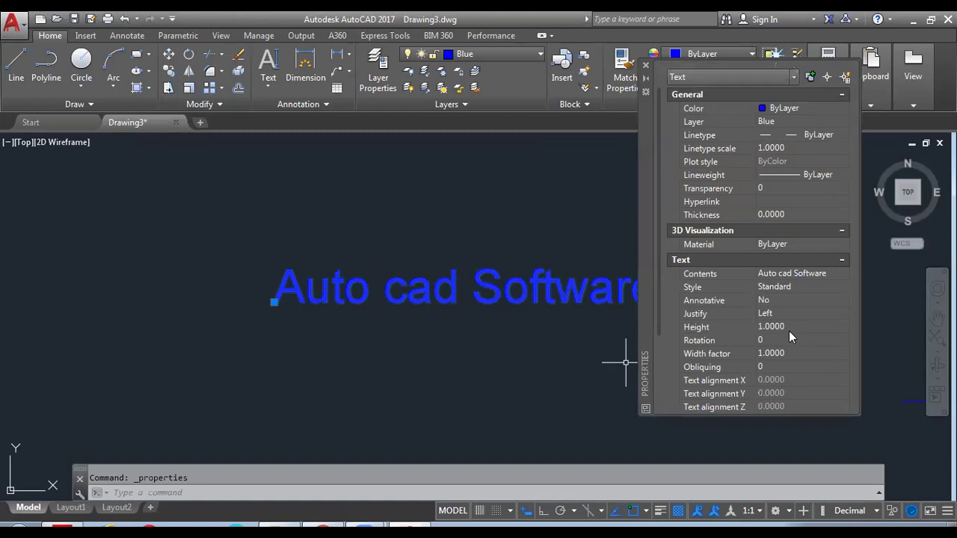
left_click(789, 331)
type("5")
key("Tab")
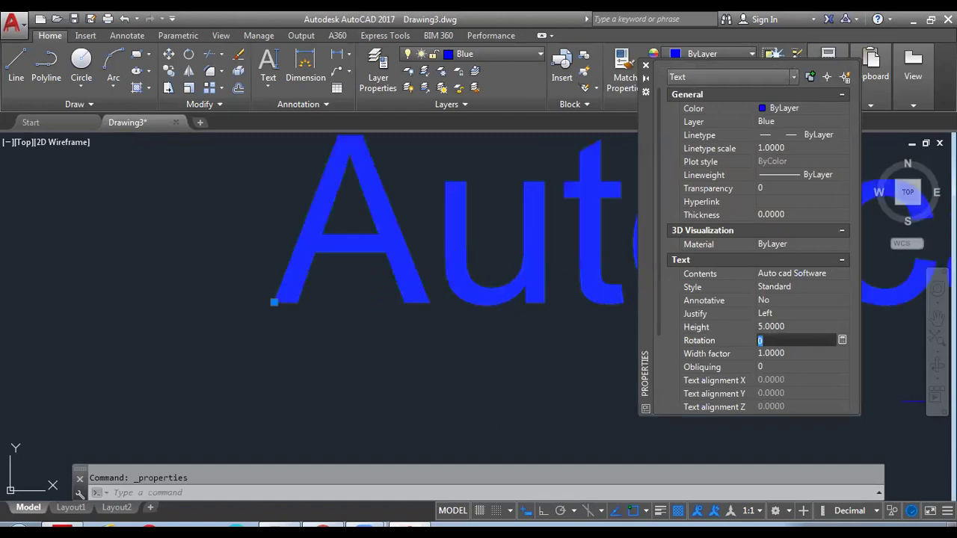
left_click(594, 318)
scroll(595, 318, "down", 5)
middle_click_drag(595, 318, 292, 318)
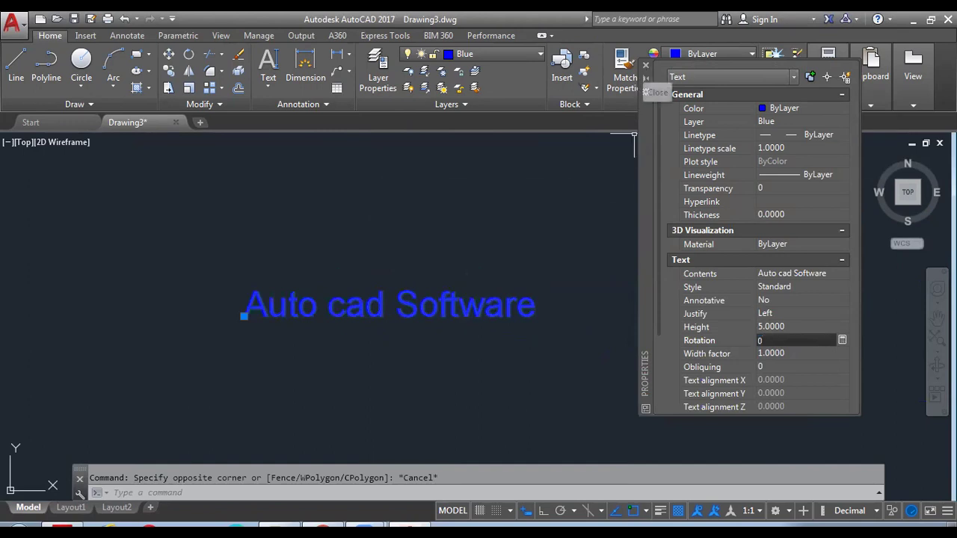
left_click(646, 66)
Set the height of the "Auto cad Software" text to 10 in its properties.
scroll(491, 264, "down", 2)
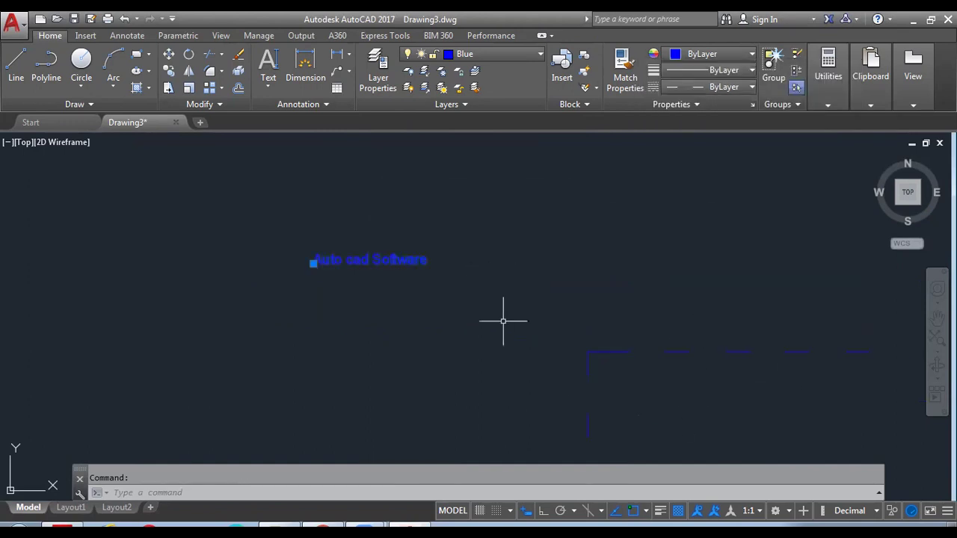
left_click(479, 316)
left_click(399, 267)
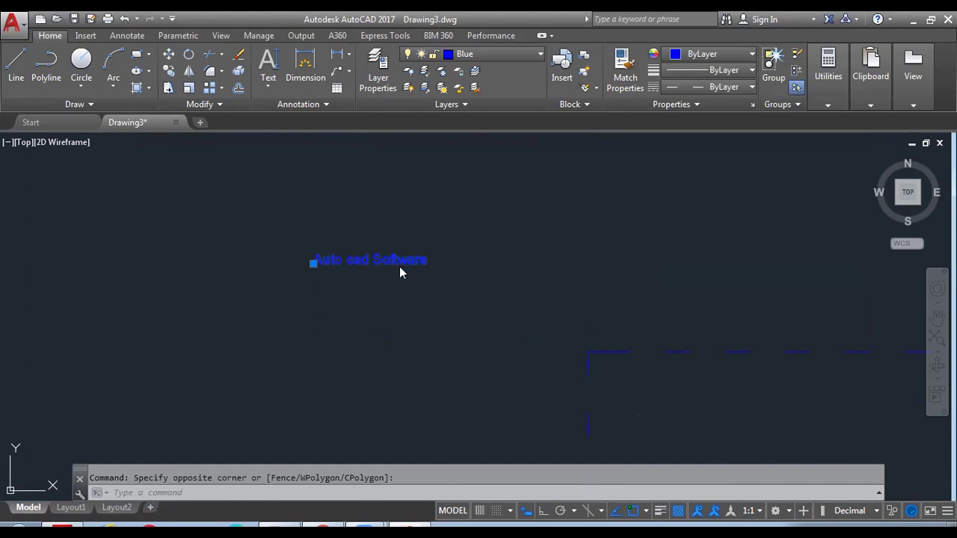
key("ctrl+1")
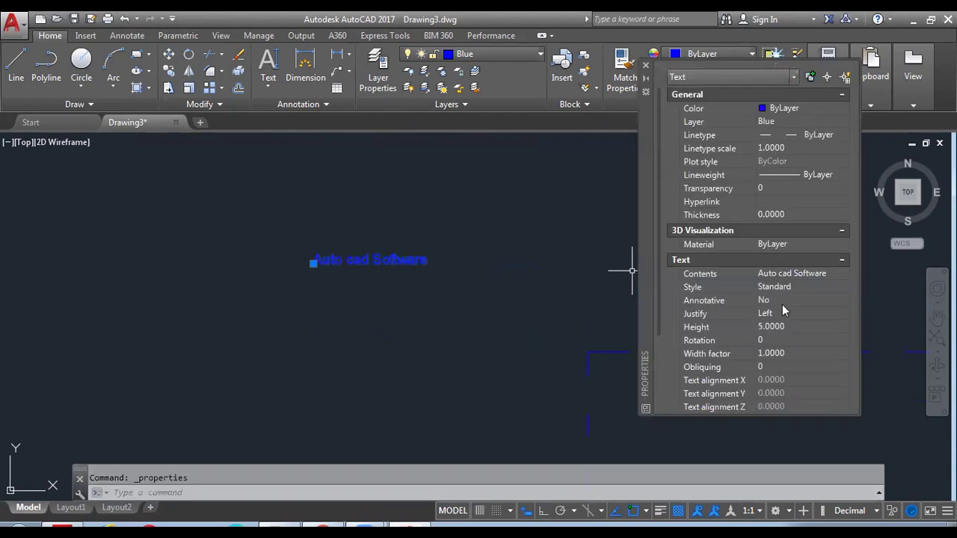
left_click(775, 325)
type("10")
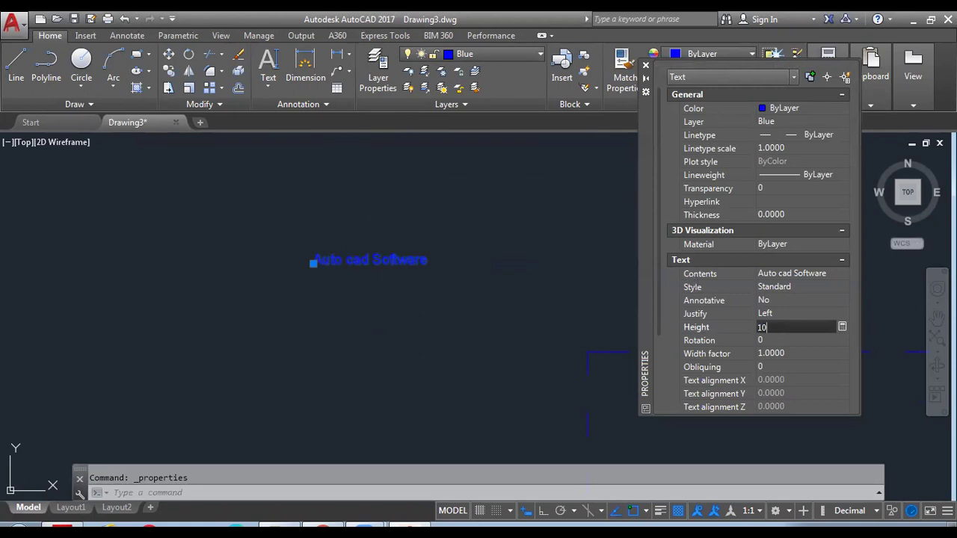
key("Return")
scroll(438, 272, "down", 3)
key("Escape")
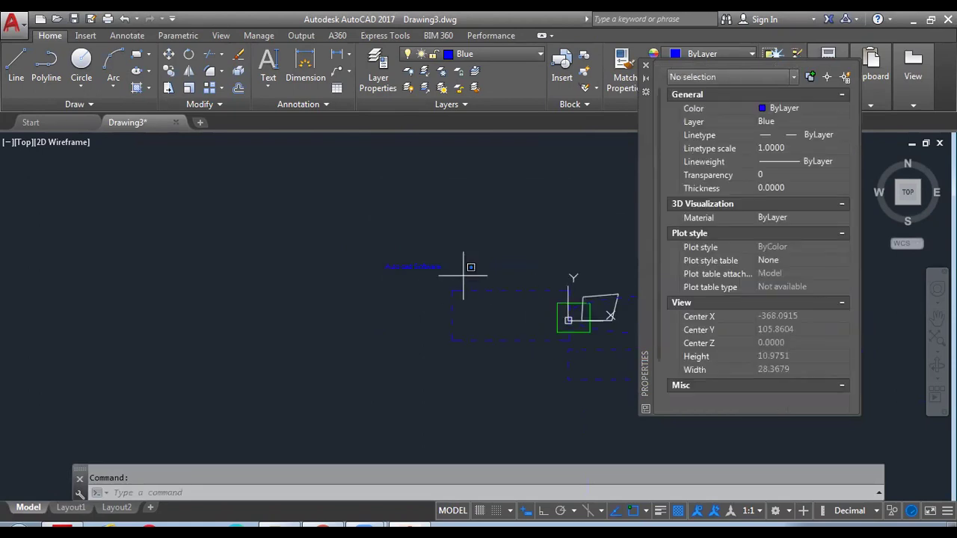
Increase the "Auto cad Software" text height to 15.
left_click(777, 326)
type("15")
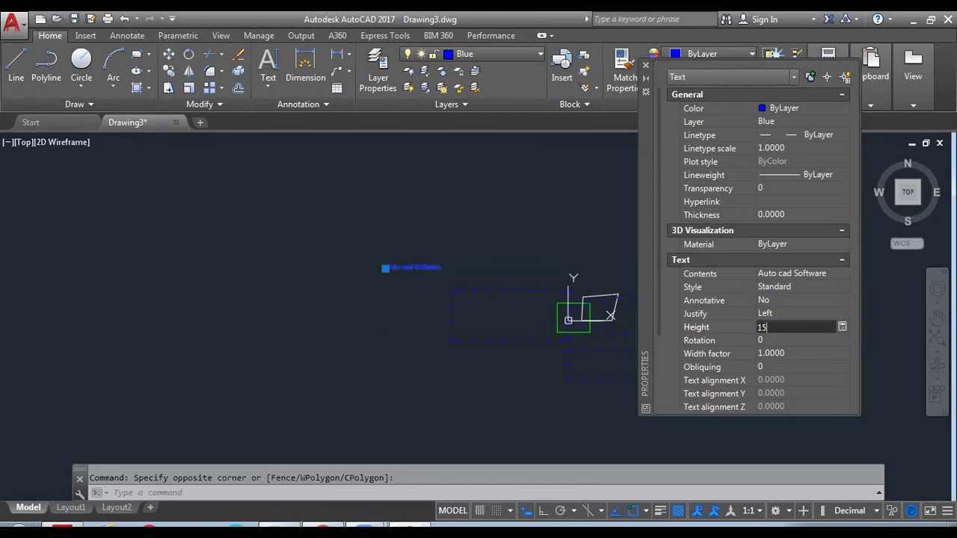
key("Tab")
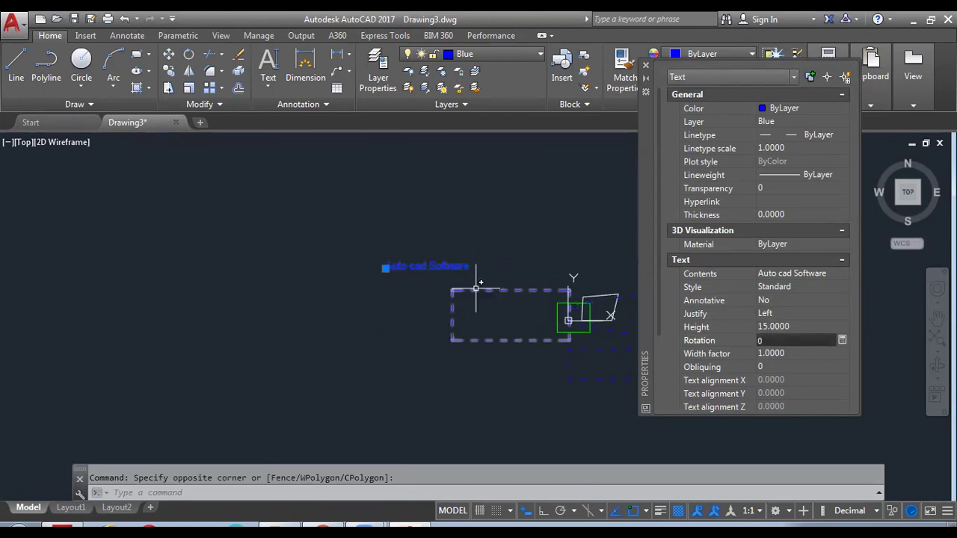
Set the "Auto cad Software" text height to 25, deselect the text and close the Properties palette.
left_click(811, 328)
type("25")
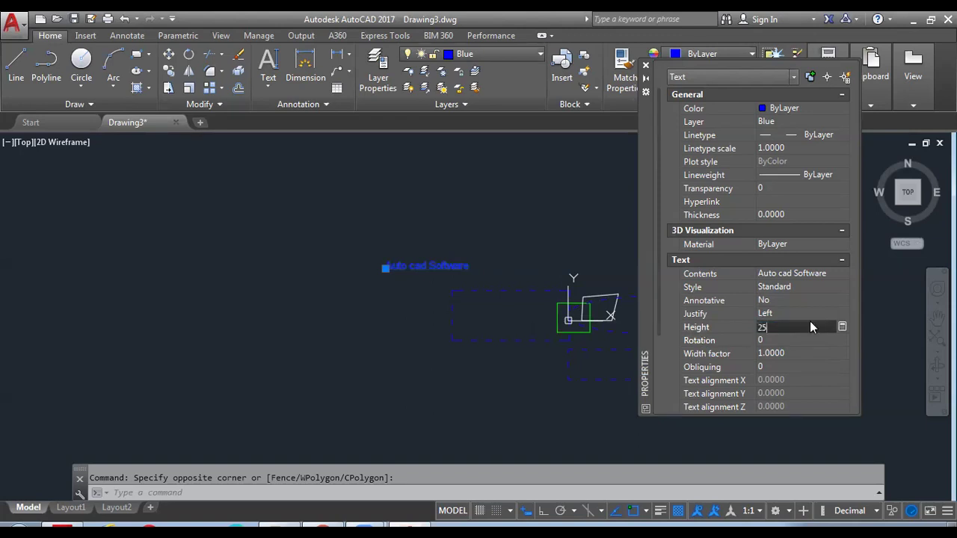
key("Return")
key("Escape")
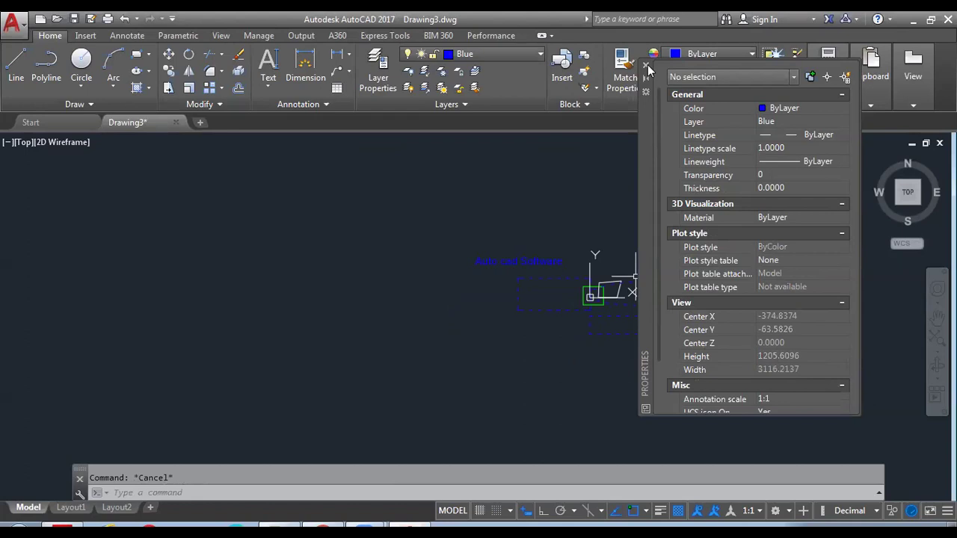
left_click(645, 66)
scroll(443, 226, "up", 3)
mouse_move(577, 257)
middle_mouse_down()
mouse_move(450, 241)
mouse_move(439, 227)
mouse_move(521, 186)
middle_mouse_up()
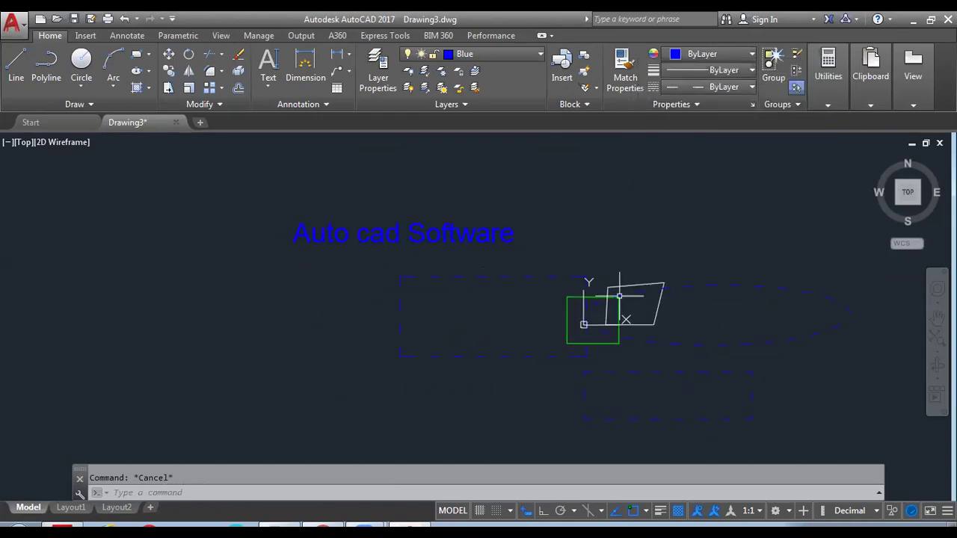
Match the properties of the green square onto the "Auto cad Software" text and check the text's layer.
left_click(497, 57)
left_click(610, 147)
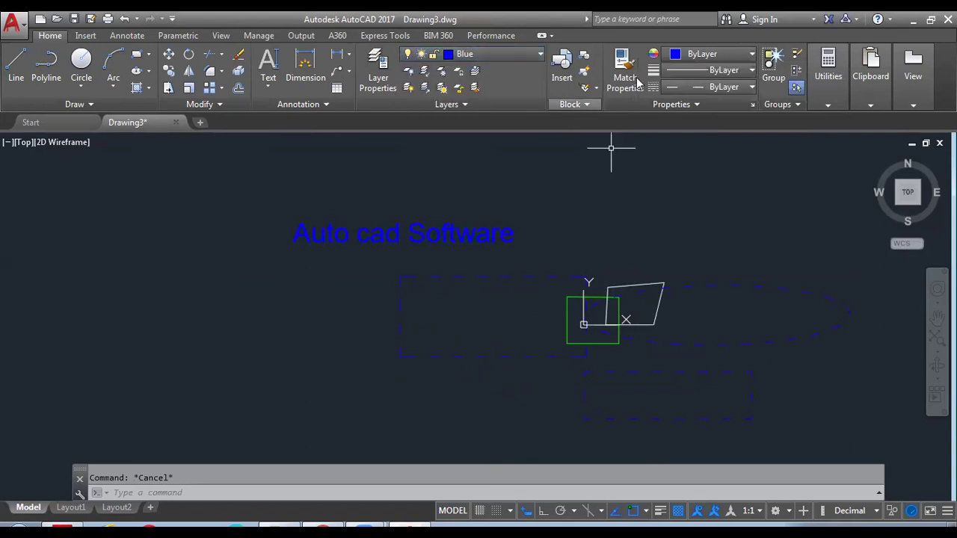
left_click(625, 71)
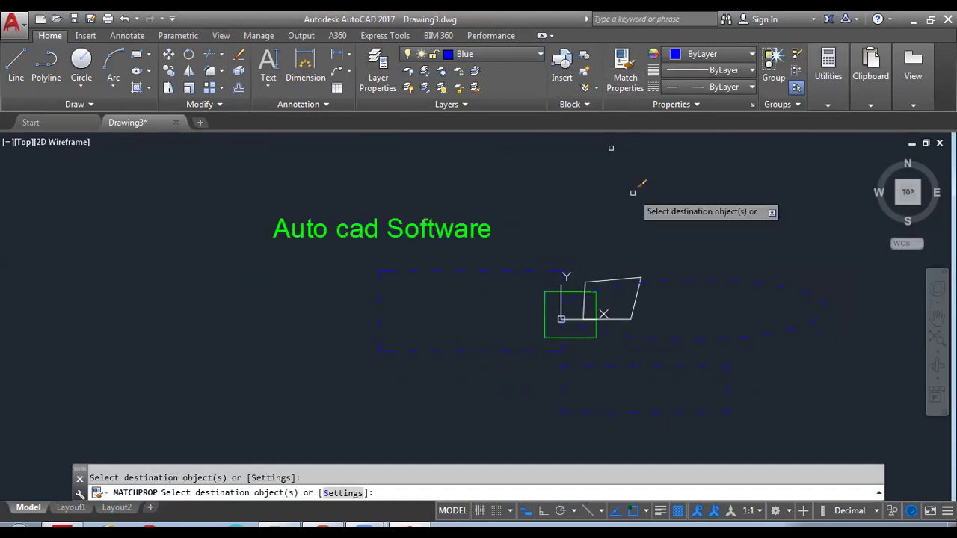
key("Return")
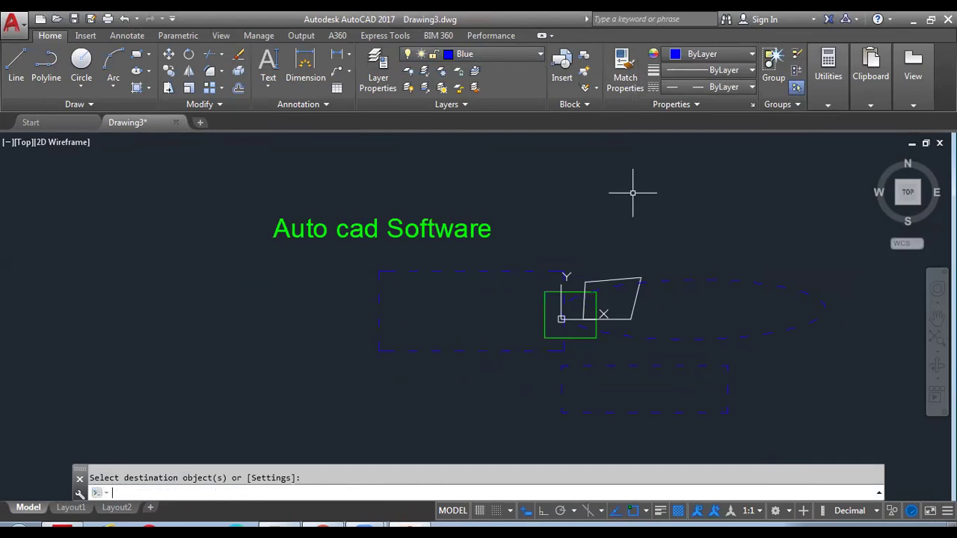
left_click(470, 235)
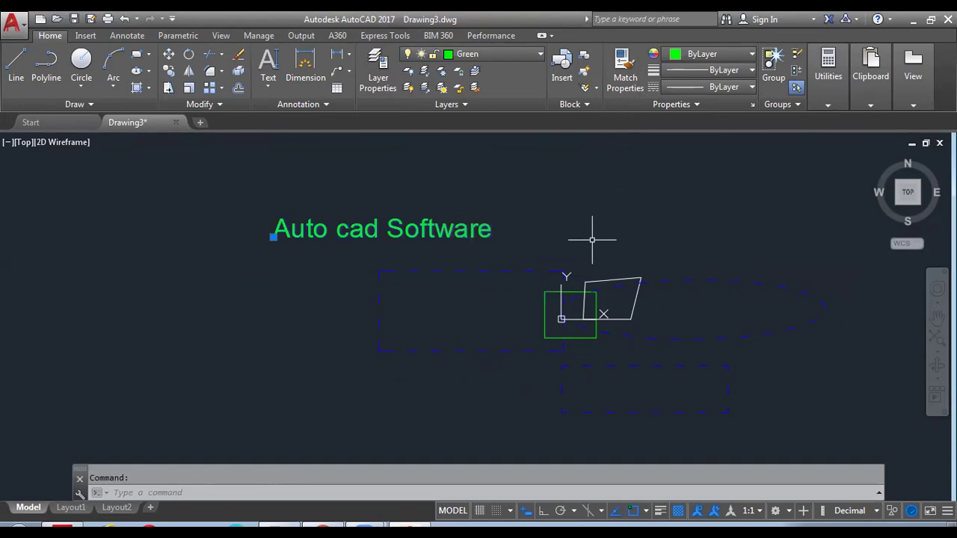
key("Escape")
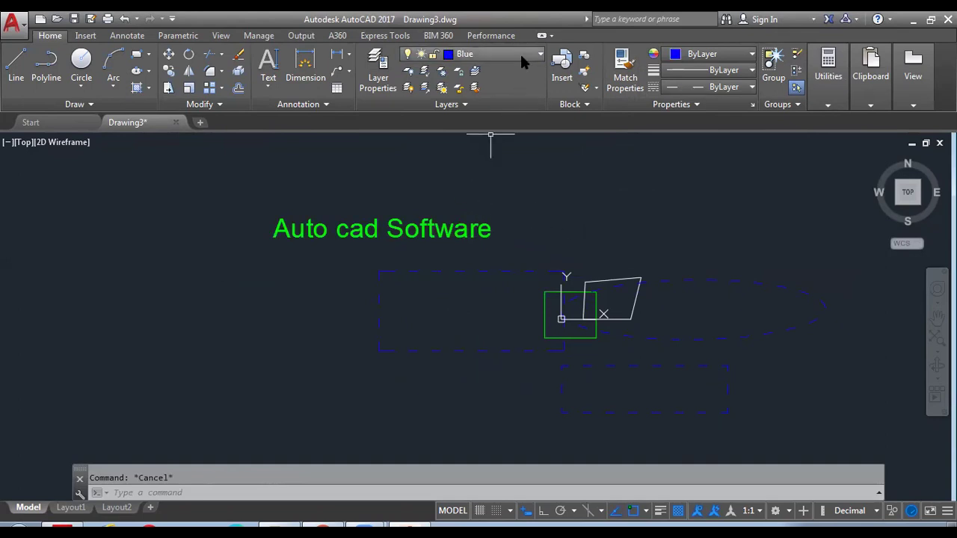
Toggle the Green layer off and on several times, ending with it turned on.
left_click(488, 53)
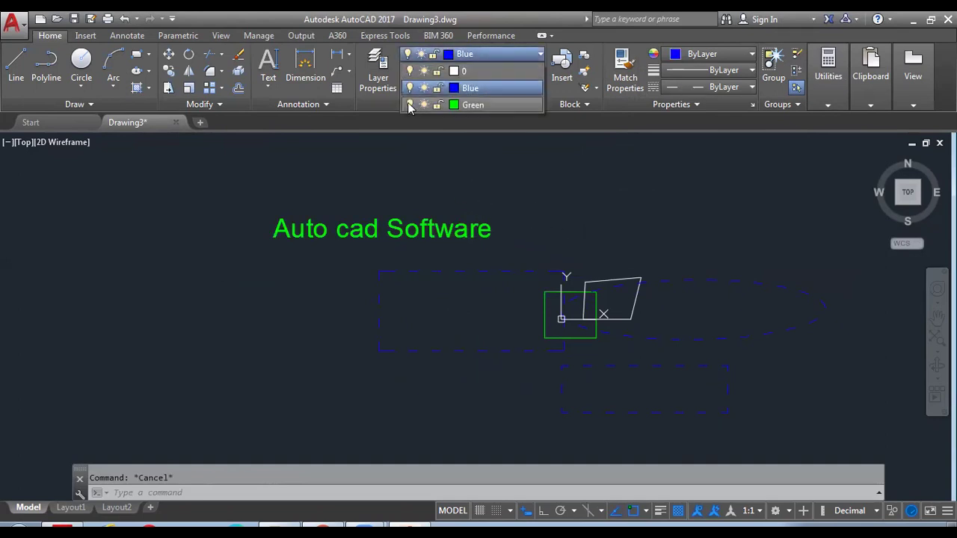
left_click(409, 104)
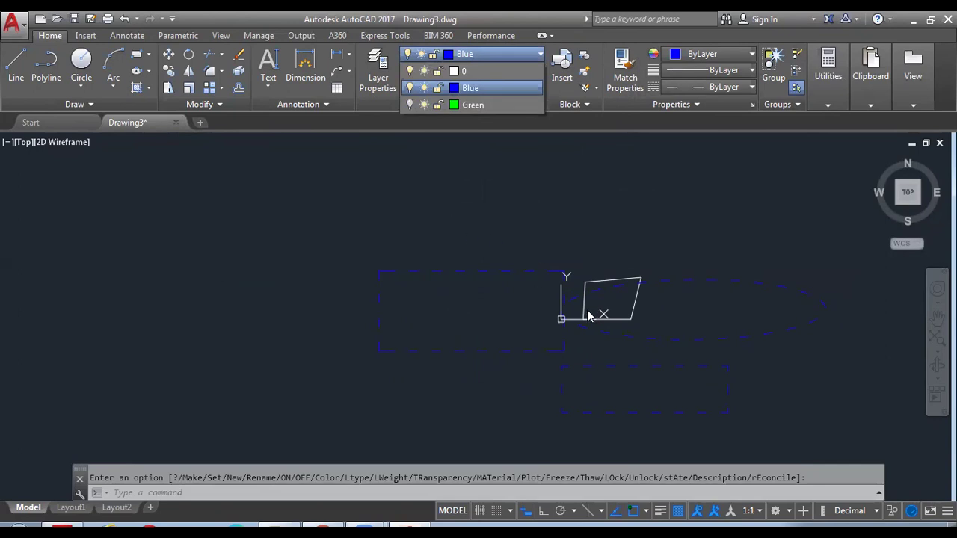
left_click(410, 104)
left_click(409, 105)
left_click(410, 105)
left_click(410, 104)
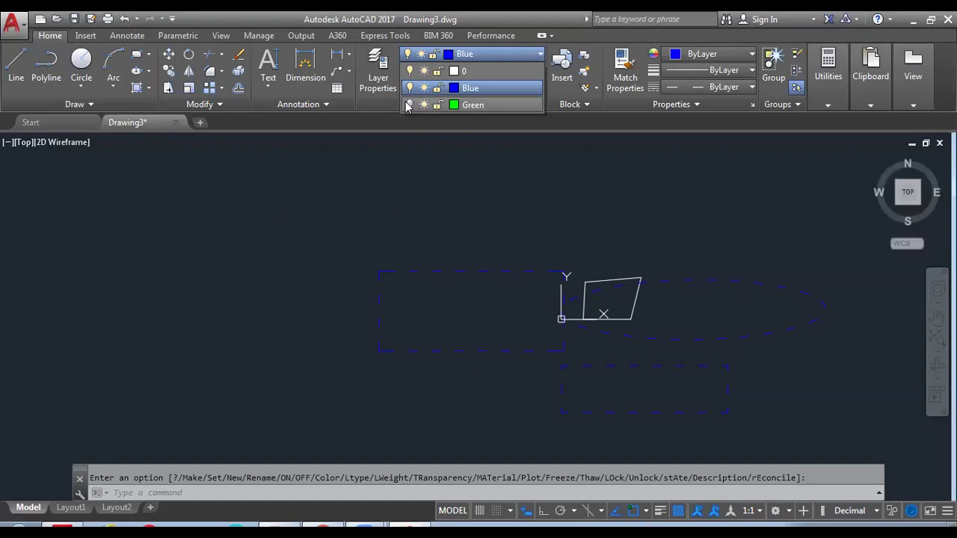
left_click(410, 105)
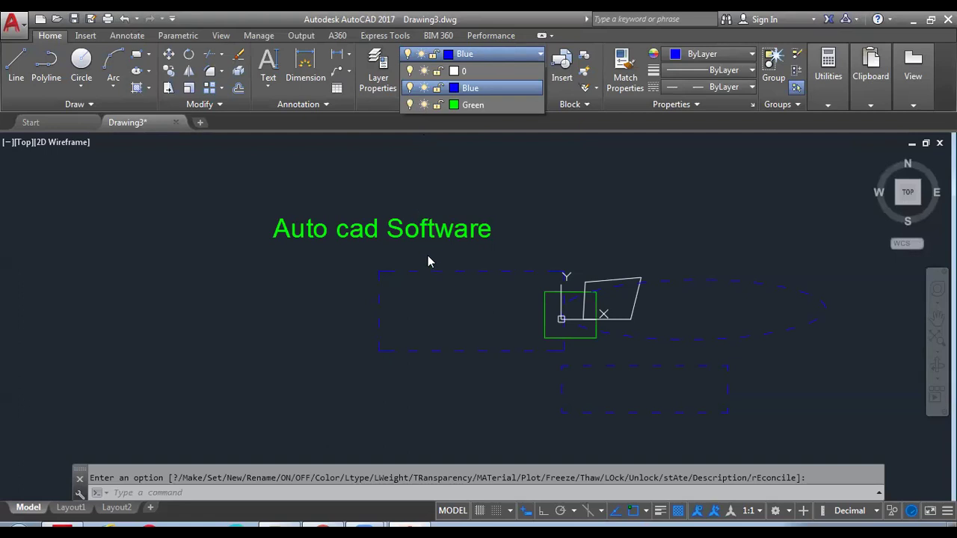
left_click(405, 182)
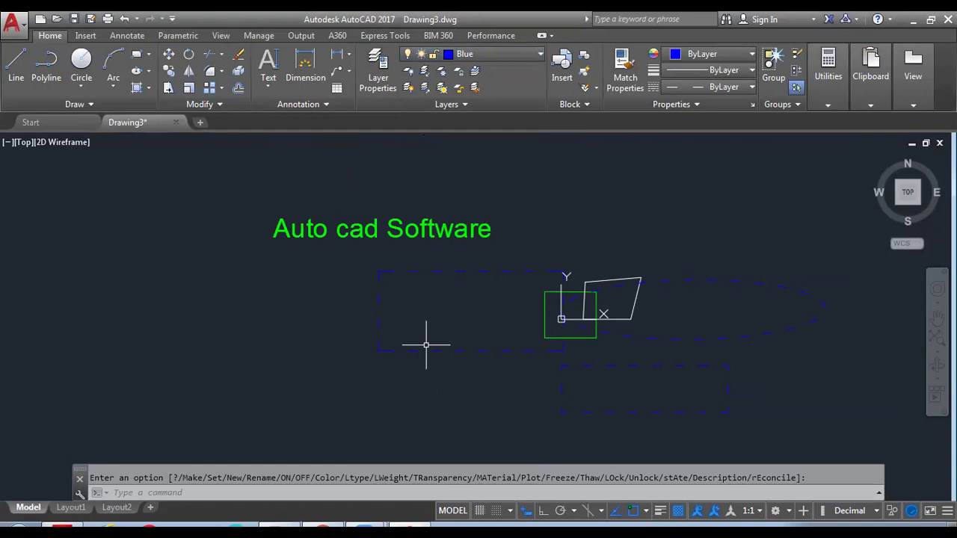
Erase all objects in the drawing, including the text, rectangles, ellipse and polygon.
middle_click_drag(483, 311, 415, 296)
scroll(415, 296, "down", 2)
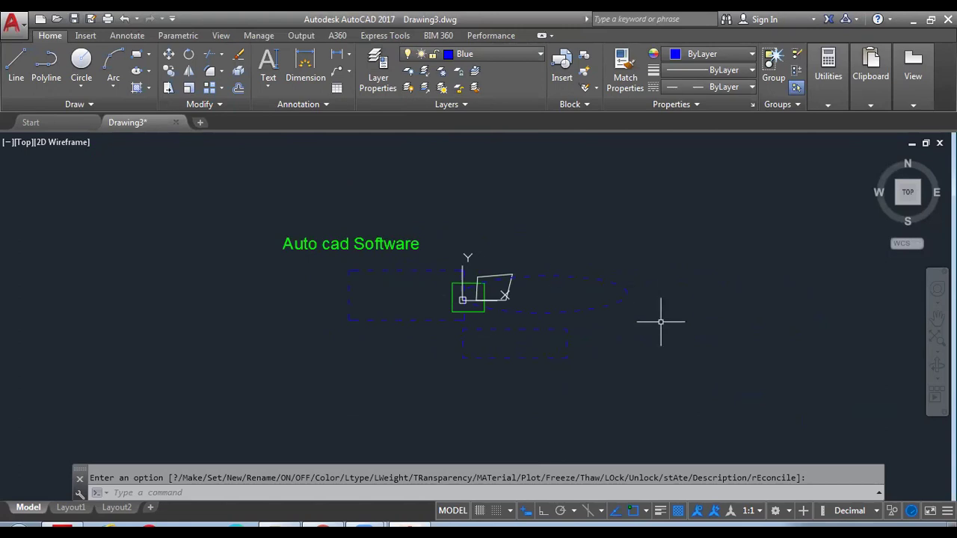
key("Escape")
left_click(672, 410)
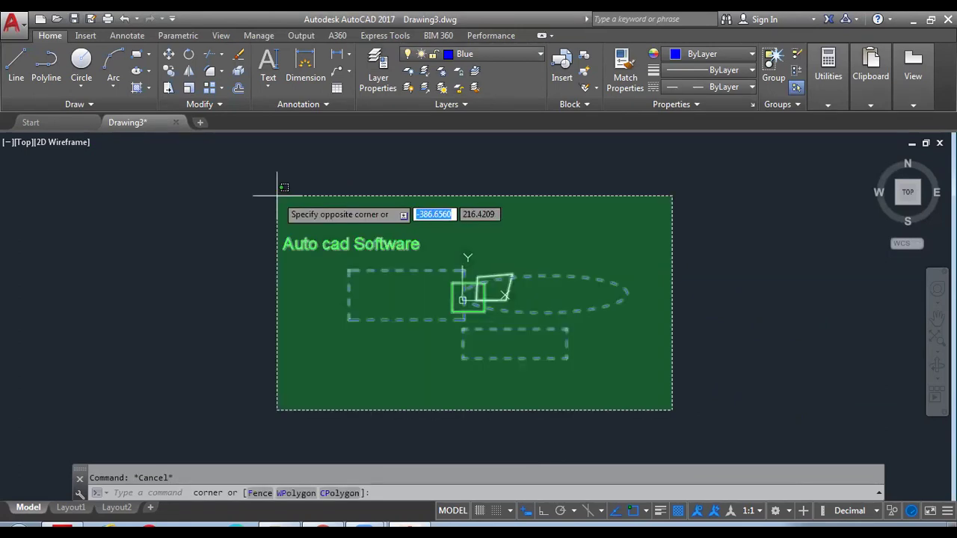
left_click(276, 195)
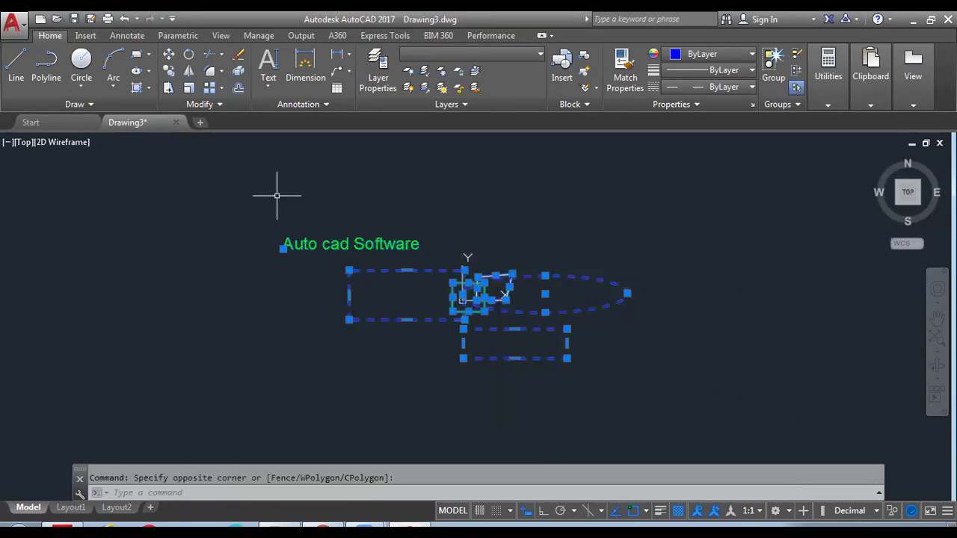
key("Delete")
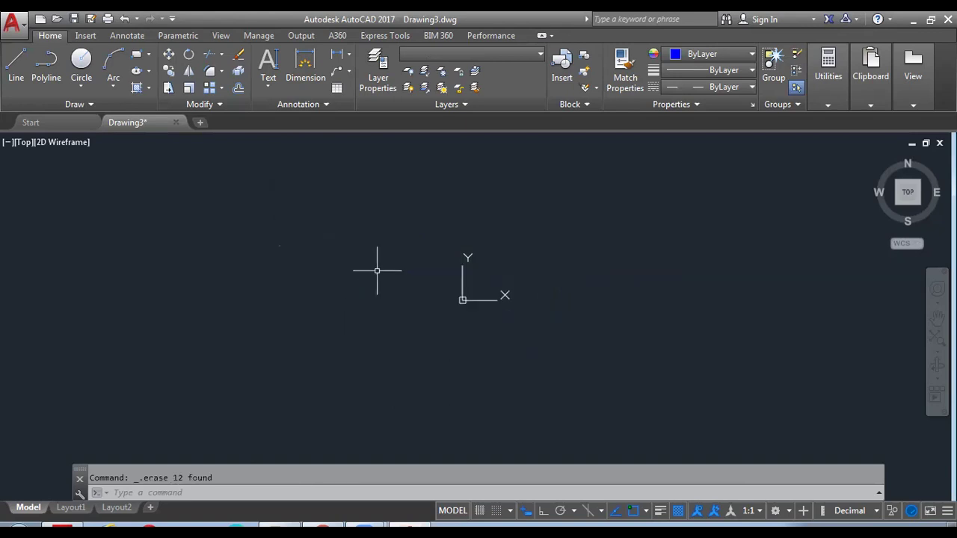
middle_click_drag(452, 265, 440, 318)
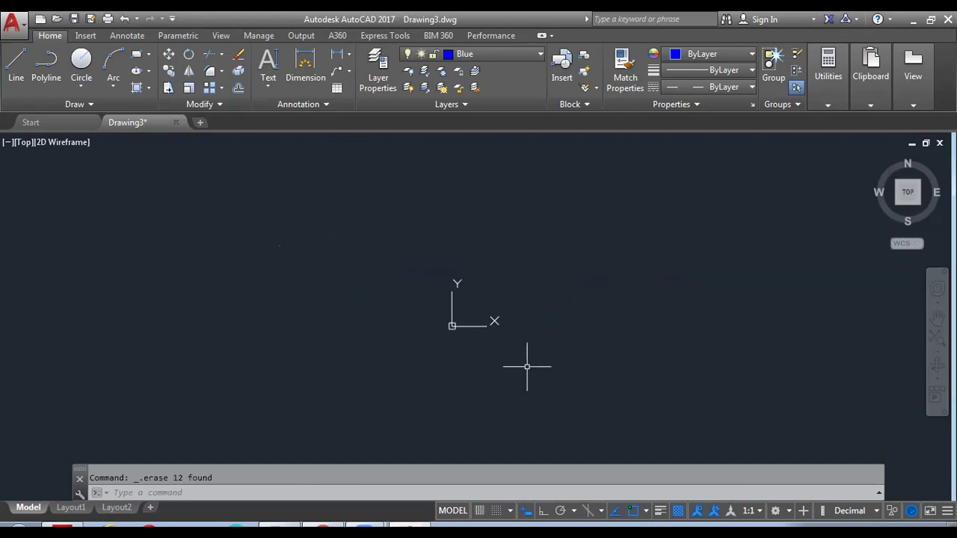
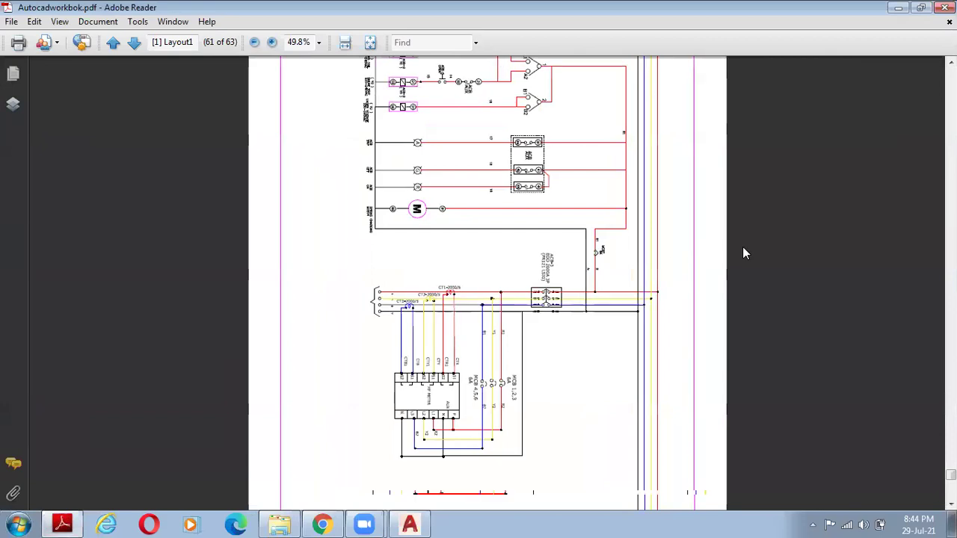
Examine the ACB control circuit and the busbar, CT and MF meter wiring on page 61 of Autocadworkbok.pdf.
scroll(798, 179, "up", 3)
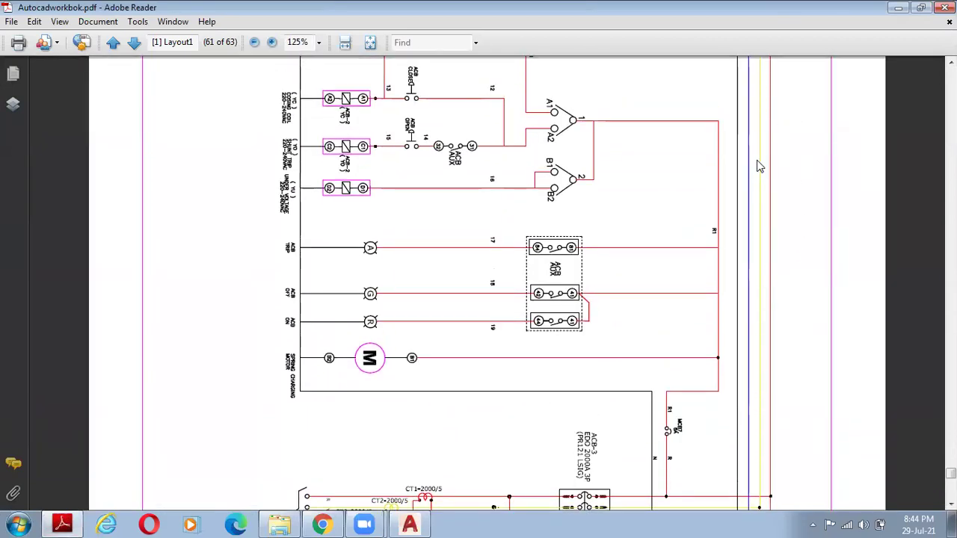
scroll(736, 239, "down", 1)
scroll(743, 276, "down", 3)
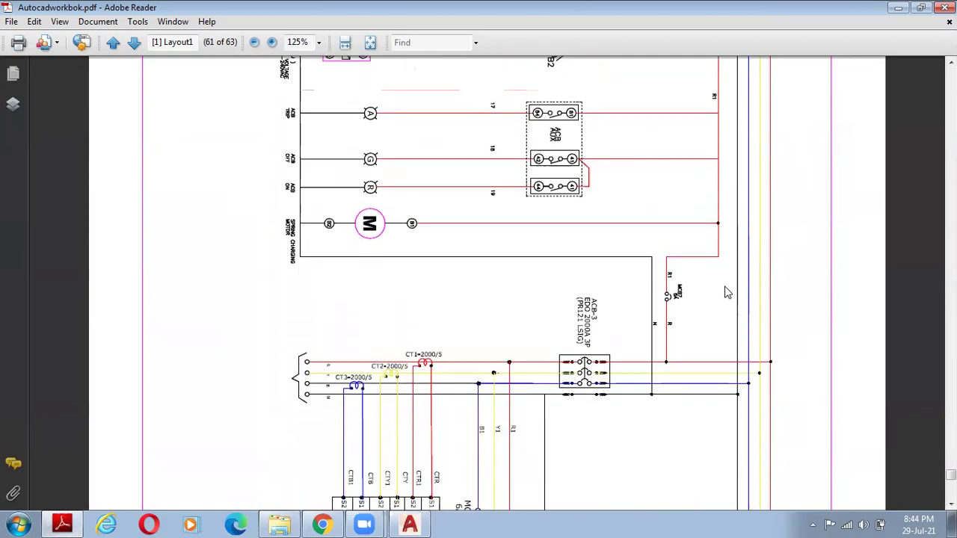
scroll(770, 321, "down", 1)
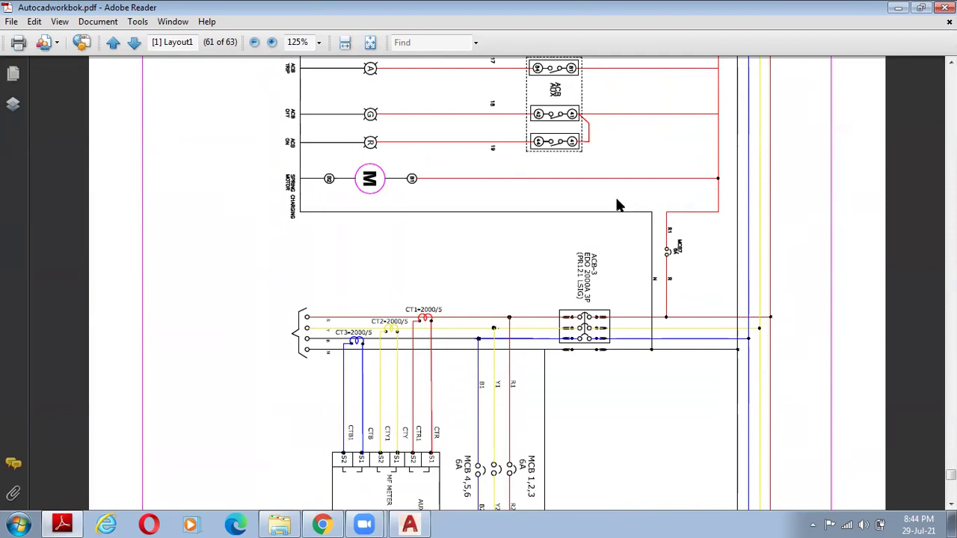
scroll(749, 227, "down", 1)
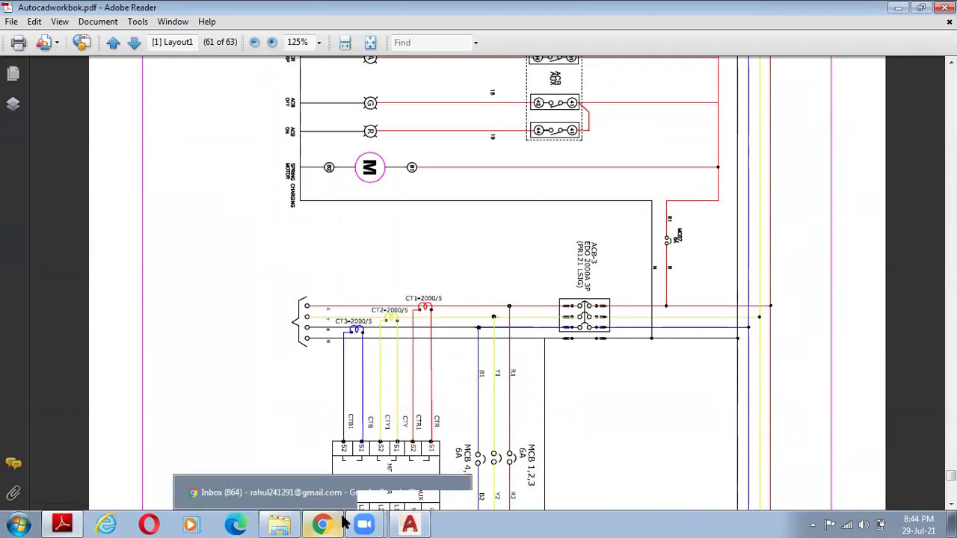
Switch to AutoCAD, close Drawing3 and create a new drawing.
left_click(407, 523)
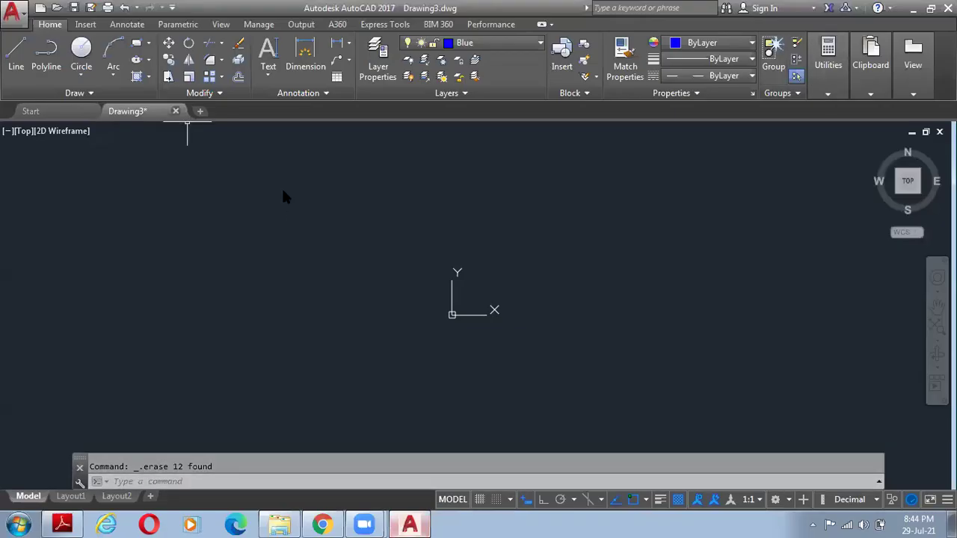
left_click(176, 111)
key("Return")
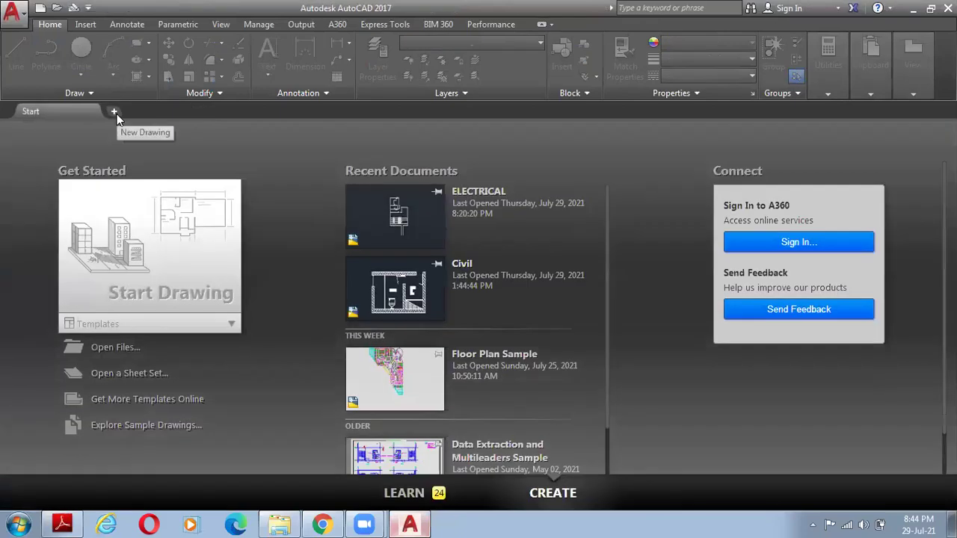
left_click(117, 114)
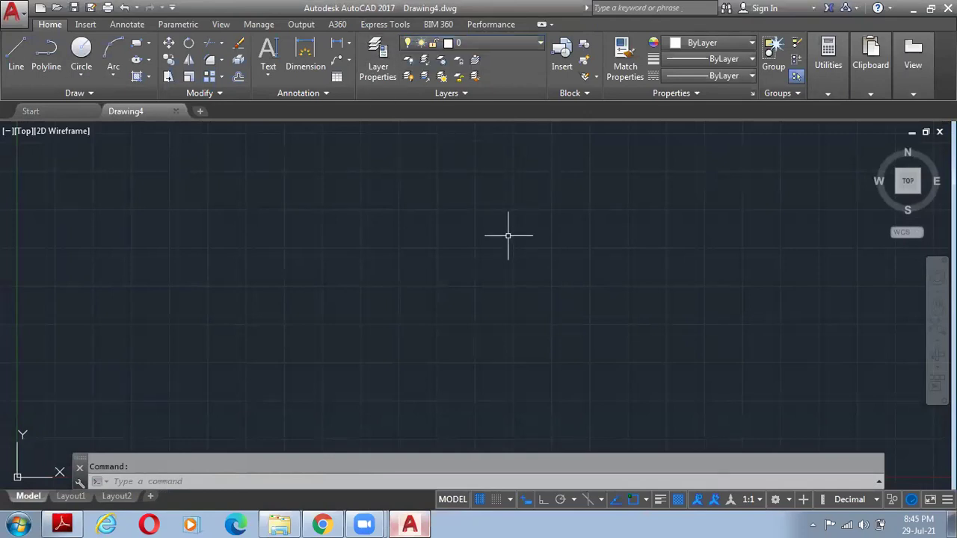
Open the Layer Properties Manager with the LAYER command in the new drawing.
left_click(341, 483)
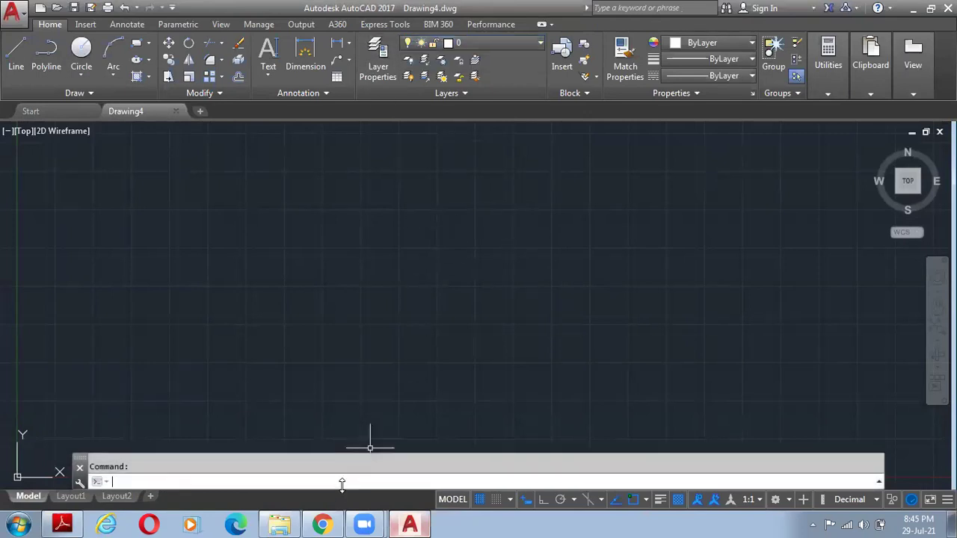
type("lay")
key("Return")
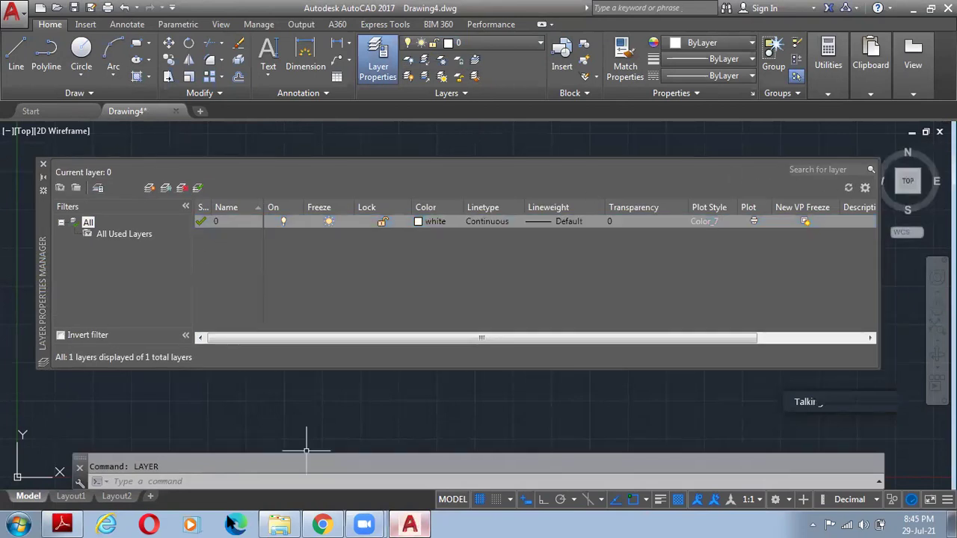
Switch to Autocadworkbok.pdf to review the control circuit and coloured busbar lines on page 61, and return to AutoCAD.
left_click_drag(62, 523, 366, 524)
left_click(364, 524)
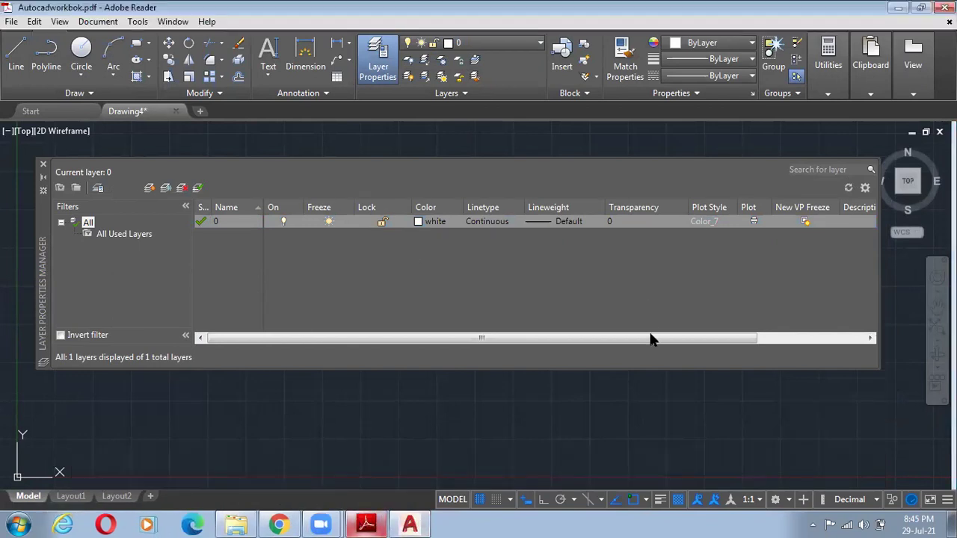
scroll(779, 247, "up", 1)
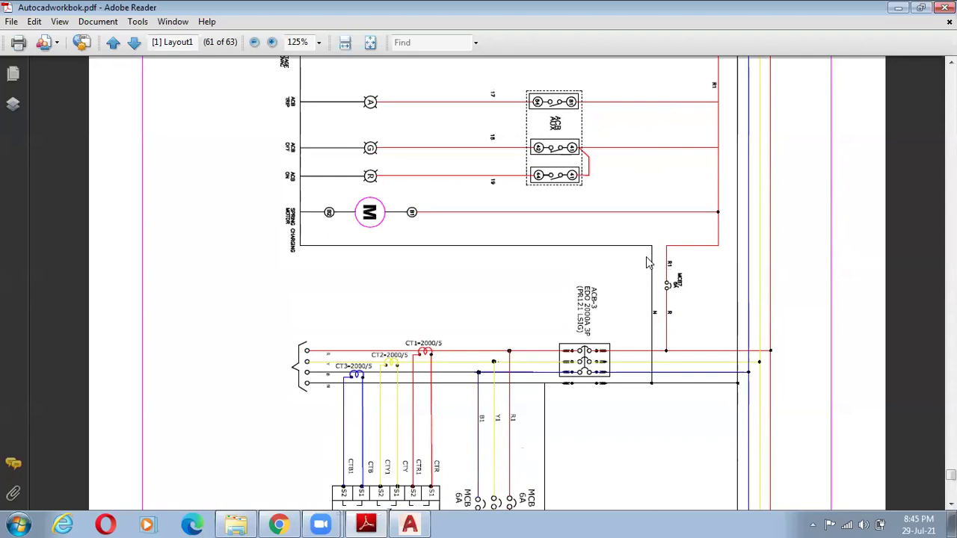
scroll(663, 277, "down", 1, "ctrl")
scroll(674, 262, "up", 1)
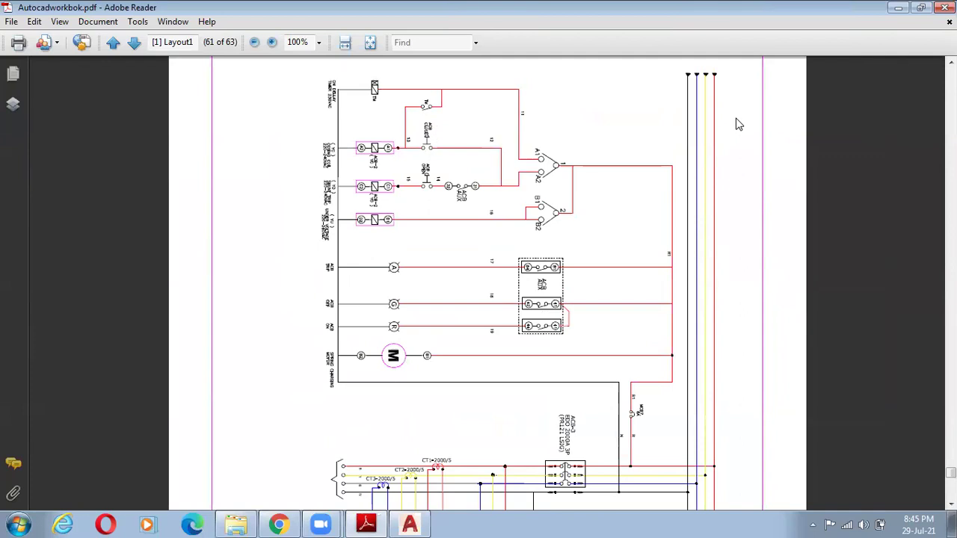
left_click(898, 8)
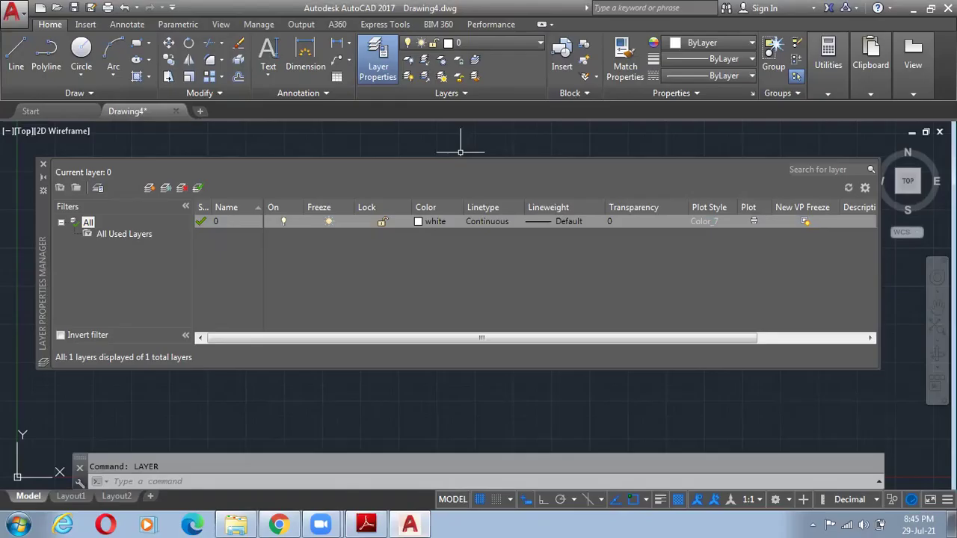
Create three new layers named Green, Red and Yellow.
left_click(151, 188)
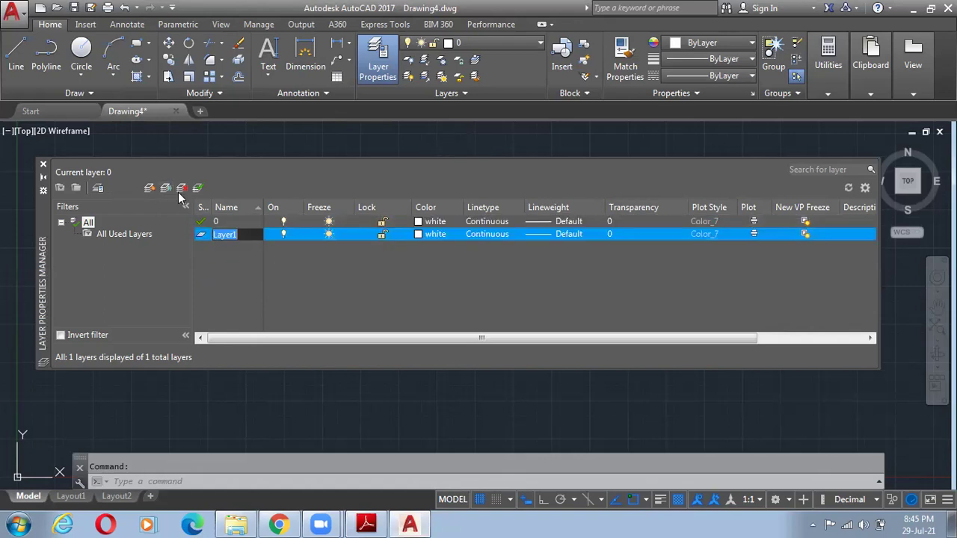
type("G")
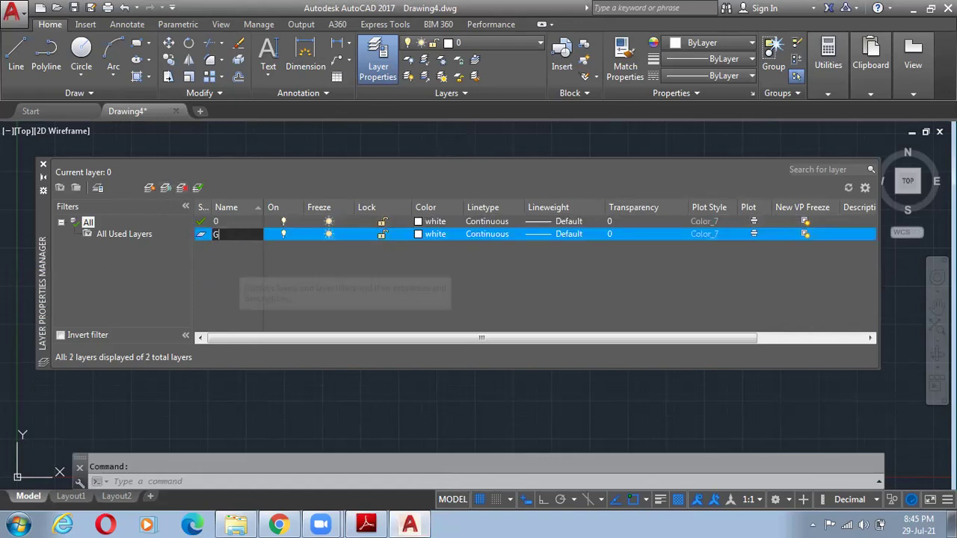
type("reen")
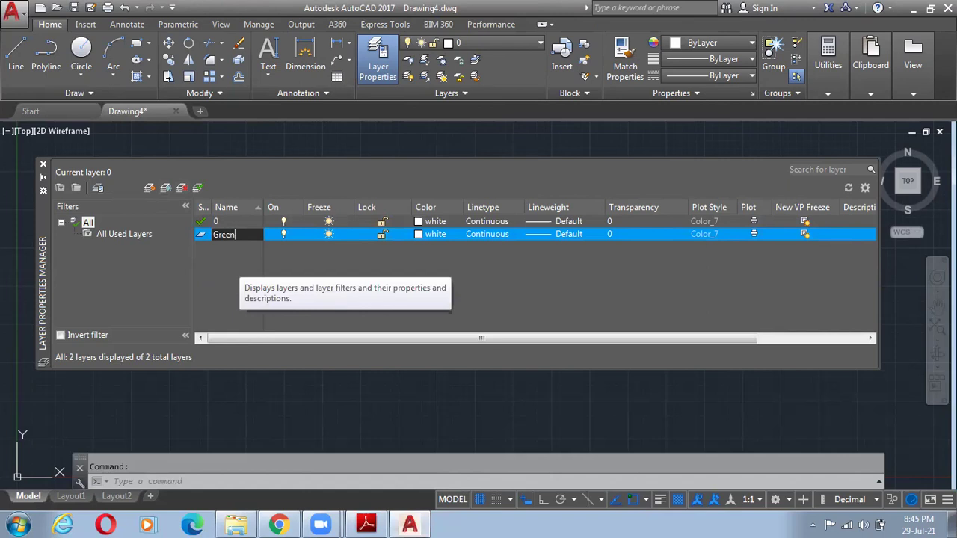
left_click(149, 188)
type("Red")
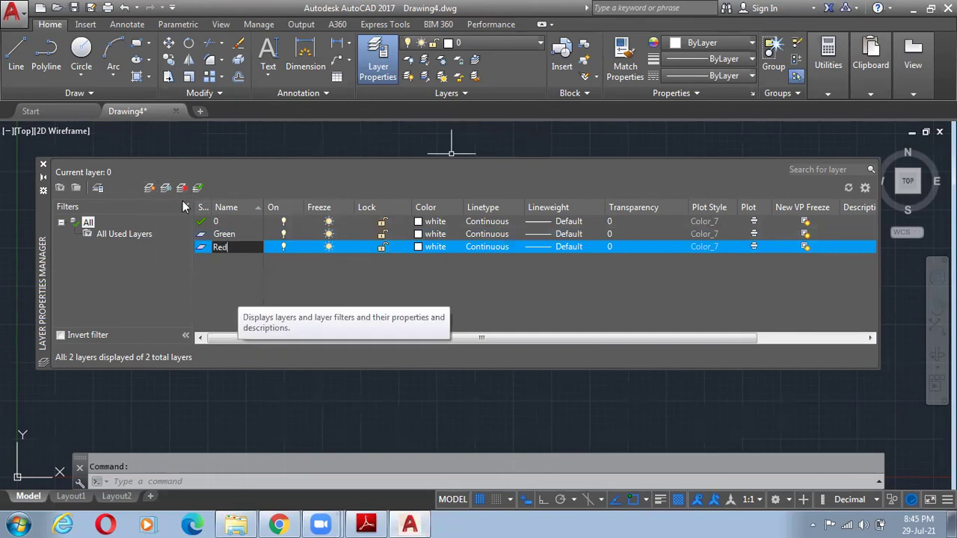
key("Return")
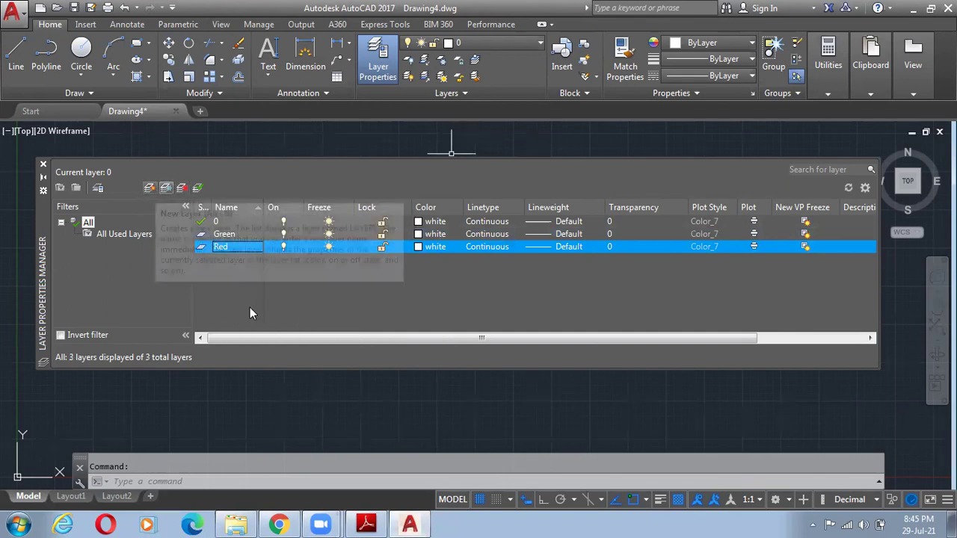
key("alt+n")
type("Yello")
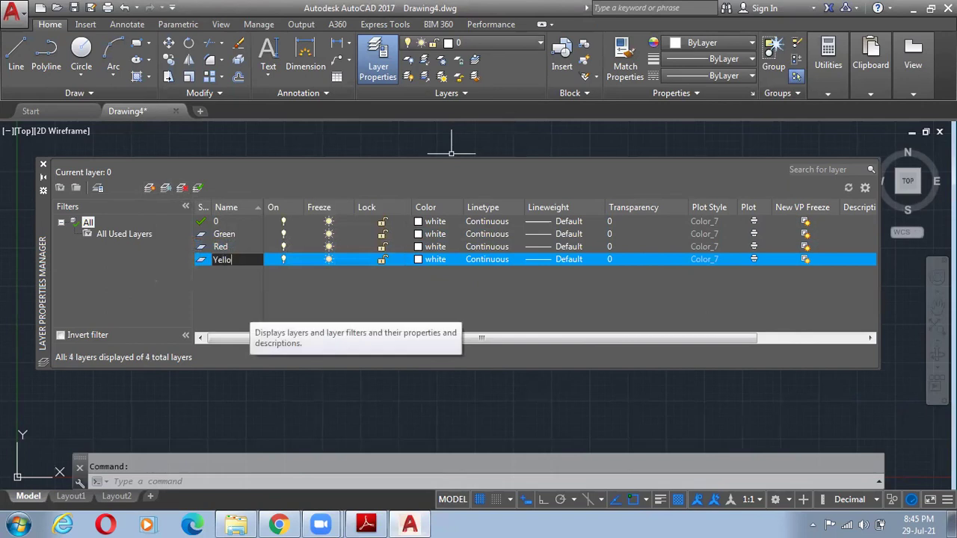
type("w")
key("Return")
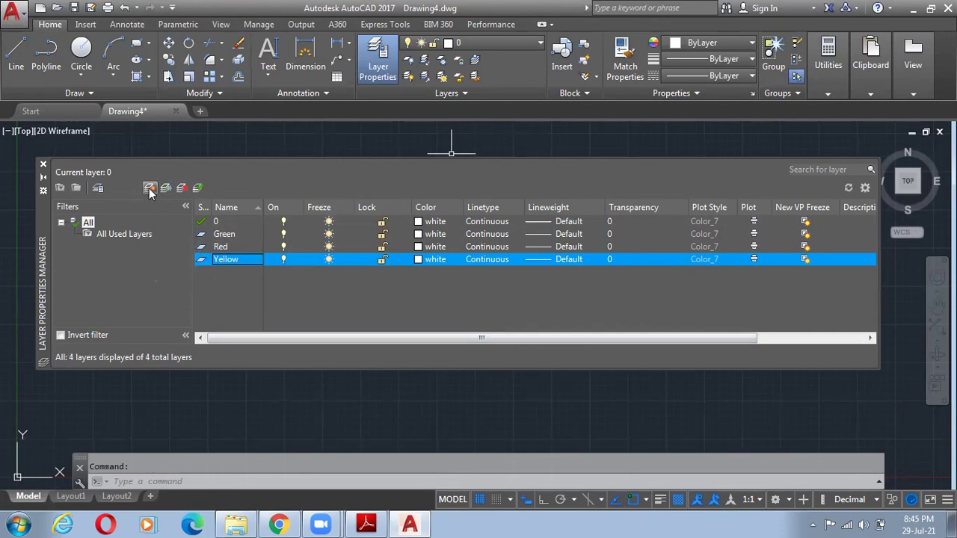
Add three more layers below Yellow, keeping their default names.
key("Return")
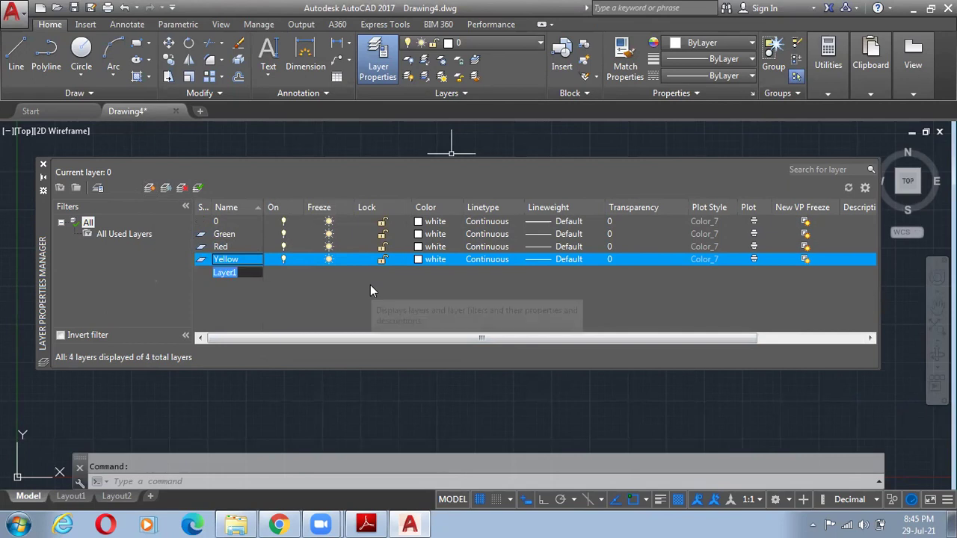
key("Return")
key("Return")
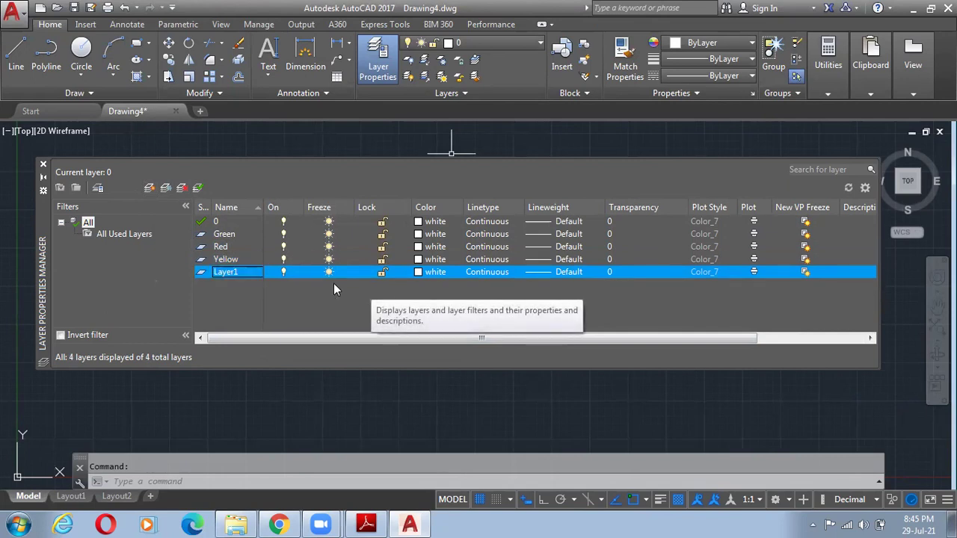
key("Return")
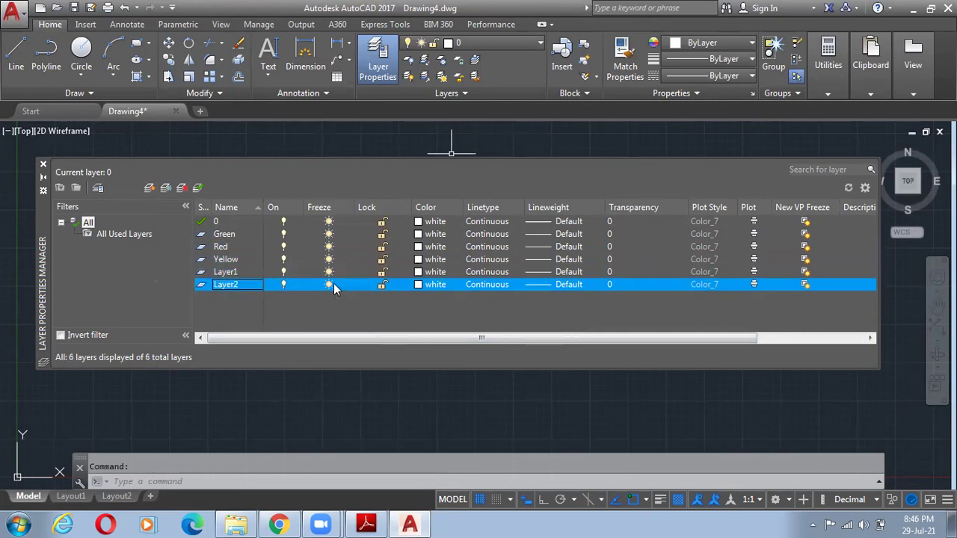
key("alt+n")
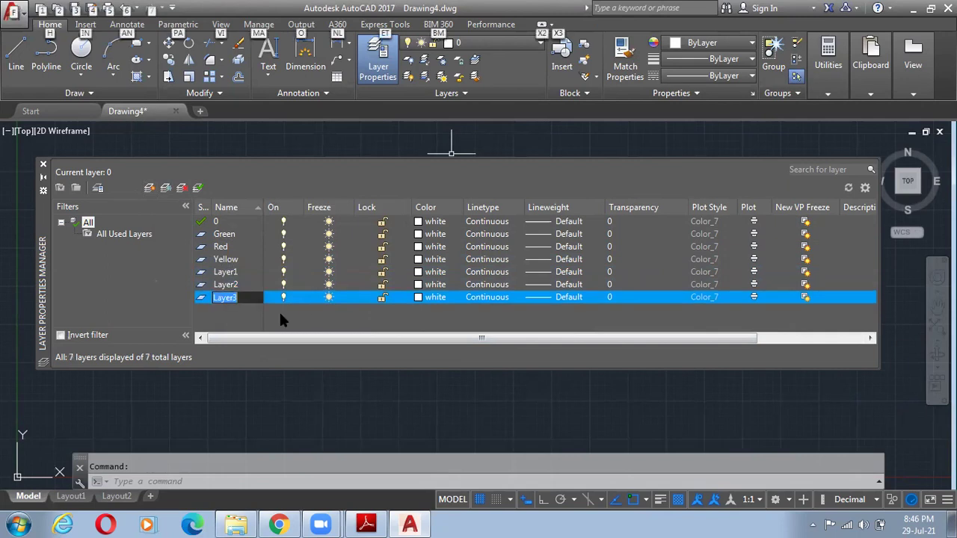
key("Return")
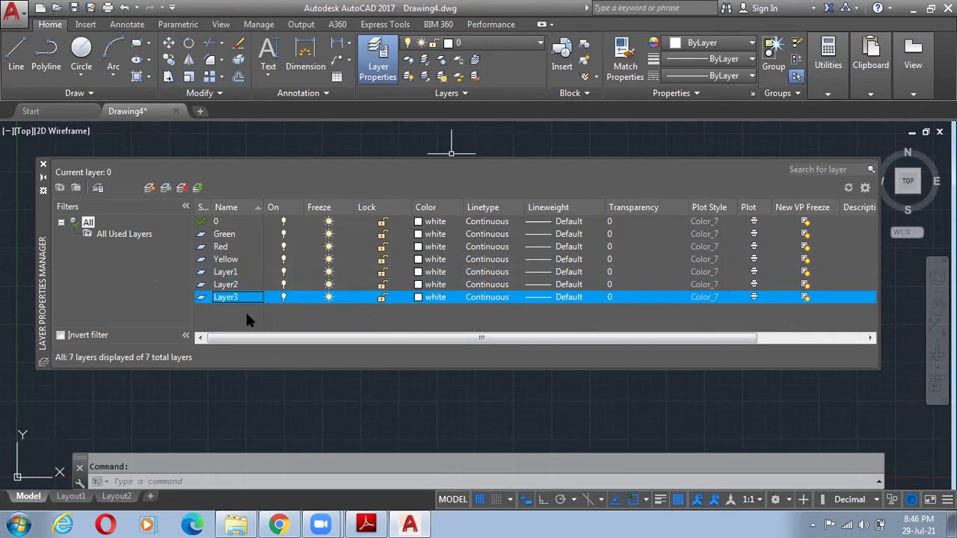
Delete the extra layers Layer1, Layer2 and Layer3.
left_click(241, 271)
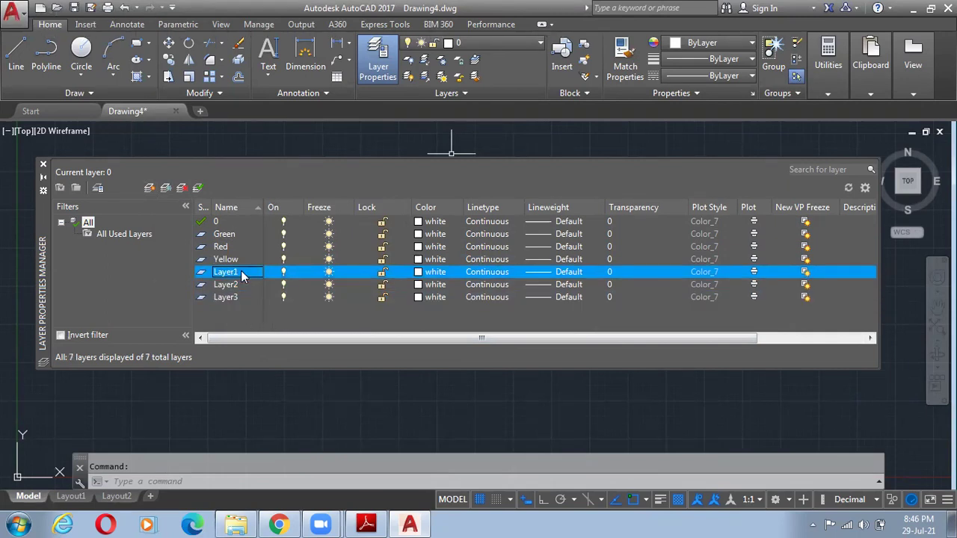
left_click(183, 190)
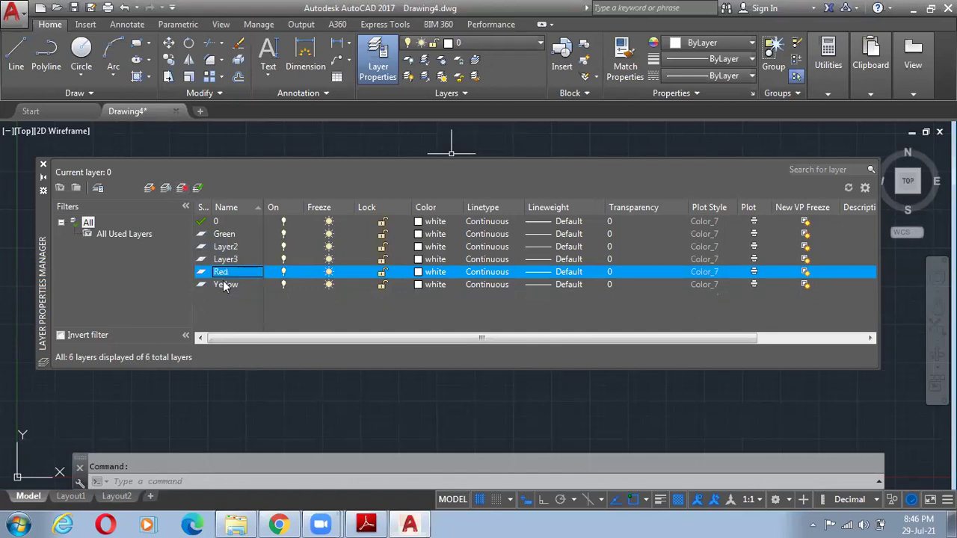
left_click(224, 246)
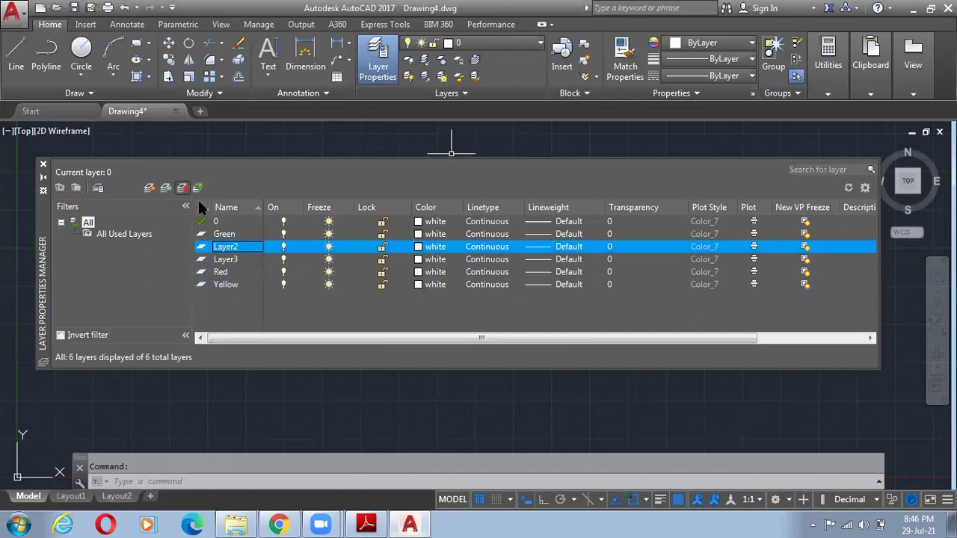
left_click(182, 188)
left_click(183, 188)
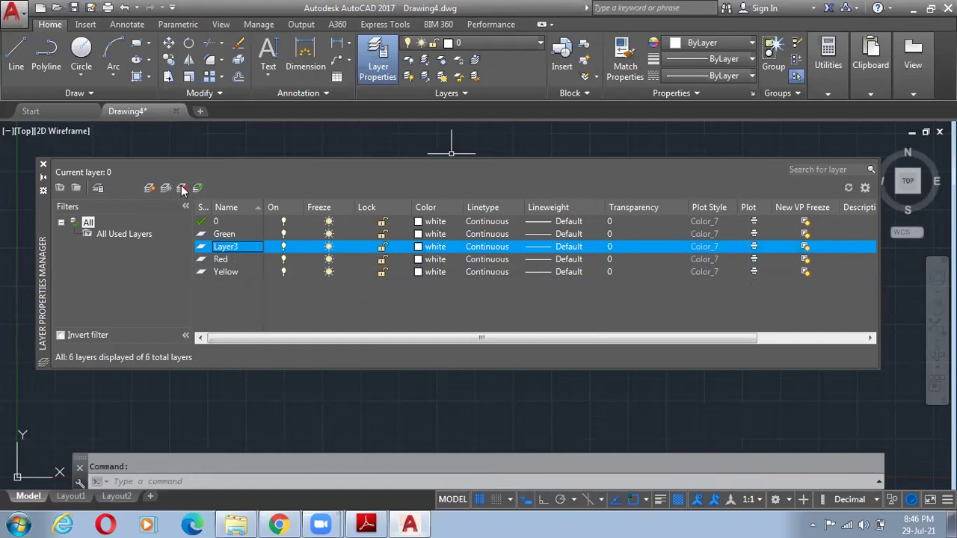
Set the Green layer's color to green (index color 3).
left_click(249, 234)
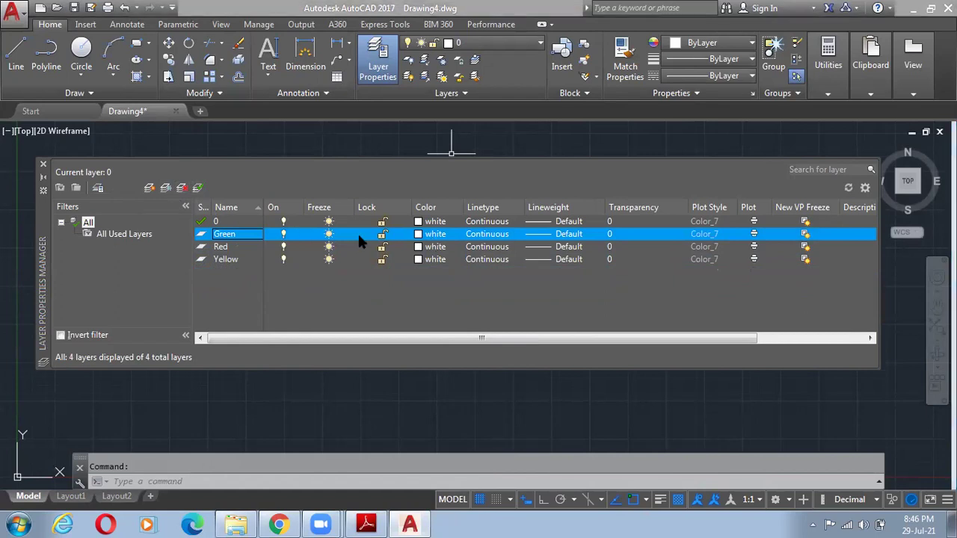
left_click(431, 237)
left_click(556, 264)
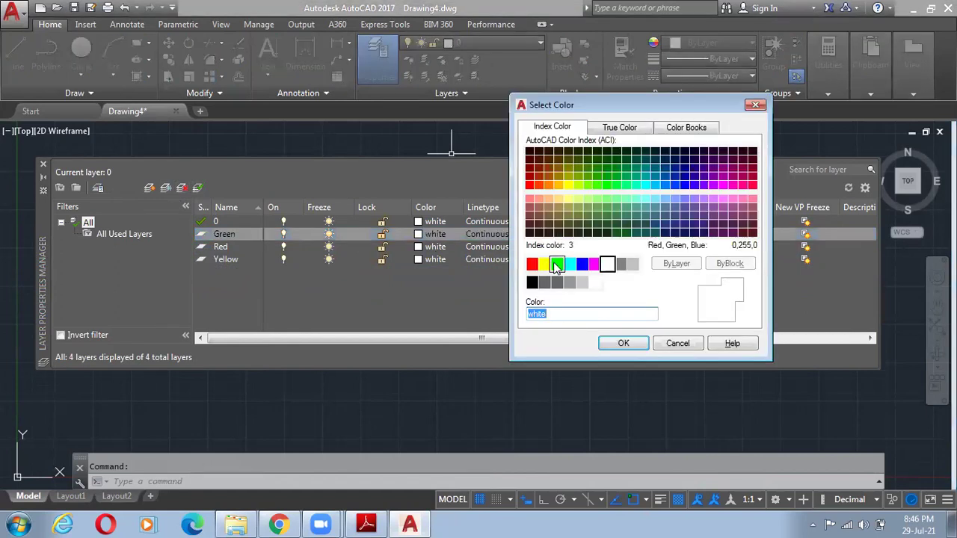
left_click(624, 343)
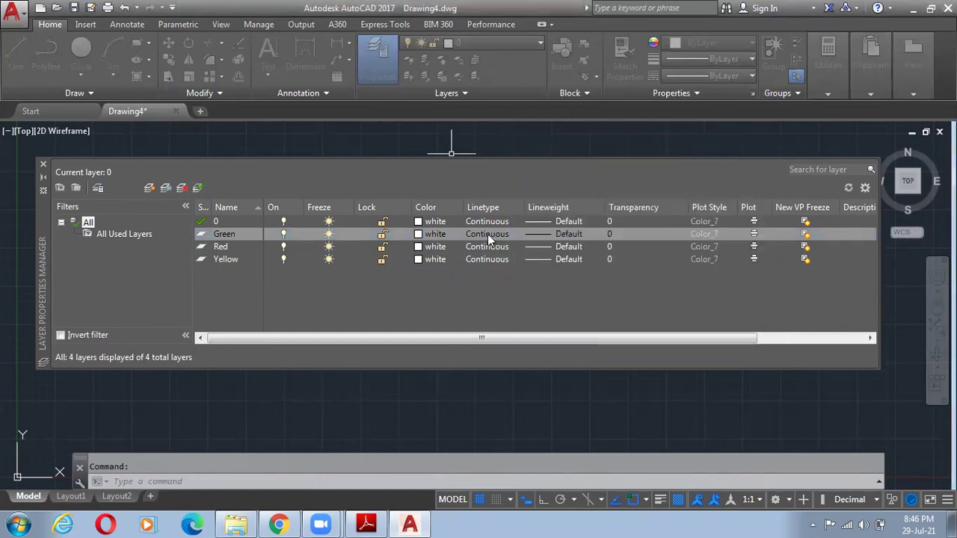
Load the ZIGZAG linetype from acad.lin and assign it to the Green layer.
left_click(488, 234)
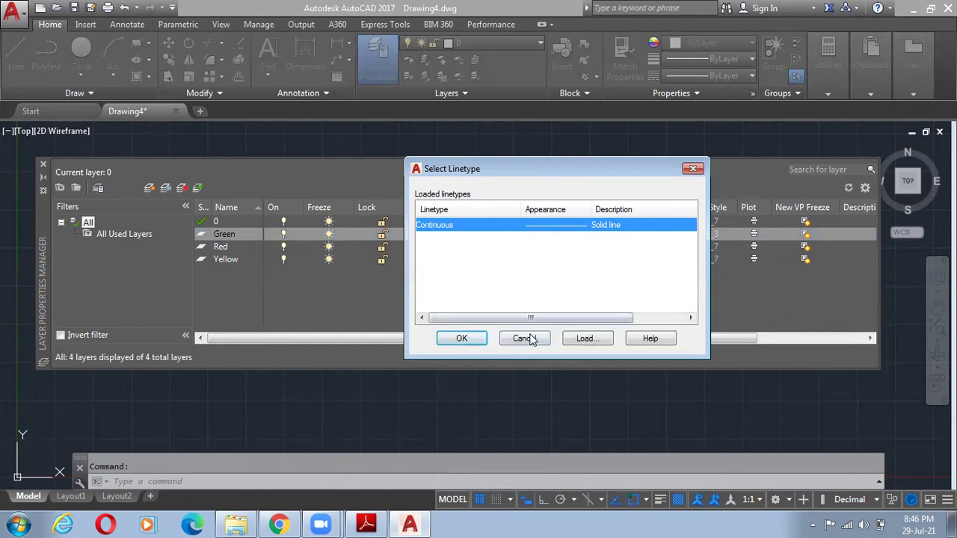
left_click(585, 338)
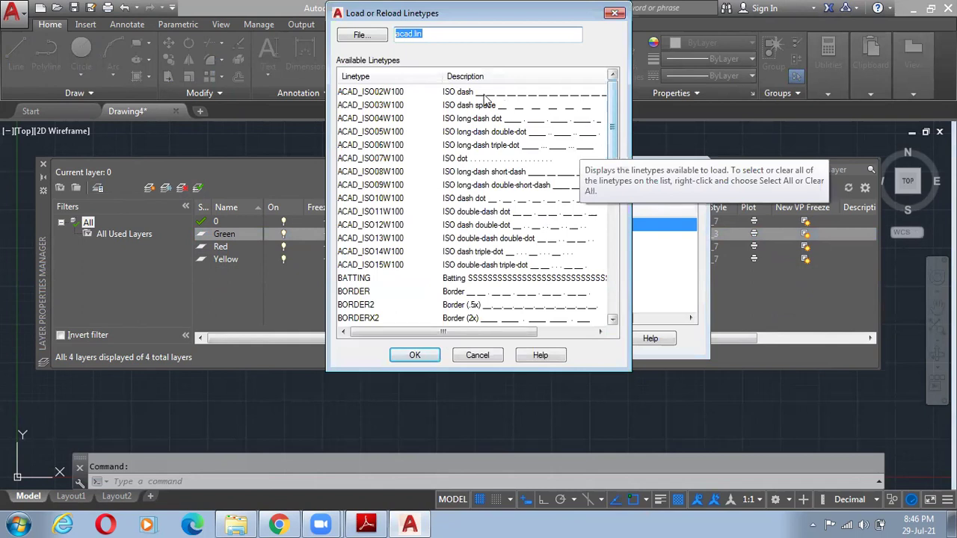
left_click_drag(613, 148, 612, 186)
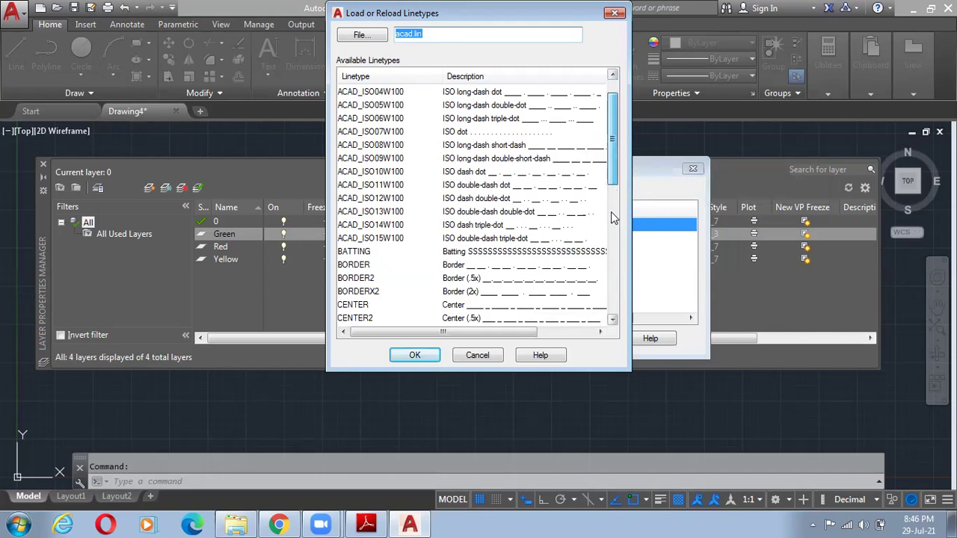
scroll(614, 254, "down", 1)
scroll(613, 298, "down", 8)
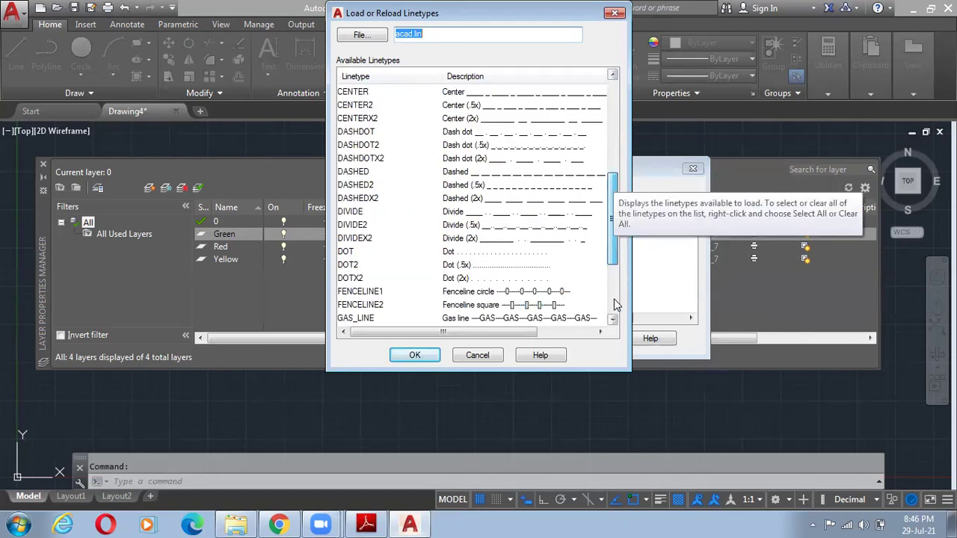
left_click(482, 320)
left_click(417, 356)
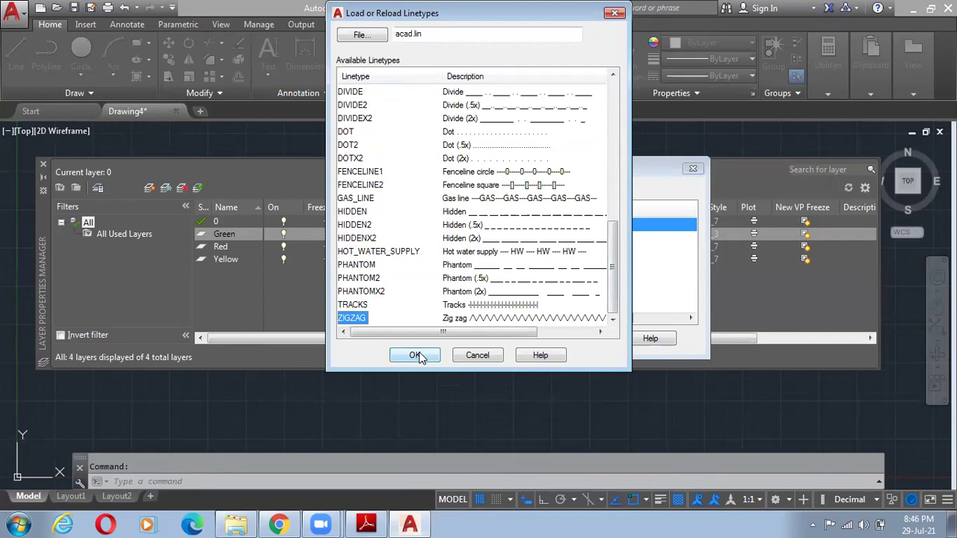
left_click(415, 355)
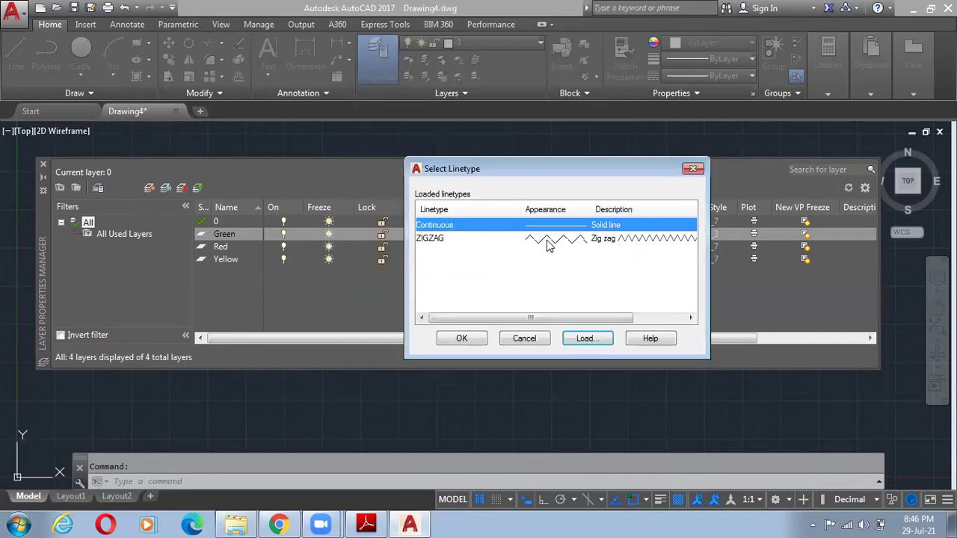
left_click(550, 245)
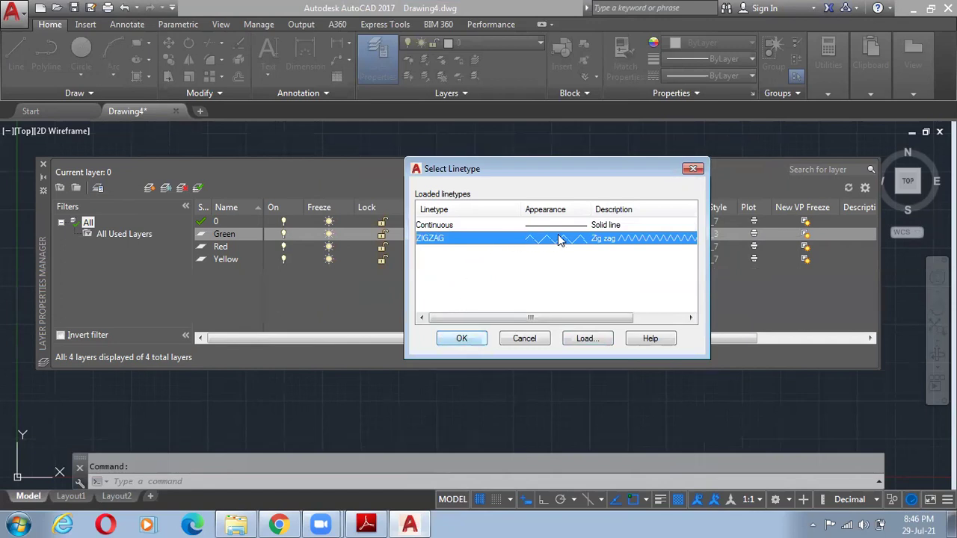
double_click(508, 238)
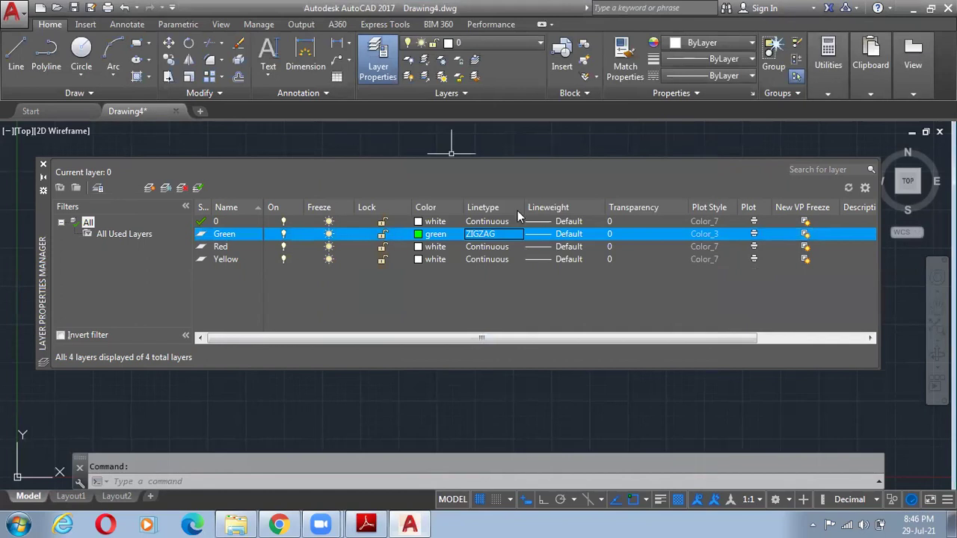
Examine the lineweights available for the Green layer without applying a new one.
left_click(557, 234)
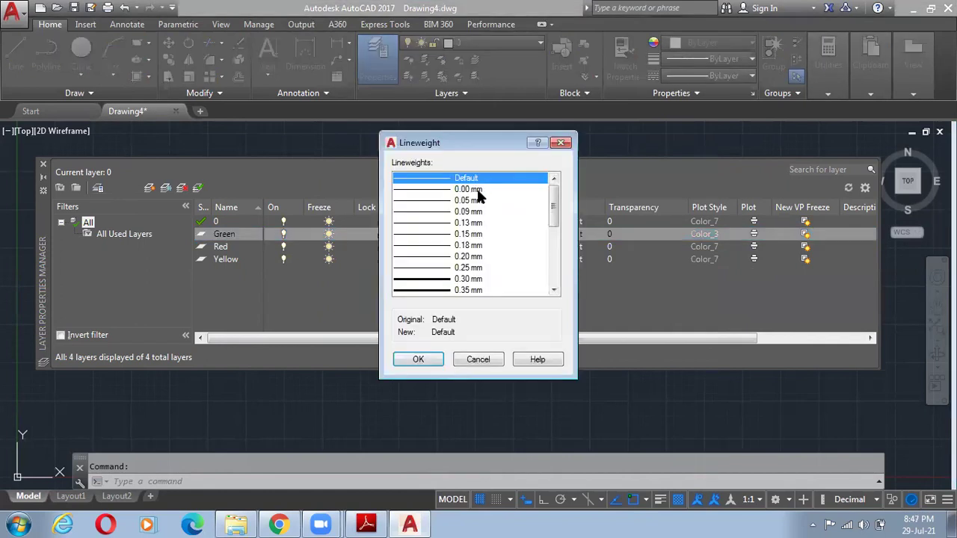
left_click(471, 235)
scroll(473, 290, "down", 1)
scroll(472, 290, "down", 4)
left_click(488, 289)
scroll(474, 179, "up", 5)
scroll(492, 284, "down", 5)
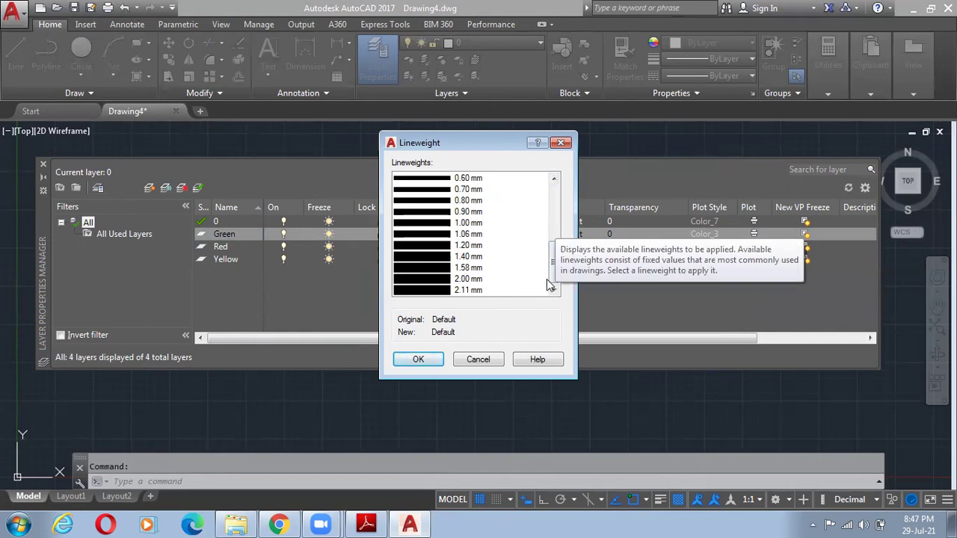
scroll(543, 189, "up", 5)
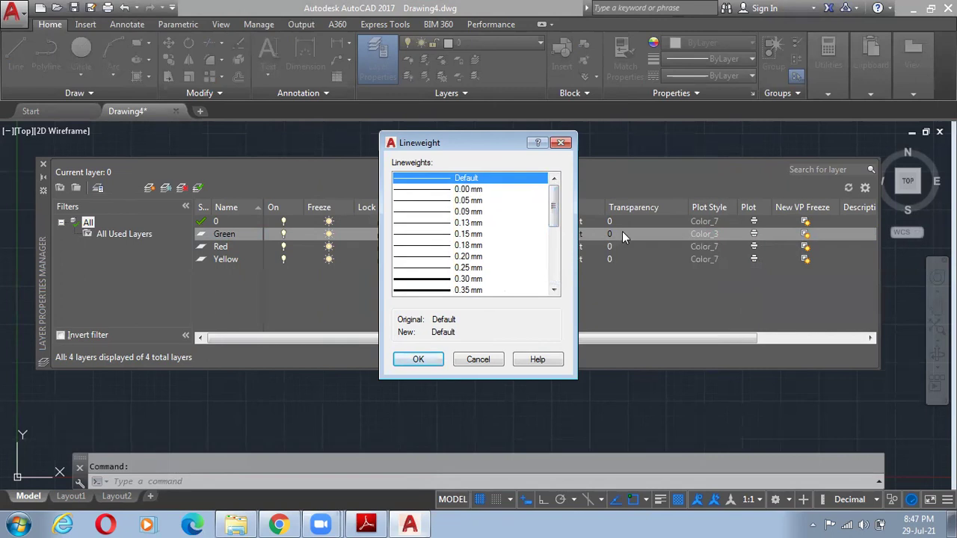
key("Escape")
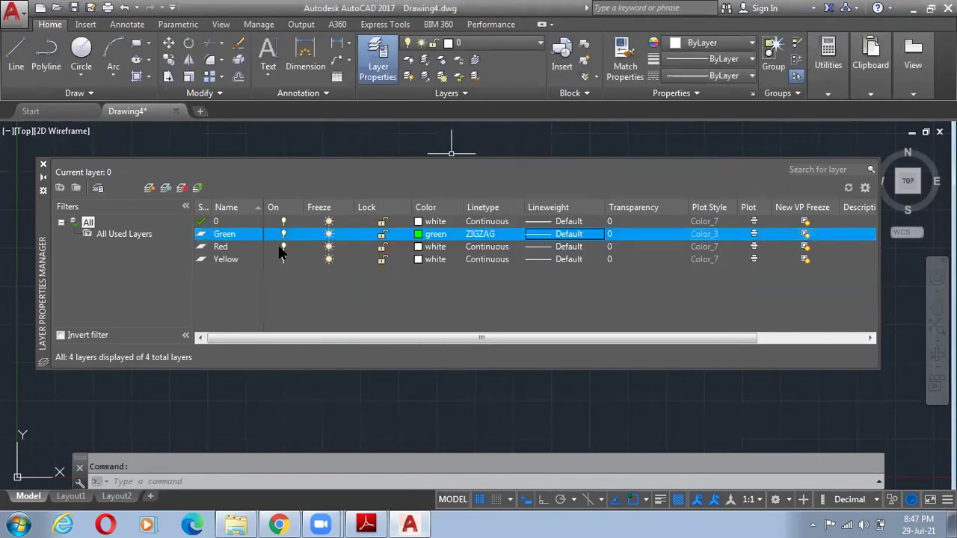
Set the Red layer's color to red (index color 1).
left_click(431, 248)
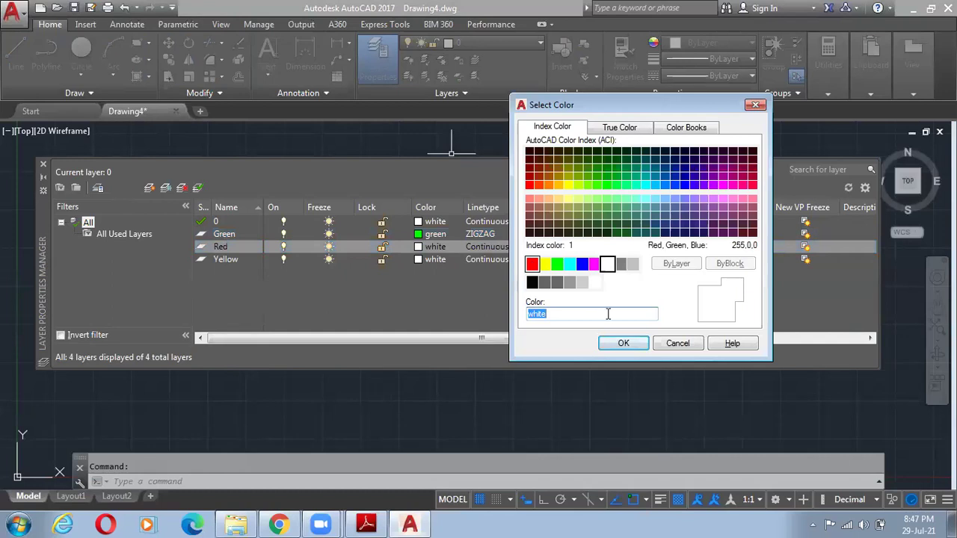
left_click(531, 265)
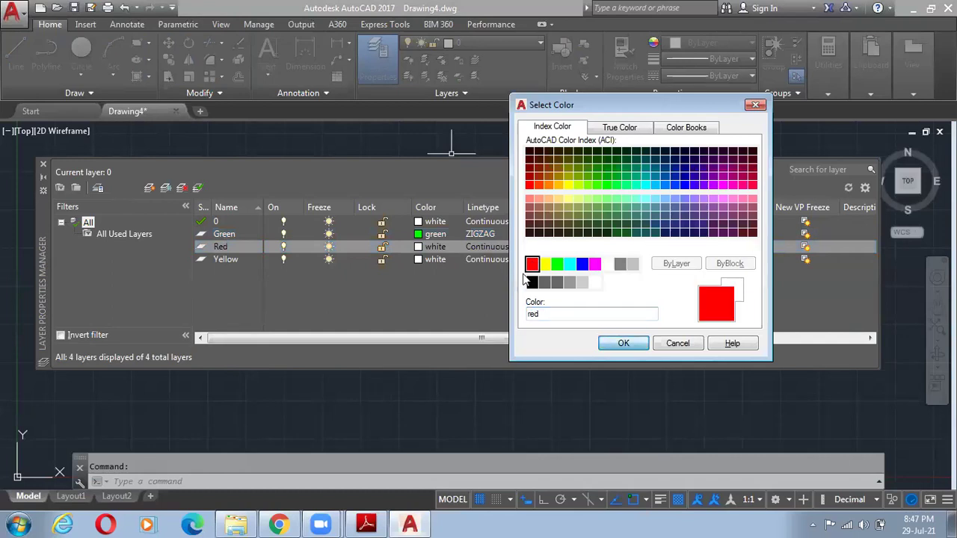
key("Escape")
Load the BORDER2 linetype from acad.lin and assign it to the Red layer.
left_click(486, 247)
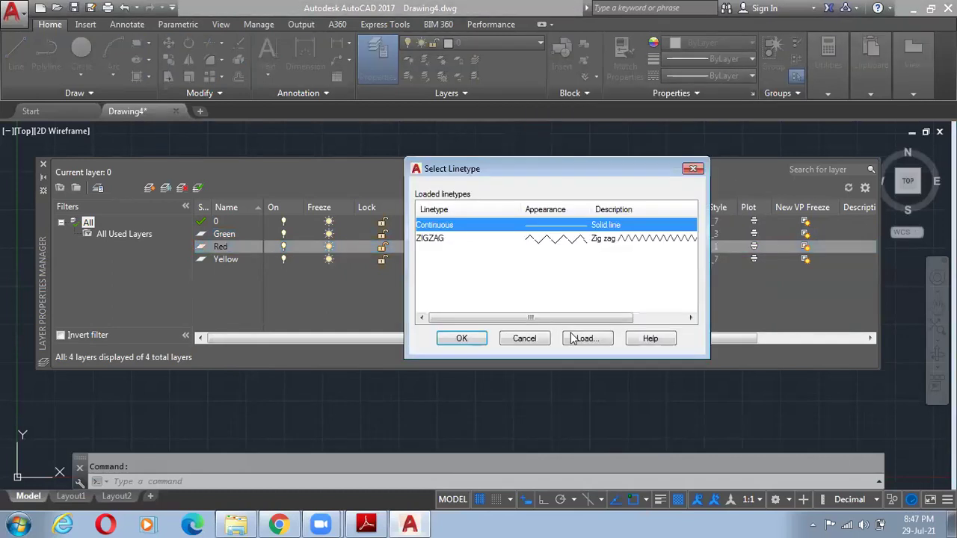
left_click(580, 337)
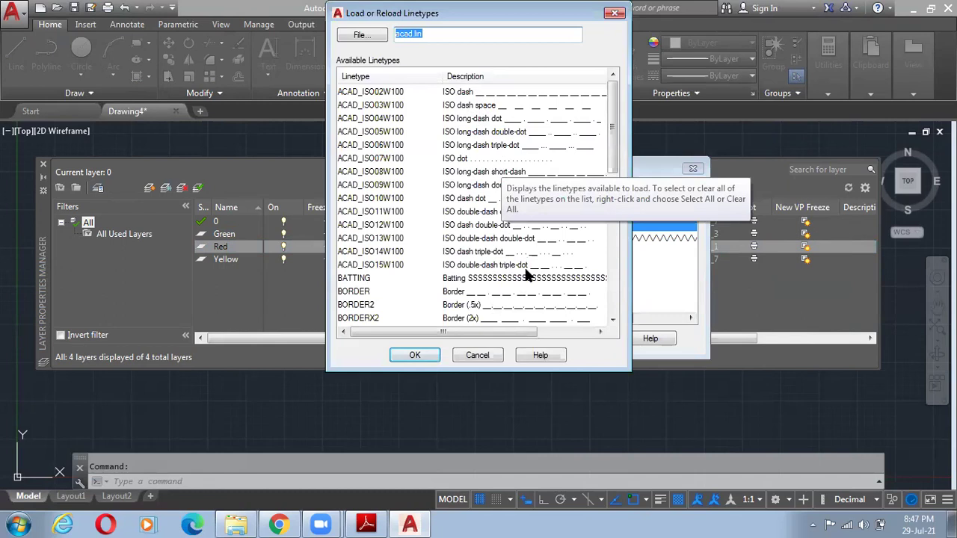
left_click(490, 291)
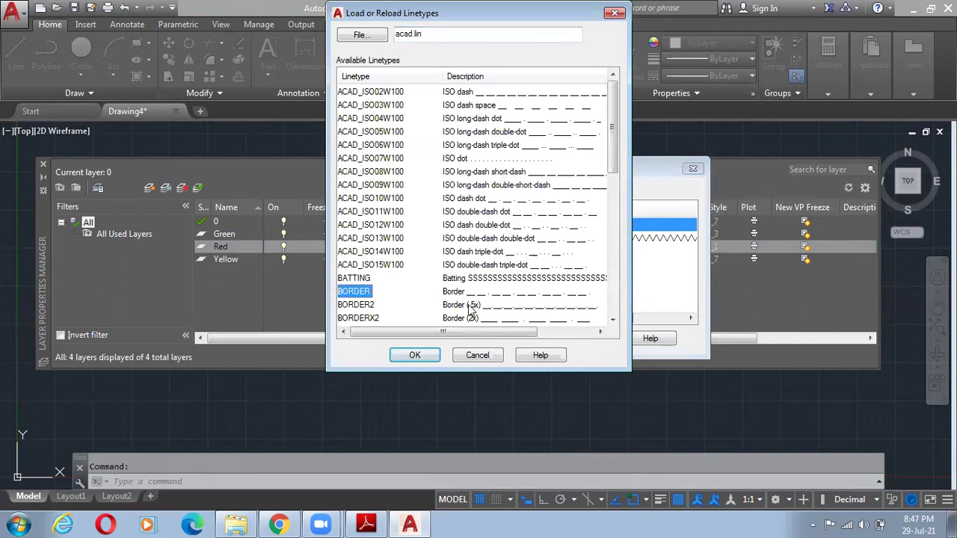
key("Down")
left_click(431, 353)
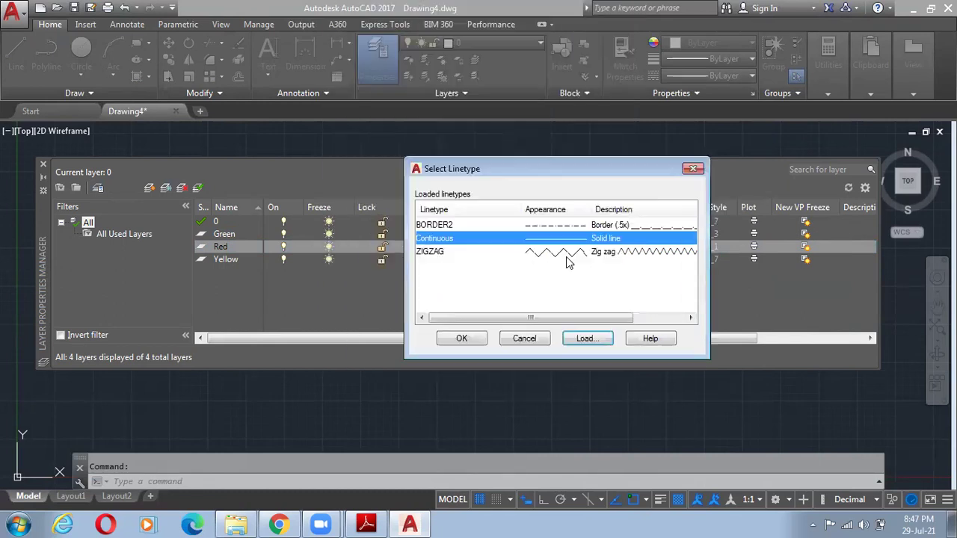
left_click(466, 224)
left_click(461, 337)
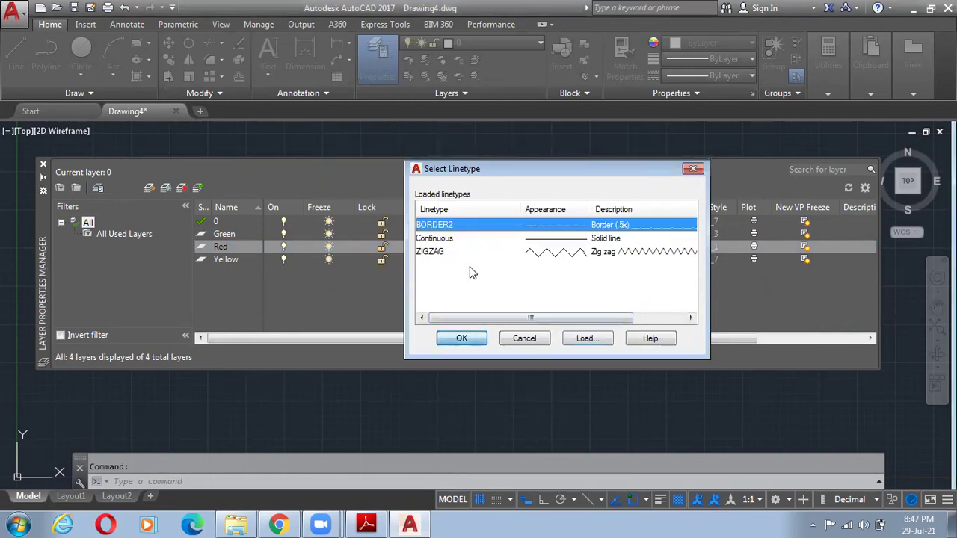
Keep the Continuous linetype on the Yellow layer and set its color to yellow (index color 2).
left_click(508, 259)
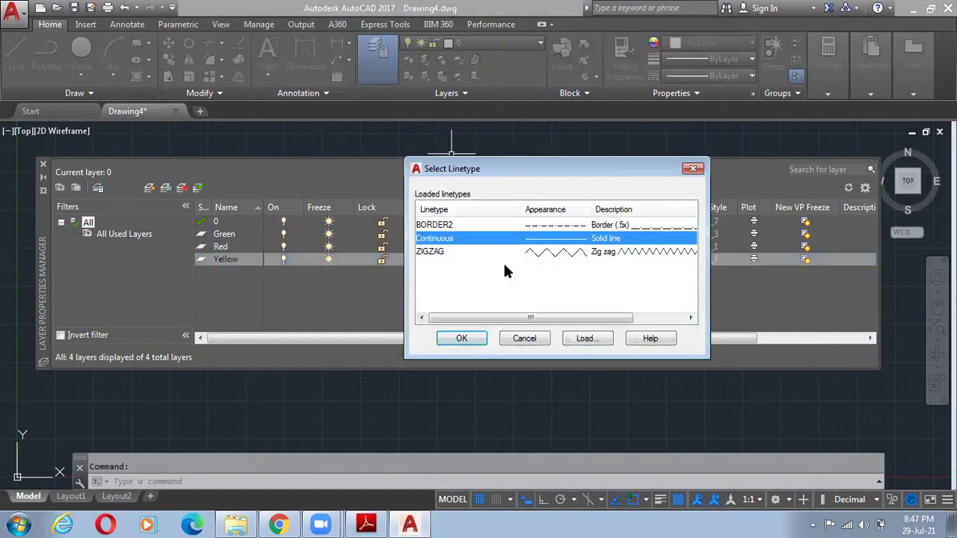
left_click(461, 338)
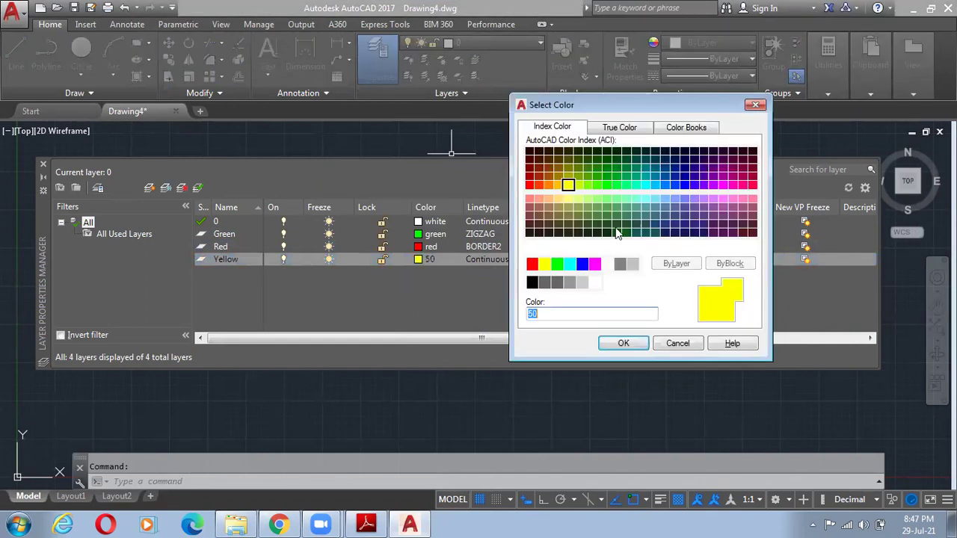
left_click(620, 127)
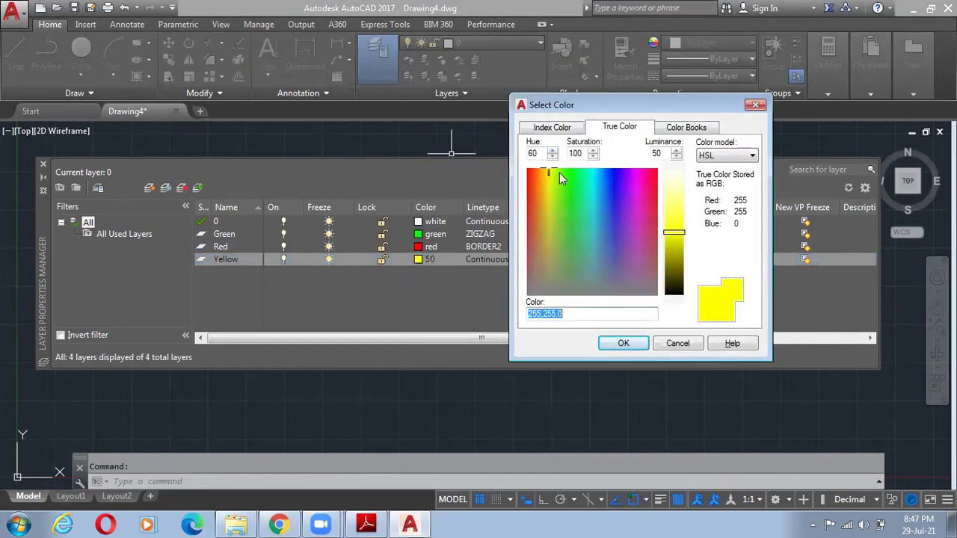
mouse_move(549, 174)
left_mouse_down()
mouse_move(587, 205)
mouse_move(591, 189)
mouse_move(554, 188)
mouse_move(654, 245)
mouse_move(537, 243)
mouse_move(570, 258)
mouse_move(546, 248)
mouse_move(556, 180)
left_mouse_up()
left_click(559, 128)
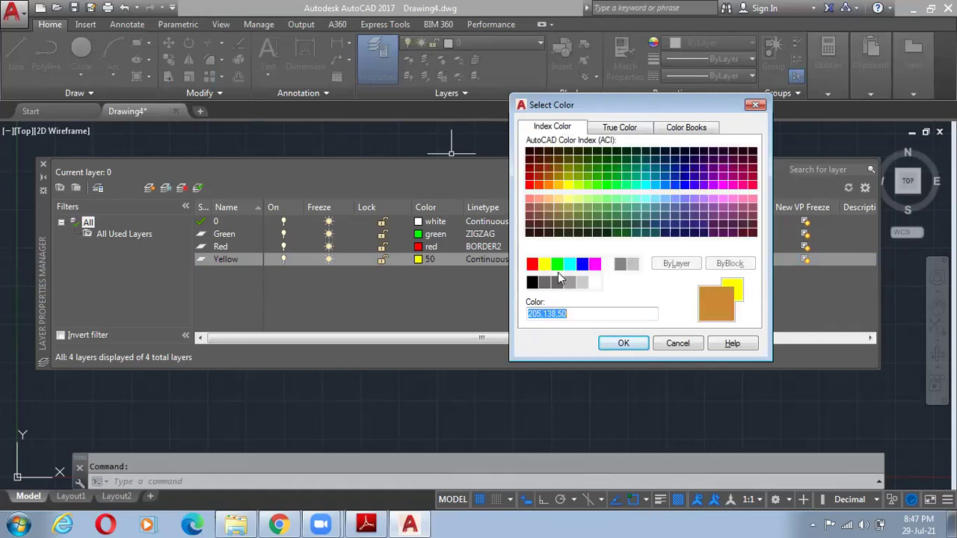
left_click(544, 265)
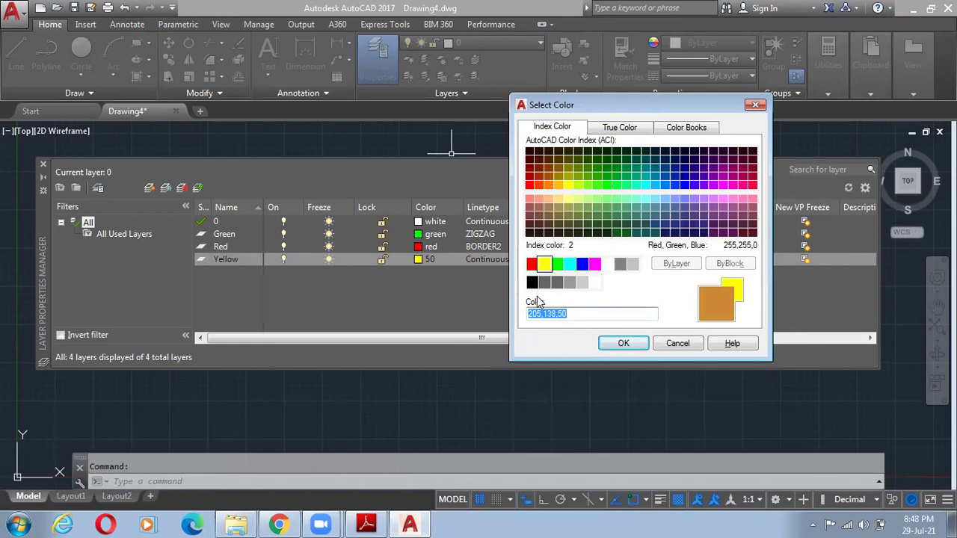
left_click(624, 343)
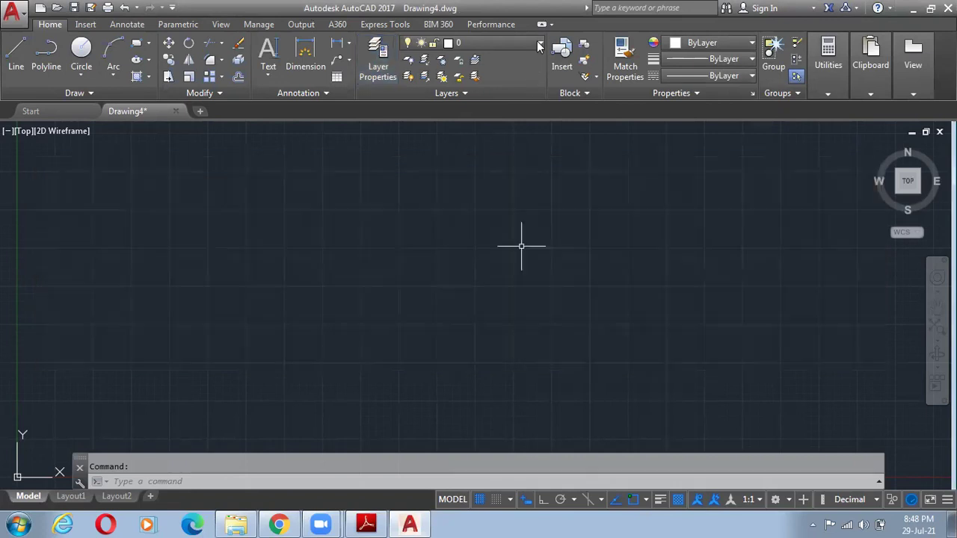
Change layer 0's linetype to BORDER2 and close the layer manager.
left_click(538, 48)
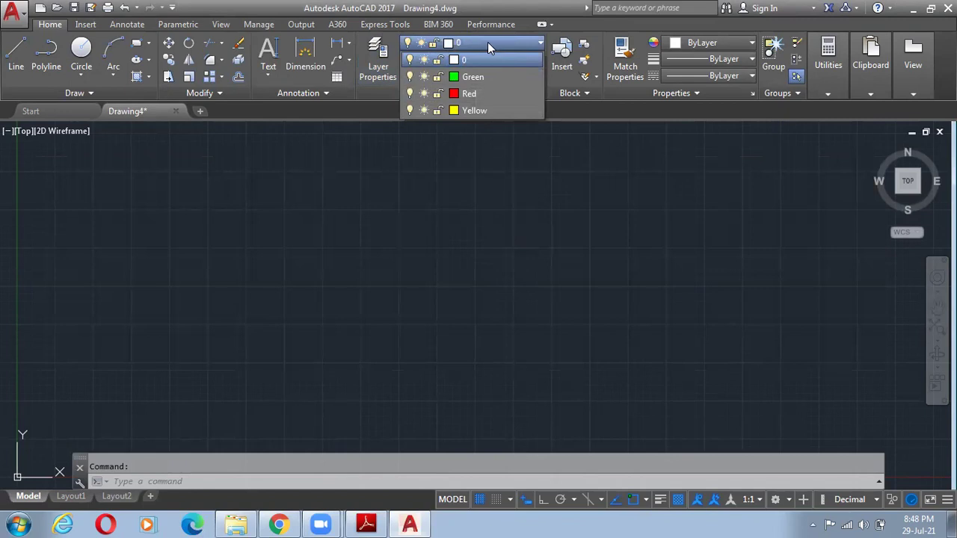
left_click(381, 60)
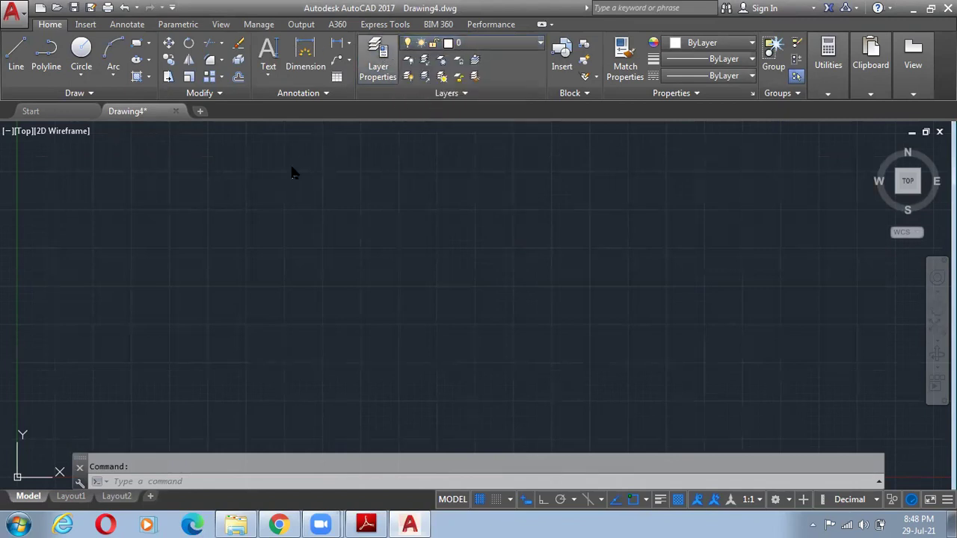
left_click(377, 63)
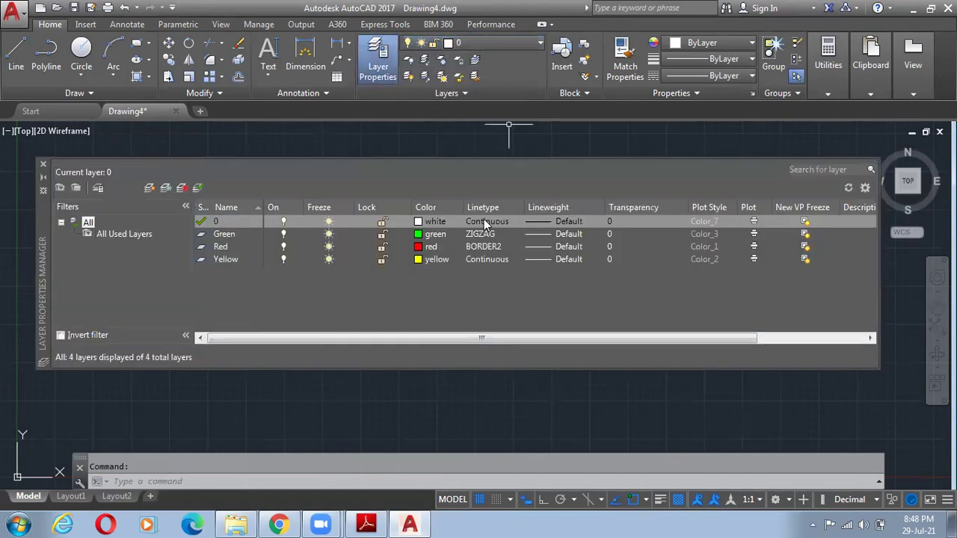
left_click(487, 221)
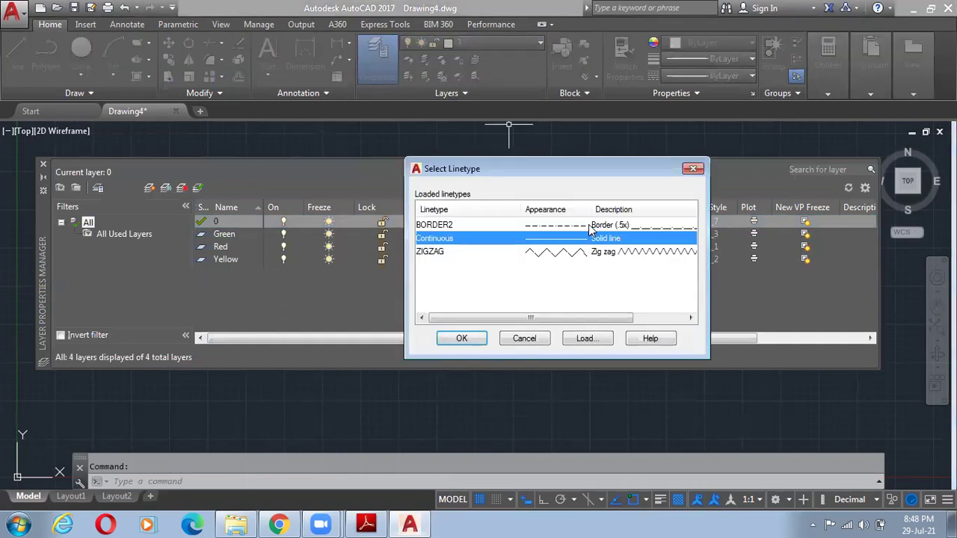
left_click(588, 251)
double_click(500, 224)
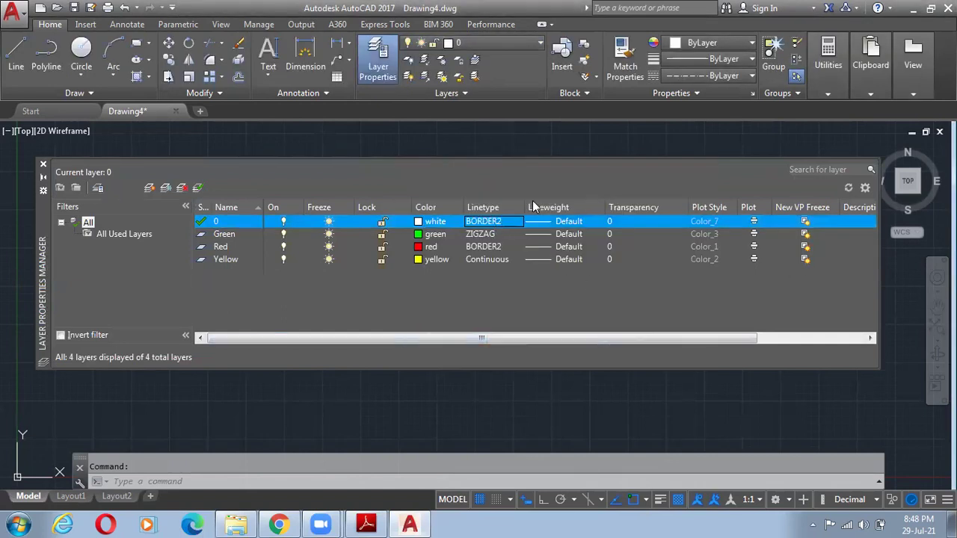
left_click(43, 164)
left_click(43, 161)
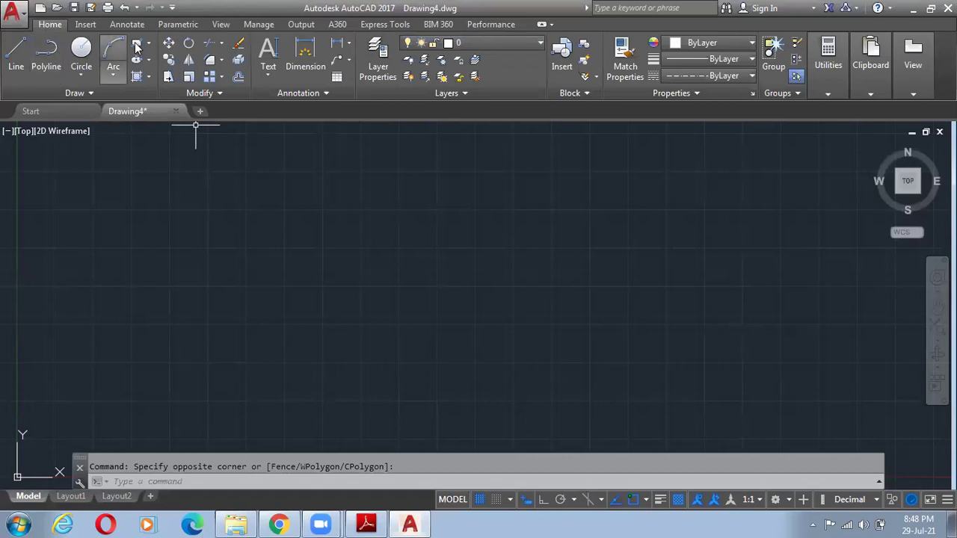
Draw a rectangle in the middle of the drawing area on layer 0 and a circle inside it.
left_click(274, 367)
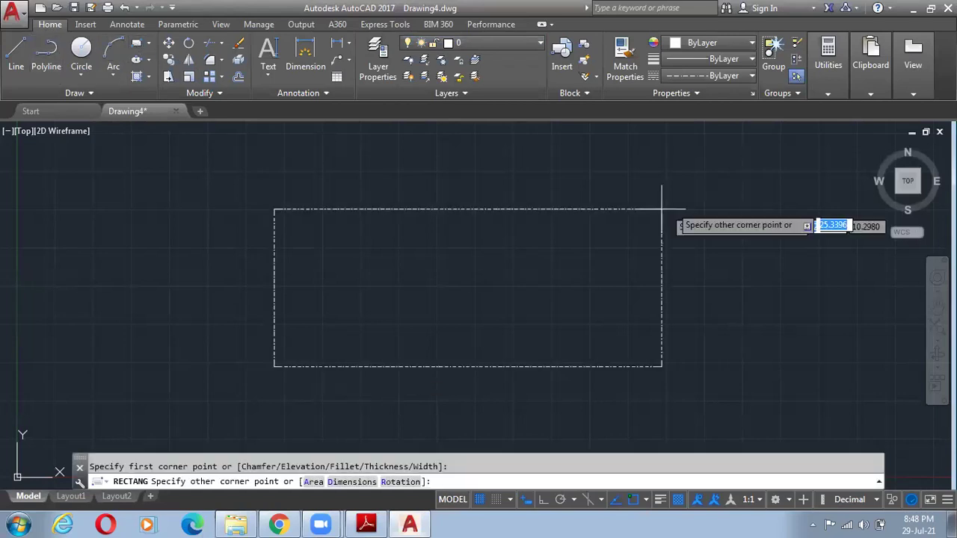
left_click(511, 197)
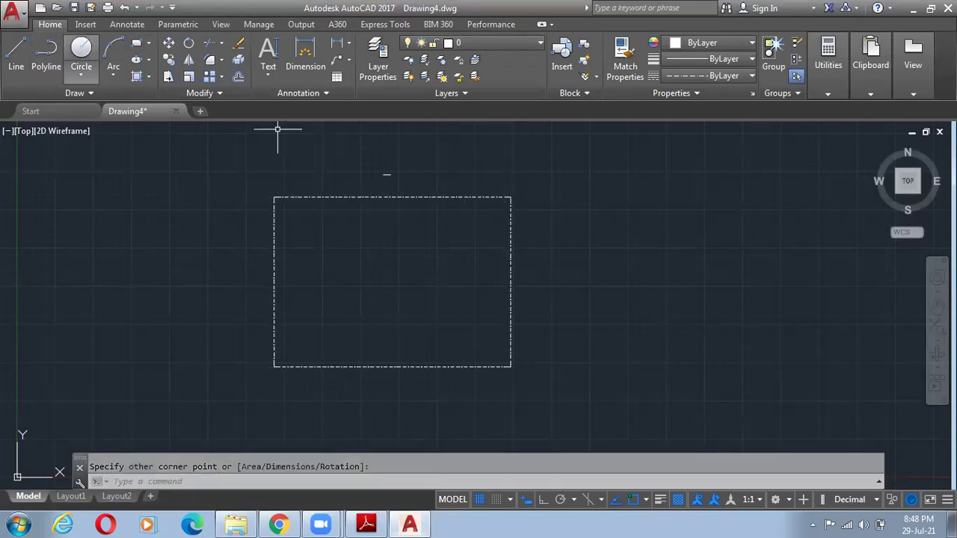
left_click(80, 50)
left_click(378, 269)
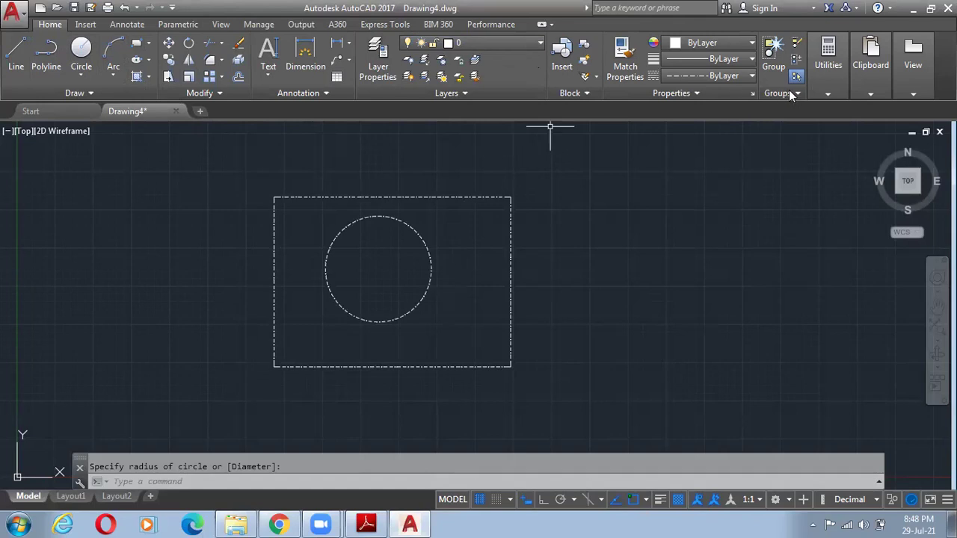
Override the rectangle's linetype with ByBlock and deselect it.
left_click(745, 77)
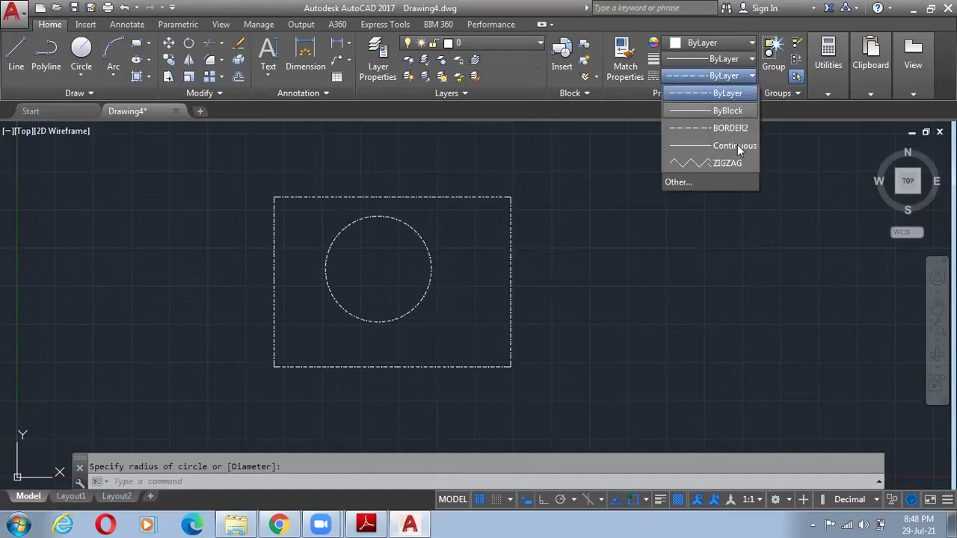
left_click(722, 92)
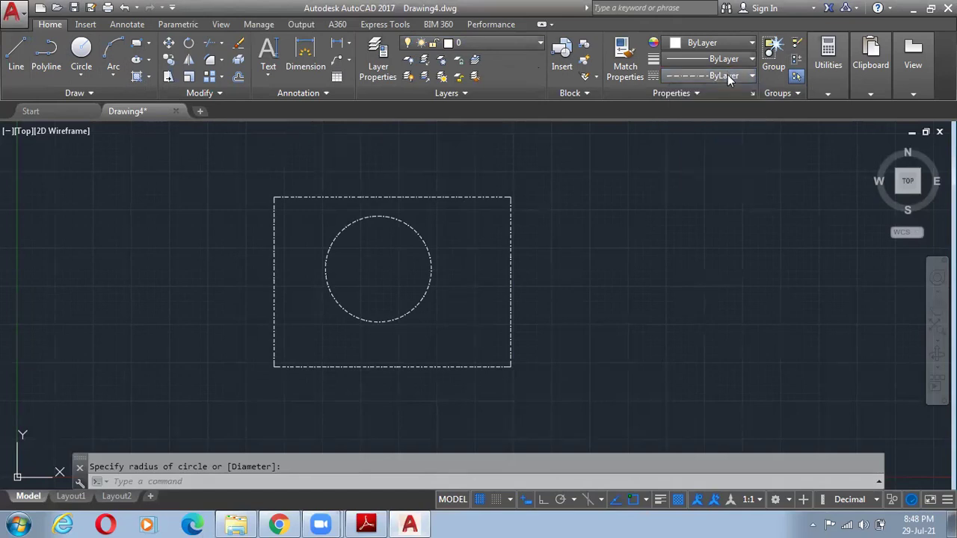
left_click(727, 75)
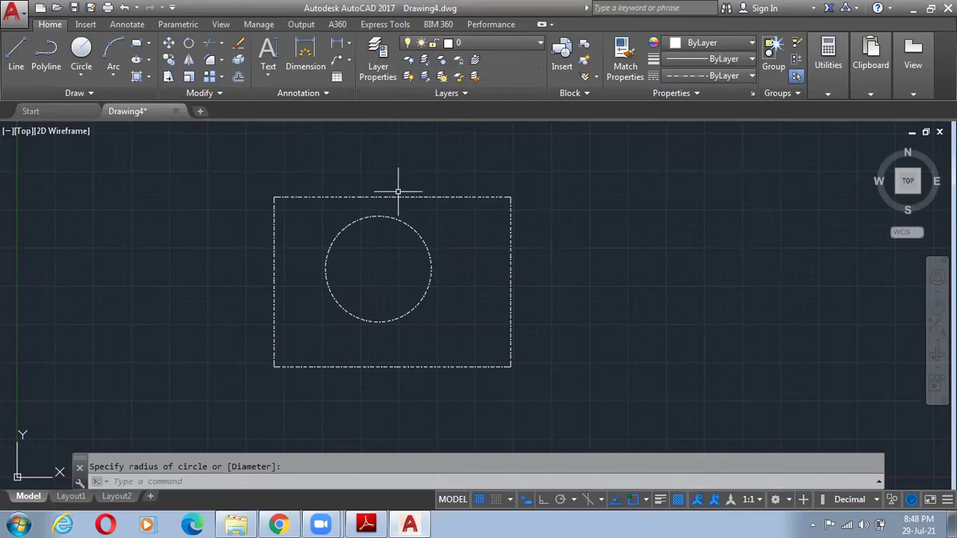
key("Escape")
left_click(452, 197)
left_click(717, 75)
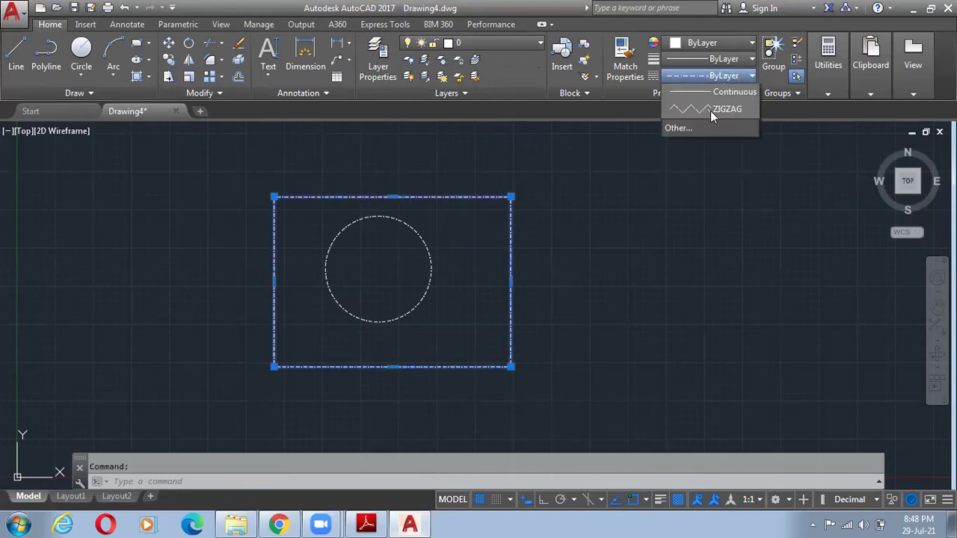
key("Escape")
key("Escape")
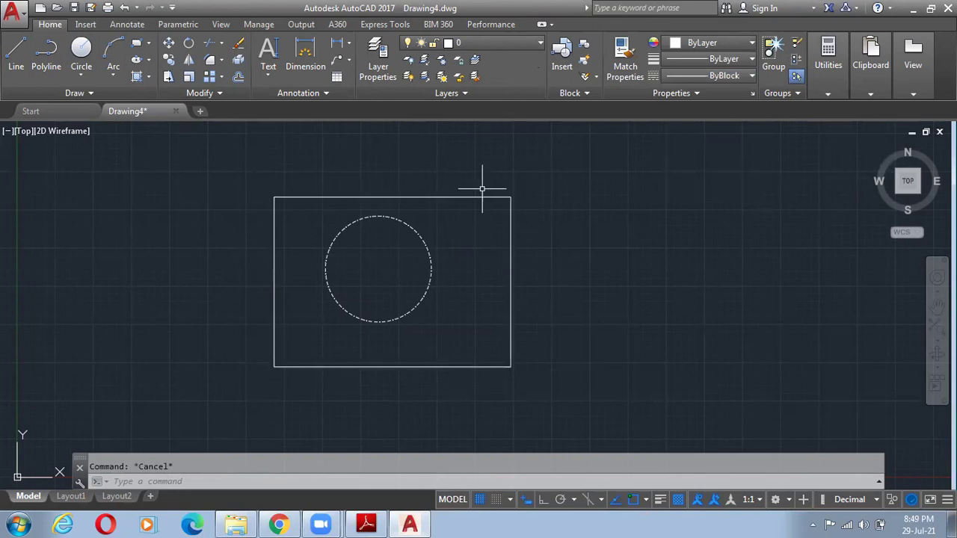
Turn the current layer 0 off, accepting that it is the current layer, and turn it back on.
left_click(509, 45)
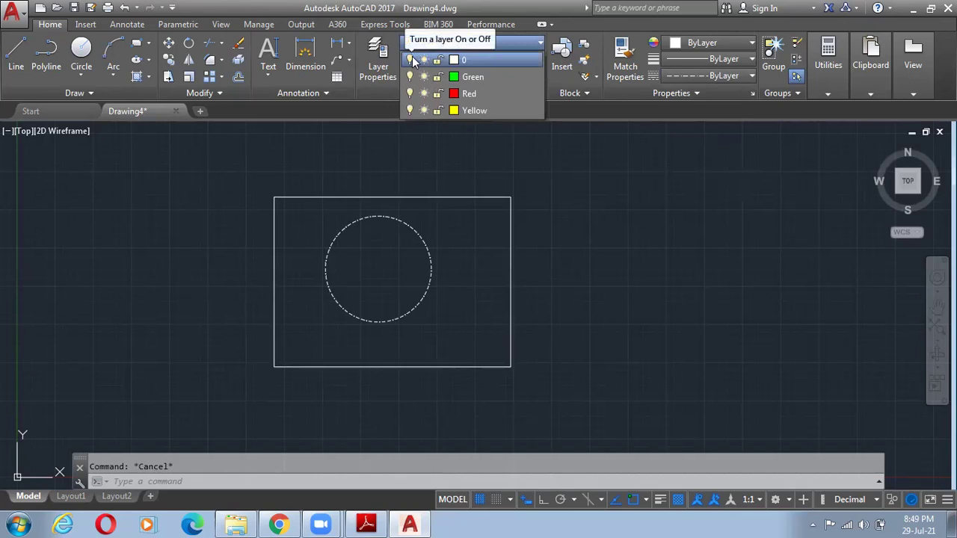
left_click(412, 57)
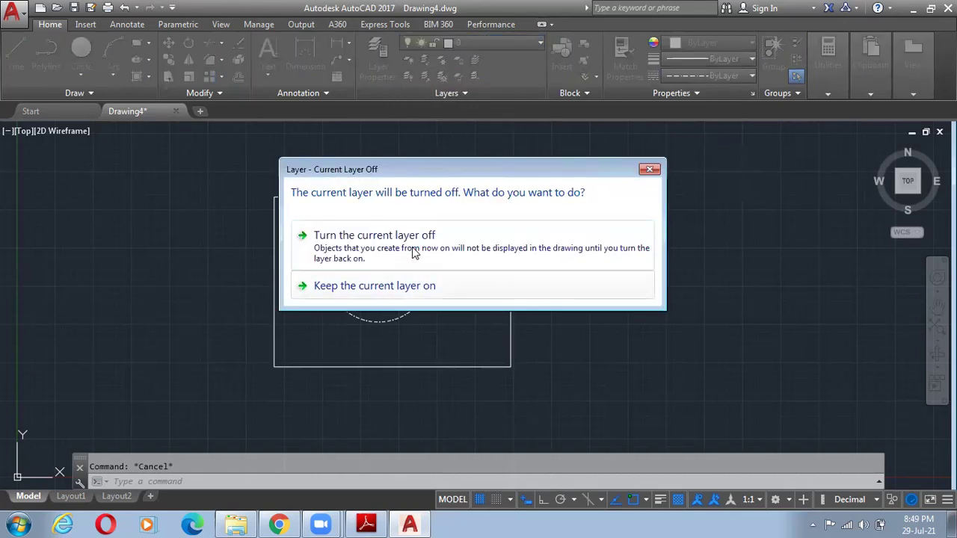
left_click(450, 247)
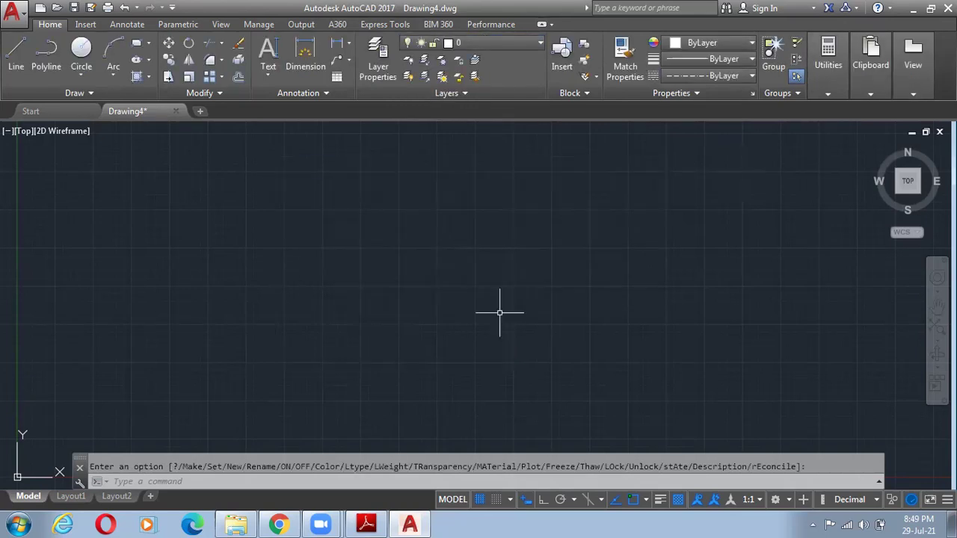
left_click(488, 43)
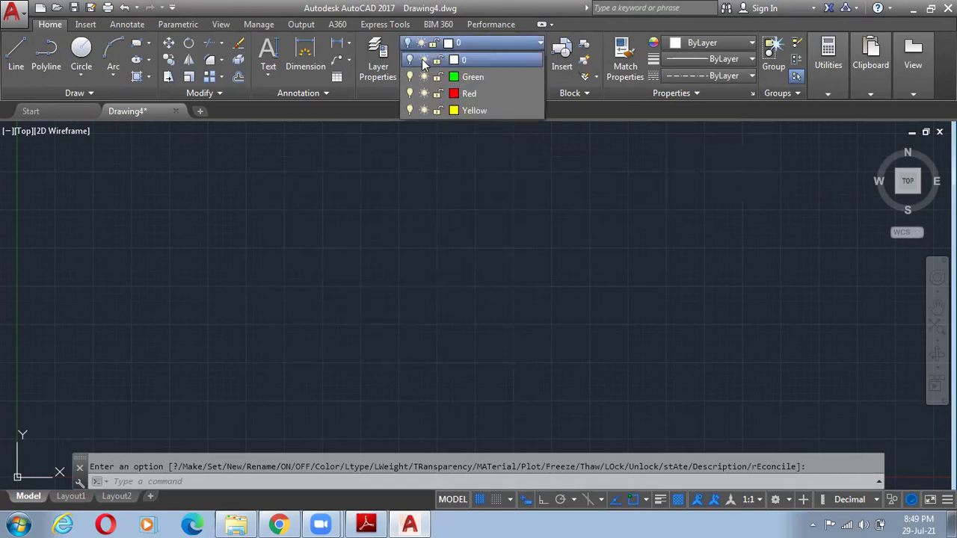
left_click(409, 59)
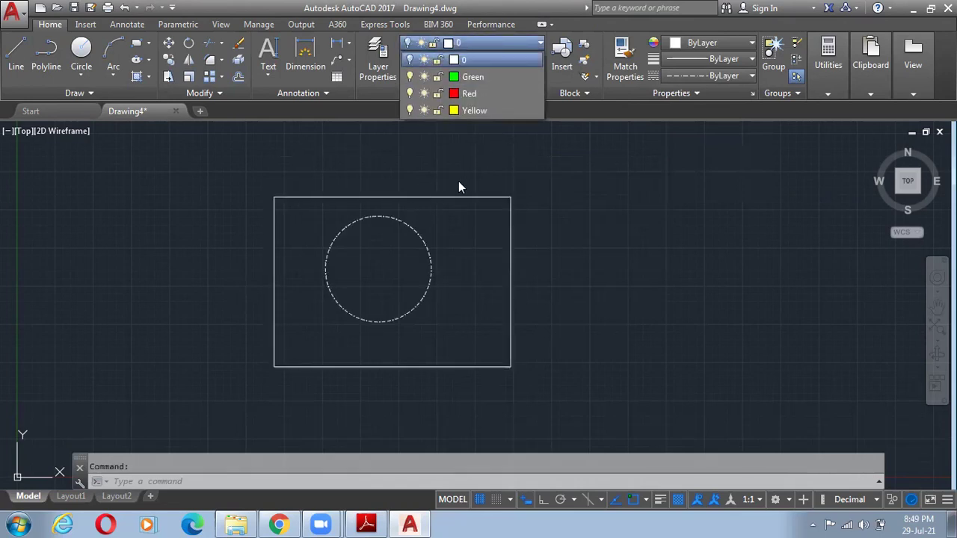
Set the rectangle's linetype to ByLayer and deselect it.
left_click(736, 82)
left_click(733, 76)
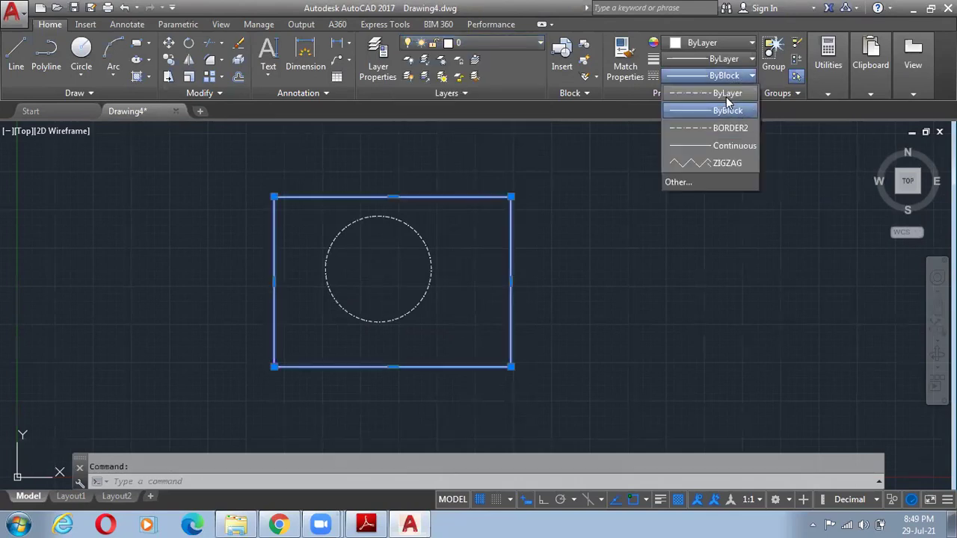
left_click(724, 93)
key("Escape")
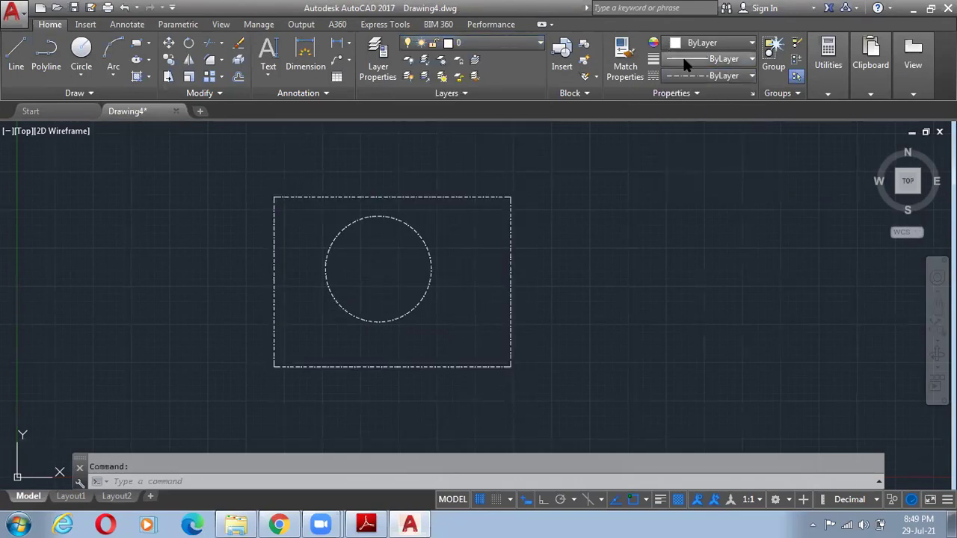
Override the rectangle's lineweight with 0.70 mm, inspect its edges up close and deselect it.
left_click(738, 59)
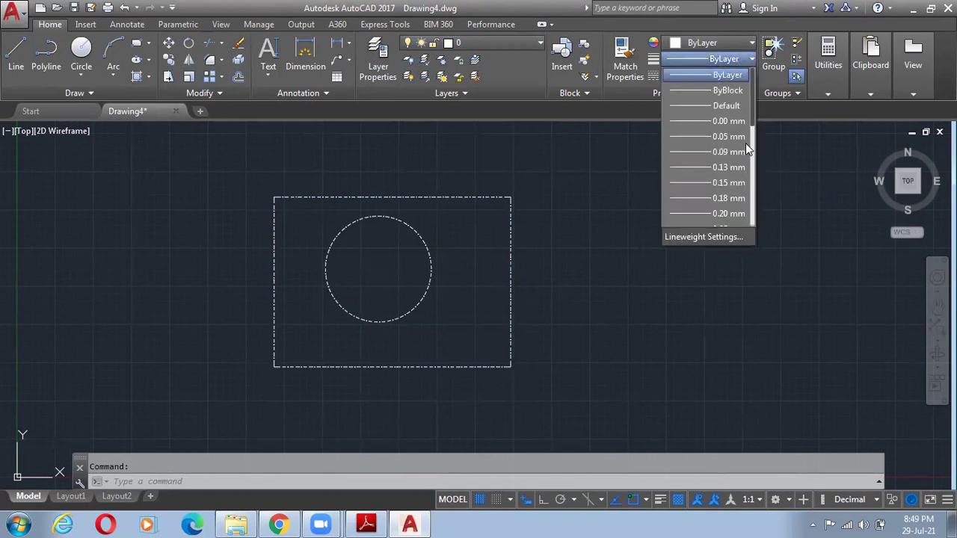
left_click(753, 154)
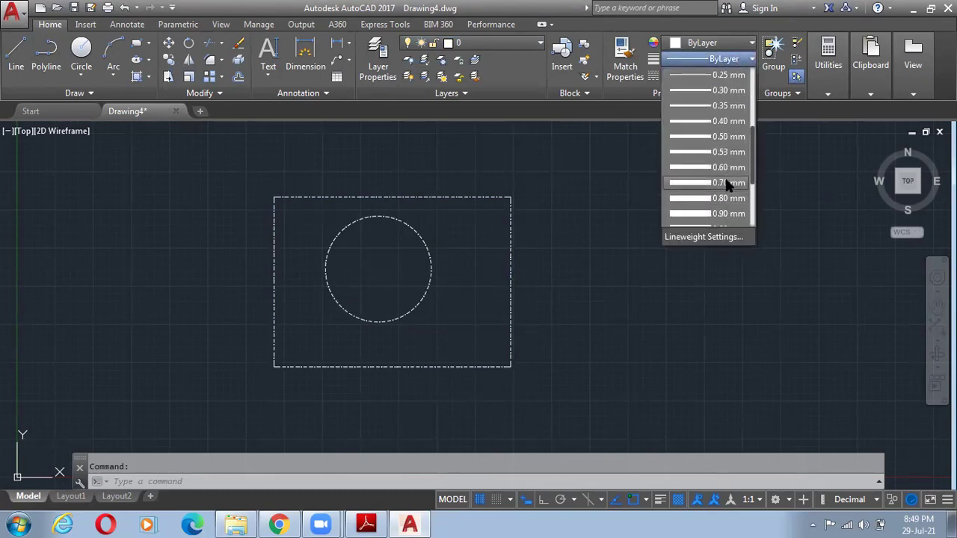
left_click(729, 182)
left_click(474, 215)
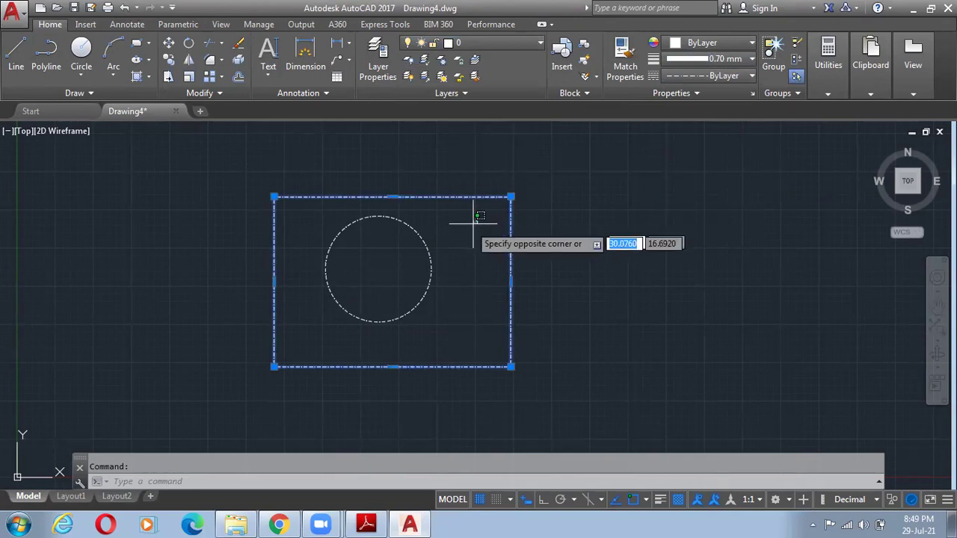
scroll(463, 216, "up", 5)
key("Escape")
scroll(553, 229, "down", 5)
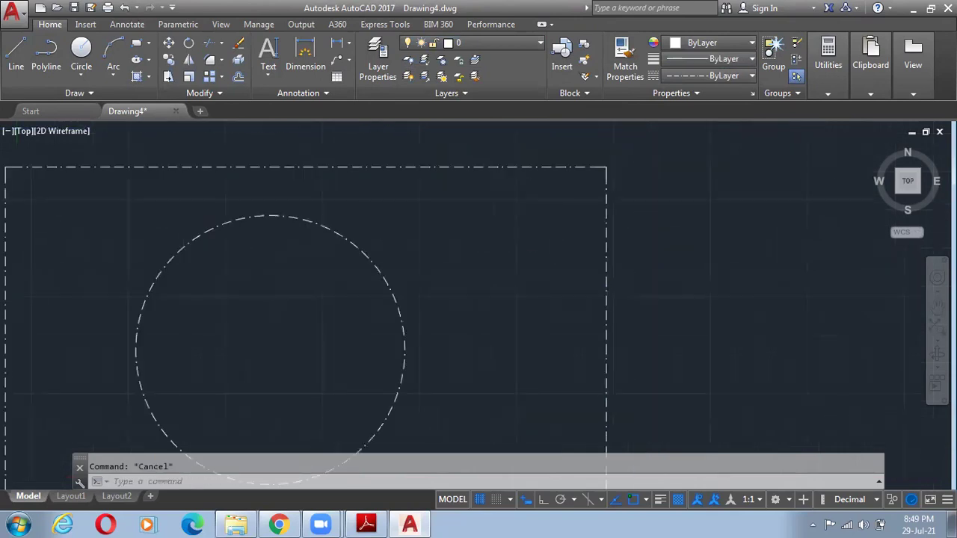
Set the current lineweight for new objects to 1.40 mm, and return it to ByLayer.
left_click(718, 61)
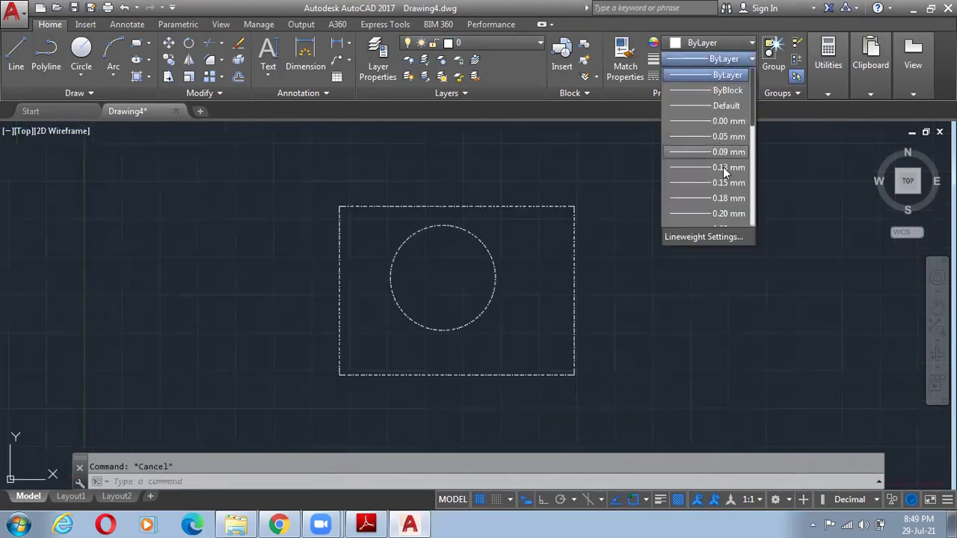
scroll(714, 202, "down", 5)
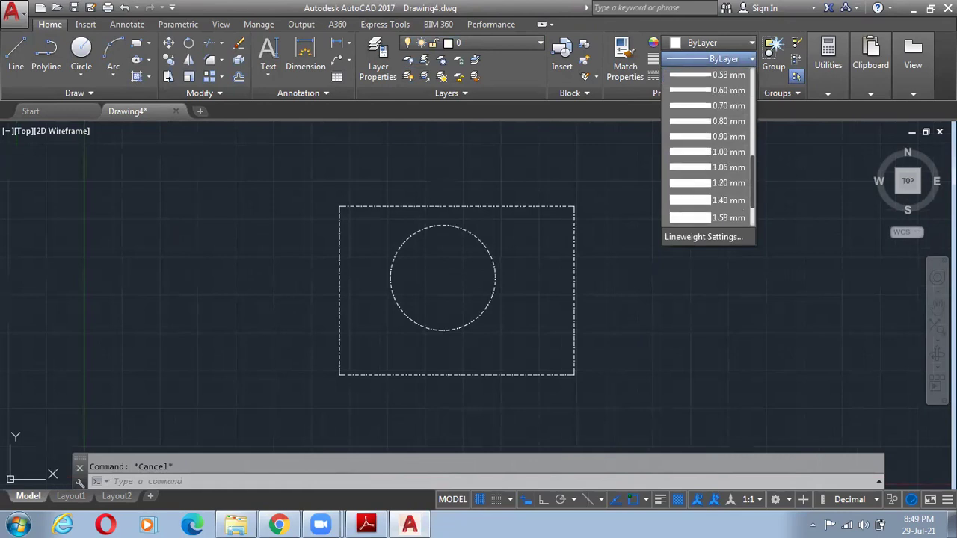
left_click(717, 201)
left_click(720, 59)
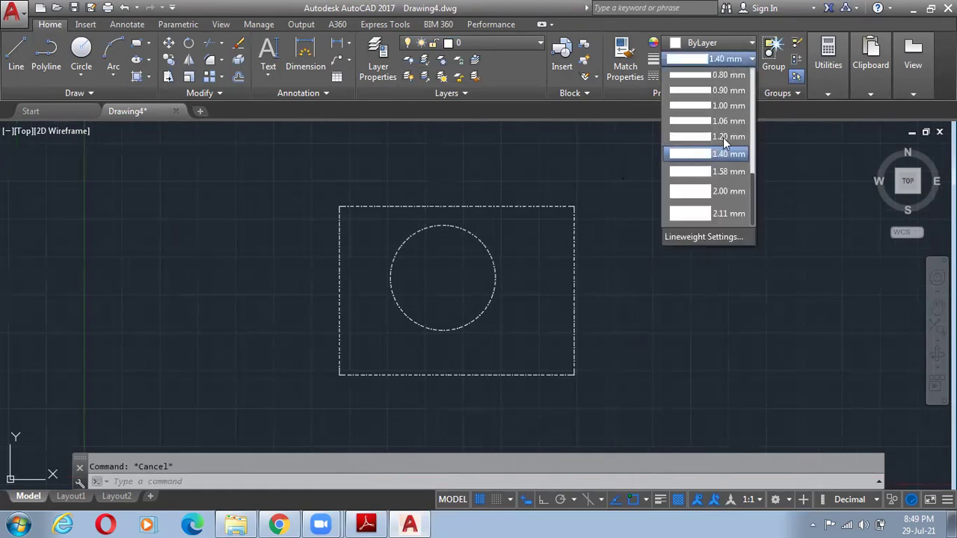
scroll(726, 119, "up", 6)
left_click(724, 76)
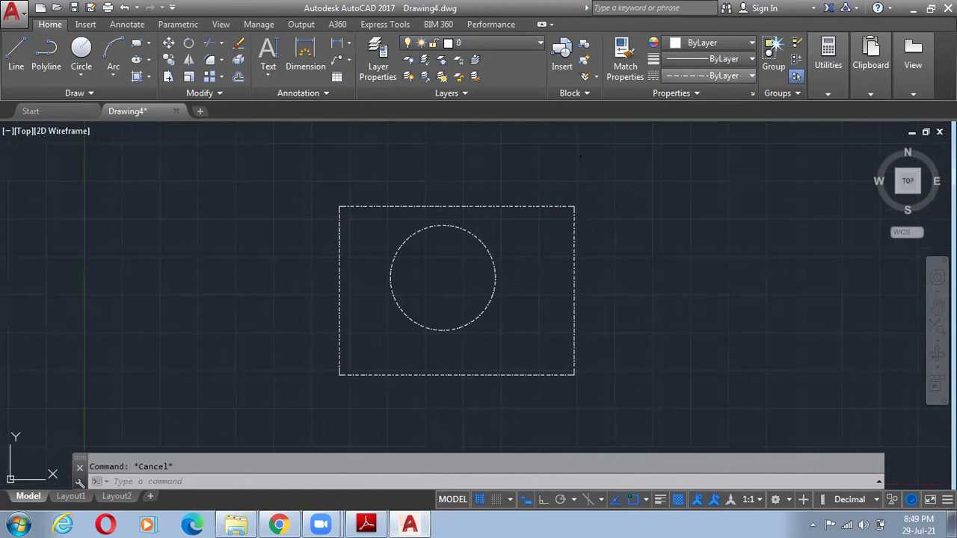
Select the rectangle to check its lineweight, and turn on the lineweight display for the drawing.
left_click(566, 196)
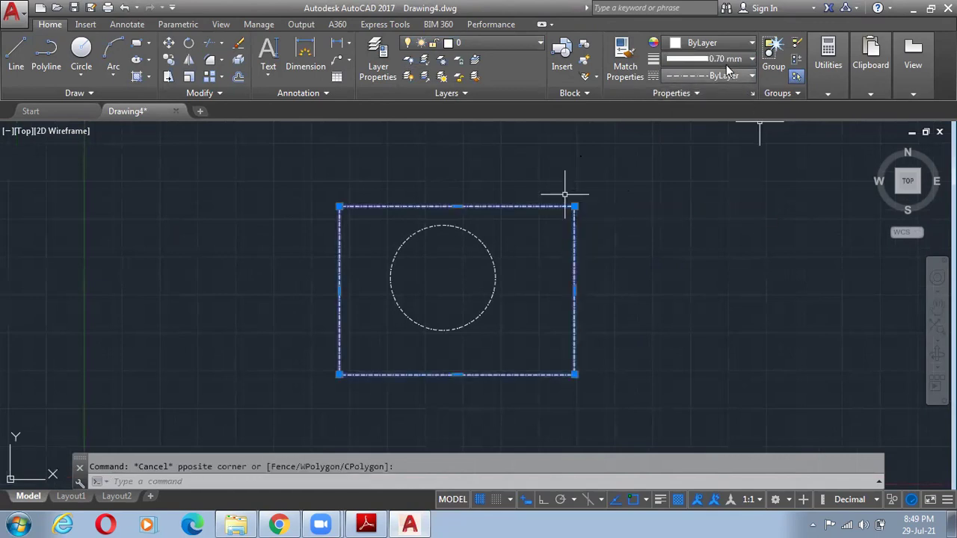
scroll(590, 217, "up", 2)
scroll(590, 211, "up", 2)
scroll(590, 213, "down", 6)
left_click(659, 502)
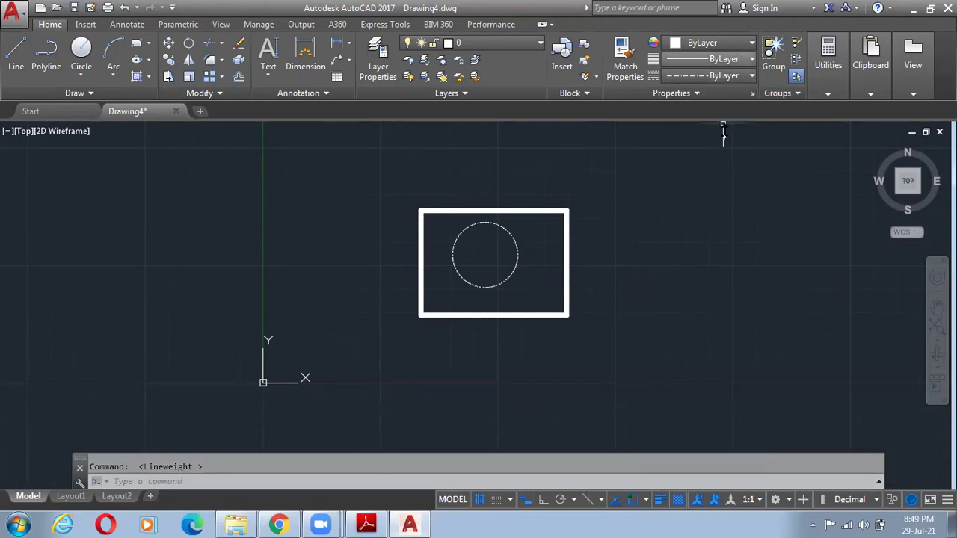
Set the rectangle's lineweight to 2.11 mm and deselect it.
left_click(723, 59)
scroll(721, 191, "down", 5)
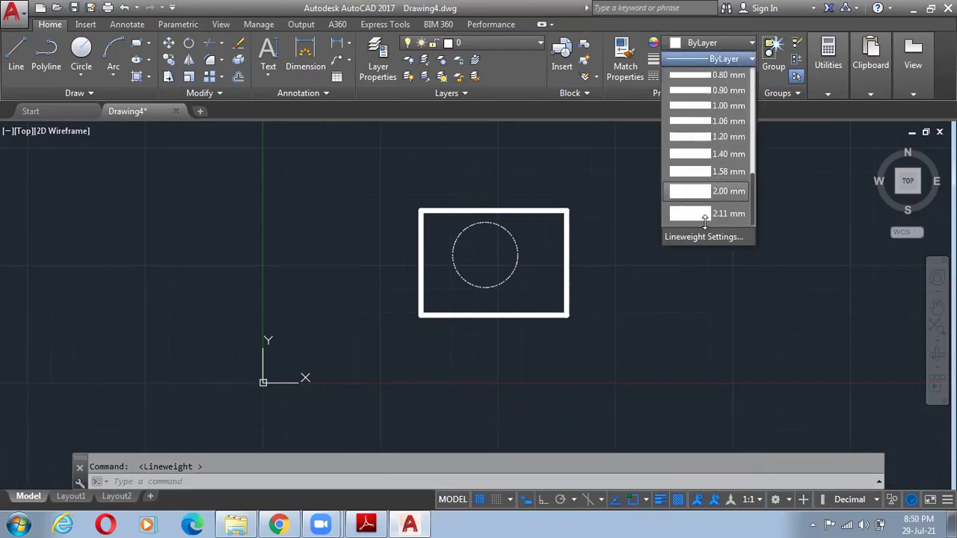
left_click(636, 278)
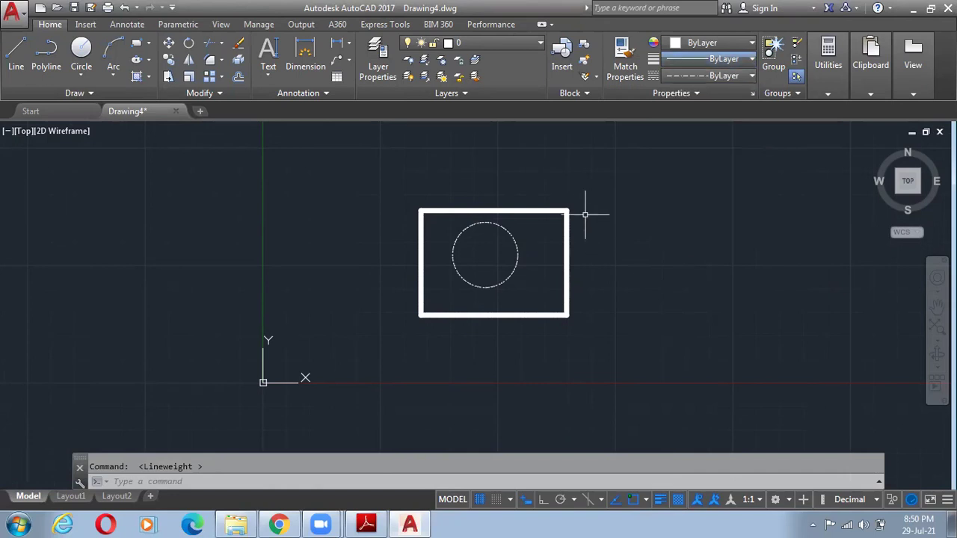
left_click(560, 210)
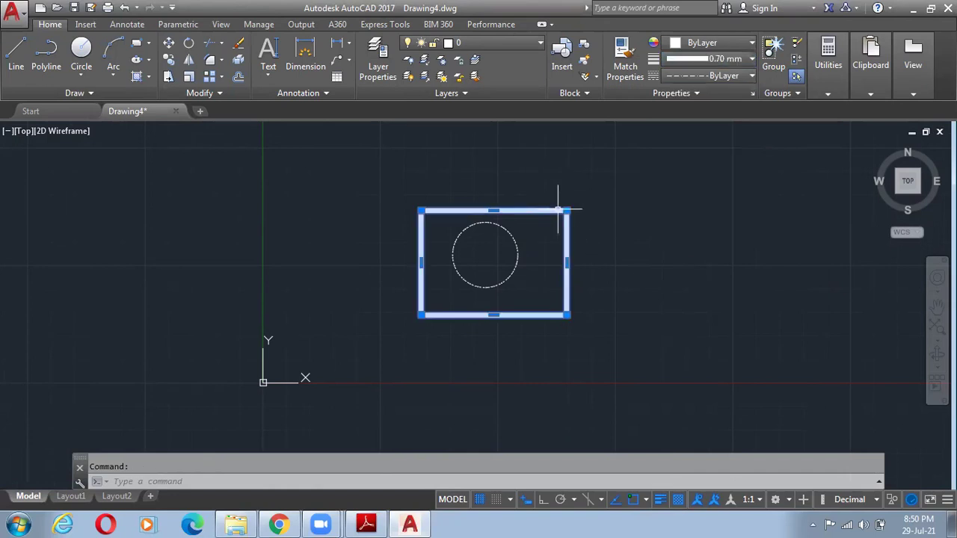
left_click(724, 58)
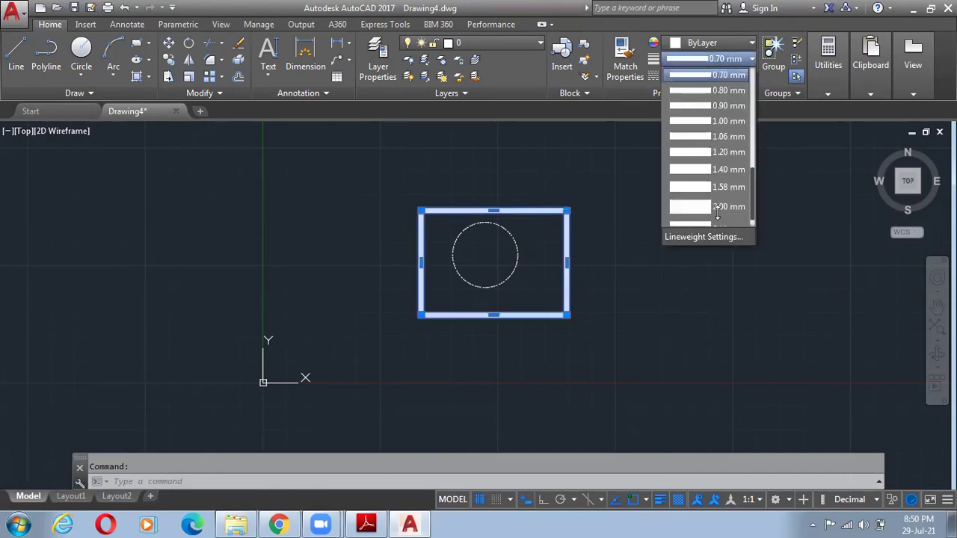
left_click(707, 214)
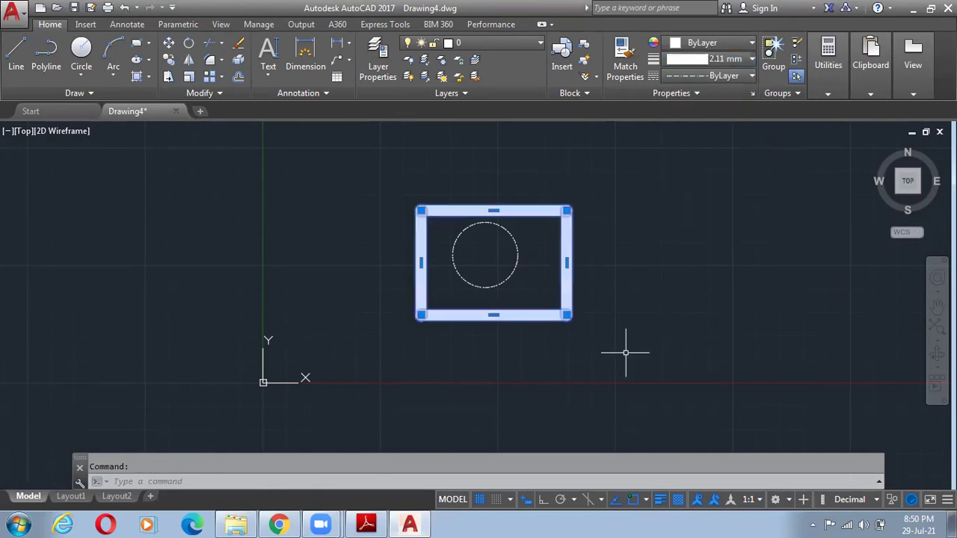
key("Escape")
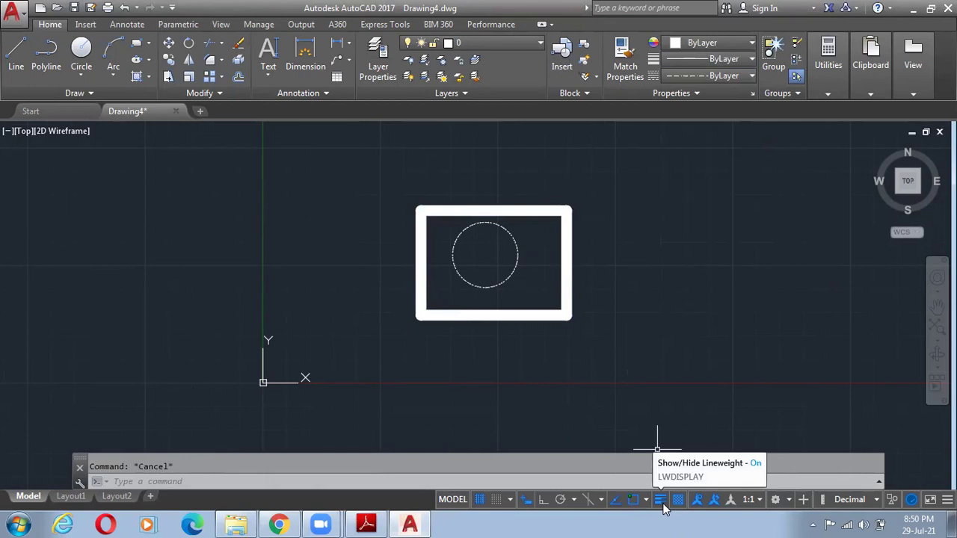
Toggle the lineweight display several times, leaving it off, and view the LineWeight entry among the status bar customization options.
left_click(663, 503)
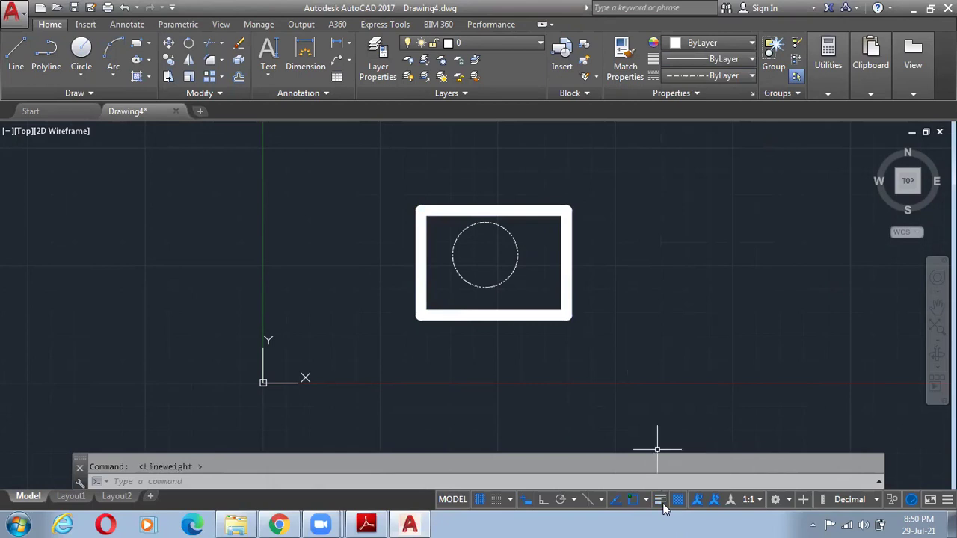
left_click(662, 503)
left_click(662, 503)
left_click(662, 504)
left_click(662, 504)
left_click(662, 504)
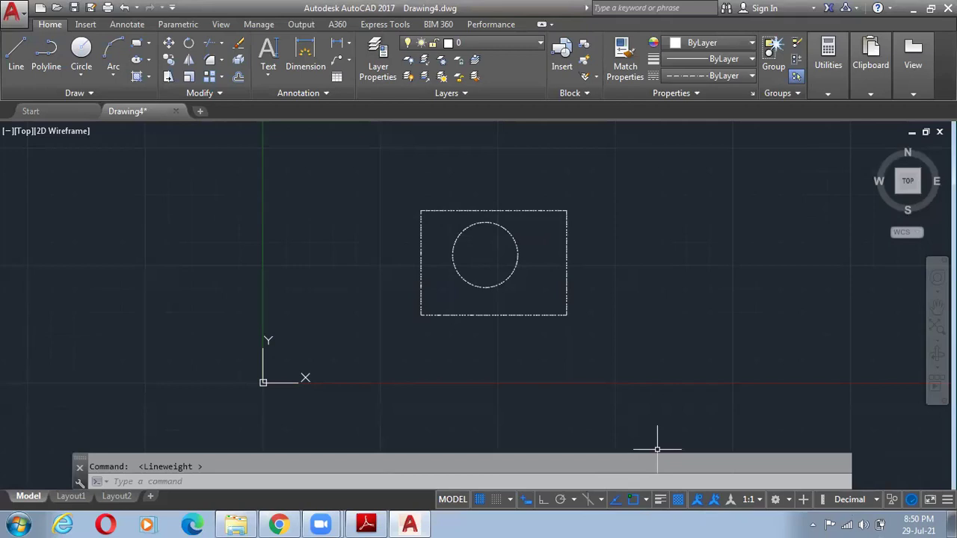
left_click(949, 499)
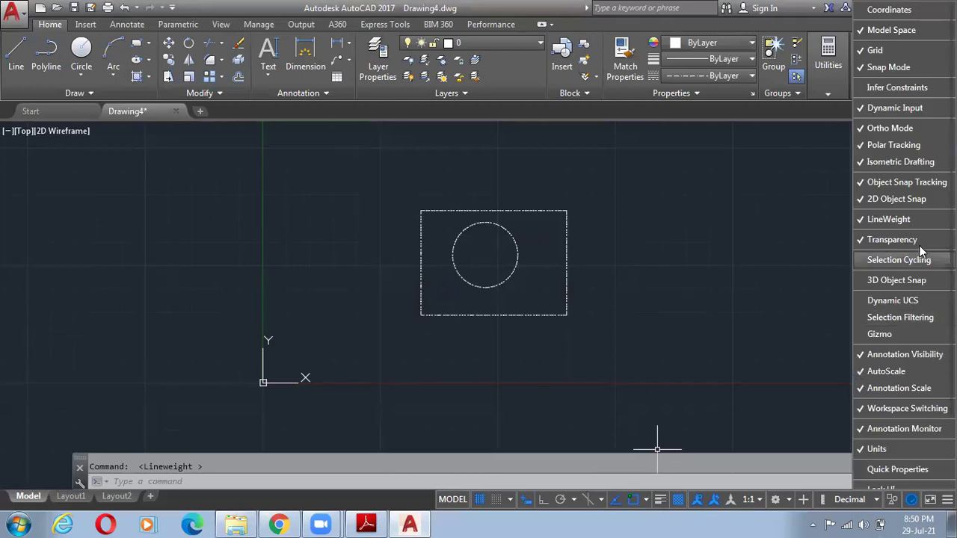
left_click(639, 342)
Set the rectangle's lineweight to ByLayer and deselect it.
left_click(711, 59)
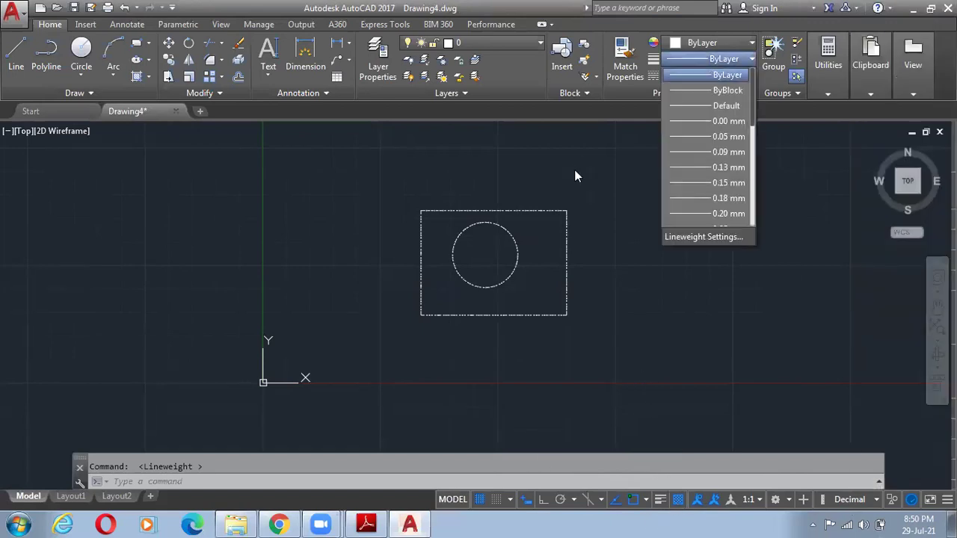
left_click(620, 177)
left_click(547, 211)
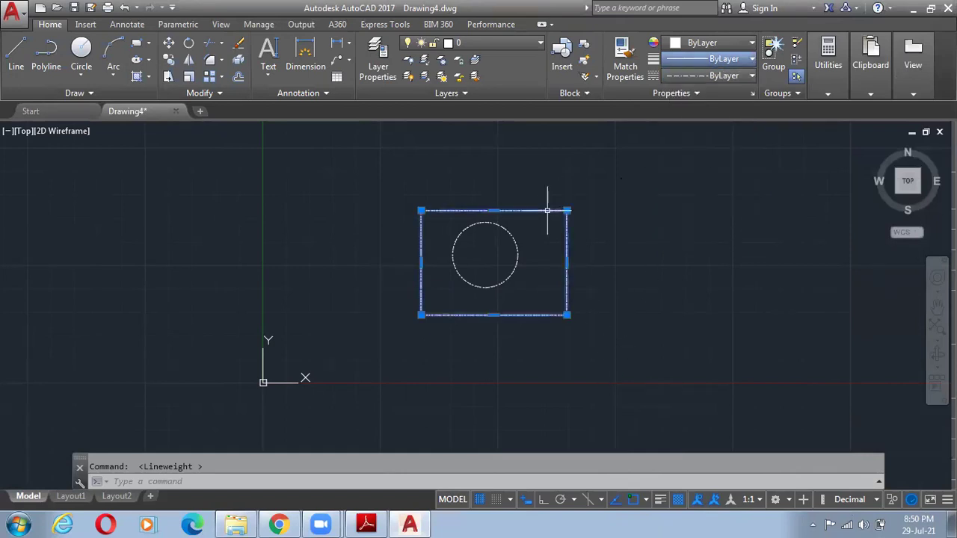
left_click(716, 60)
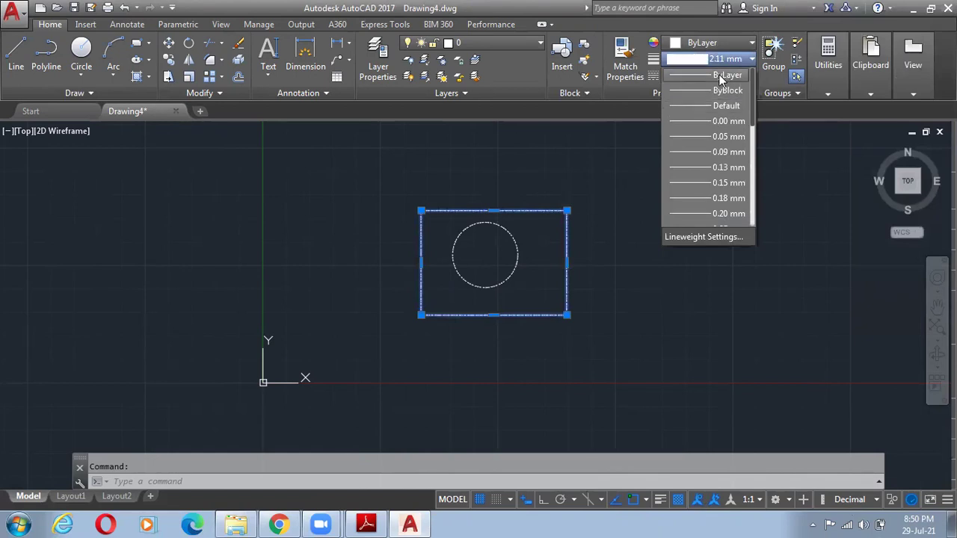
left_click(720, 75)
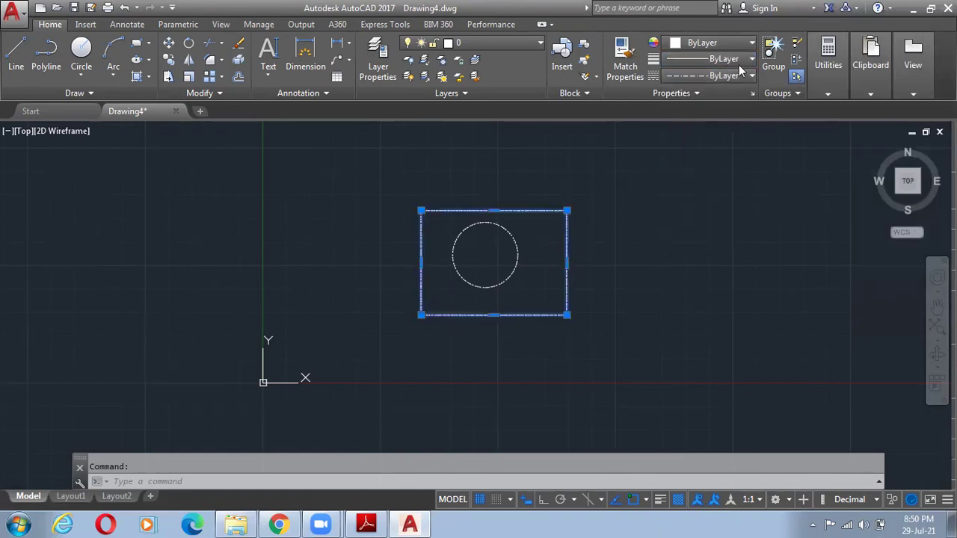
left_click(692, 123)
key("Escape")
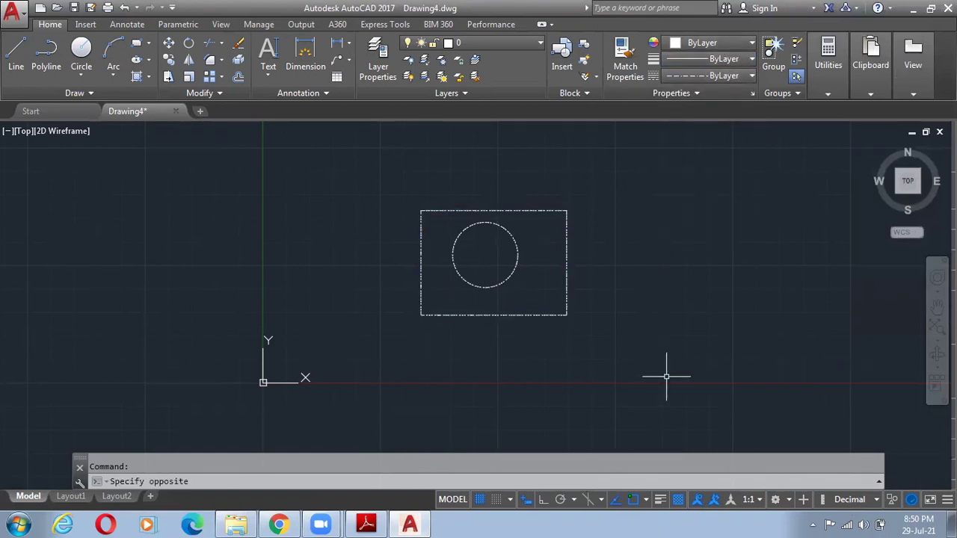
Check the properties of the rectangle and circle, and change layer 0's linetype to Continuous in the Layer Properties Manager.
left_click(705, 401)
left_click(556, 295)
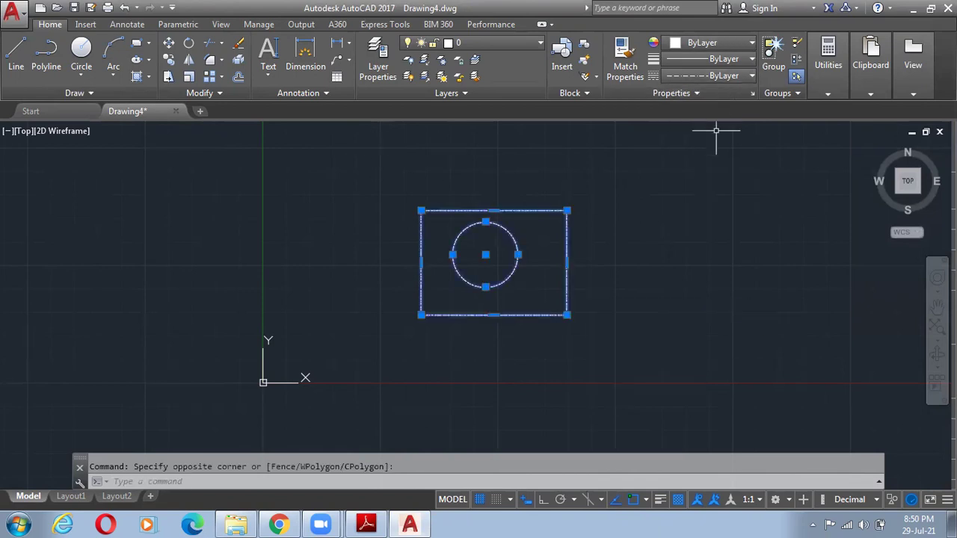
key("Escape")
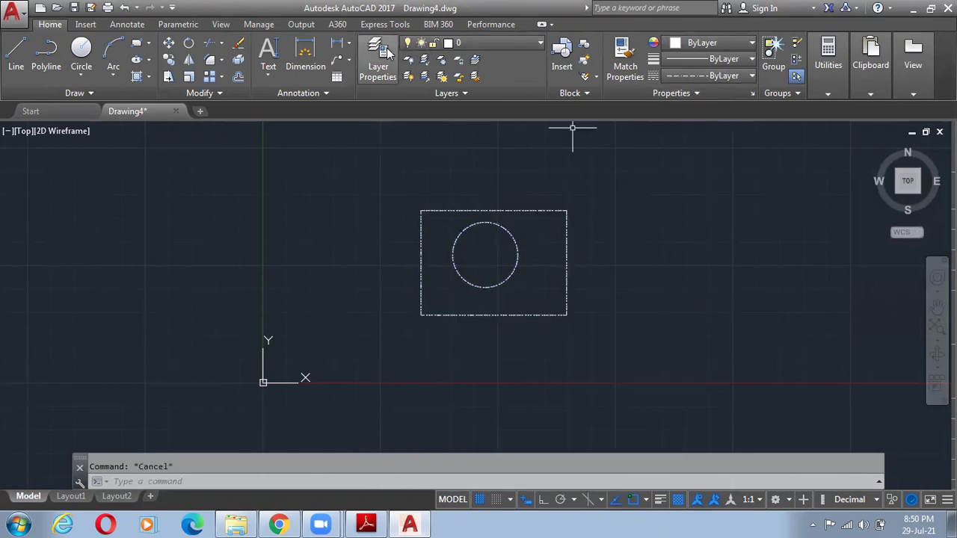
type("la")
key("Return")
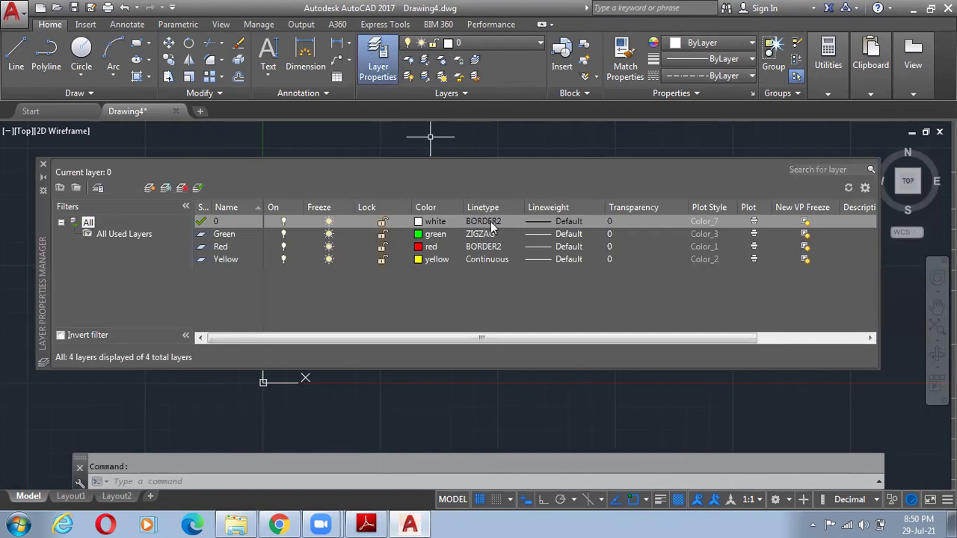
left_click(489, 221)
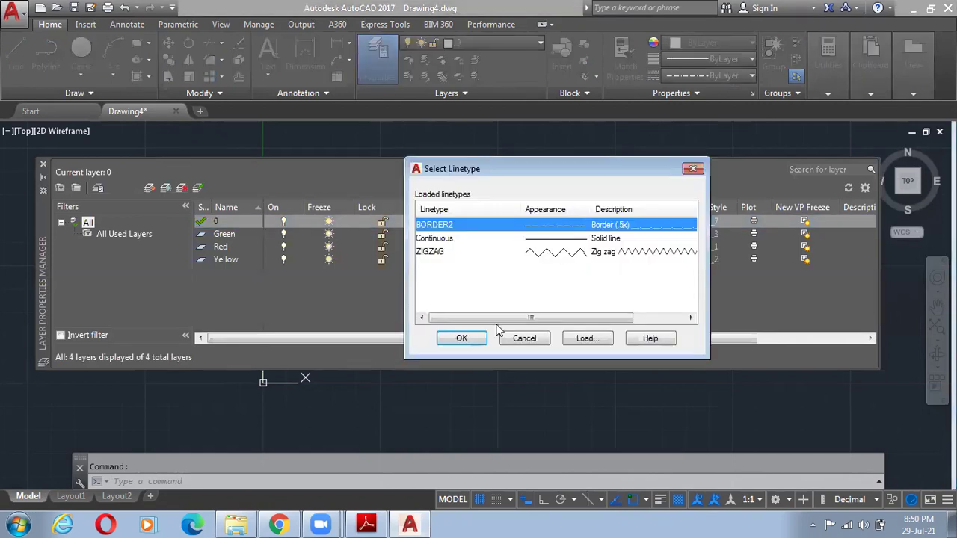
left_click(435, 237)
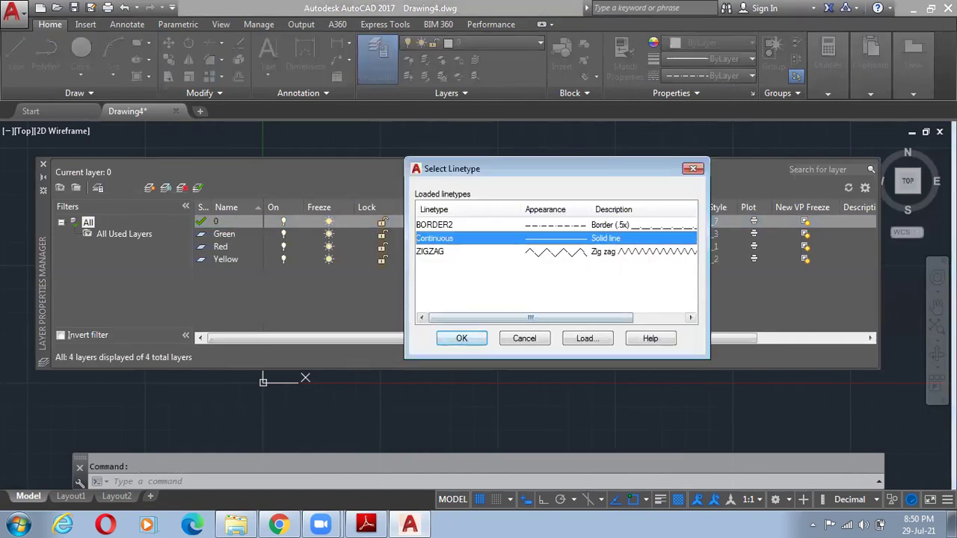
key("Return")
left_click(43, 164)
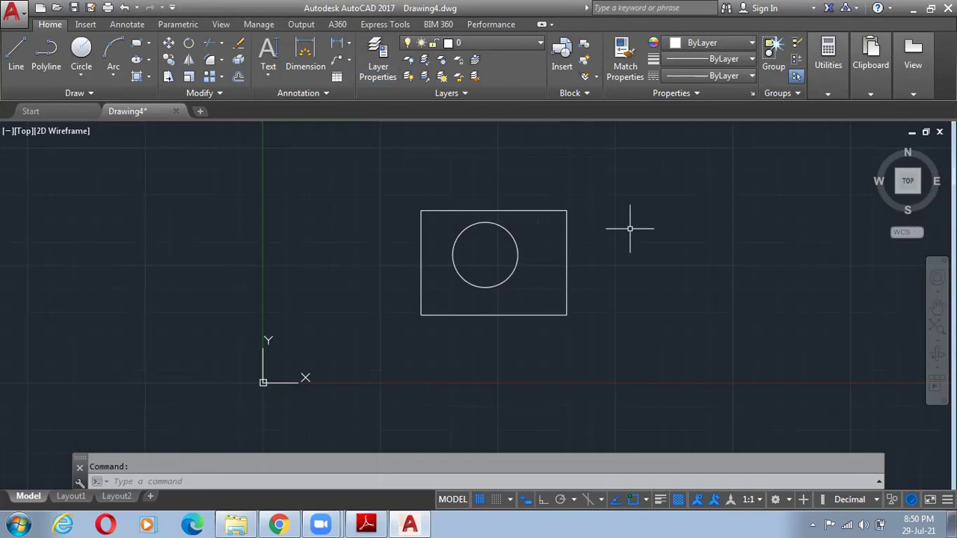
Select the rectangle and the circle to check their layer and properties, and deselect them.
left_click(567, 230)
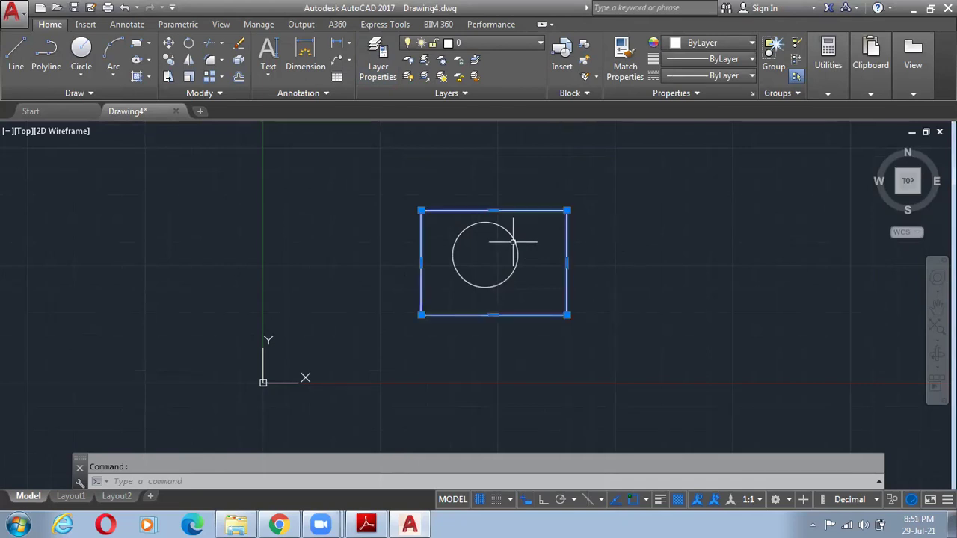
left_click(514, 242)
key("Escape")
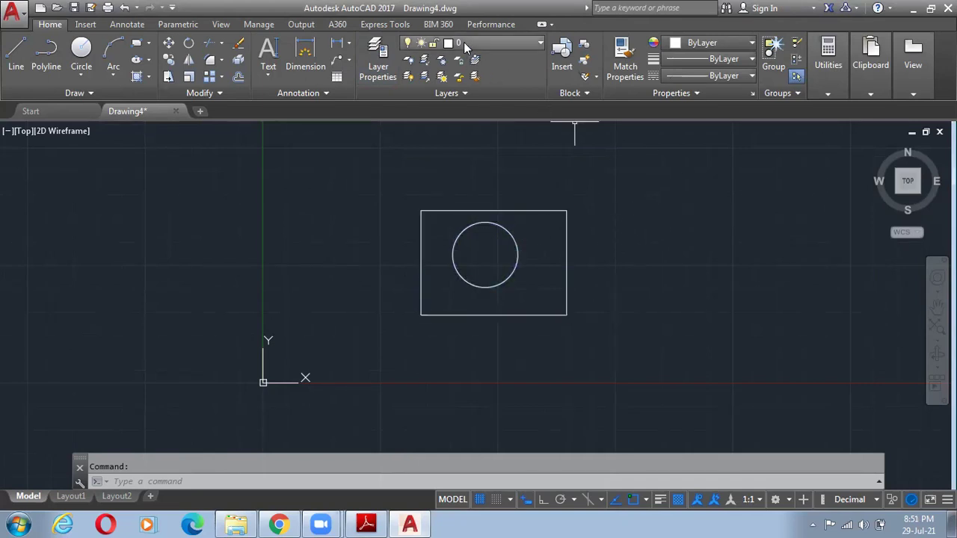
Make the Green layer current and draw a rectangle beside the white rectangle.
left_click(464, 43)
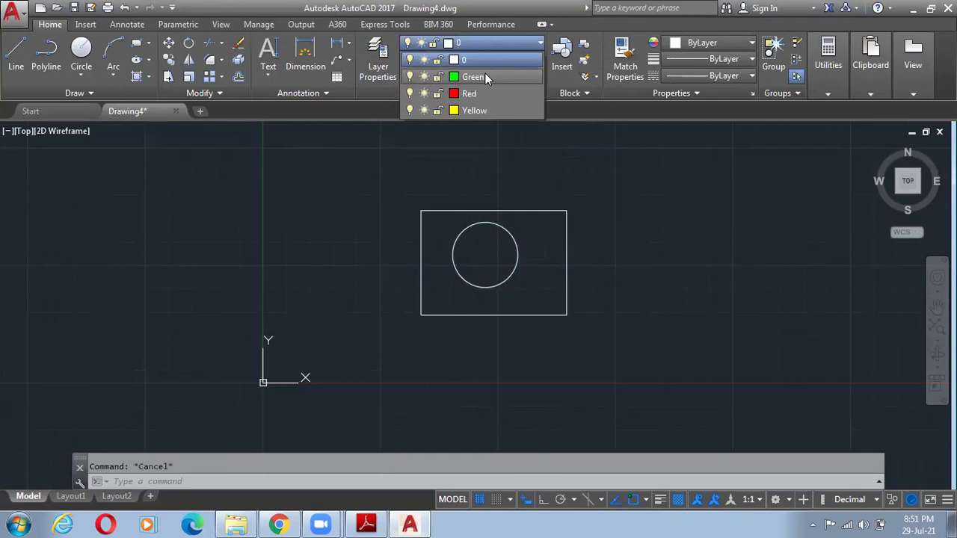
left_click(485, 76)
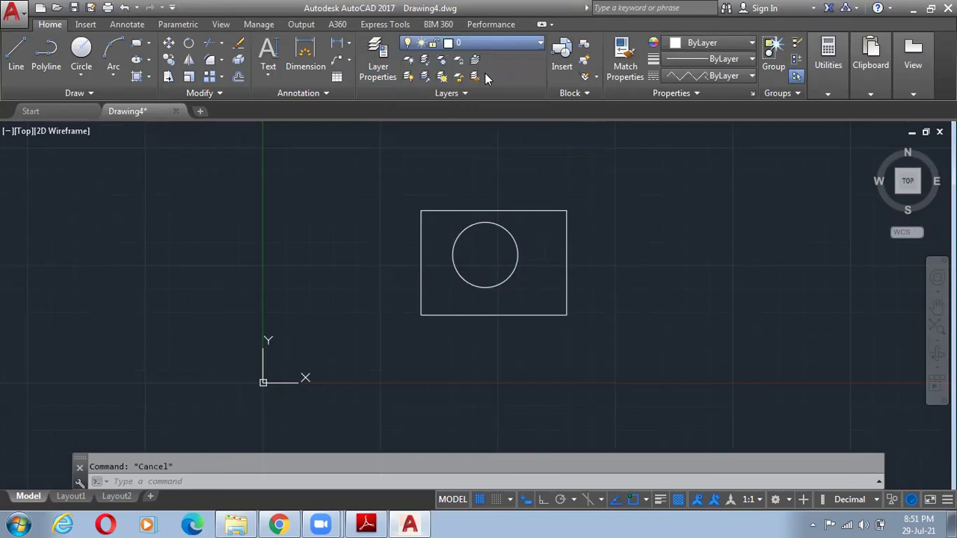
left_click(136, 43)
scroll(559, 235, "down", 2)
middle_click_drag(569, 242, 349, 234)
left_click(402, 211)
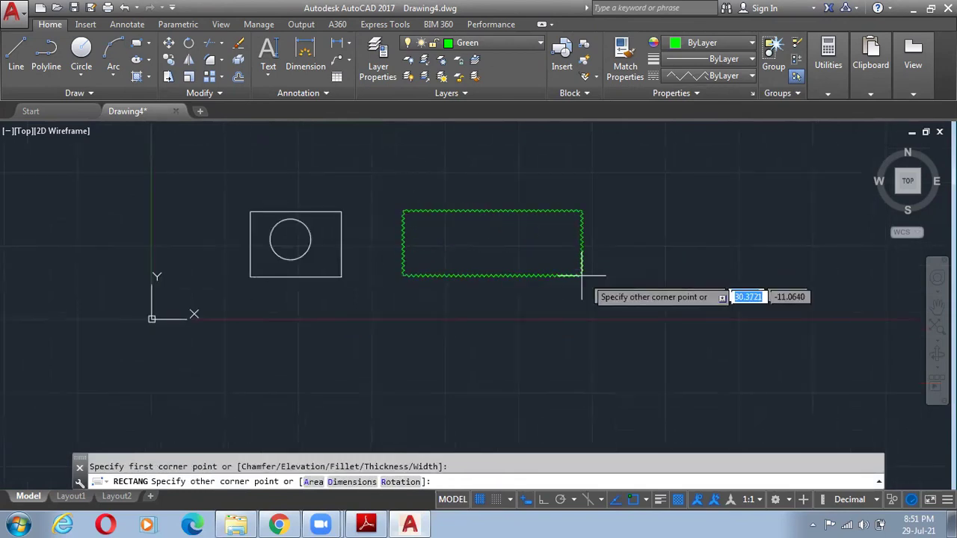
left_click(548, 296)
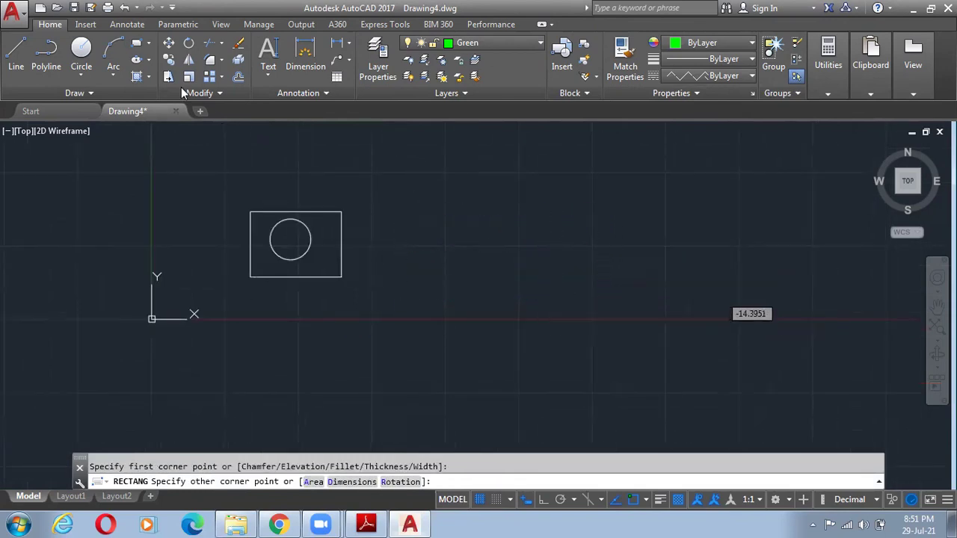
Draw a circle with a radius of about 4.17 inside the green rectangle and inspect its zigzag linetype.
left_click(81, 52)
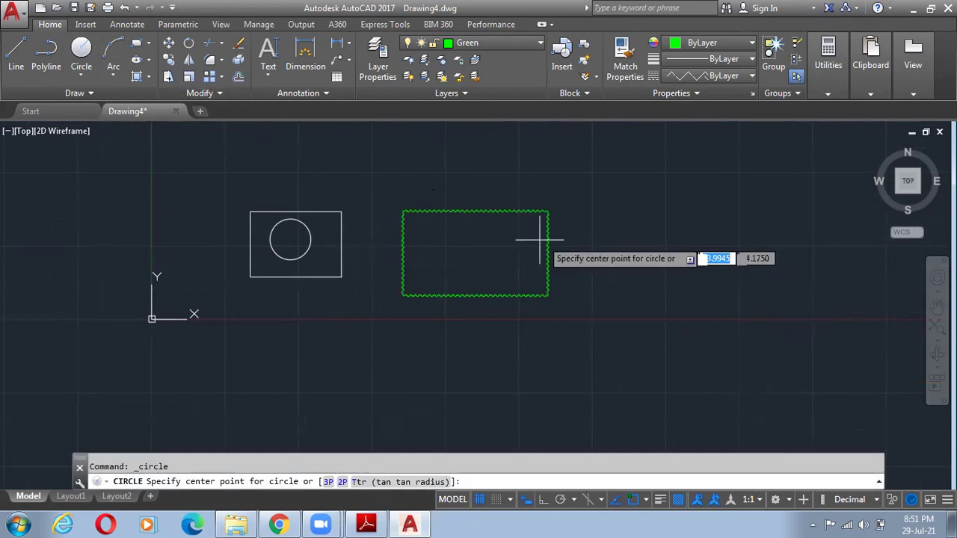
left_click(487, 244)
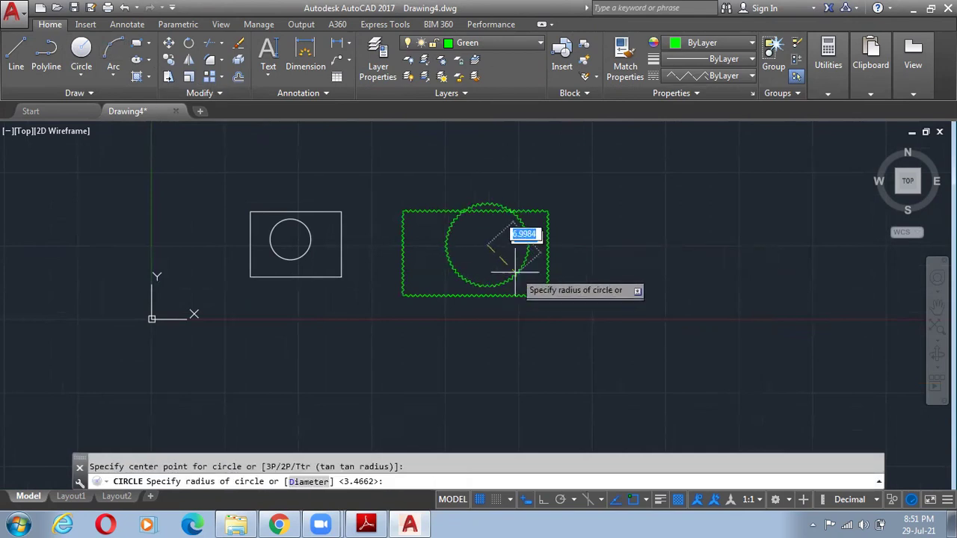
left_click(512, 244)
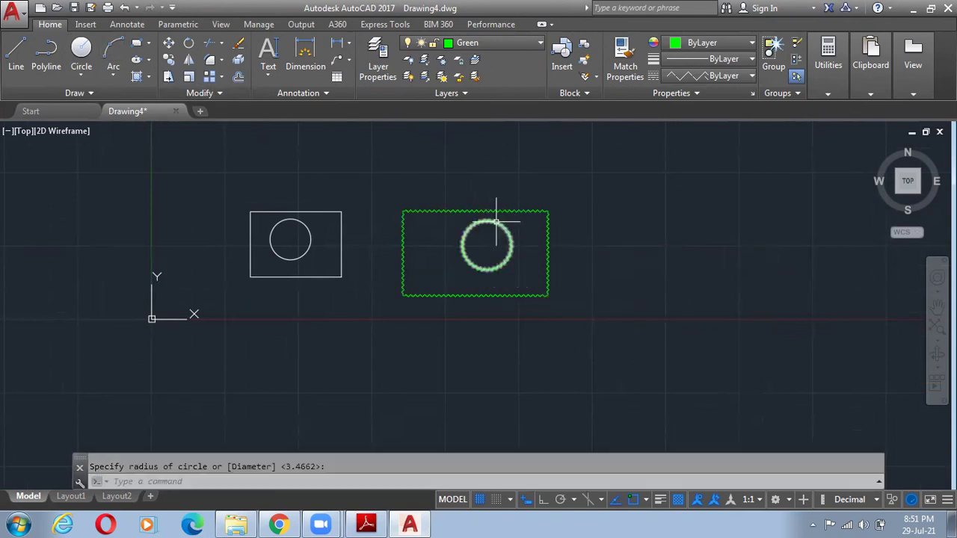
scroll(496, 220, "up", 5)
scroll(504, 312, "down", 5)
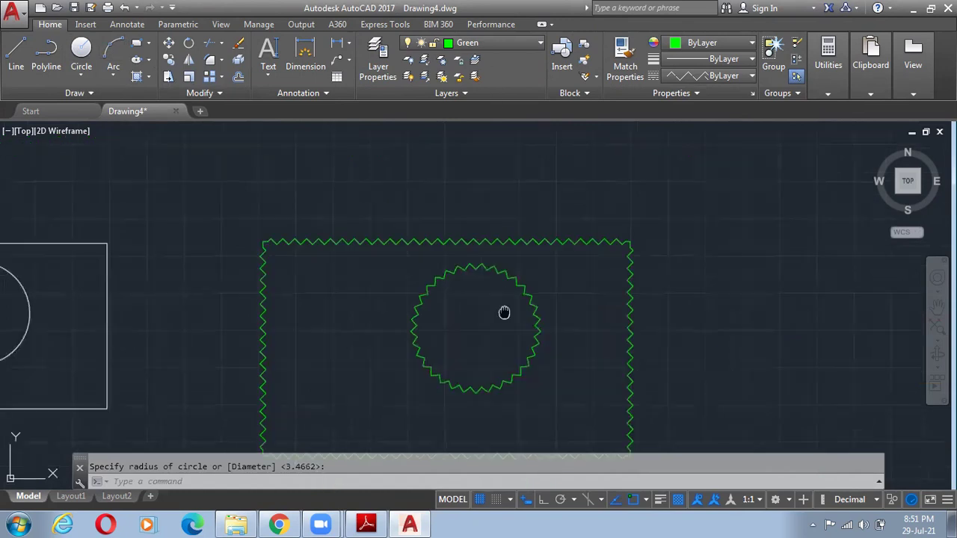
Make the Red layer current and draw a rectangle beside the green one.
left_click(499, 43)
left_click(488, 93)
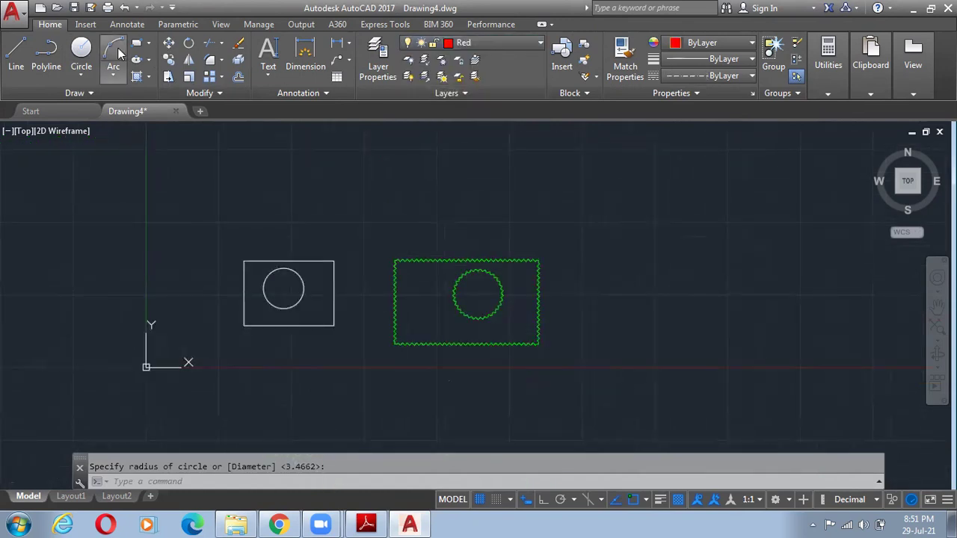
left_click(138, 46)
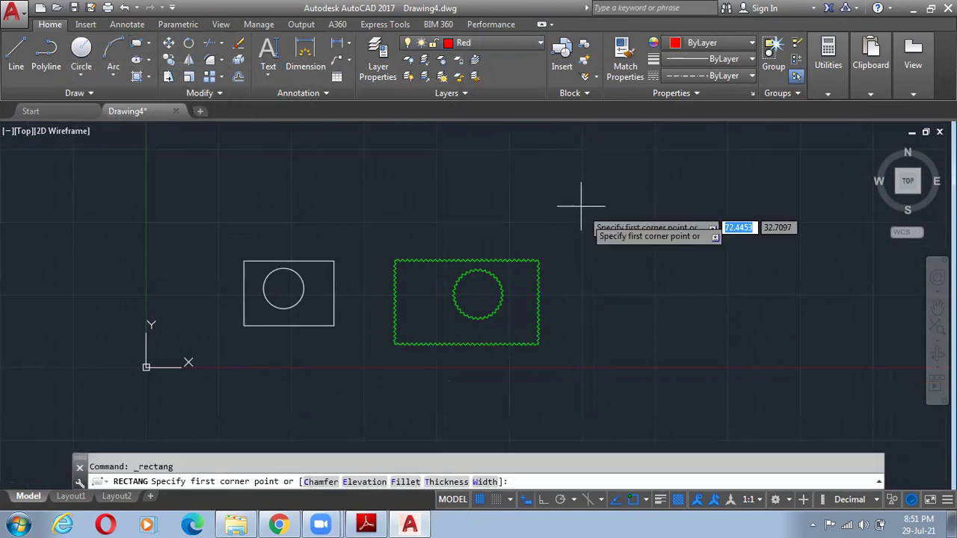
left_click(589, 265)
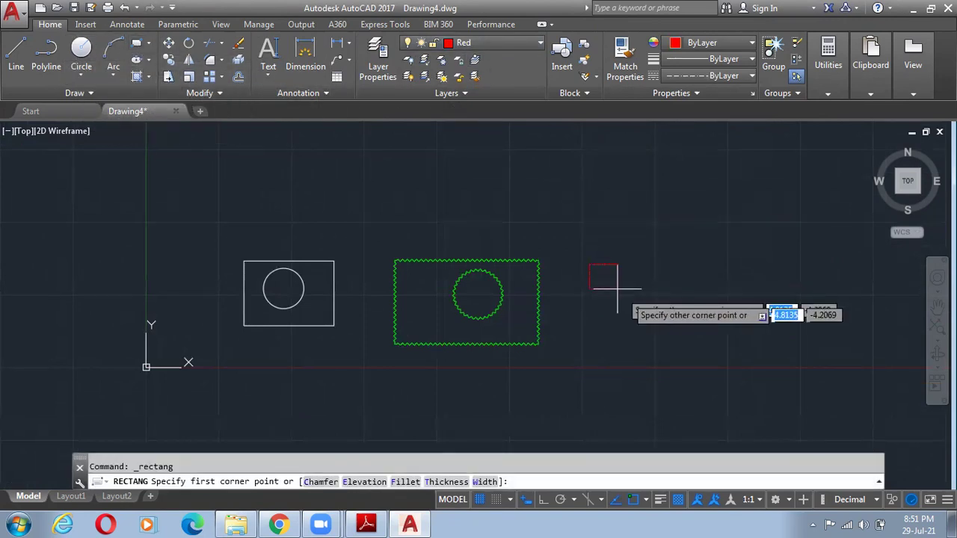
scroll(623, 283, "up", 4)
scroll(621, 275, "up", 6)
scroll(449, 224, "down", 4)
middle_click_drag(402, 230, 408, 270)
scroll(395, 216, "down", 2)
Draw a circle with a radius of about 5.1 inside the red rectangle.
left_click(81, 47)
left_click(467, 267)
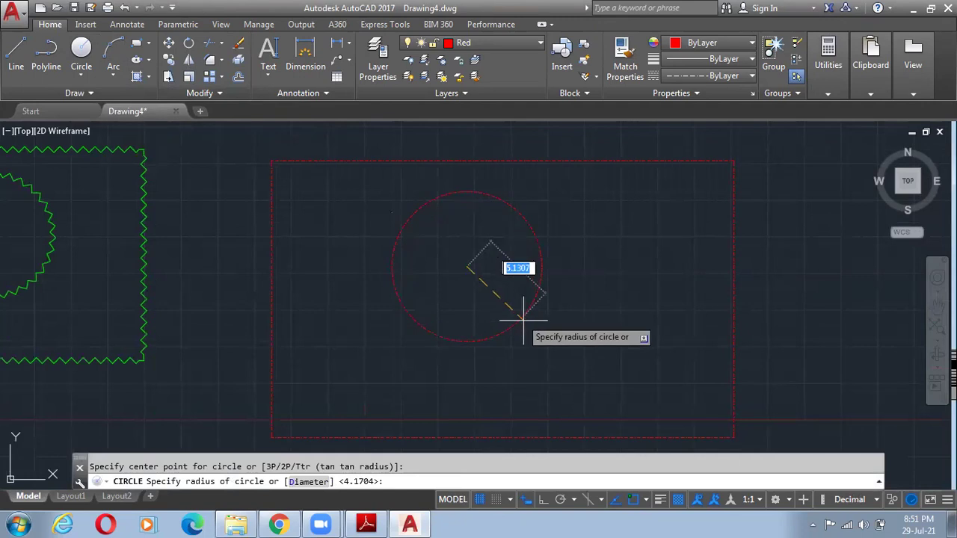
left_click(523, 316)
scroll(590, 306, "down", 4)
middle_click_drag(590, 308, 541, 286)
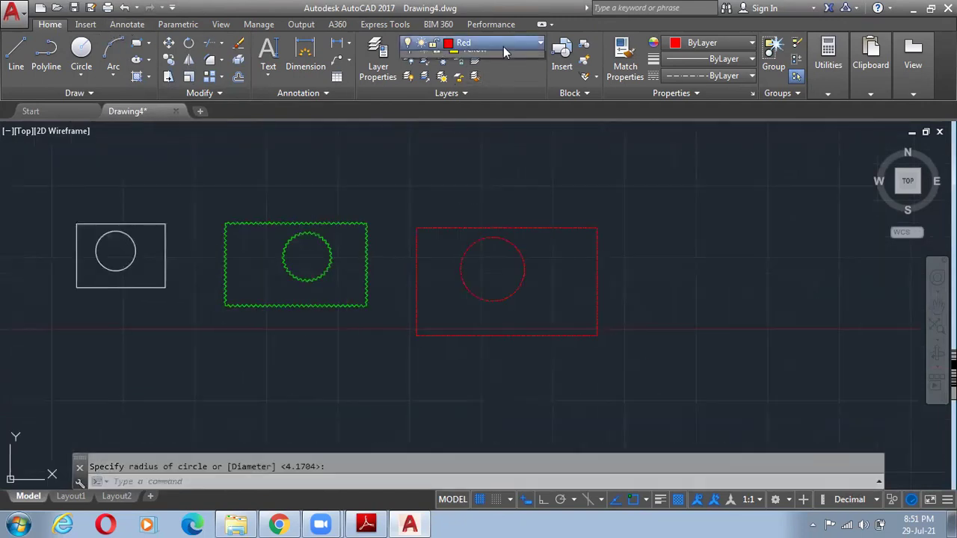
Make the Yellow layer current and draw a wide horizontal ellipse beside the red rectangle using its center and axes.
left_click(503, 44)
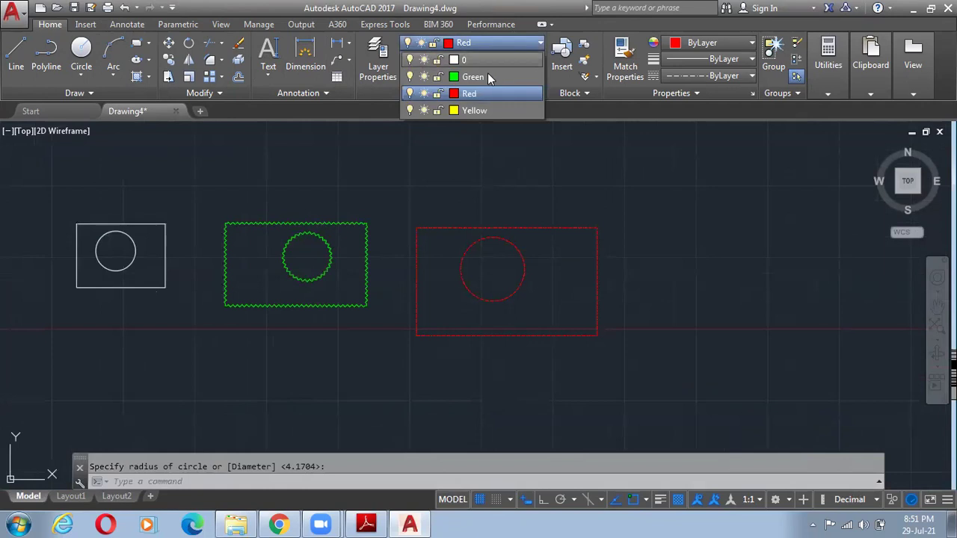
left_click(473, 110)
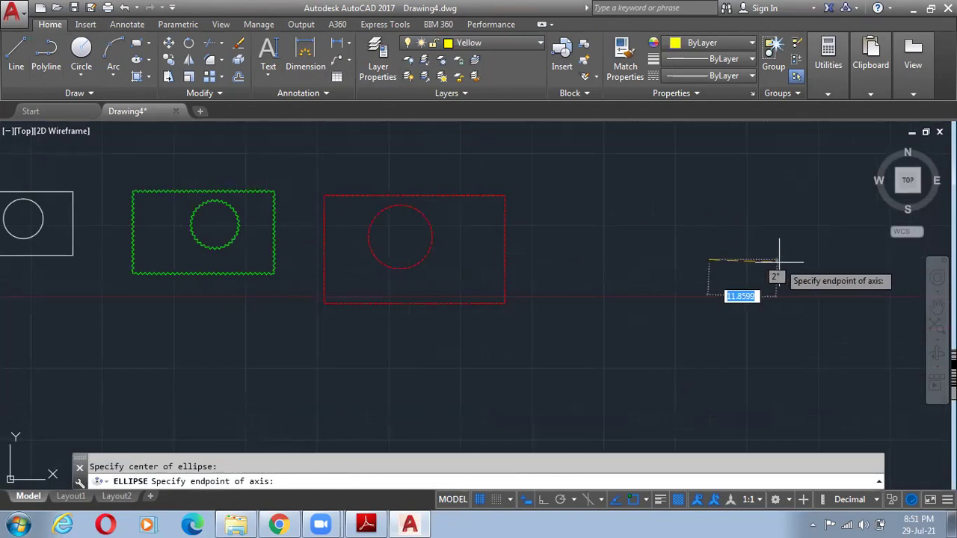
left_click(838, 259)
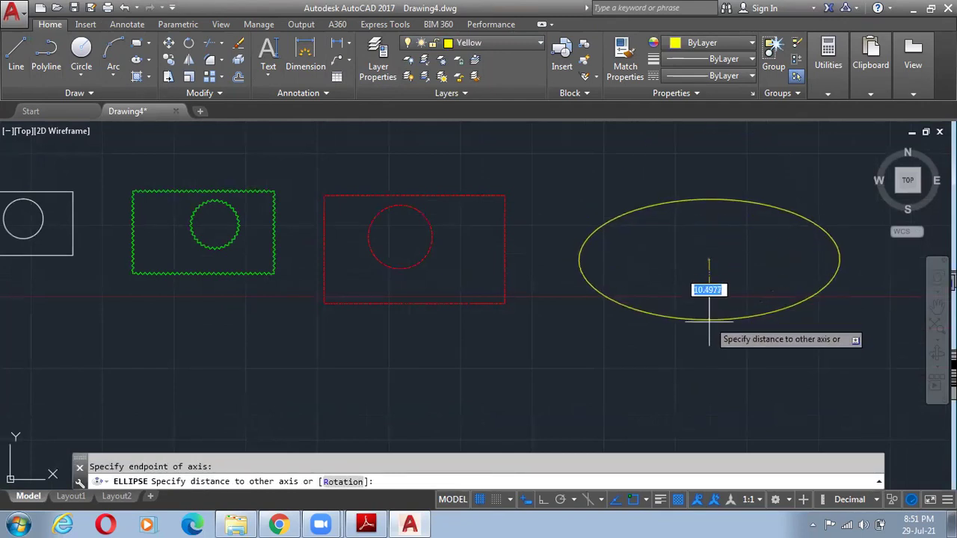
left_click(708, 322)
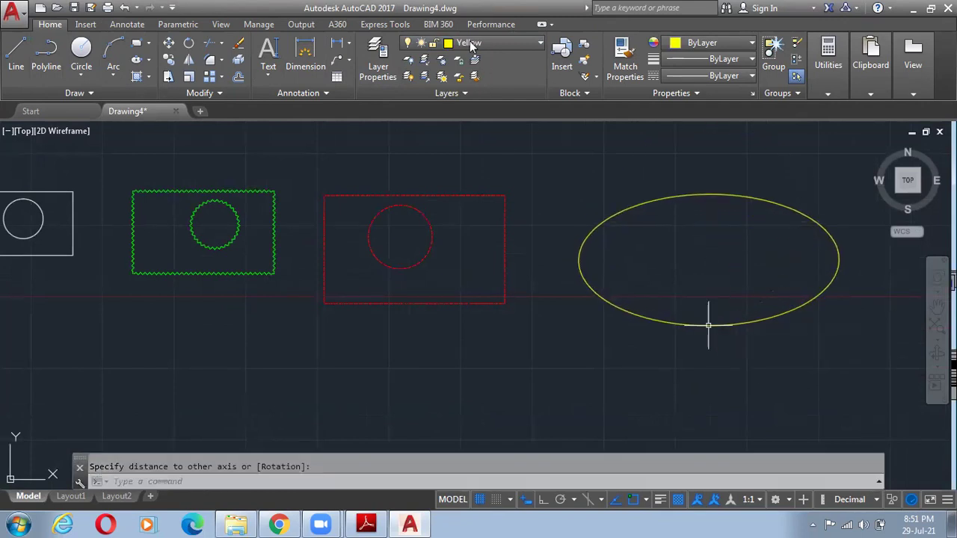
View the available linetypes and the layer list, keeping Yellow as the current layer.
left_click(720, 76)
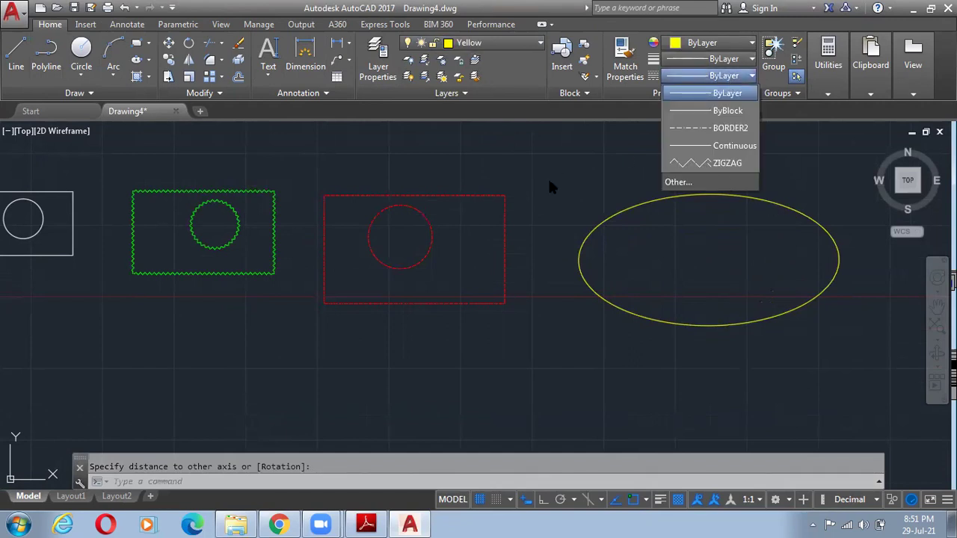
left_click(458, 110)
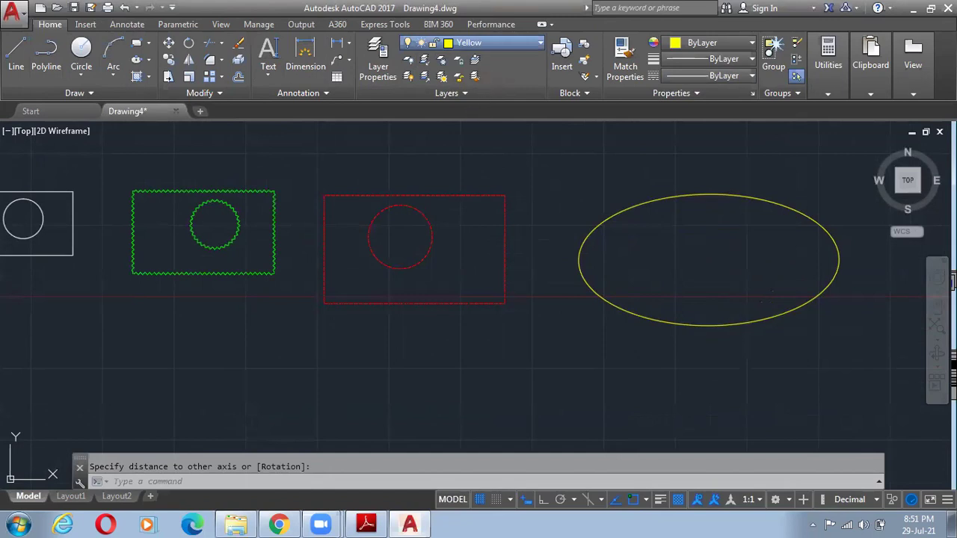
scroll(615, 239, "down", 2)
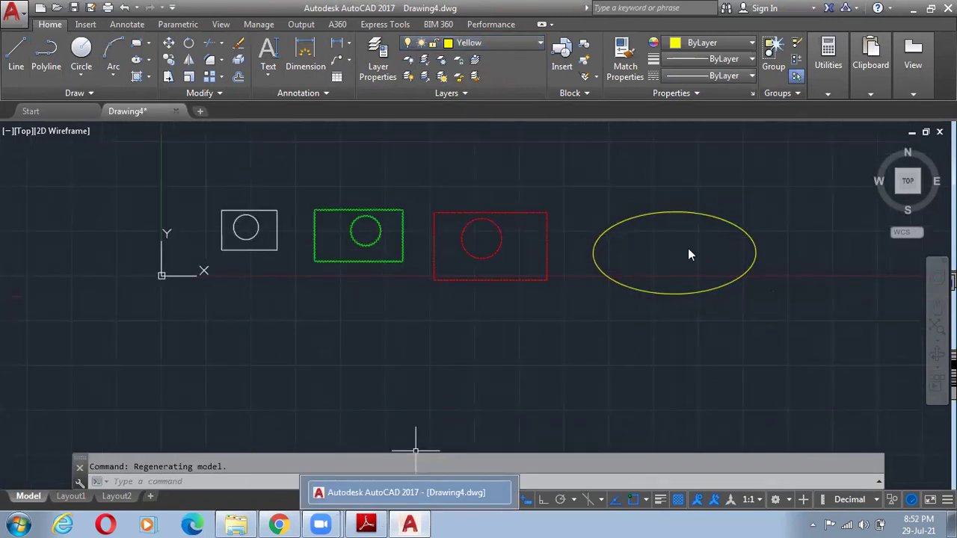
Switch to Adobe Reader to view the electrical schematic in Autocadworkbok.pdf, and return to the AutoCAD drawing.
key("alt+Tab")
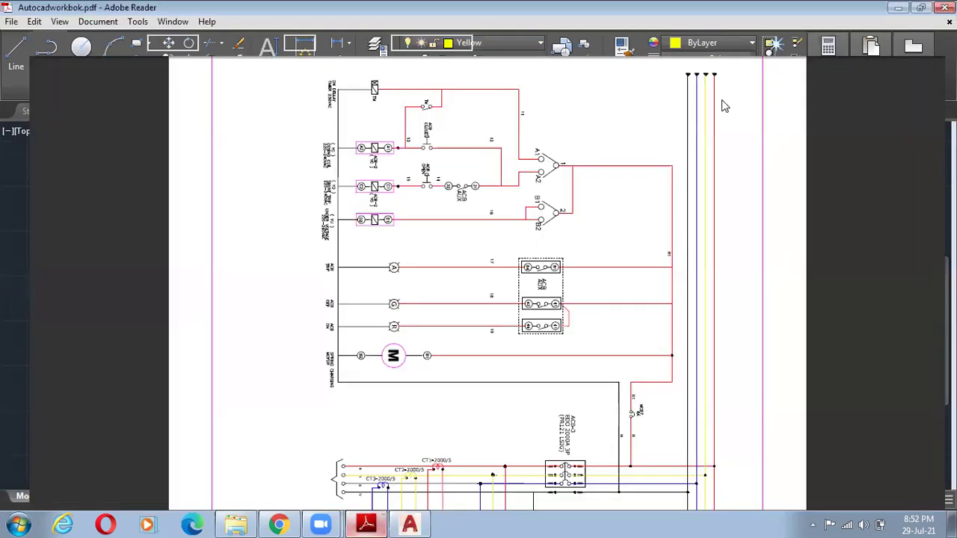
left_click(897, 9)
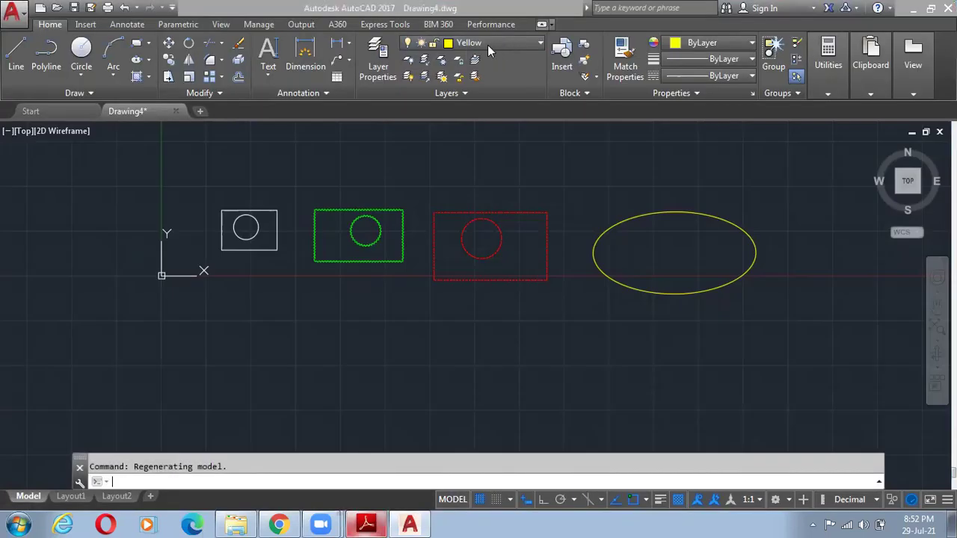
Turn off the Green, 0 and Red layers, and turn all three back on.
left_click(473, 47)
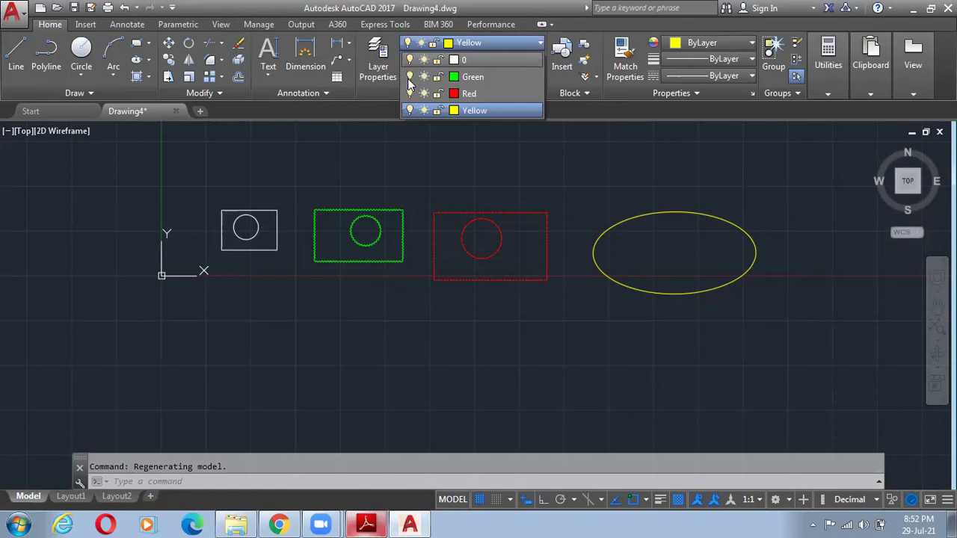
left_click(409, 77)
left_click(409, 60)
left_click(409, 93)
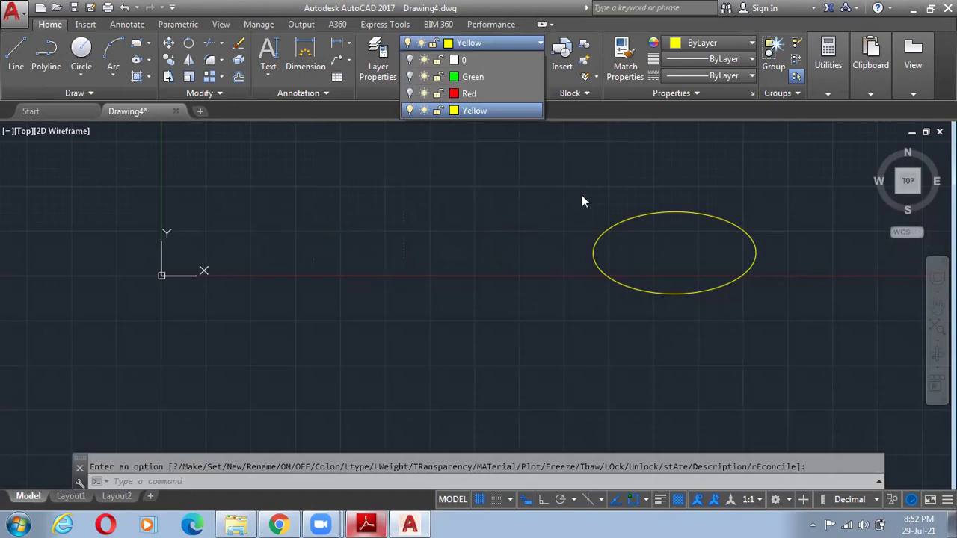
left_click(408, 92)
left_click(408, 76)
left_click(408, 59)
Turn layers 0, Green and Red off and back on one at a time, and close the layer list.
left_click(408, 60)
left_click(408, 59)
left_click(408, 76)
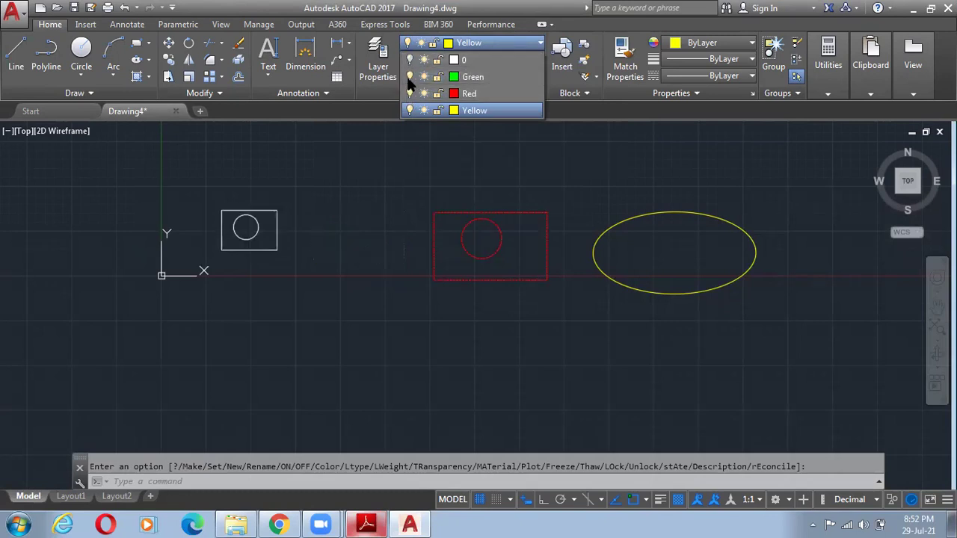
left_click(408, 77)
left_click(409, 93)
left_click(408, 93)
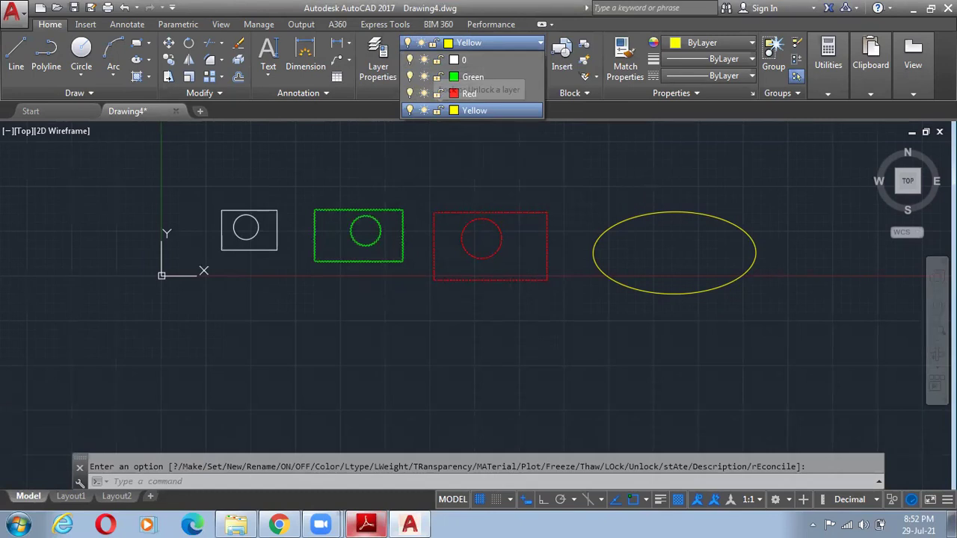
left_click(409, 110)
double_click(650, 169)
left_click(520, 284)
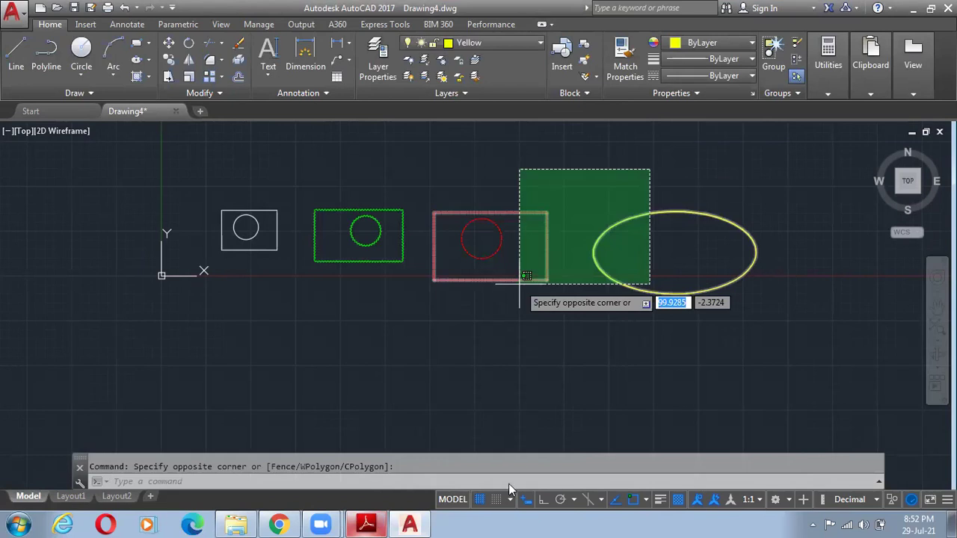
Switch to Adobe Reader and examine the colored phase lines, current transformers and breakers in the Autocadworkbok.pdf schematic.
left_click(366, 524)
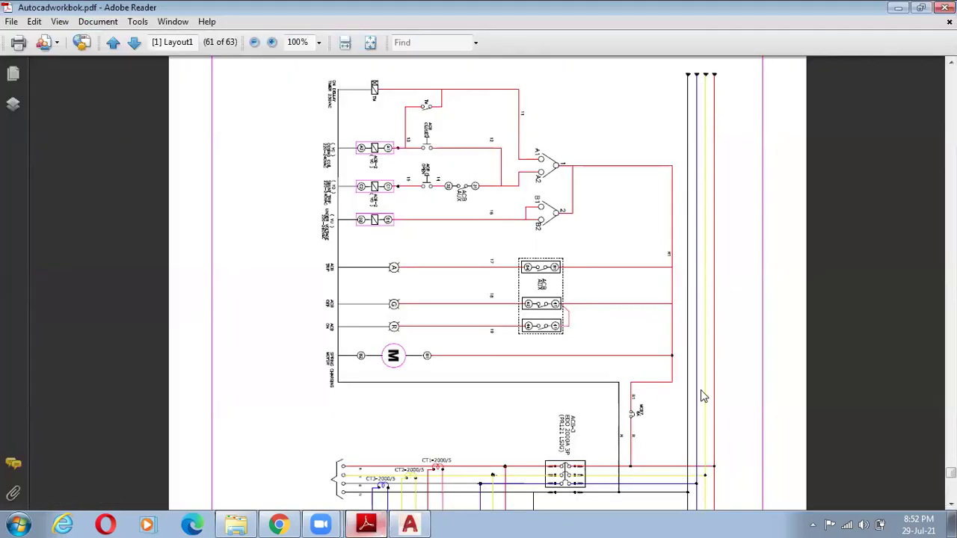
scroll(598, 440, "down", 2)
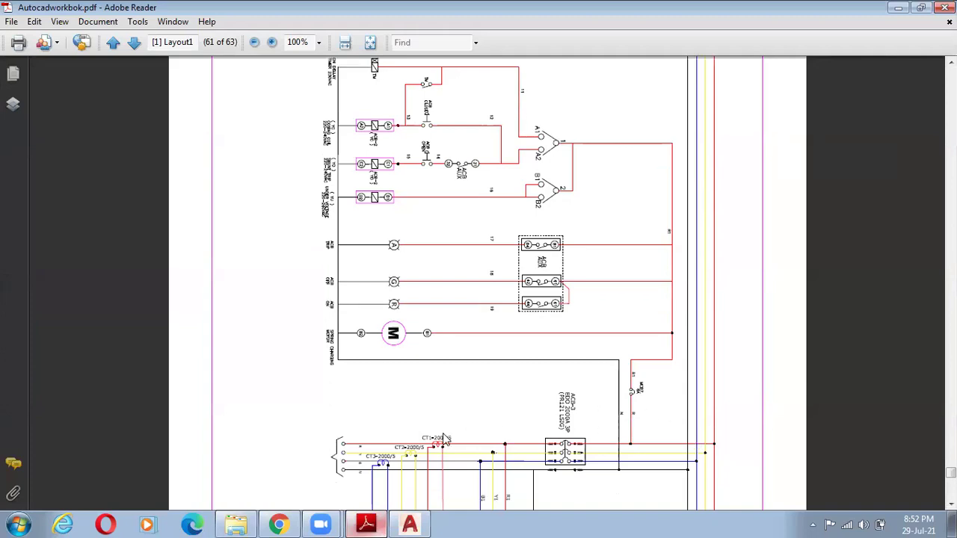
scroll(448, 407, "down", 1)
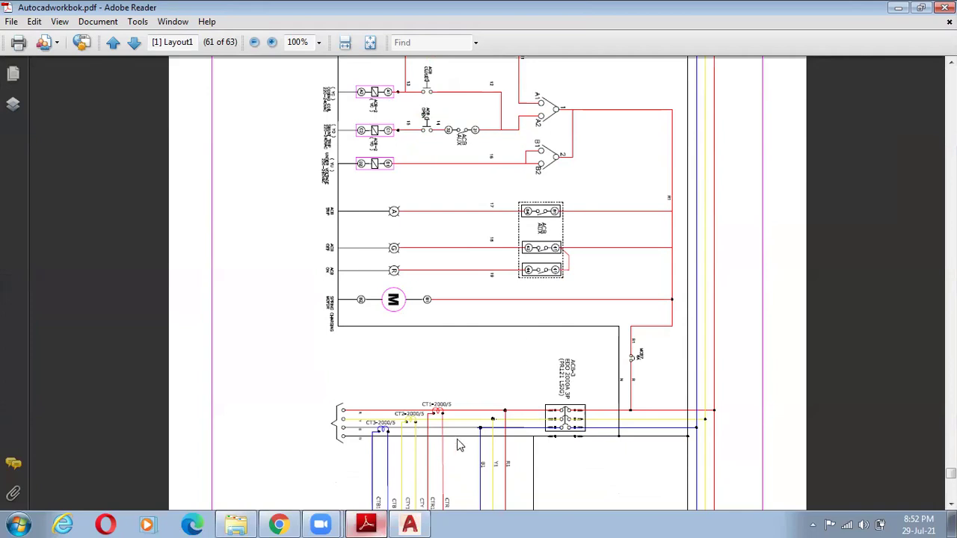
scroll(471, 440, "down", 2)
scroll(556, 426, "down", 2)
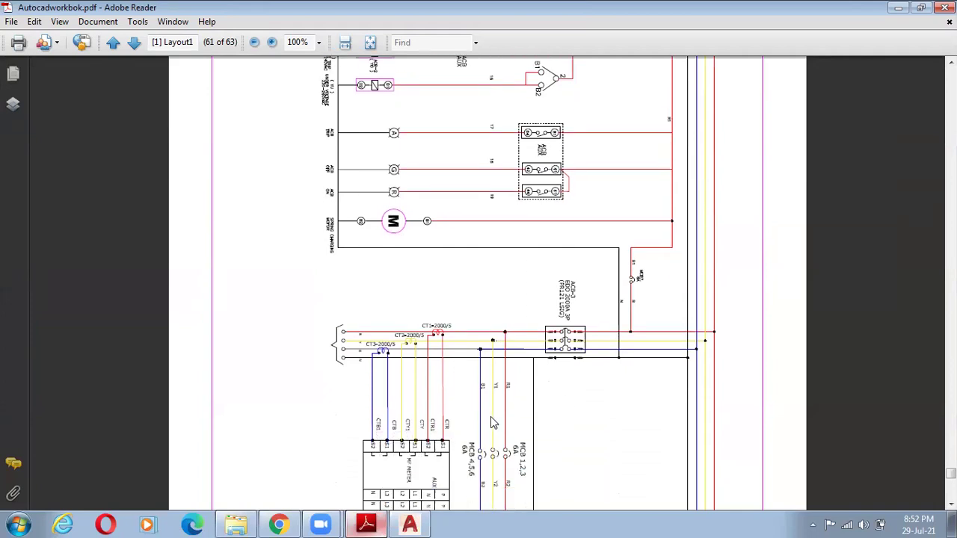
scroll(667, 303, "up", 1)
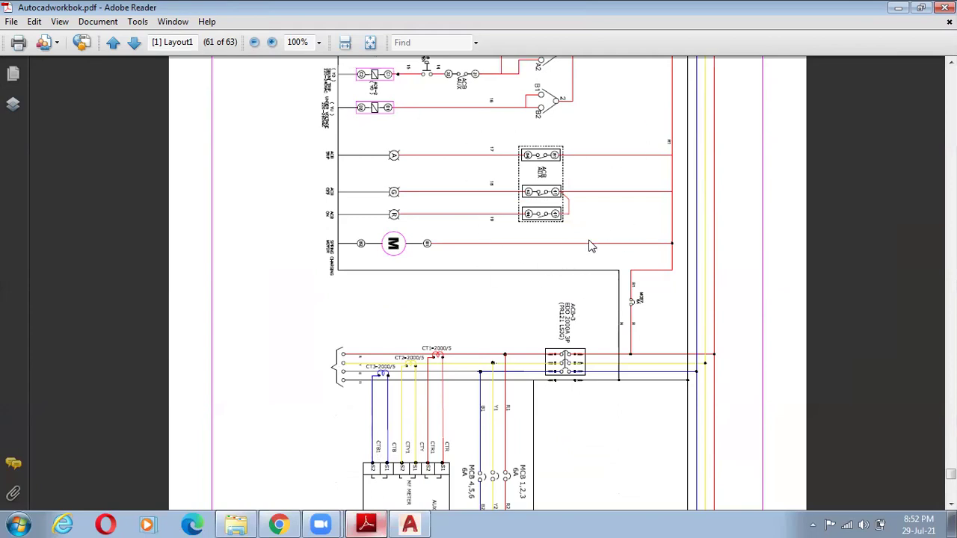
scroll(562, 284, "down", 1)
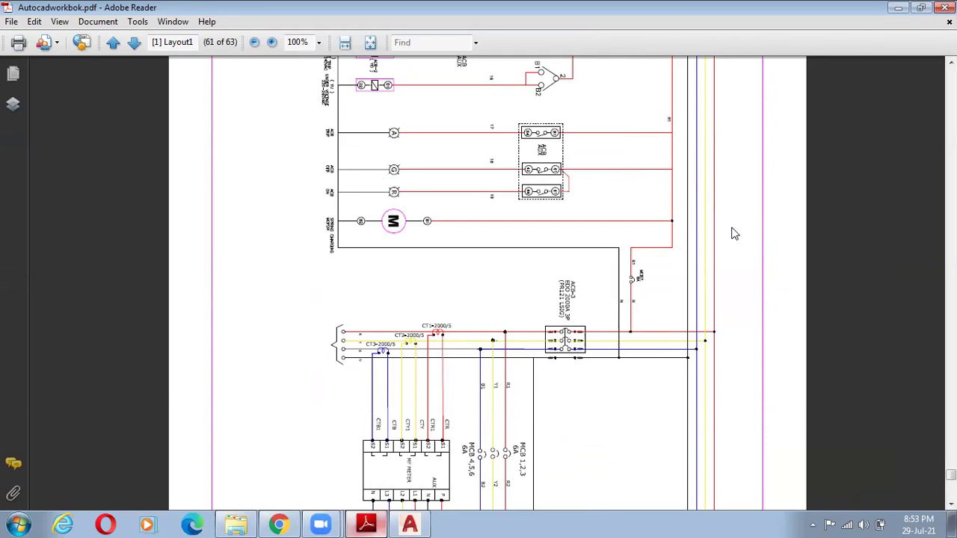
scroll(754, 319, "down", 2)
scroll(755, 317, "down", 3)
scroll(753, 310, "up", 6)
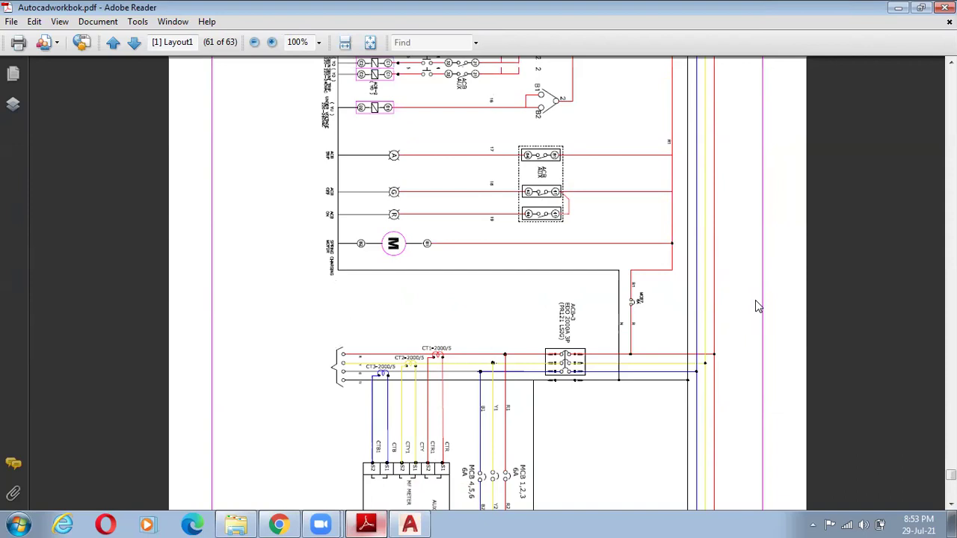
scroll(756, 302, "down", 1)
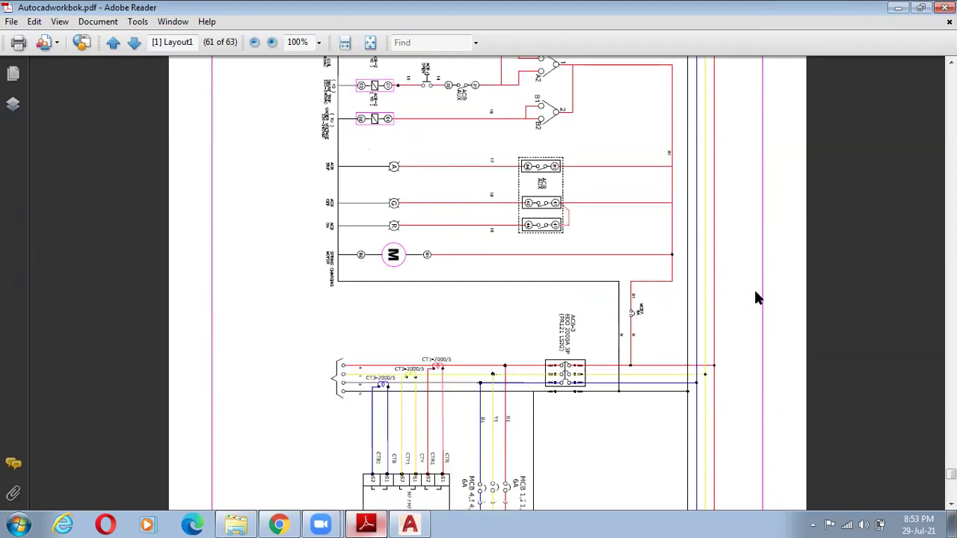
Return from the PDF schematic to the AutoCAD drawing and undo the last layer change.
scroll(753, 296, "down", 1)
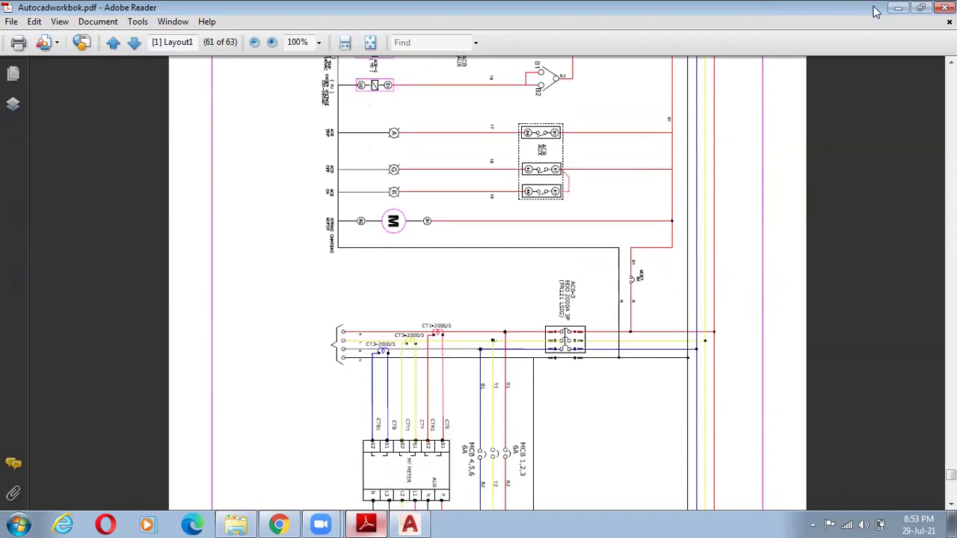
left_click(894, 8)
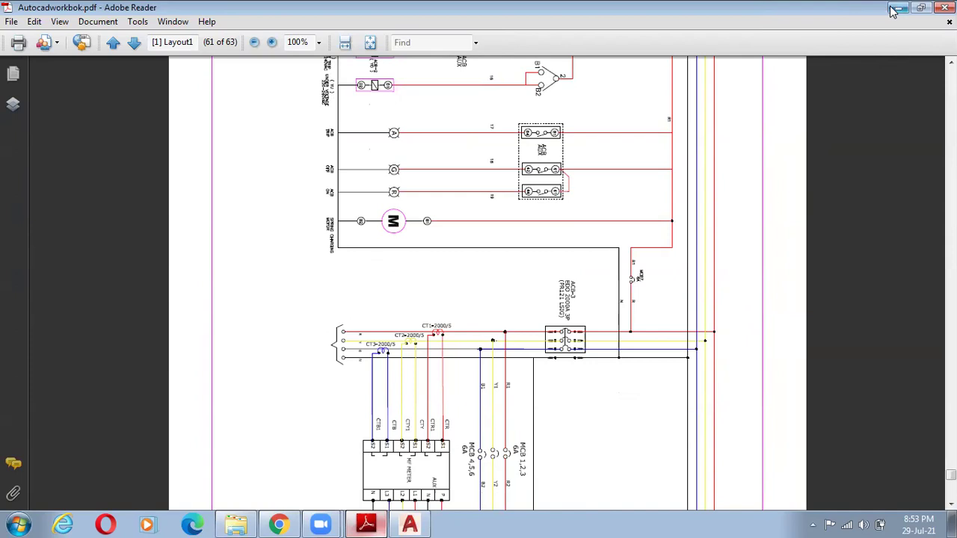
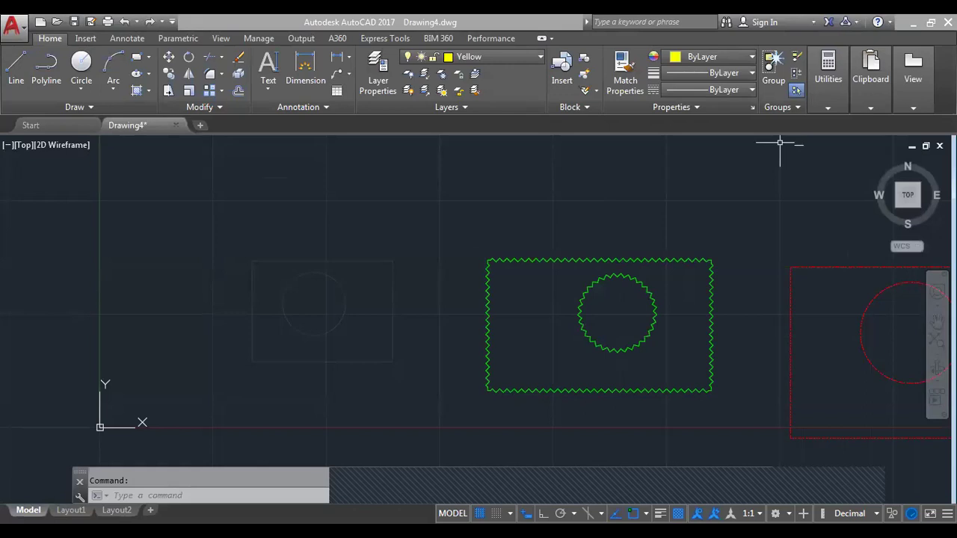
left_click(314, 263)
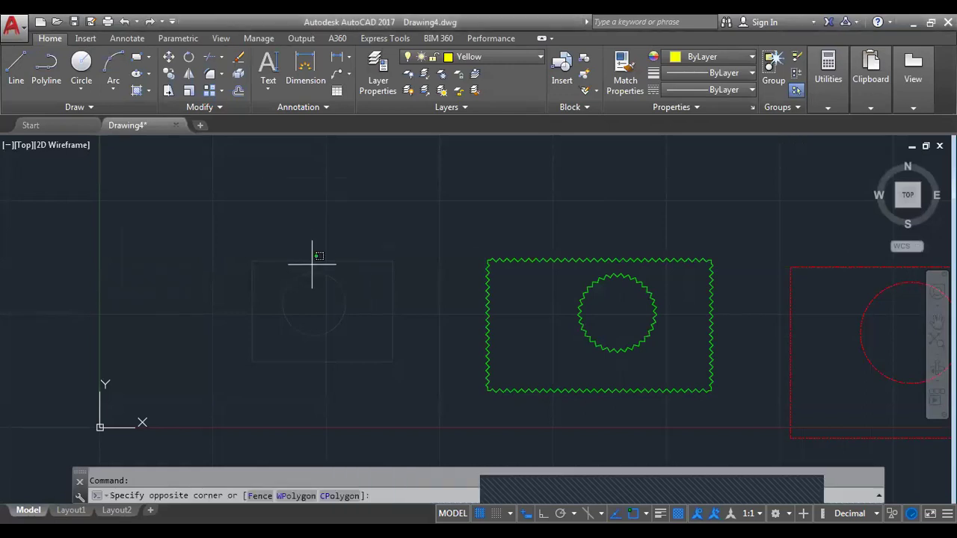
key("ctrl+z")
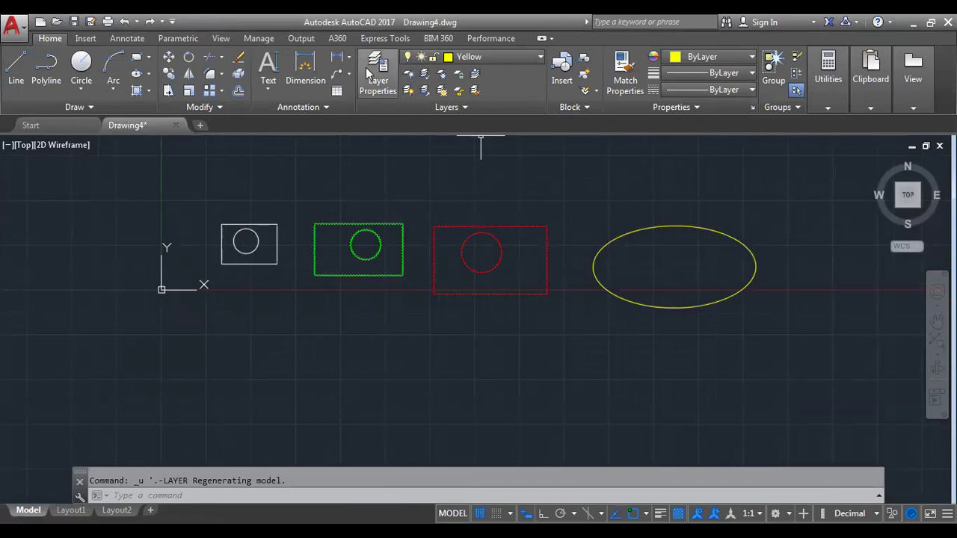
Set layer 0's transparency to 50 in the layer properties and close the layer manager.
type("lay")
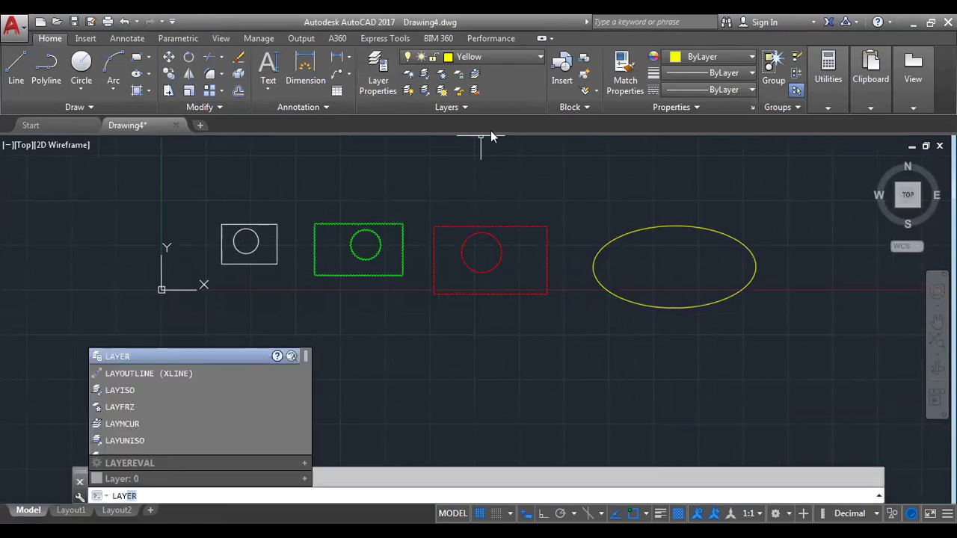
key("Return")
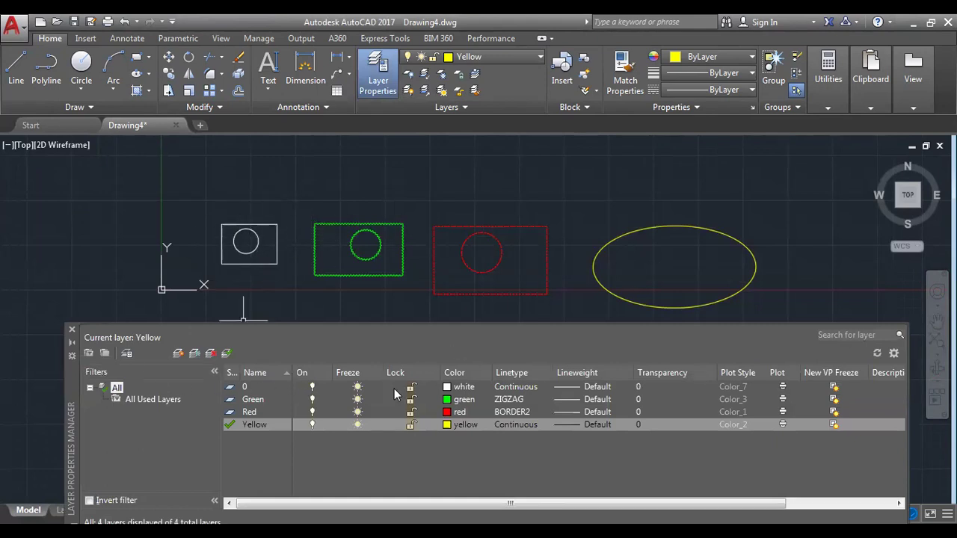
left_click(448, 387)
key("Escape")
left_click(664, 385)
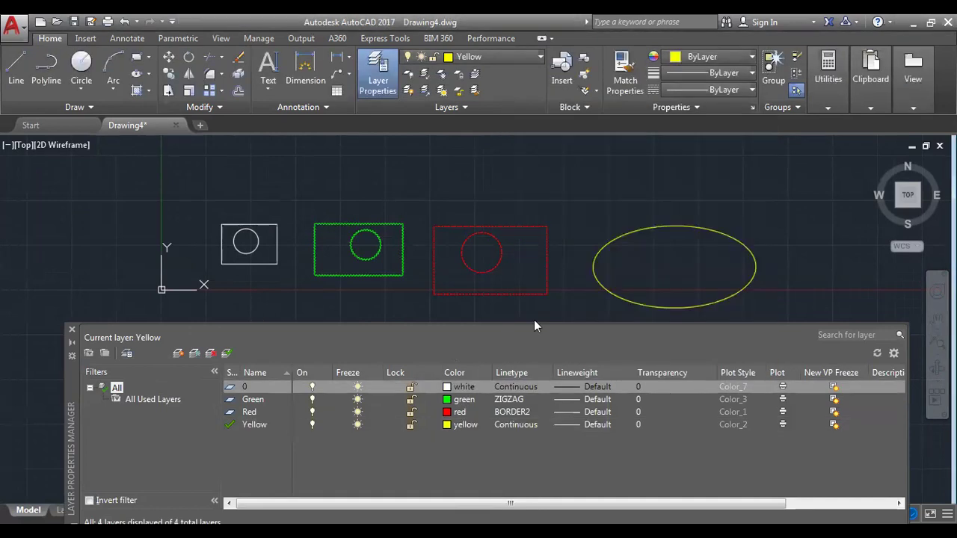
type("50")
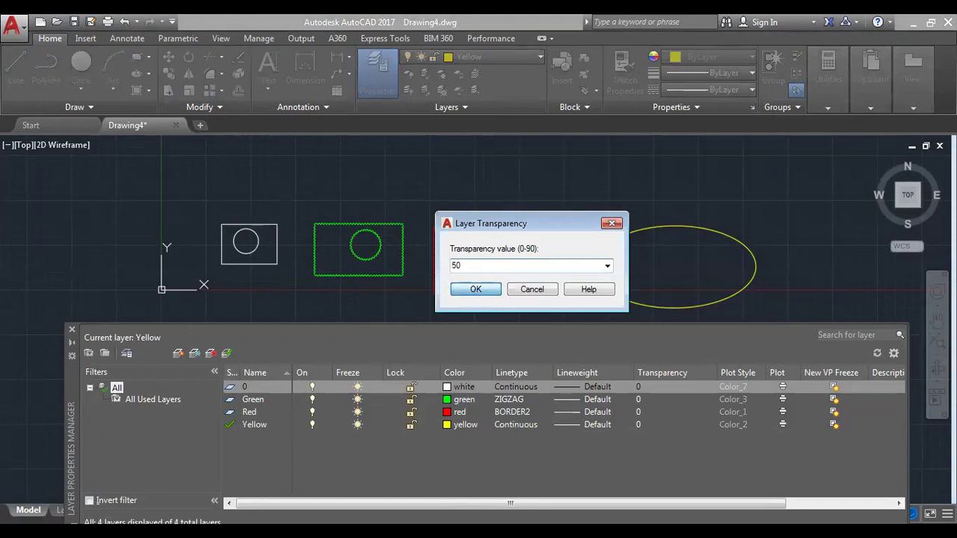
left_click(477, 291)
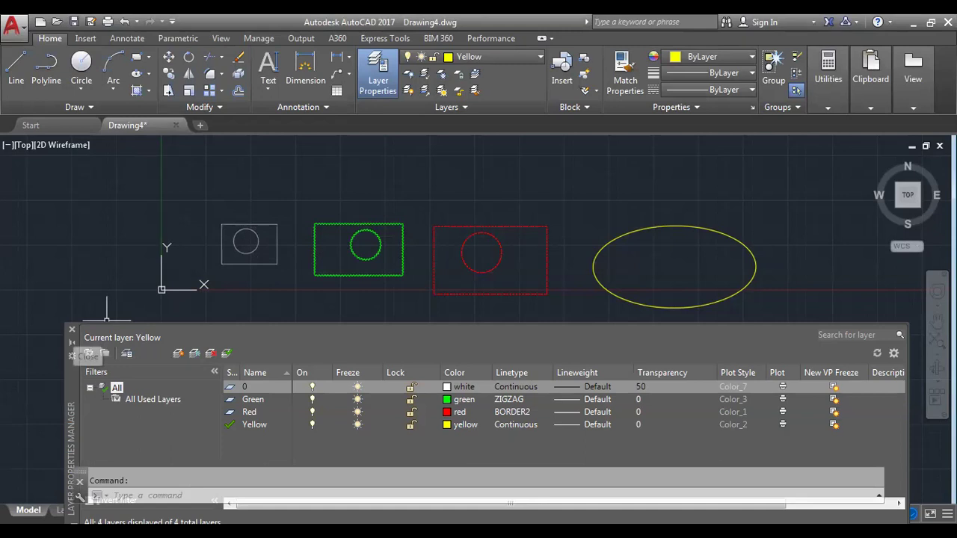
left_click(72, 330)
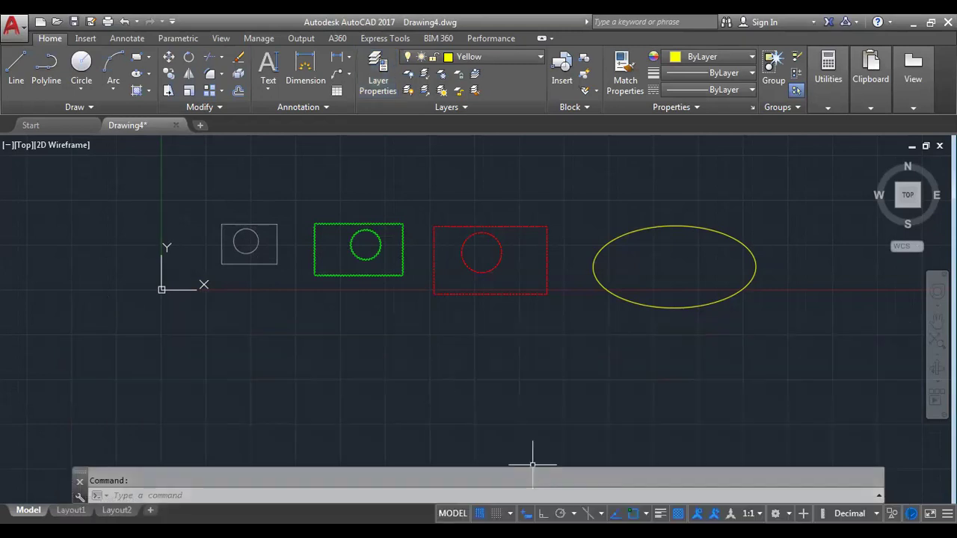
Check that Transparency is enabled in the status bar customization list and turn the transparency display off.
left_click(946, 513)
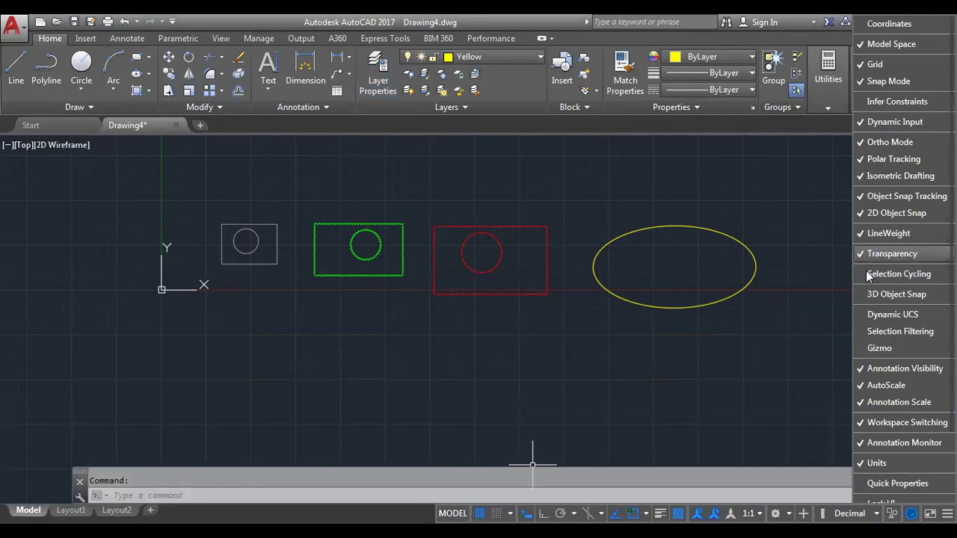
left_click(688, 366)
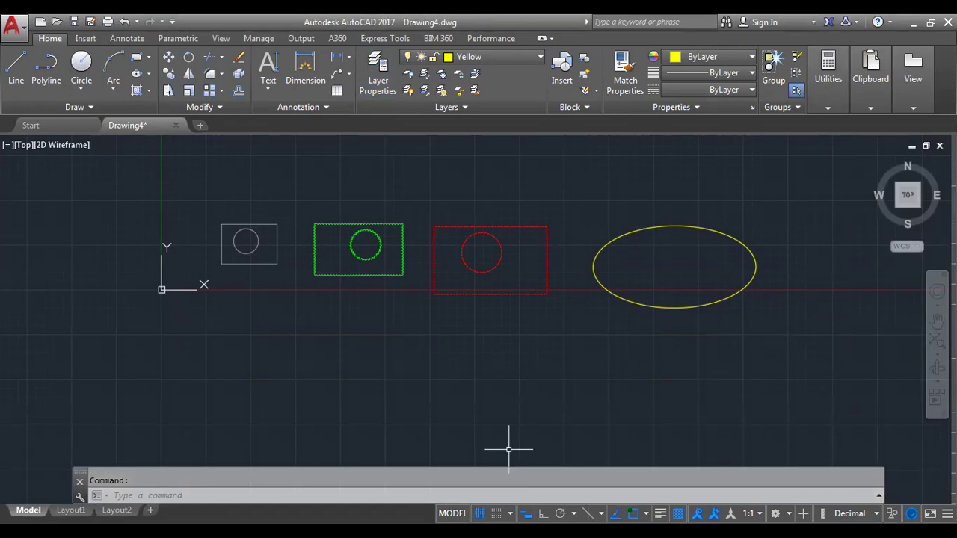
left_click(677, 514)
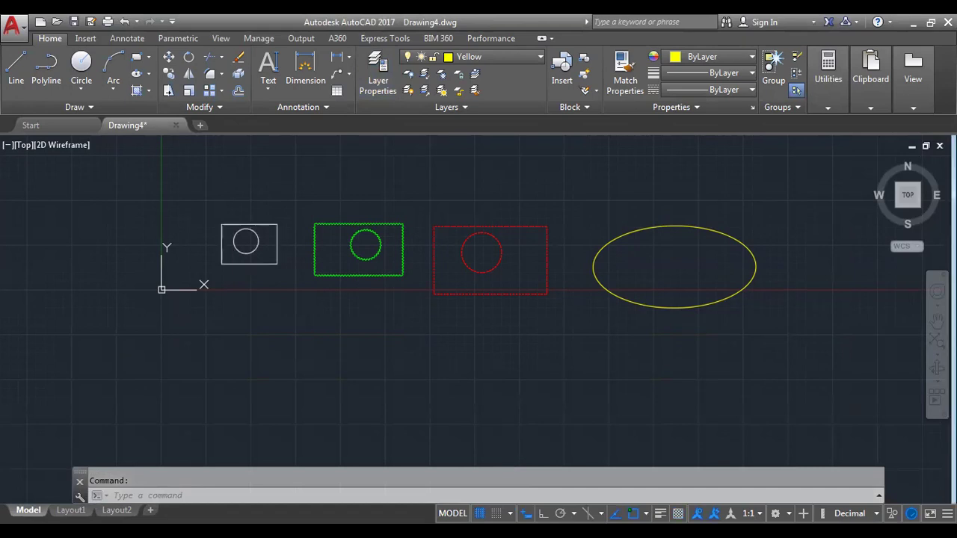
left_click(199, 195)
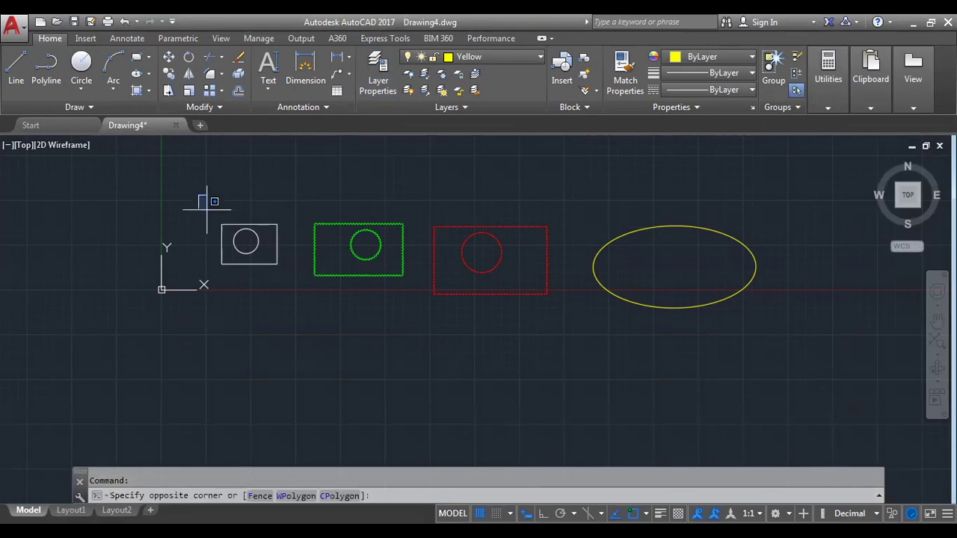
left_click(319, 335)
key("Escape")
left_click(303, 313)
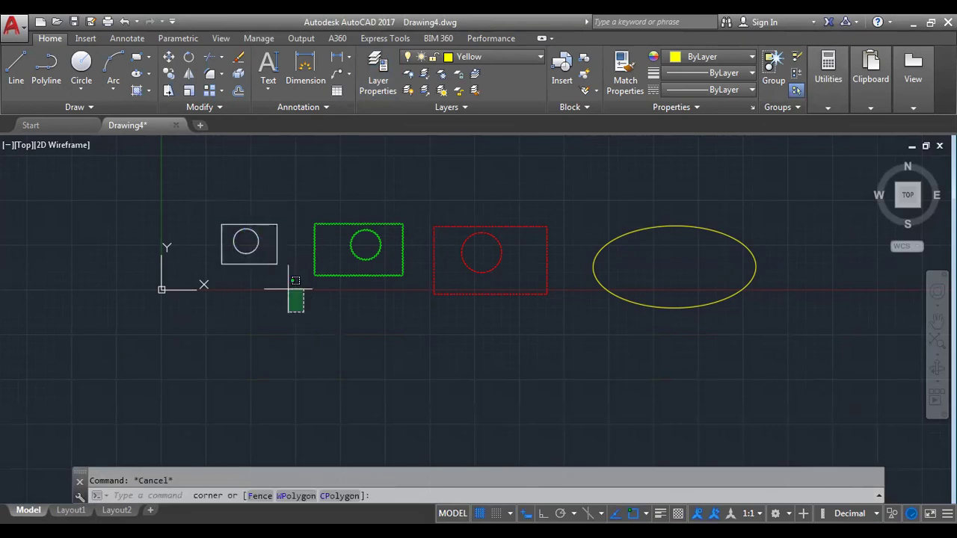
key("Escape")
left_click(307, 339)
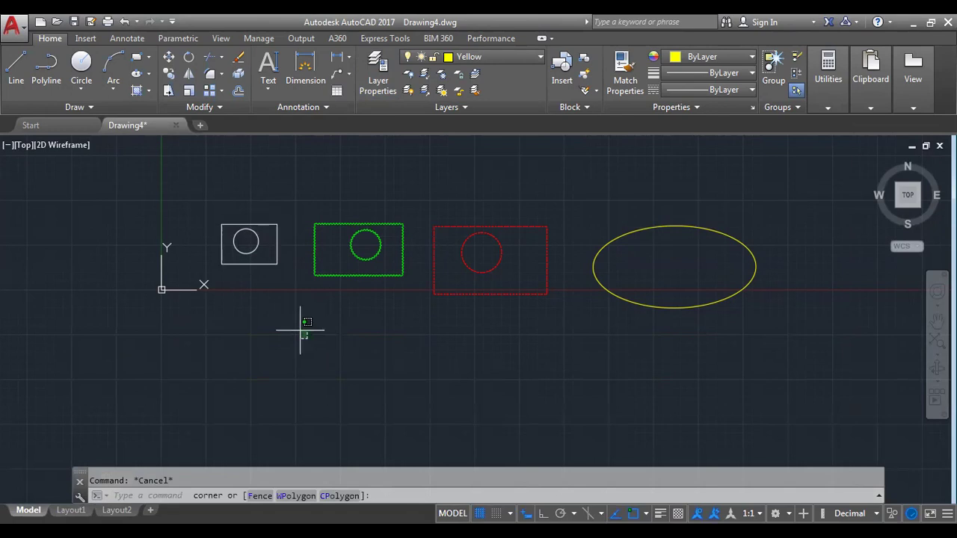
key("Escape")
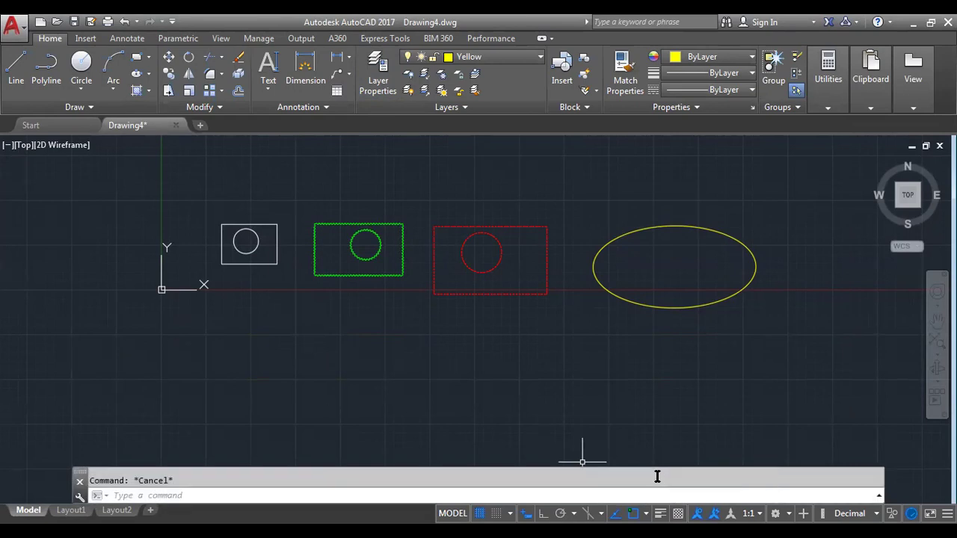
Turn the transparency display back on and select the small rectangle and circle on layer 0.
left_click(946, 514)
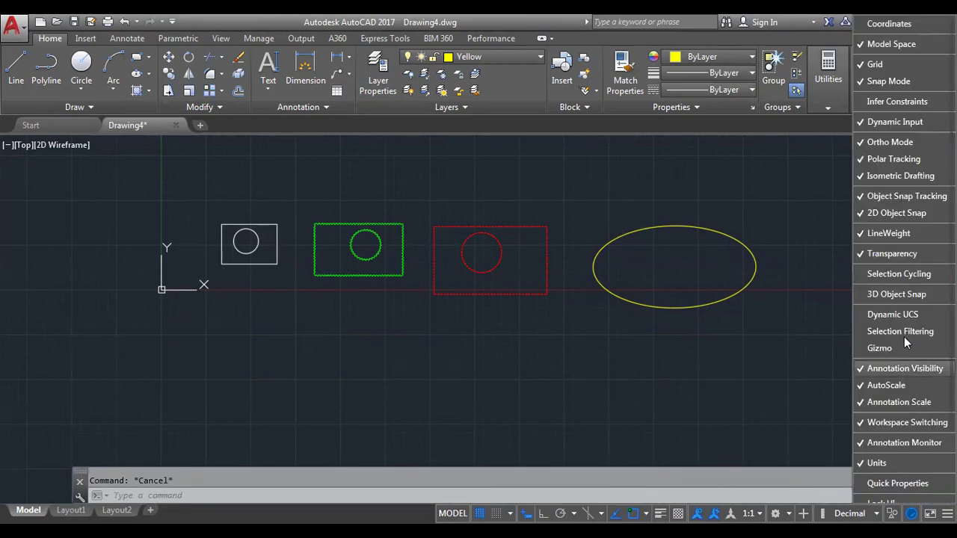
left_click(738, 364)
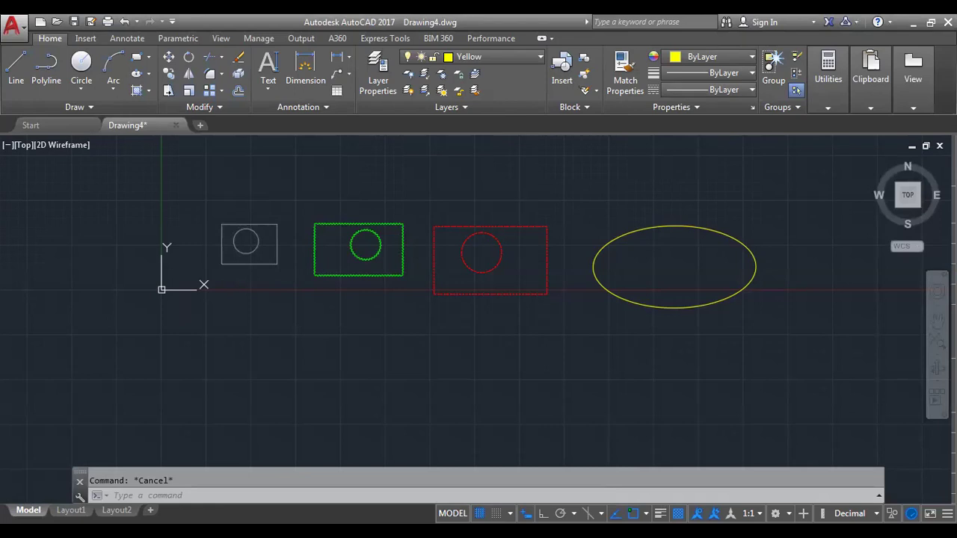
left_click(313, 334)
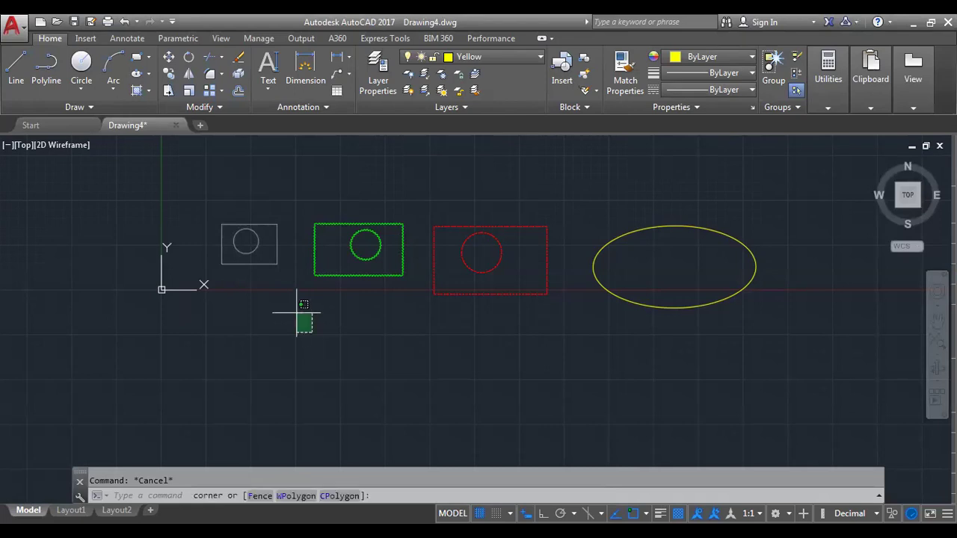
left_click(215, 141)
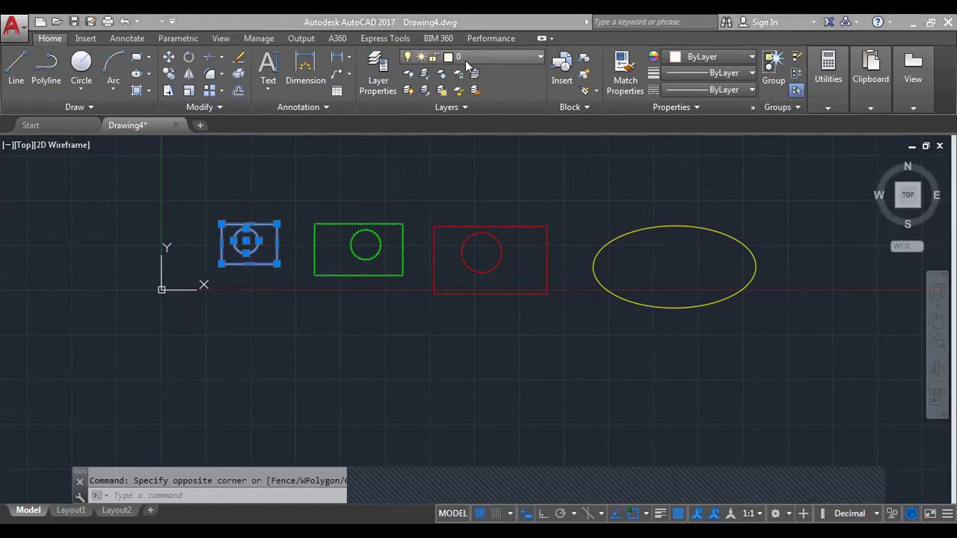
Reset layer 0's transparency to 0 in the layer properties.
left_click(390, 85)
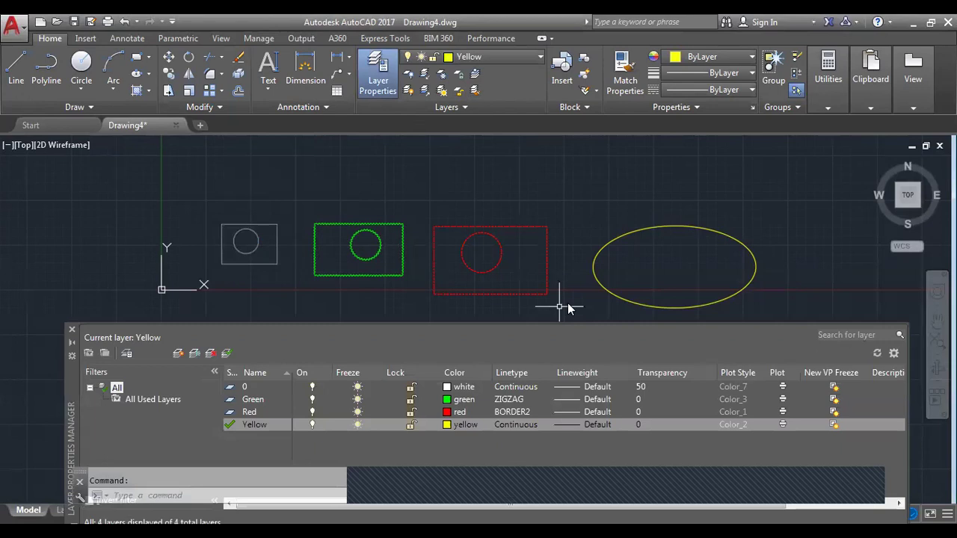
left_click(641, 387)
type("0")
key("Return")
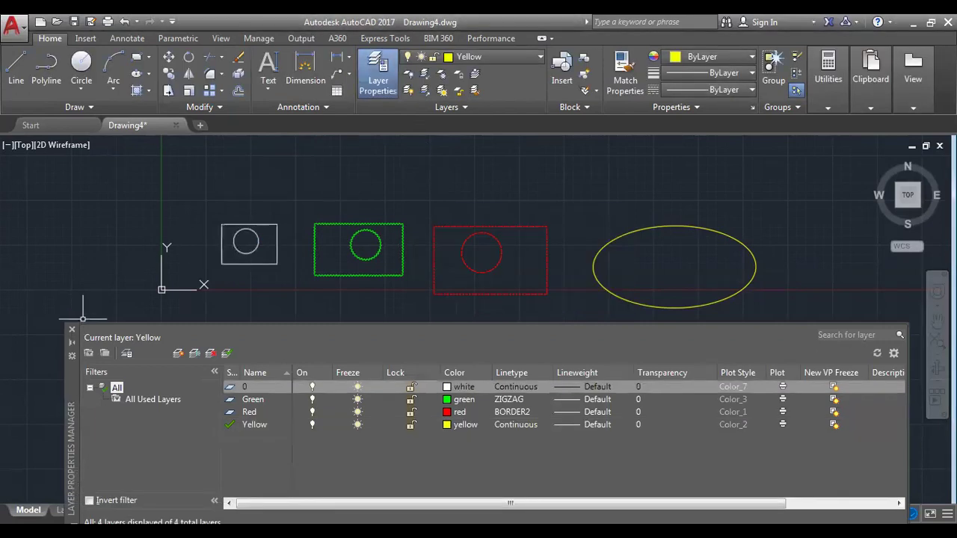
Match the properties of the white layer 0 rectangle onto the green, red and yellow shapes.
left_click(633, 84)
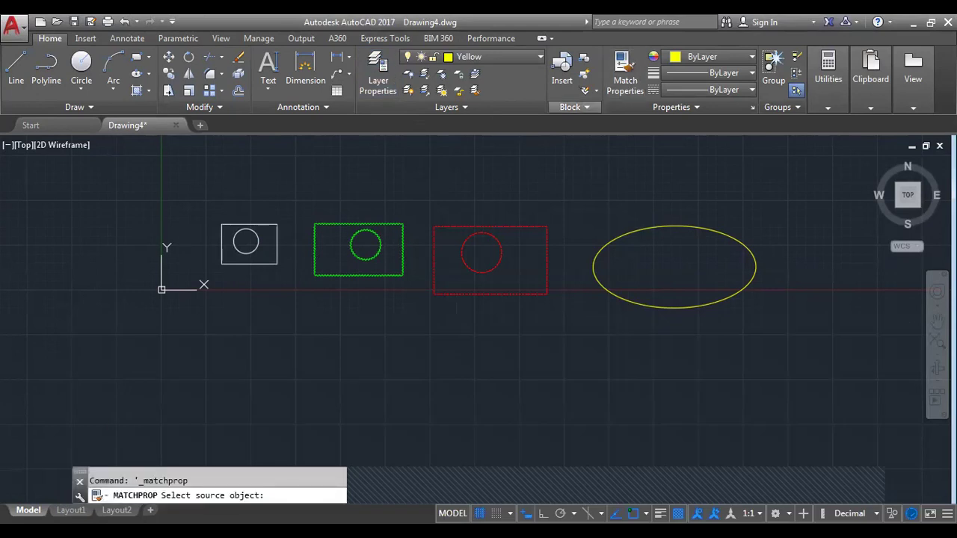
left_click(263, 226)
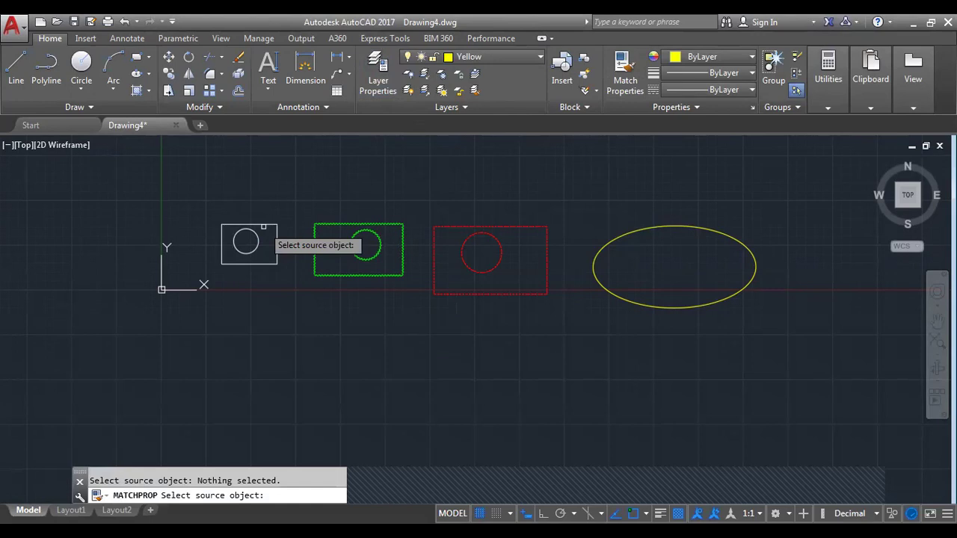
left_click(263, 227)
scroll(388, 206, "up", 4)
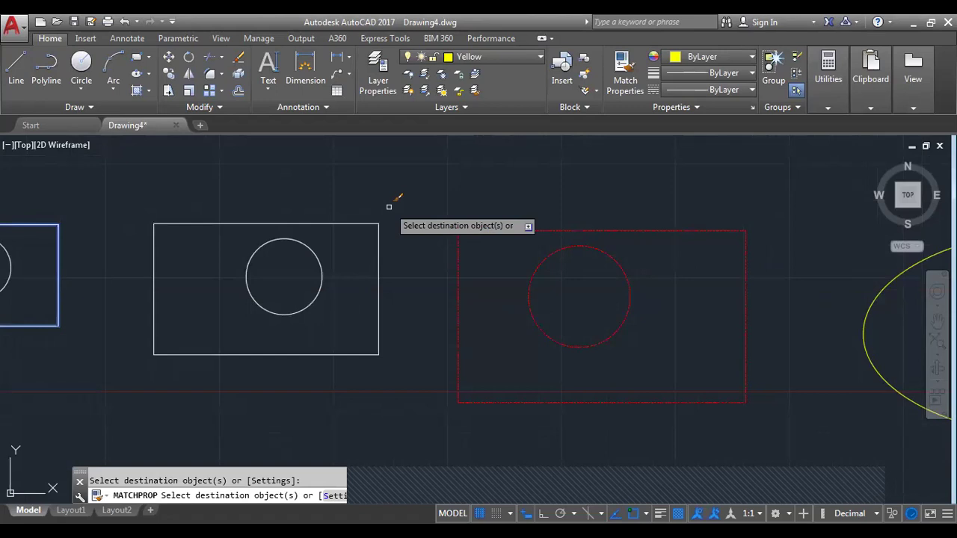
scroll(555, 204, "down", 4)
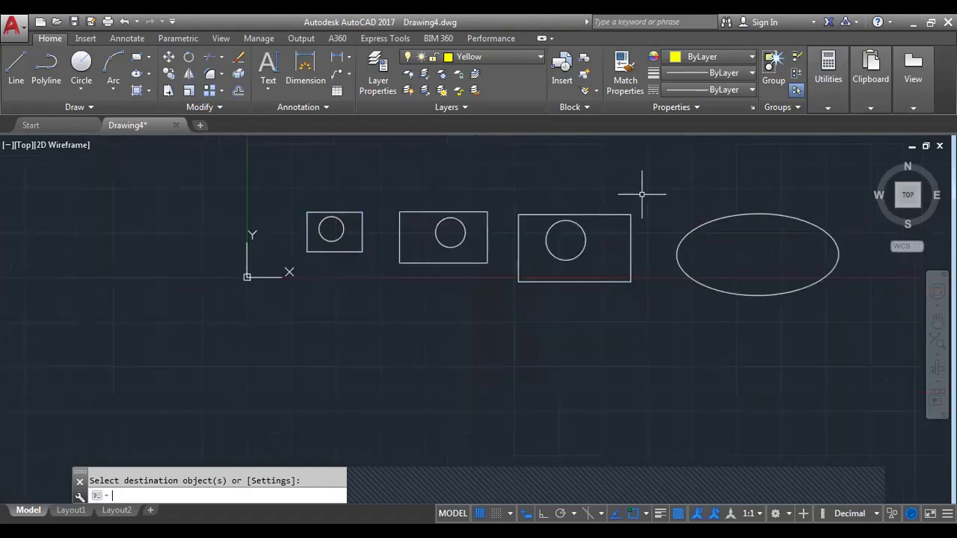
key("Escape")
Turn layer 0 off and back on, keep the Yellow layer on, and make layer 0 current.
left_click(288, 161)
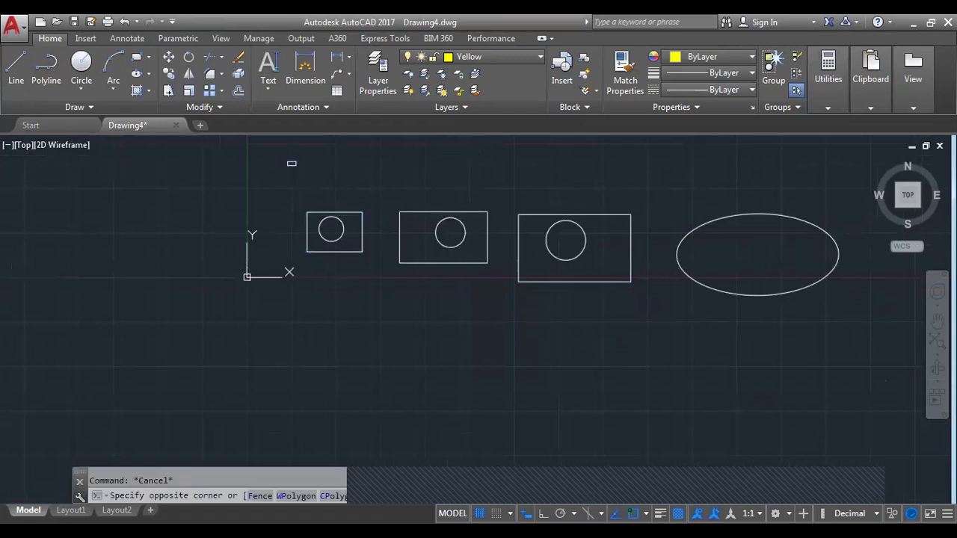
left_click(486, 56)
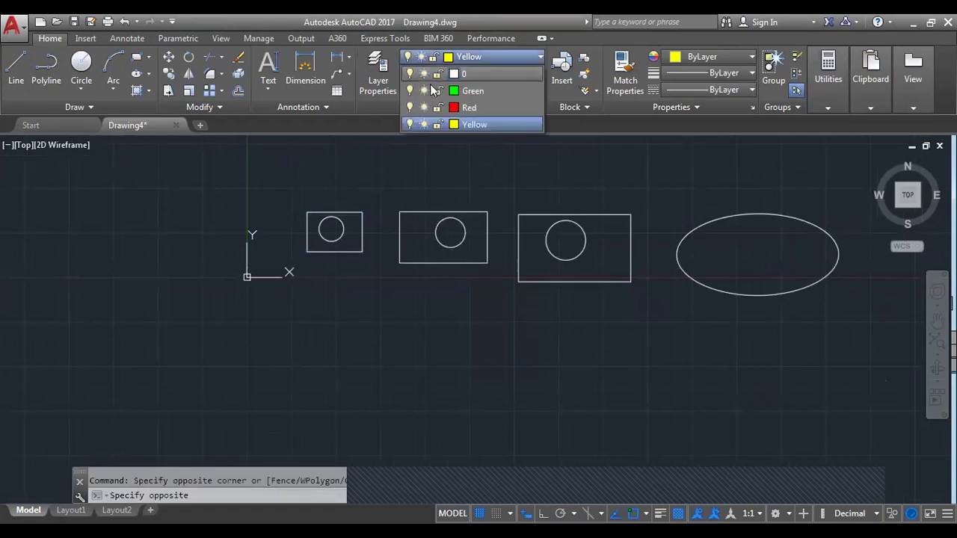
left_click(409, 74)
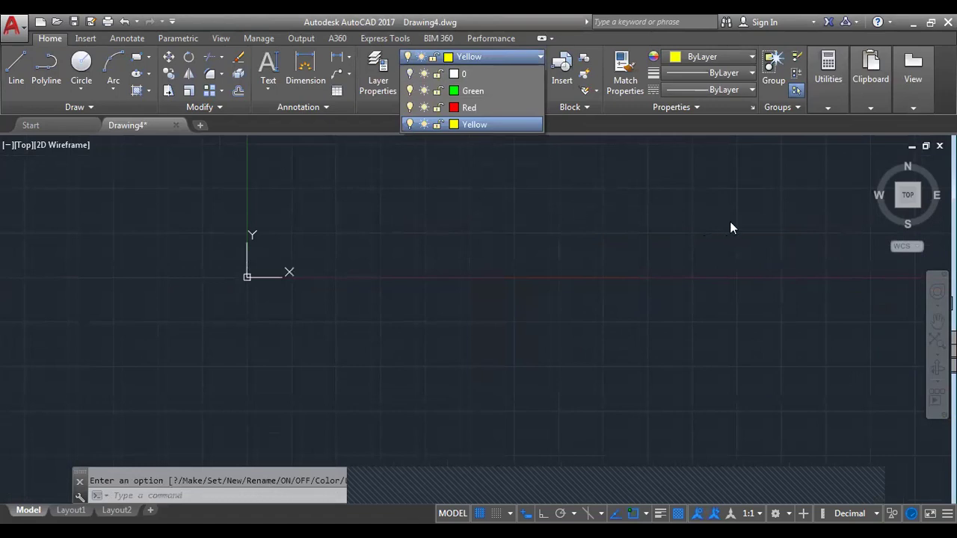
left_click(410, 73)
left_click(410, 73)
left_click(495, 59)
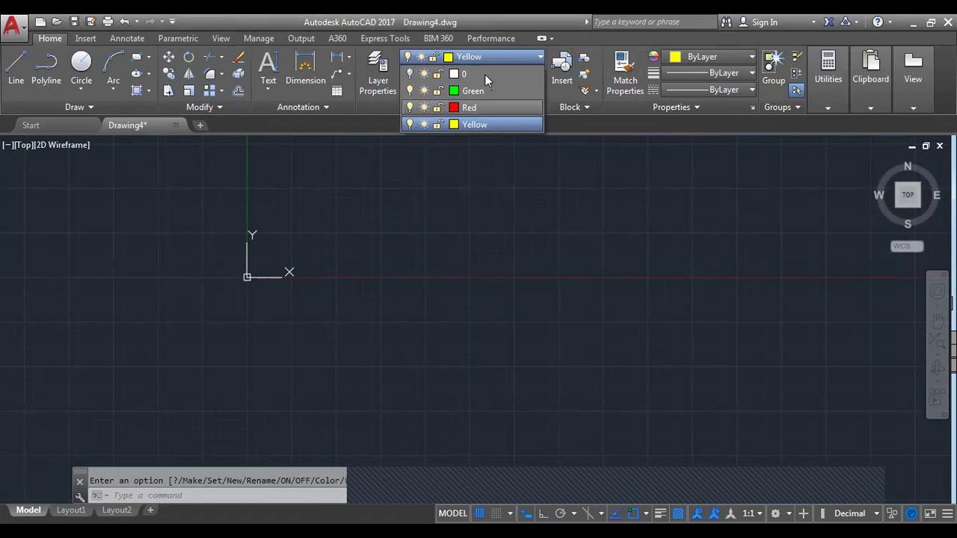
left_click(409, 124)
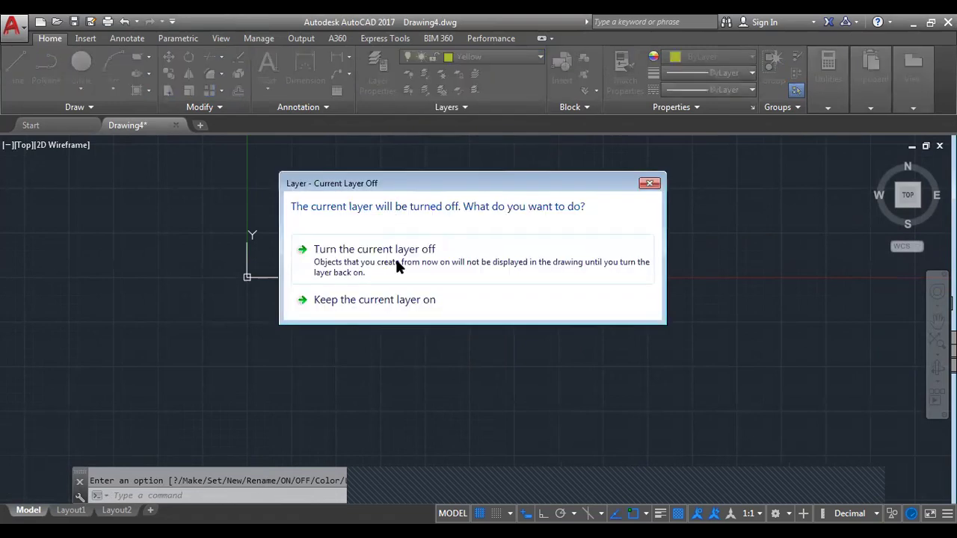
left_click(391, 301)
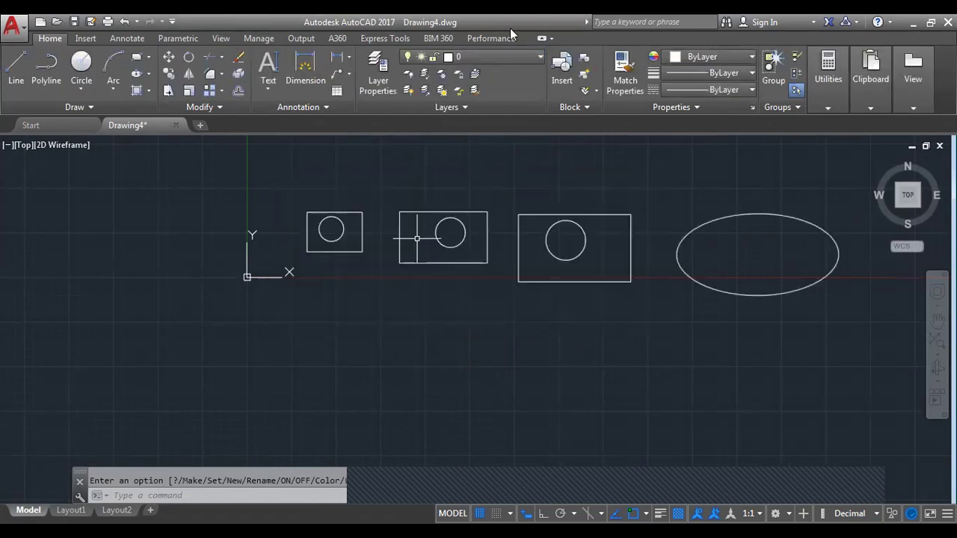
Review the existing layers and the Green layer's color choices in the layer properties.
left_click(492, 57)
left_click(496, 55)
left_click(497, 56)
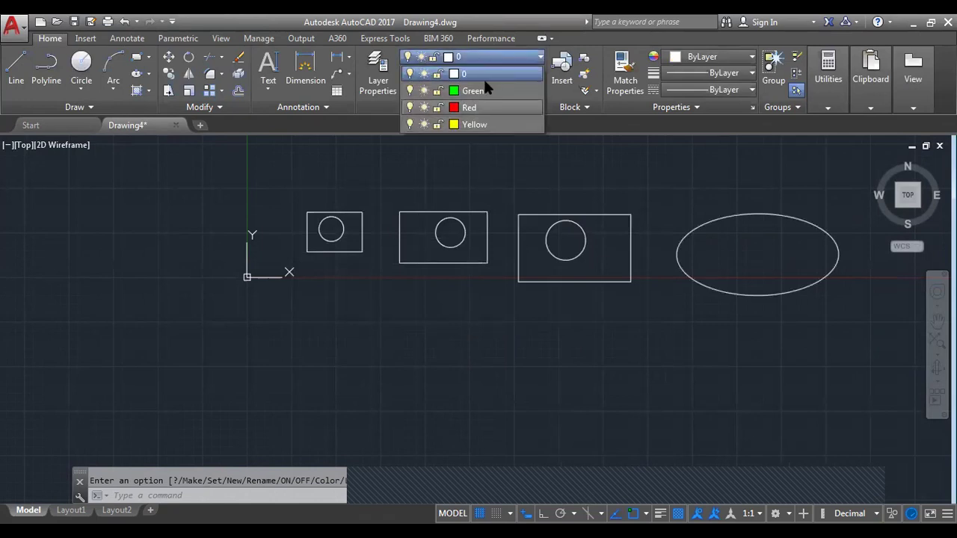
left_click(507, 174)
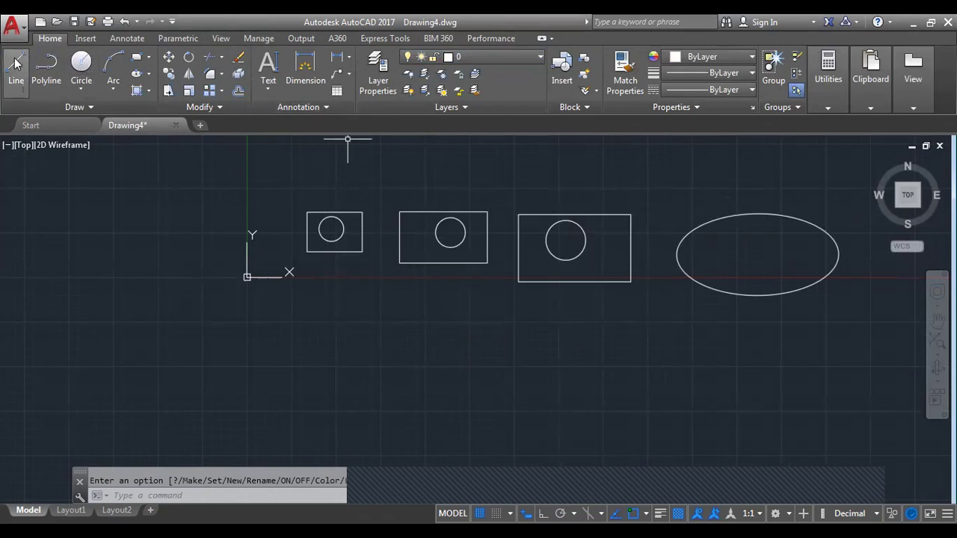
left_click(377, 71)
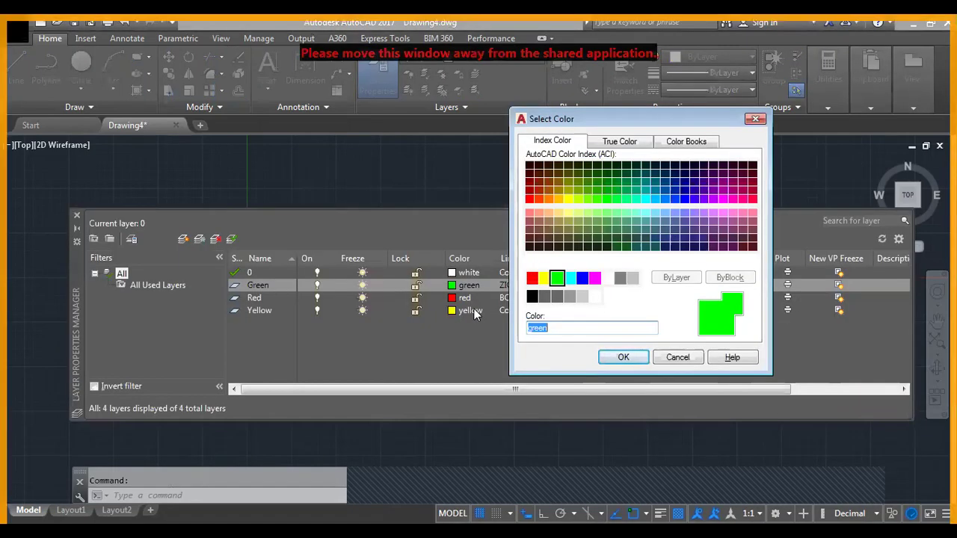
key("F1")
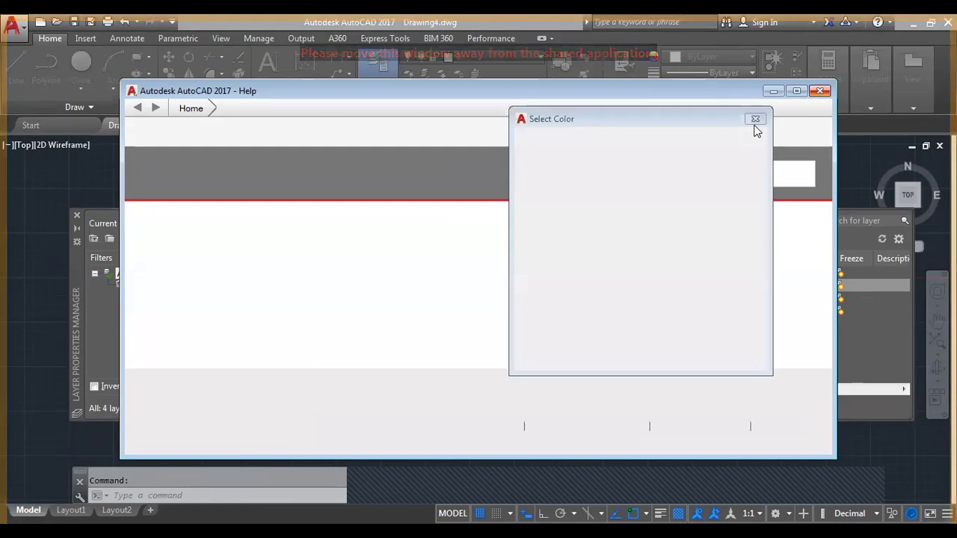
key("Escape")
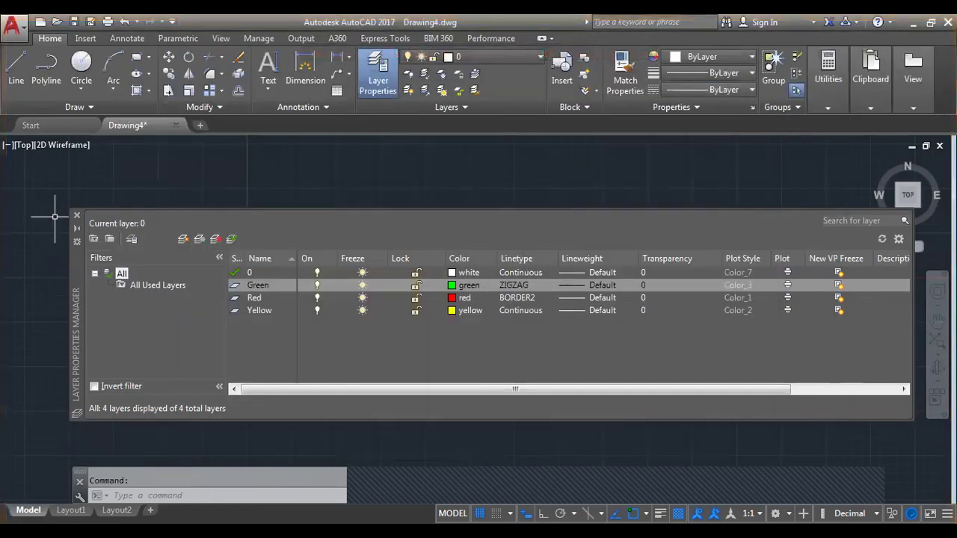
left_click(76, 216)
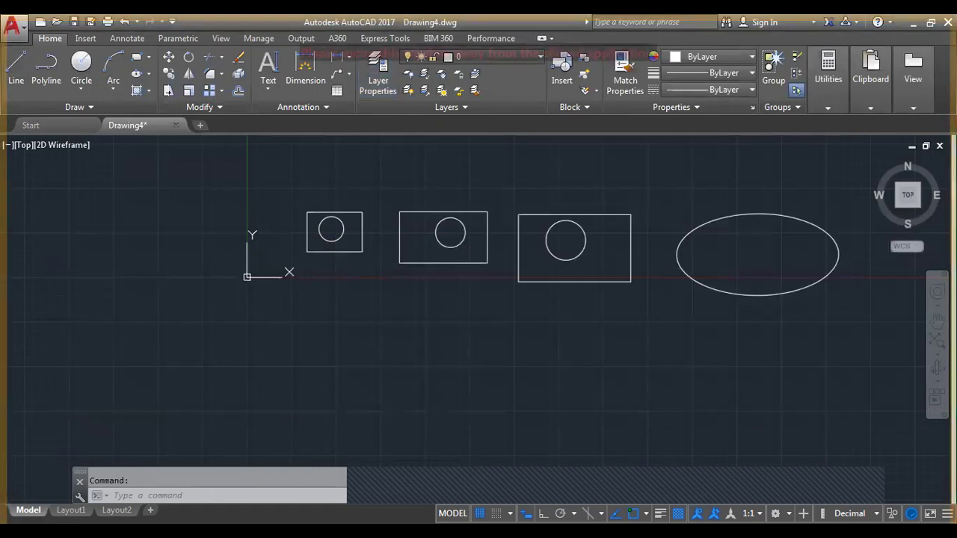
Erase the short white line below the ellipse.
key("Escape")
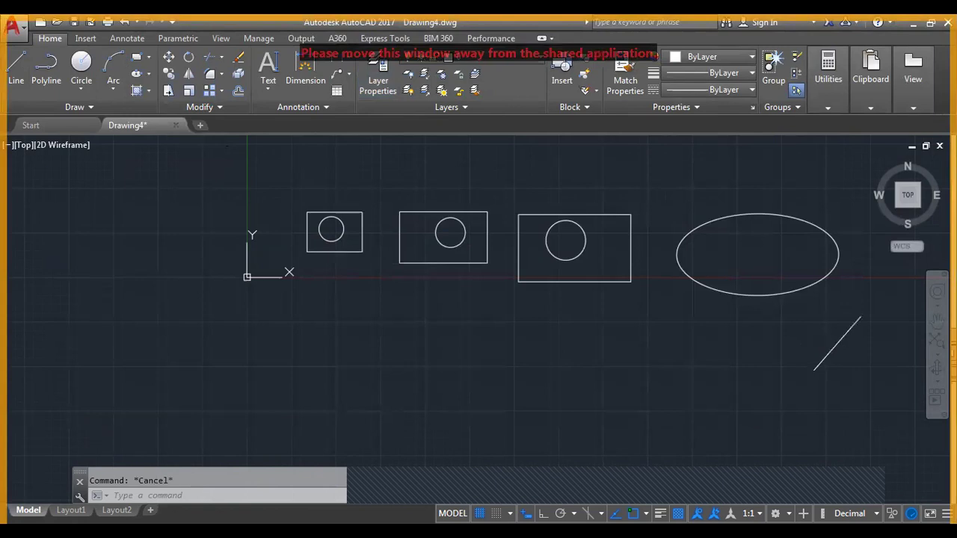
left_click(828, 344)
key("Delete")
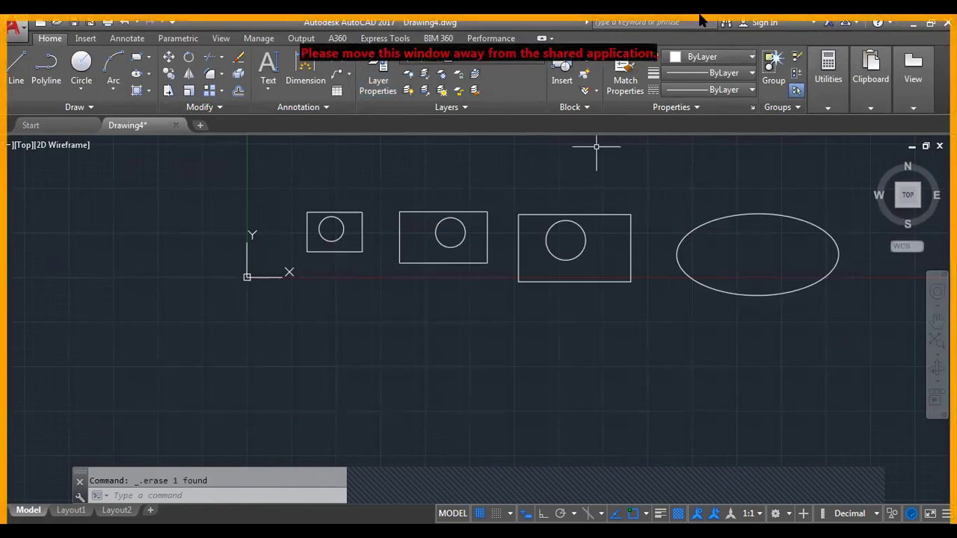
key("Escape")
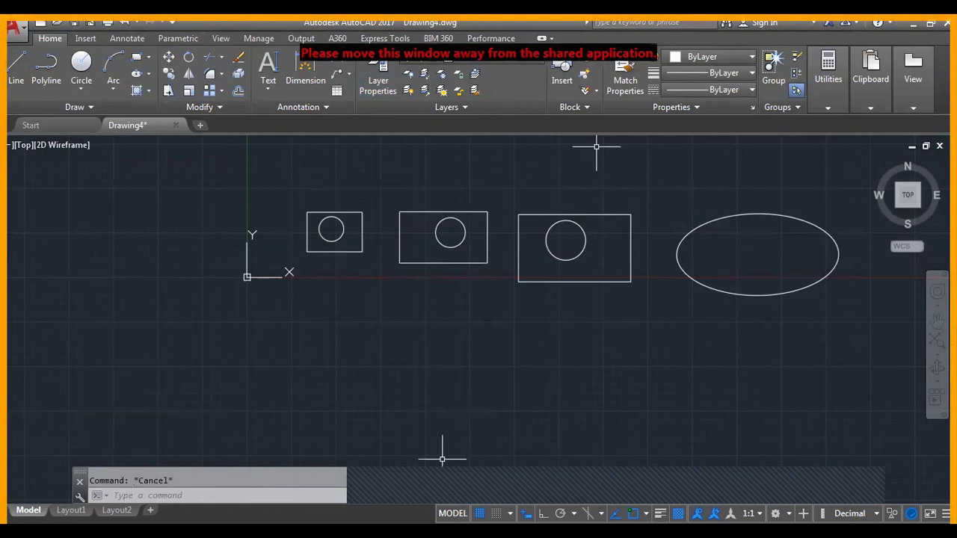
Draw one short sample line on the Green layer and one on the Red layer below the ellipse.
left_click(492, 60)
left_click(480, 84)
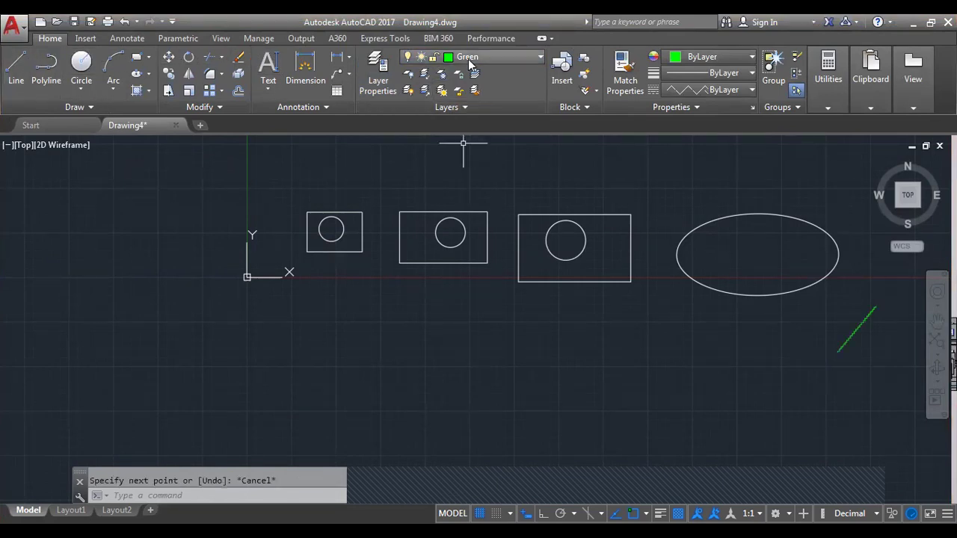
left_click(478, 56)
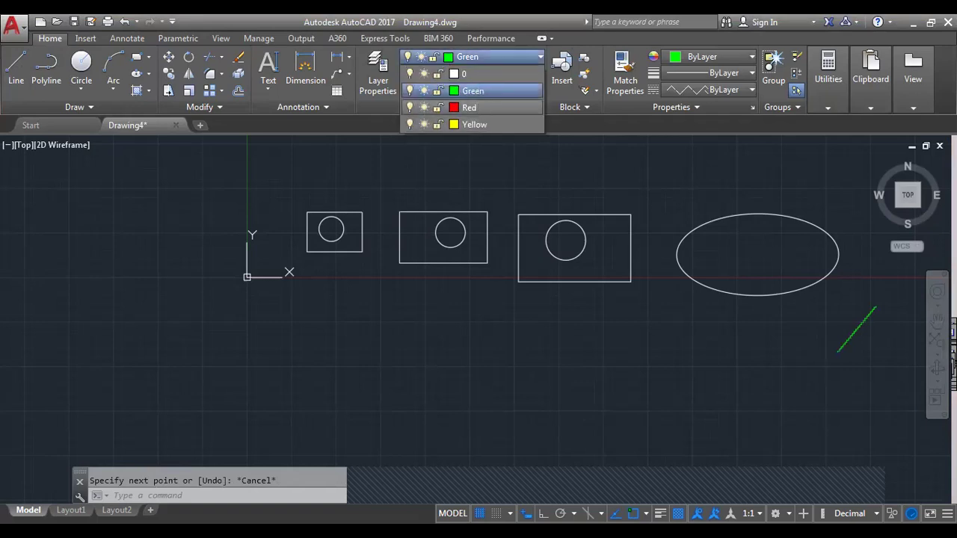
left_click(471, 107)
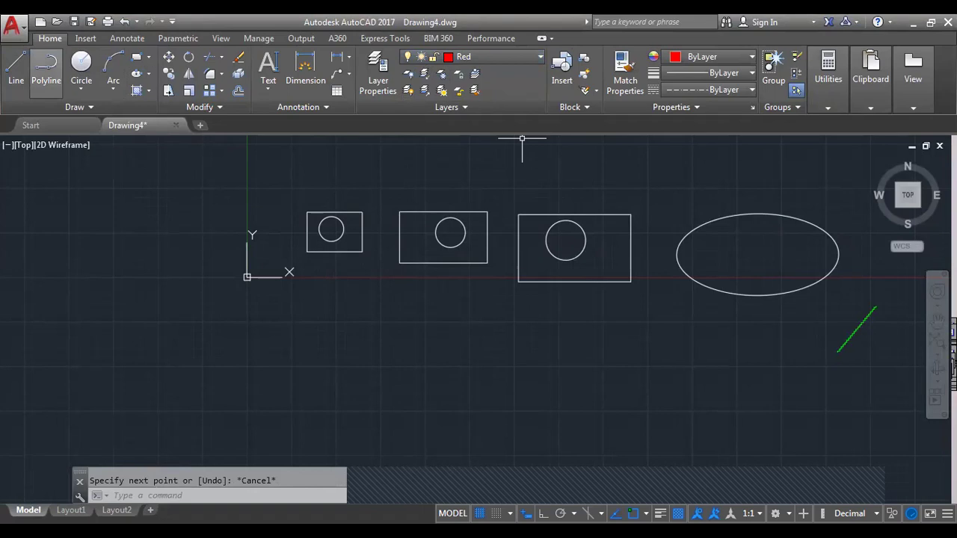
Make the Yellow layer current and draw a short sloped sample line below the red line.
left_click(486, 57)
left_click(469, 124)
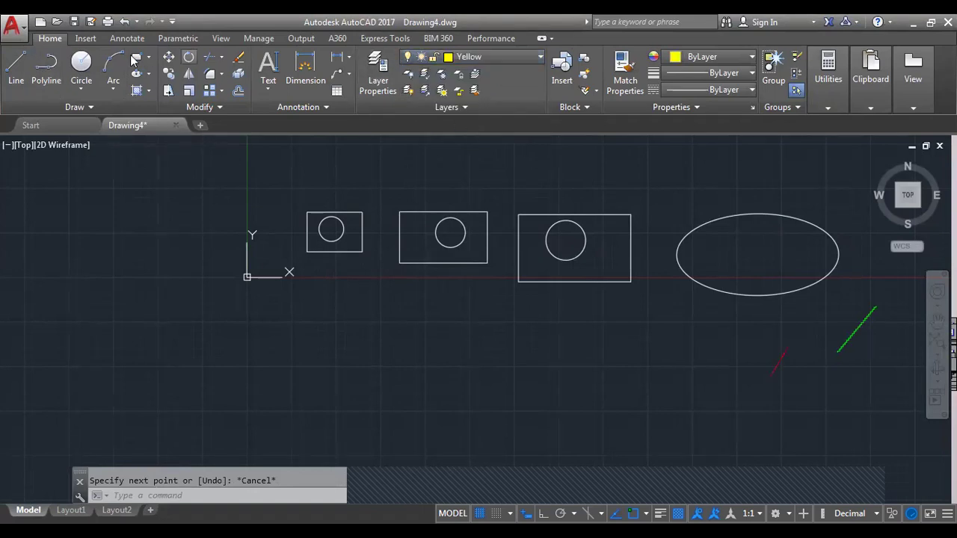
left_click(16, 67)
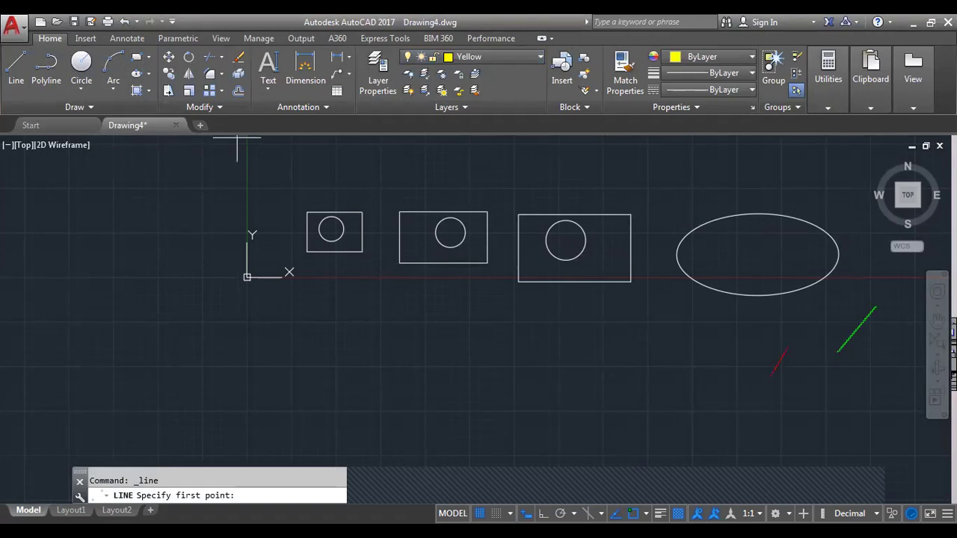
left_click(791, 409)
left_click(855, 386)
key("Escape")
scroll(752, 367, "down", 4)
scroll(790, 370, "up", 4)
middle_click_drag(647, 321, 615, 284)
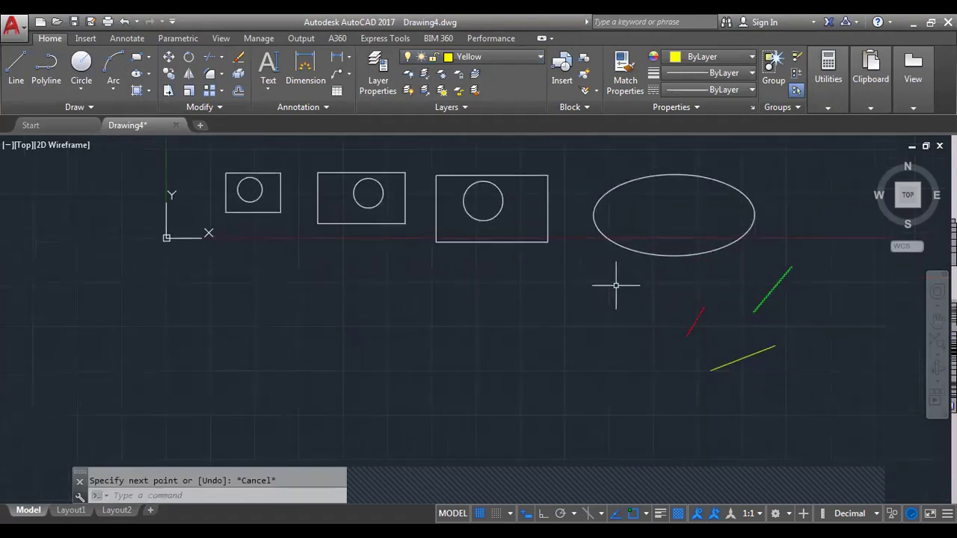
Make layer 0 current and match the green line's properties onto the largest rectangle and its circle.
left_click(478, 60)
left_click(479, 73)
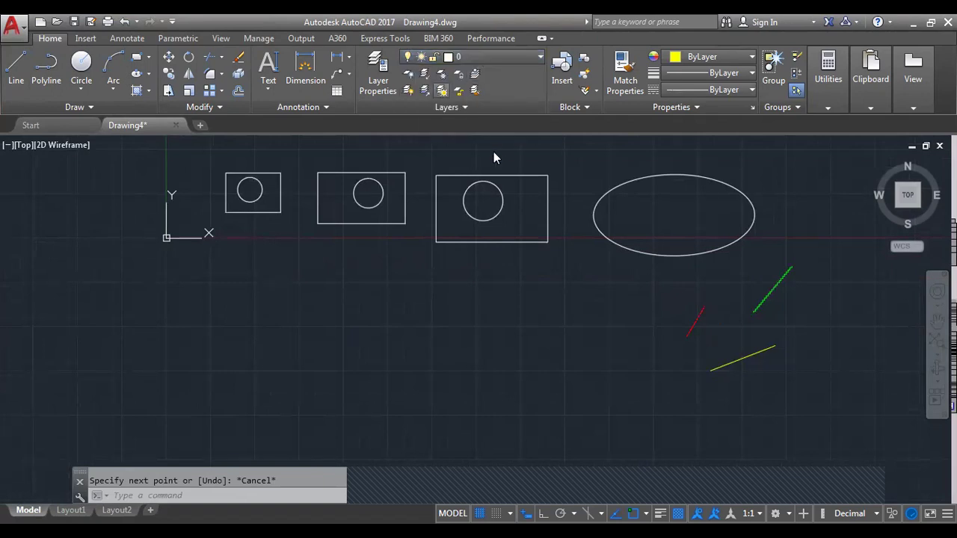
left_click(625, 69)
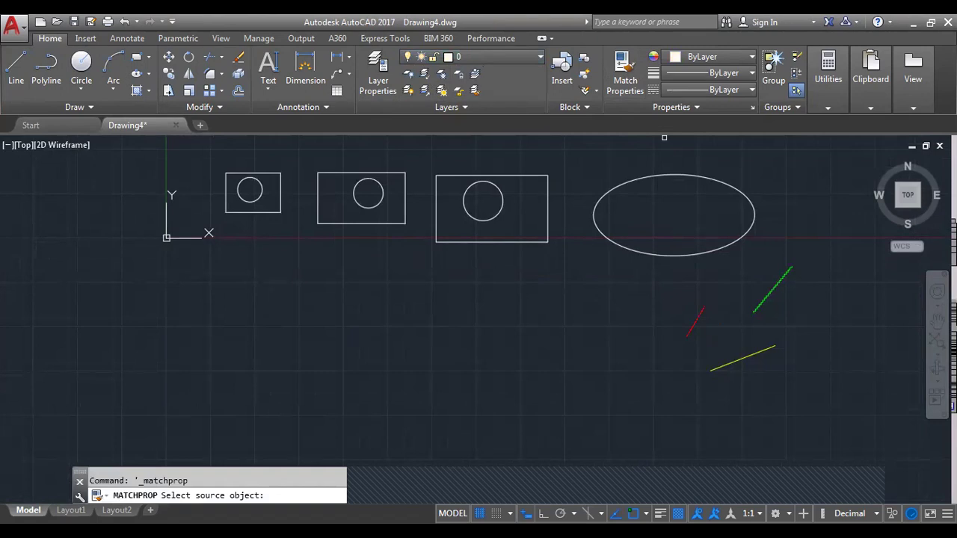
left_click(547, 204)
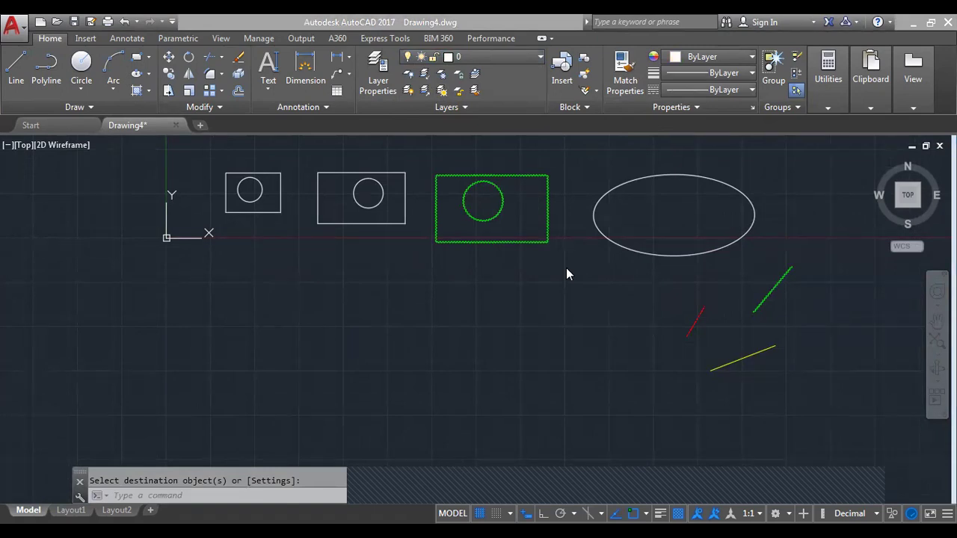
Turn the Green layer off and back on.
left_click(511, 58)
left_click(410, 90)
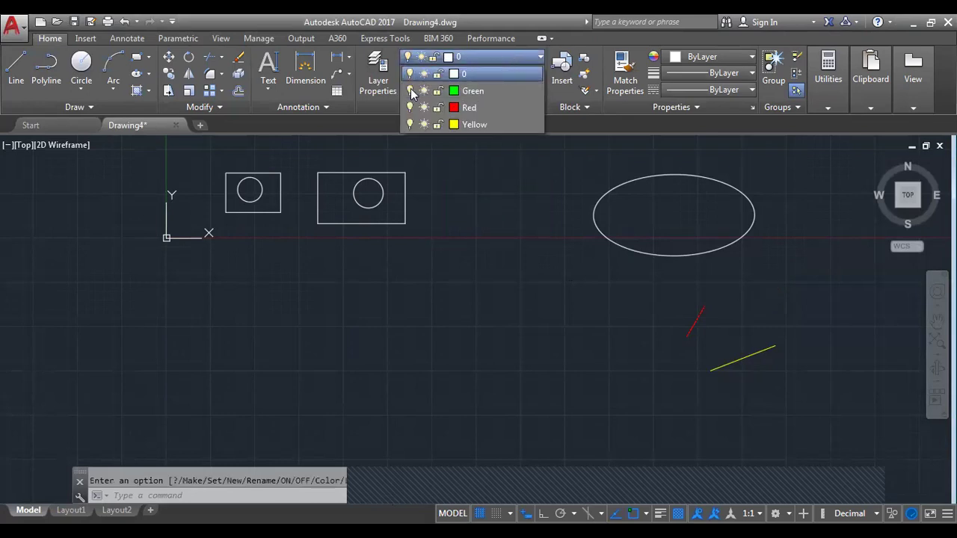
left_click(411, 91)
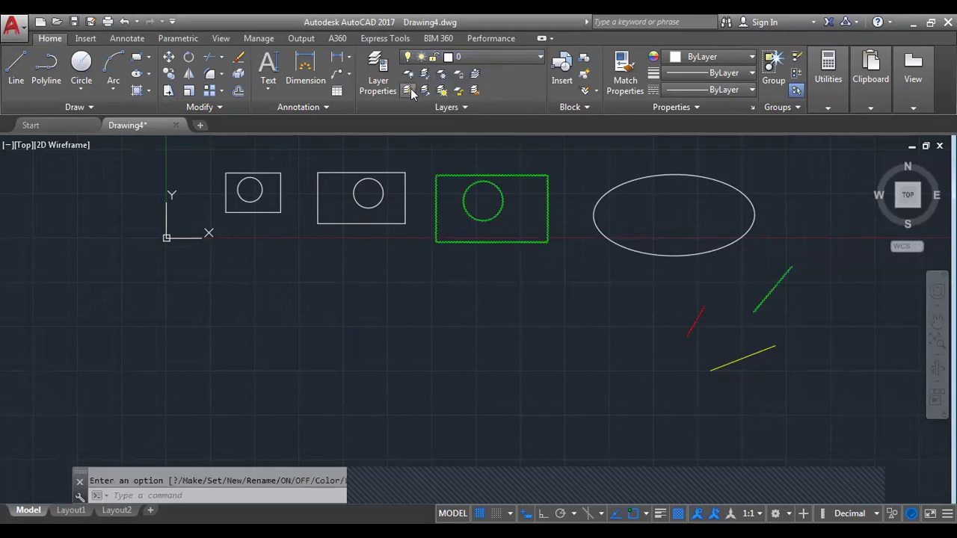
left_click(471, 56)
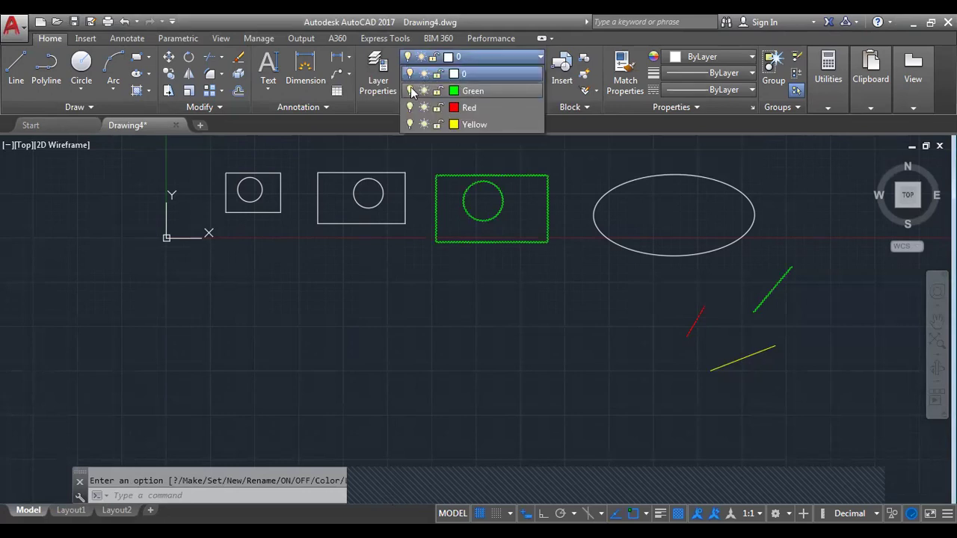
left_click(588, 326)
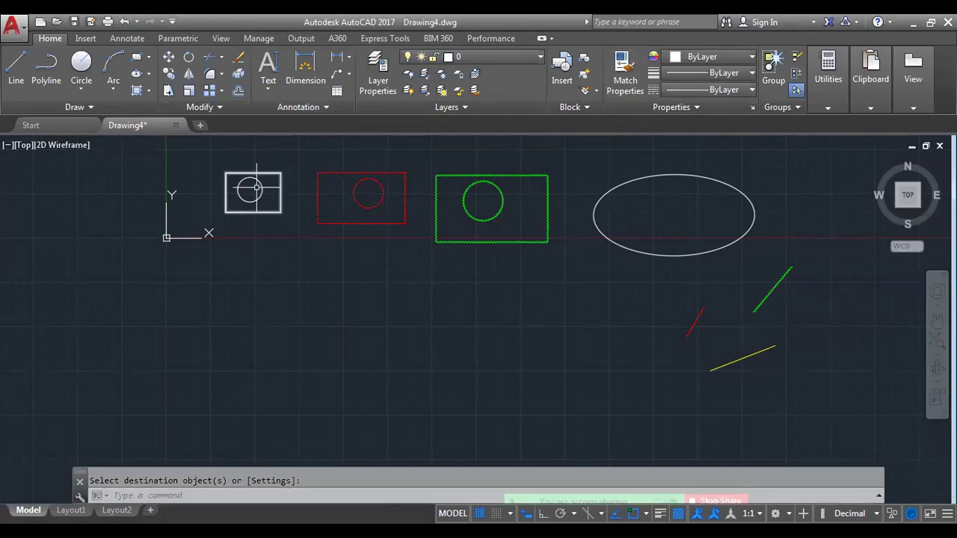
Match the yellow line's properties onto the smallest rectangle and its circle.
left_click(627, 75)
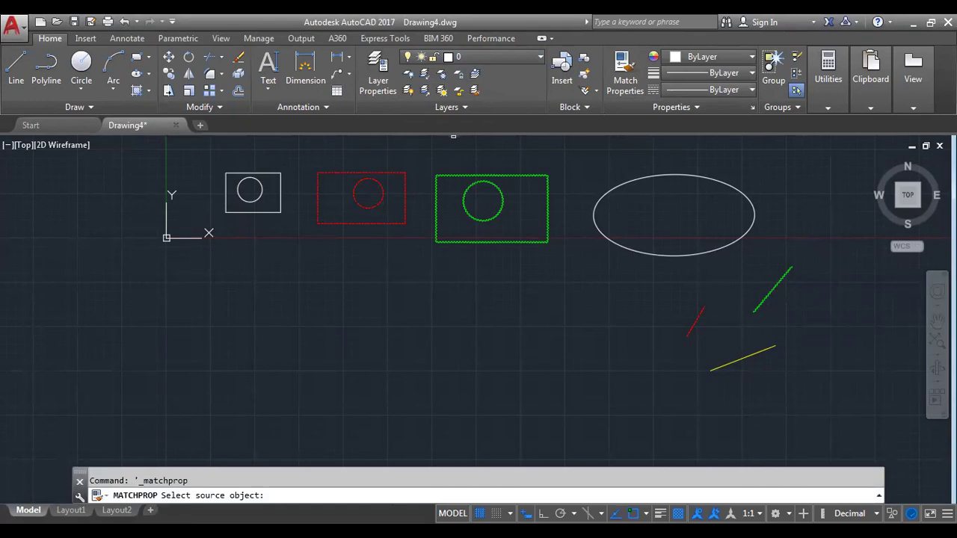
left_click(742, 357)
left_click(280, 192)
key("Escape")
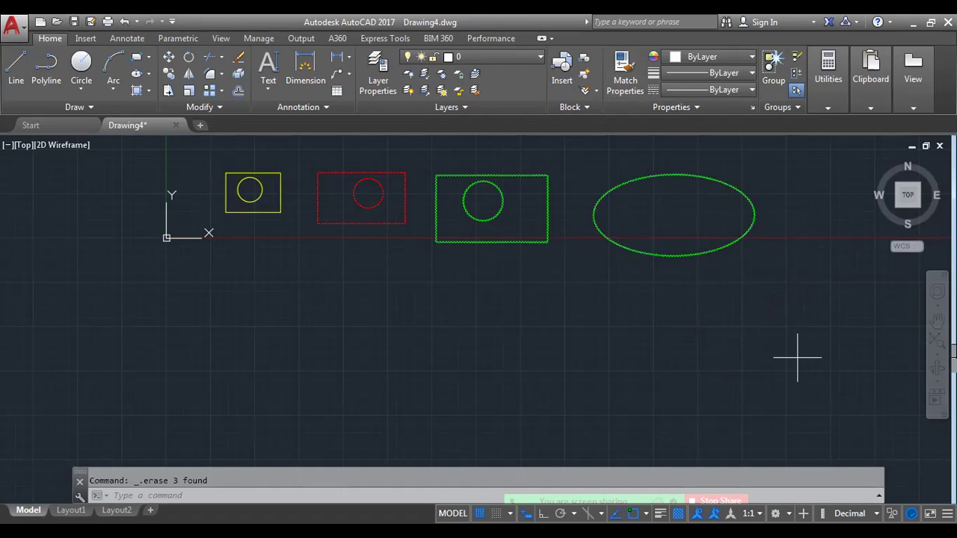
Turn layer 0 and the Green, Red and Yellow layers off and back on.
left_click(511, 54)
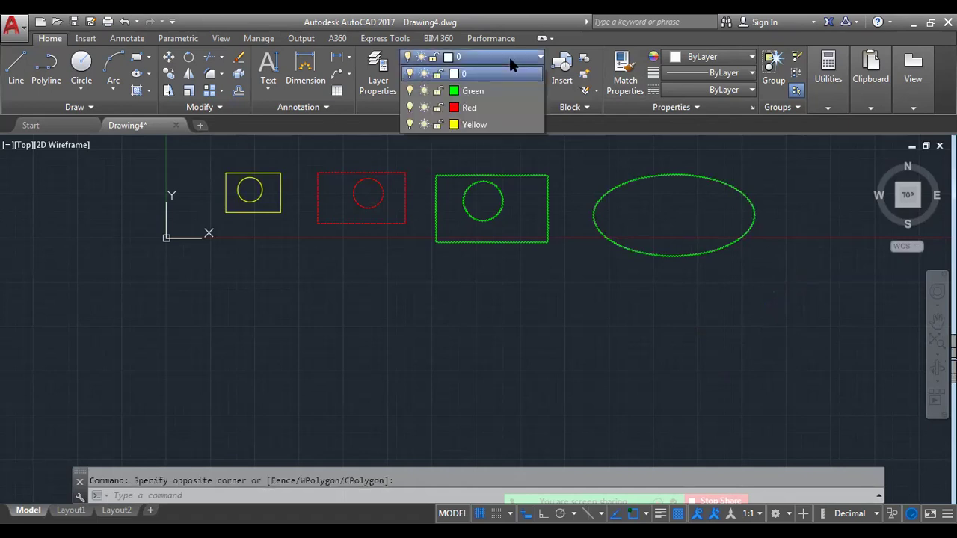
left_click(408, 73)
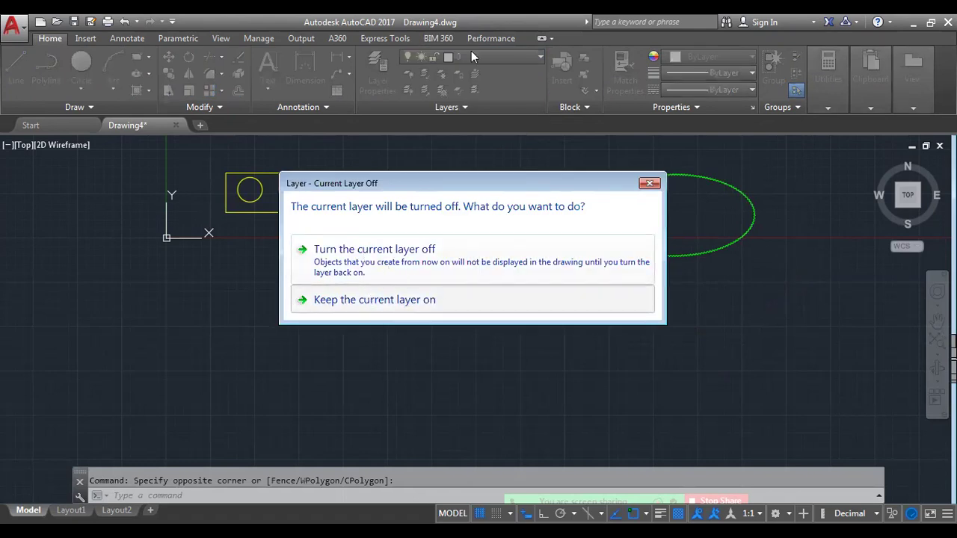
left_click(407, 275)
left_click(408, 90)
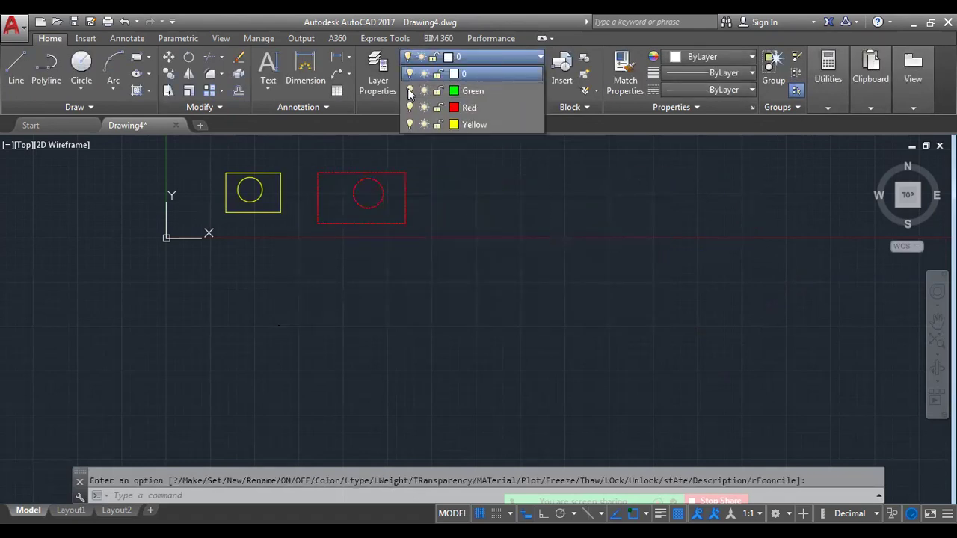
left_click(408, 90)
left_click(408, 91)
left_click(408, 91)
left_click(410, 108)
left_click(409, 107)
left_click(409, 124)
left_click(409, 124)
left_click(480, 56)
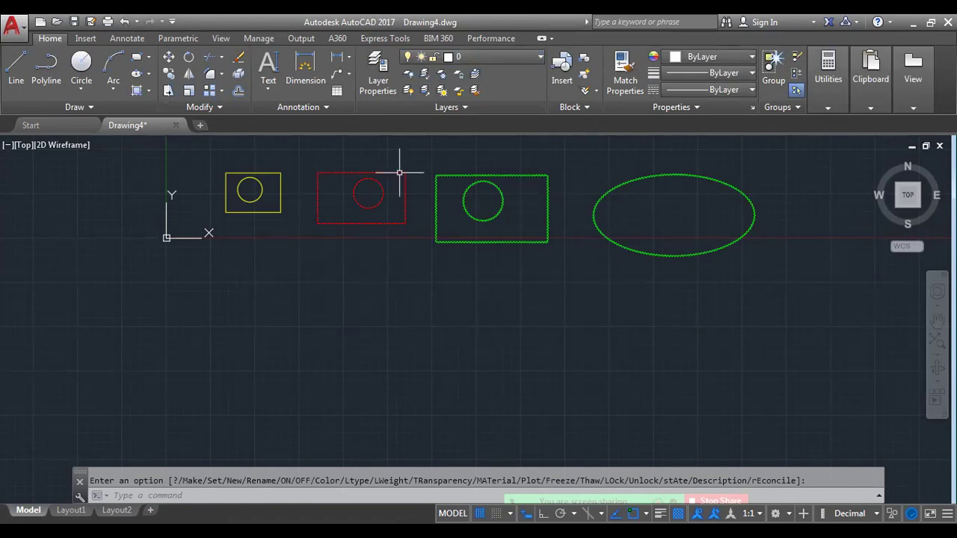
Review the layer list in the layer properties palette, repositioning it over the drawing before closing it.
left_click(371, 76)
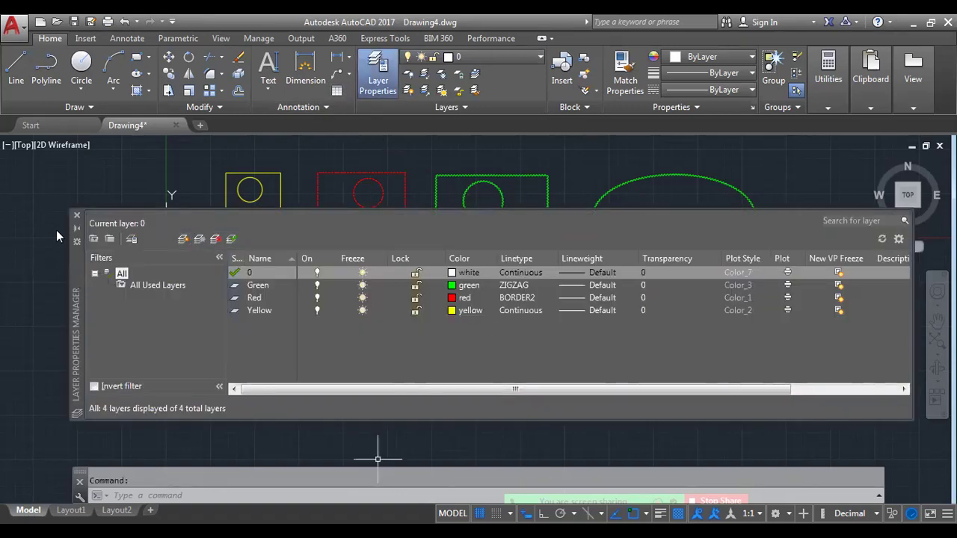
left_click_drag(76, 275, 57, 230)
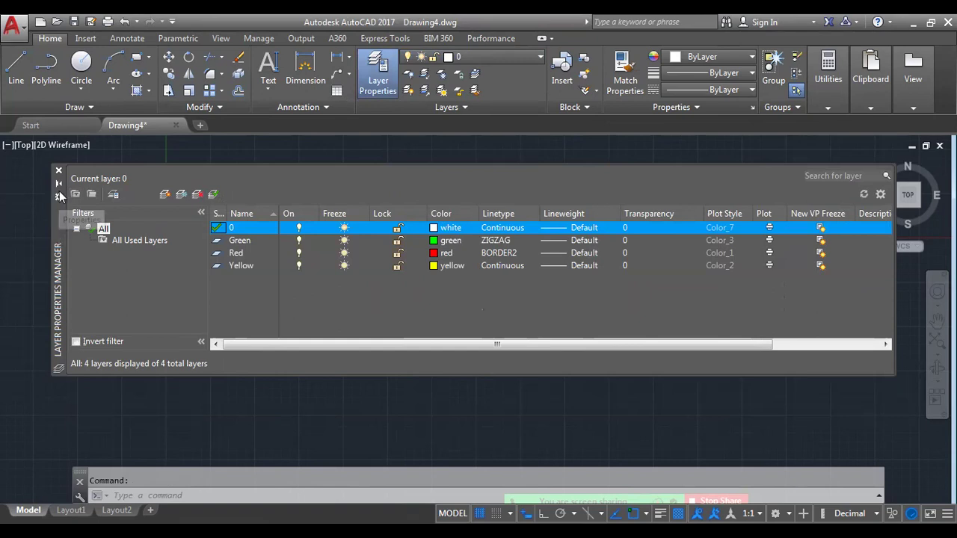
left_click_drag(61, 171, 59, 185)
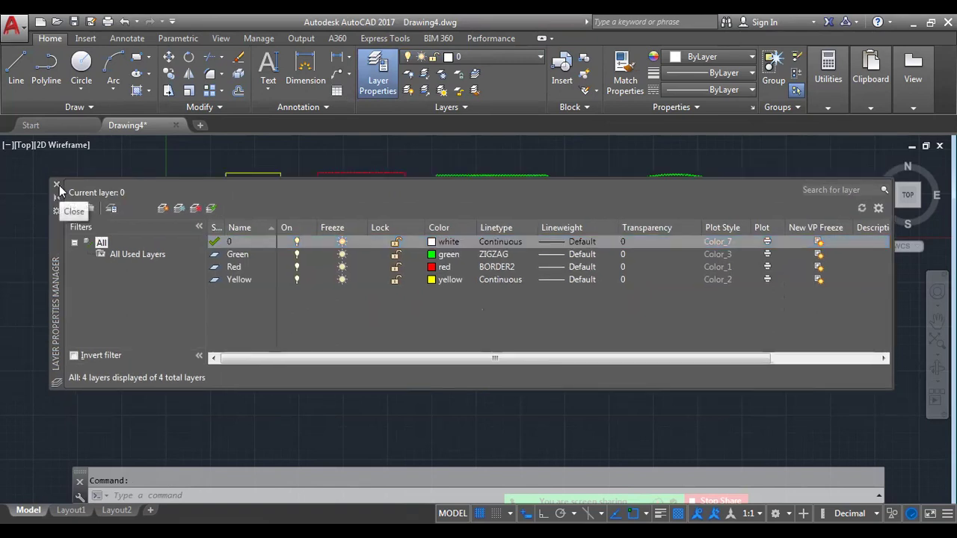
left_click(56, 184)
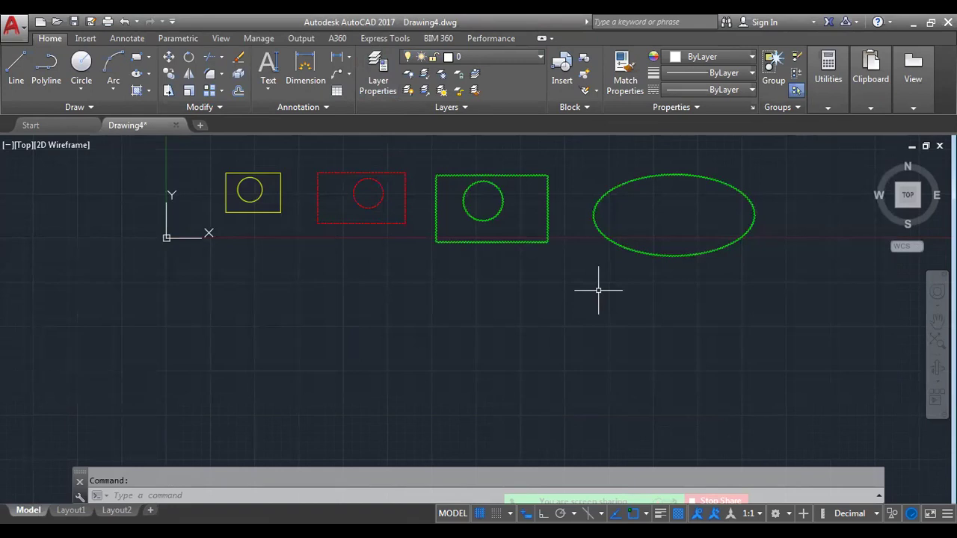
Select all the rectangles, circles and the ellipse and reassign them to layer 0.
left_click(777, 311)
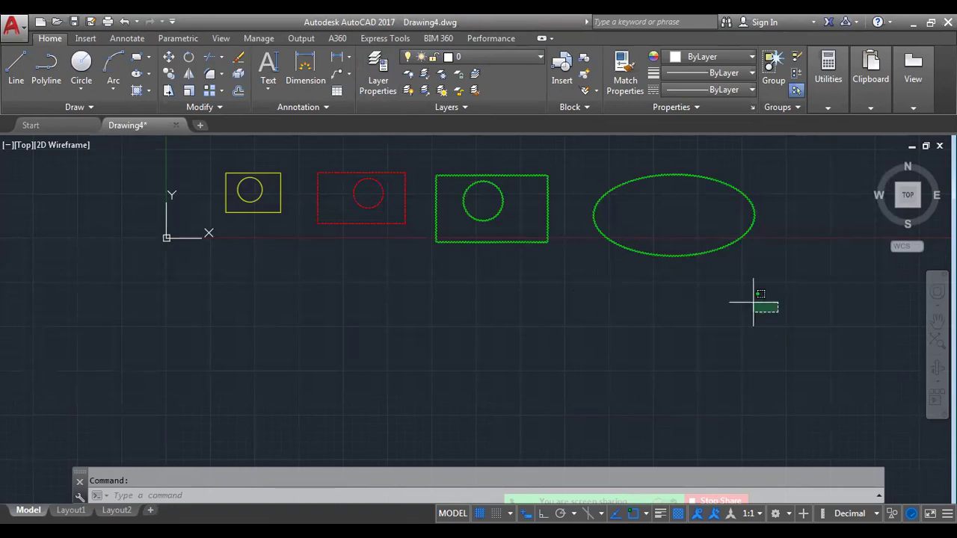
left_click(497, 139)
left_click(513, 57)
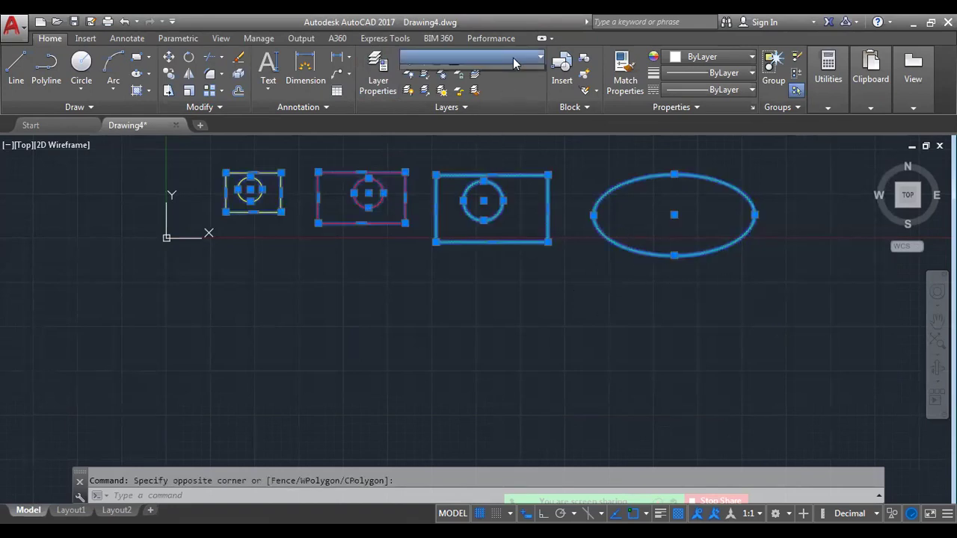
left_click(492, 86)
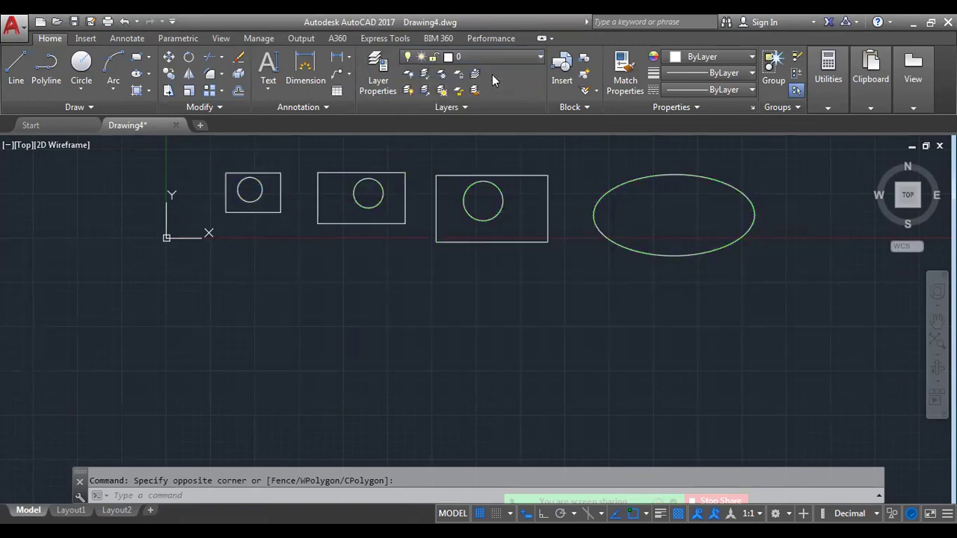
Turn the current layer 0 off, confirming the choice, and turn it back on.
left_click(499, 60)
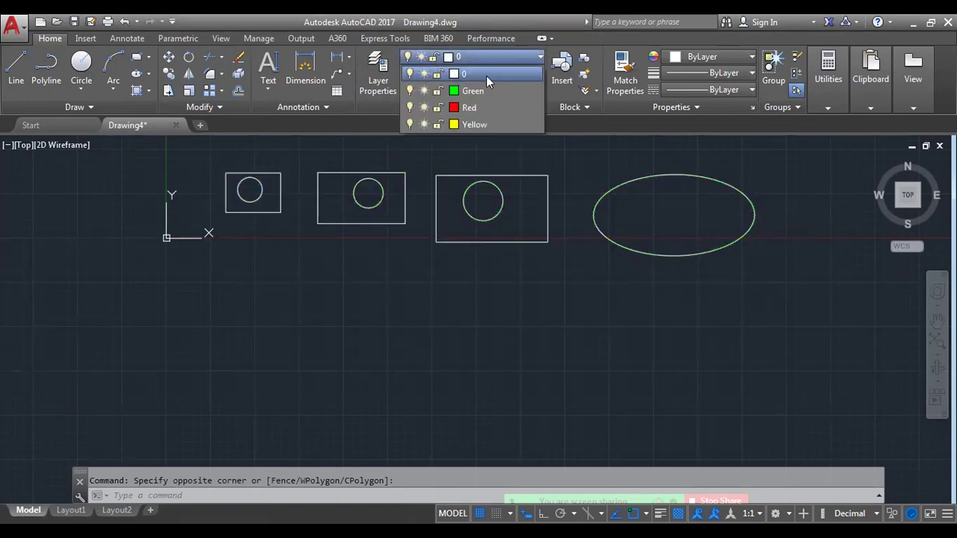
left_click(483, 76)
left_click(493, 57)
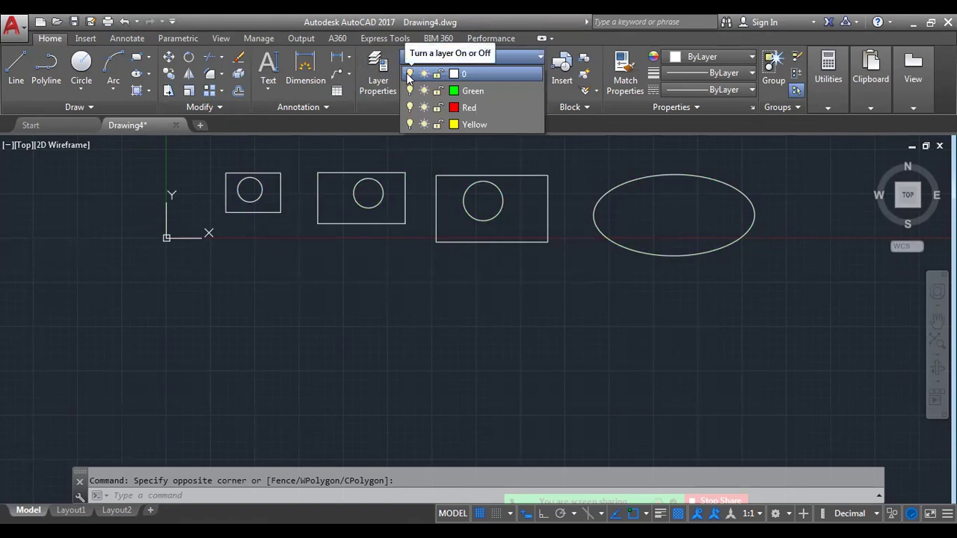
left_click(409, 74)
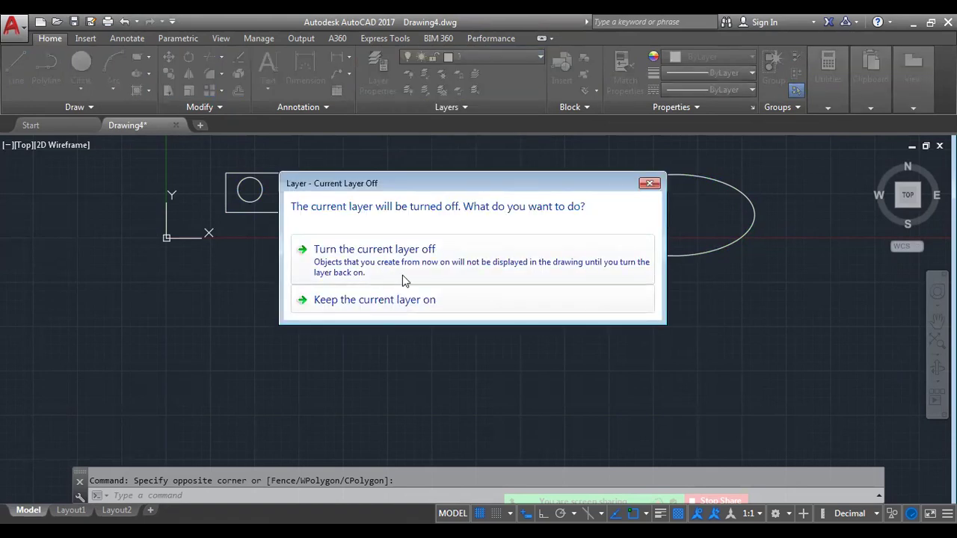
left_click(404, 272)
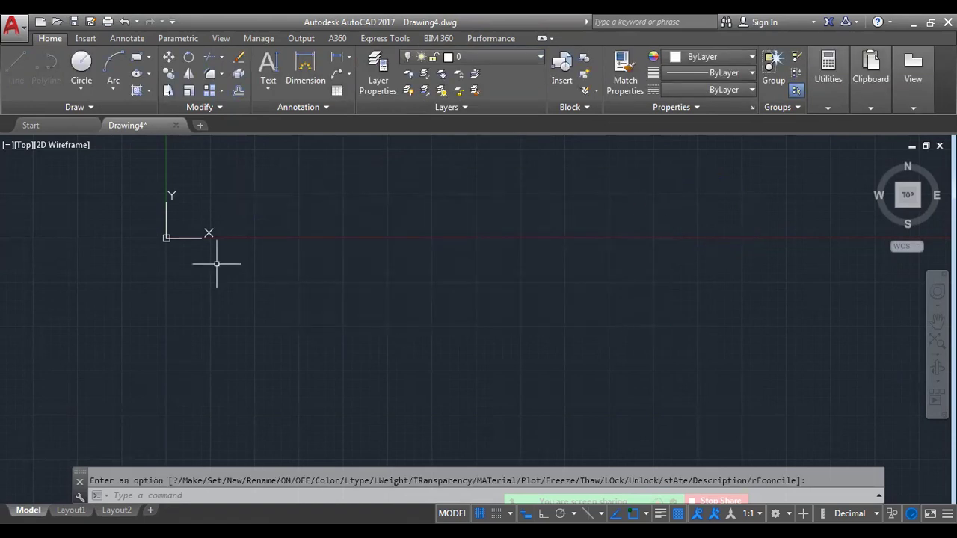
left_click(495, 62)
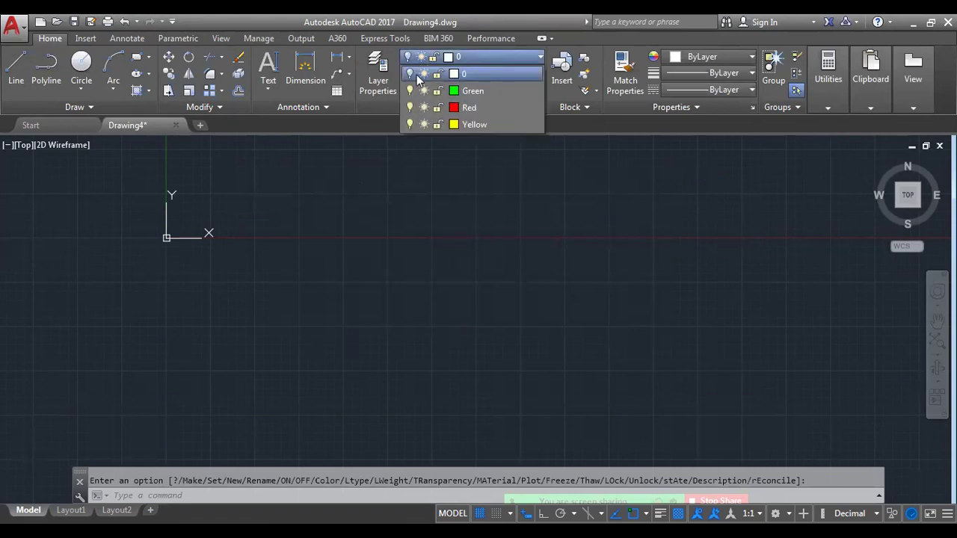
left_click(410, 72)
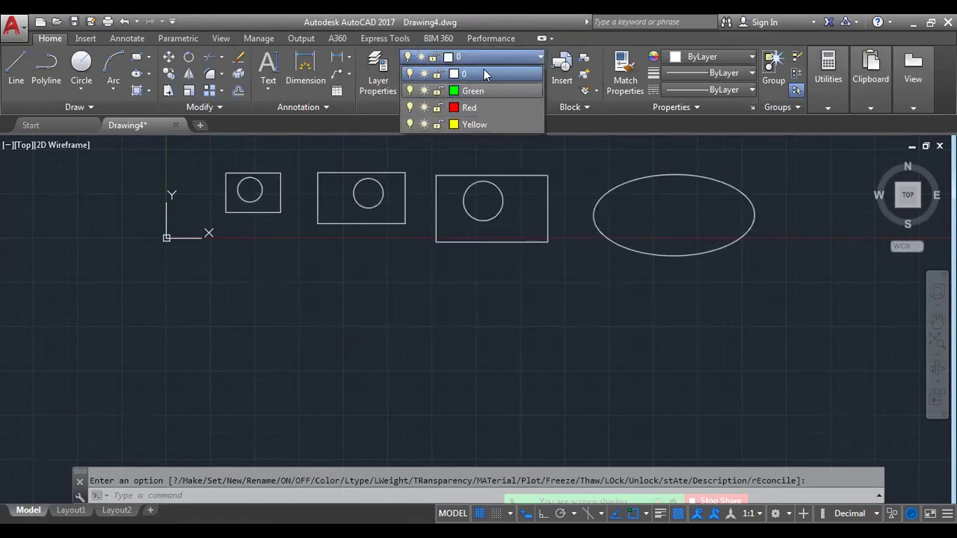
Inspect the Yellow layer in the layer properties palette, close the palette and erase the stray object from the drawing.
left_click(376, 73)
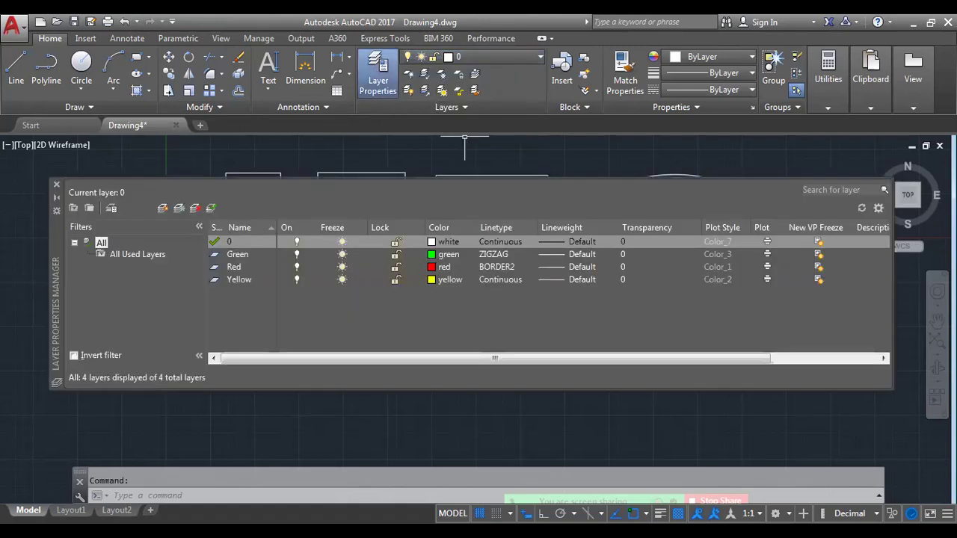
double_click(247, 279)
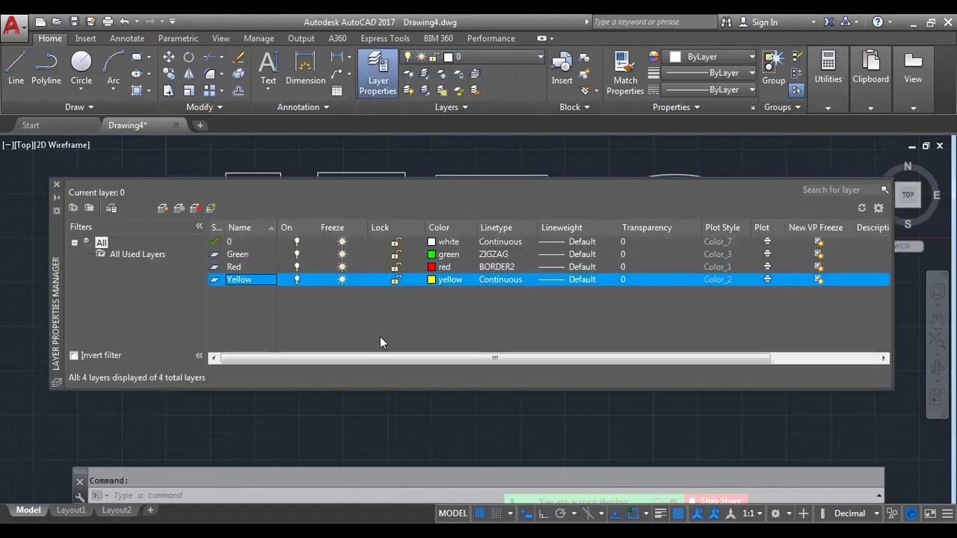
left_click(56, 183)
scroll(497, 306, "up", 3)
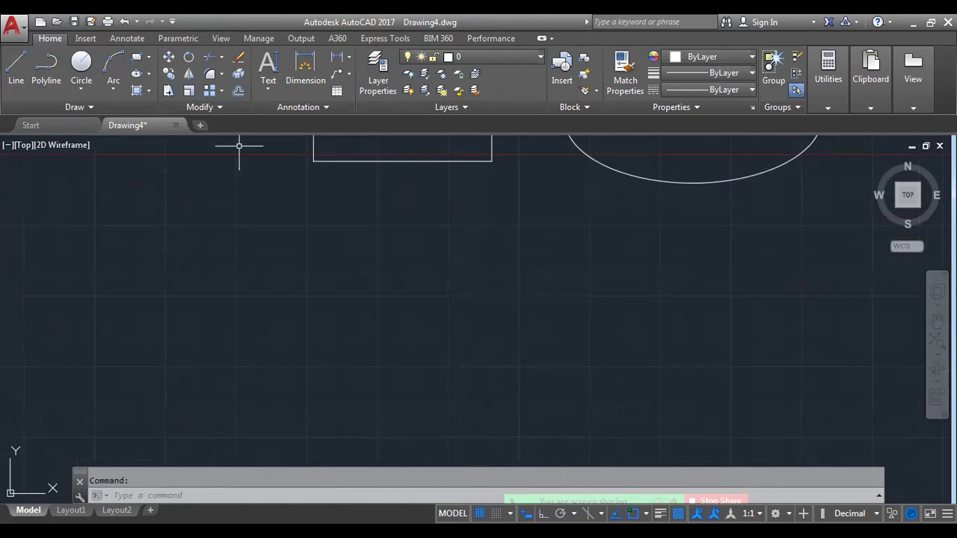
key("Delete")
Draw one diagonal line on each of the Green, Red and Yellow layers, side by side below the rectangles and ellipse.
left_click(472, 57)
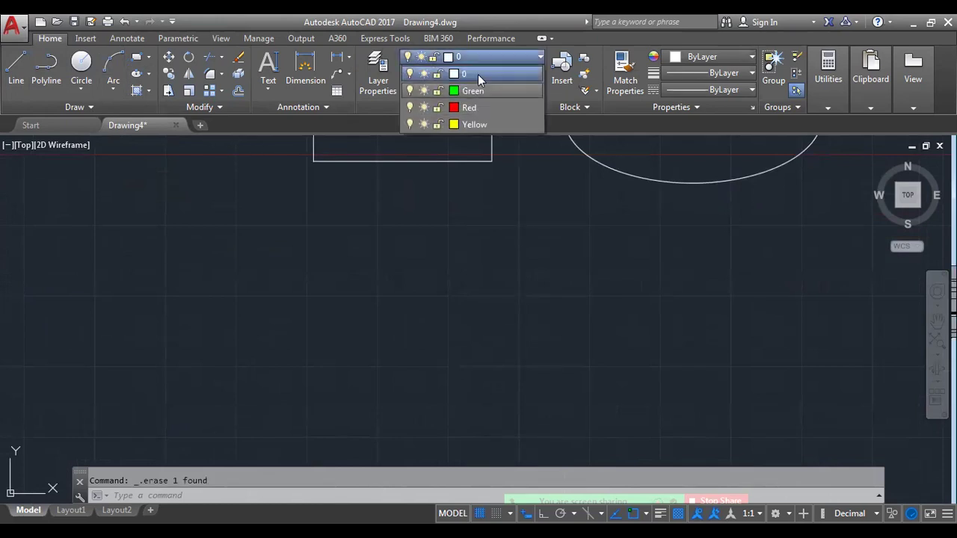
left_click(479, 94)
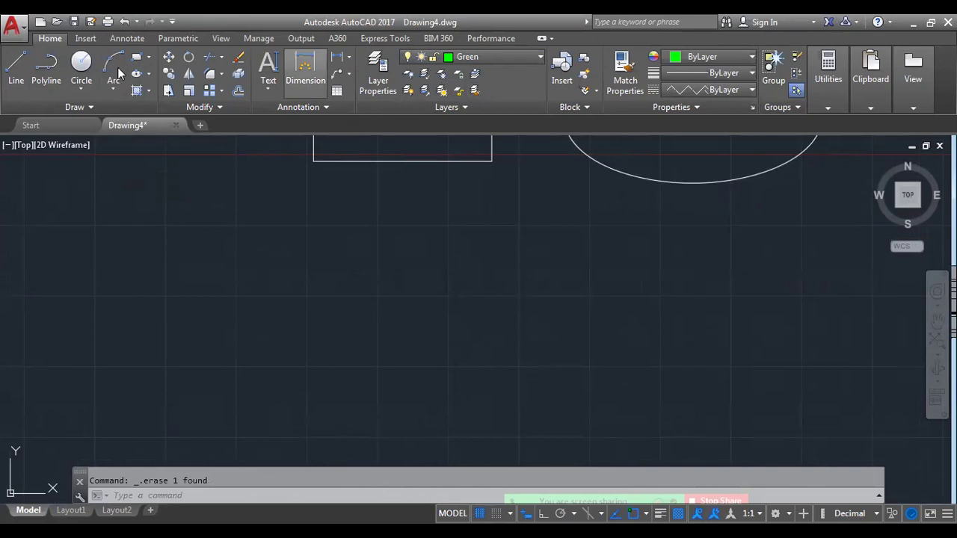
left_click(15, 66)
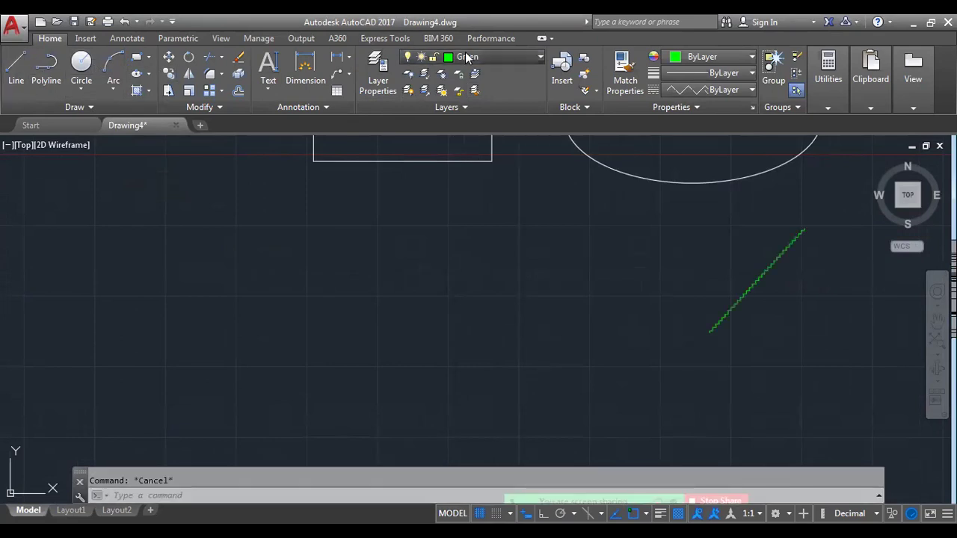
left_click(467, 57)
left_click(474, 108)
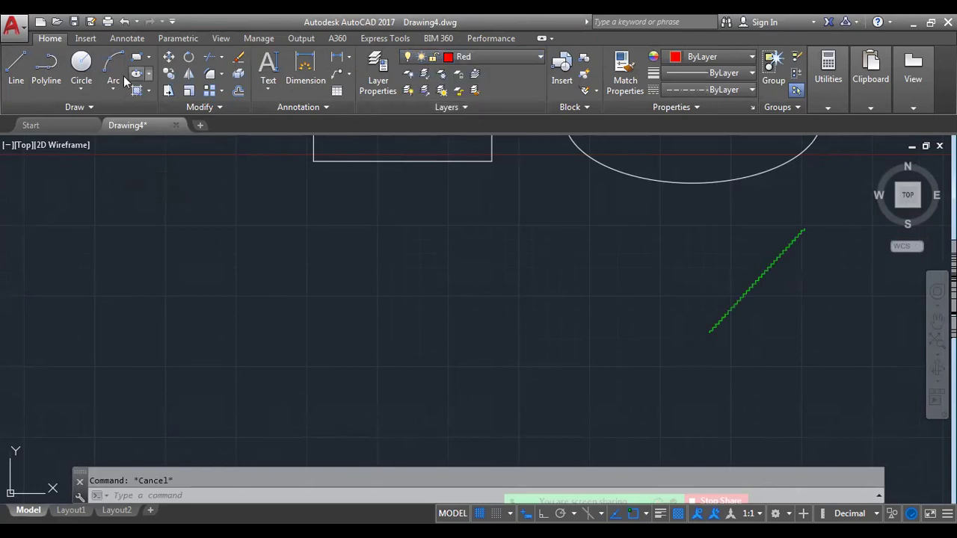
left_click(16, 66)
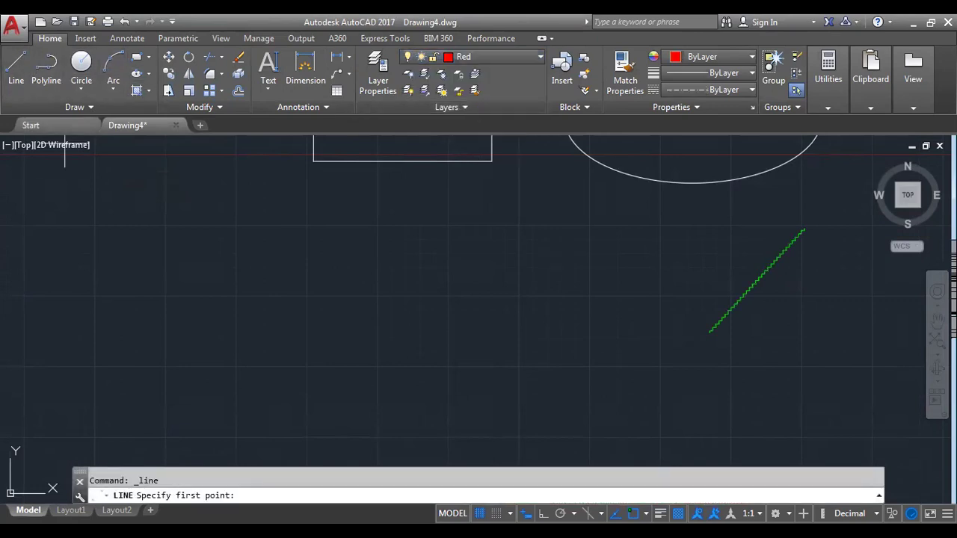
left_click(447, 62)
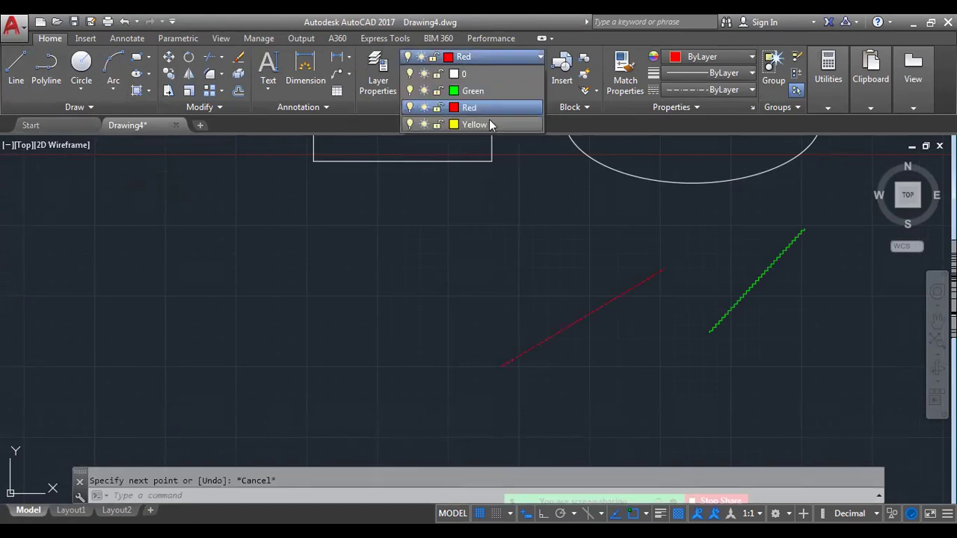
left_click(490, 122)
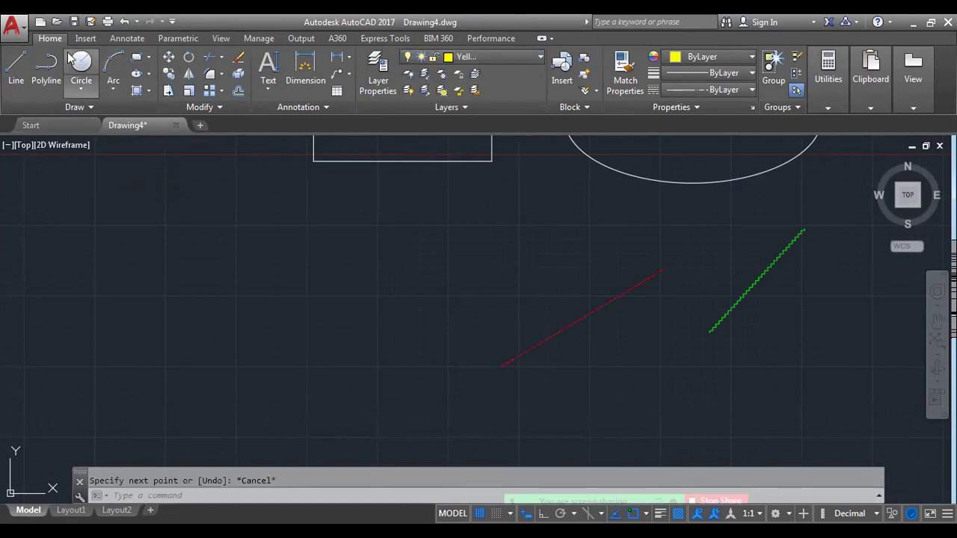
left_click(16, 66)
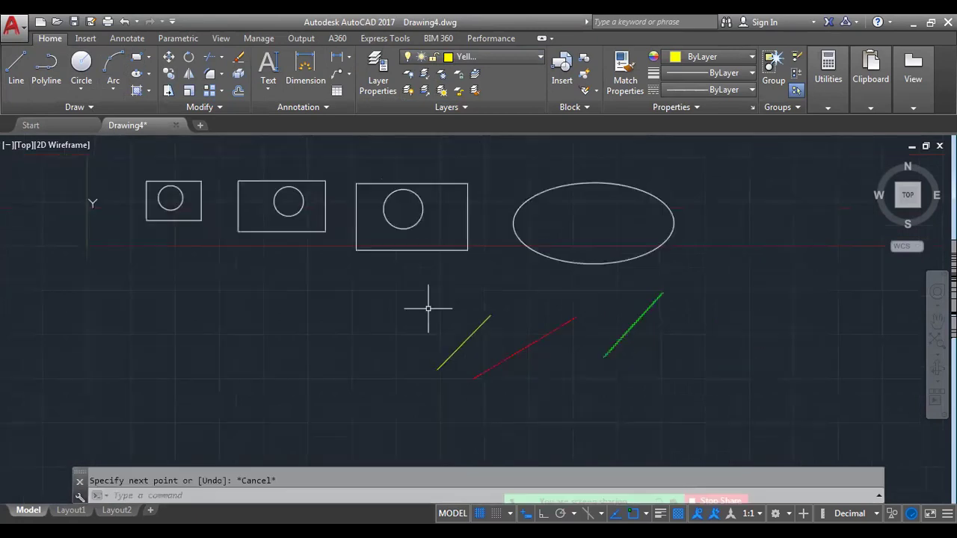
scroll(453, 316, "down", 2)
middle_click_drag(452, 316, 519, 299)
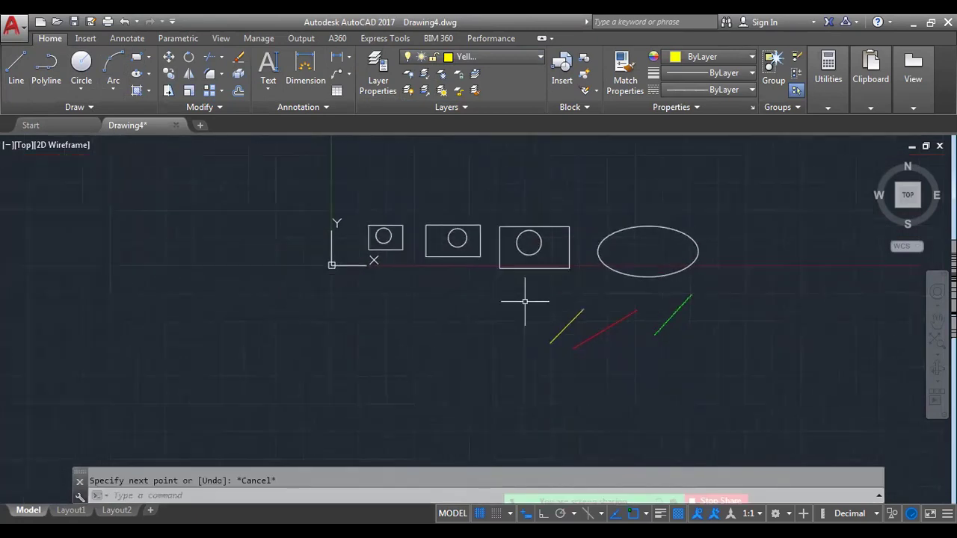
Make layer 0 current and match the yellow line's properties onto the smallest rectangle and its circle.
left_click(482, 57)
left_click(484, 74)
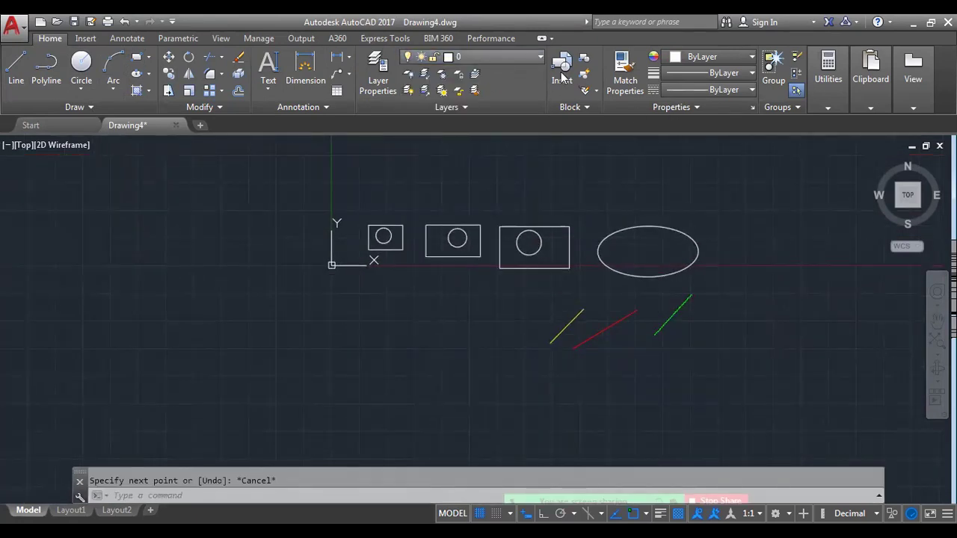
left_click(625, 81)
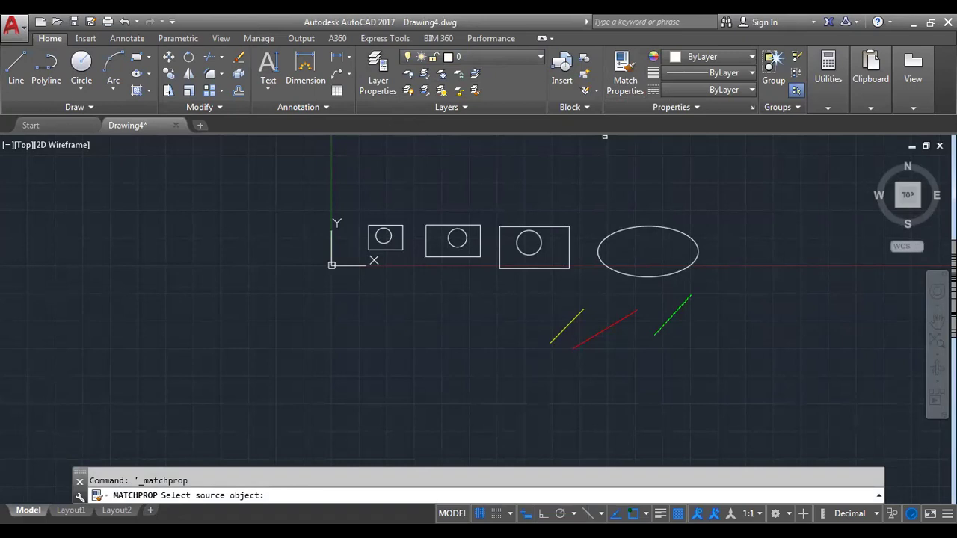
key("ctrl+z")
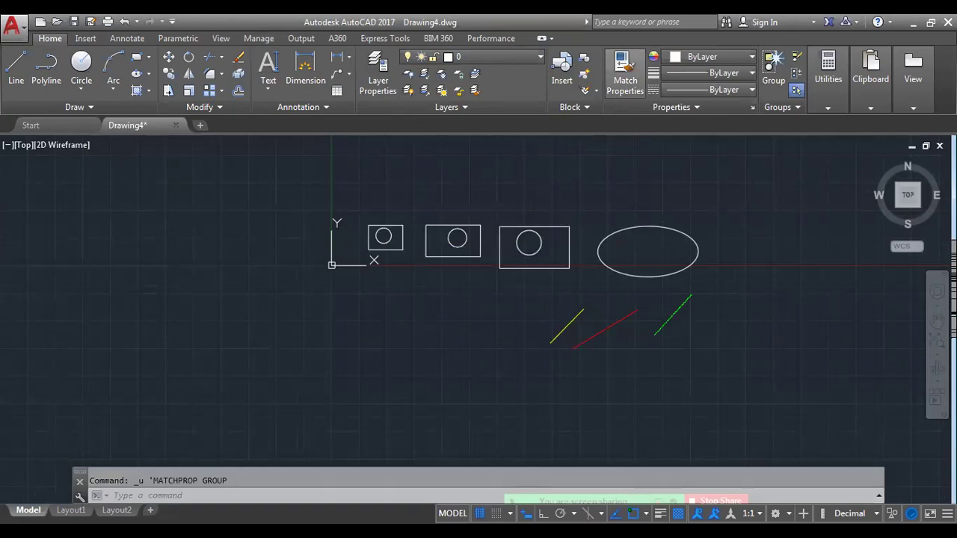
left_click(625, 71)
left_click(396, 249)
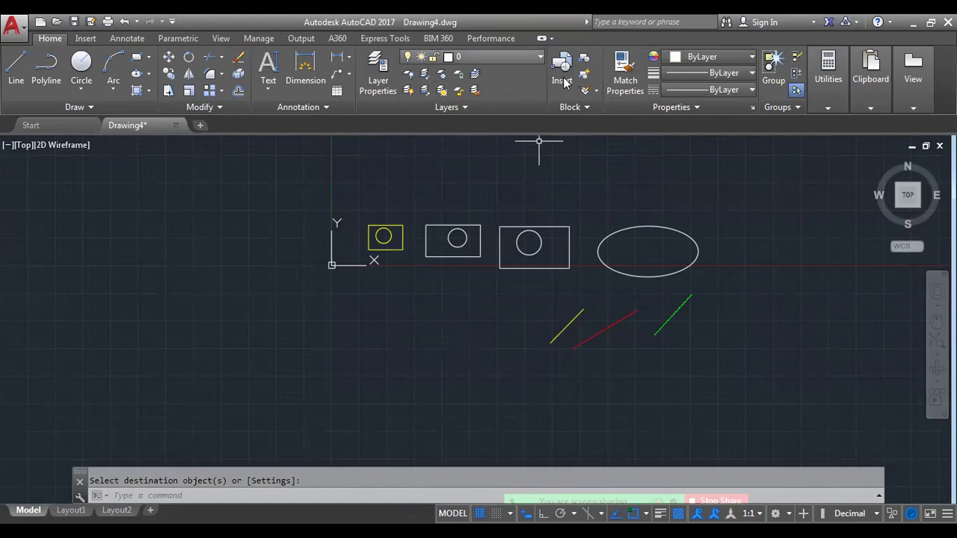
Match the red line's properties onto the largest rectangle and its circle.
left_click(630, 75)
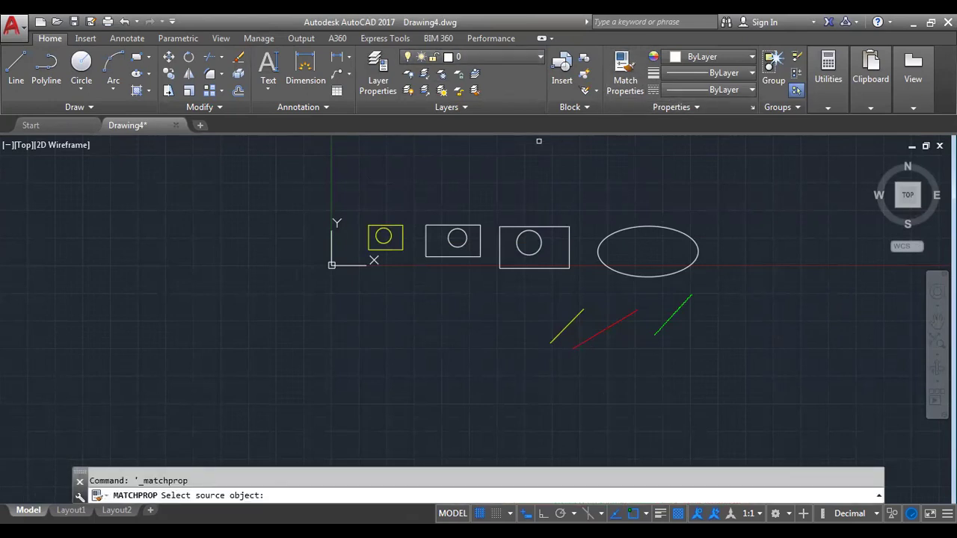
left_click(604, 329)
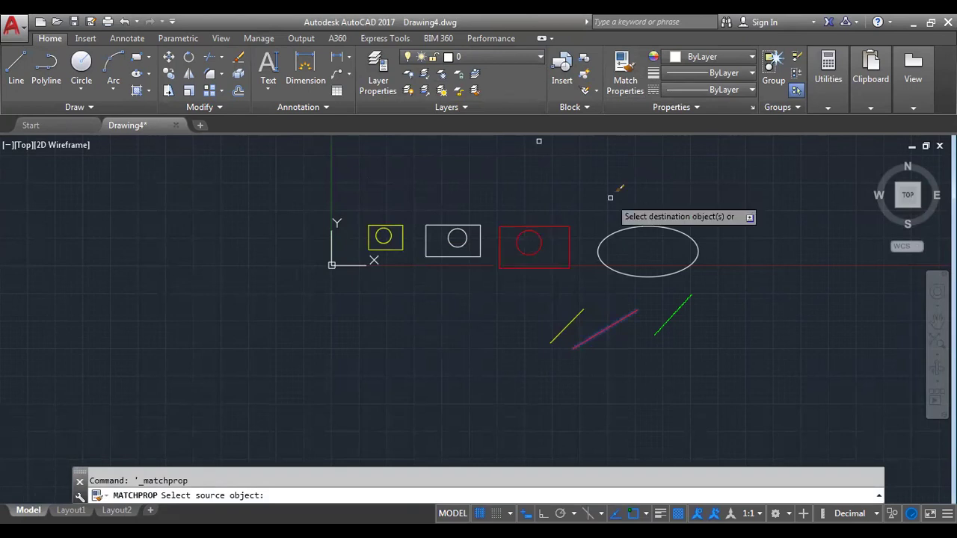
key("Escape")
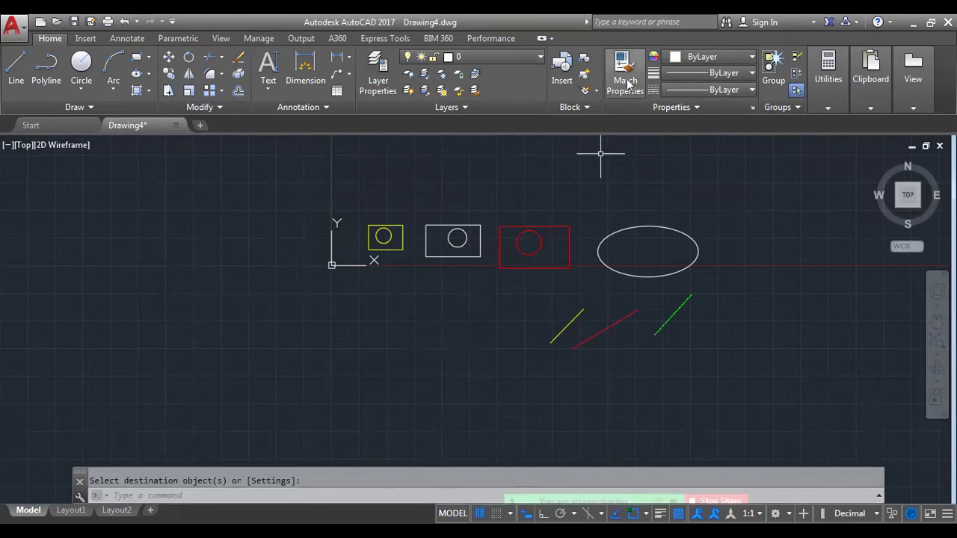
Match the green line's properties onto the ellipse, and erase the yellow, red and green sample lines.
left_click(627, 80)
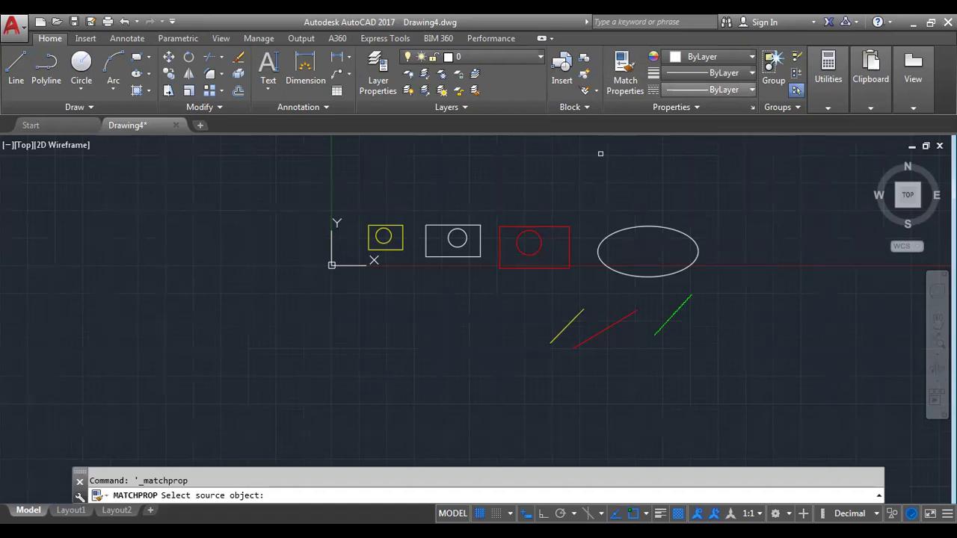
left_click(673, 315)
left_click(648, 277)
key("Return")
left_click(705, 329)
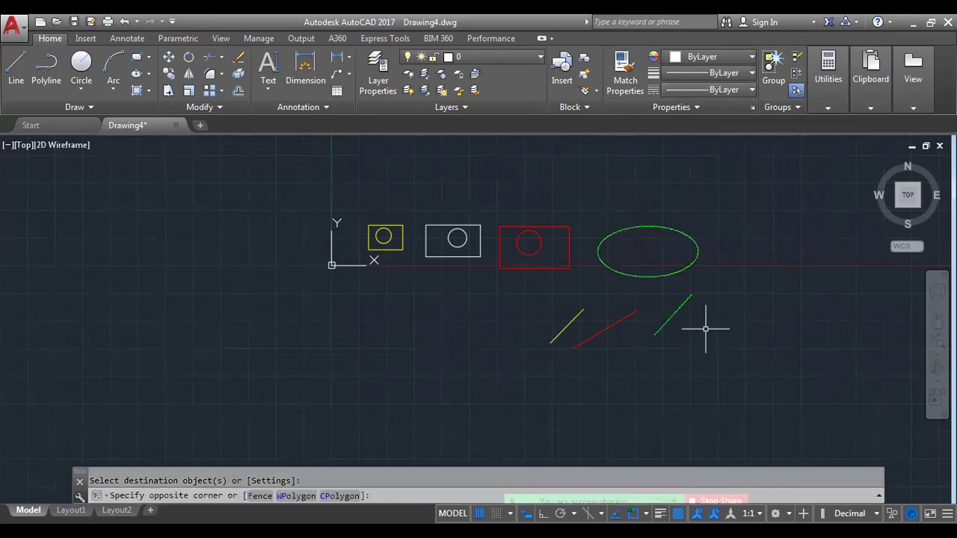
key("Delete")
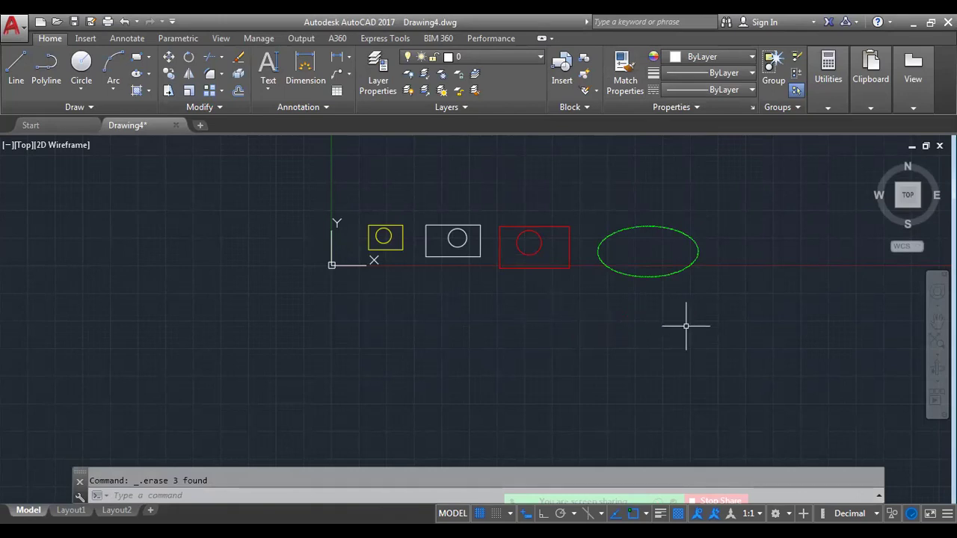
Move the red circle by its center grip slightly closer to the middle of the red rectangle.
scroll(531, 292, "up", 4)
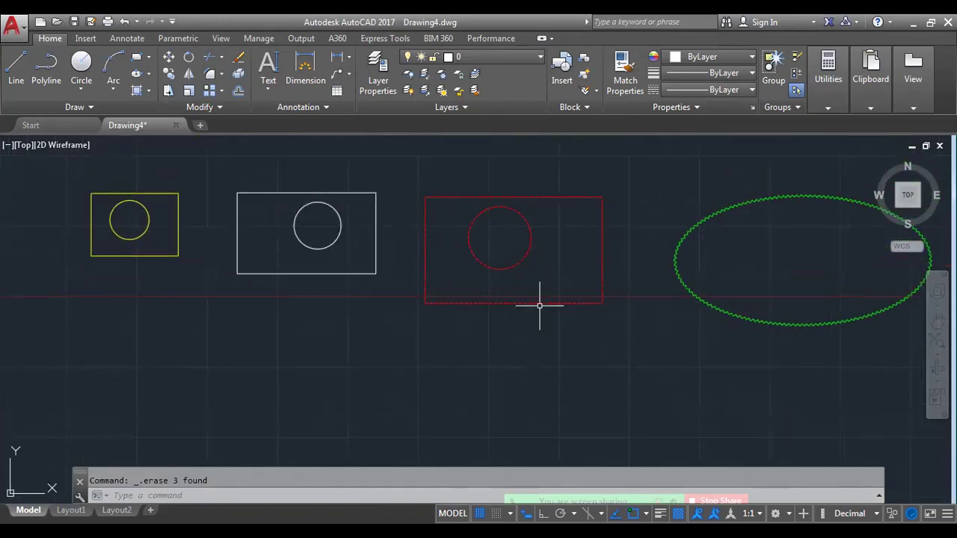
left_click(529, 240)
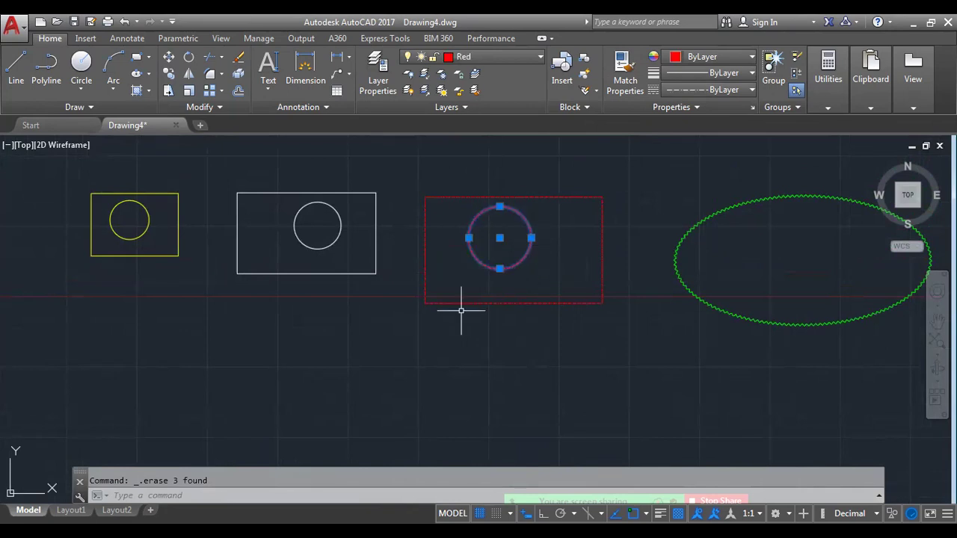
key("Escape")
left_click(525, 219)
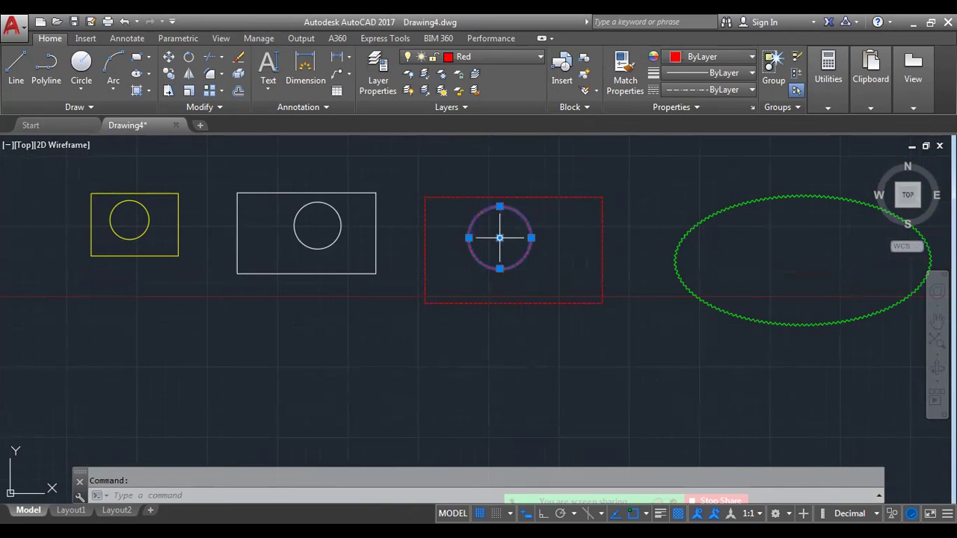
left_click_drag(500, 238, 516, 245)
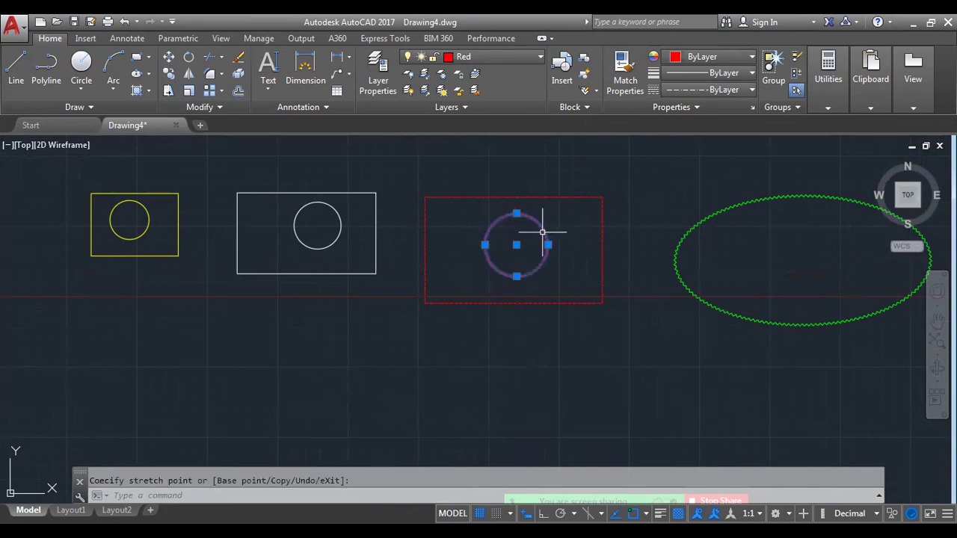
Raise the transparency of the red circle so that it looks strongly faded inside its rectangle.
left_click(680, 106)
left_click_drag(669, 141, 792, 140)
key("Escape")
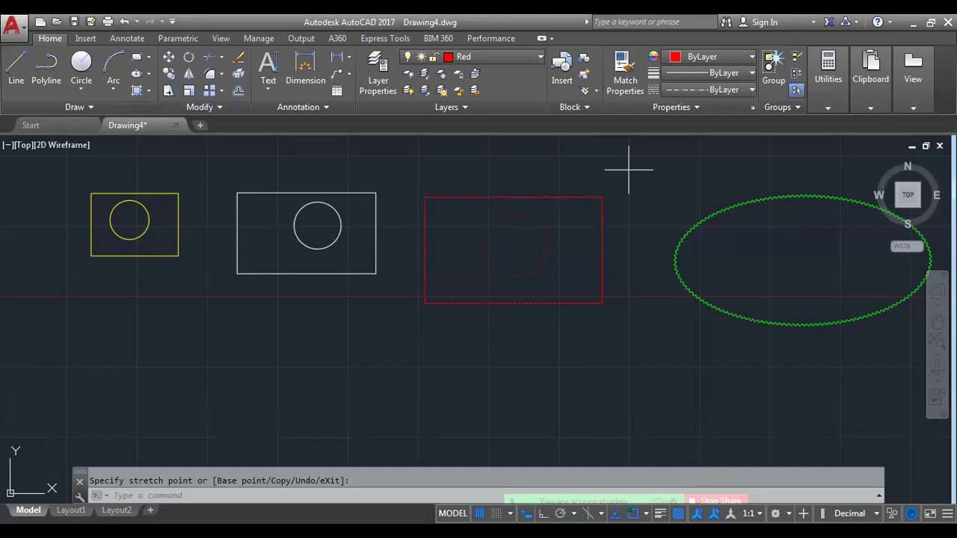
left_click(548, 247)
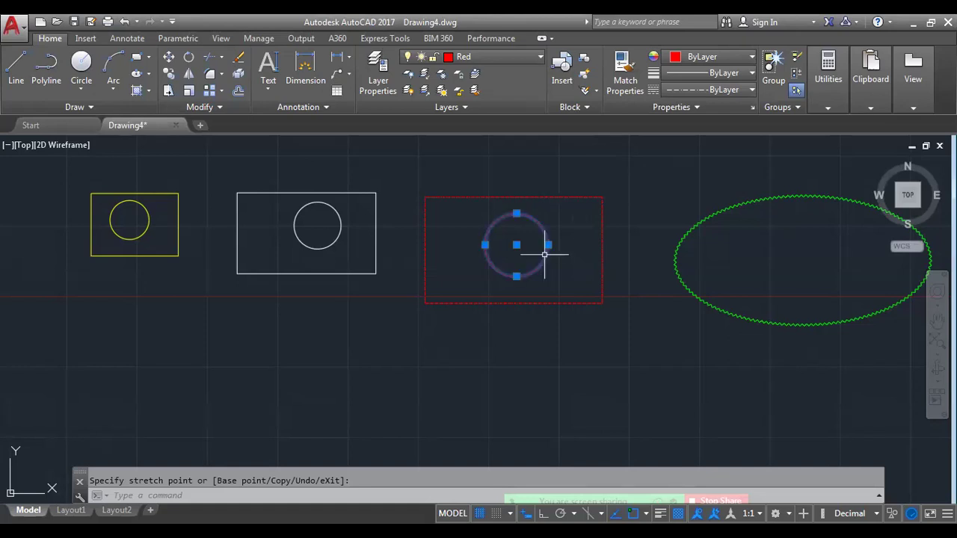
key("Escape")
scroll(528, 228, "up", 2)
middle_click_drag(528, 229, 657, 252)
scroll(642, 253, "down", 2)
scroll(619, 235, "down", 1)
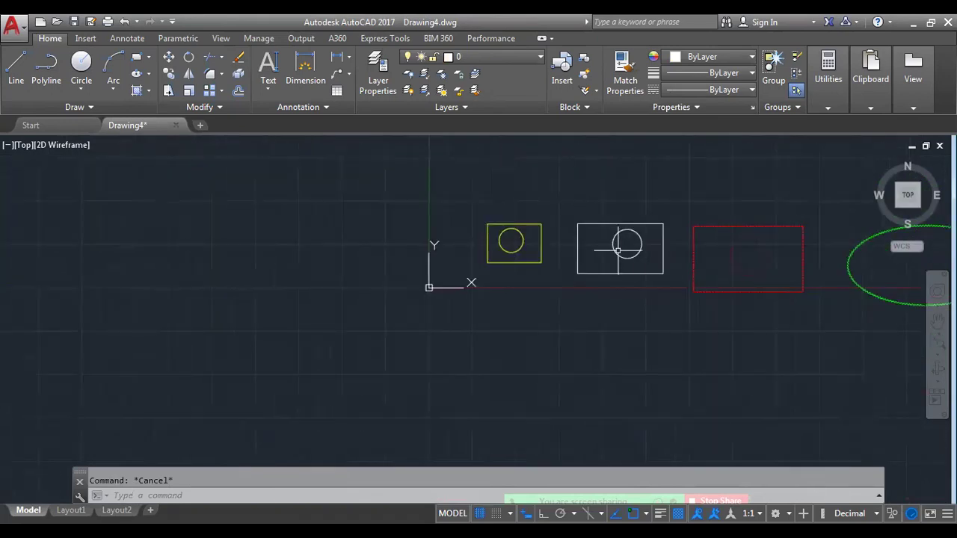
Set the transparency of the circle inside the white rectangle to 45.
left_click(616, 233)
scroll(614, 233, "up", 5)
middle_click_drag(613, 233, 521, 242)
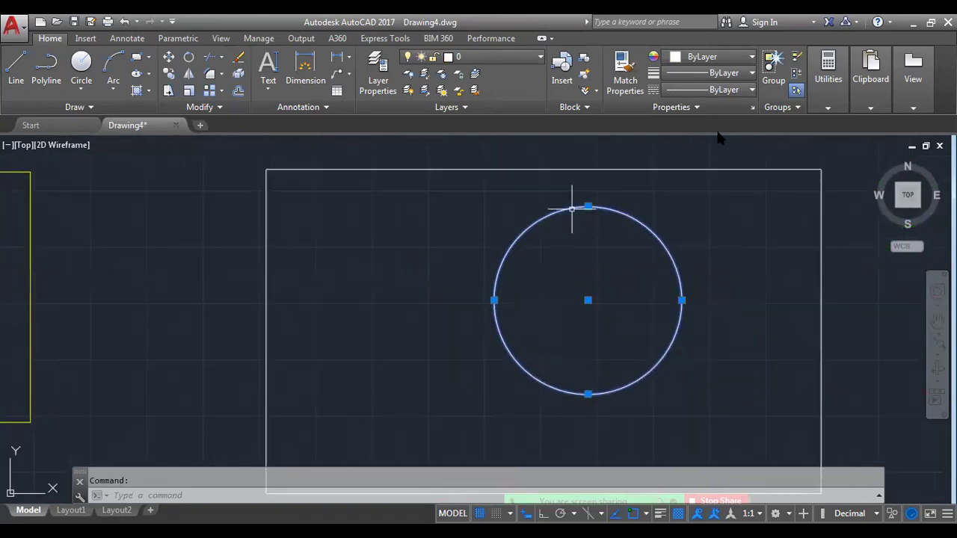
left_click(712, 104)
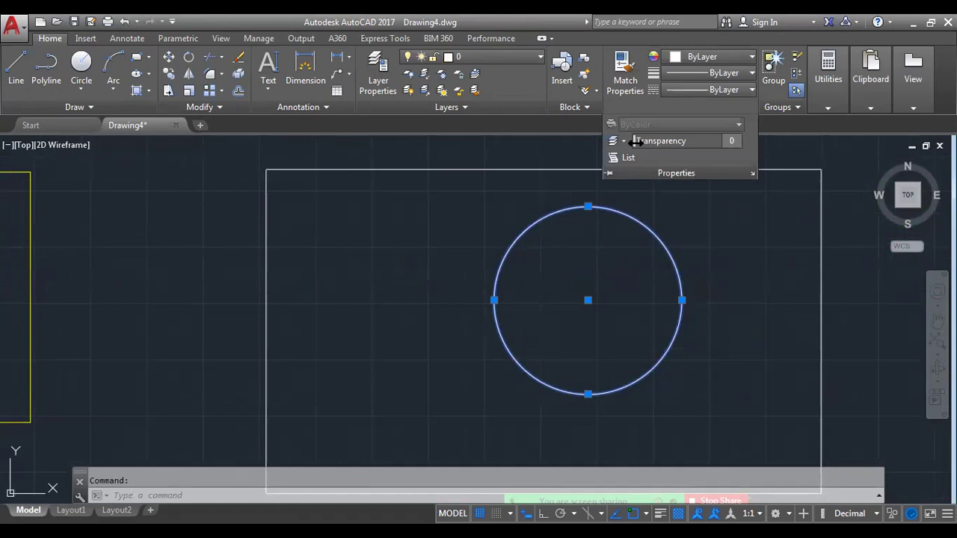
left_click_drag(641, 141, 677, 142)
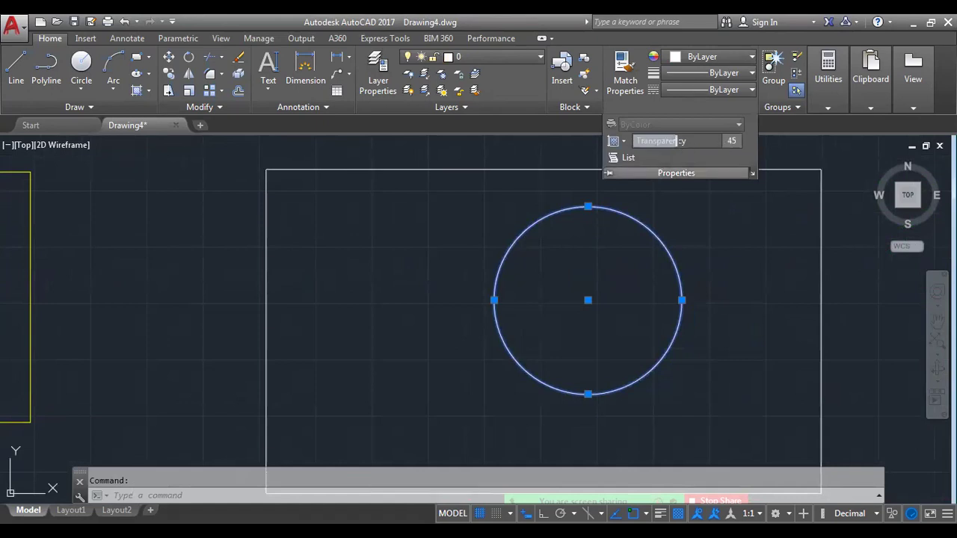
key("Escape")
scroll(752, 287, "down", 4)
scroll(743, 267, "up", 4)
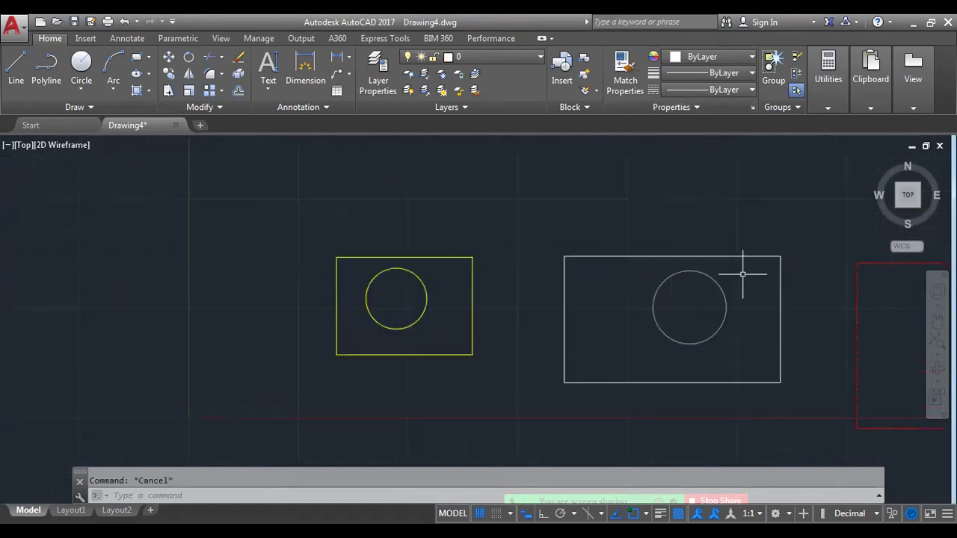
Raise the white circle's transparency close to the maximum so that it almost disappears inside its rectangle.
left_click(669, 283)
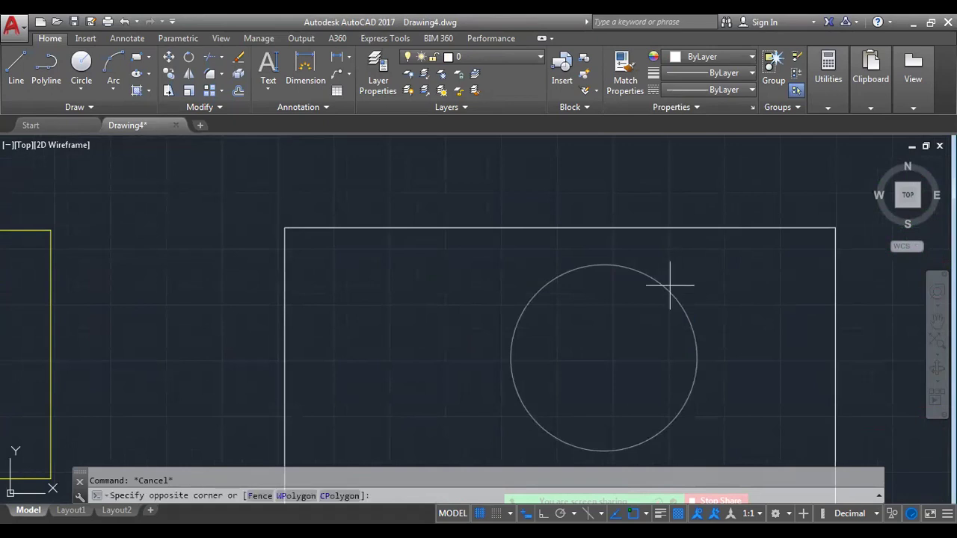
left_click(666, 287)
left_click(707, 107)
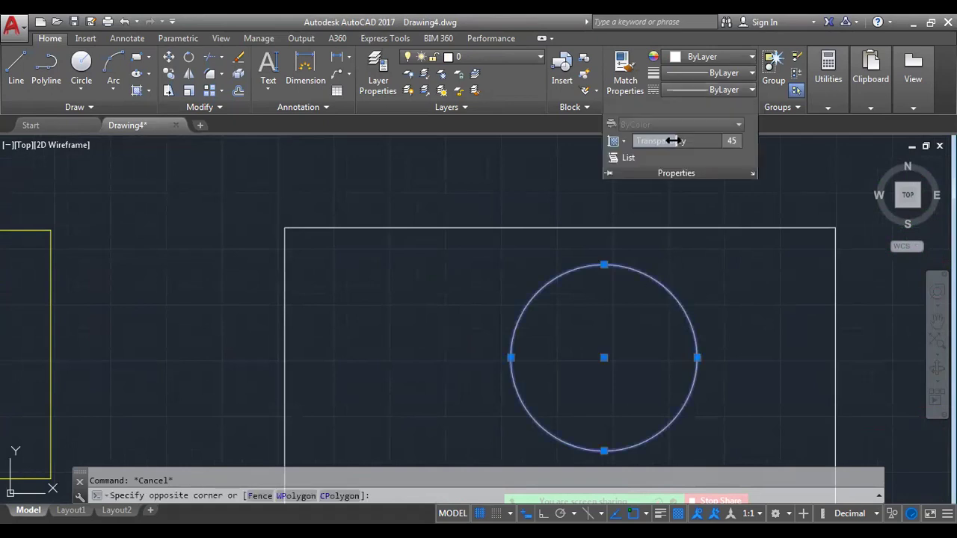
left_click_drag(674, 141, 718, 140)
key("Escape")
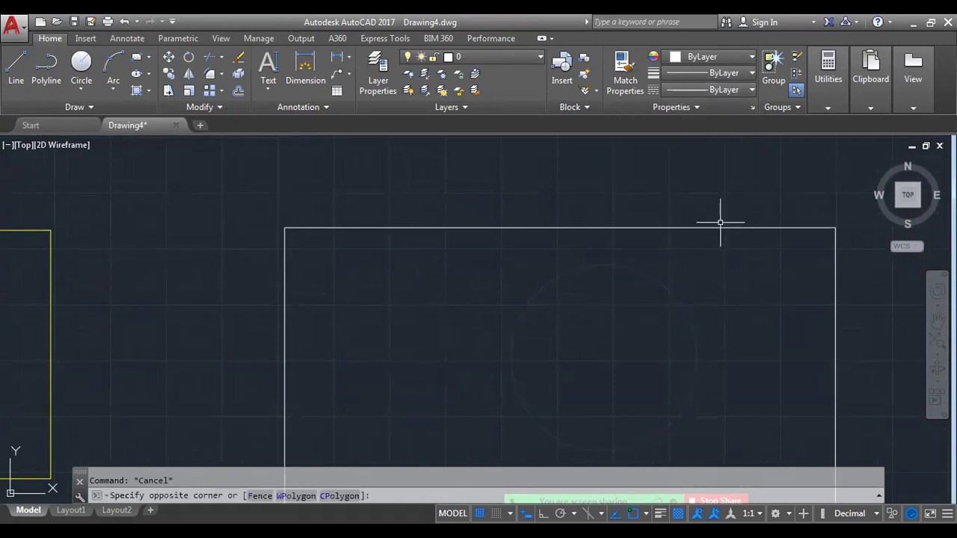
left_click(688, 314)
key("Escape")
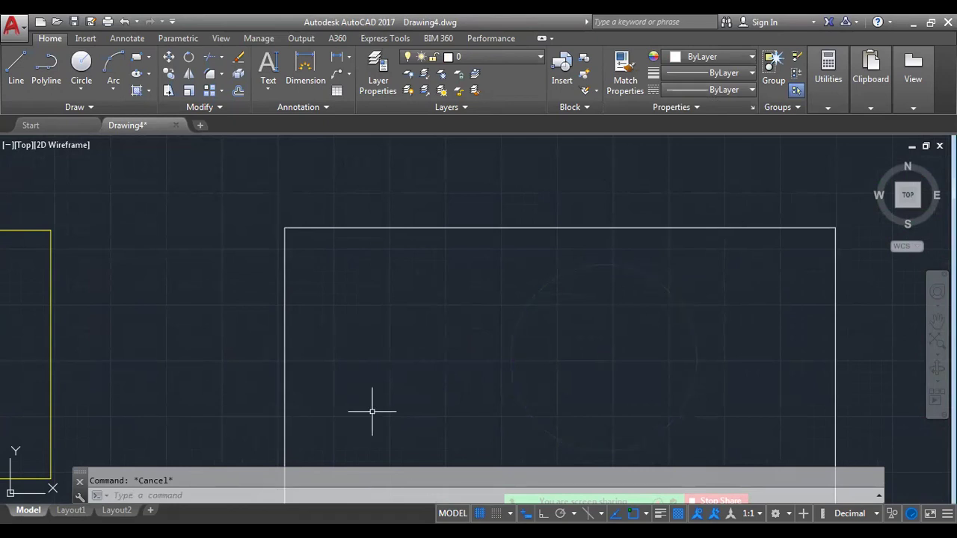
Turn off the grid display and inspect the faded circle inside the red rectangle up close.
key("F7")
middle_click_drag(638, 360, 601, 308)
scroll(601, 308, "down", 4)
middle_click_drag(772, 306, 583, 289)
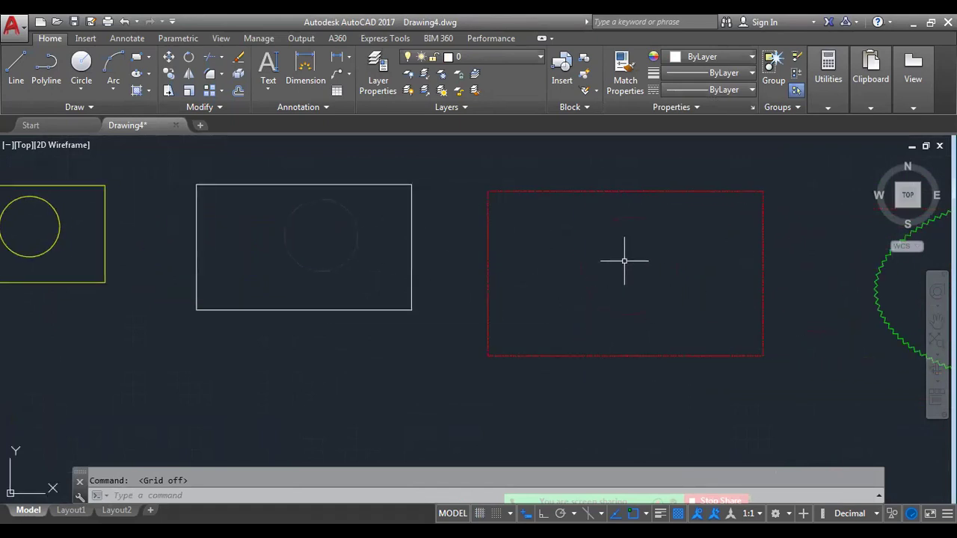
scroll(601, 235, "up", 5)
scroll(601, 235, "down", 5)
left_click(648, 219)
scroll(663, 223, "up", 5)
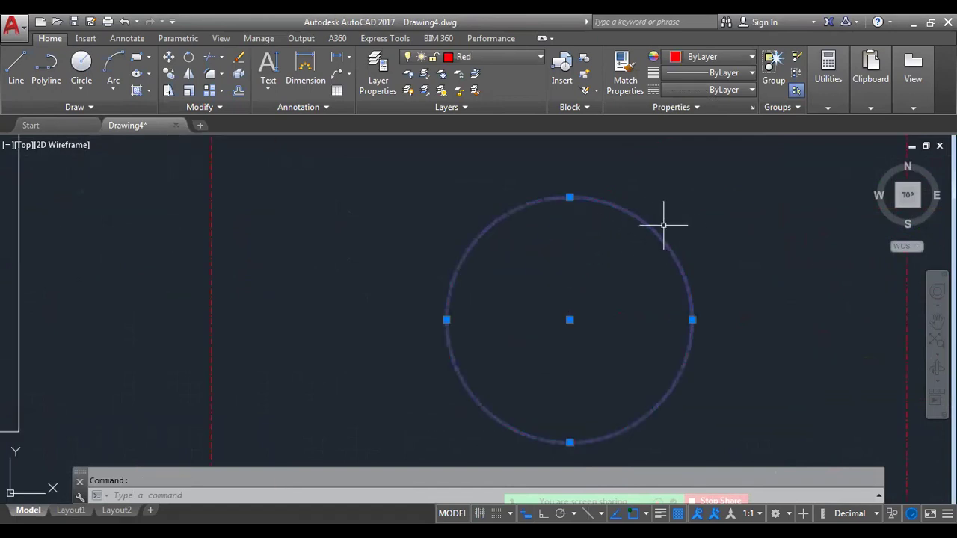
key("Escape")
scroll(661, 258, "down", 5)
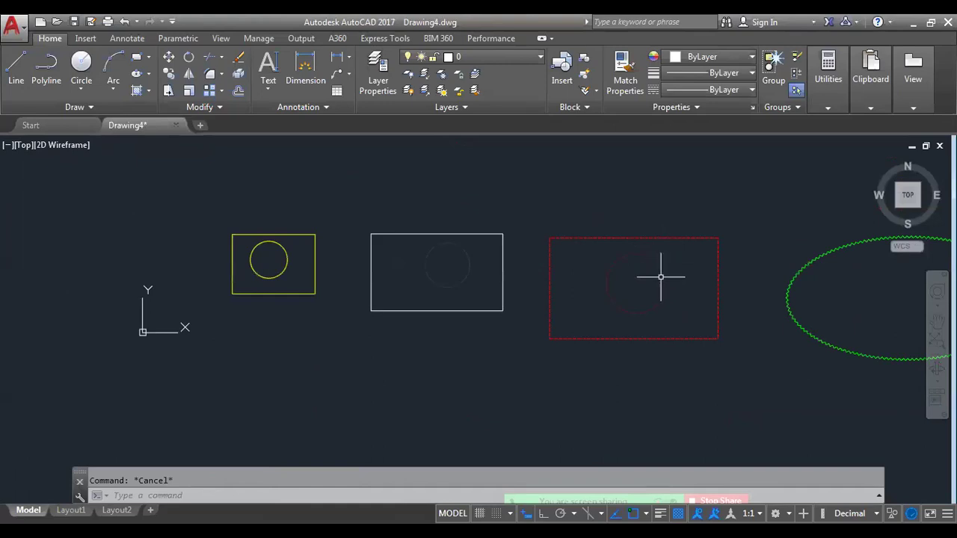
Lower the transparency of the circle inside the red rectangle to 16.
left_click(660, 277)
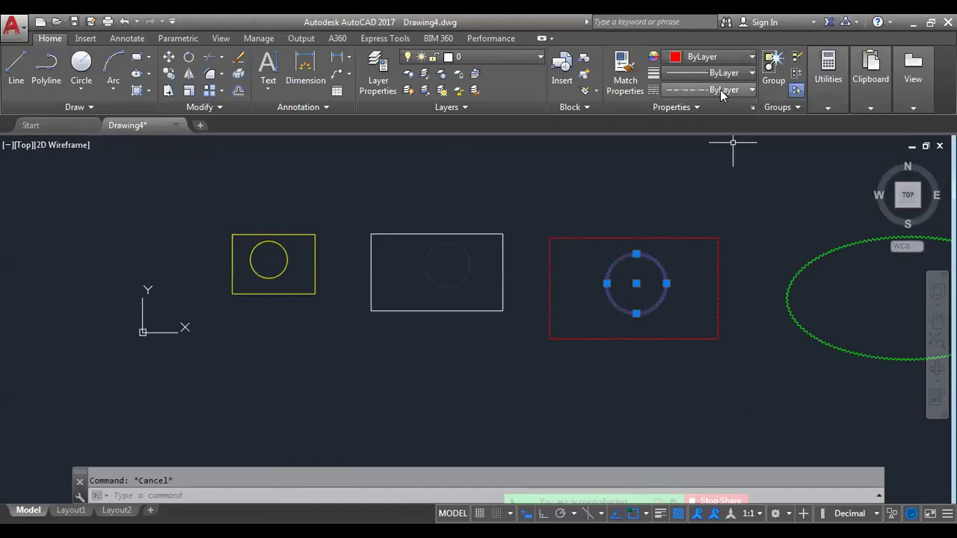
left_click(696, 108)
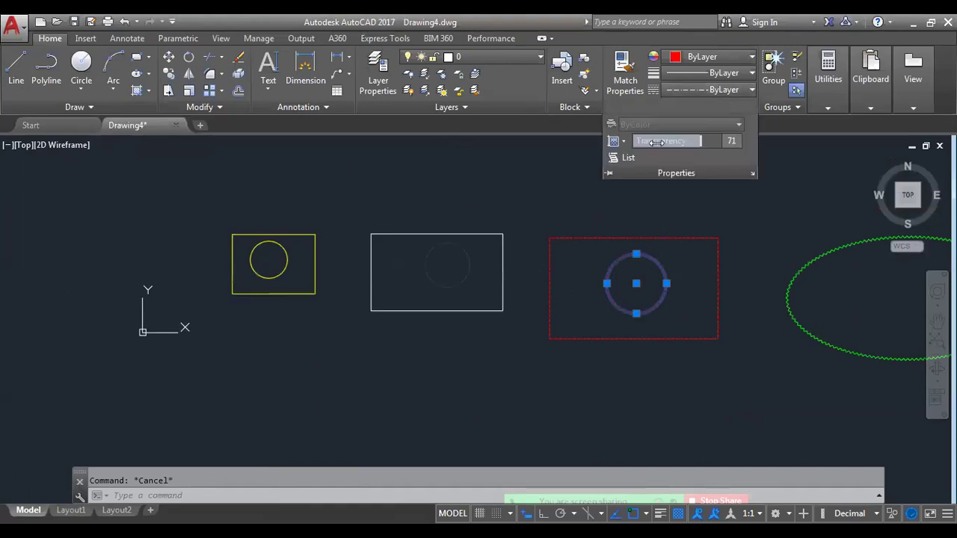
left_click(626, 186)
key("Escape")
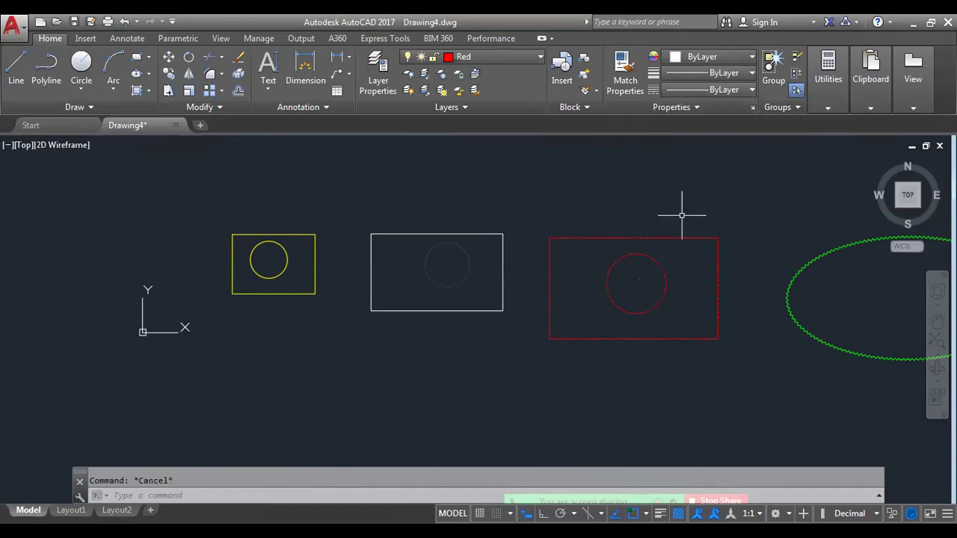
Set the red circle's transparency to 0 so that it is fully opaque.
left_click(689, 105)
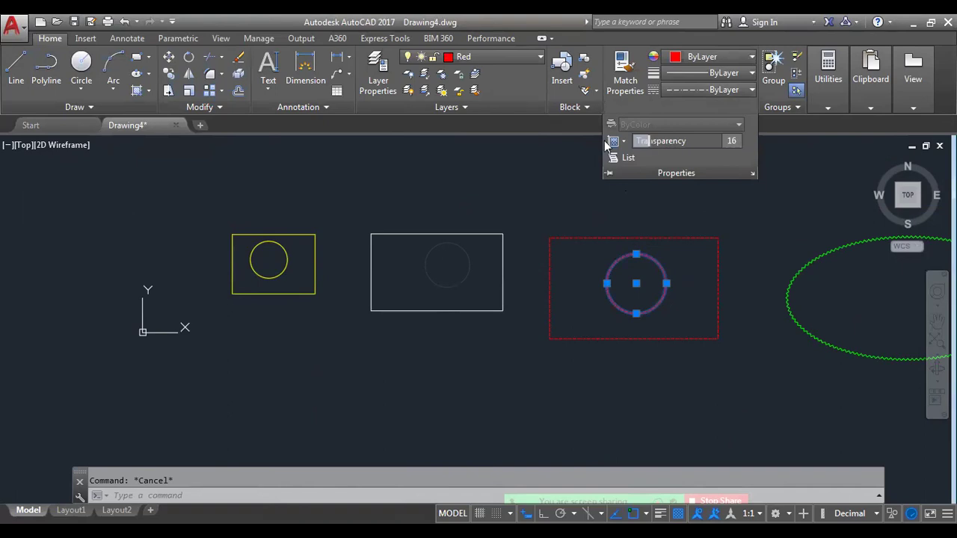
left_click_drag(649, 143, 634, 141)
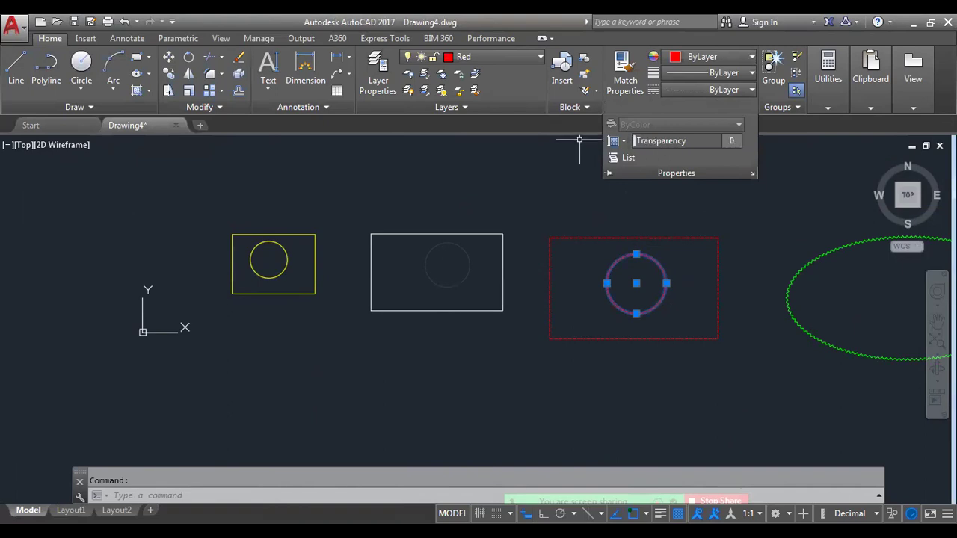
key("Escape")
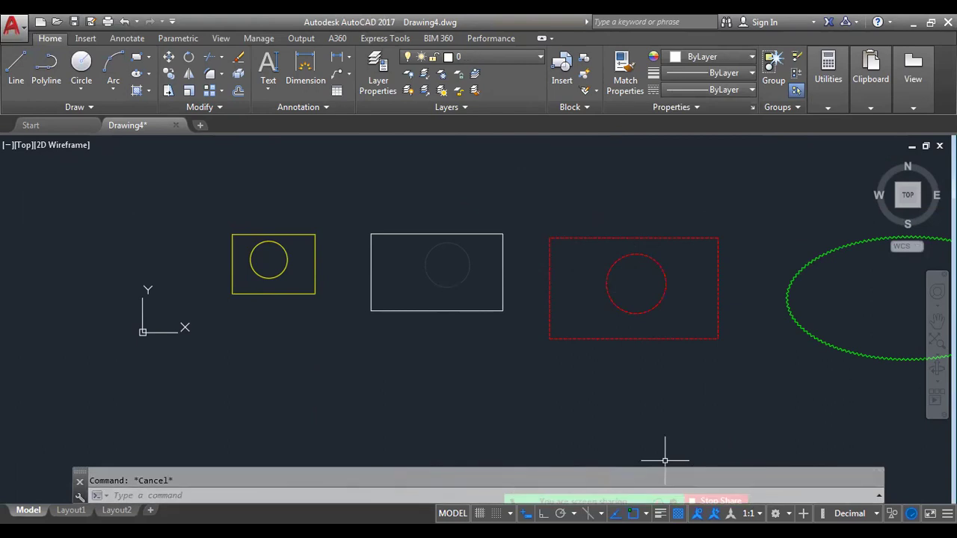
Turn off the transparency display for the whole drawing so that the faded white circle shows at full strength.
left_click(945, 514)
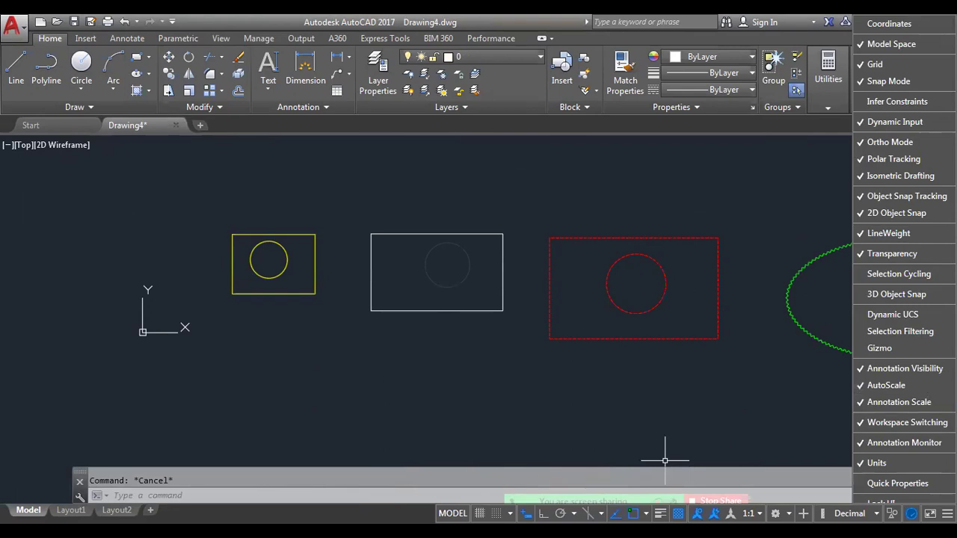
left_click(678, 513)
left_click(678, 514)
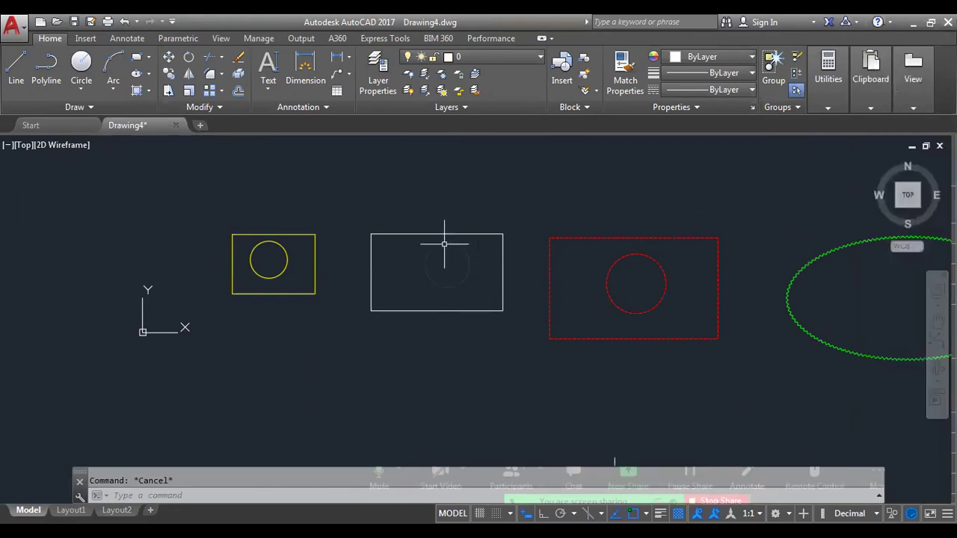
left_click(678, 513)
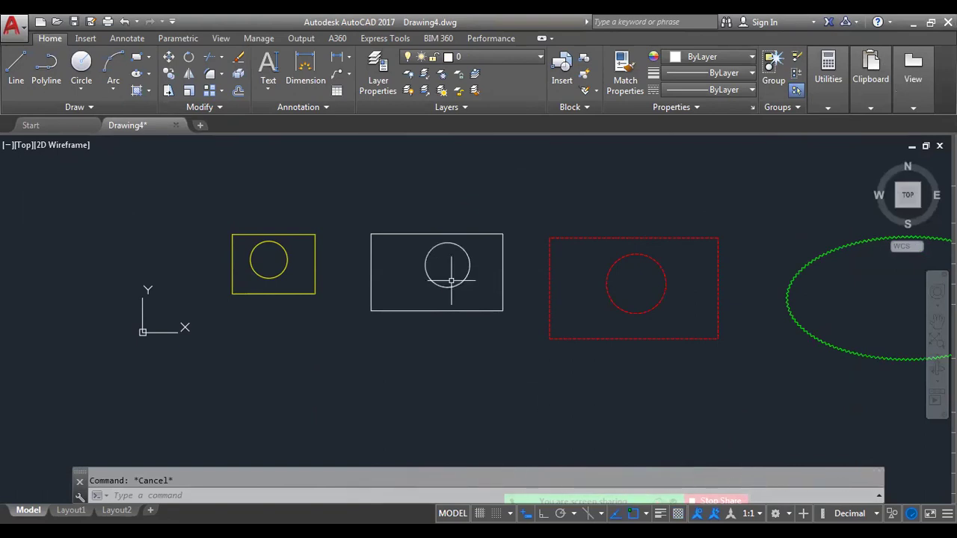
scroll(451, 280, "down", 2)
scroll(513, 326, "up", 1)
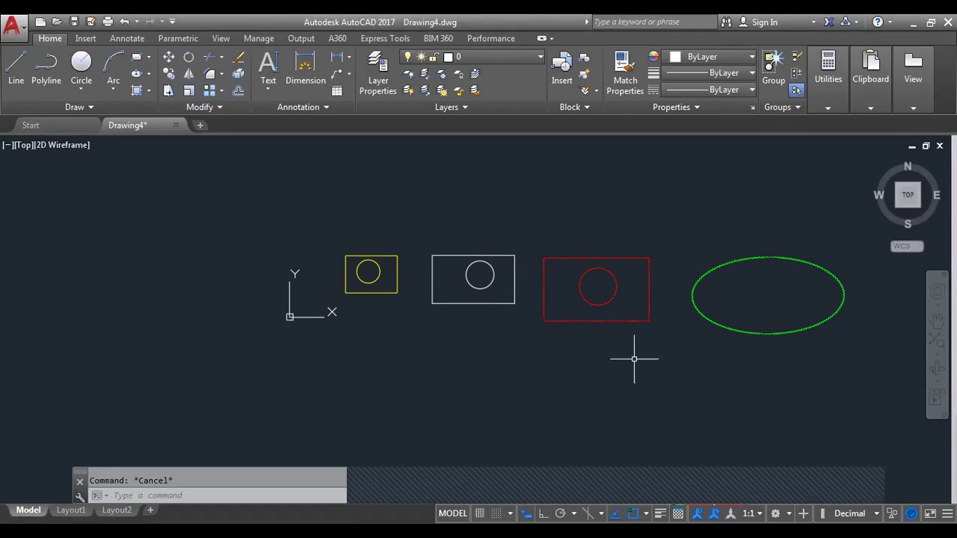
Erase all the rectangles, circles and the ellipse from the drawing.
left_click(598, 370)
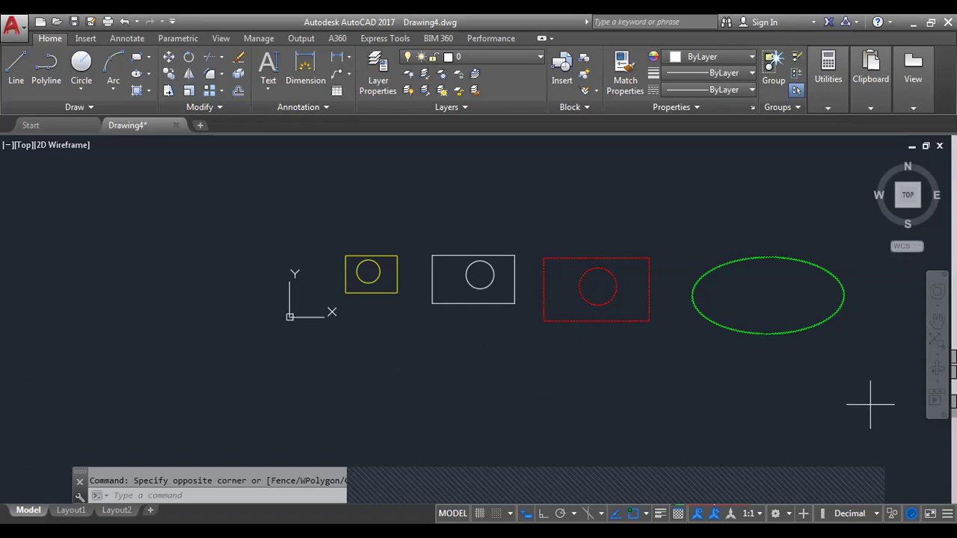
key("ctrl+a")
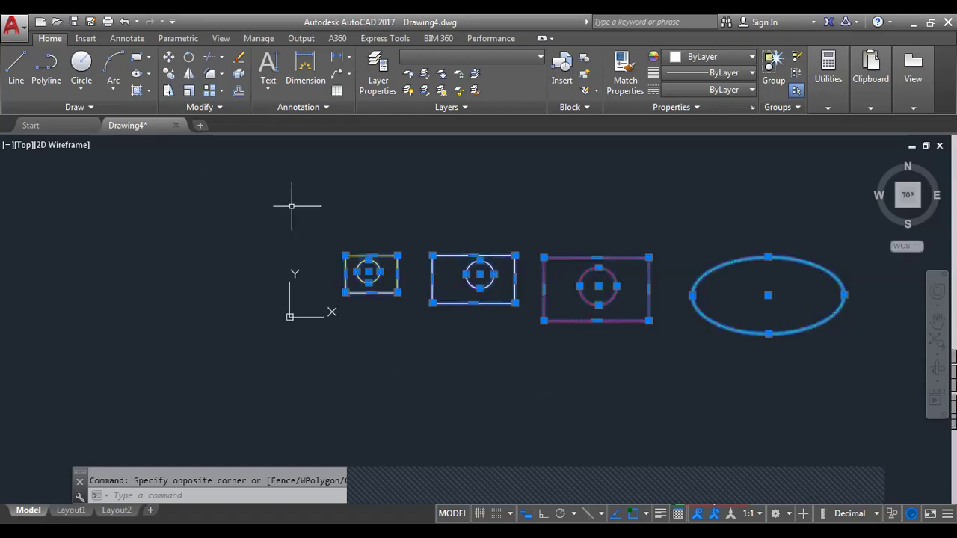
key("Delete")
mouse_move(217, 234)
middle_mouse_down()
mouse_move(282, 228)
mouse_move(348, 259)
middle_mouse_up()
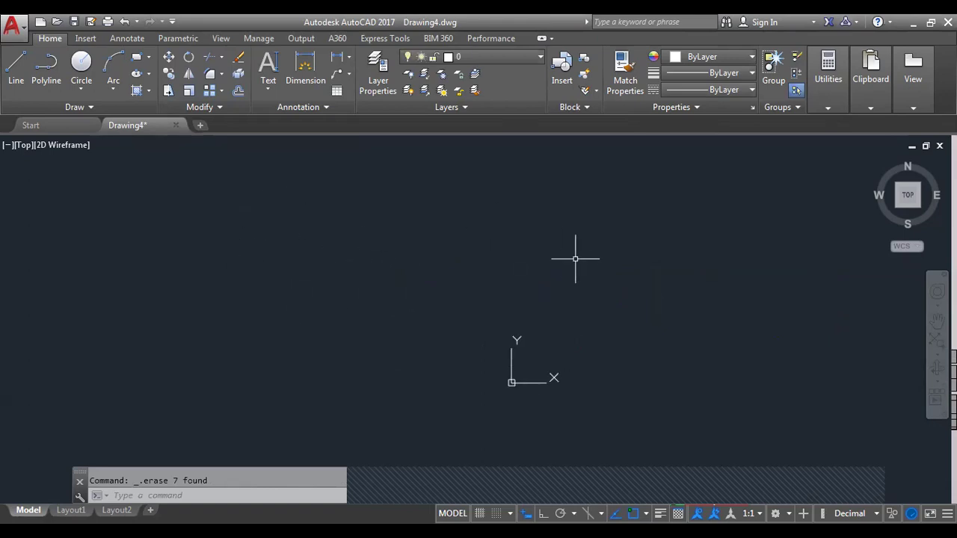